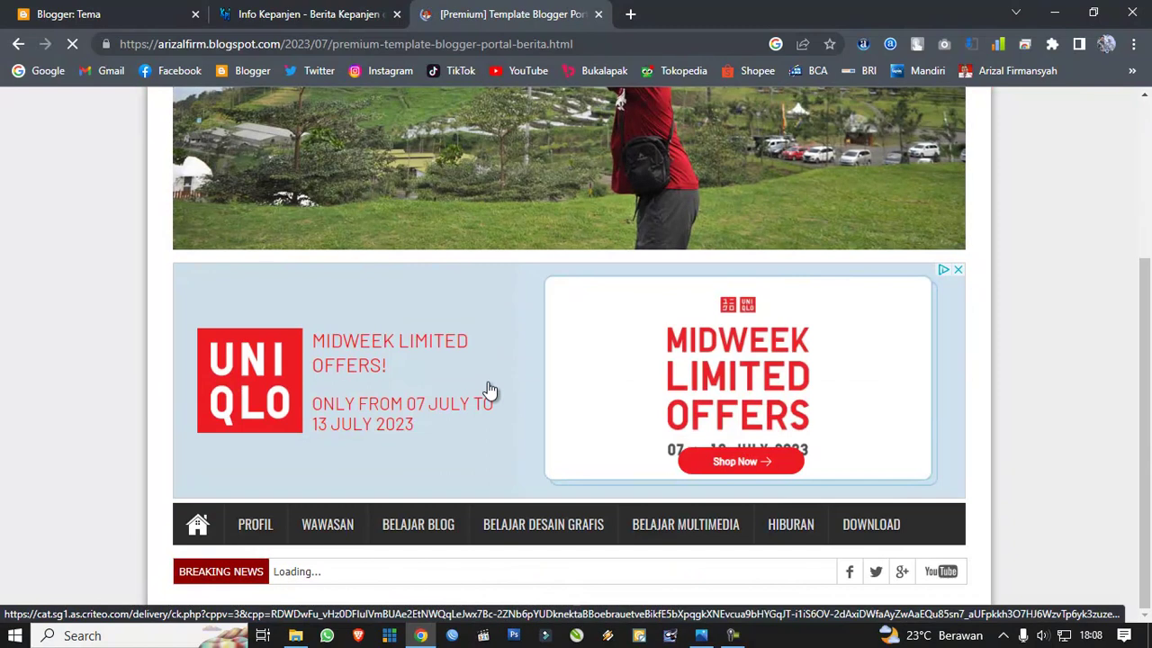
# Step: Read through the premium Template Blogger Portal Berita article, from its preview image down to the feature list and demo and download links
pyautogui.scroll(-12, 489, 389)
pyautogui.scroll(3, 488, 390)
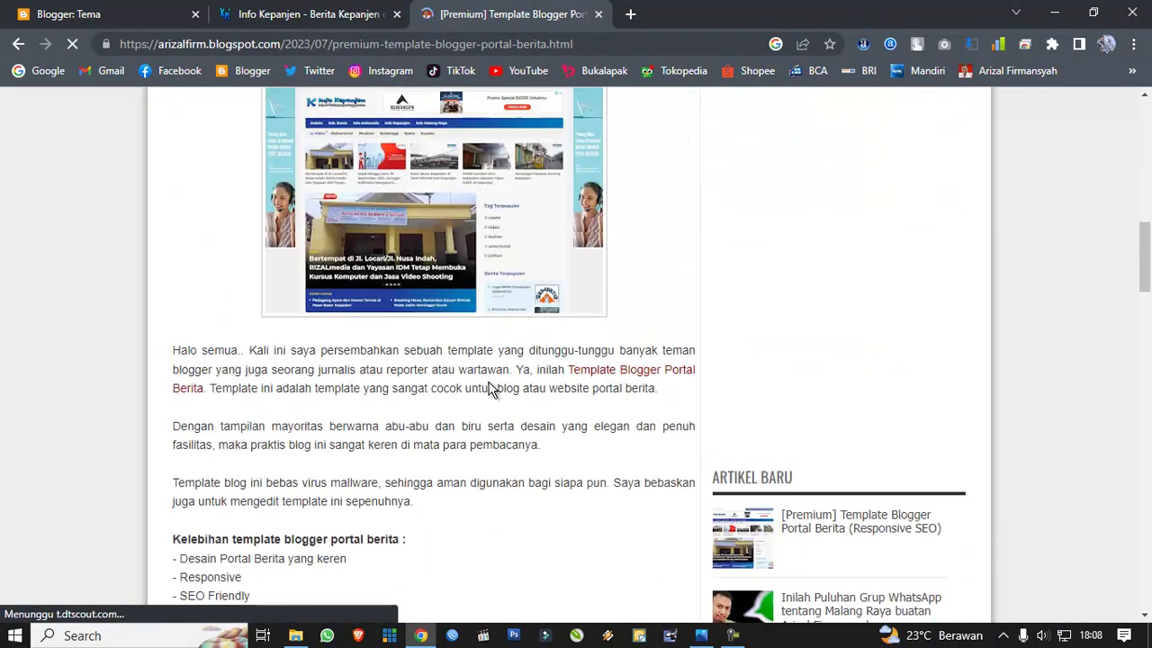
pyautogui.scroll(-1, 488, 390)
pyautogui.scroll(-2, 489, 389)
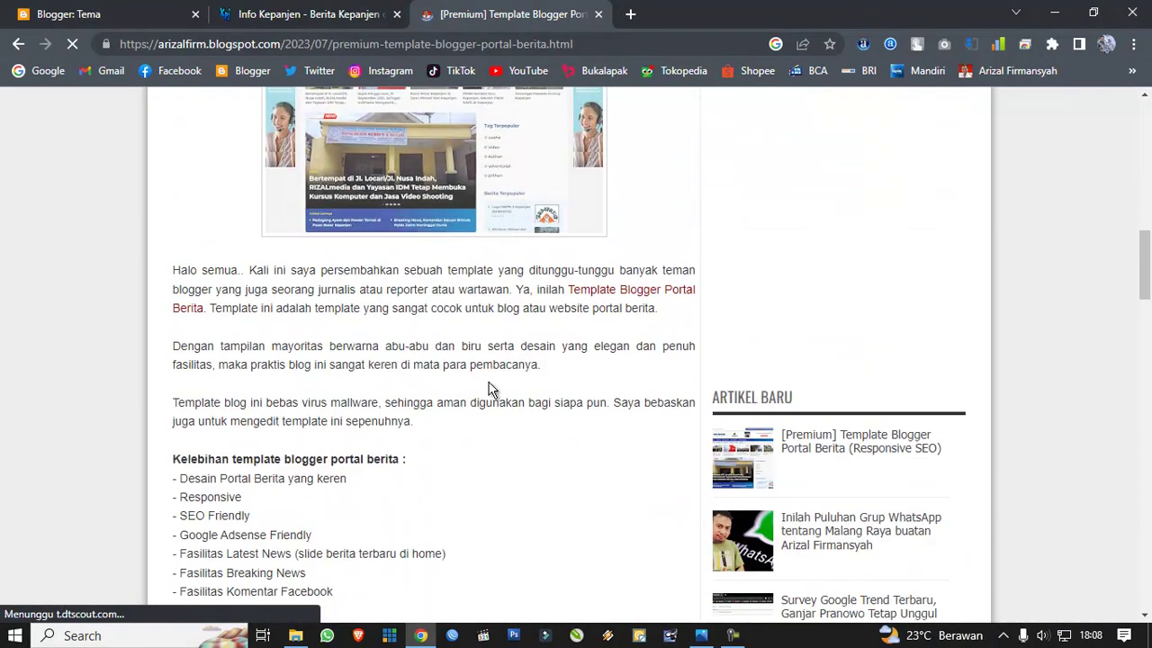
pyautogui.scroll(-7, 489, 390)
pyautogui.scroll(1, 489, 390)
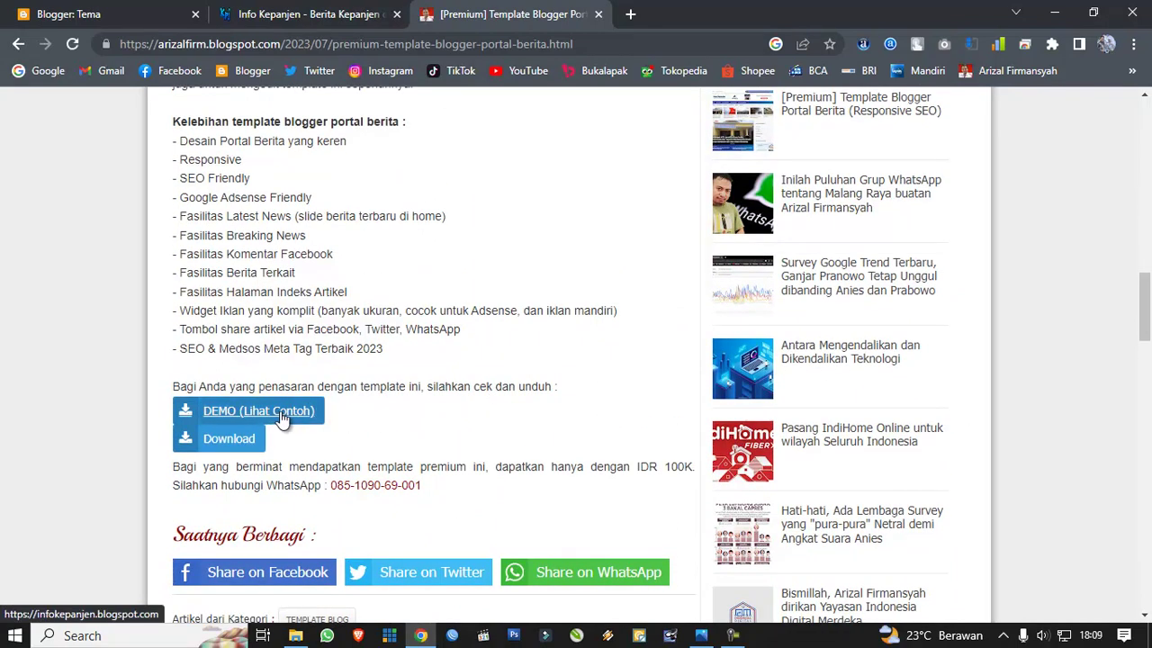
# Step: Open the template's demo site from the article, look over its home page and news feed, and close it again
pyautogui.click(284, 412)
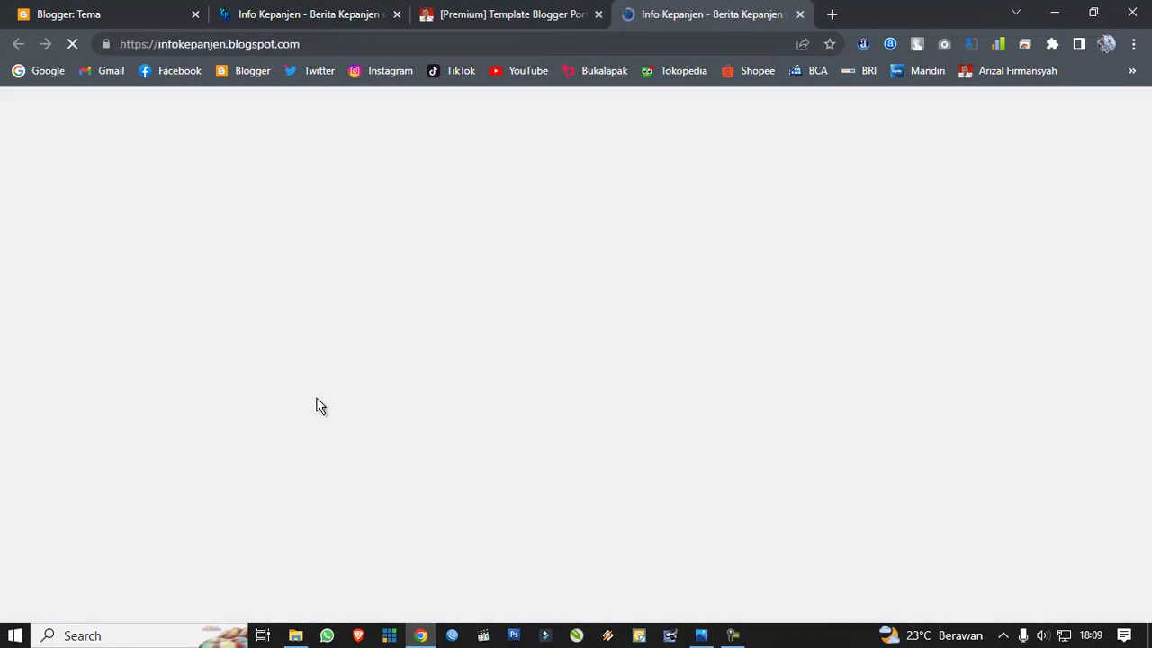
pyautogui.scroll(-15, 522, 371)
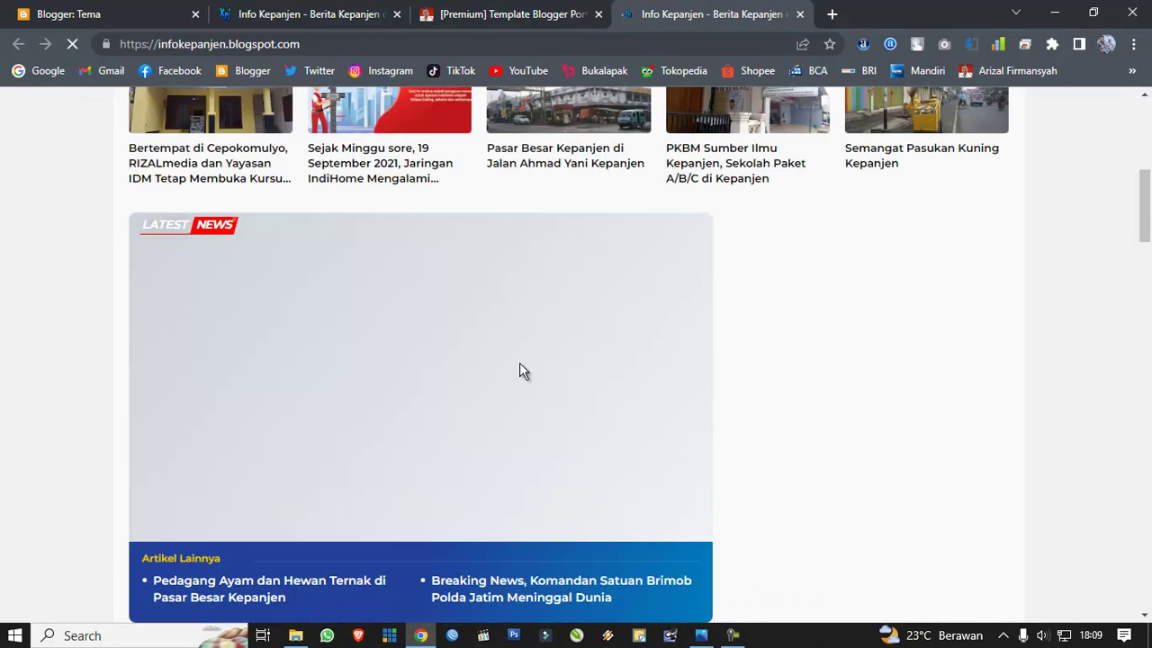
pyautogui.scroll(7, 521, 369)
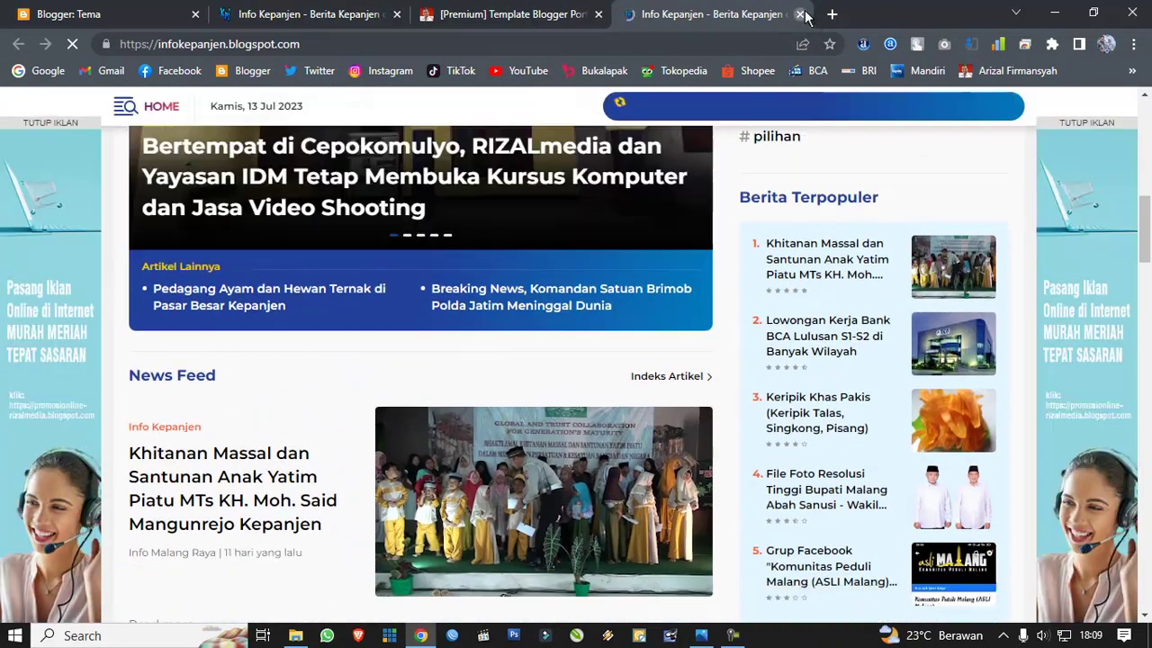
pyautogui.click(800, 13)
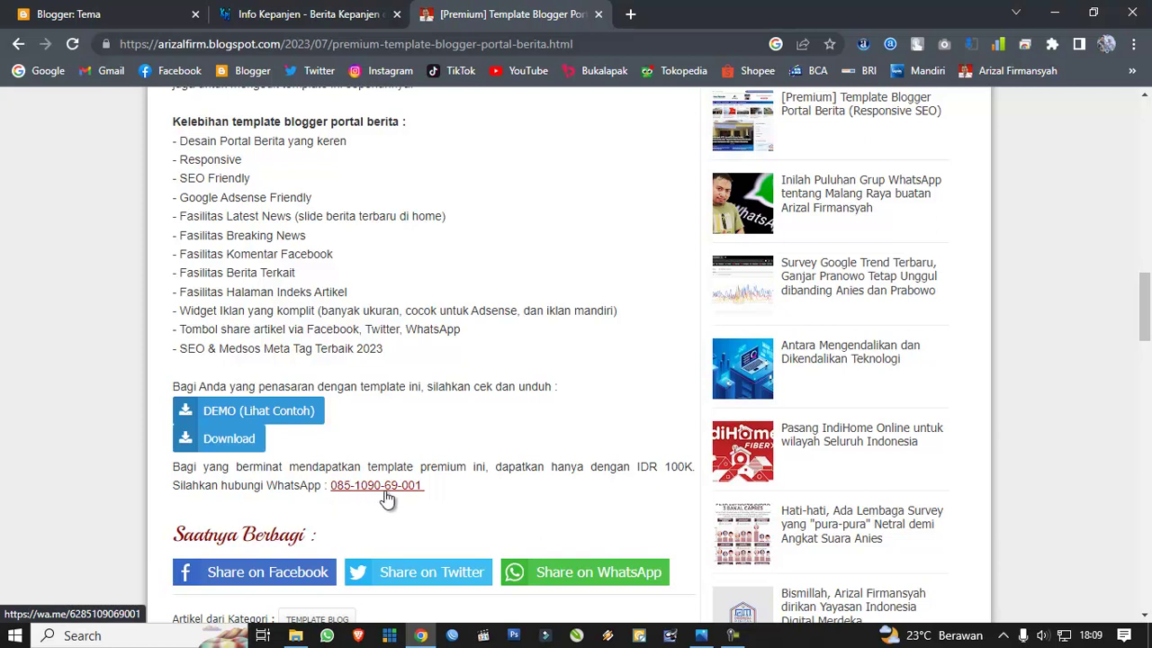
# Step: Review the article's template features, download and contact section, and the related templates from the same category
pyautogui.scroll(-7, 455, 493)
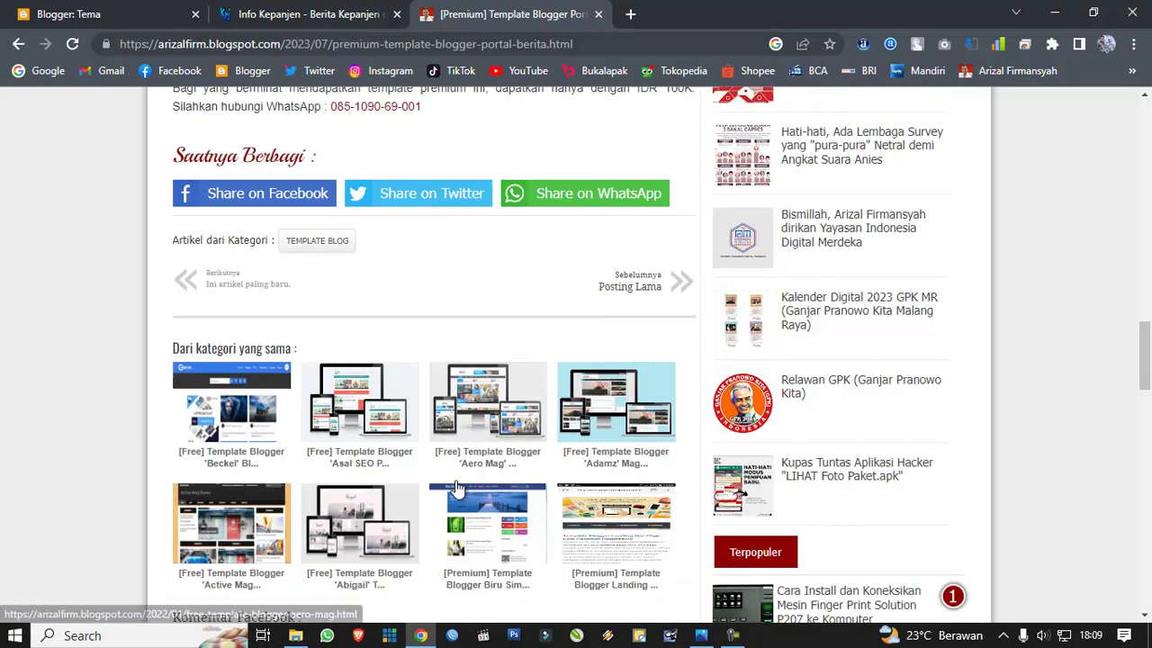
pyautogui.scroll(4, 456, 488)
pyautogui.scroll(5, 454, 478)
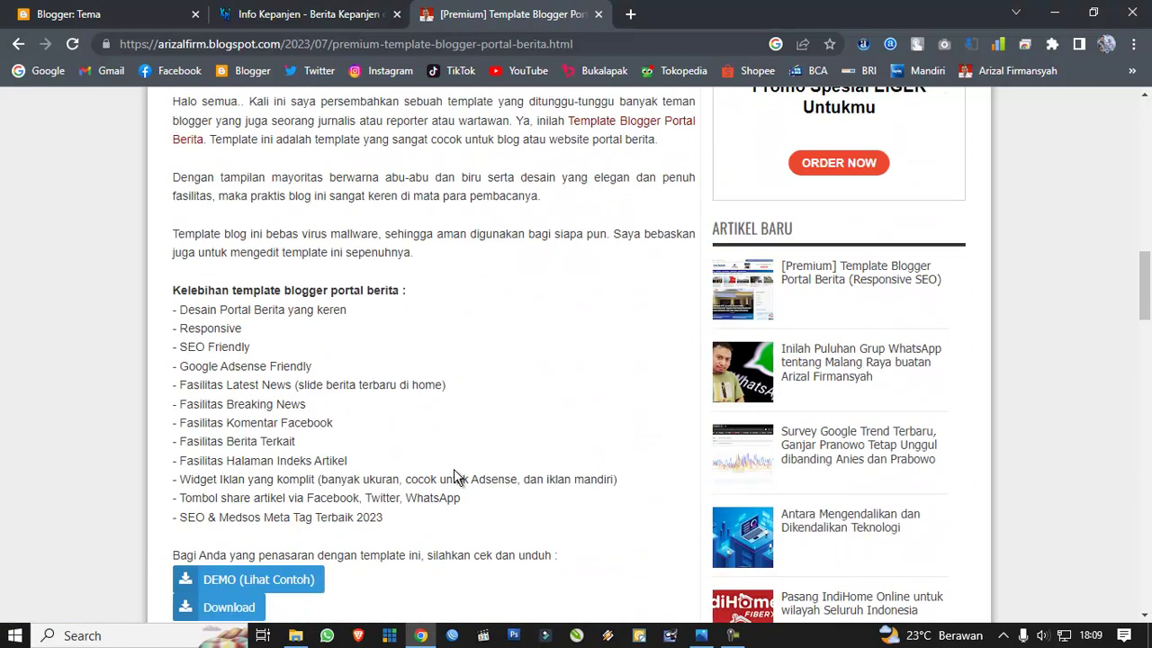
pyautogui.scroll(-2, 454, 475)
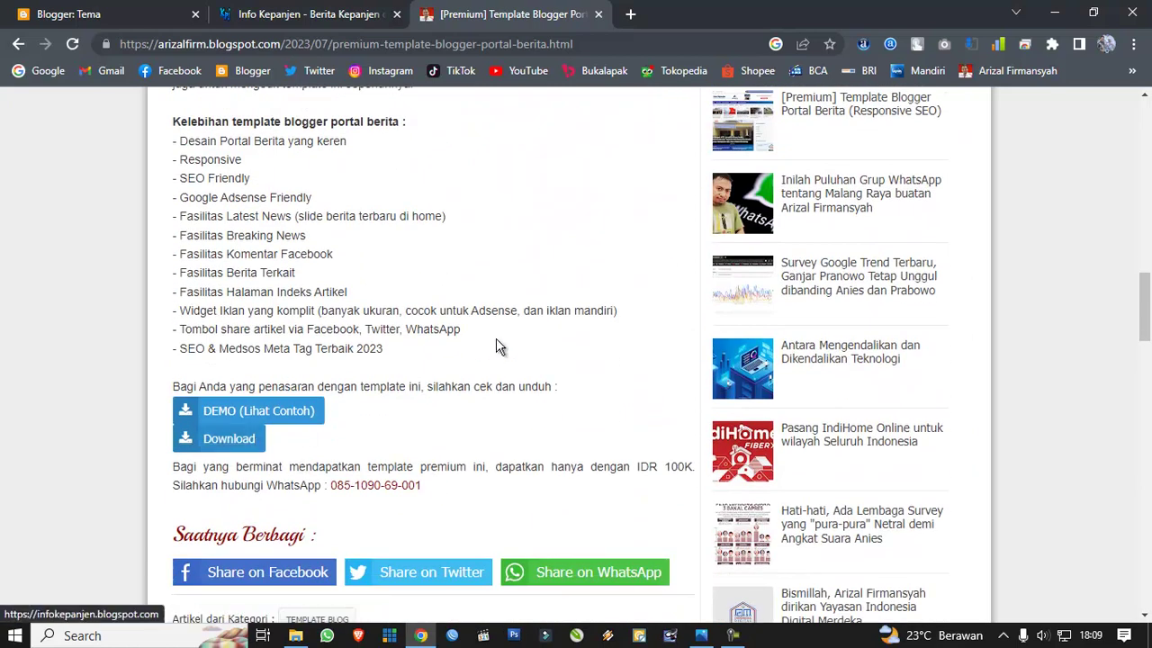
pyautogui.click(297, 11)
pyautogui.click(535, 9)
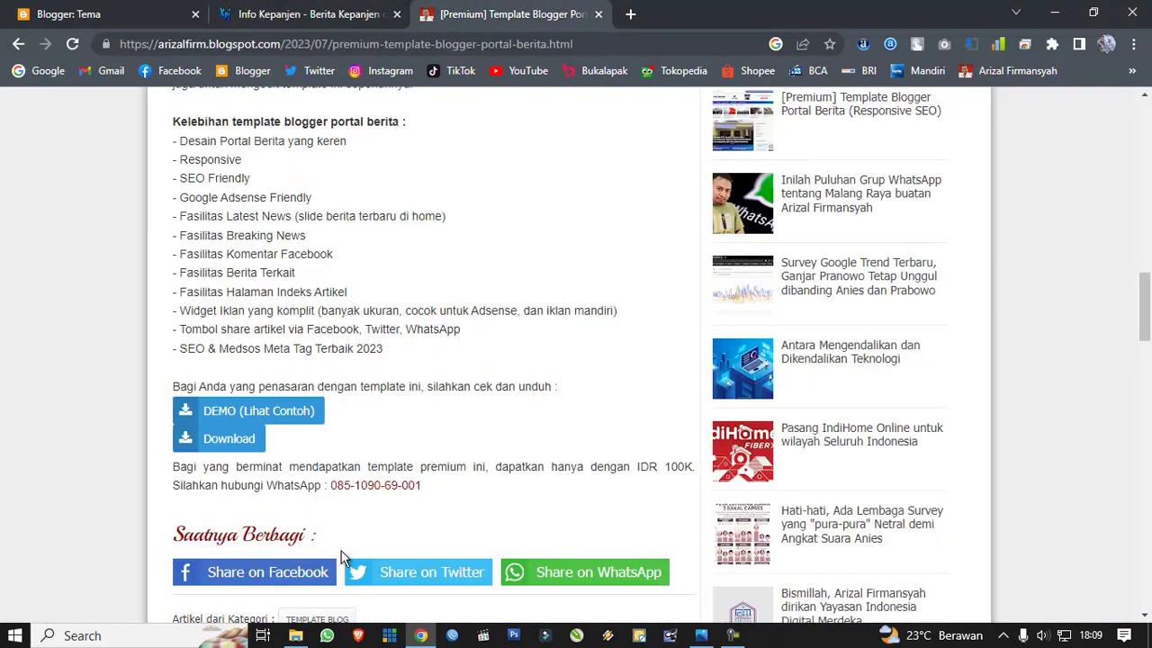
# Step: Switch to File Explorer, open the extracted Template Portal Berita folder in Downloads, and fit the Name column to the full XML file name
pyautogui.click(295, 635)
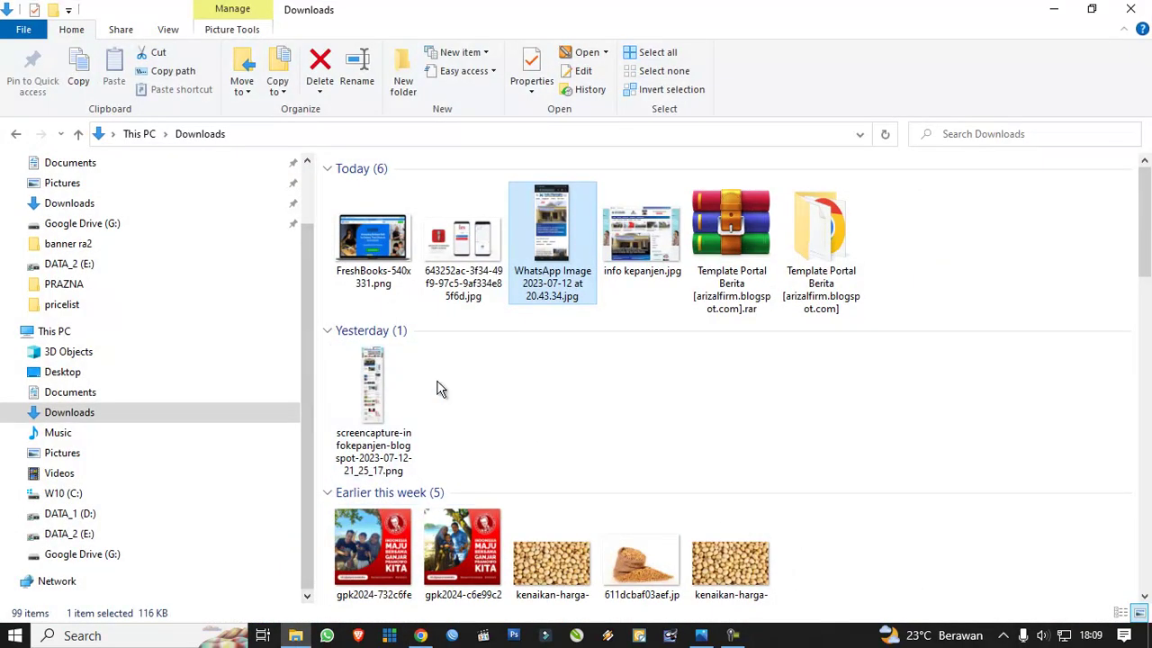
pyautogui.rightClick(736, 265)
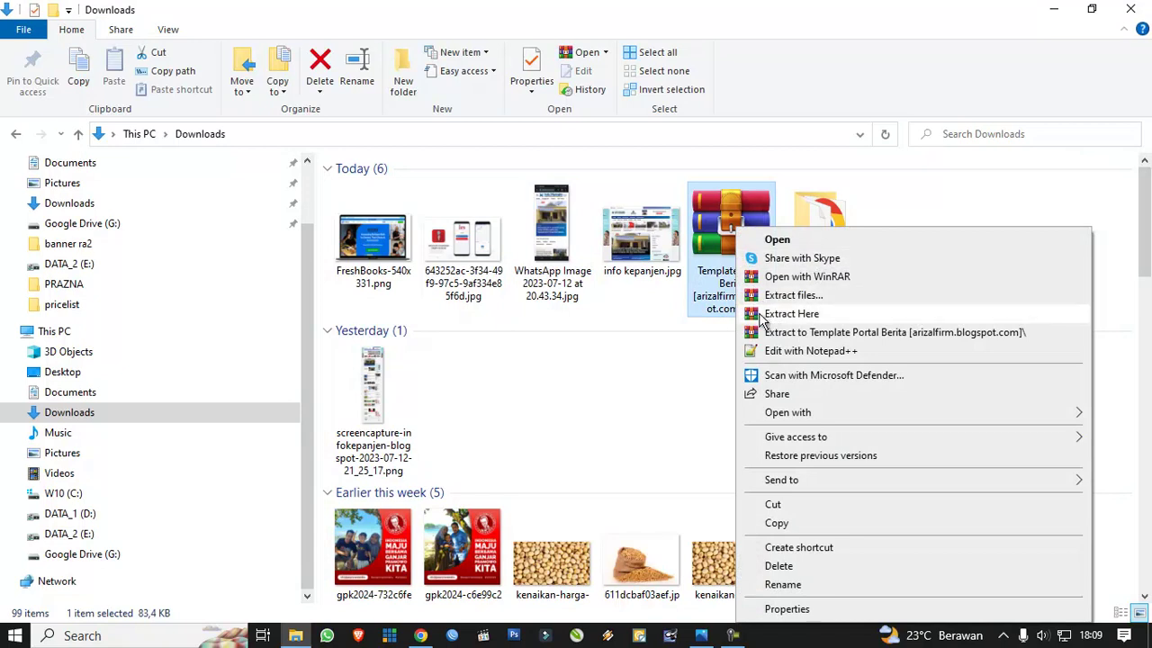
pyautogui.click(663, 308)
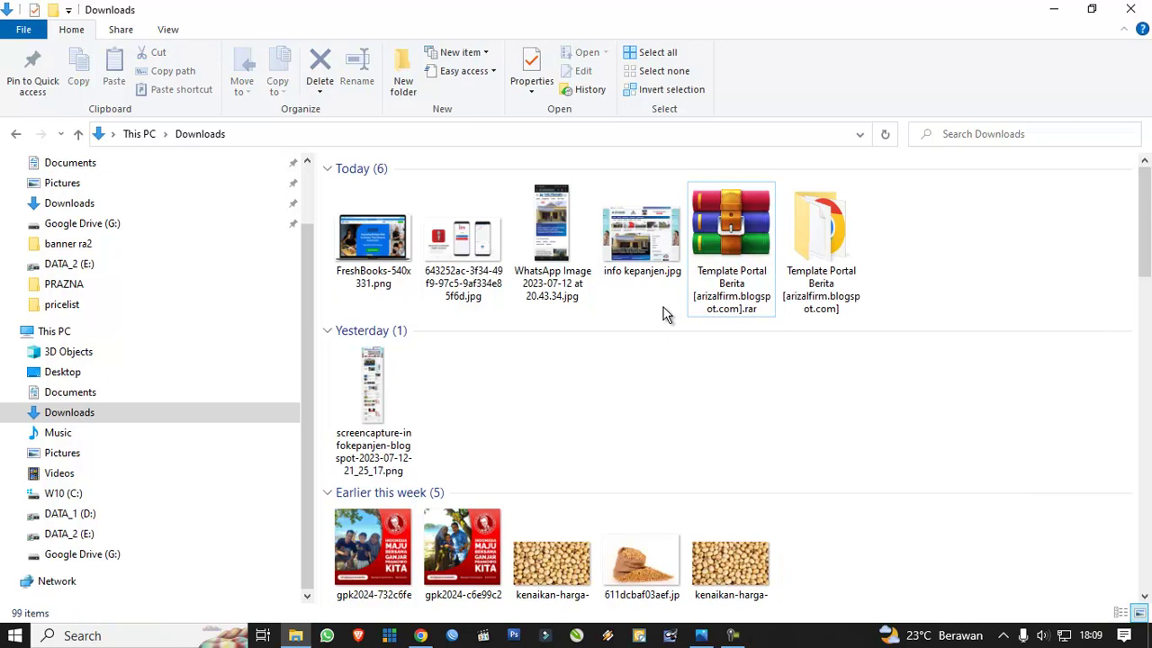
pyautogui.doubleClick(834, 297)
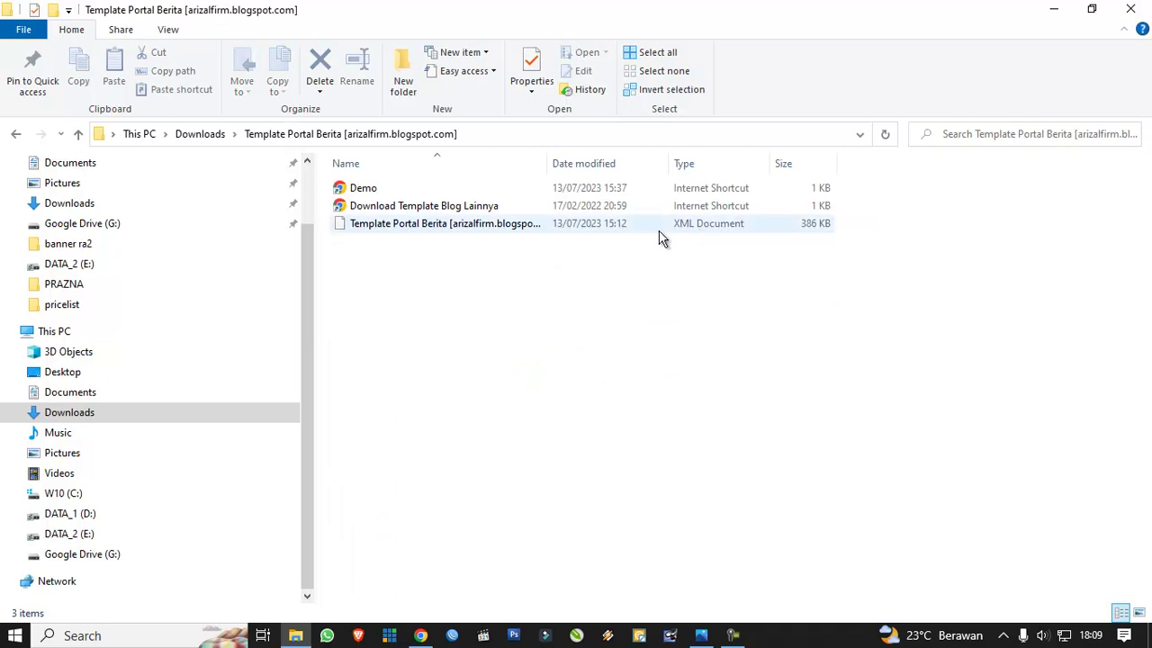
pyautogui.doubleClick(550, 160)
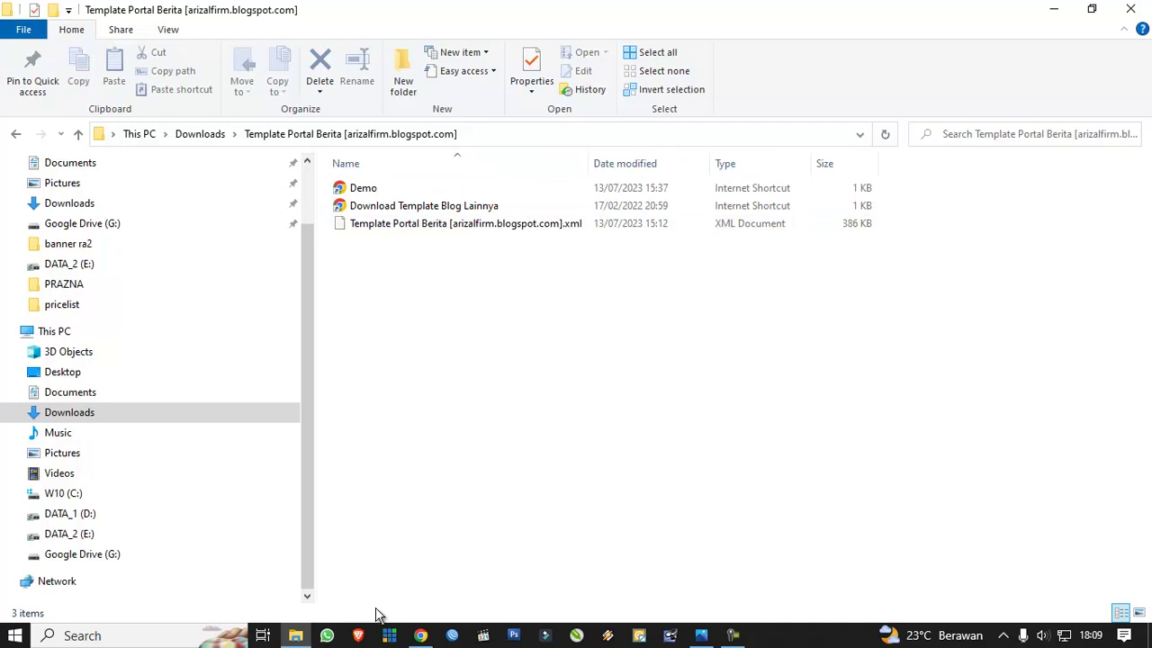
pyautogui.click(420, 636)
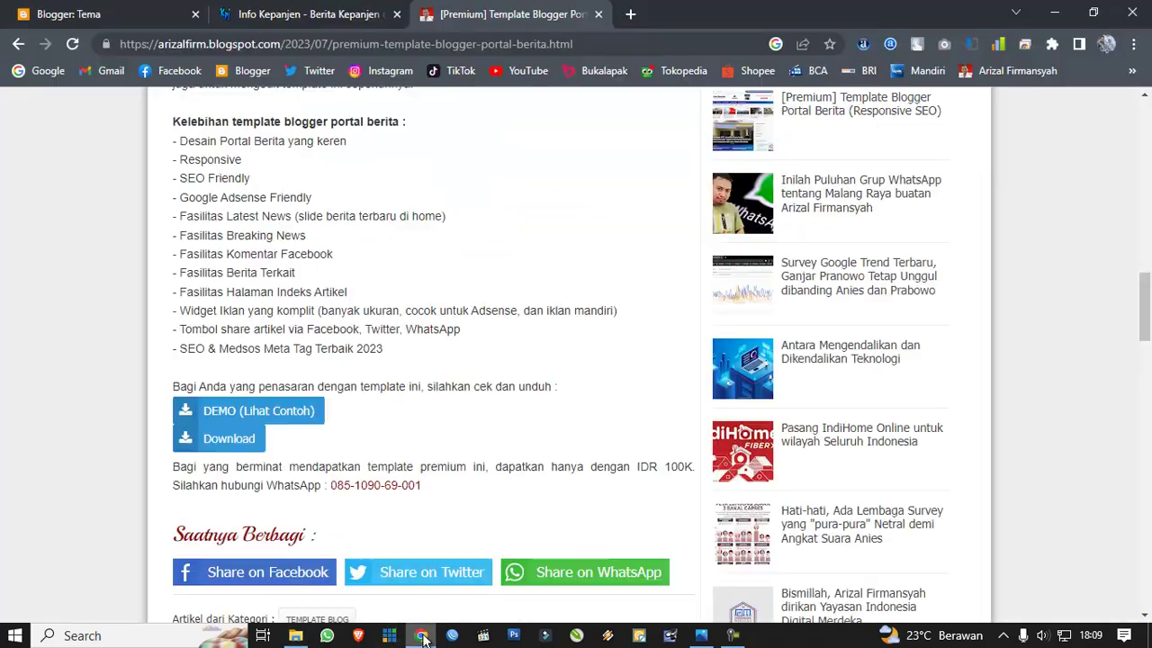
pyautogui.click(295, 635)
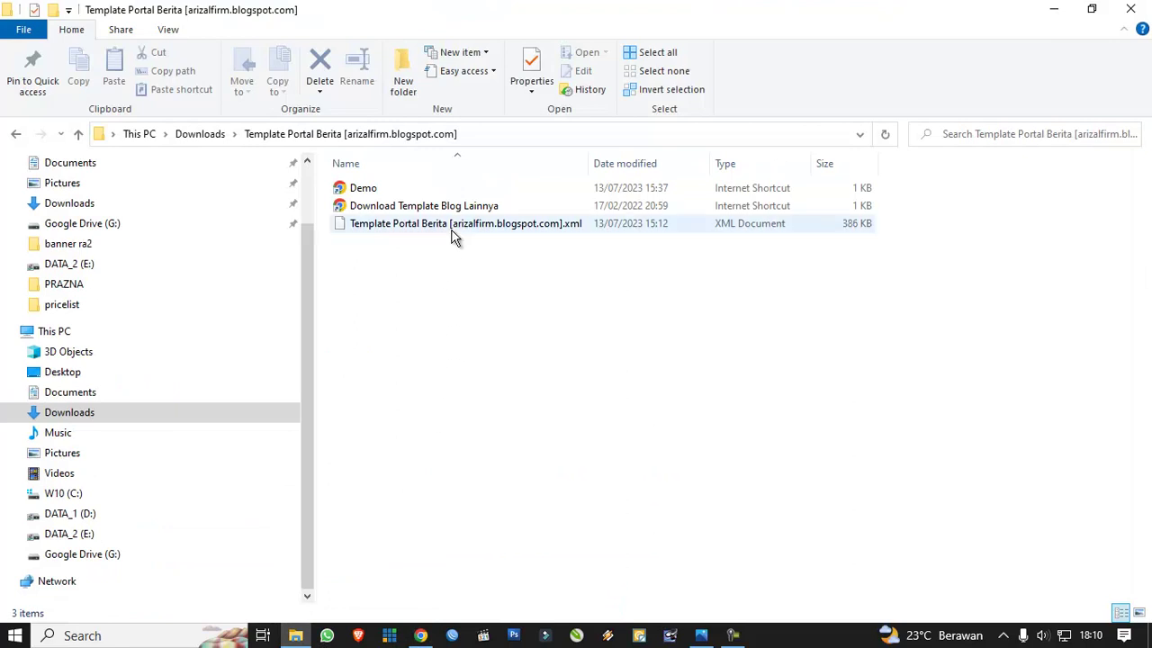
# Step: Switch to Chrome and load blogger.com in place of the open Blogger theme page
pyautogui.click(420, 635)
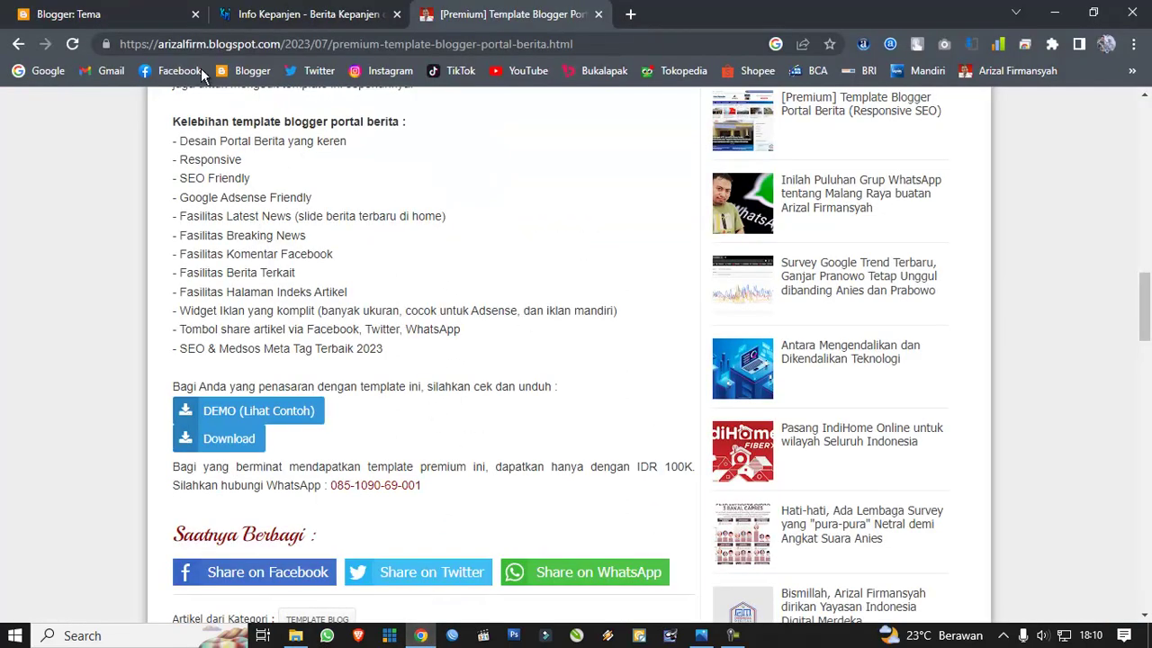
pyautogui.click(127, 8)
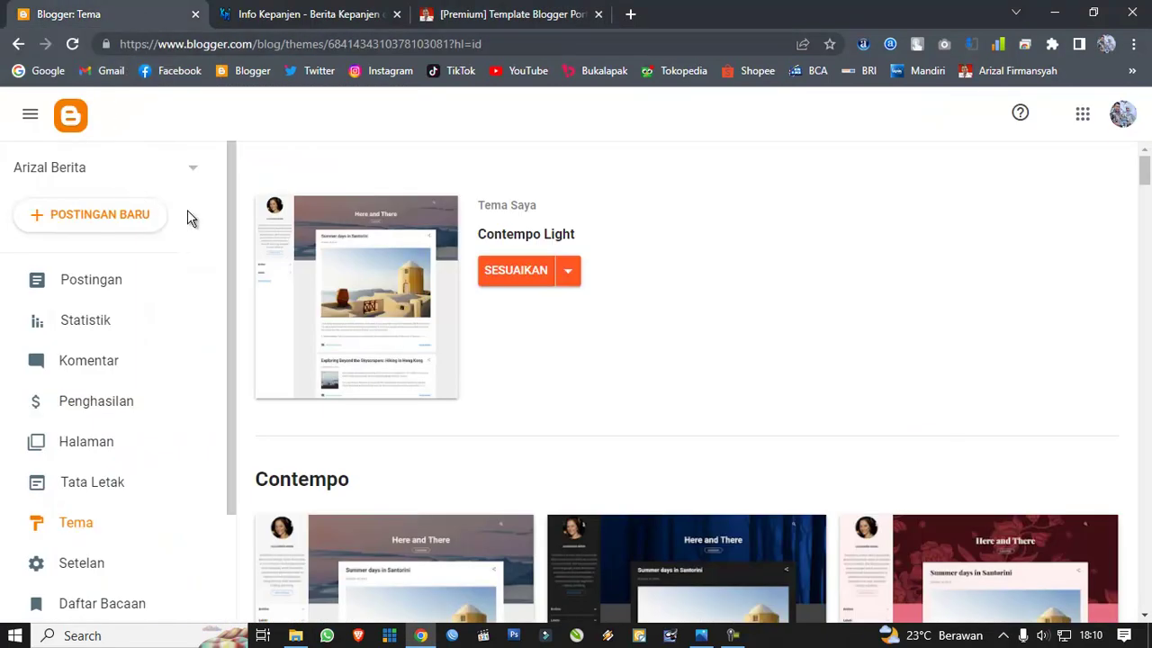
pyautogui.click(222, 45)
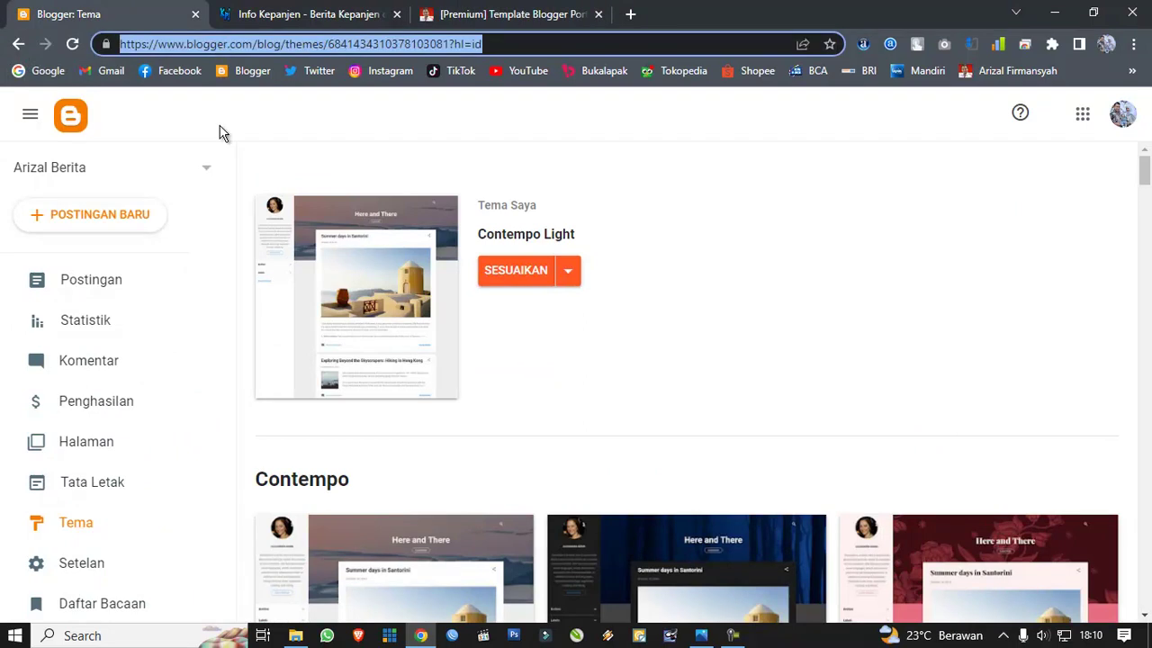
pyautogui.write('blogge')
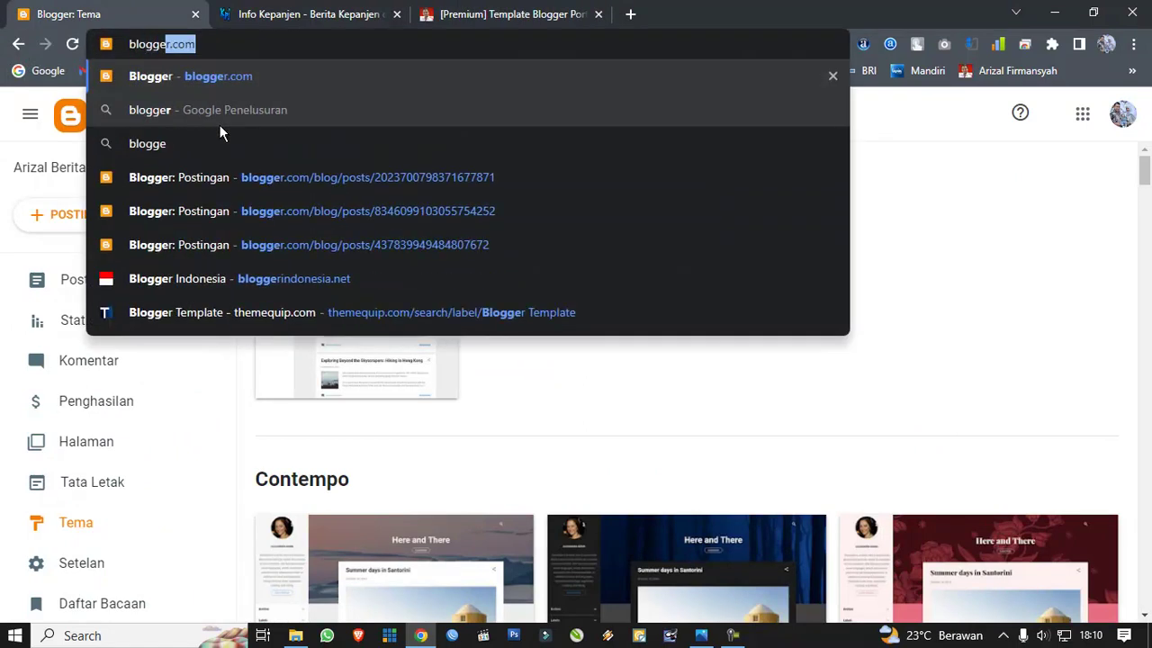
pyautogui.write('r.com')
pyautogui.press('Return')
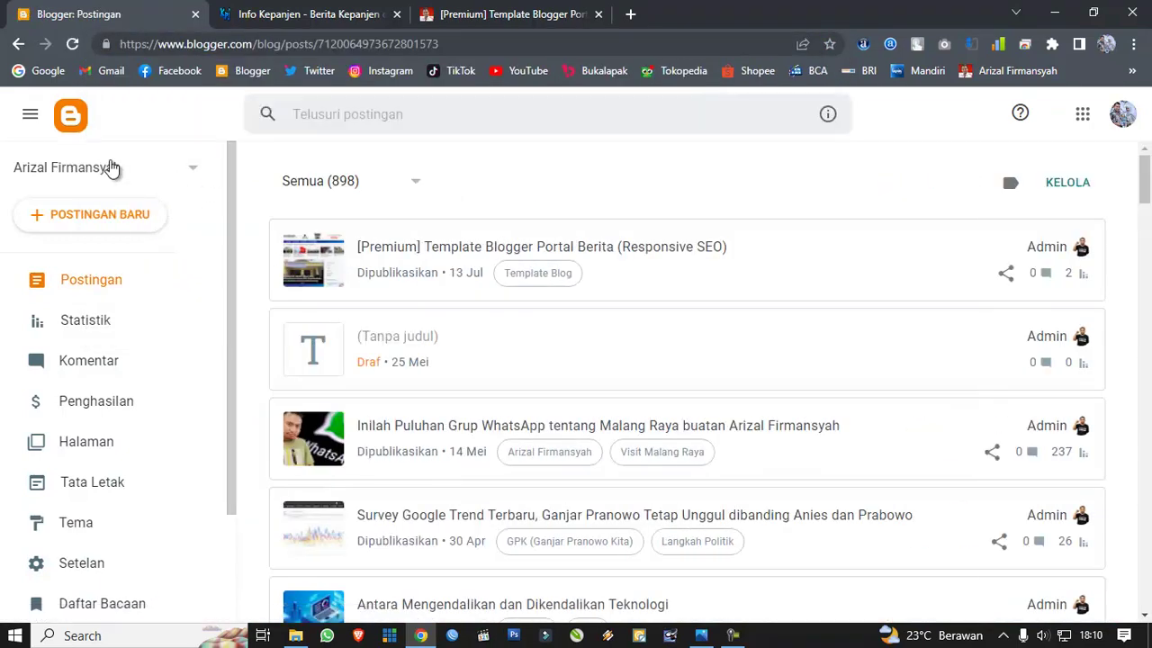
# Step: Select the Arizal Berita blog in the Blogger dashboard and view its live site down to the last listed post
pyautogui.click(111, 168)
pyautogui.click(83, 207)
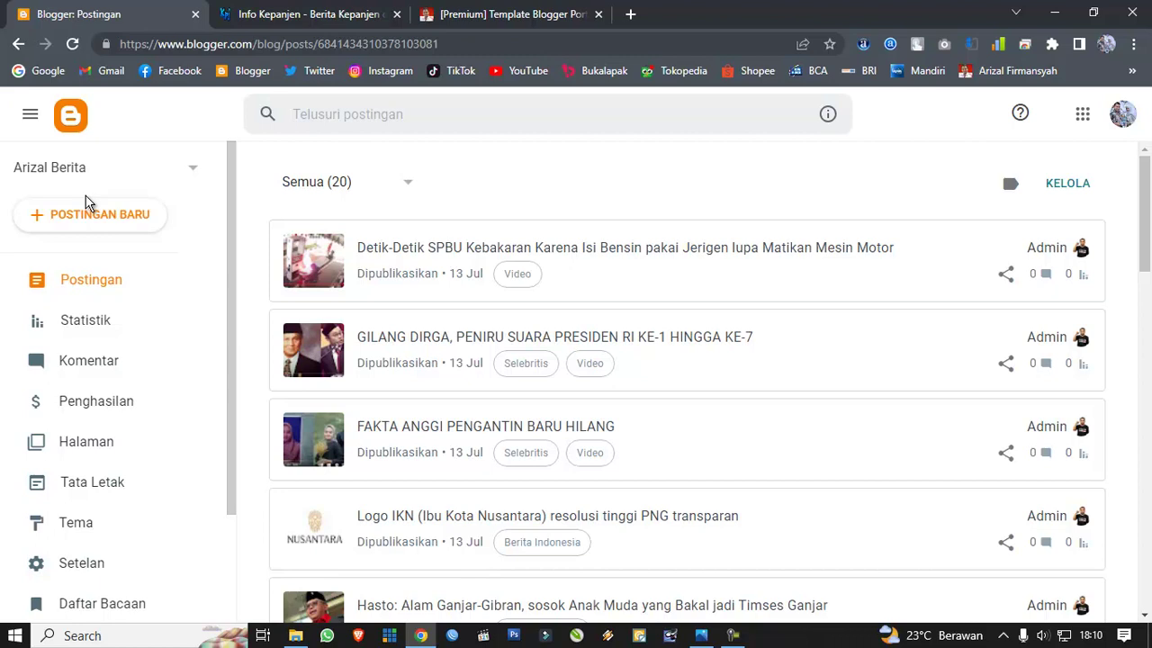
pyautogui.scroll(-3, 30, 180)
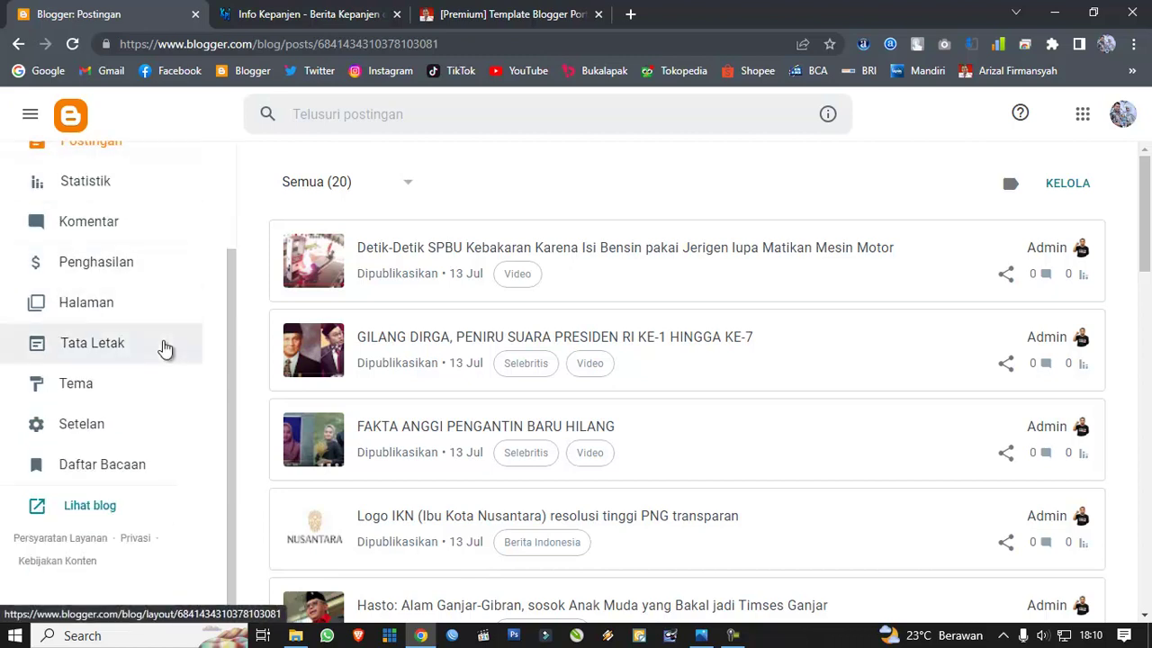
pyautogui.click(98, 505)
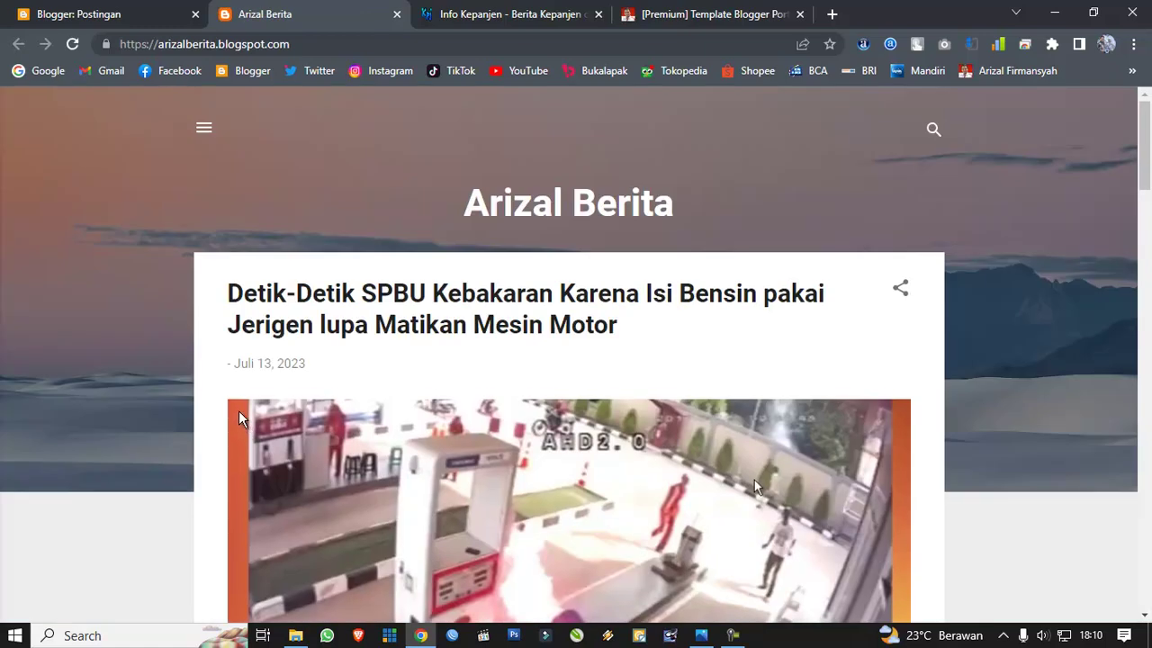
pyautogui.scroll(-15, 238, 411)
pyautogui.scroll(-11, 238, 397)
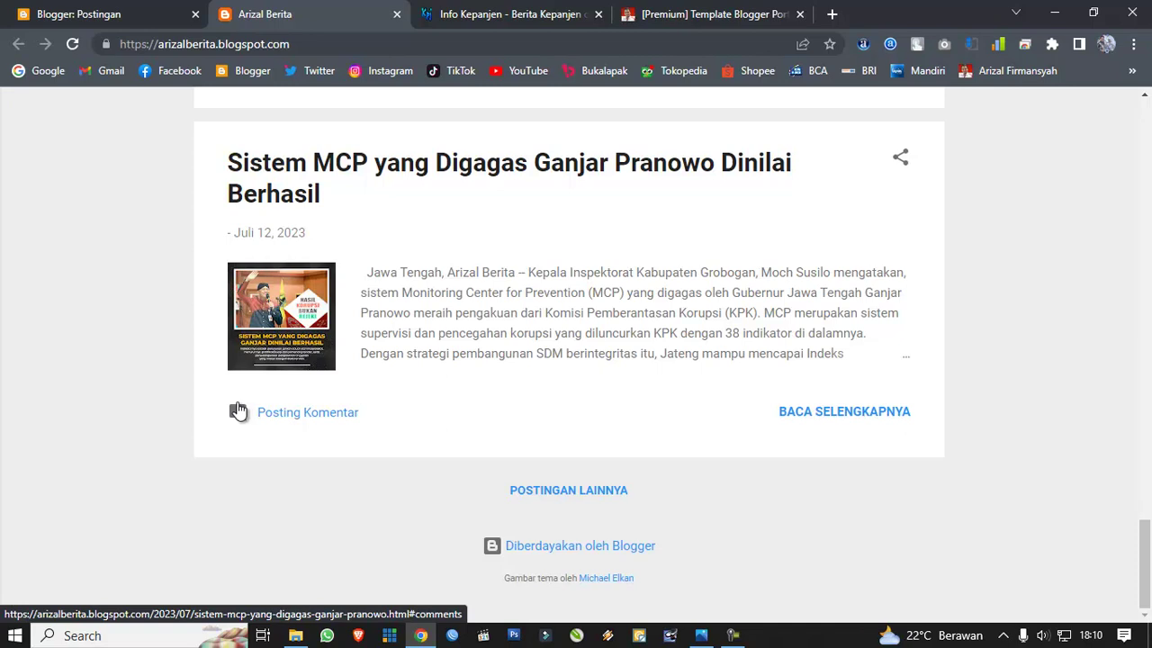
# Step: Compare the Arizal Berita blog's current look with the Info Kepanjen demo site and the premium template article
pyautogui.click(681, 13)
pyautogui.scroll(12, 474, 223)
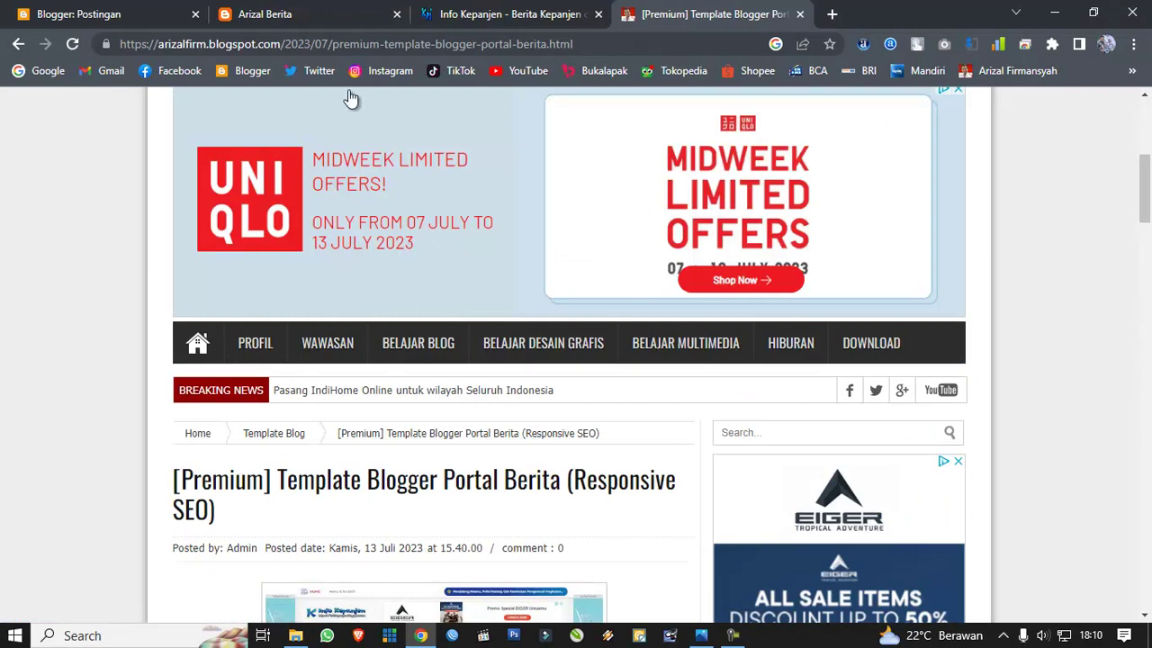
pyautogui.click(317, 11)
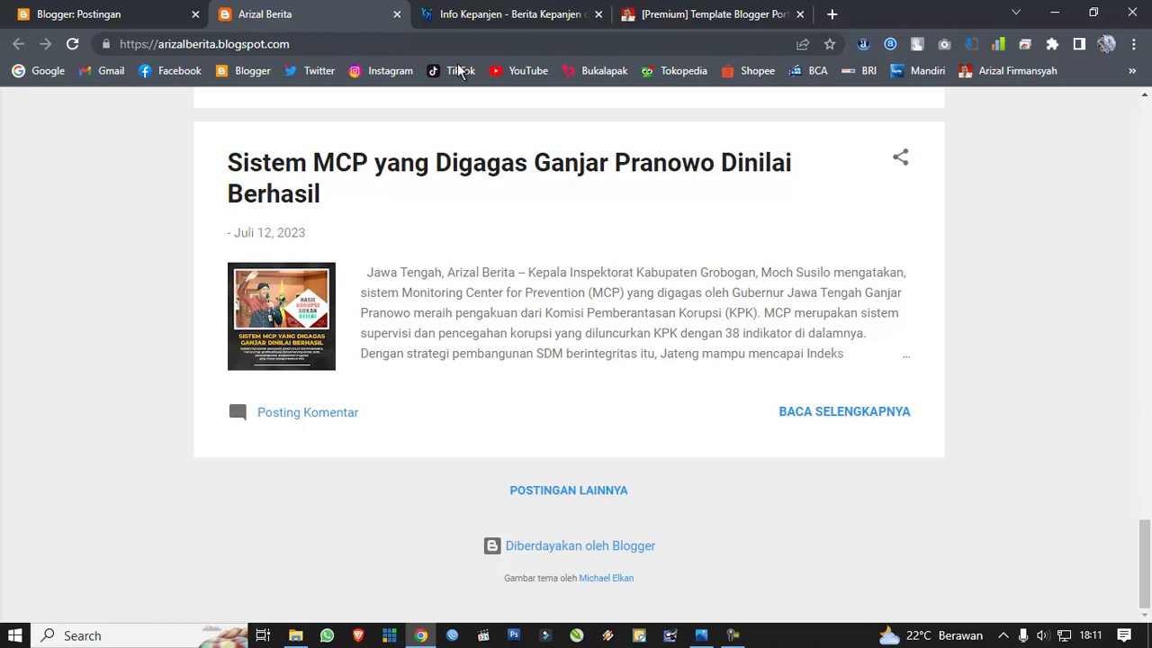
pyautogui.scroll(15, 407, 193)
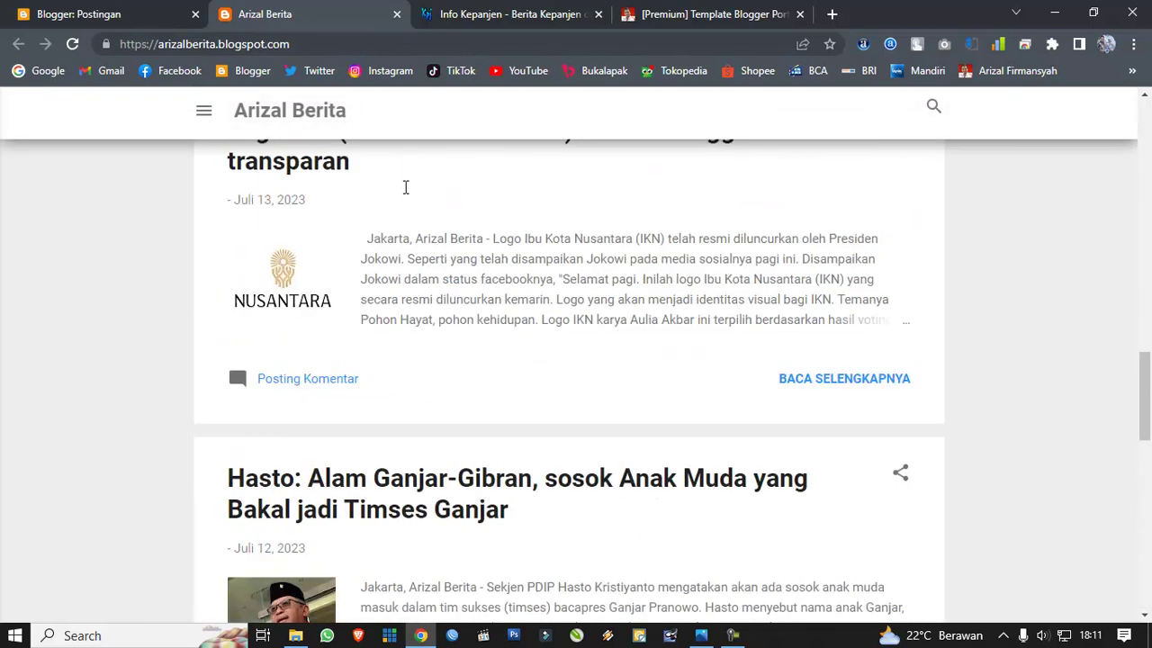
pyautogui.scroll(8, 401, 184)
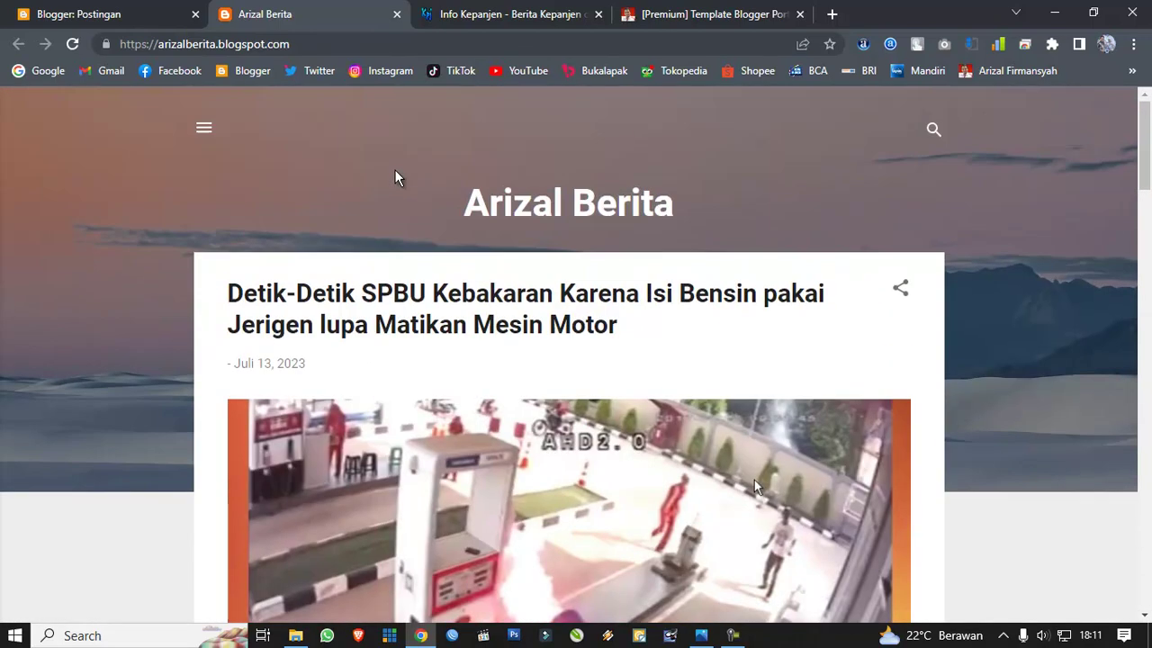
pyautogui.scroll(-10, 394, 176)
pyautogui.scroll(-20, 394, 187)
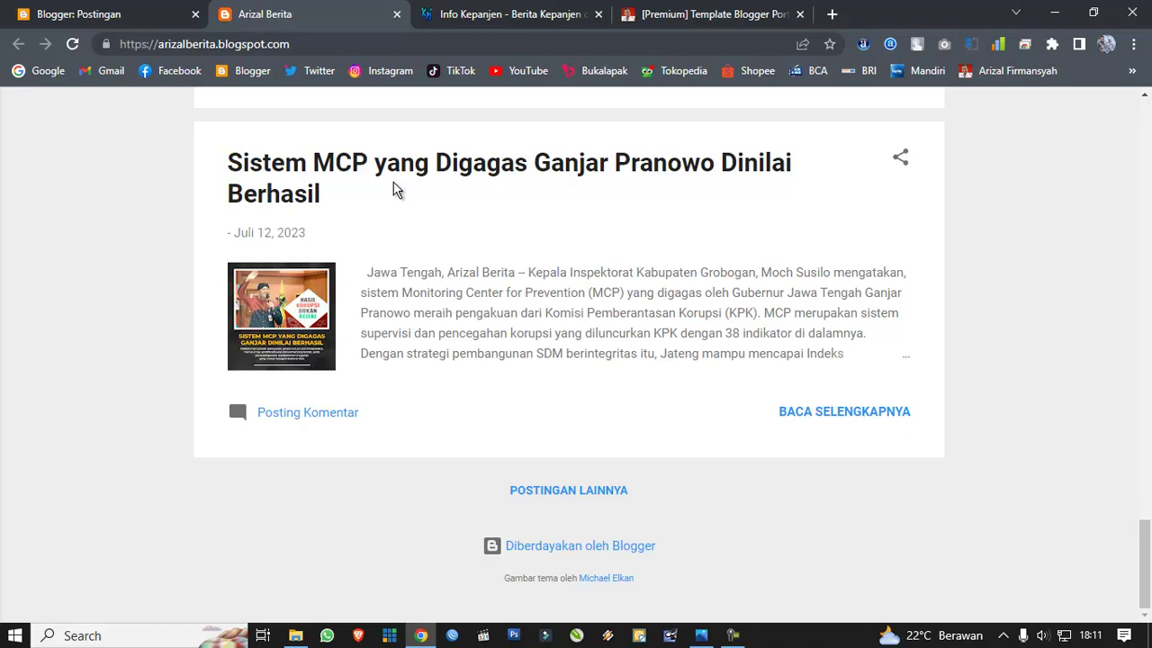
pyautogui.click(510, 13)
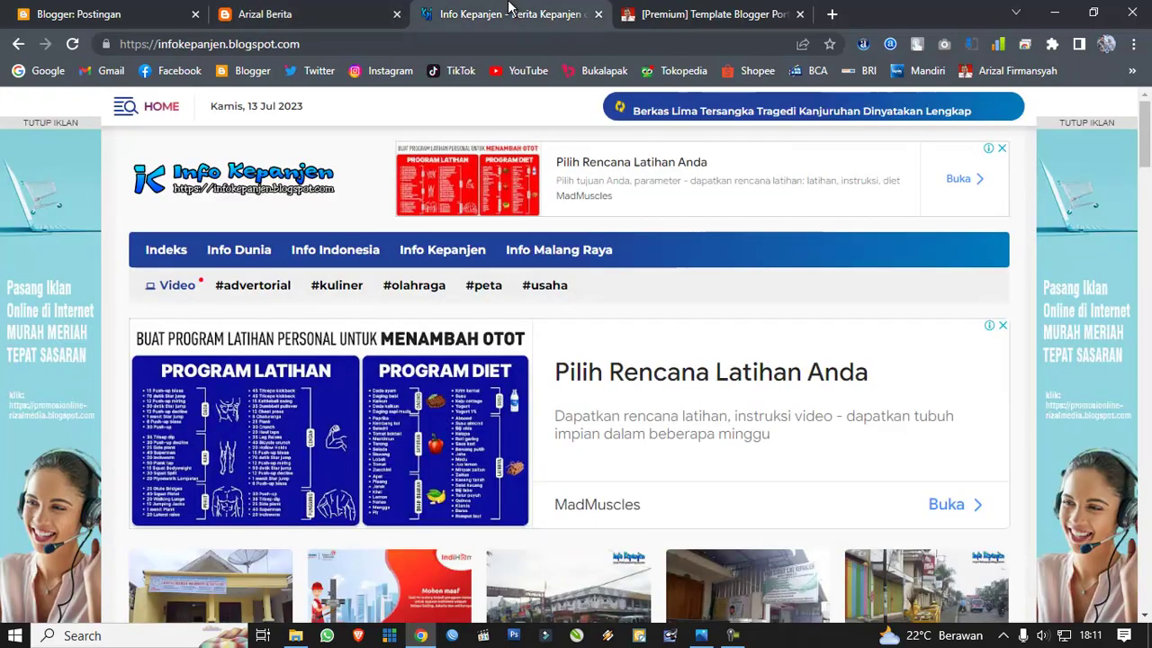
pyautogui.click(669, 11)
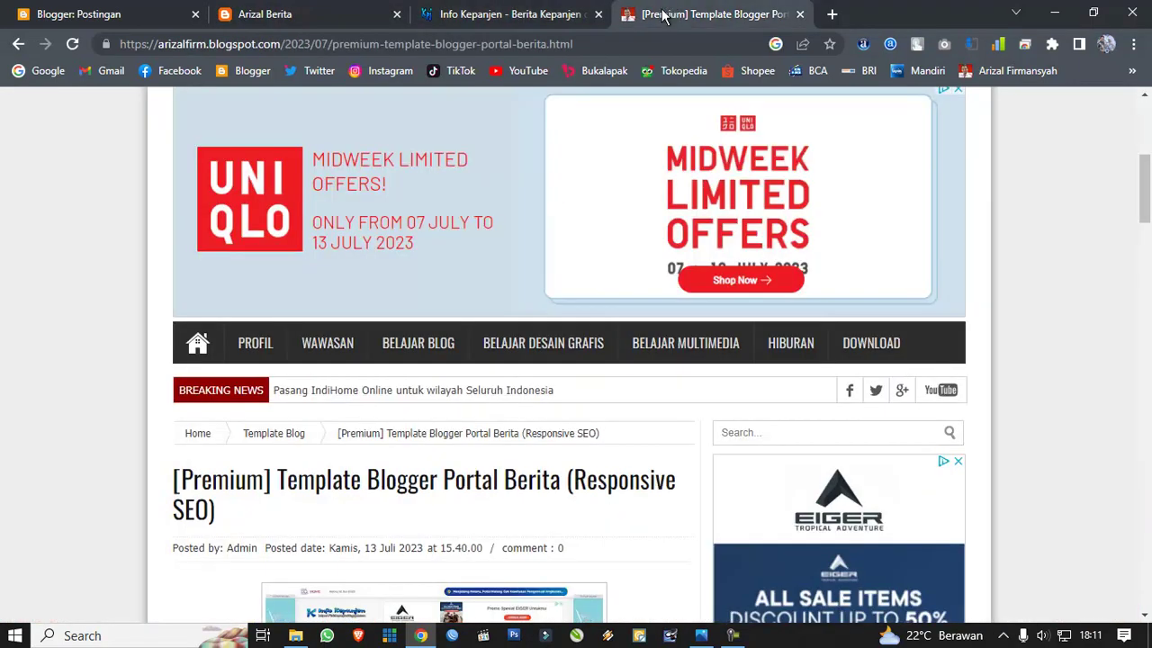
pyautogui.click(264, 13)
pyautogui.scroll(10, 329, 162)
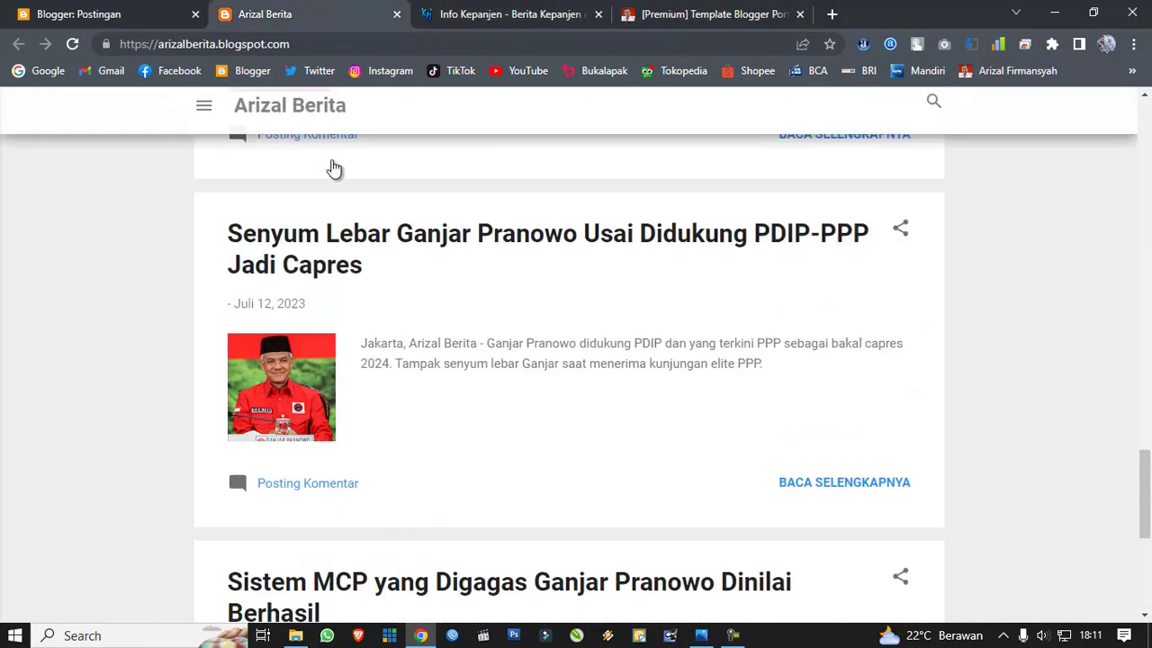
# Step: Return to the Blogger dashboard and view the theme currently applied to the Arizal Berita blog
pyautogui.scroll(10, 328, 154)
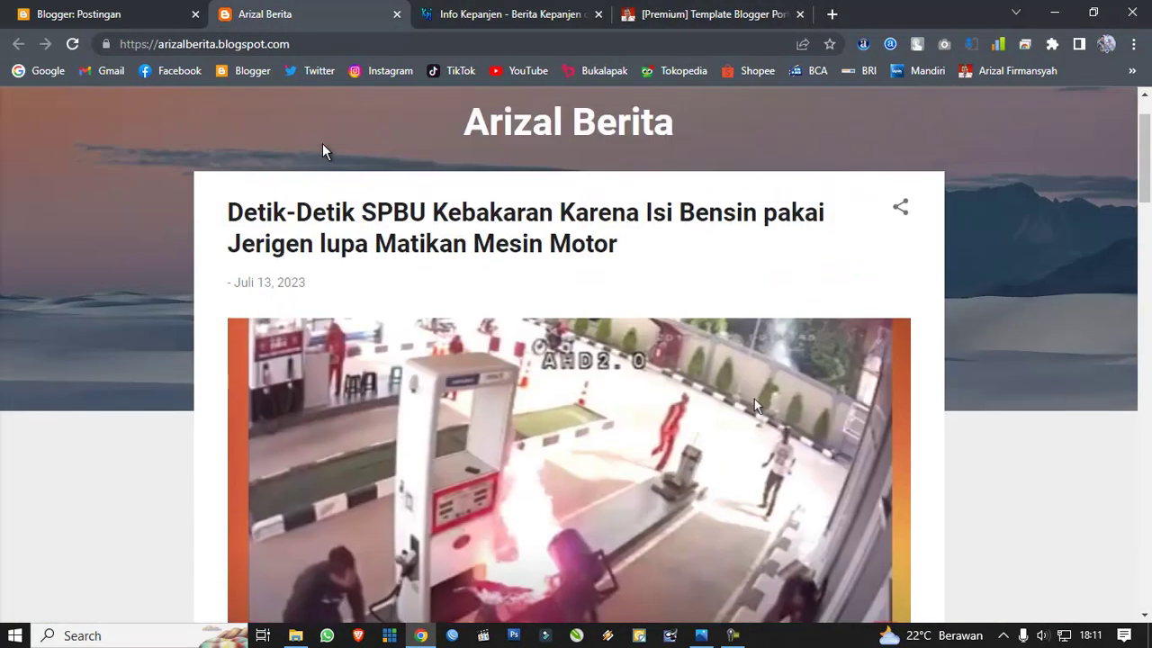
pyautogui.click(127, 9)
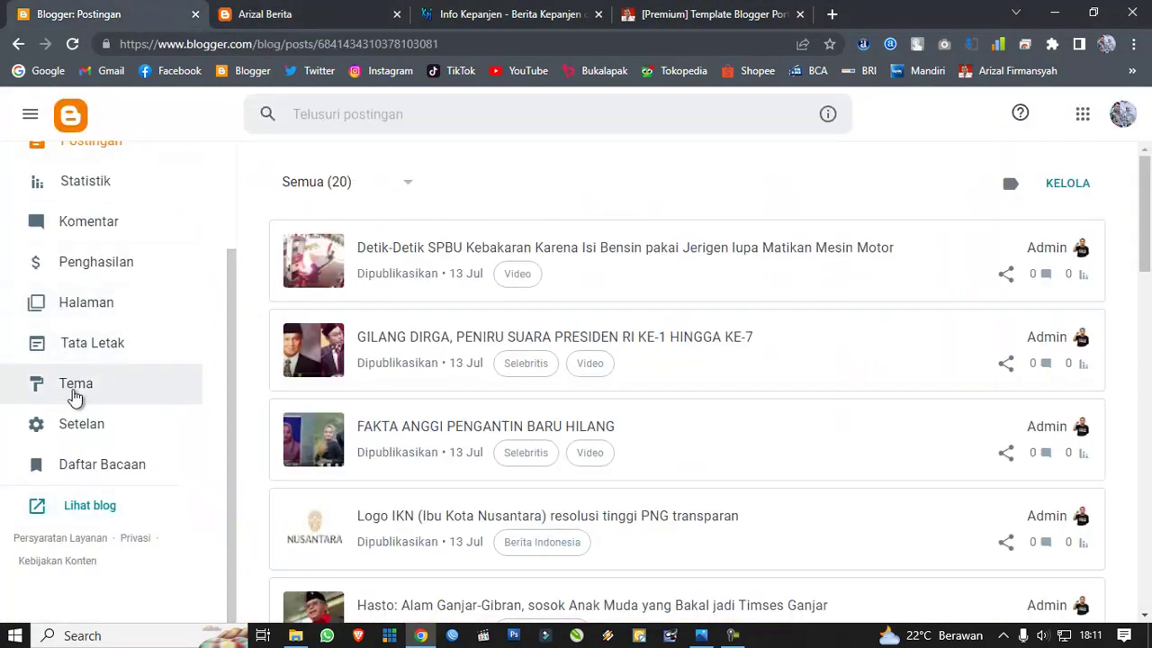
pyautogui.click(75, 387)
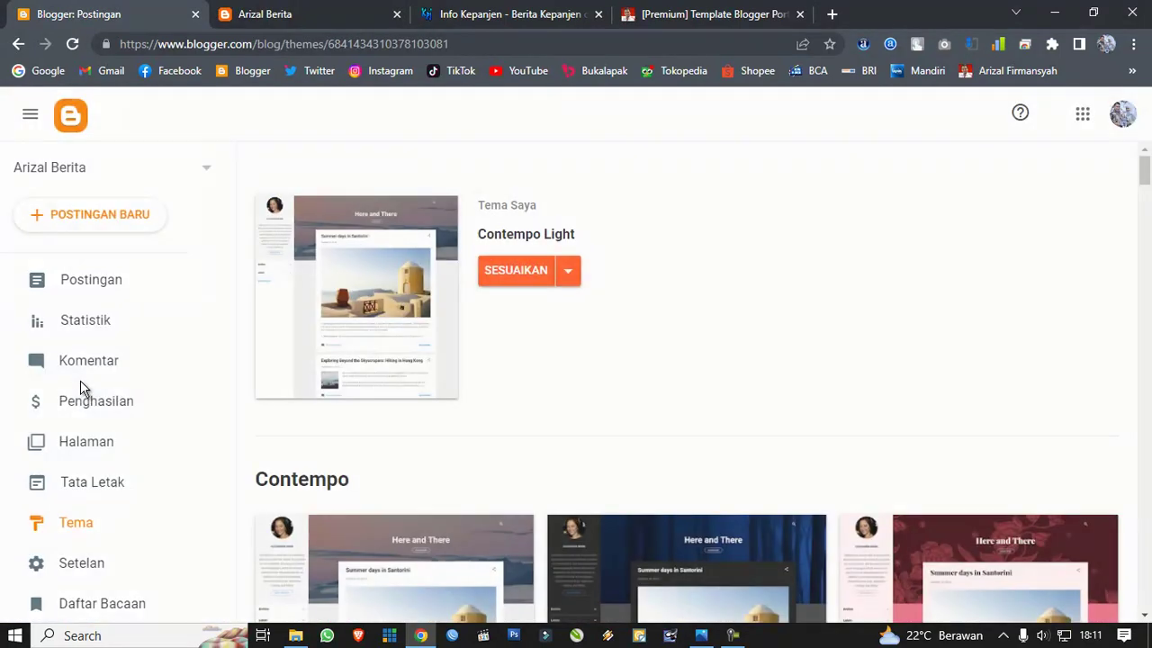
pyautogui.scroll(-2, 133, 375)
pyautogui.scroll(2, 133, 363)
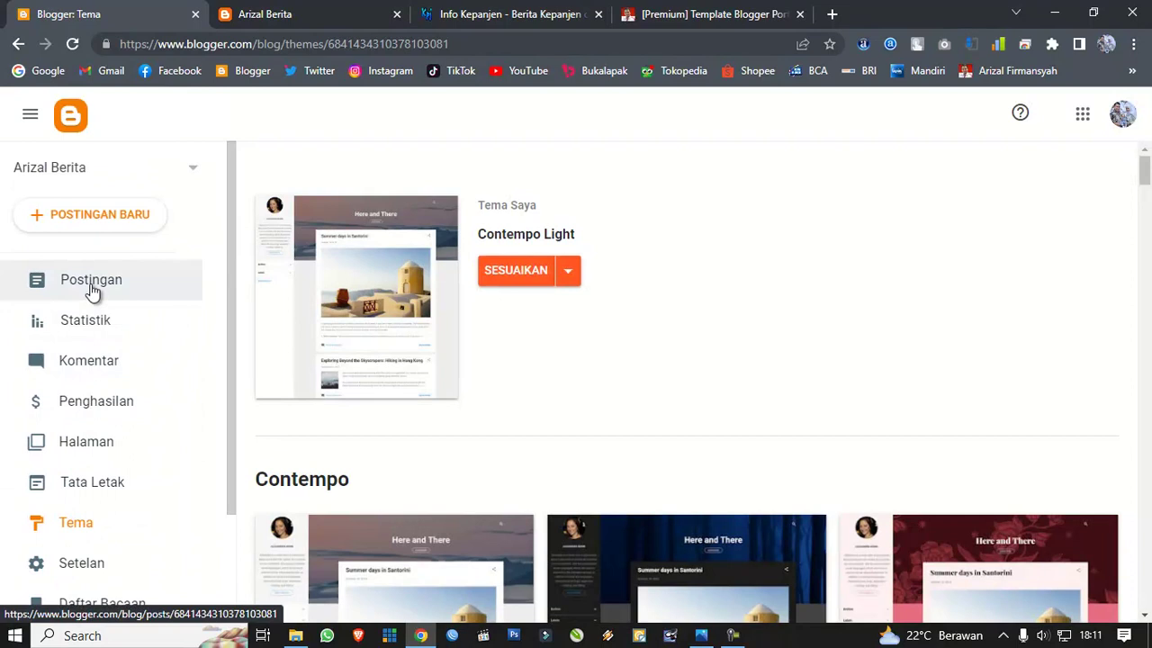
# Step: Open the Arizal Berita post list and look through it down to the oldest post
pyautogui.click(91, 288)
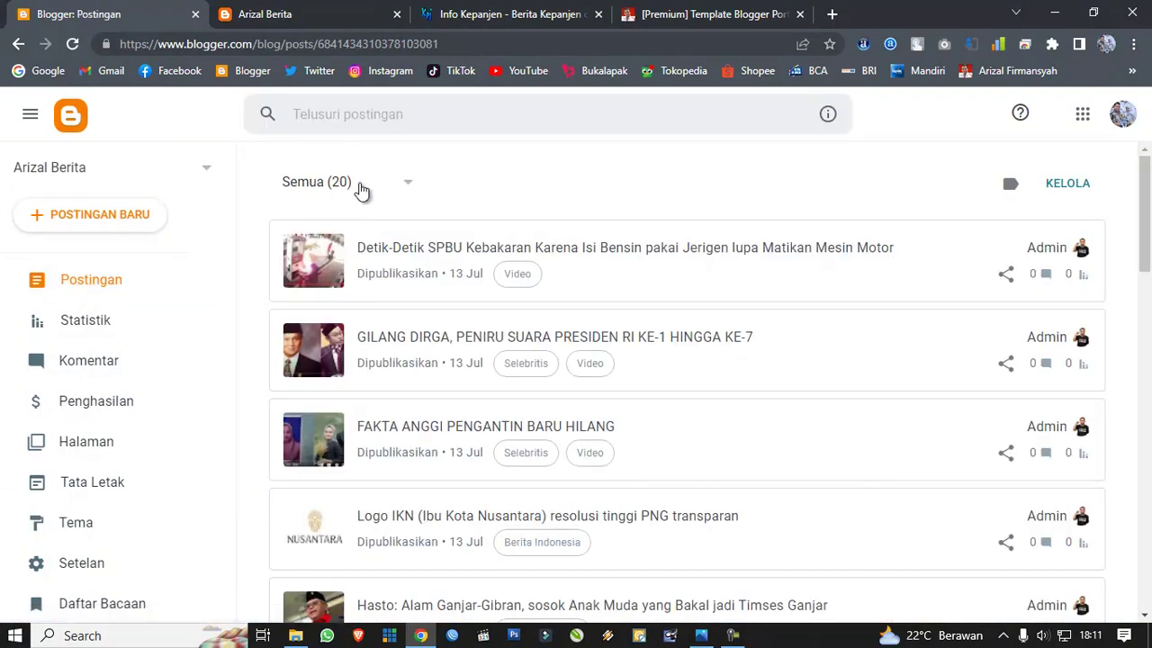
pyautogui.scroll(-6, 324, 270)
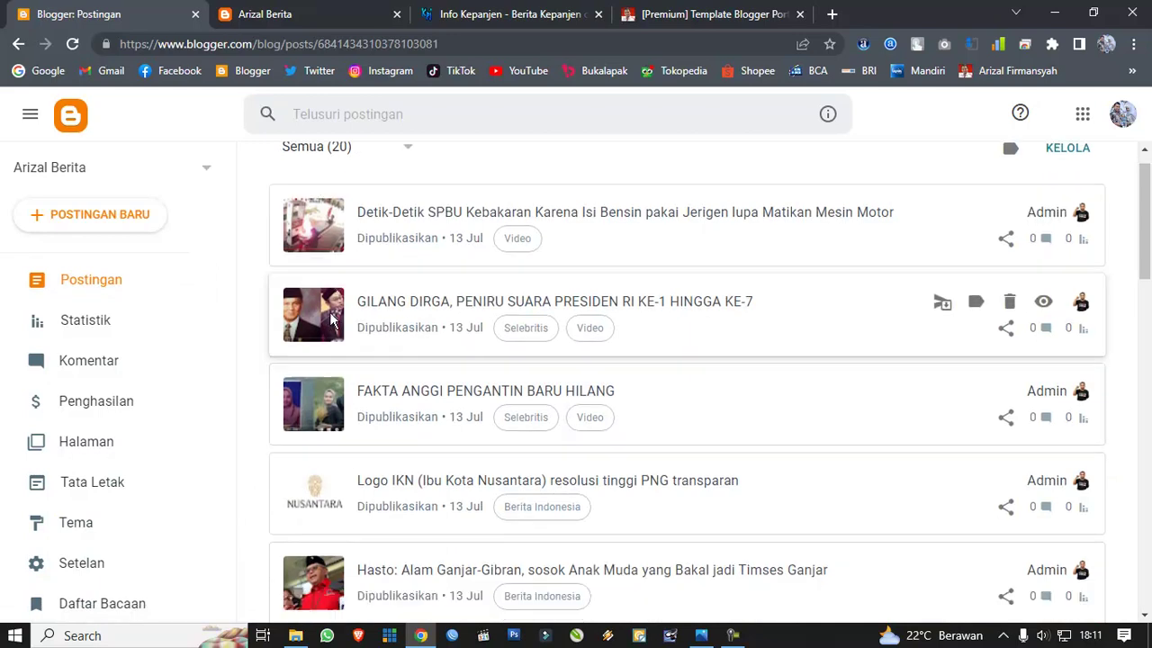
pyautogui.scroll(-10, 331, 319)
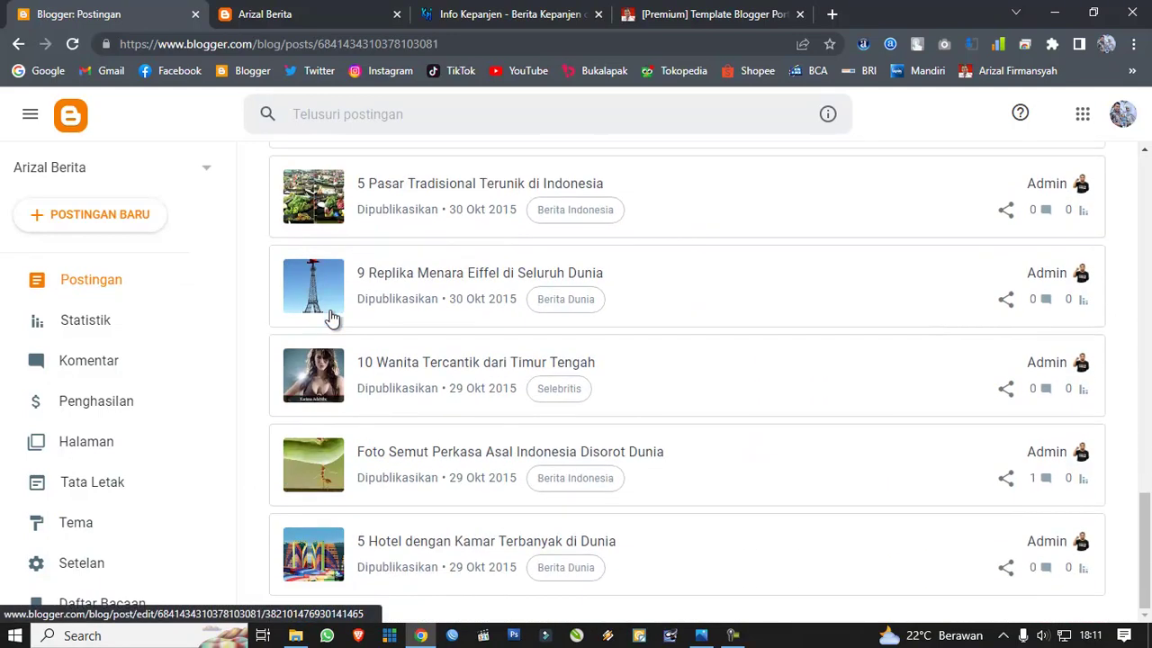
pyautogui.scroll(5, 331, 314)
pyautogui.scroll(15, 329, 306)
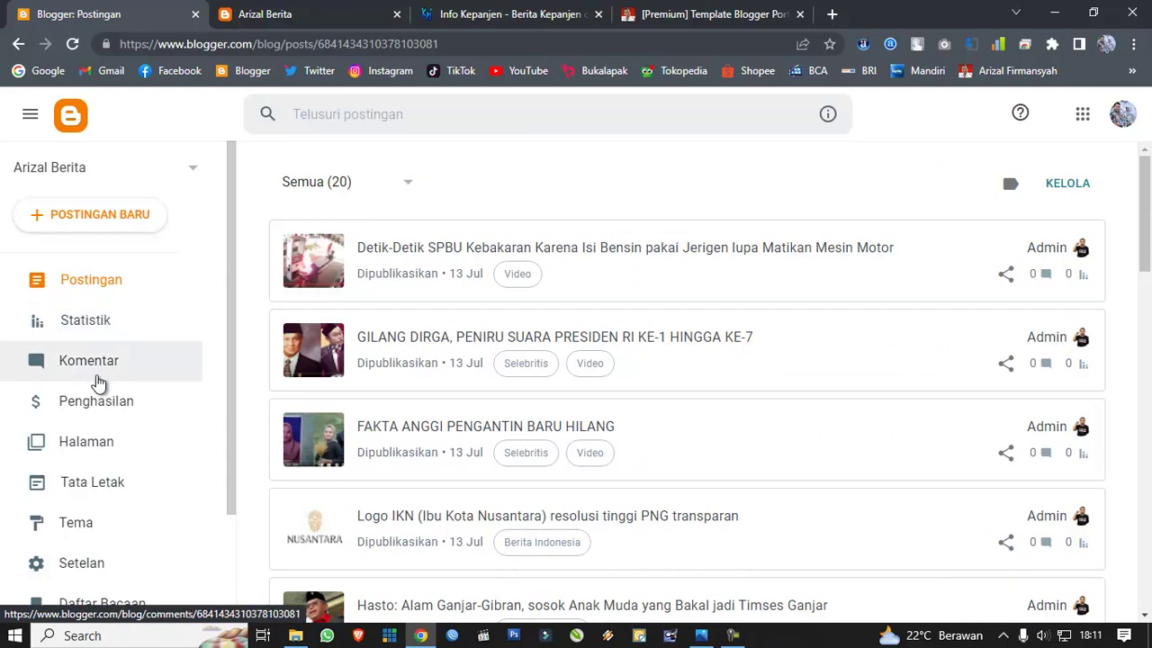
# Step: Reopen the blog's theme page and browse the built-in themes from Contempo down to Emporio
pyautogui.scroll(-3, 137, 396)
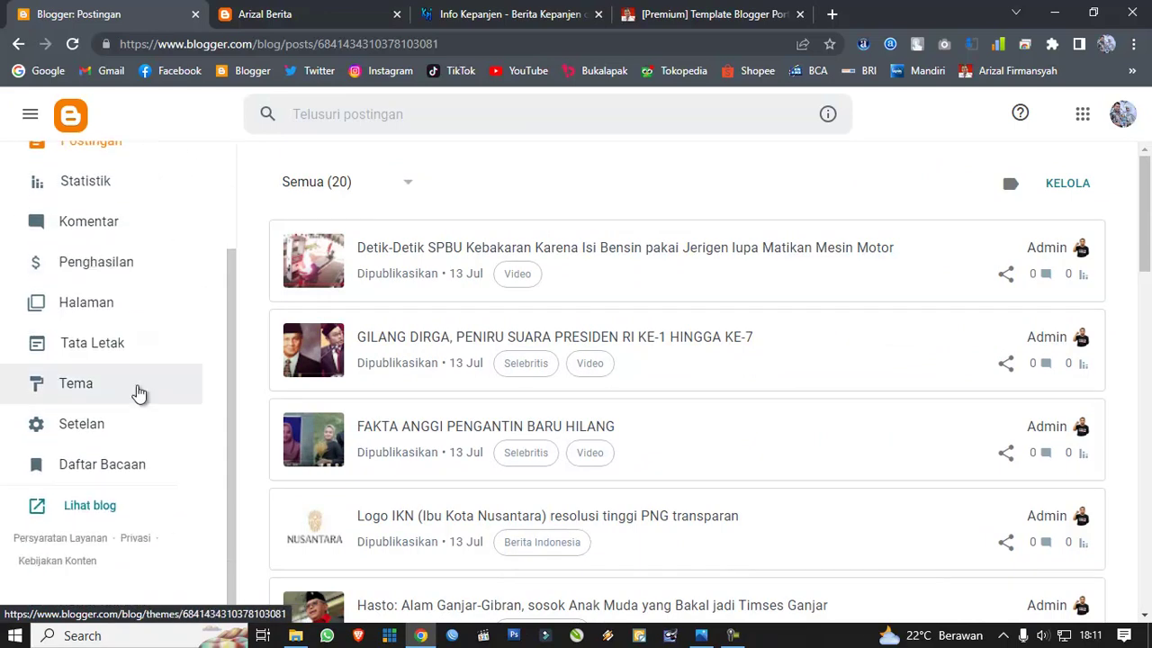
pyautogui.click(132, 402)
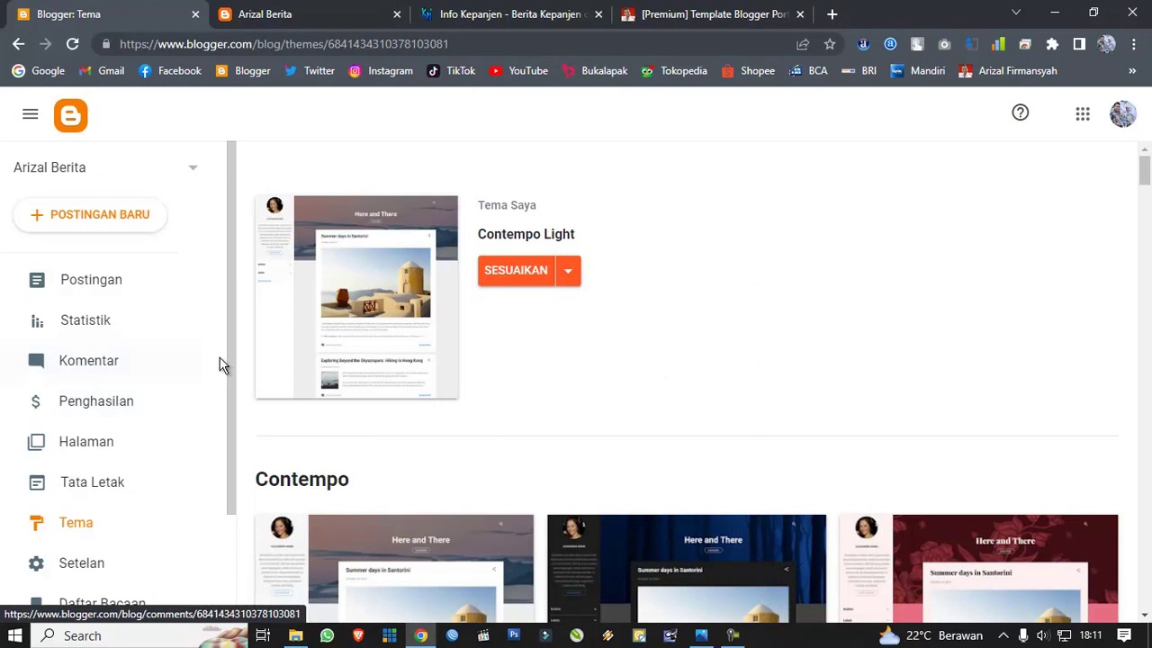
pyautogui.scroll(-4, 406, 339)
pyautogui.scroll(-1, 406, 338)
pyautogui.scroll(-4, 406, 342)
pyautogui.scroll(4, 406, 342)
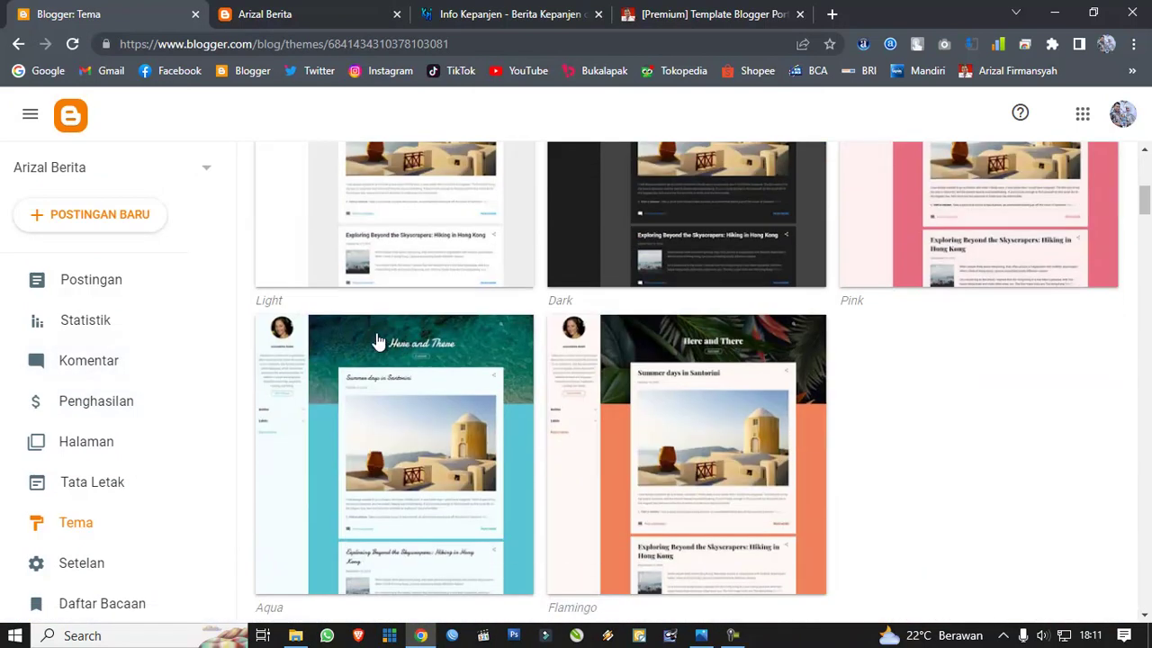
pyautogui.scroll(-5, 333, 337)
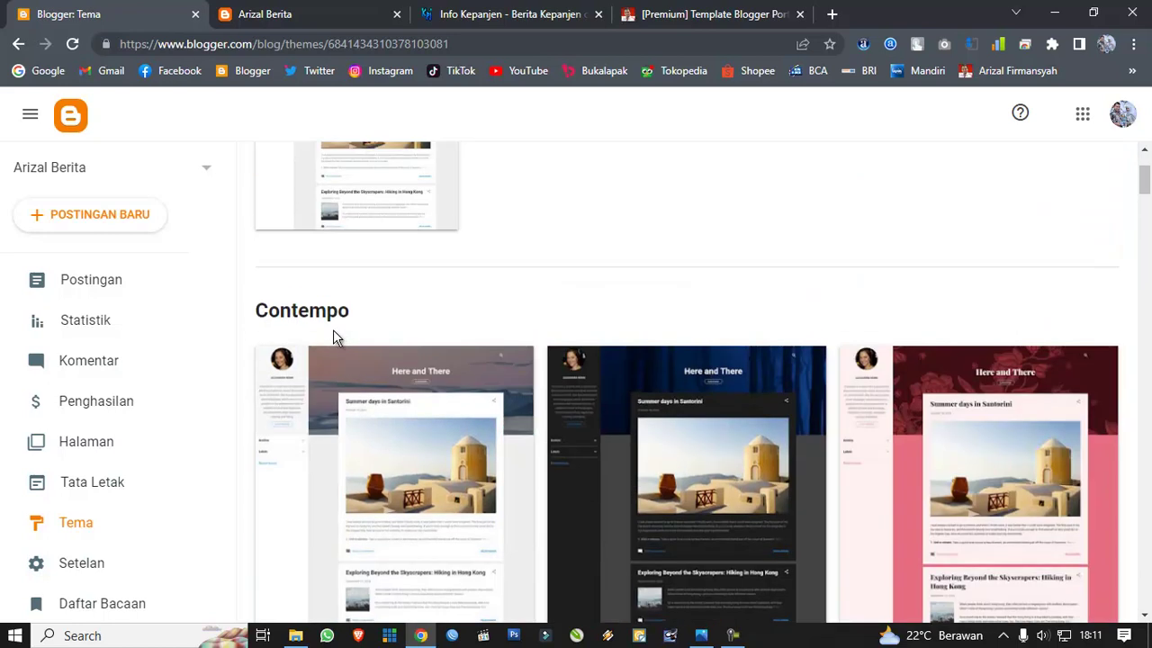
pyautogui.scroll(-12, 333, 338)
pyautogui.scroll(-10, 333, 329)
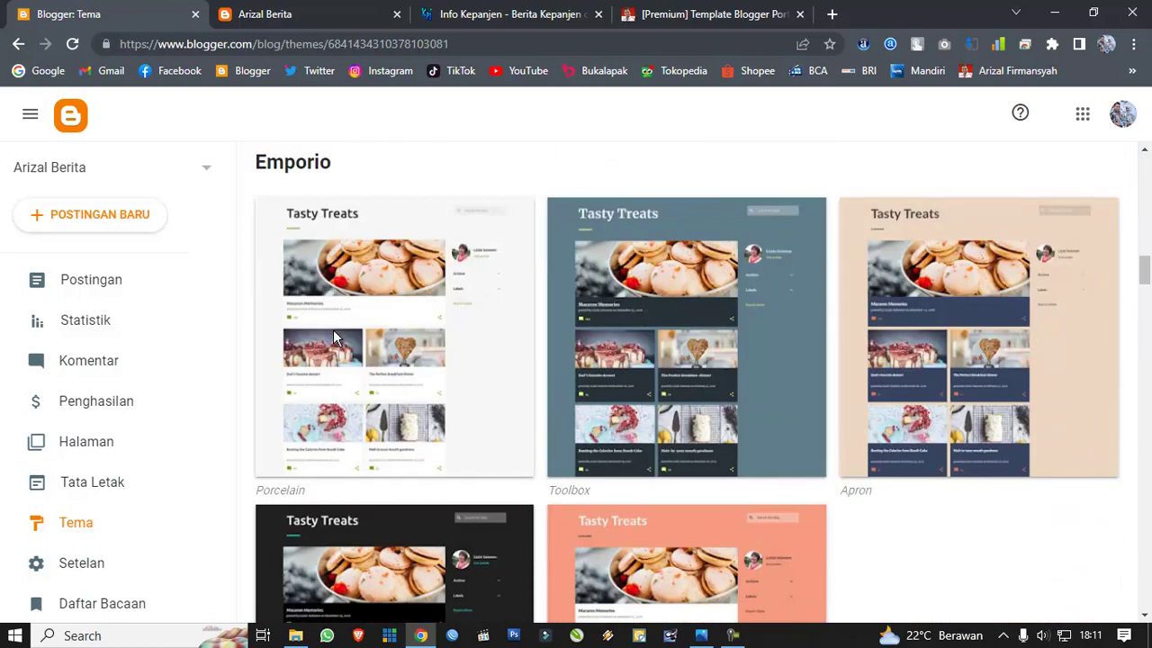
pyautogui.scroll(10, 333, 329)
pyautogui.scroll(20, 326, 319)
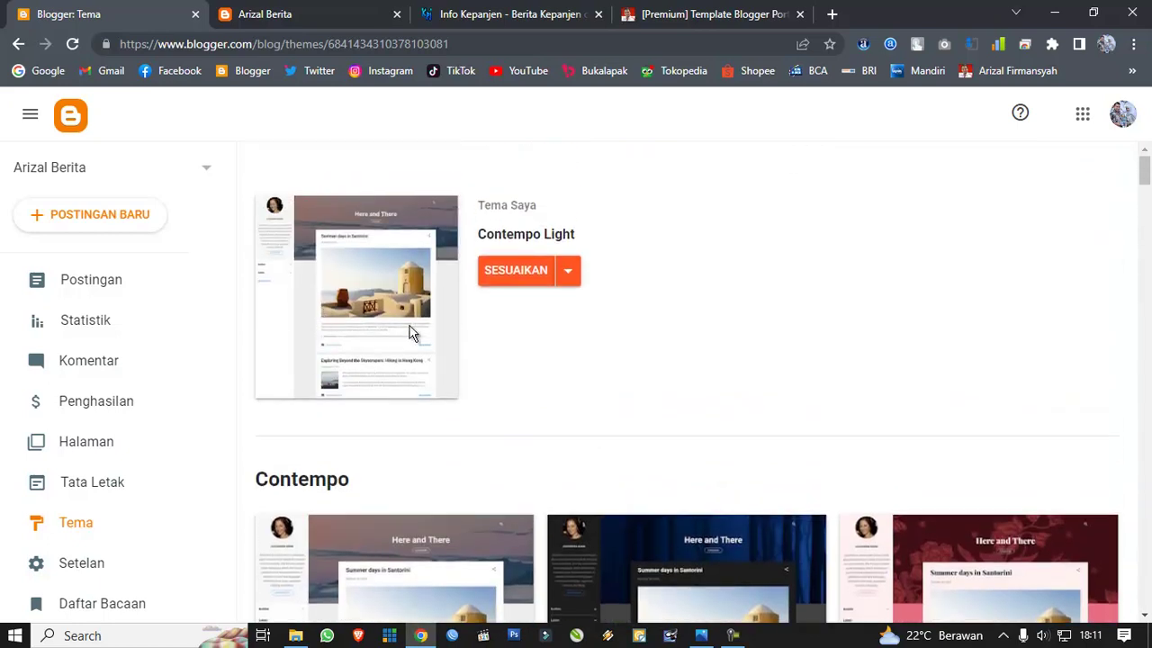
# Step: Restore the blog's theme from Template Portal Berita [arizalfirm.blogspot.com].xml in the Template Portal Berita folder in Downloads
pyautogui.click(569, 271)
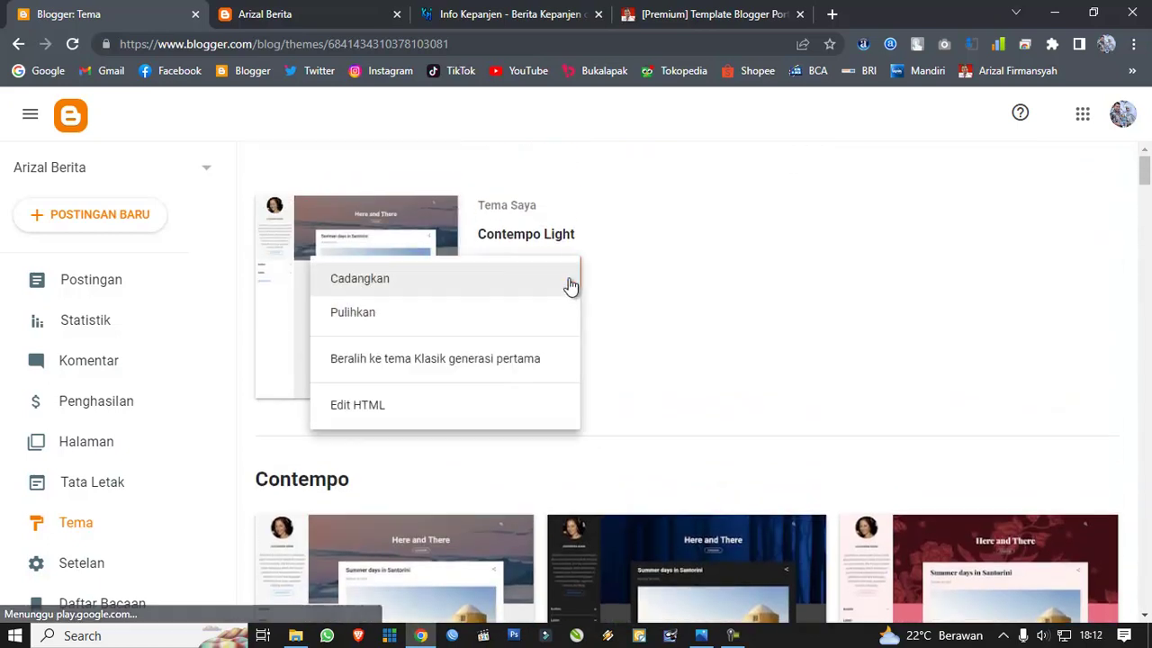
pyautogui.click(504, 322)
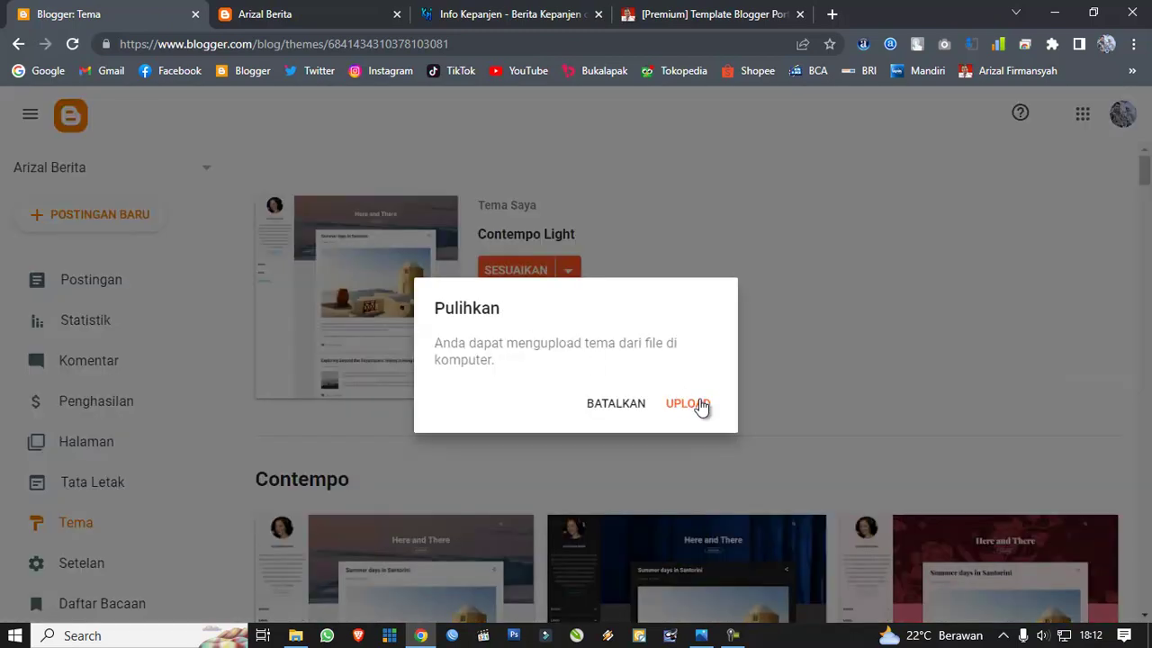
pyautogui.click(691, 404)
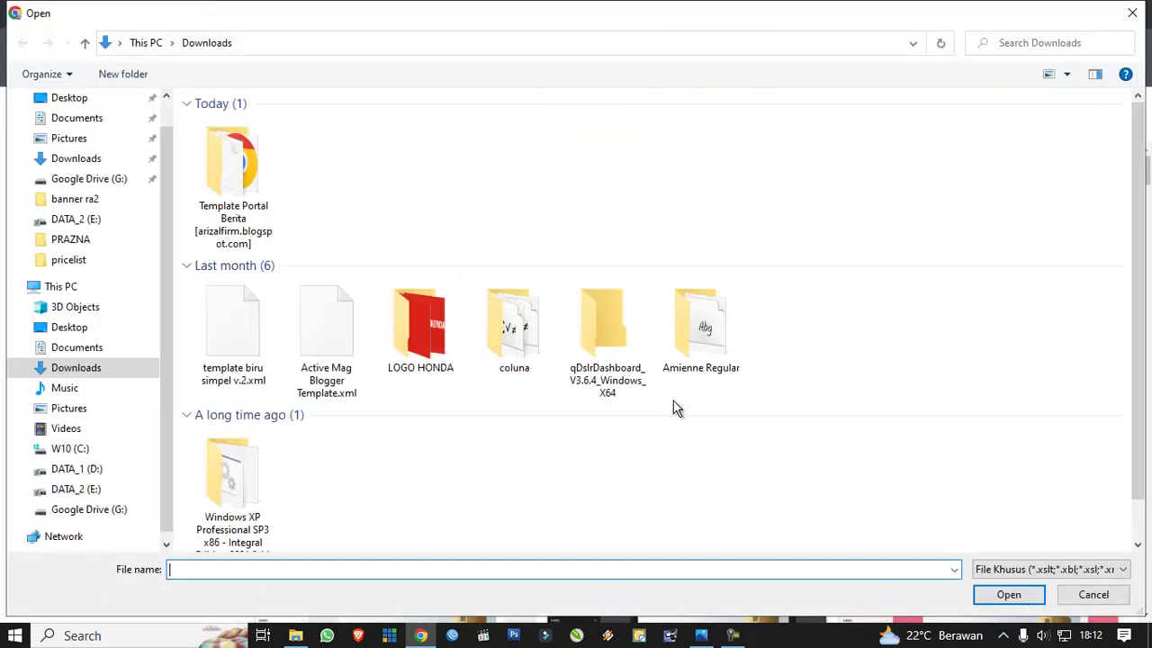
pyautogui.doubleClick(234, 180)
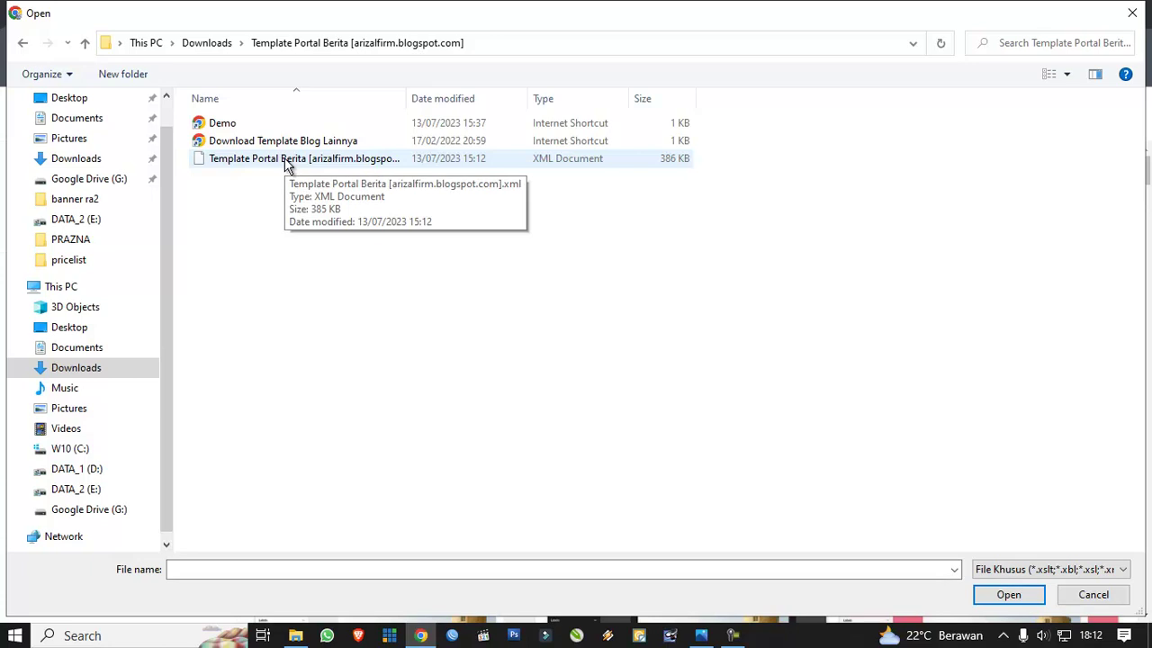
pyautogui.click(382, 166)
pyautogui.doubleClick(382, 166)
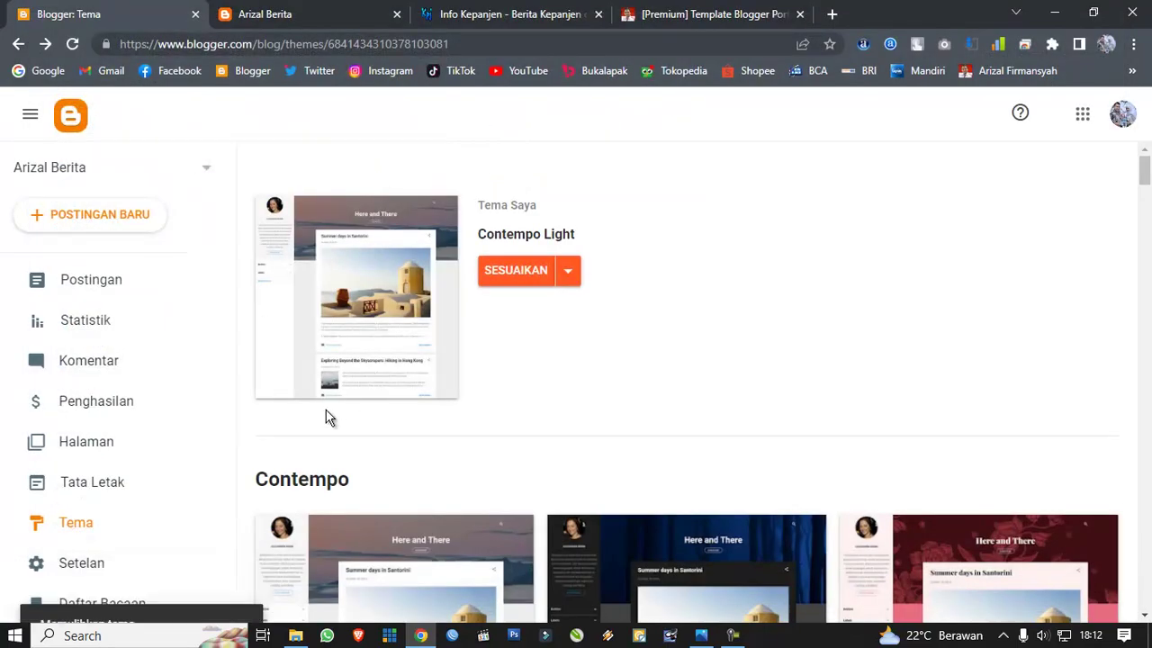
# Step: Review the Arizal Berita page that is already open, loaded before the theme was replaced
pyautogui.scroll(-2, 226, 436)
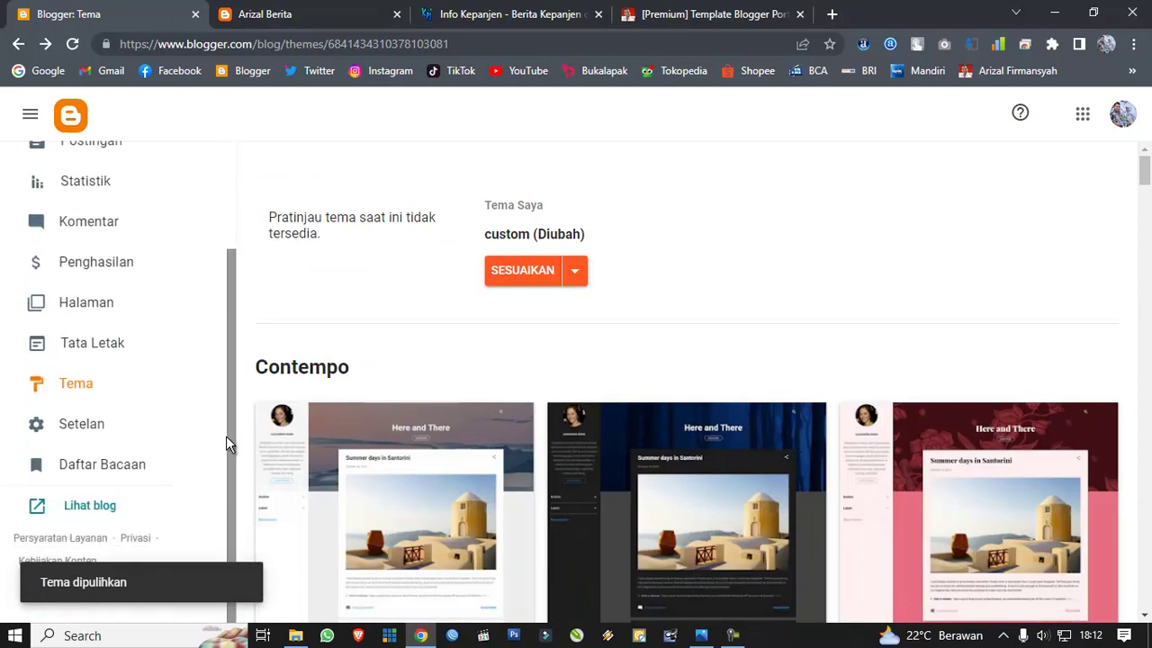
pyautogui.scroll(1, 226, 436)
pyautogui.scroll(1, 229, 432)
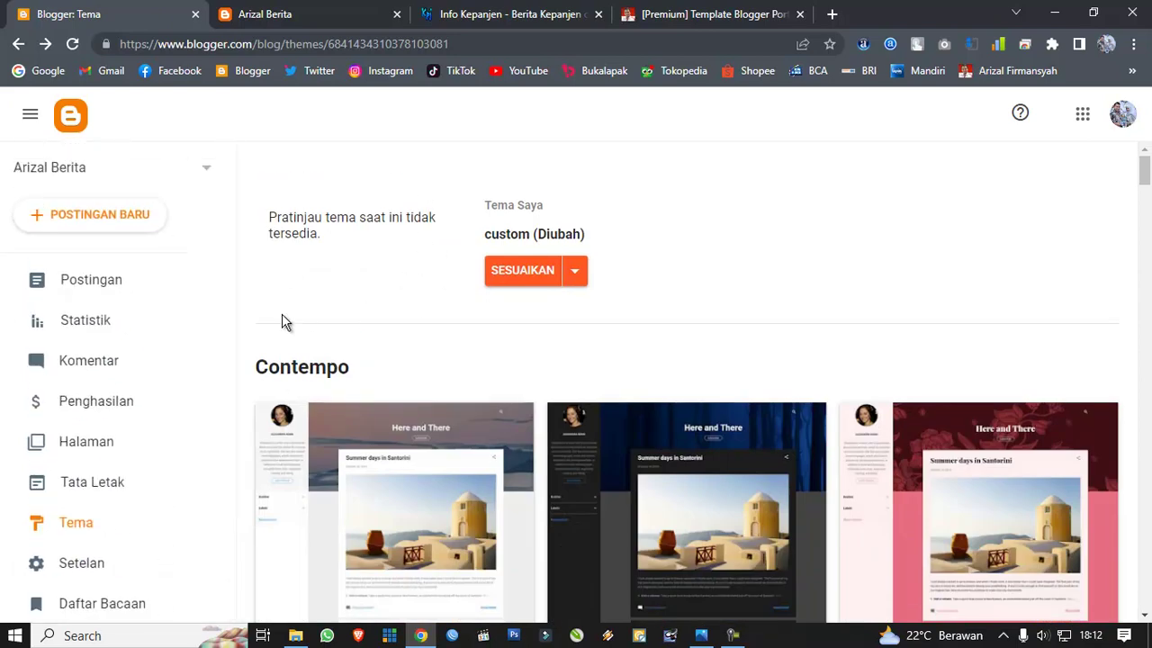
pyautogui.scroll(-2, 116, 526)
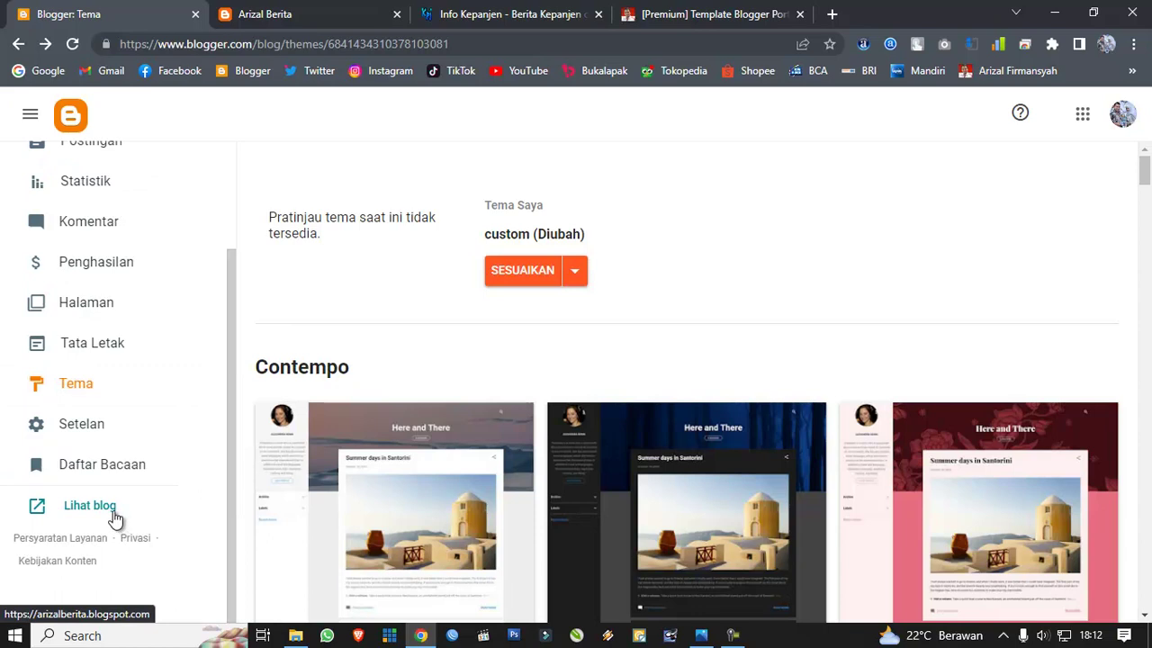
pyautogui.click(340, 11)
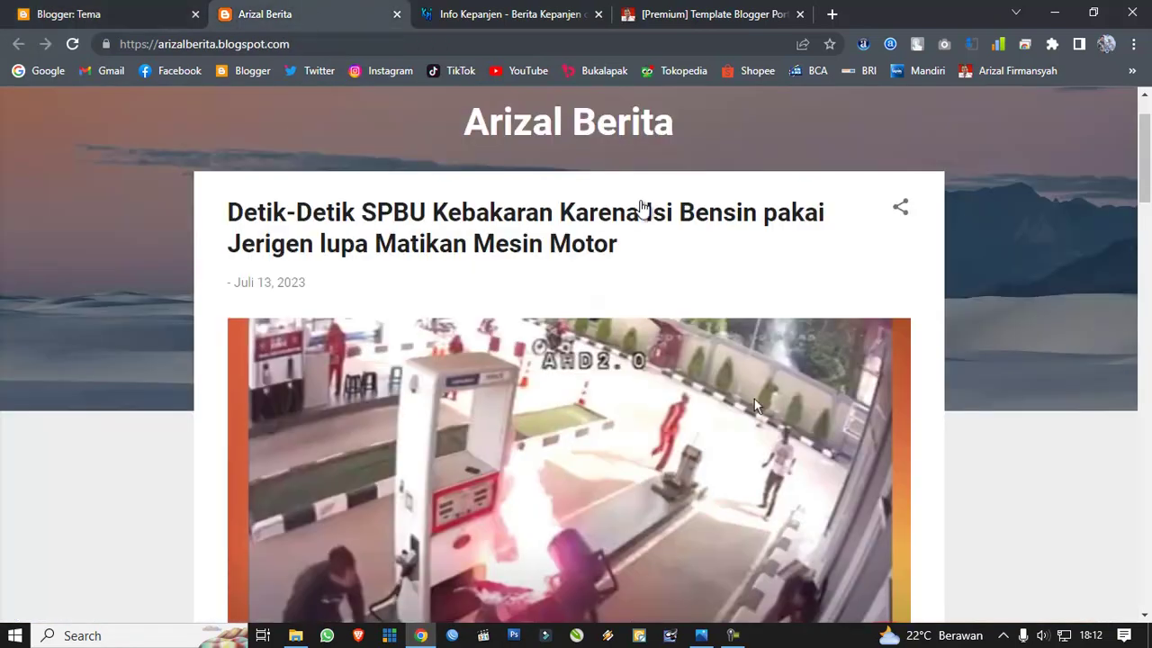
pyautogui.scroll(-15, 443, 310)
pyautogui.scroll(15, 444, 303)
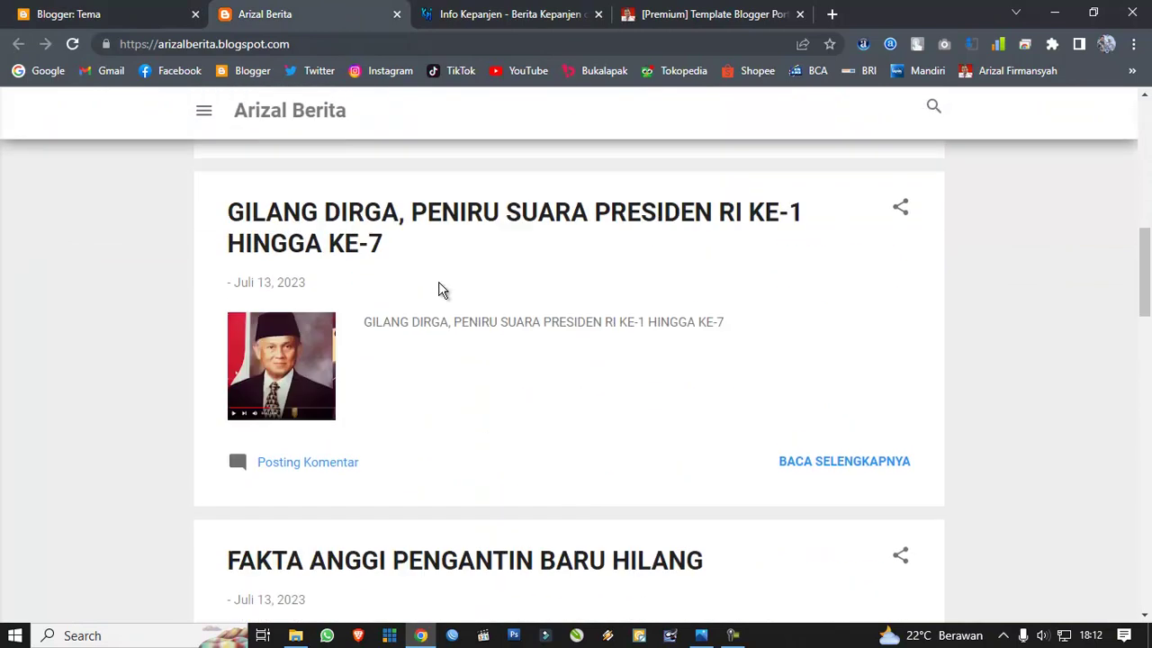
# Step: Open the live Arizal Berita blog anew from the dashboard and view its homepage down to the Artikel Pilihan section
pyautogui.click(139, 7)
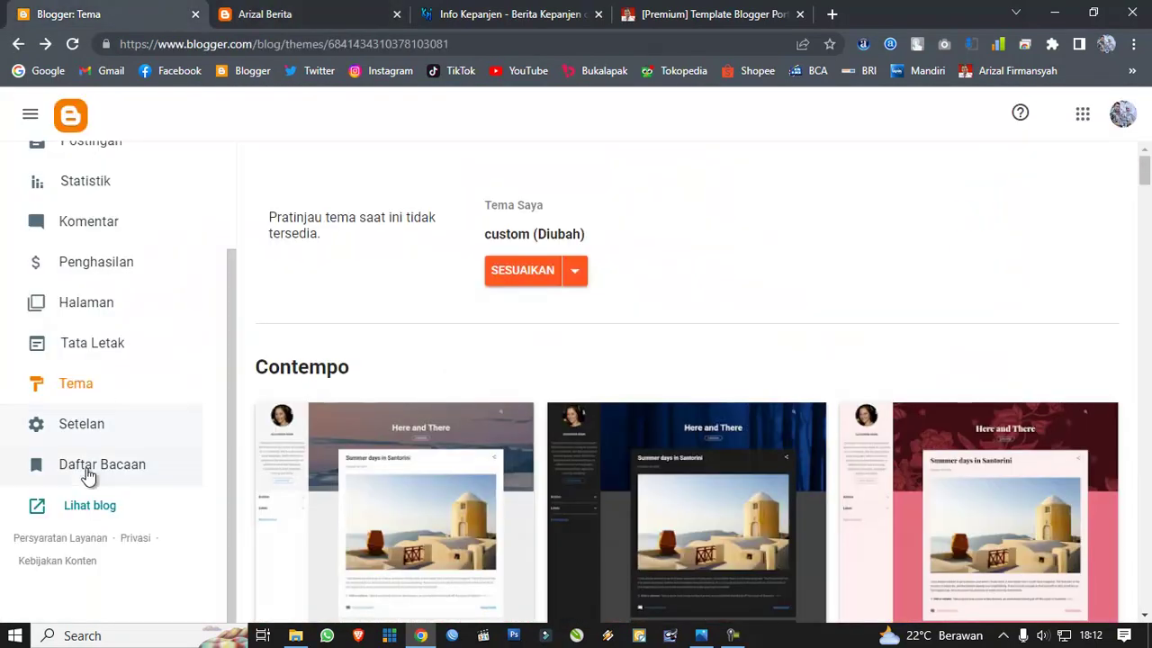
pyautogui.click(86, 505)
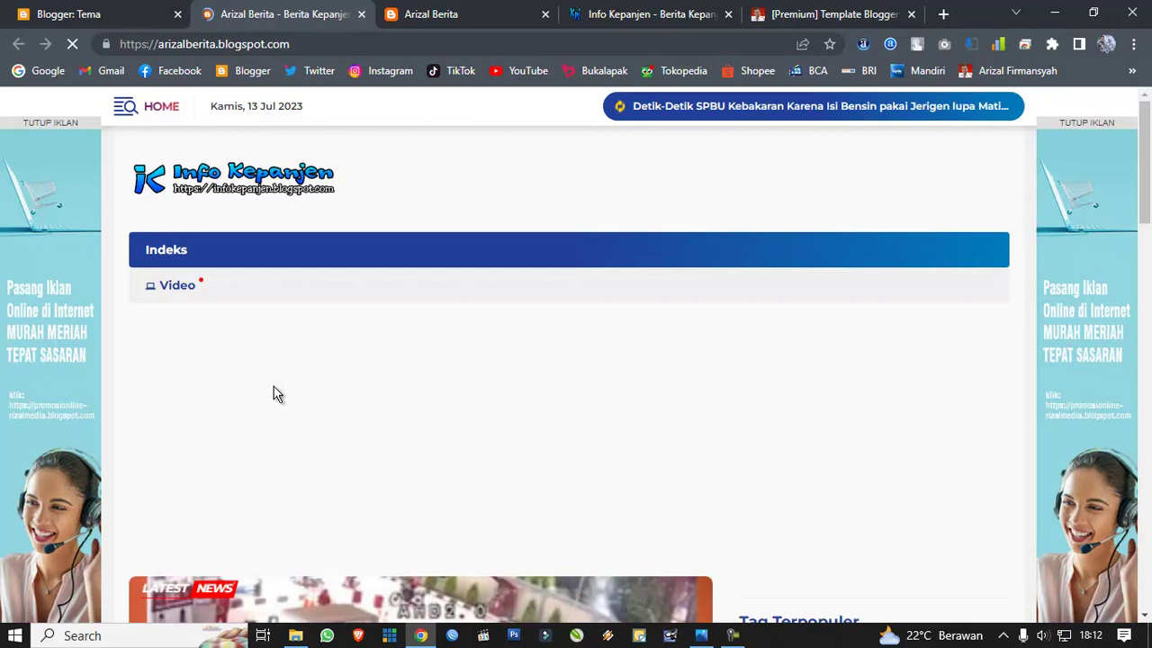
pyautogui.scroll(-15, 277, 393)
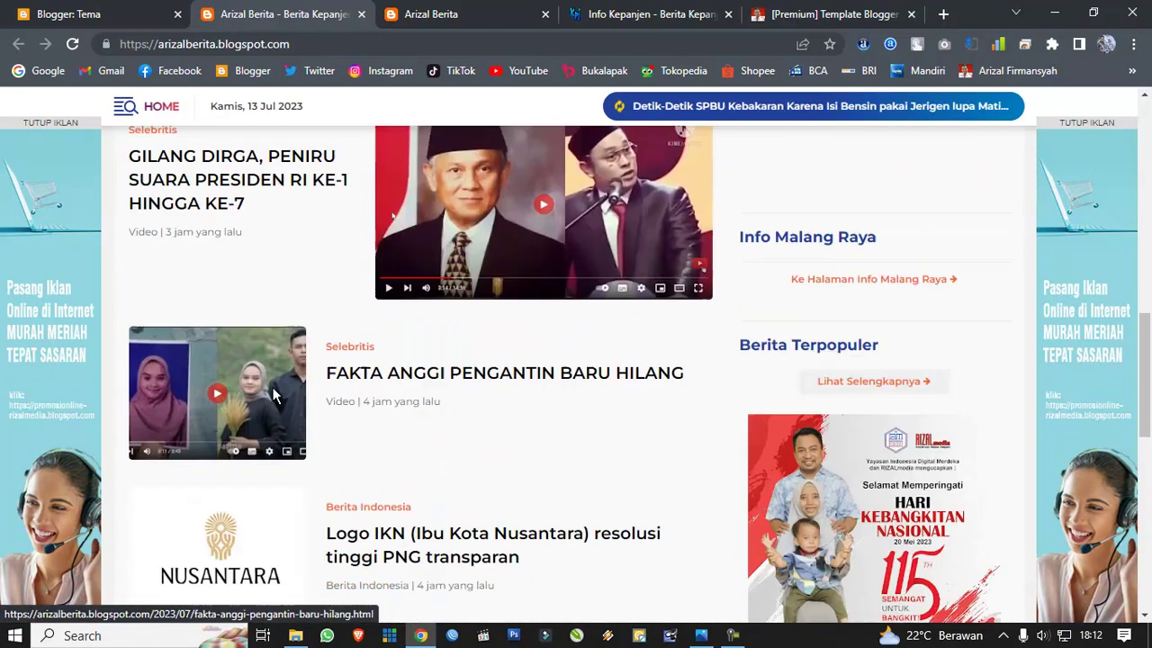
pyautogui.scroll(-4, 275, 394)
pyautogui.scroll(5, 272, 388)
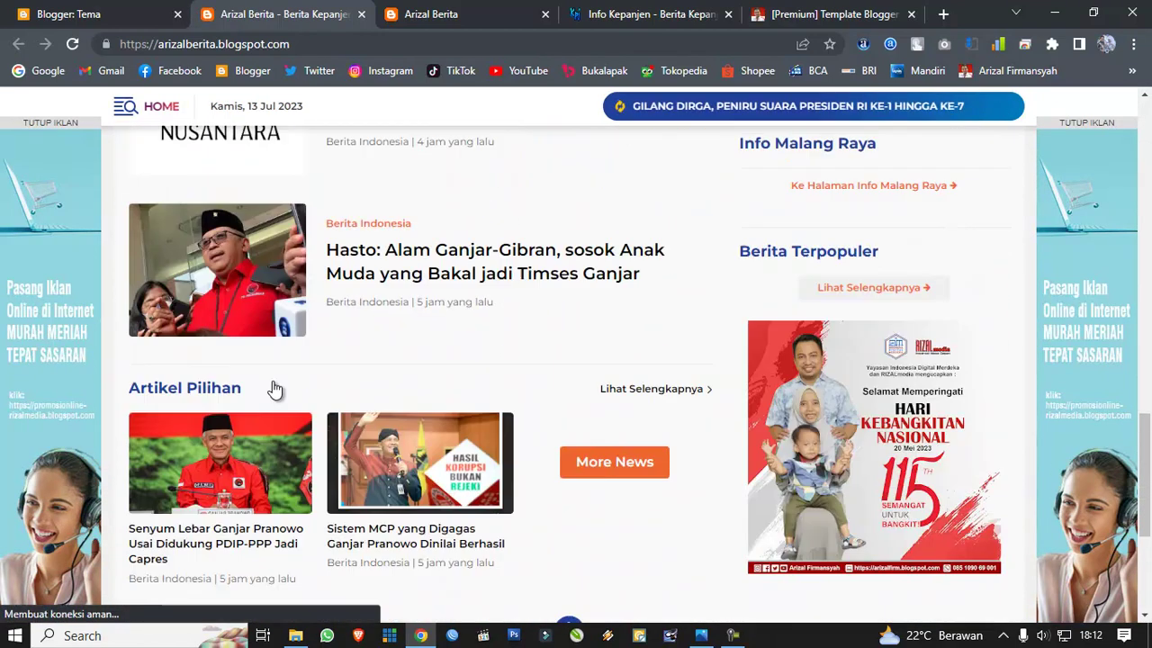
pyautogui.scroll(10, 274, 388)
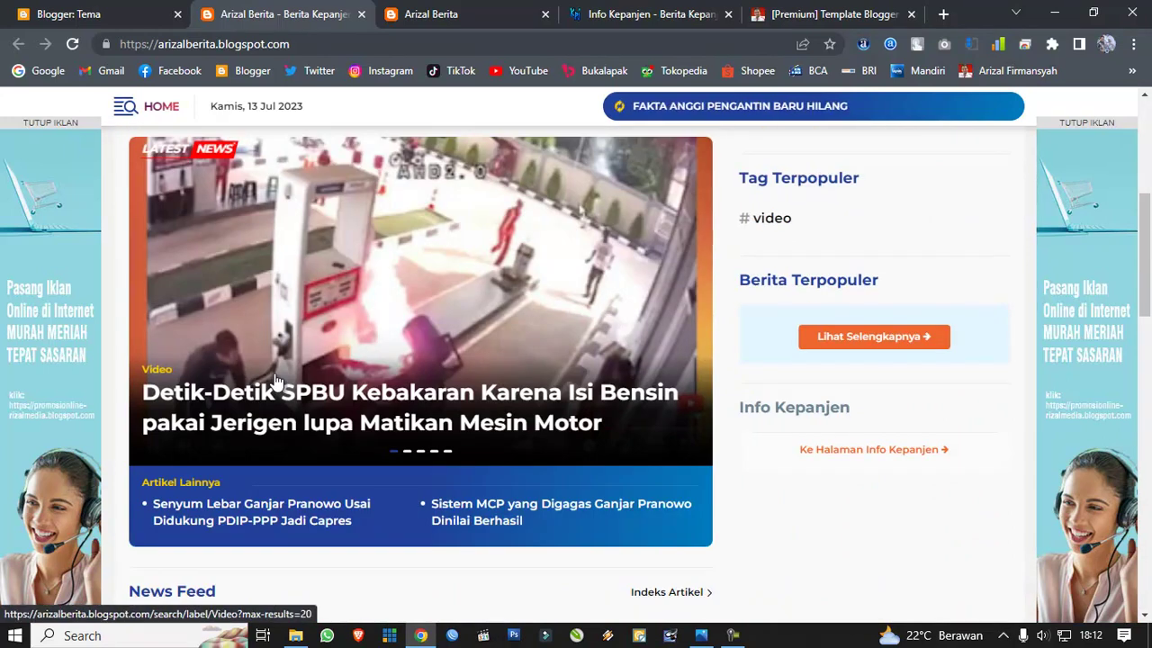
pyautogui.scroll(5, 276, 378)
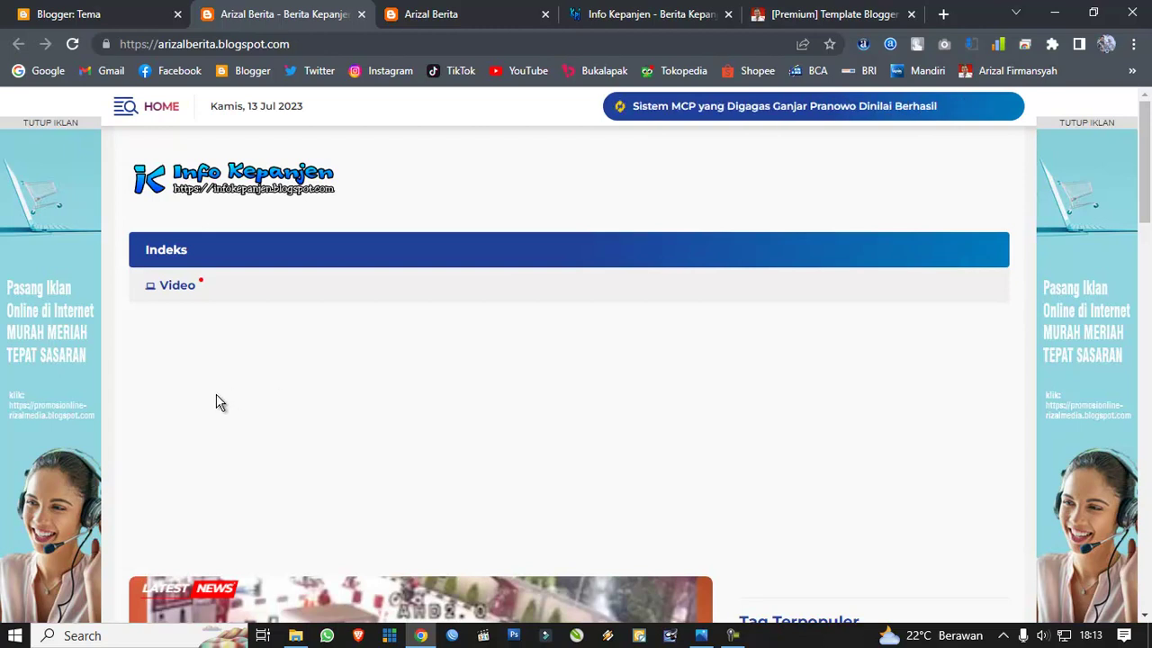
# Step: Examine the new homepage's logo, menu, Latest News, News Feed and sidebar sections, and return to the Blogger theme page
pyautogui.scroll(-5, 216, 402)
pyautogui.scroll(5, 216, 388)
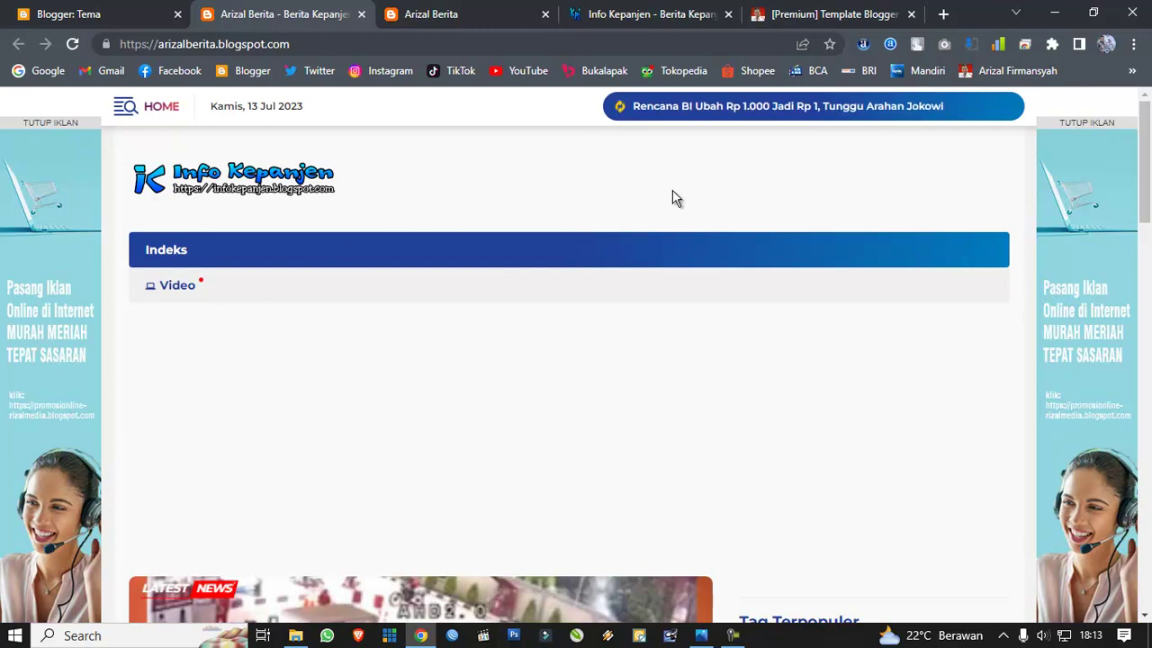
pyautogui.scroll(-5, 390, 442)
pyautogui.scroll(4, 398, 396)
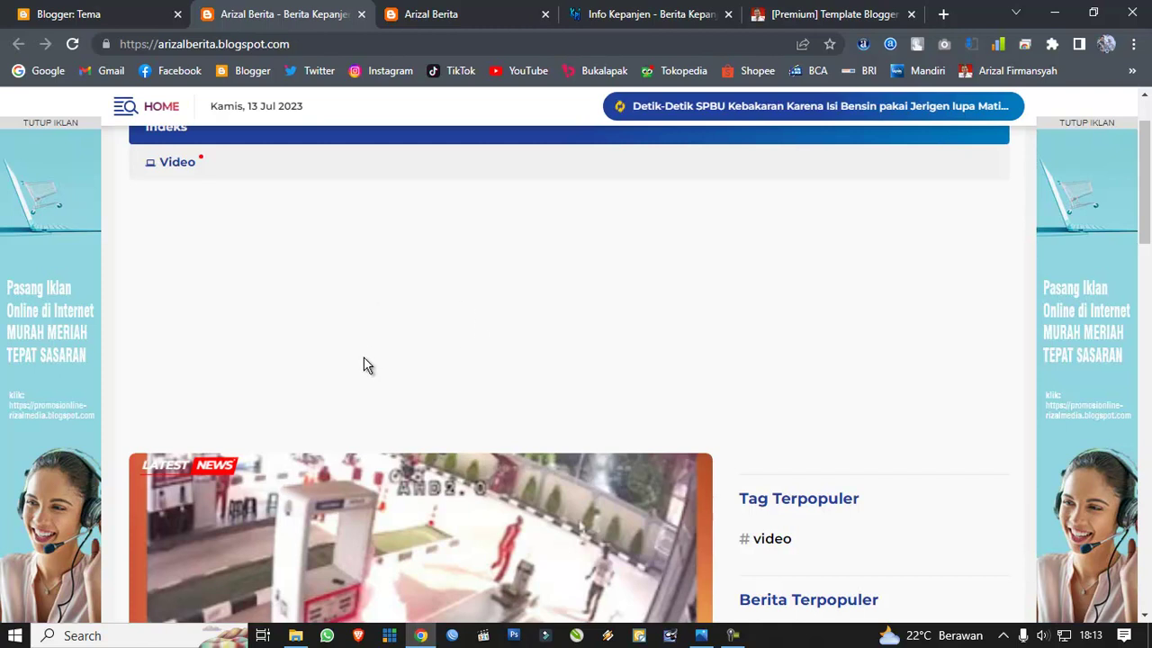
pyautogui.scroll(-12, 369, 360)
pyautogui.scroll(4, 374, 358)
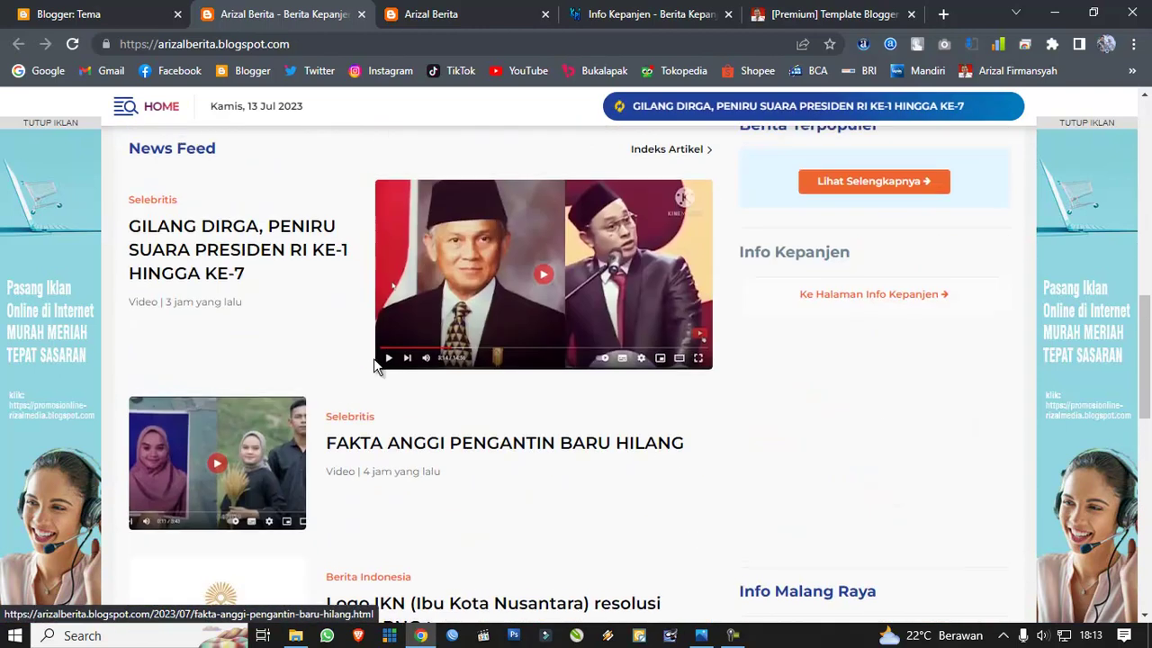
pyautogui.scroll(-8, 373, 358)
pyautogui.scroll(5, 374, 359)
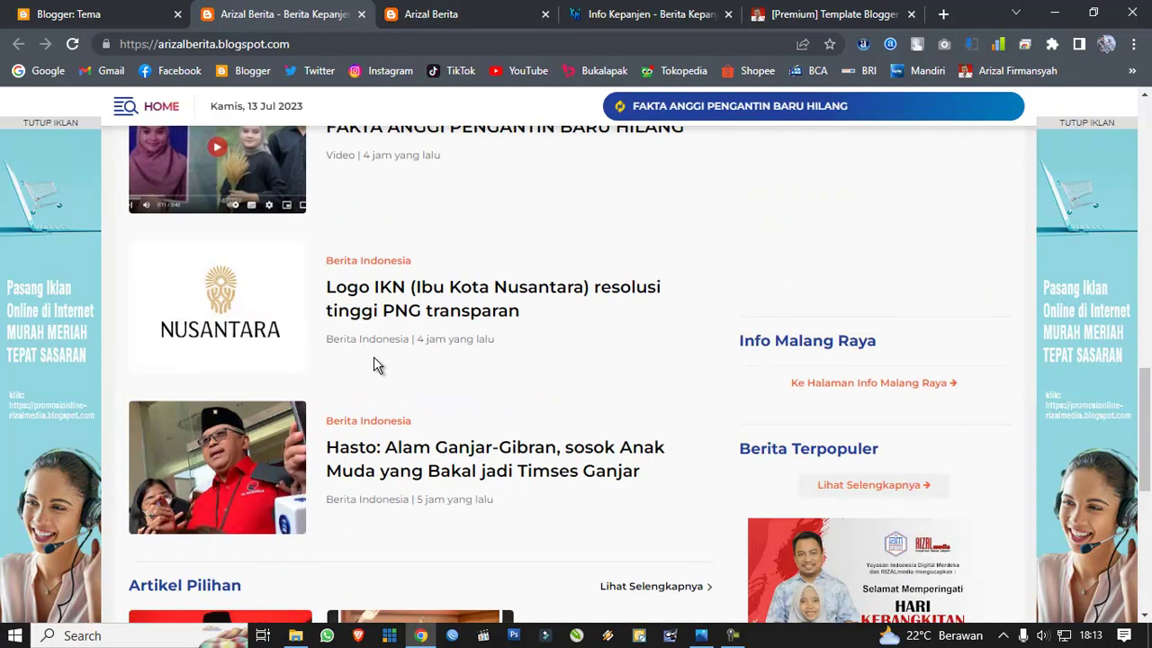
pyautogui.hotkey('ctrl', 'shift', 'Tab')
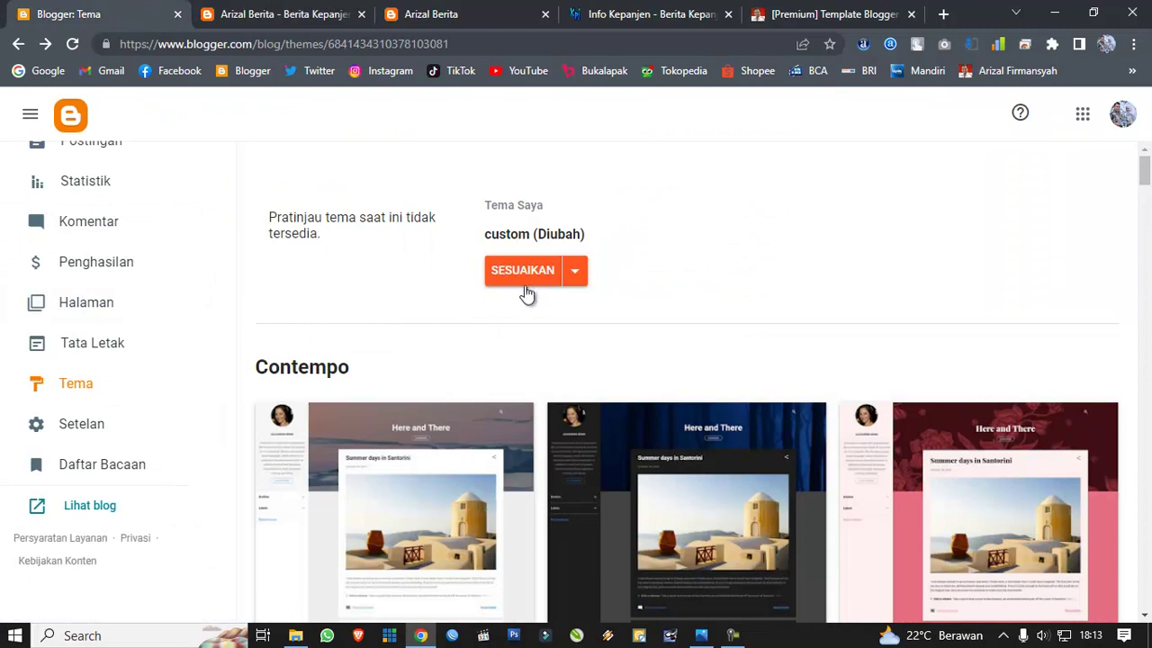
# Step: In the blog's layout, set the Postingan Blog gadget to show 20 posts on the main page and save the gadget
pyautogui.click(116, 358)
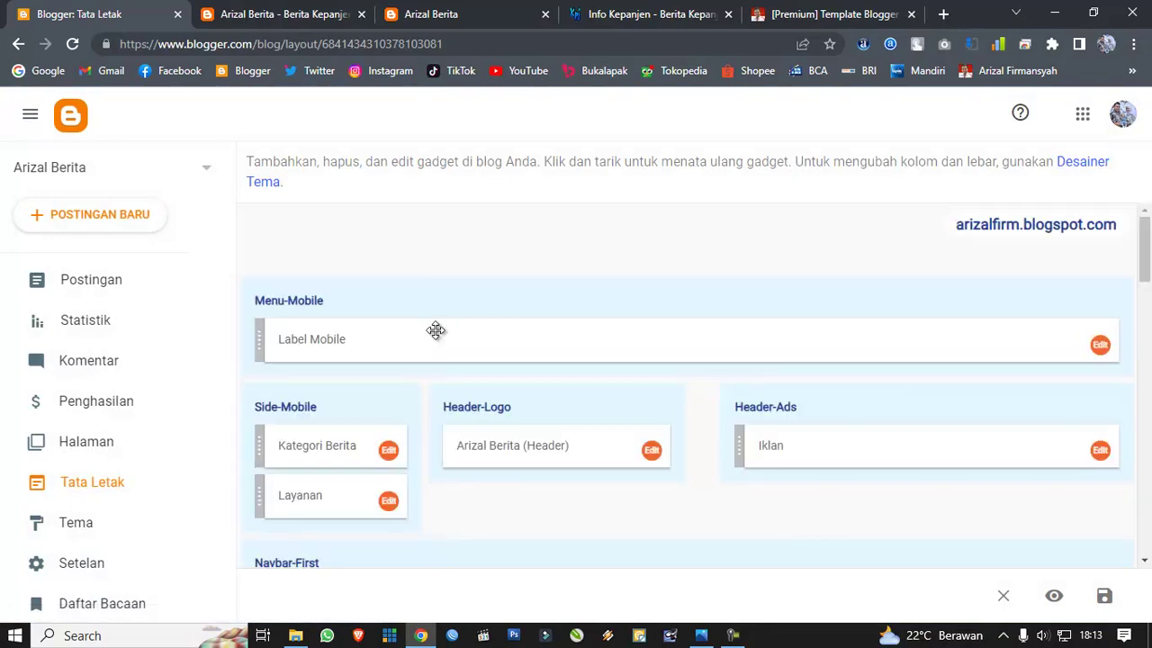
pyautogui.scroll(-10, 437, 338)
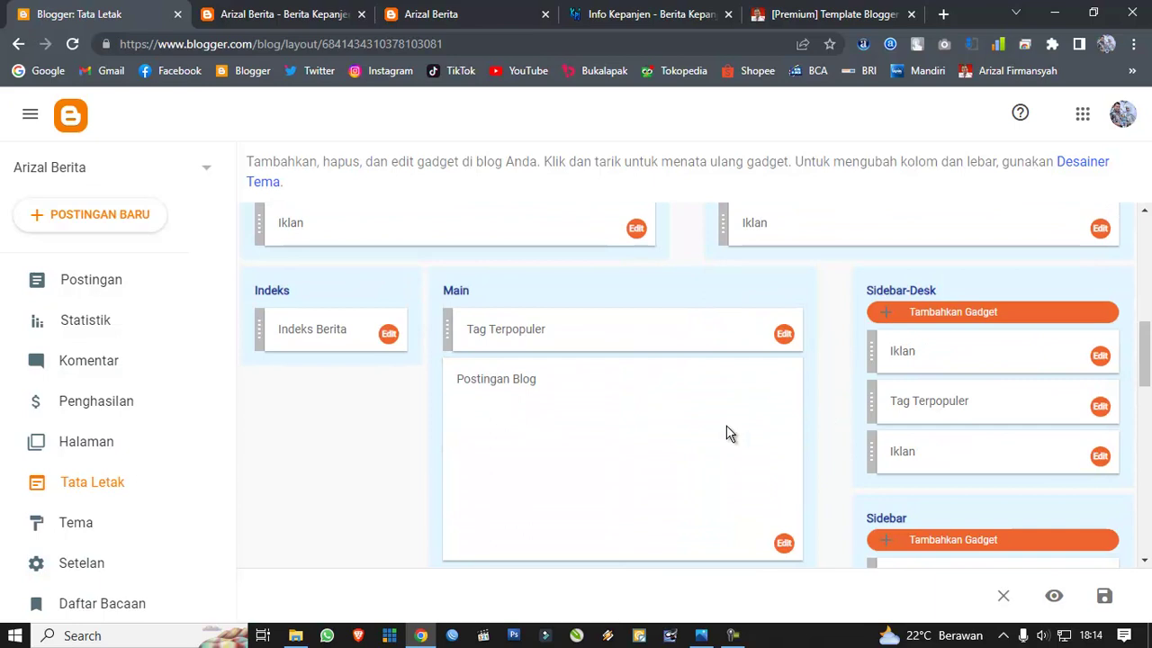
pyautogui.click(782, 545)
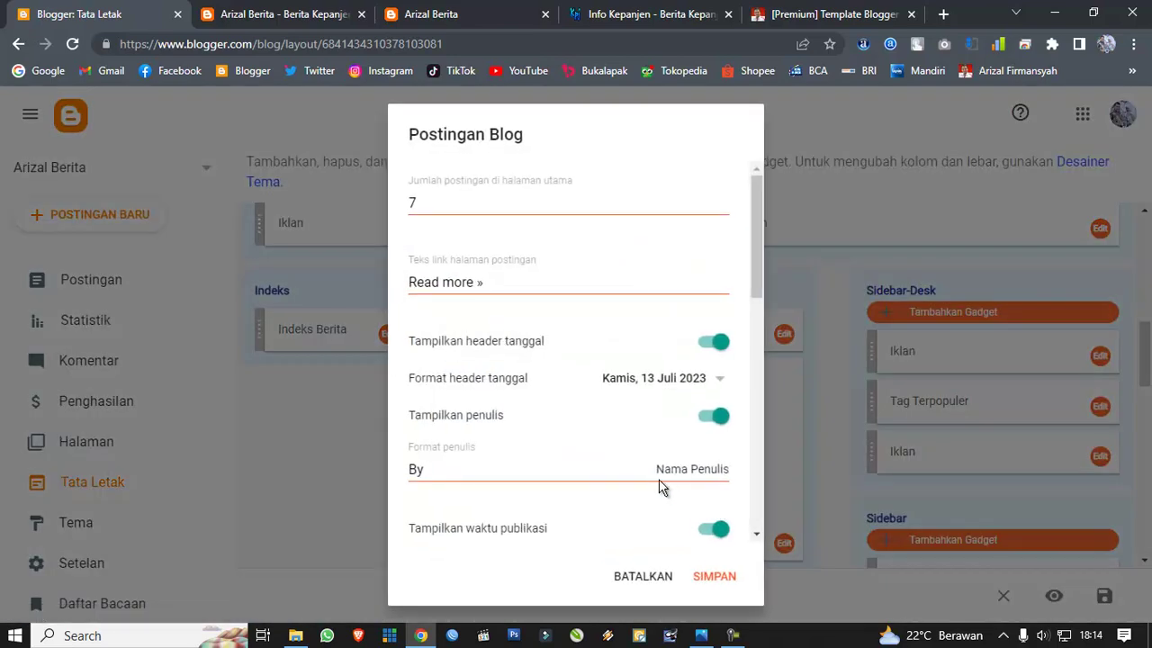
pyautogui.moveTo(418, 203); pyautogui.dragTo(305, 216)
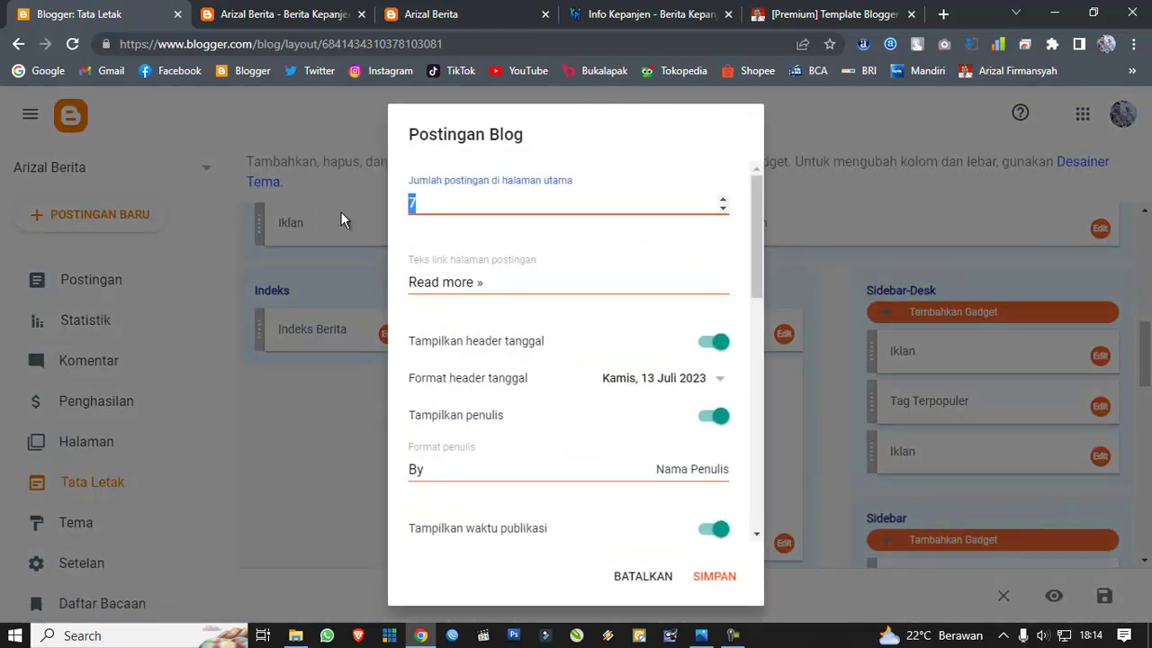
pyautogui.write('20')
pyautogui.scroll(-8, 705, 424)
pyautogui.scroll(5, 700, 441)
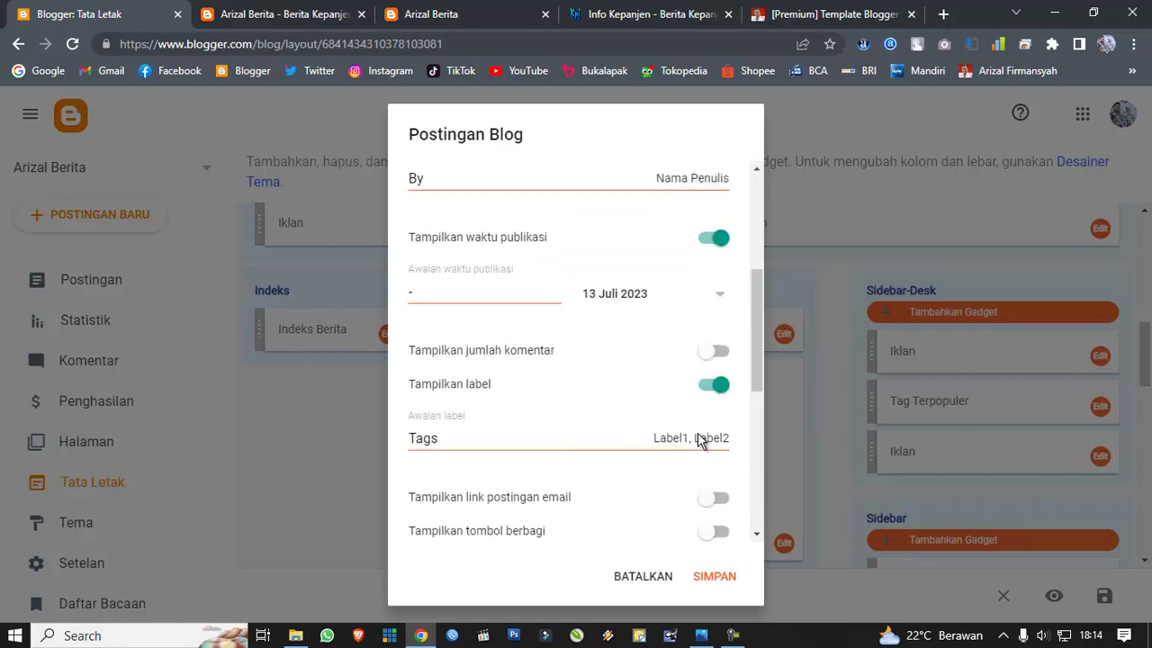
pyautogui.scroll(3, 700, 439)
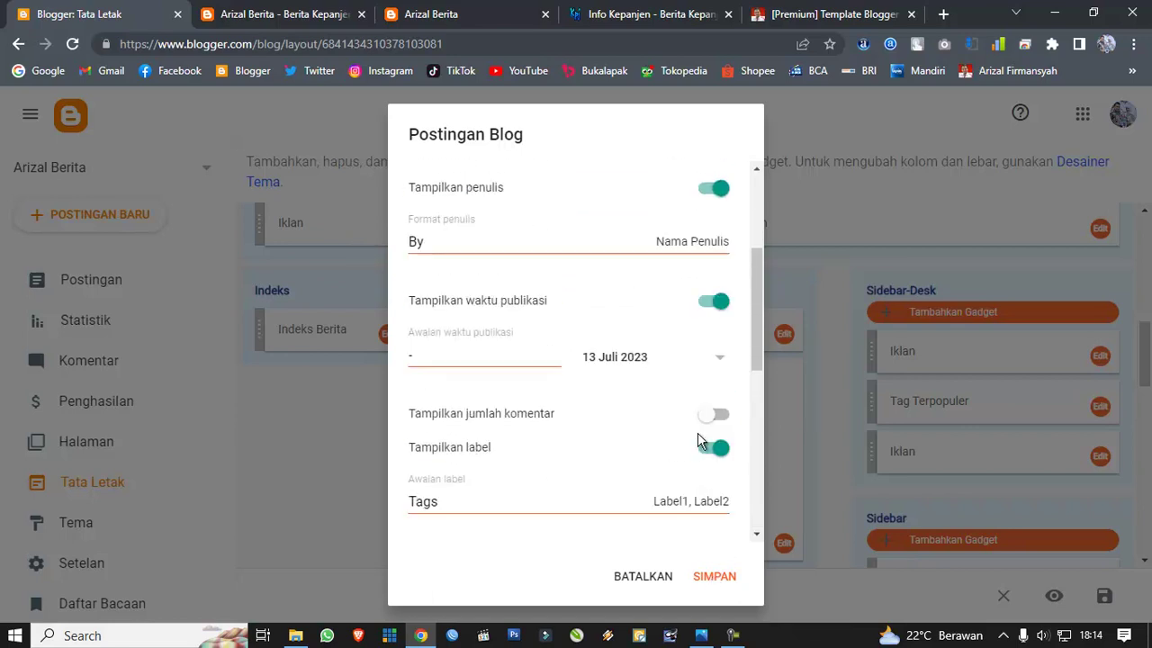
pyautogui.click(716, 576)
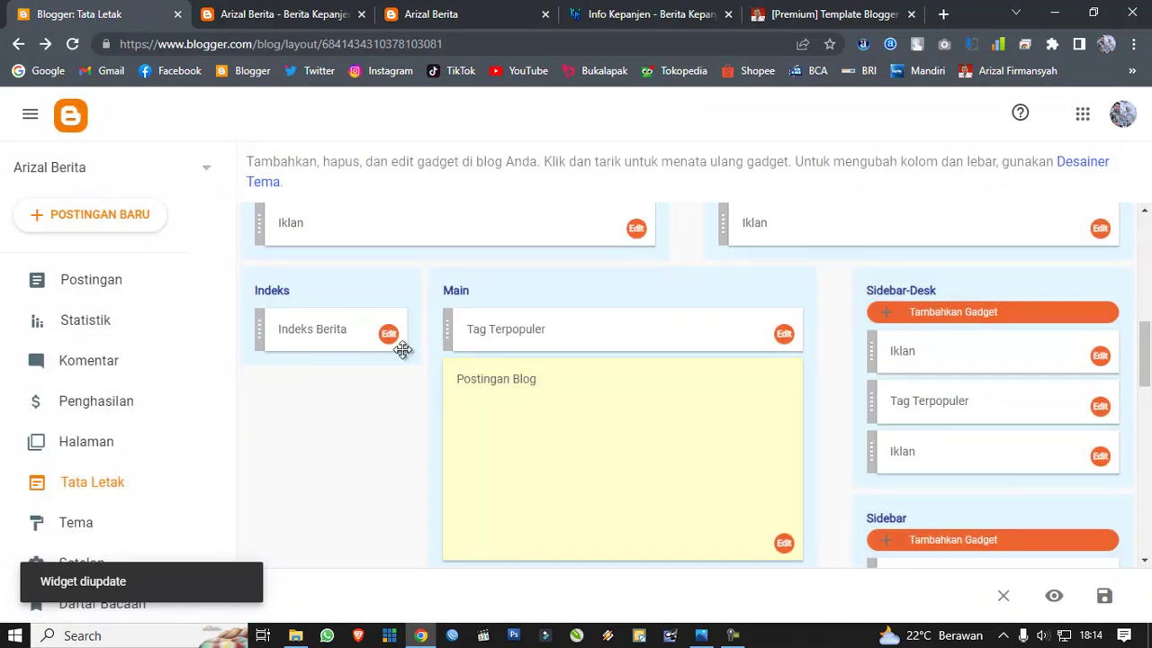
# Step: Reload the live Arizal Berita homepage and check its post list all the way down to the footer
pyautogui.click(281, 11)
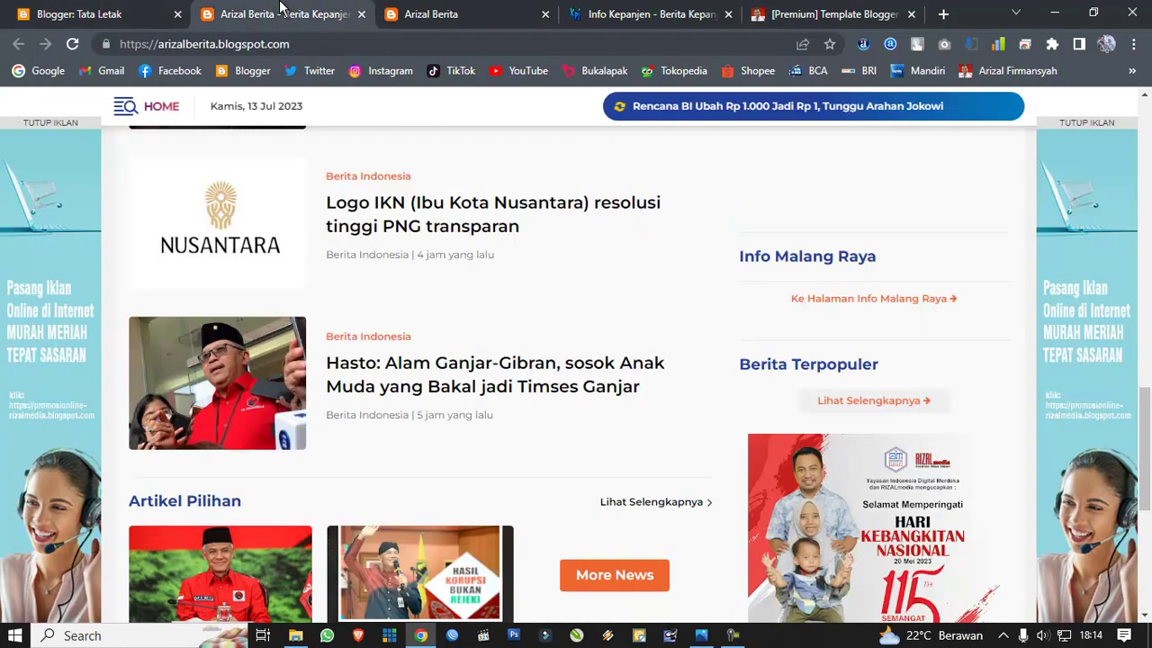
pyautogui.click(160, 115)
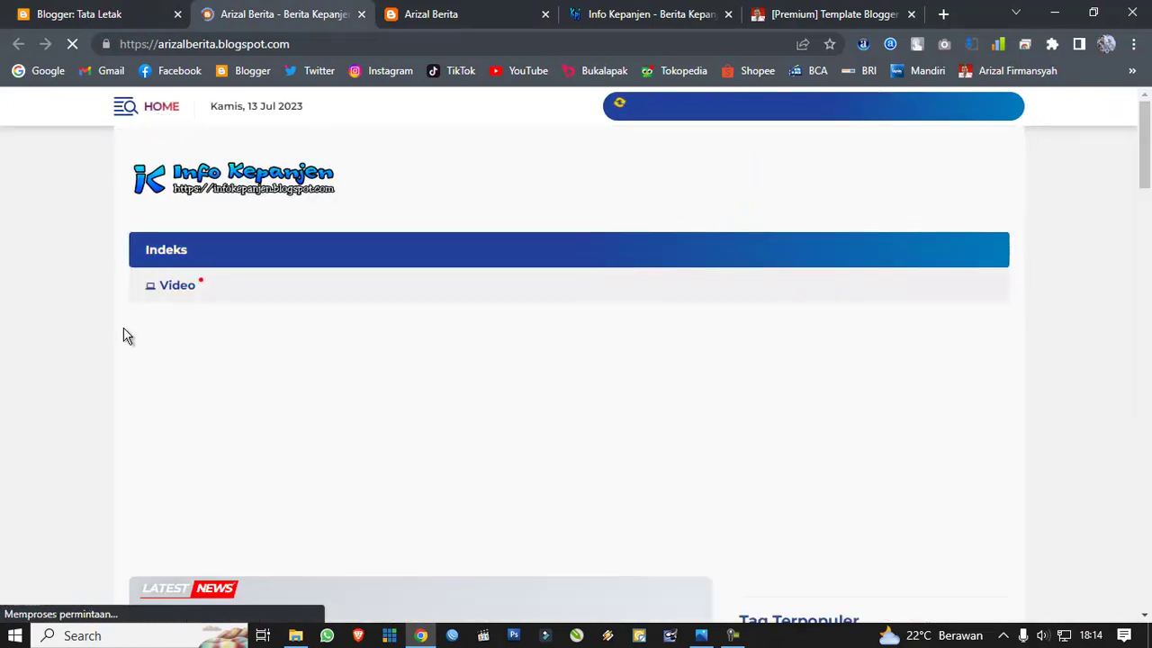
pyautogui.scroll(-10, 126, 328)
pyautogui.scroll(-5, 126, 328)
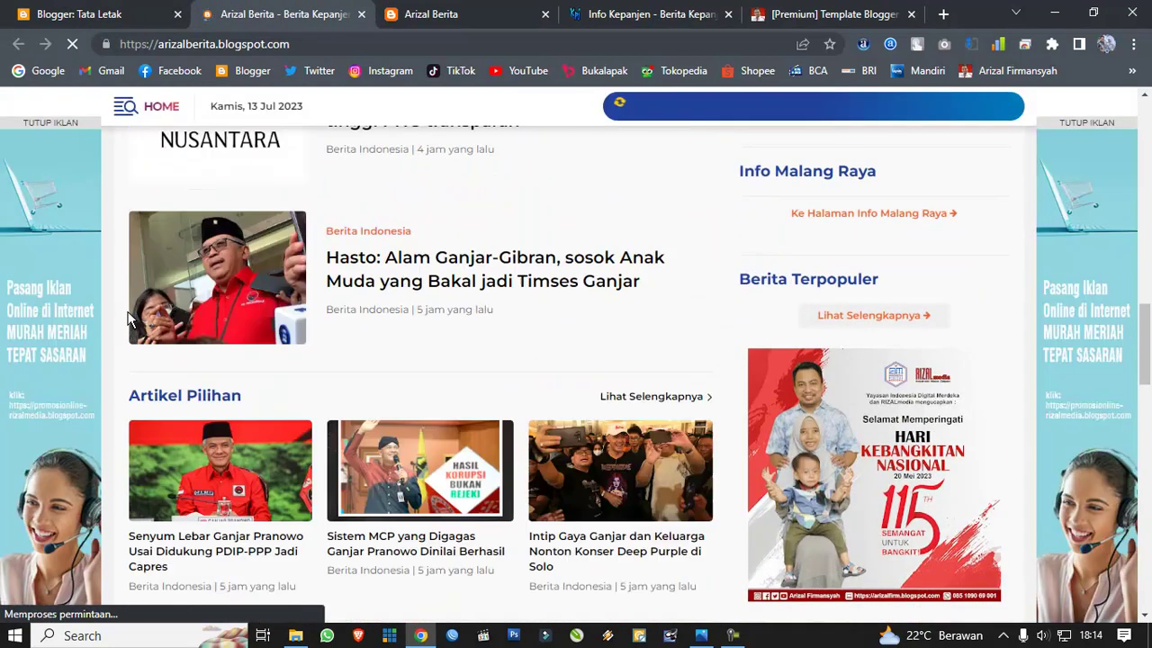
pyautogui.scroll(-5, 130, 315)
pyautogui.scroll(-10, 133, 310)
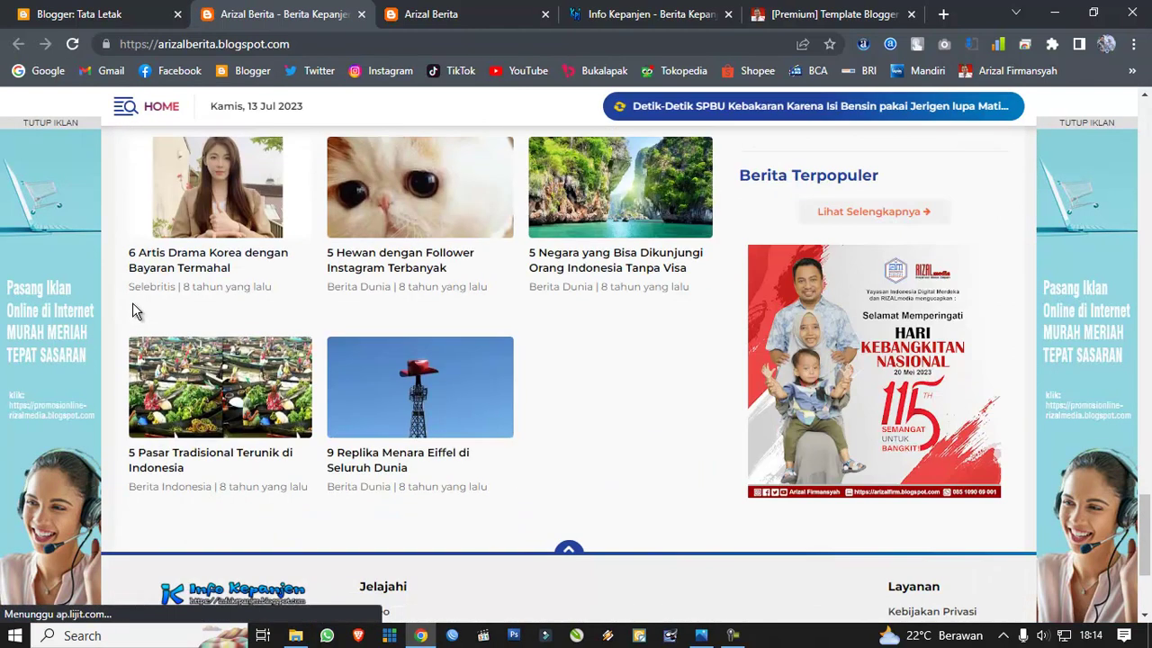
pyautogui.scroll(8, 133, 306)
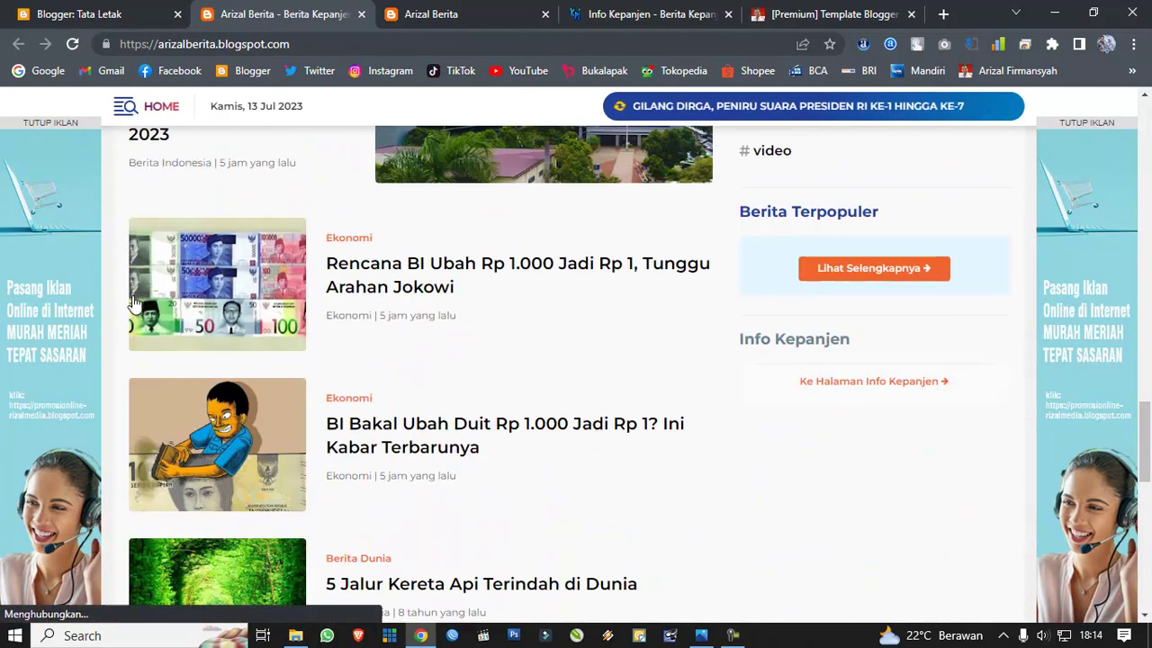
pyautogui.scroll(-8, 134, 307)
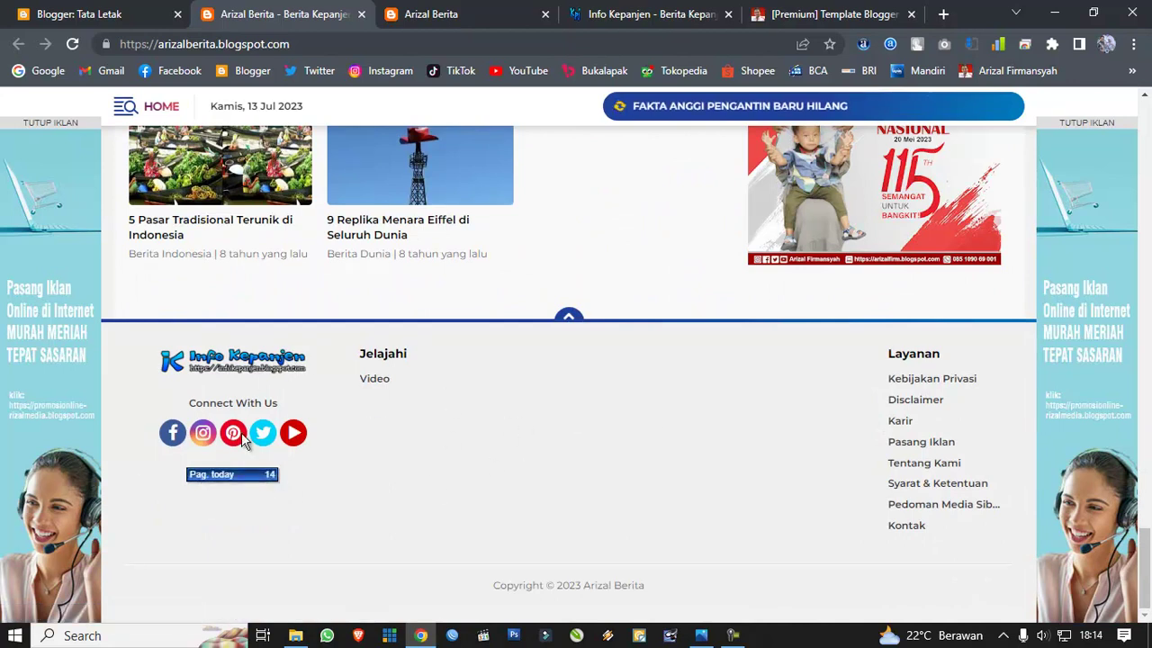
# Step: Examine the reloaded homepage once more, from the header through the Artikel Pilihan and Artikel Lainnya sections to the footer
pyautogui.scroll(10, 429, 405)
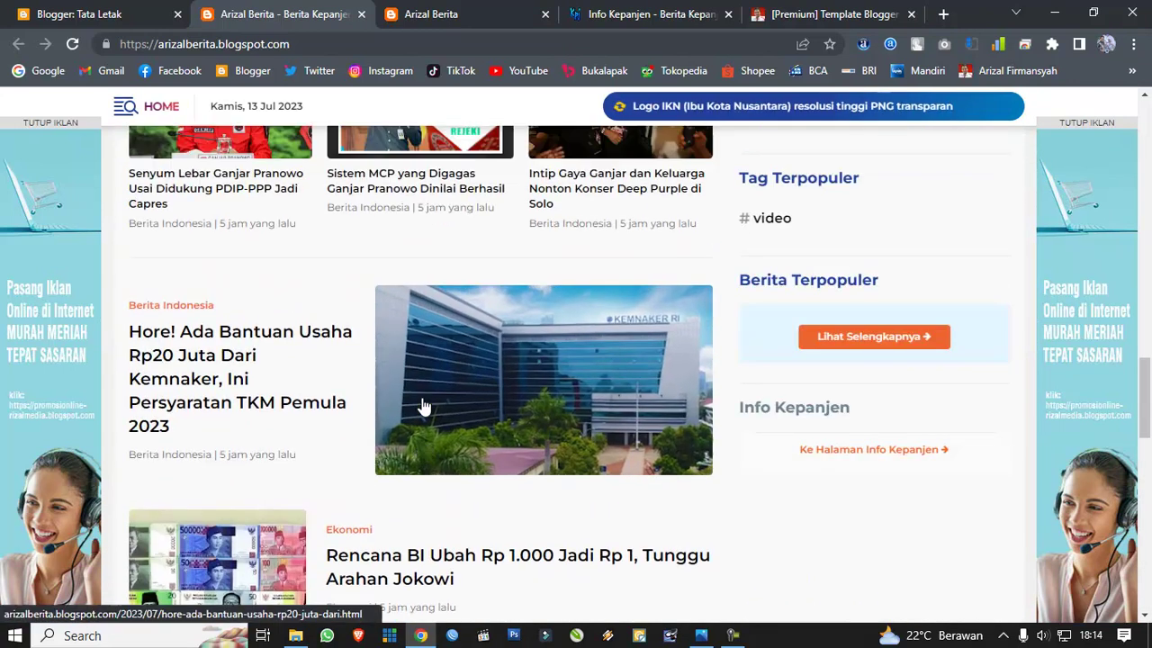
pyautogui.scroll(10, 423, 402)
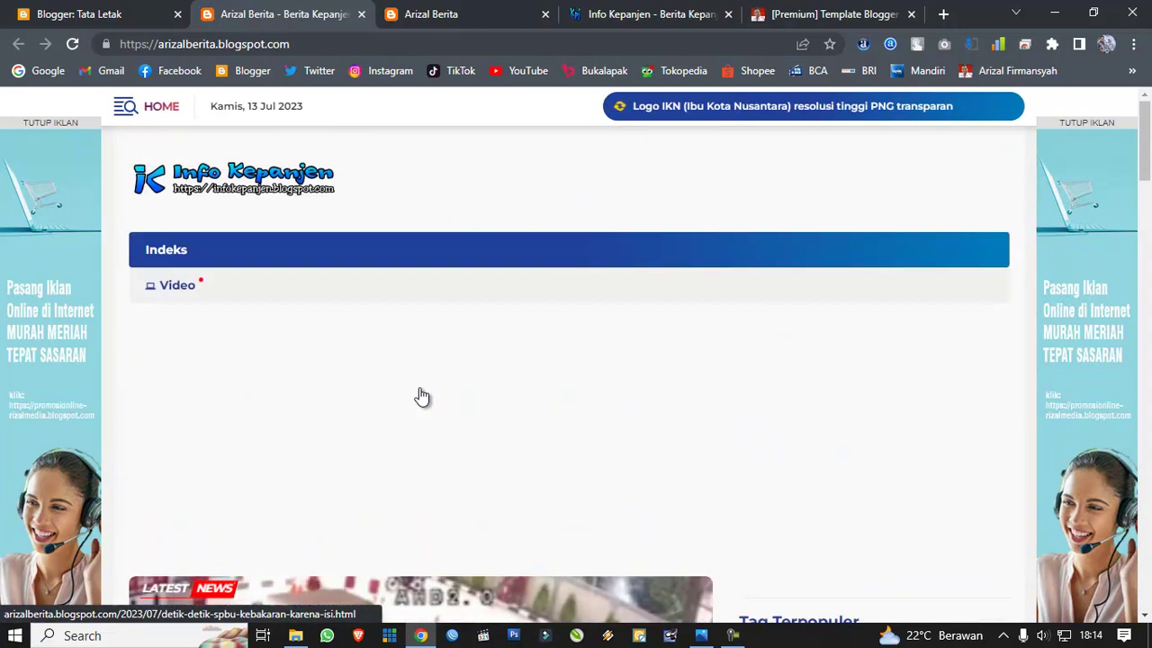
pyautogui.scroll(-12, 422, 396)
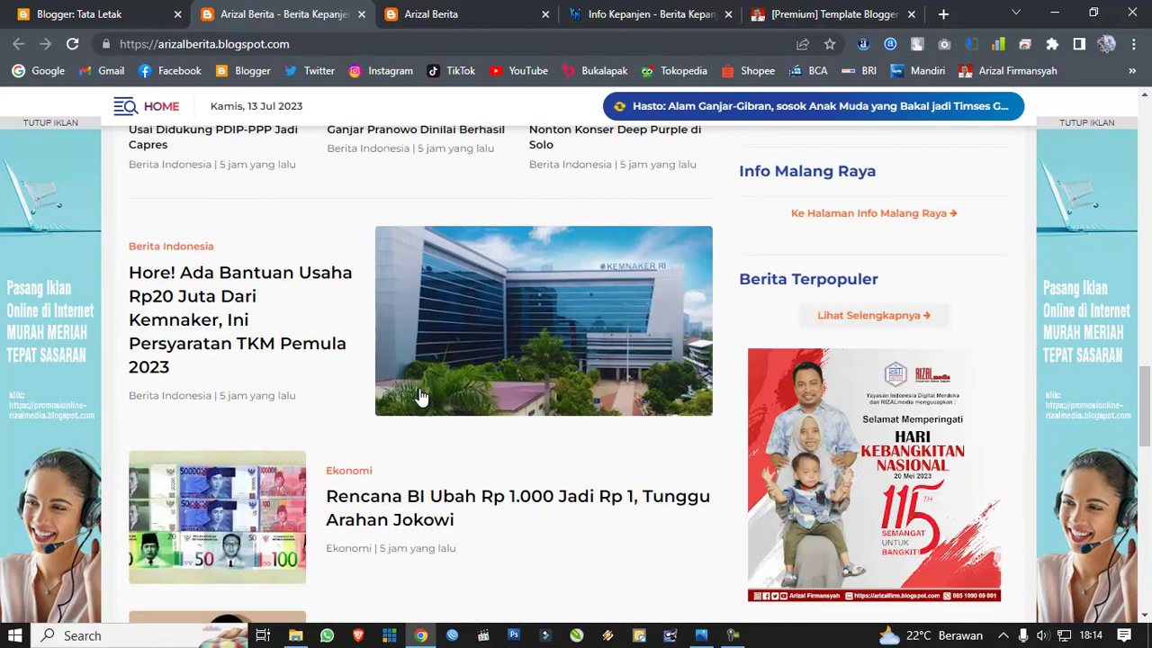
pyautogui.scroll(-5, 419, 394)
pyautogui.scroll(2, 416, 396)
pyautogui.scroll(-2, 416, 396)
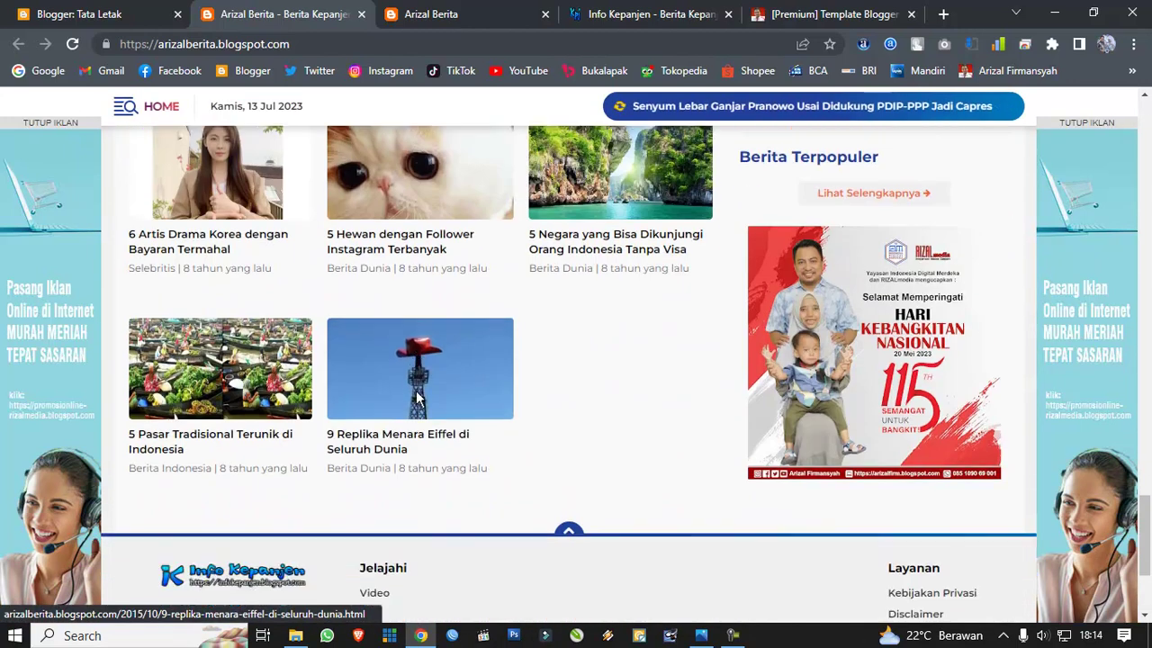
pyautogui.scroll(4, 416, 400)
pyautogui.scroll(-4, 416, 400)
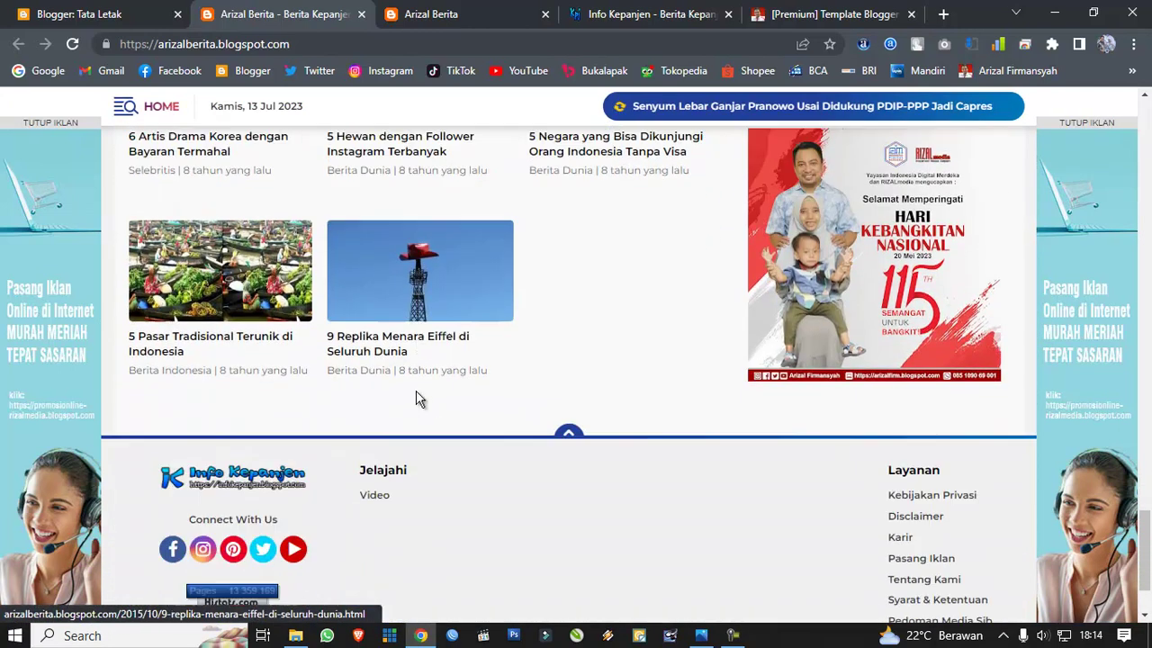
pyautogui.scroll(6, 407, 402)
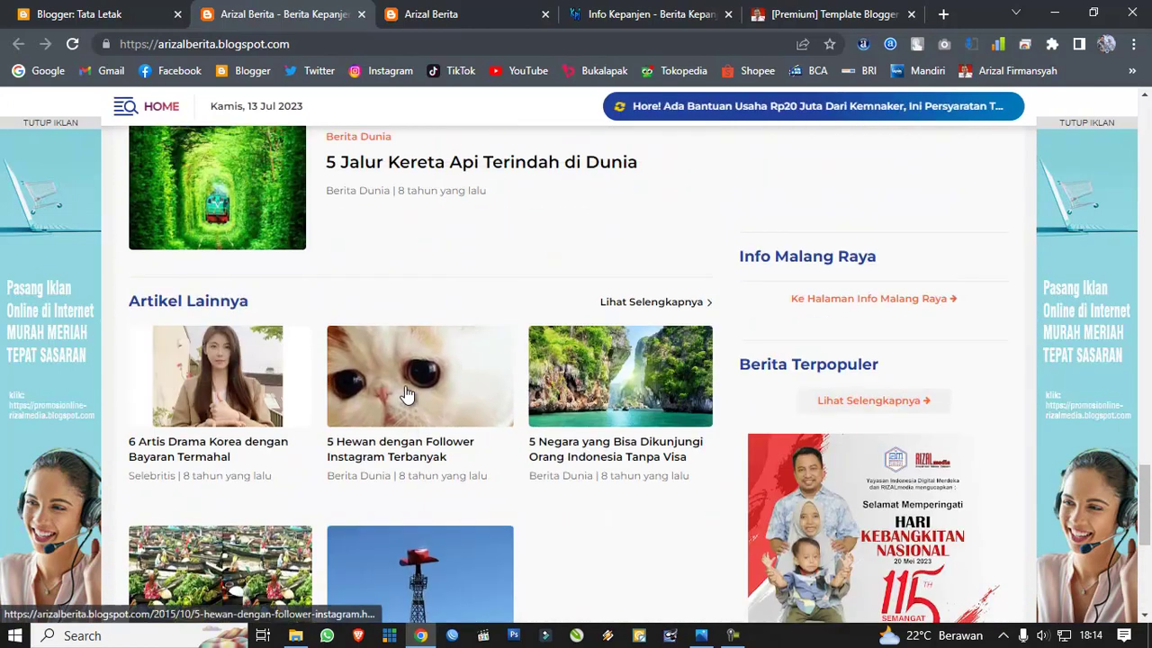
pyautogui.scroll(10, 403, 382)
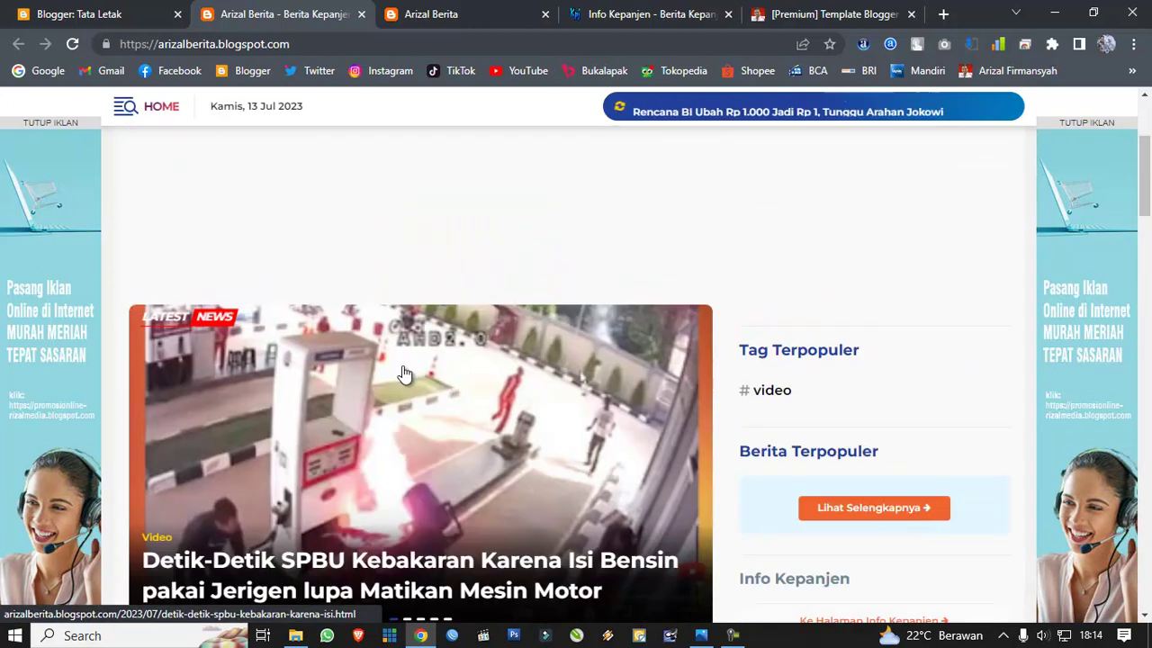
pyautogui.scroll(2, 403, 375)
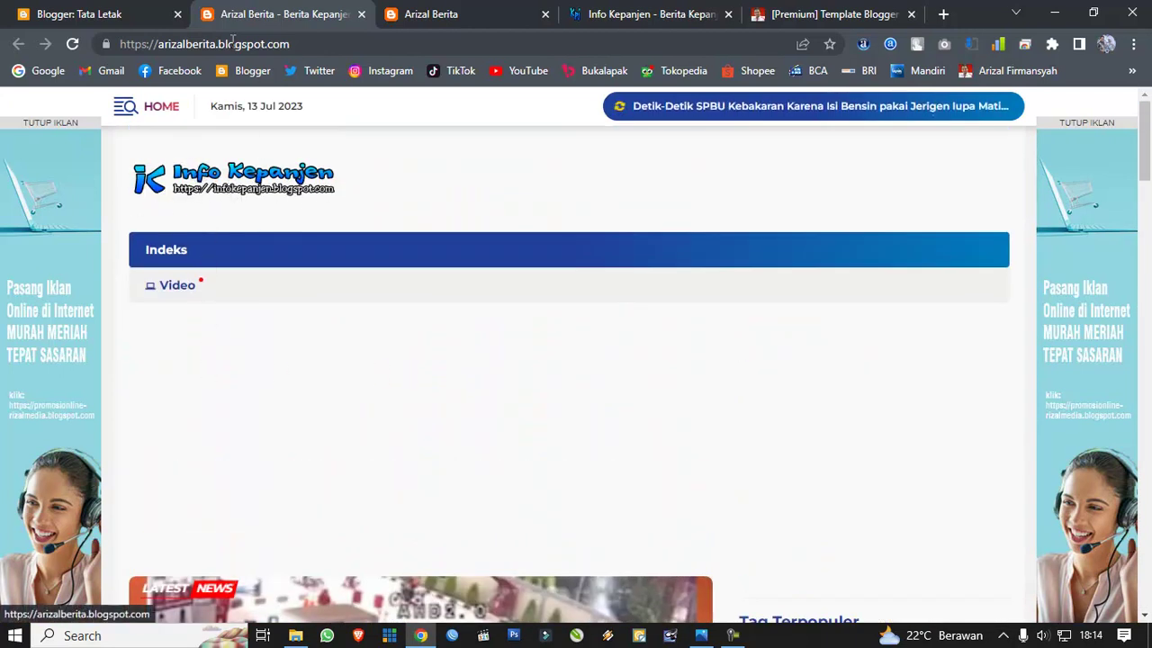
# Step: Compare the Arizal Berita page still loaded with the old theme against the homepage in the new theme
pyautogui.click(86, 21)
pyautogui.click(225, 11)
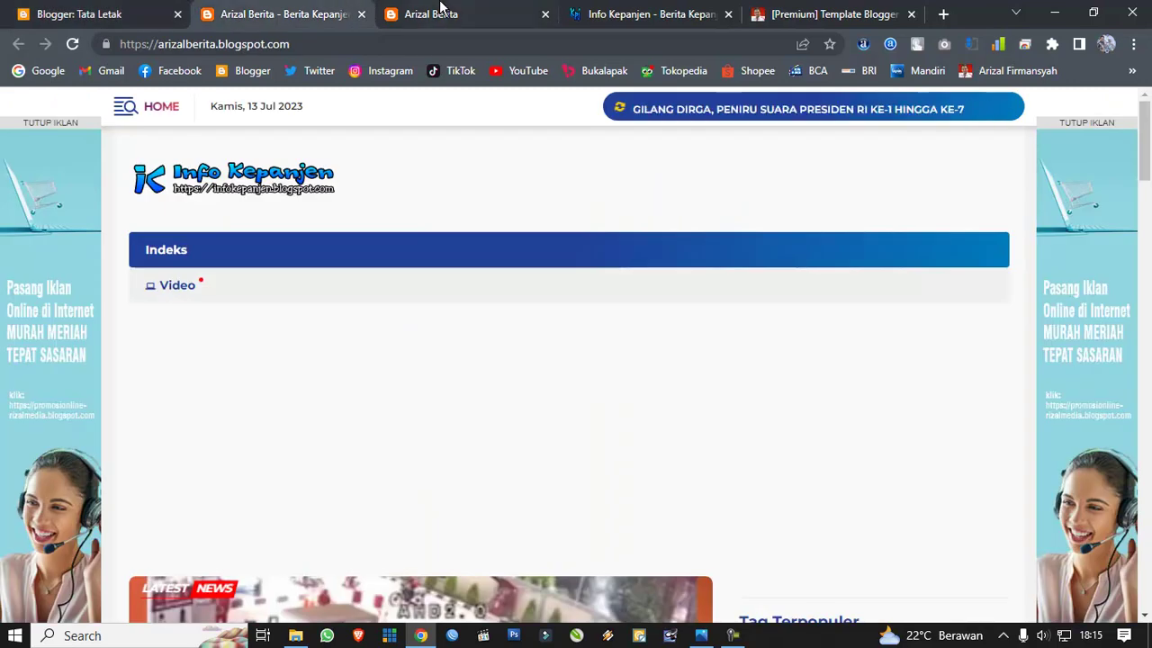
pyautogui.click(441, 11)
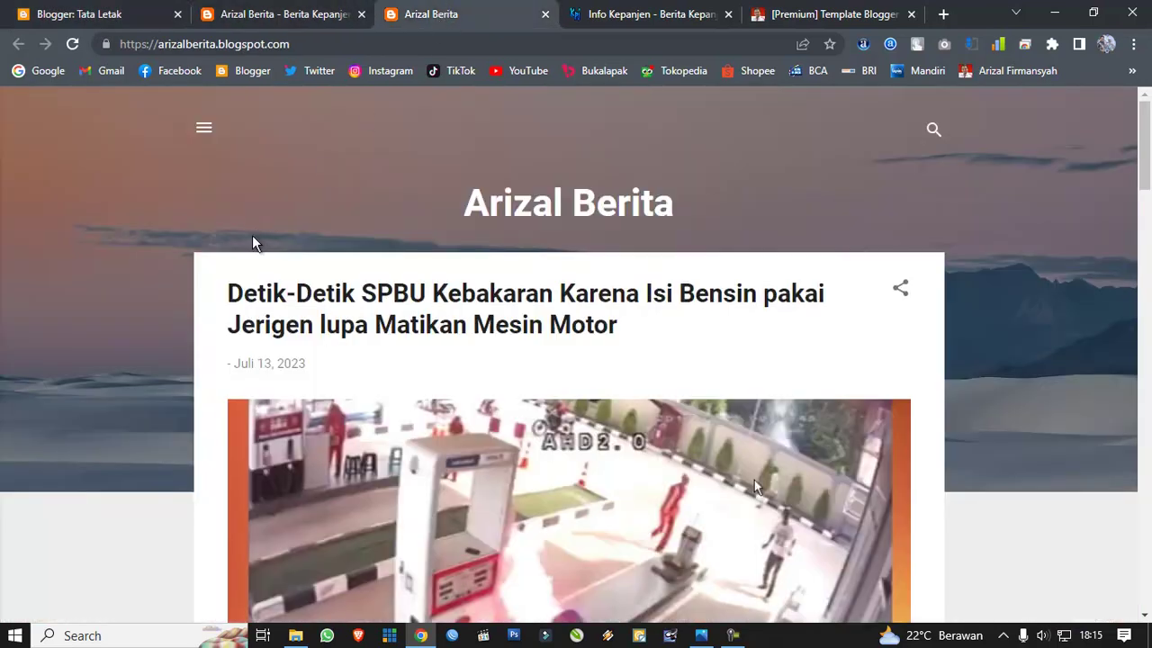
pyautogui.click(284, 22)
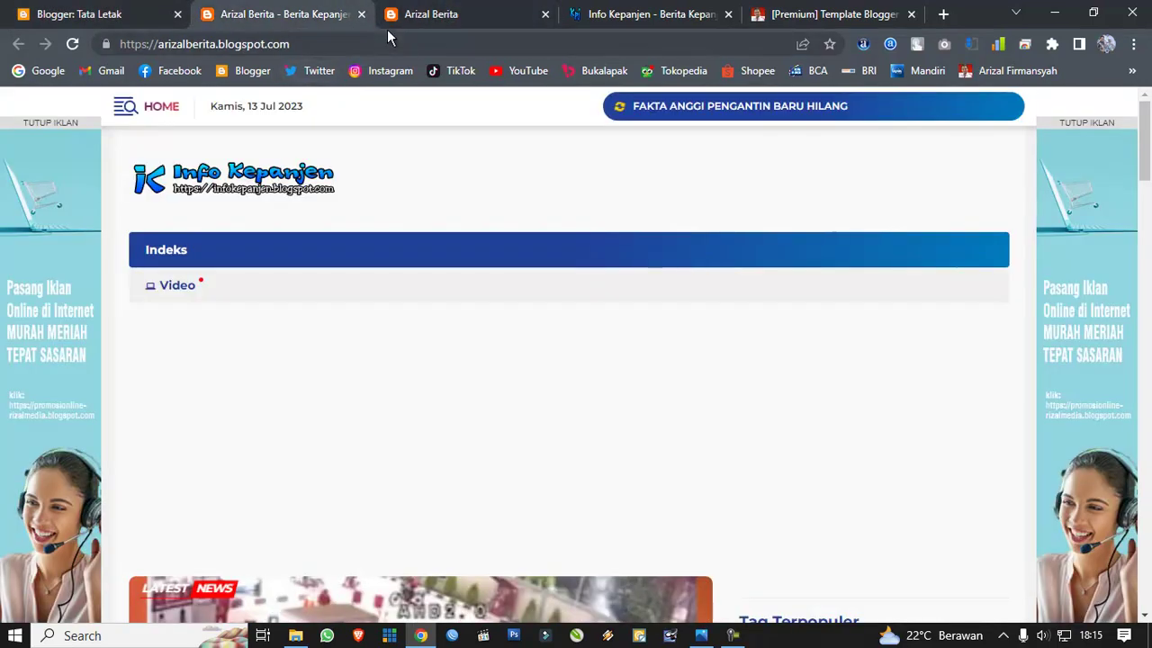
# Step: Switch to Adobe Photoshop and start a new document with a width of 300 pixels and a height of 50 pixels
pyautogui.click(513, 637)
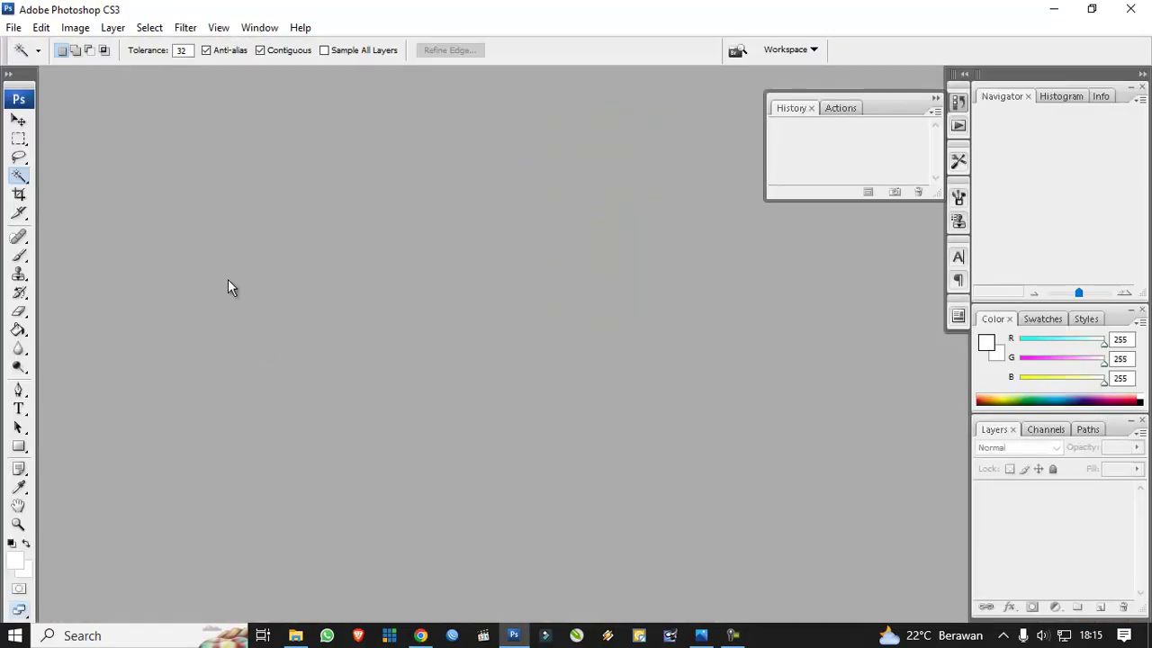
pyautogui.click(15, 28)
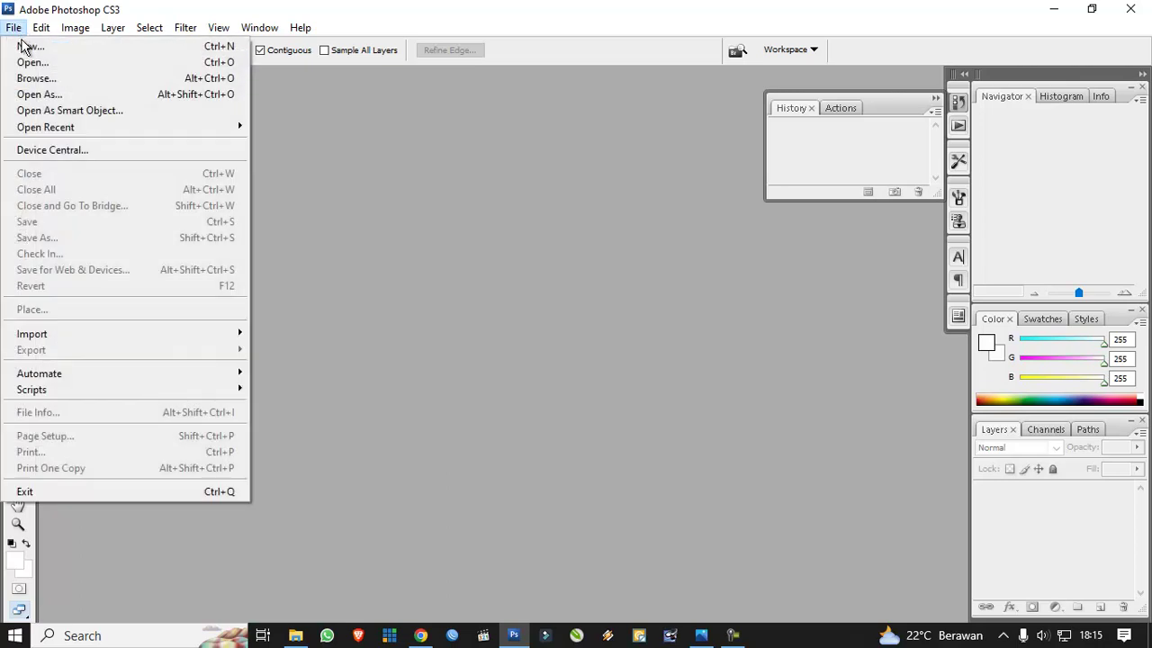
pyautogui.click(24, 46)
pyautogui.doubleClick(527, 221)
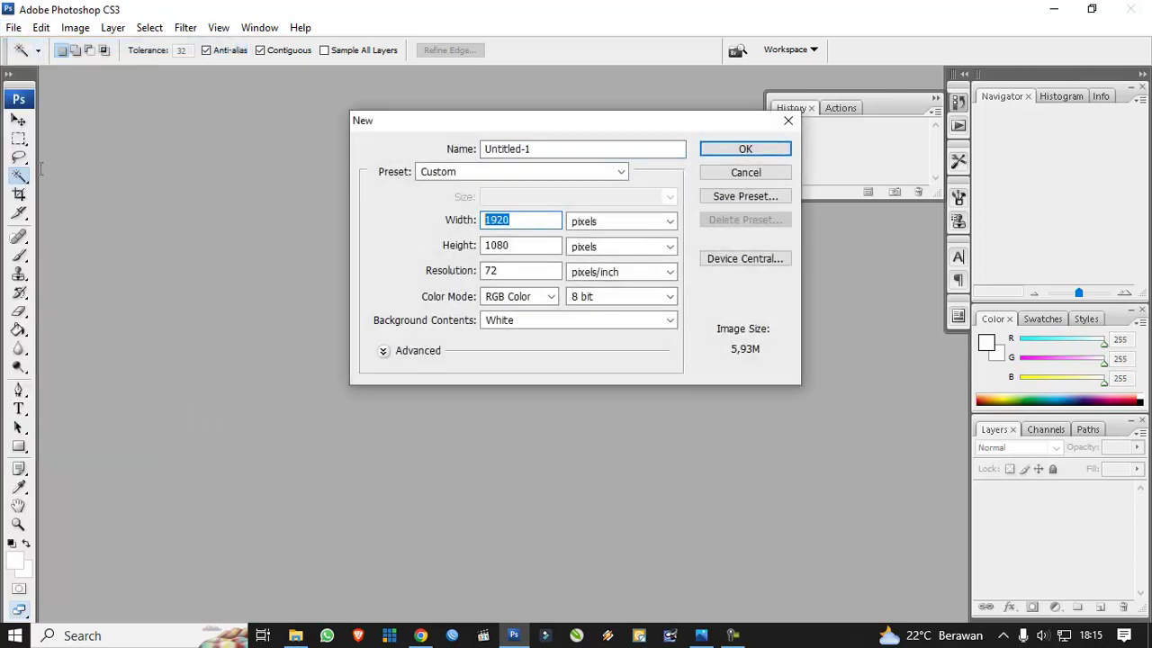
pyautogui.write('300')
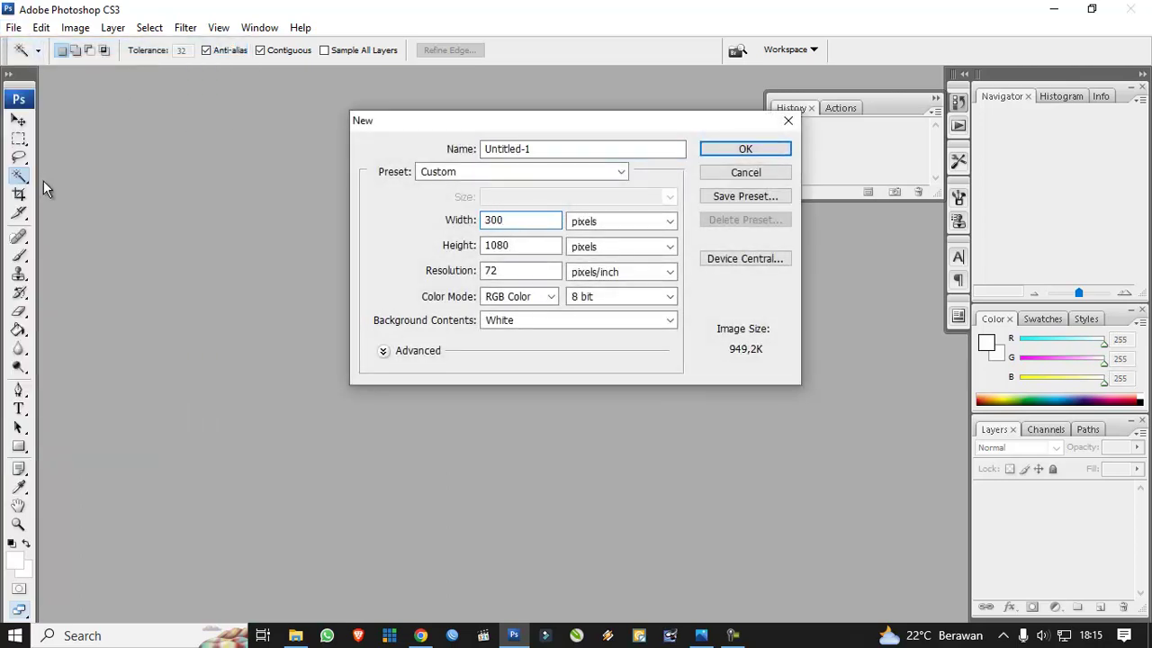
pyautogui.doubleClick(492, 248)
pyautogui.write('50')
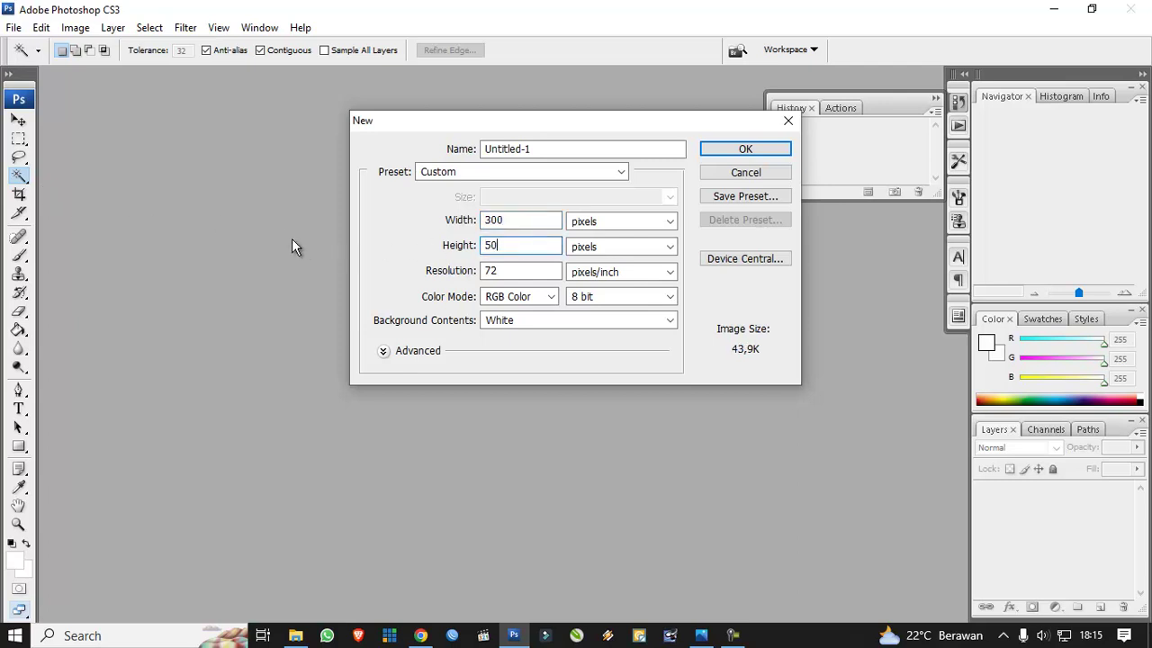
# Step: Keep the width unit in pixels, choose transparent background contents, and create the document with its window and canvas view enlarged
pyautogui.click(593, 222)
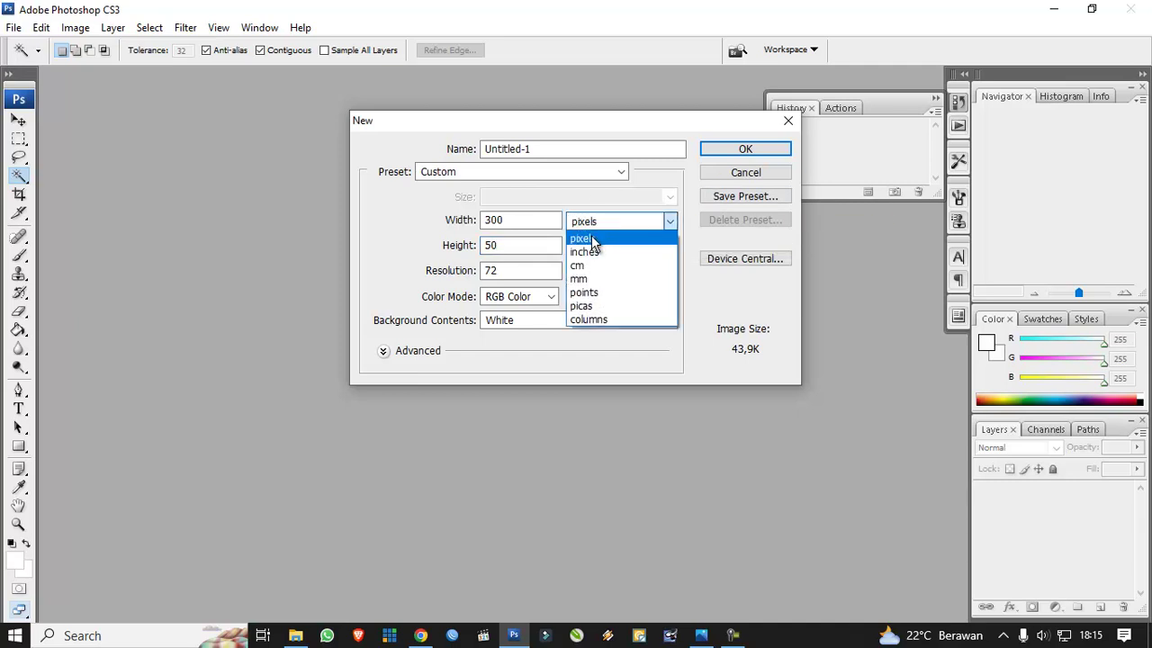
pyautogui.click(591, 237)
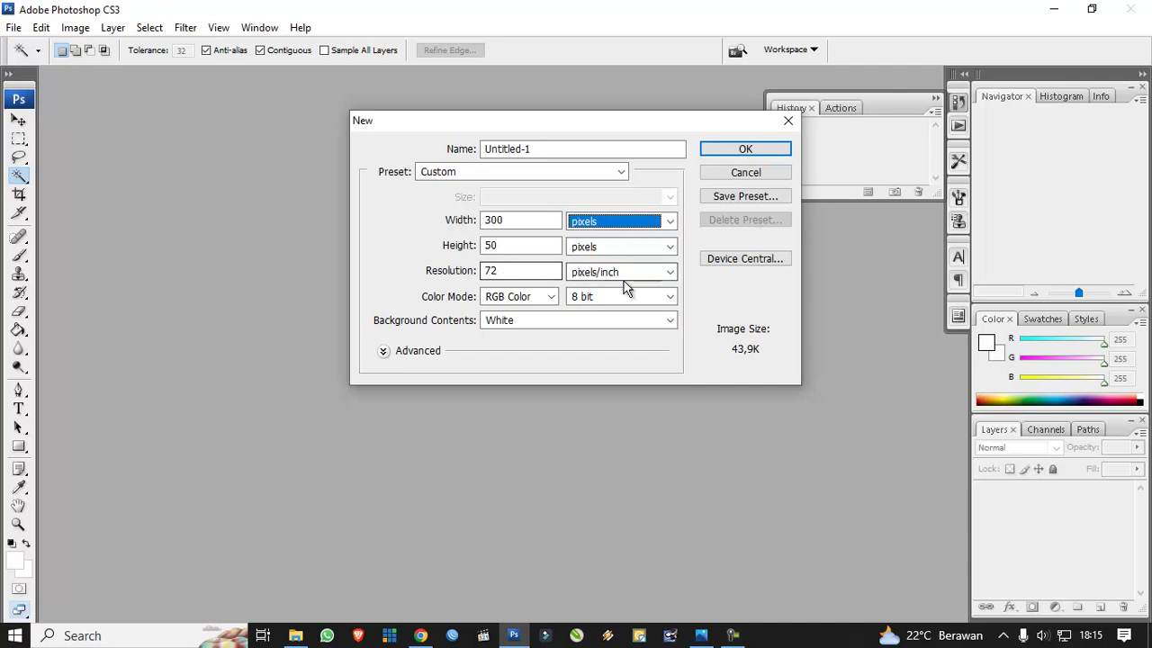
pyautogui.click(531, 324)
pyautogui.click(514, 363)
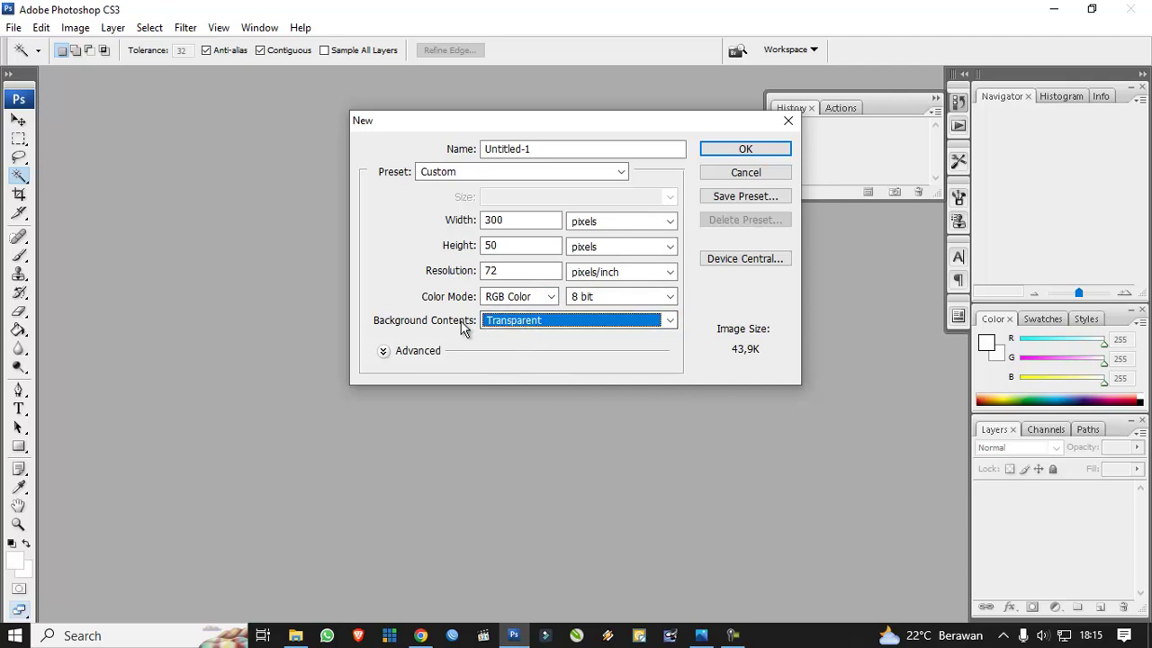
pyautogui.click(727, 150)
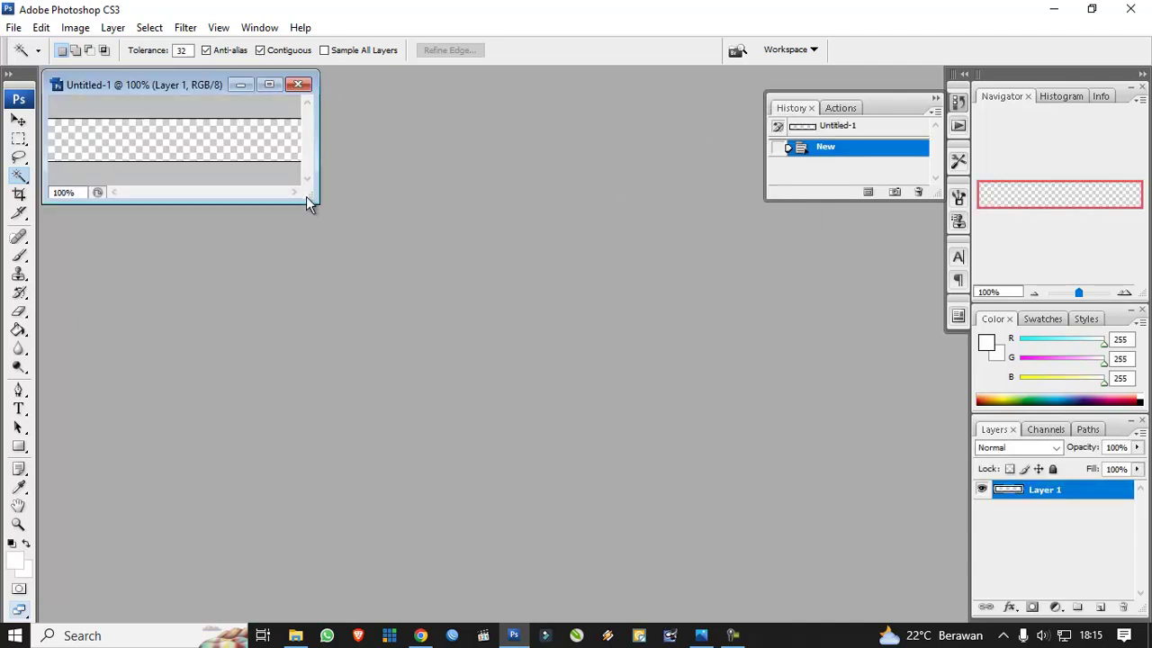
pyautogui.moveTo(312, 200); pyautogui.dragTo(959, 531)
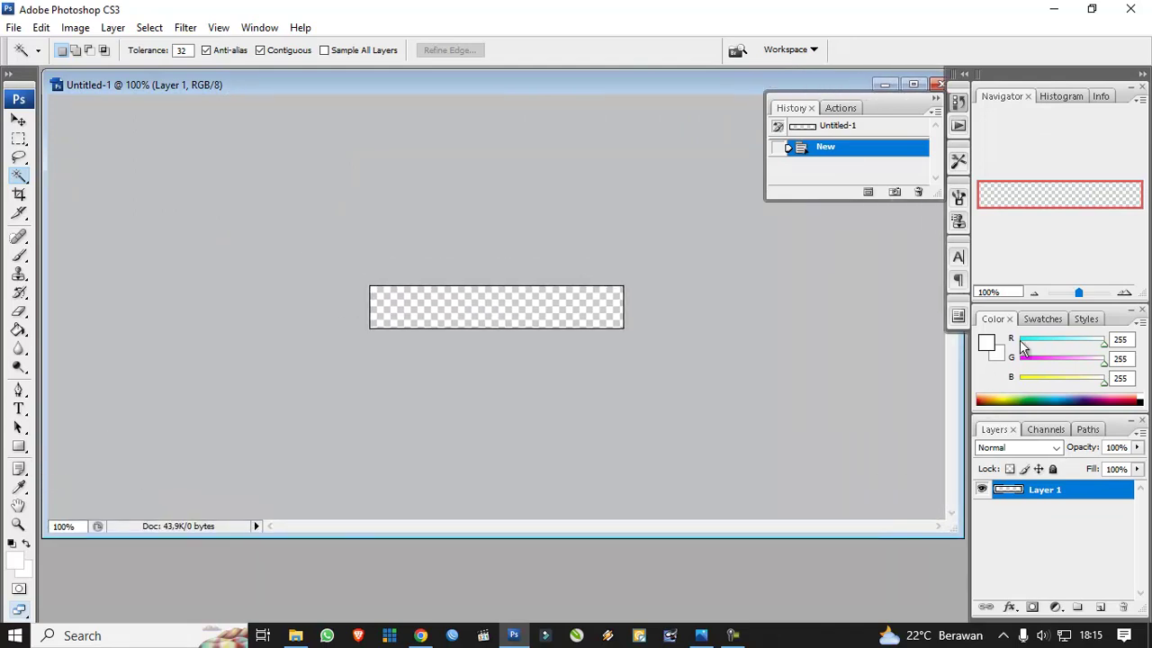
pyautogui.moveTo(1078, 294); pyautogui.dragTo(1089, 303)
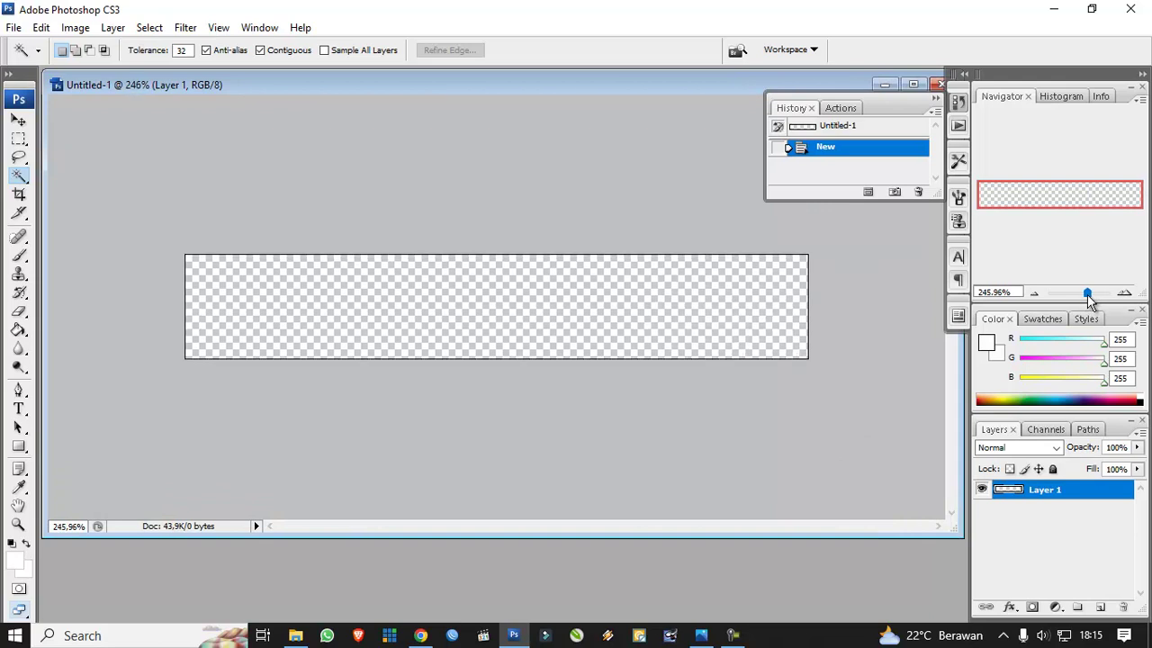
# Step: Add the text "AB" in 24 pt Impact near the canvas's left end
pyautogui.click(18, 412)
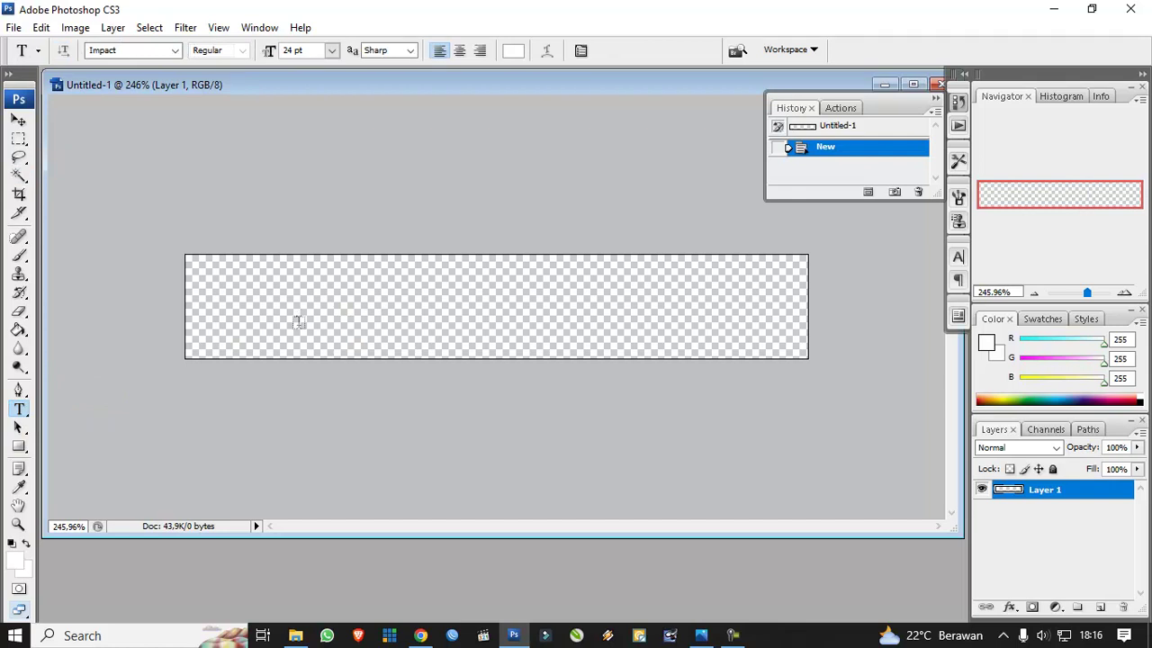
pyautogui.click(207, 322)
pyautogui.write('88')
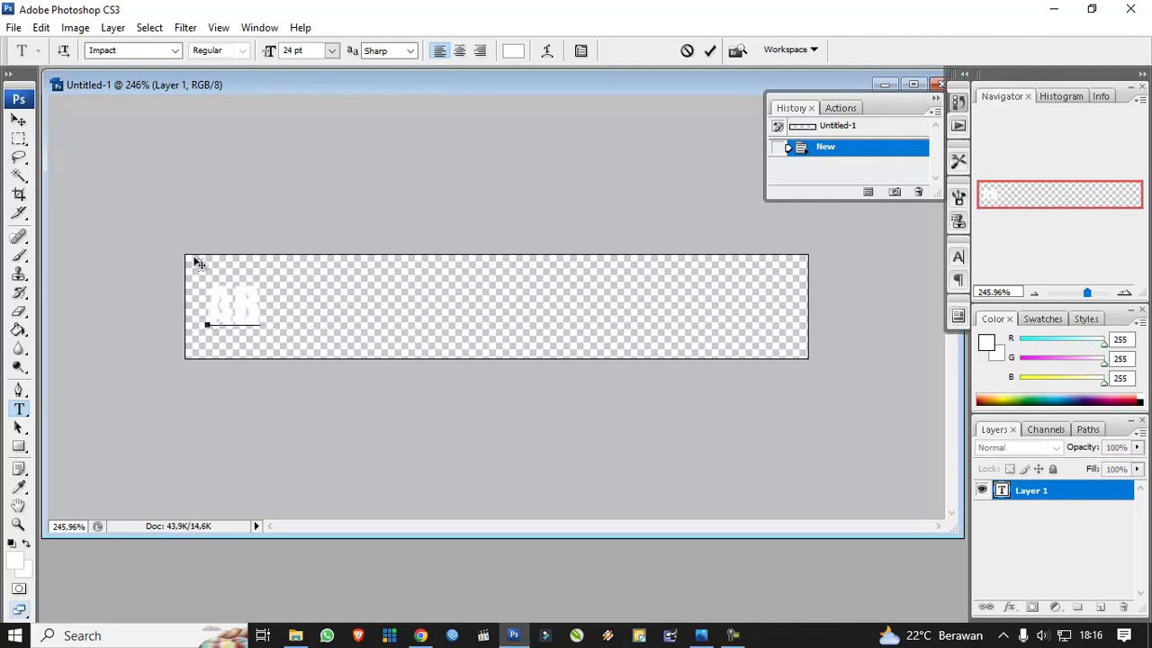
pyautogui.click(19, 121)
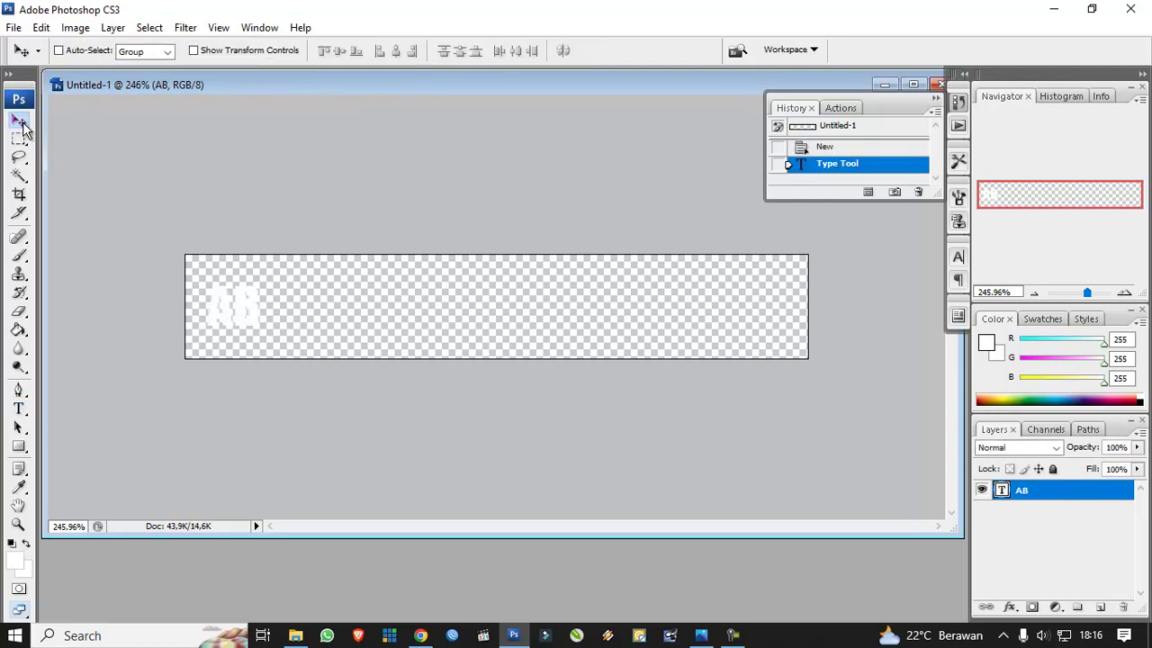
# Step: Set the color of the AB text to bright blue, 001eff
pyautogui.click(18, 409)
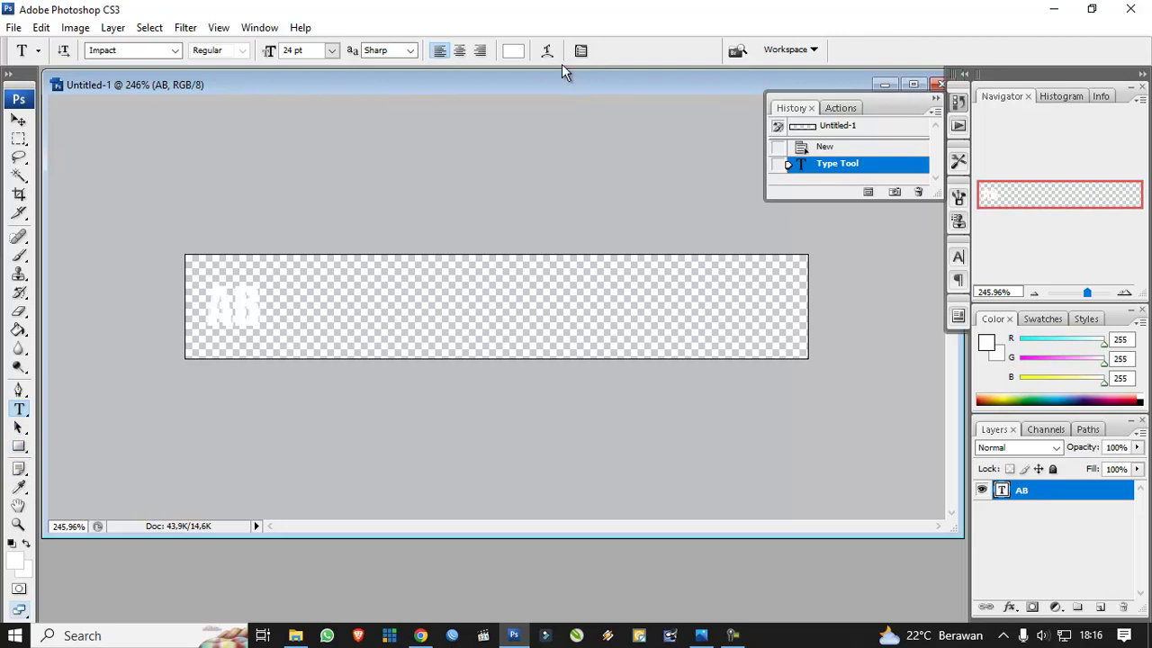
pyautogui.click(512, 51)
pyautogui.moveTo(509, 187); pyautogui.dragTo(652, 120)
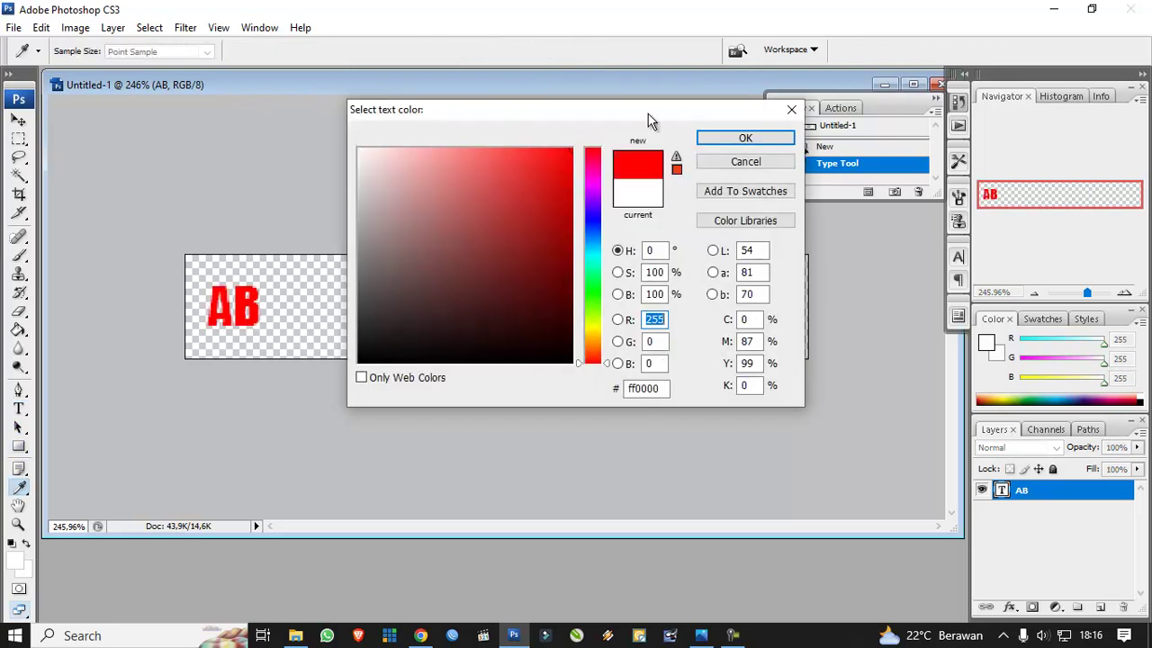
pyautogui.moveTo(532, 198); pyautogui.dragTo(573, 292)
pyautogui.click(592, 232)
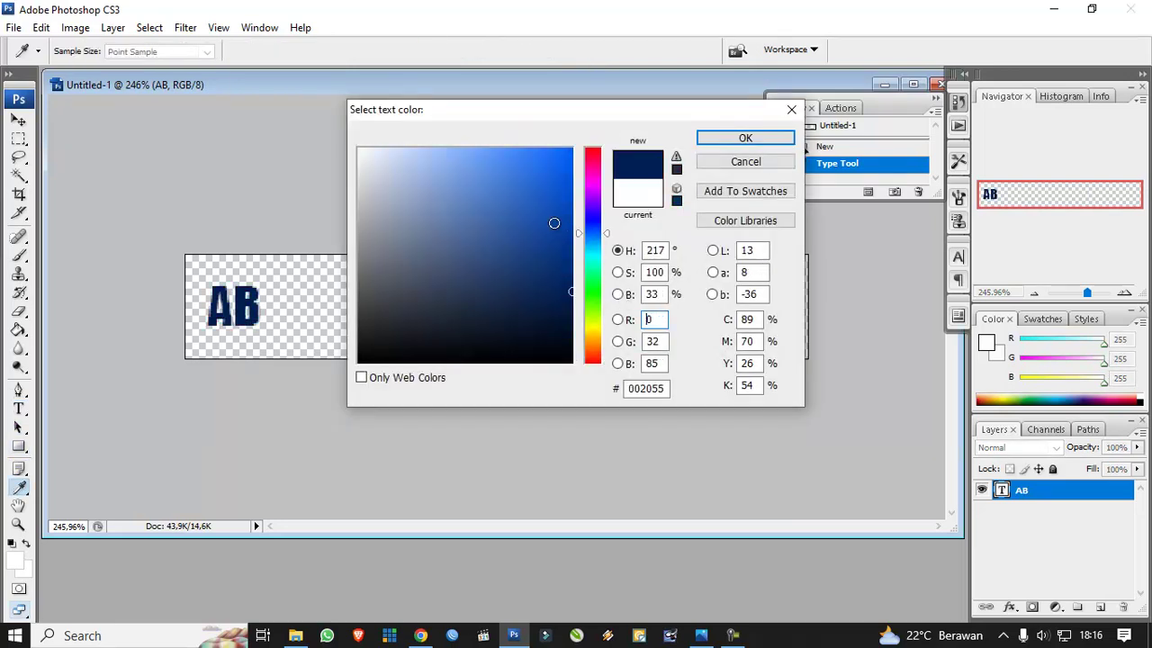
pyautogui.moveTo(553, 222); pyautogui.dragTo(656, 114)
pyautogui.click(587, 216)
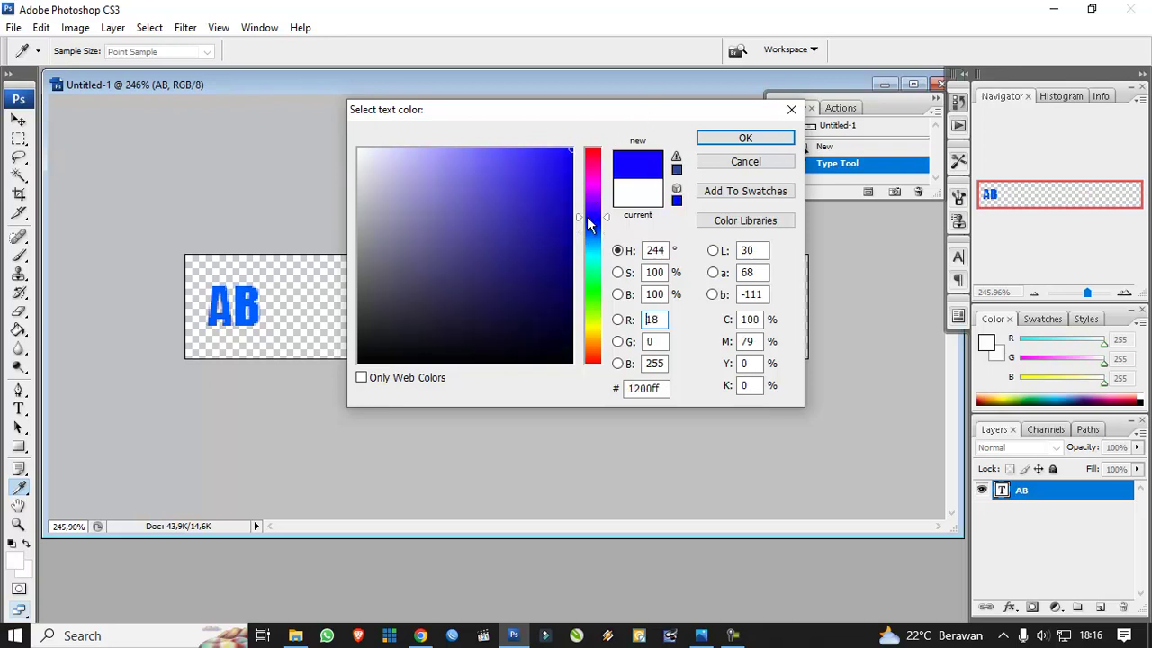
pyautogui.click(586, 221)
pyautogui.click(591, 215)
pyautogui.click(592, 220)
pyautogui.click(592, 218)
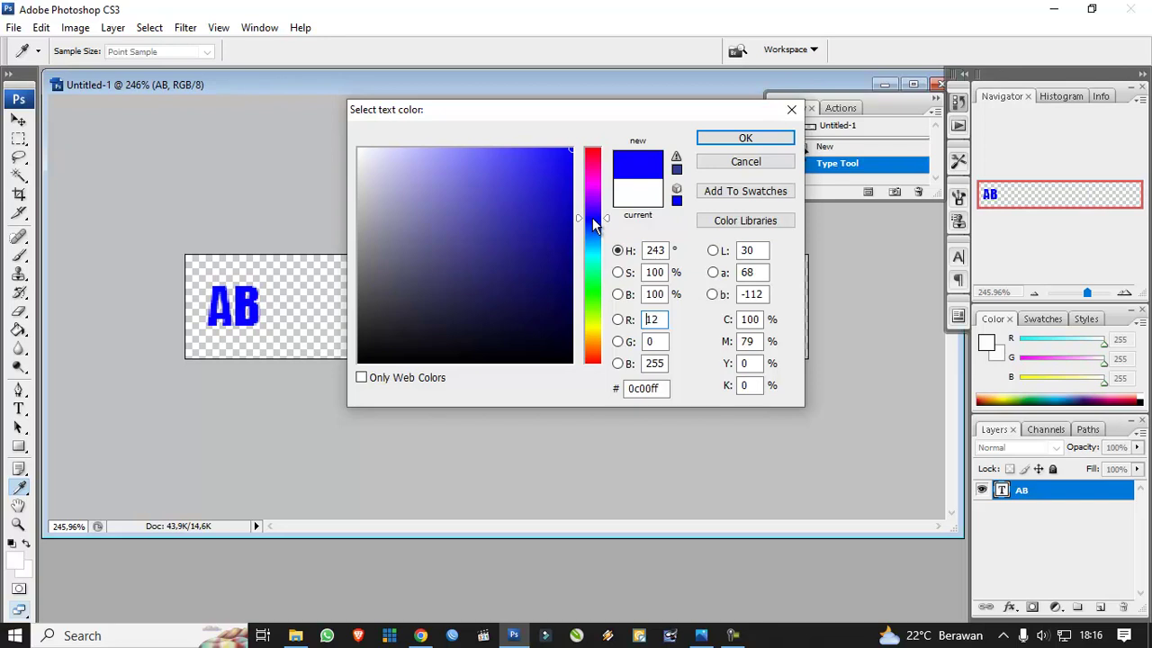
pyautogui.click(594, 221)
pyautogui.click(594, 224)
pyautogui.click(707, 142)
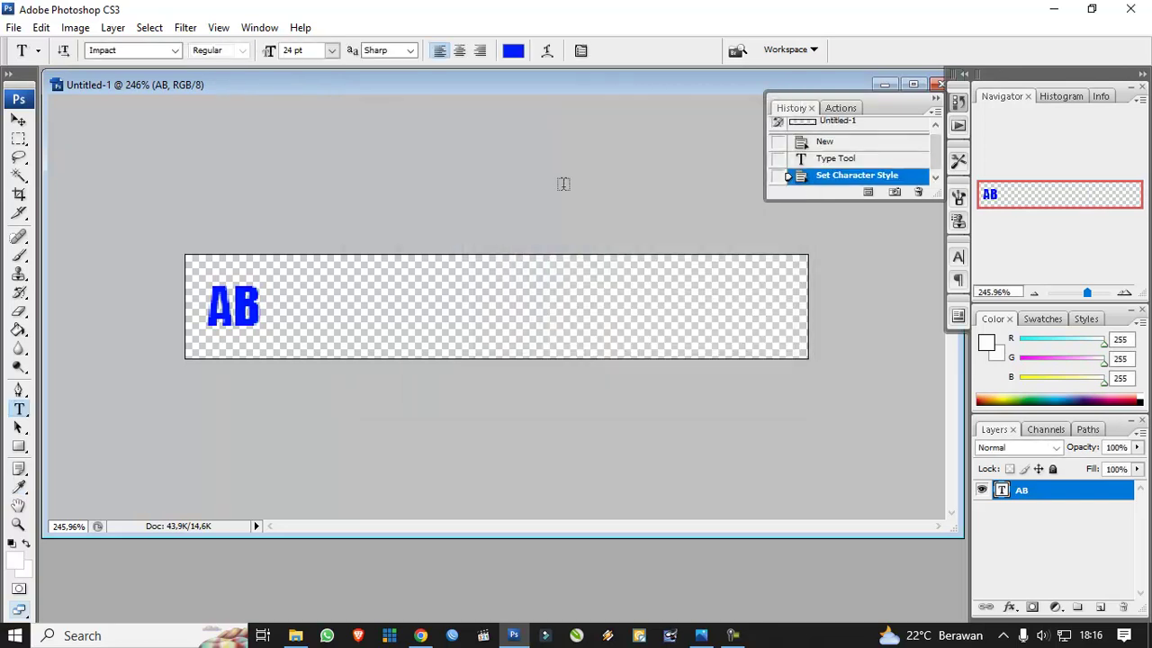
pyautogui.click(18, 122)
pyautogui.hotkey('ctrl', 't')
pyautogui.moveTo(260, 327); pyautogui.dragTo(285, 369)
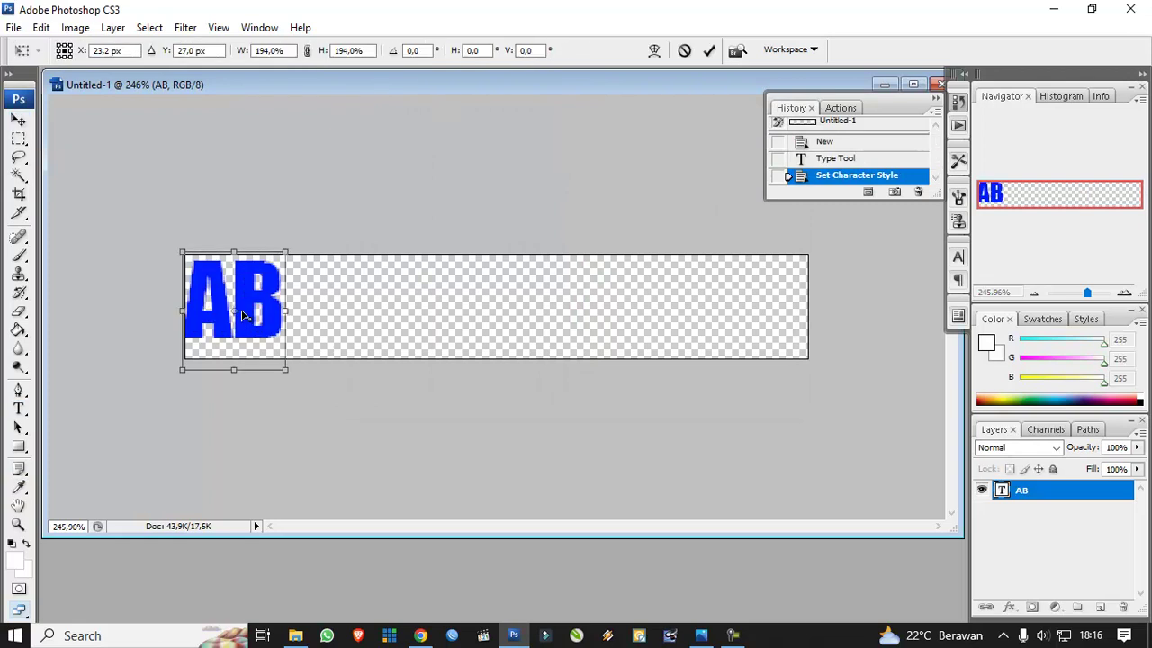
pyautogui.press('Escape')
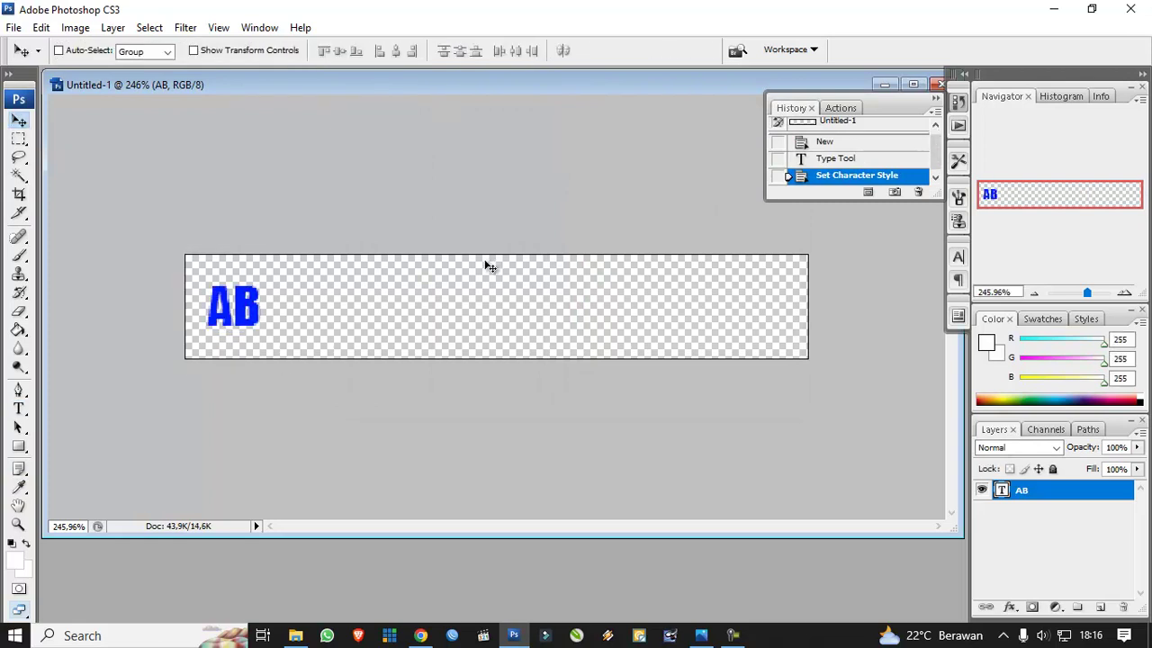
# Step: Scale the AB text proportionally to about 243.5% so it nearly fills the canvas height, and nudge it slightly right
pyautogui.hotkey('ctrl', 't')
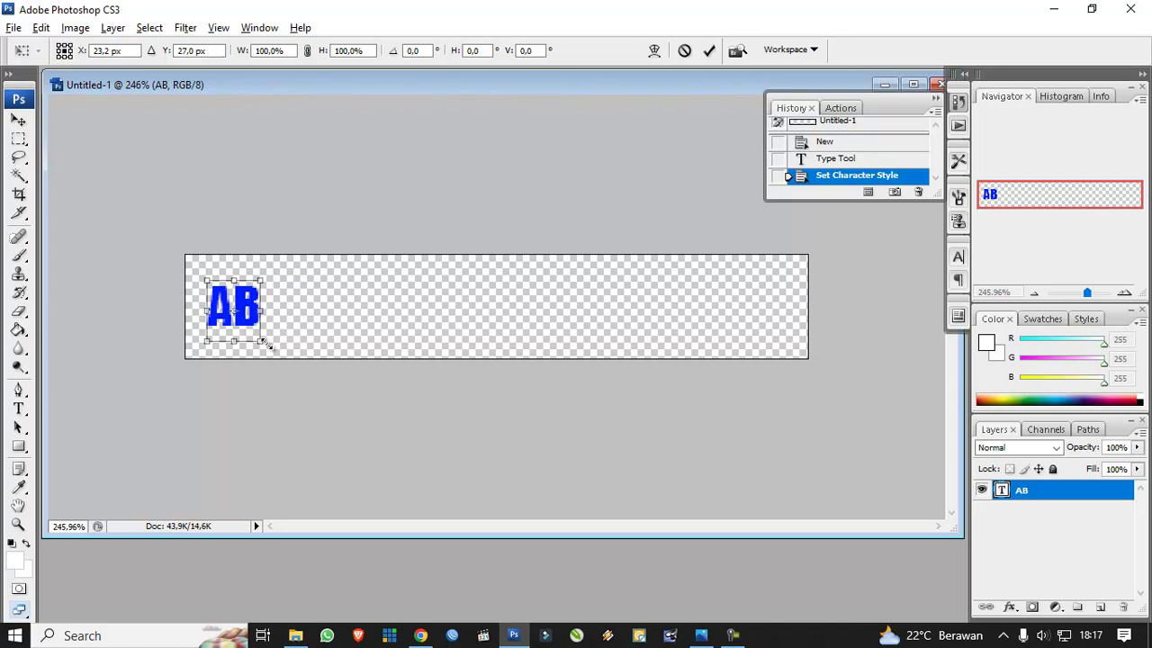
pyautogui.moveTo(267, 344); pyautogui.dragTo(288, 378)
pyautogui.moveTo(256, 288); pyautogui.dragTo(272, 301)
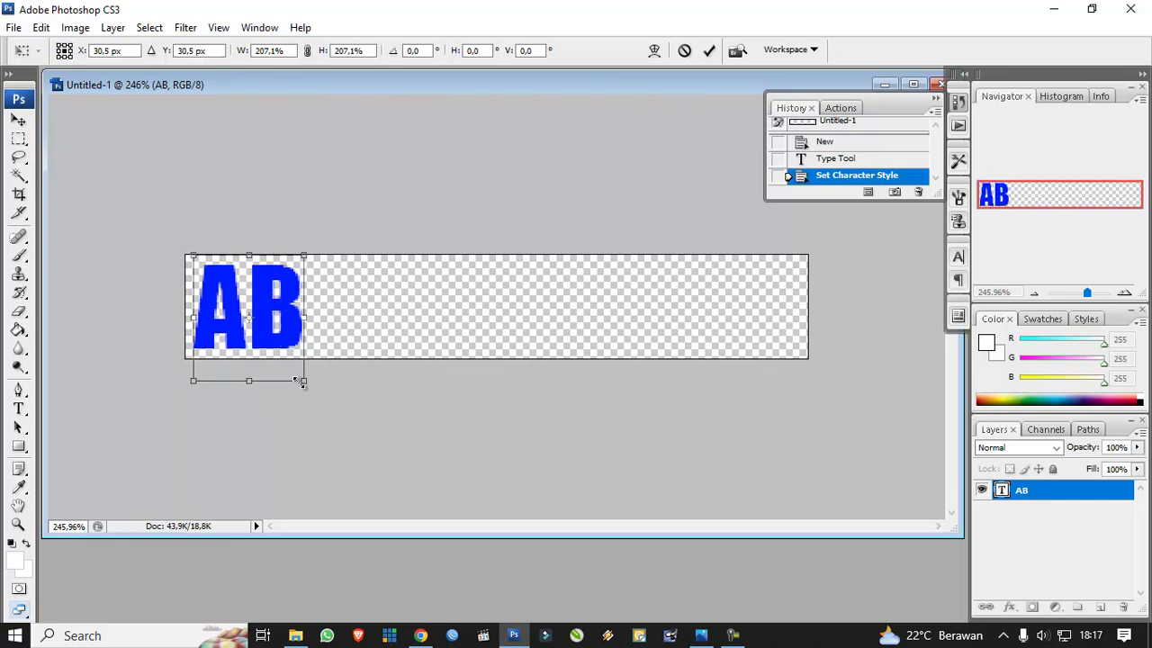
pyautogui.moveTo(301, 382); pyautogui.dragTo(314, 390)
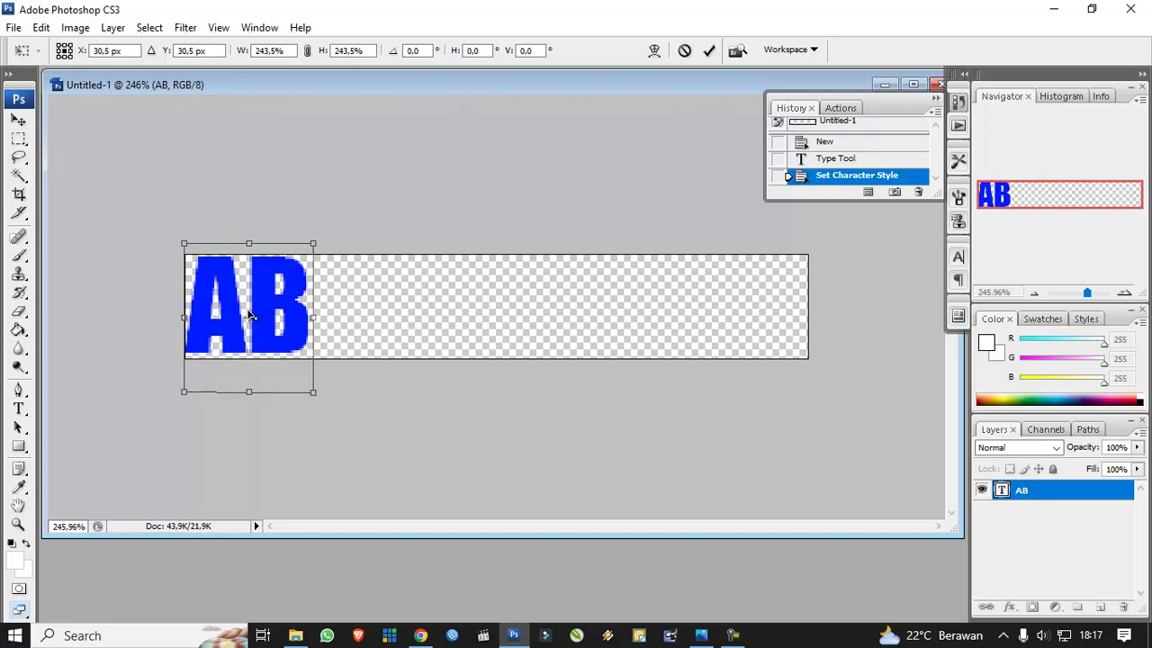
pyautogui.press('Return')
pyautogui.press('Right')
pyautogui.press('Right')
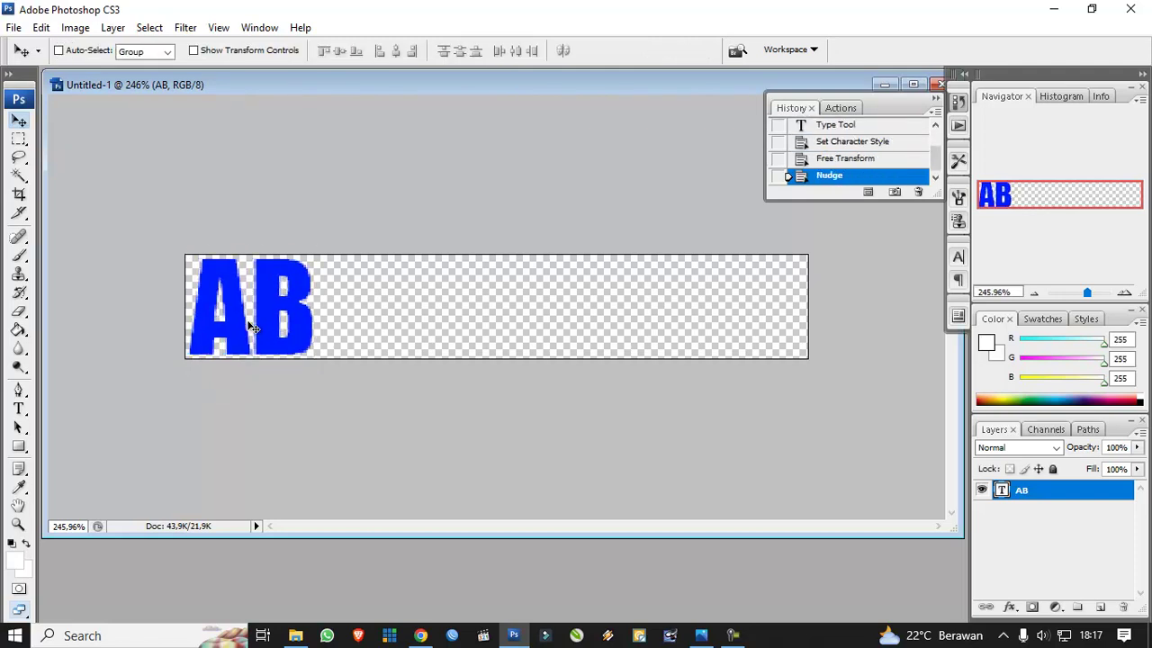
# Step: Set the color of the AB text to dark red, b40000
pyautogui.click(19, 407)
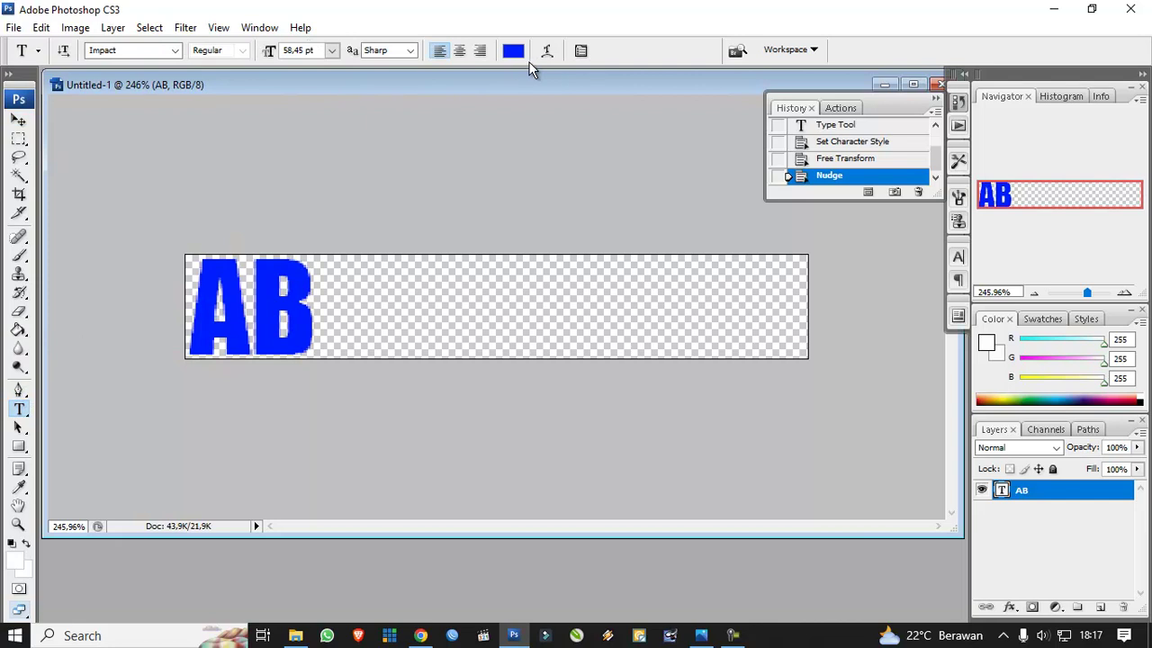
pyautogui.click(513, 50)
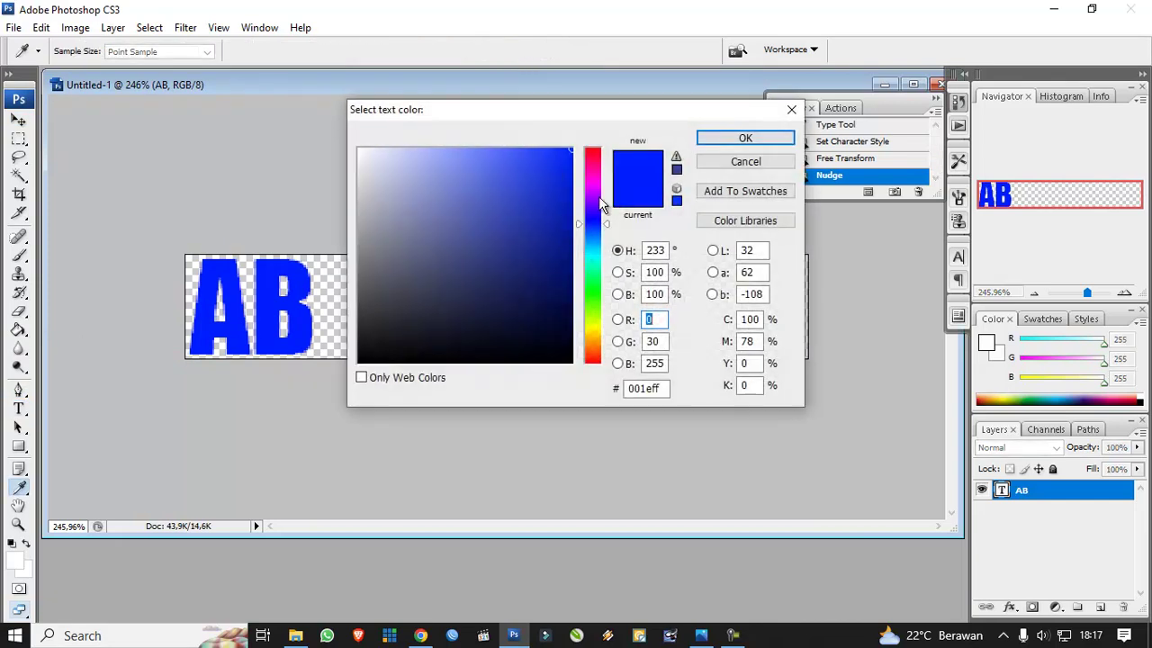
pyautogui.moveTo(592, 197); pyautogui.dragTo(594, 82)
pyautogui.moveTo(531, 200); pyautogui.dragTo(574, 211)
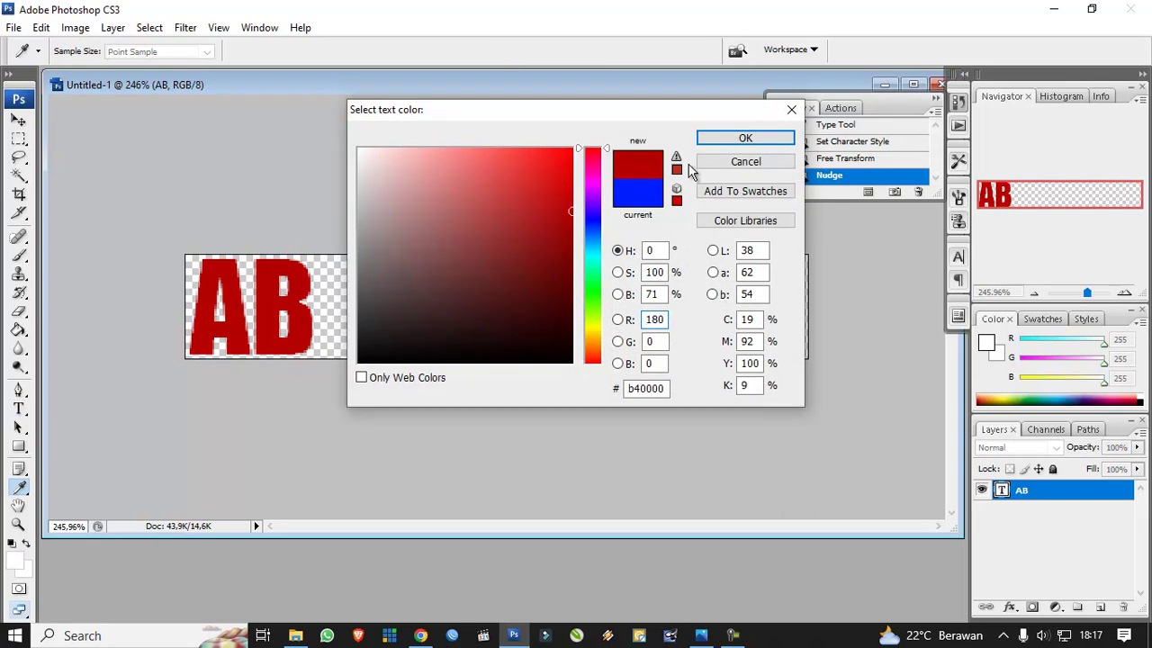
pyautogui.click(729, 141)
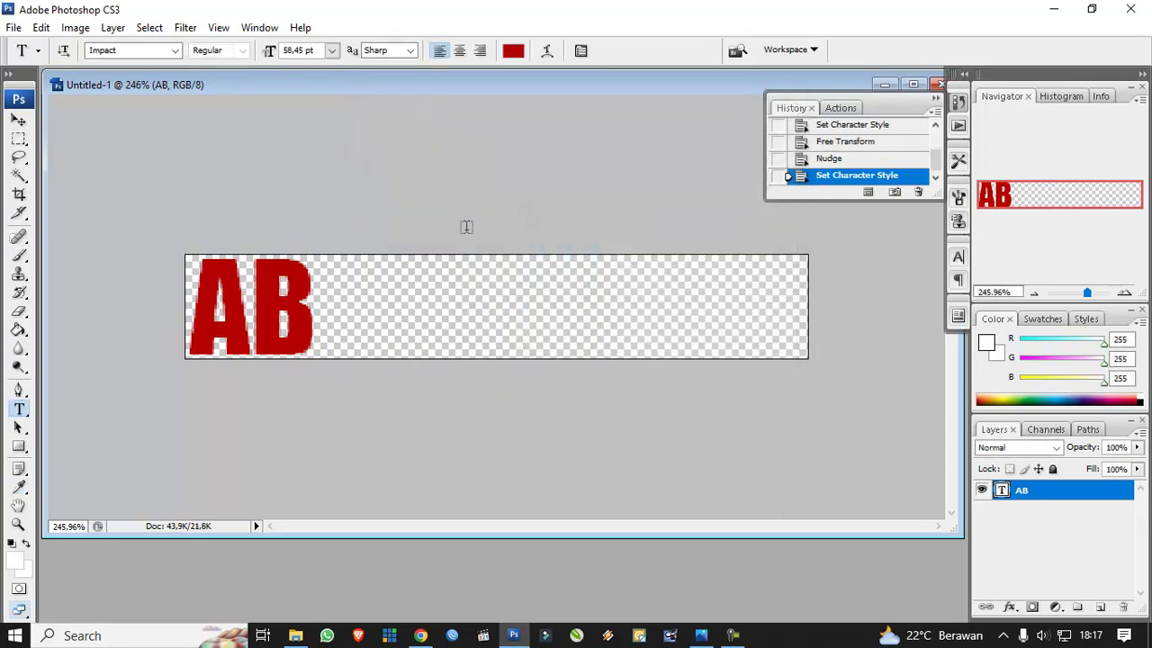
# Step: Add the text "ARIZAL BERITA" in 24 pt Impact just right of the AB letters
pyautogui.click(337, 301)
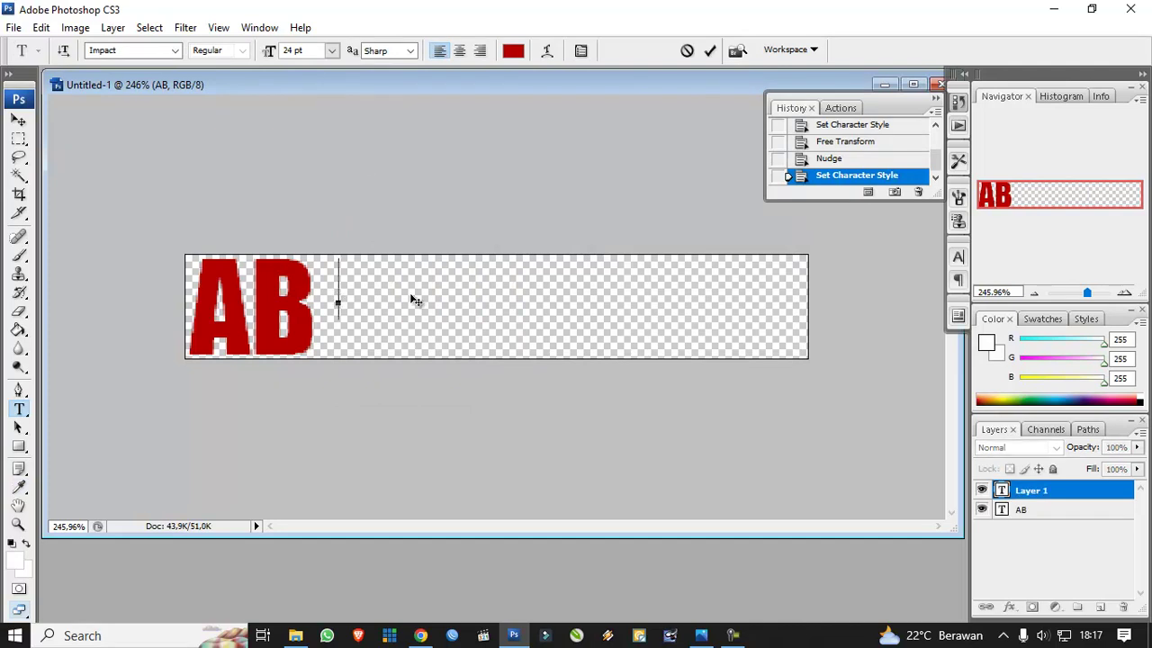
pyautogui.write('AR')
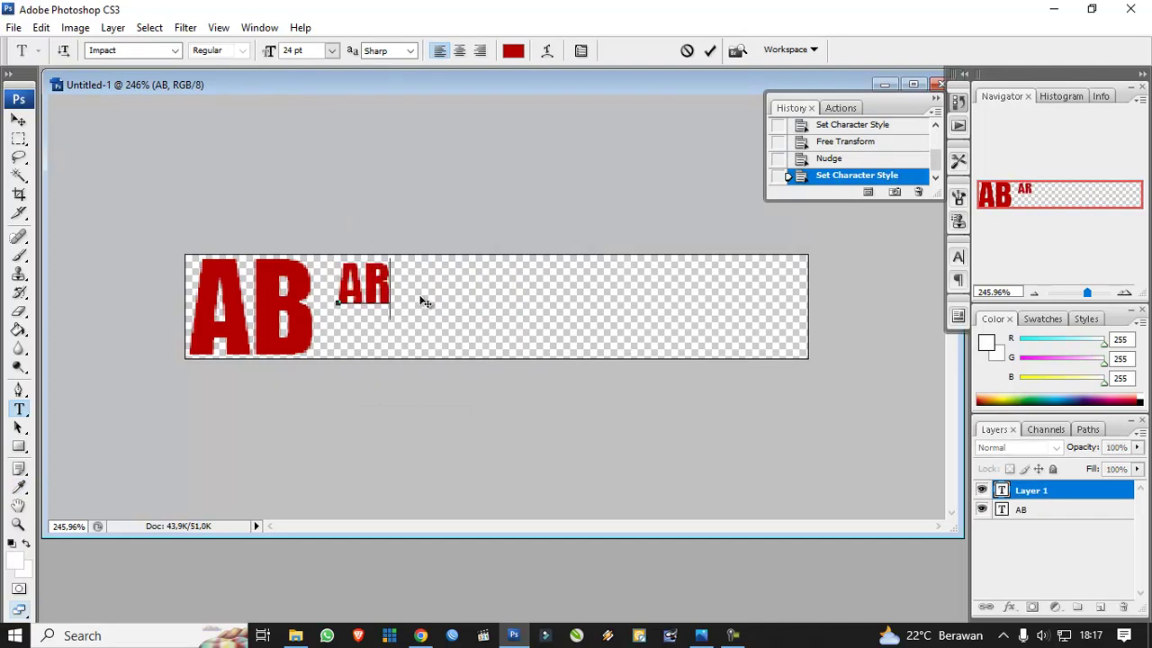
pyautogui.write('IZAL BERITA')
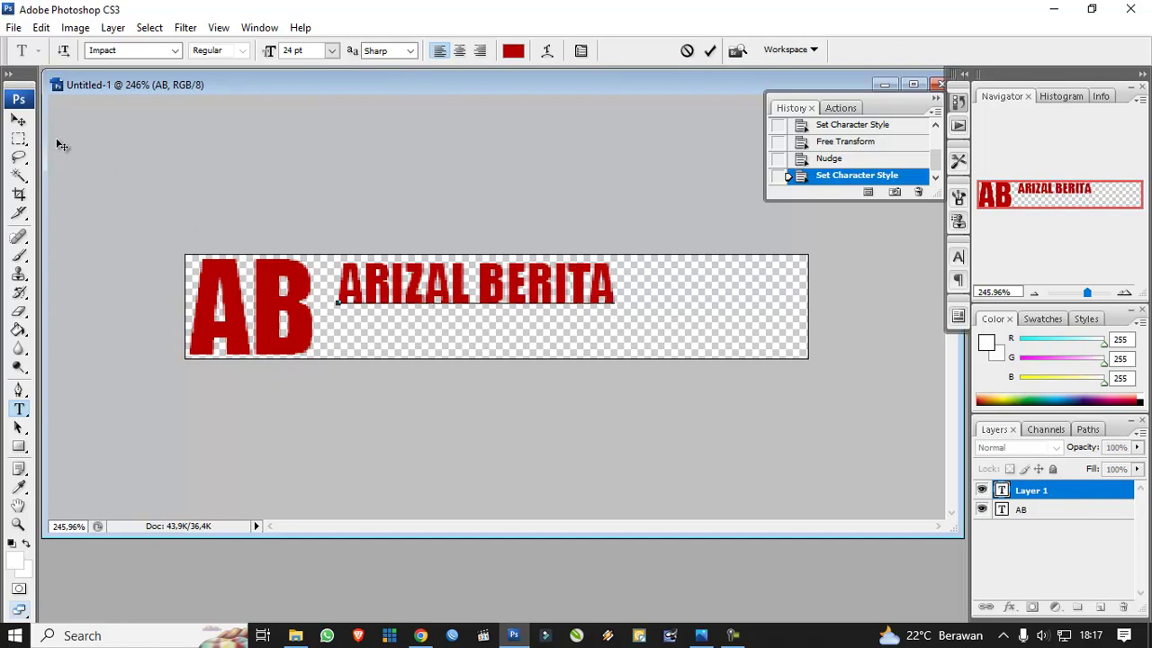
pyautogui.click(18, 120)
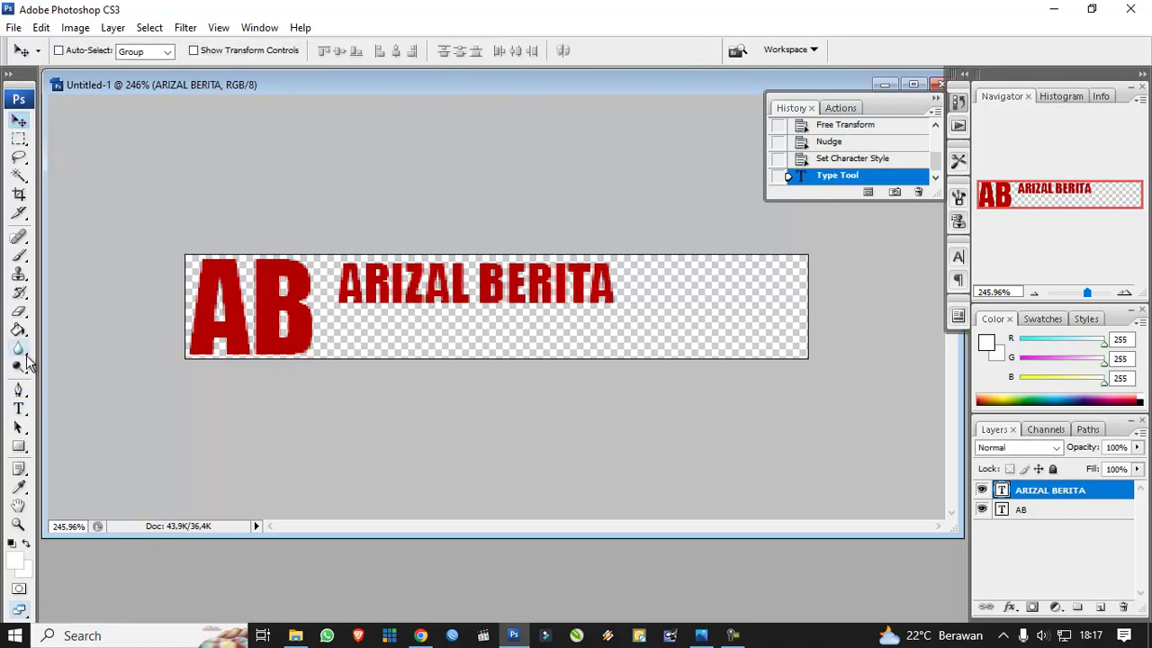
# Step: Change the color of the ARIZAL BERITA text to dark blue
pyautogui.click(18, 409)
pyautogui.click(513, 50)
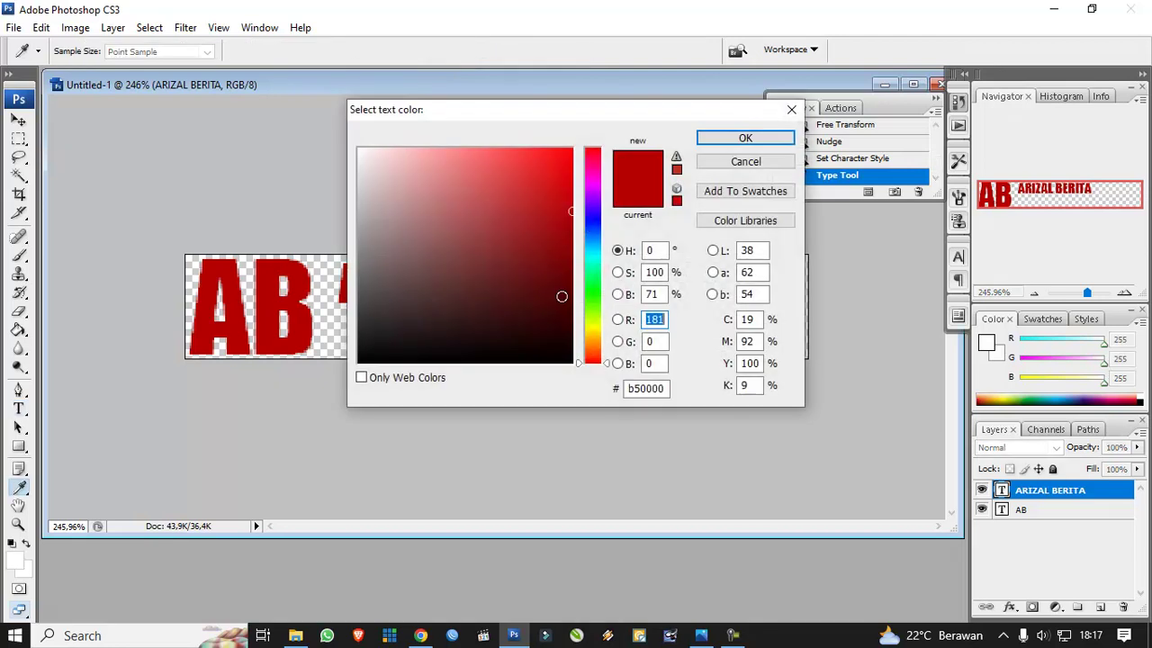
pyautogui.click(600, 224)
pyautogui.moveTo(549, 202); pyautogui.dragTo(572, 210)
pyautogui.click(738, 138)
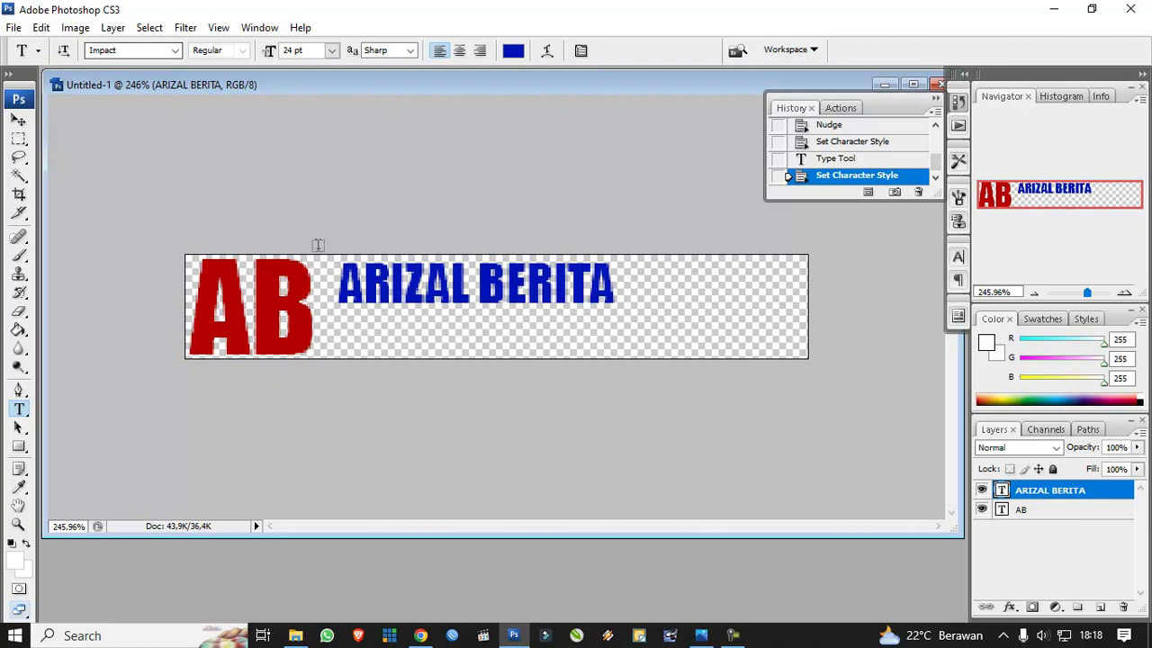
# Step: Scale the ARIZAL BERITA text to about 173.2% to fill the space beside AB, and nudge it up to the canvas's top edge
pyautogui.click(19, 121)
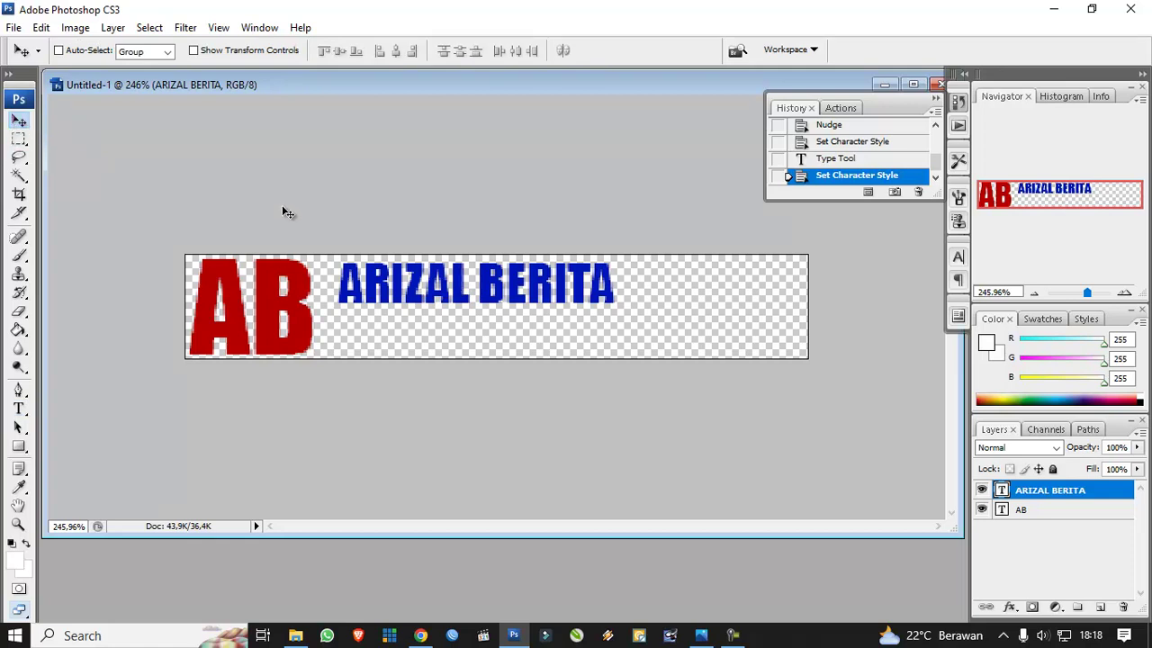
pyautogui.hotkey('ctrl', 't')
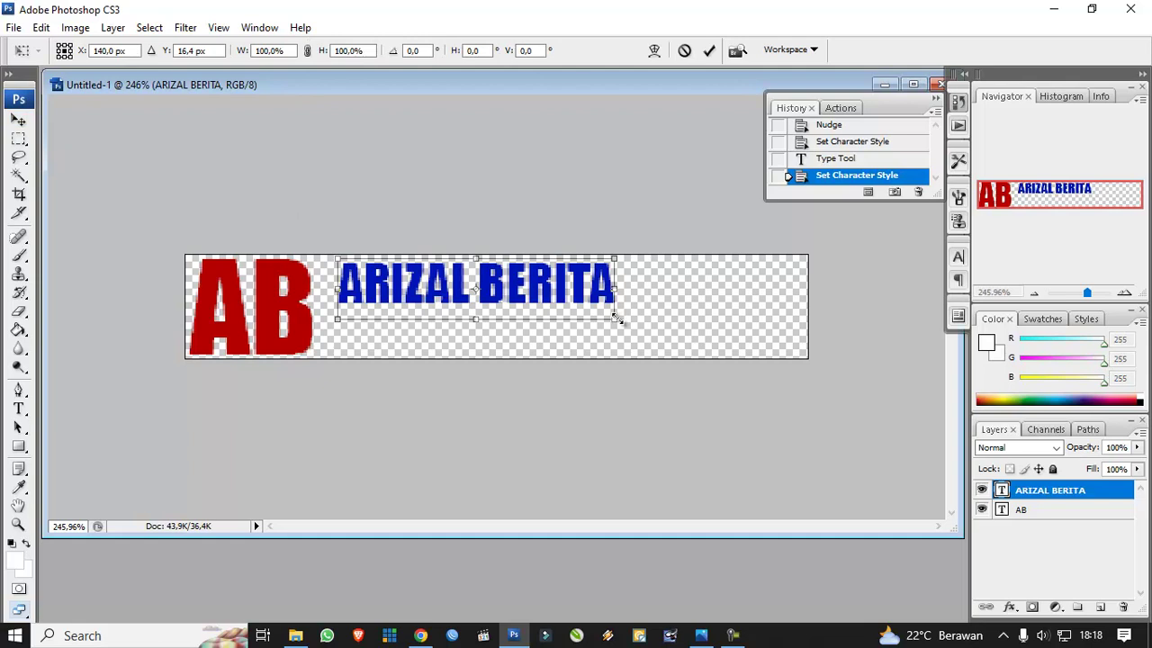
pyautogui.moveTo(617, 318); pyautogui.dragTo(805, 373)
pyautogui.moveTo(340, 357); pyautogui.dragTo(322, 362)
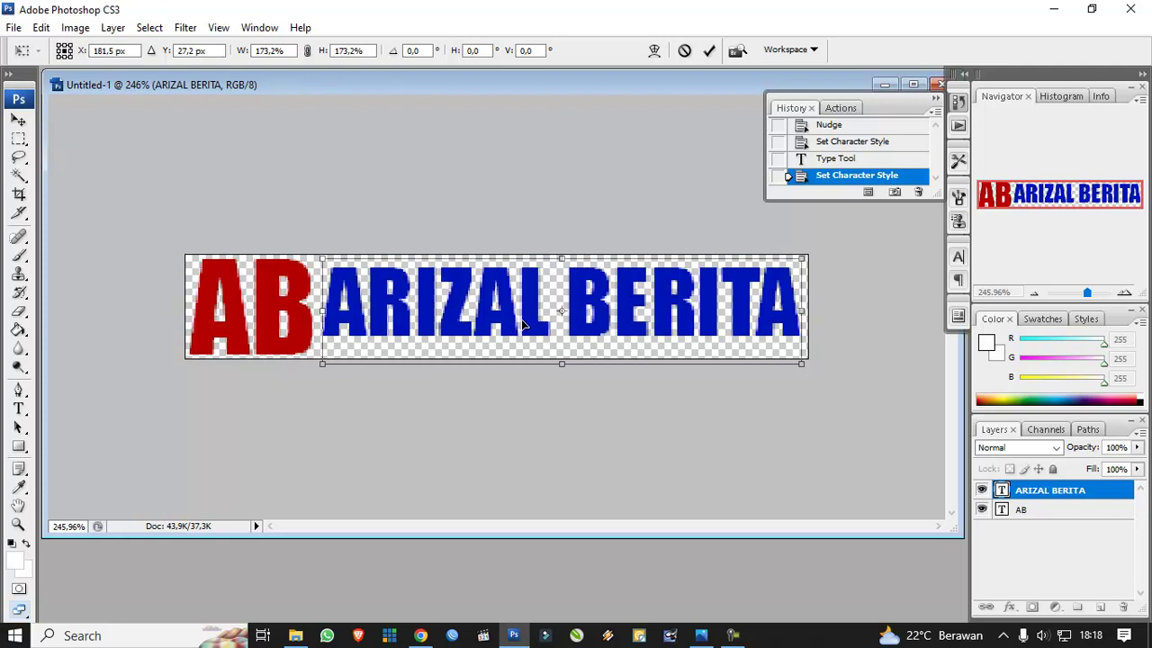
pyautogui.press('Return')
pyautogui.press('Up')
pyautogui.press('Up')
pyautogui.press('Up')
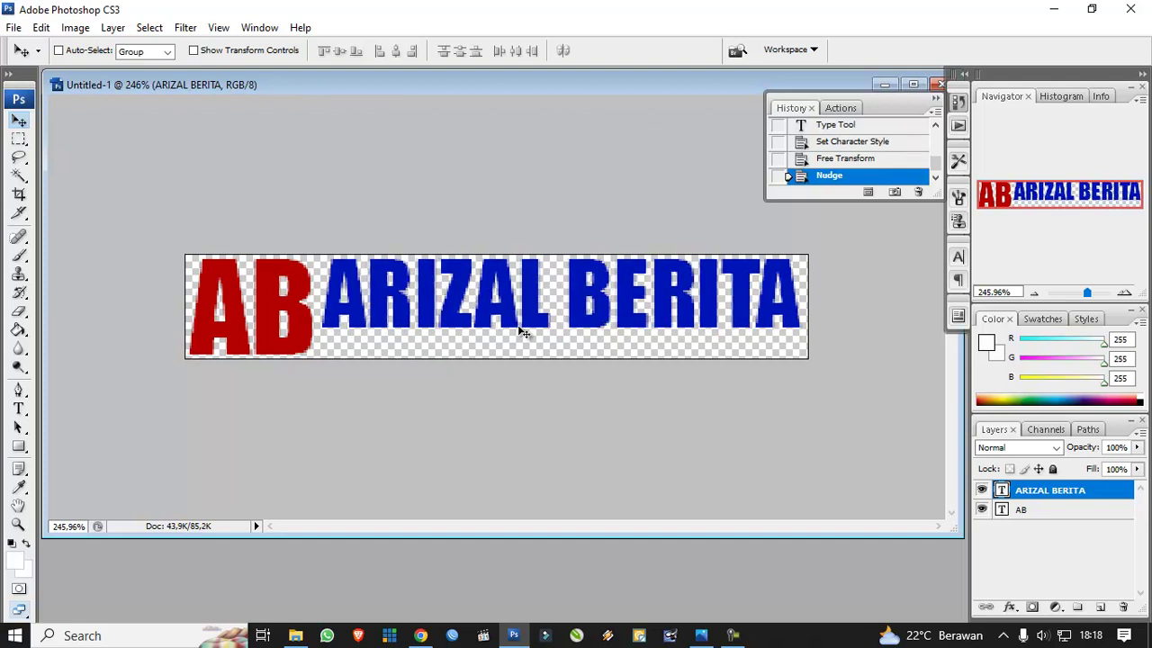
# Step: Enlarge the ARIZAL BERITA text slightly more and nudge it left, closer to the AB letters
pyautogui.hotkey('ctrl', 't')
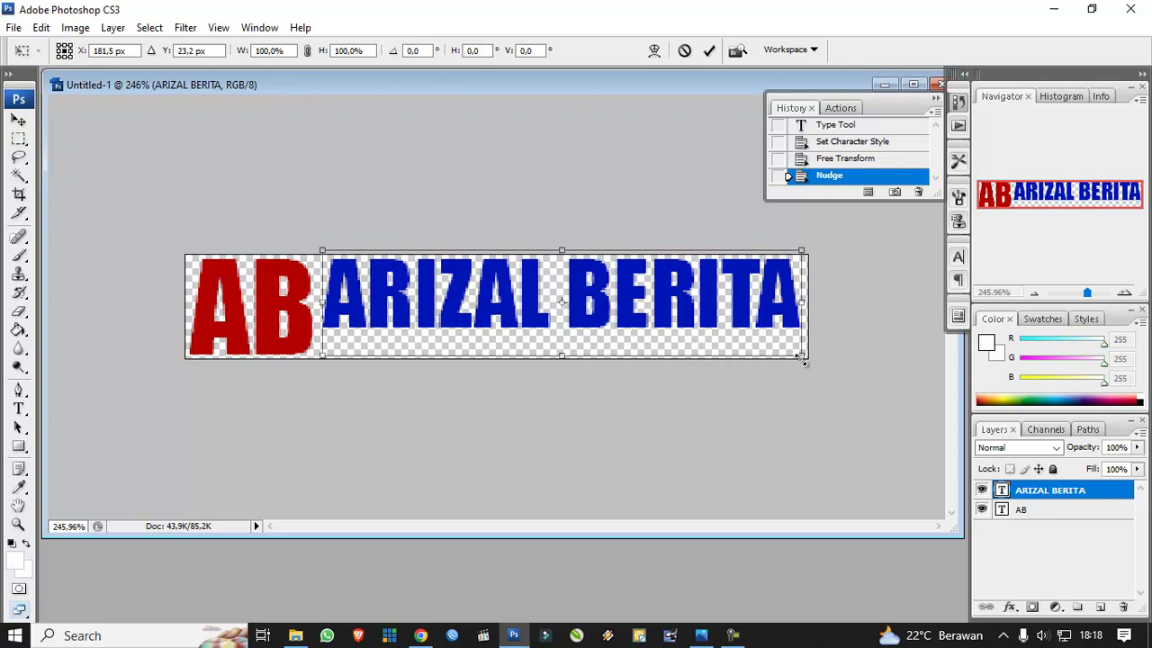
pyautogui.moveTo(800, 358); pyautogui.dragTo(807, 359)
pyautogui.doubleClick(705, 322)
pyautogui.press('Left')
pyautogui.press('Left')
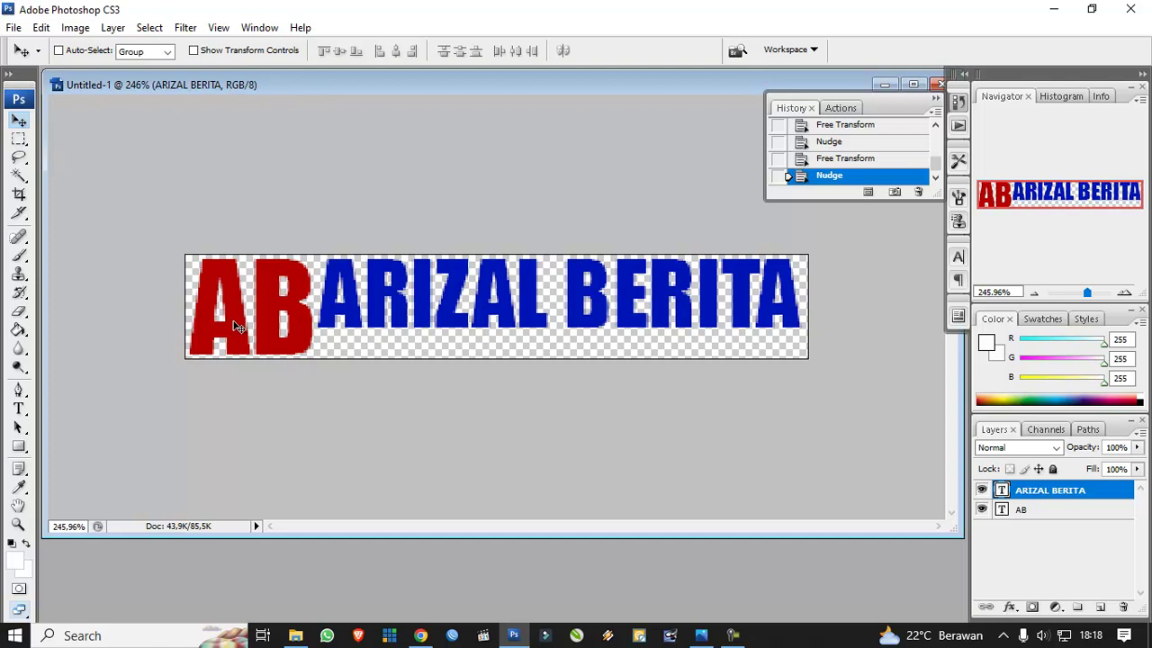
# Step: Try black (000000) as the color of the ARIZAL BERITA text and undo the change
pyautogui.click(18, 411)
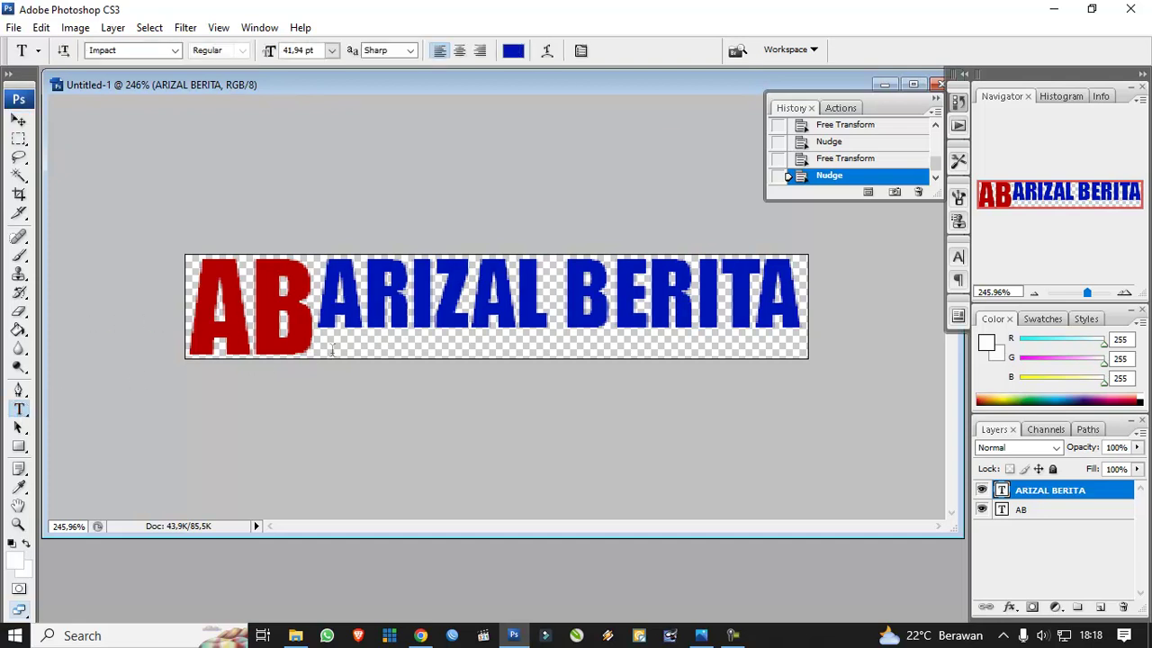
pyautogui.click(512, 51)
pyautogui.moveTo(484, 235); pyautogui.dragTo(746, 419)
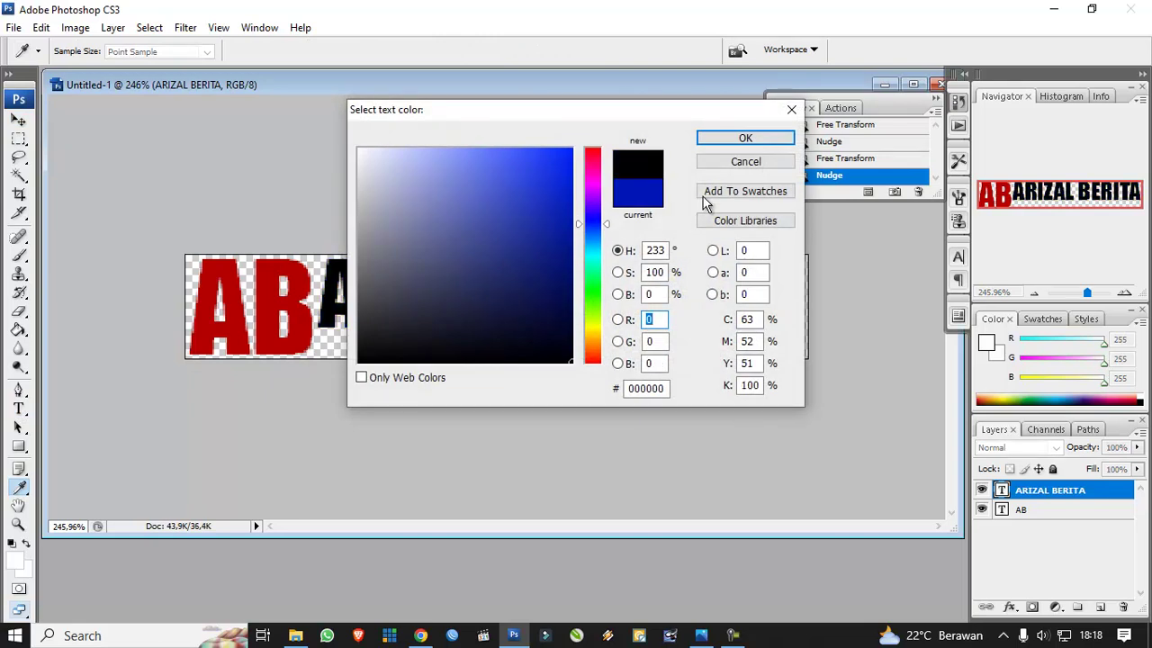
pyautogui.click(745, 138)
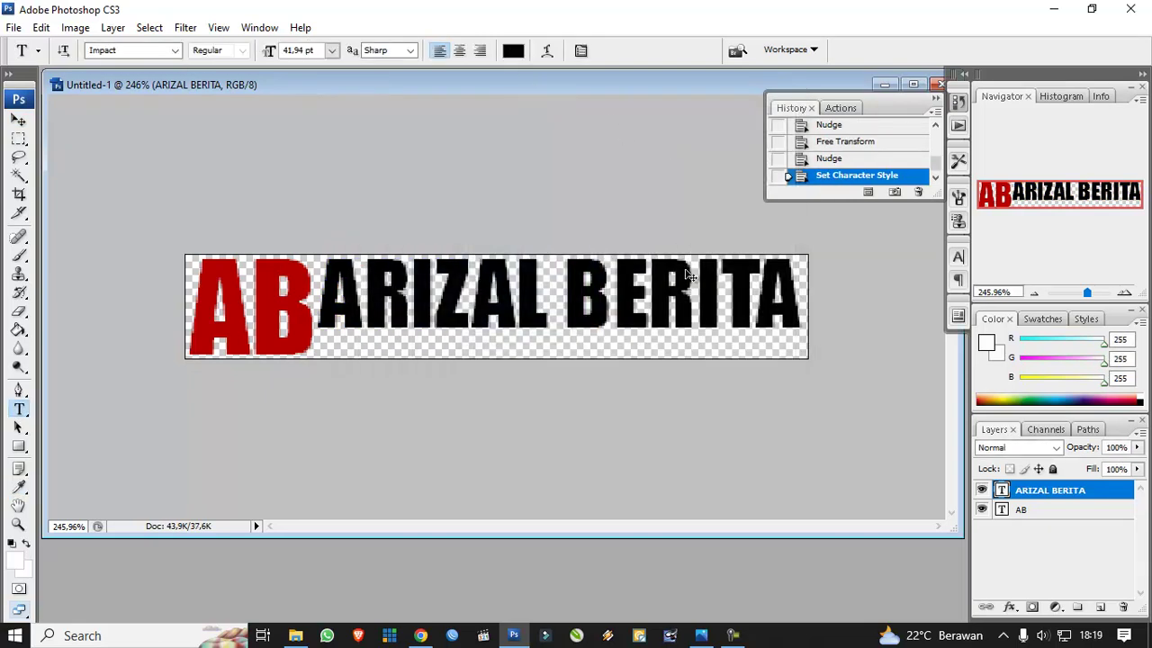
pyautogui.hotkey('ctrl', 'z')
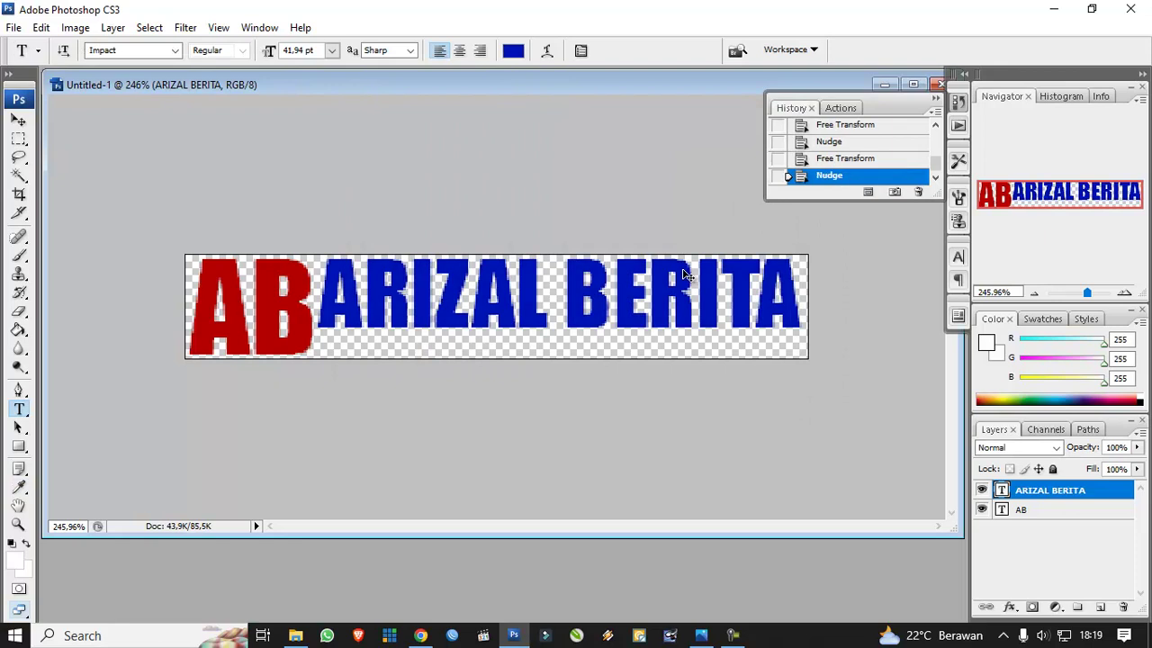
# Step: Start a new text layer below ARIZAL BERITA with black (000000) as the color and 12 pt as the size
pyautogui.click(321, 349)
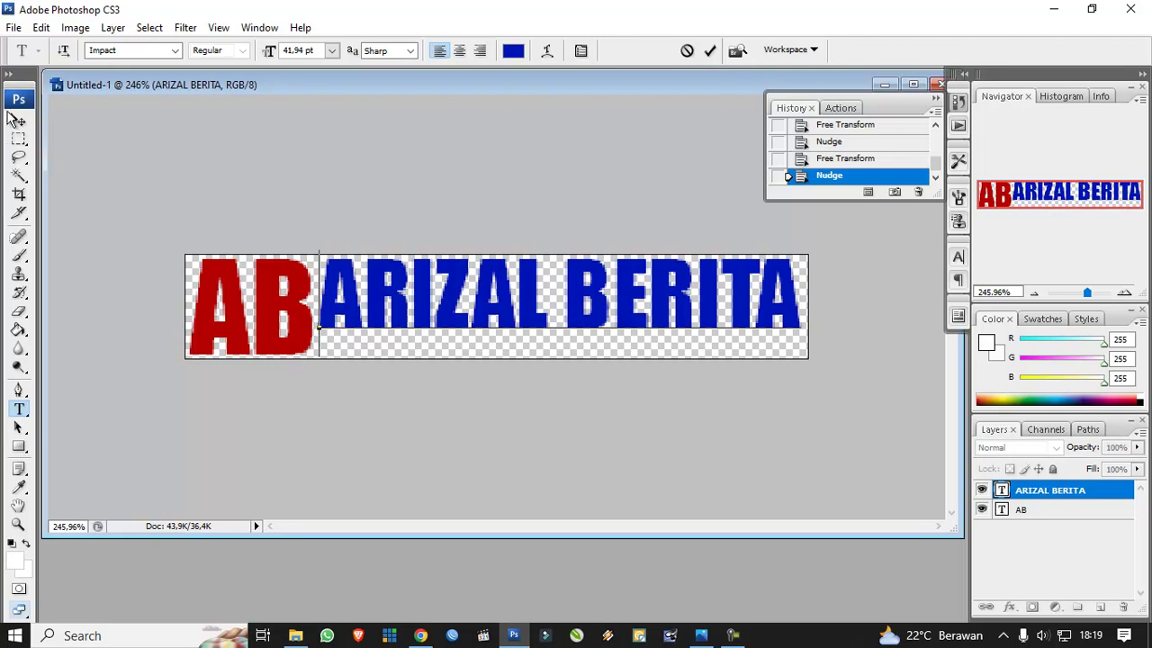
pyautogui.click(18, 121)
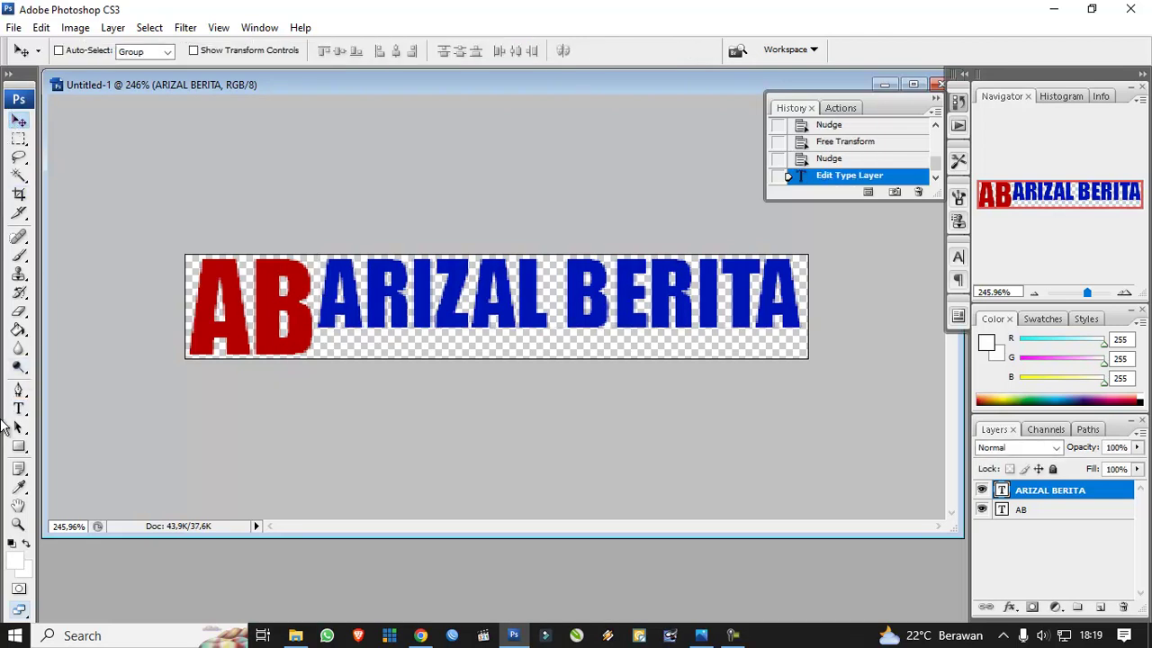
pyautogui.click(19, 409)
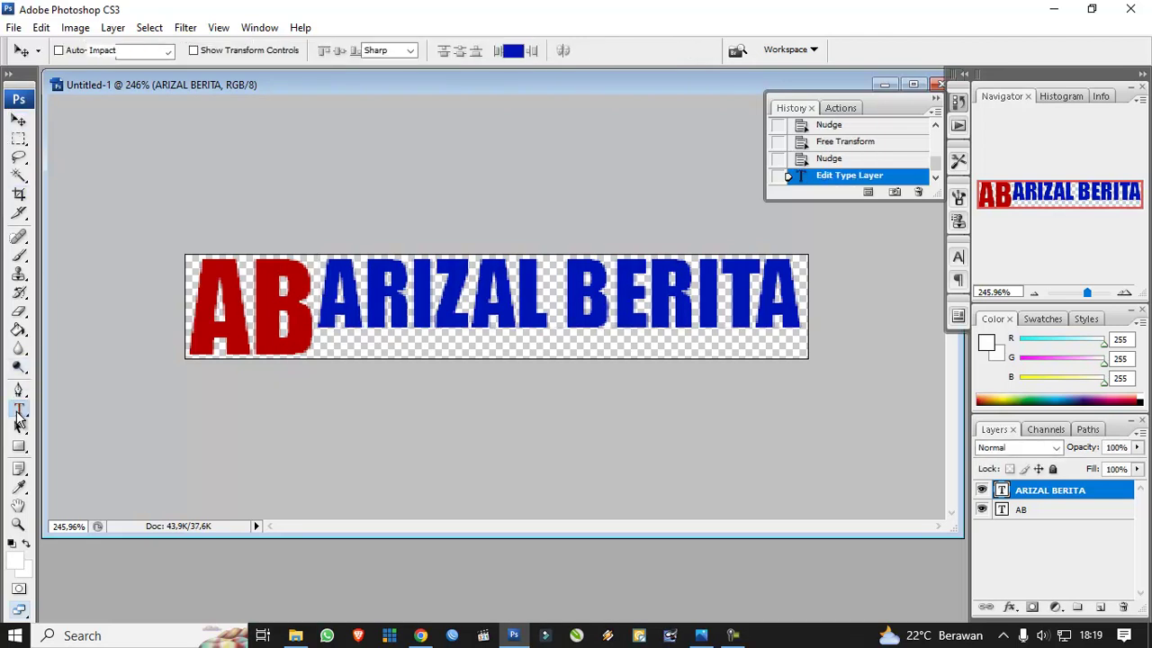
pyautogui.click(322, 359)
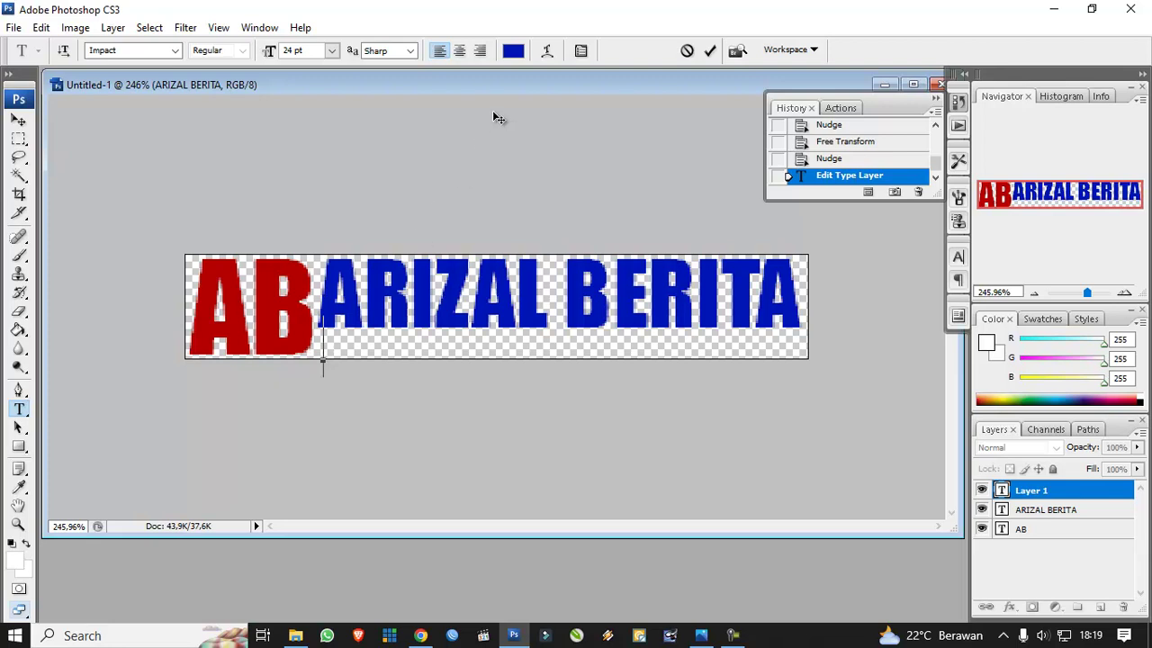
pyautogui.click(513, 51)
pyautogui.moveTo(522, 162); pyautogui.dragTo(668, 476)
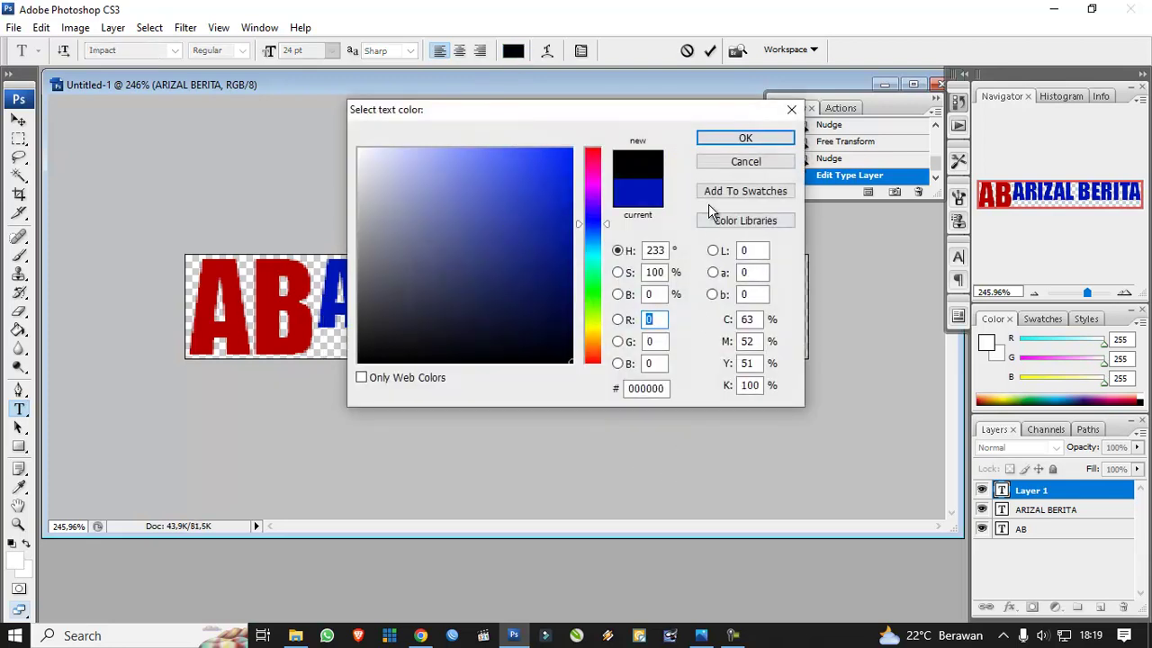
pyautogui.click(717, 141)
pyautogui.click(331, 50)
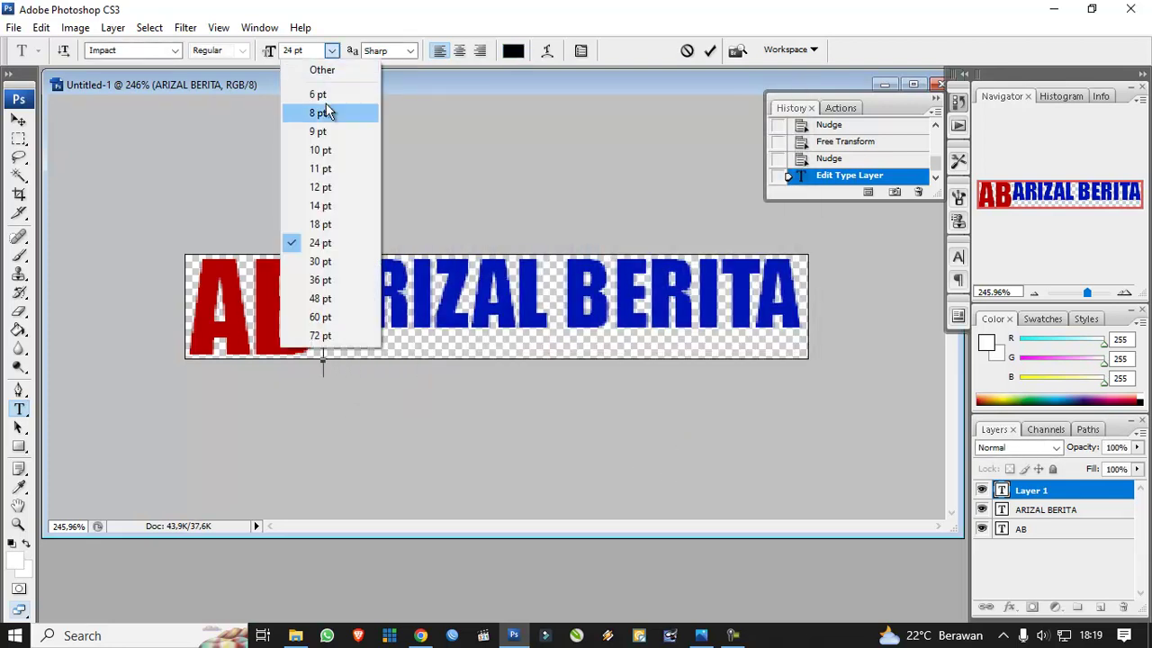
pyautogui.click(329, 184)
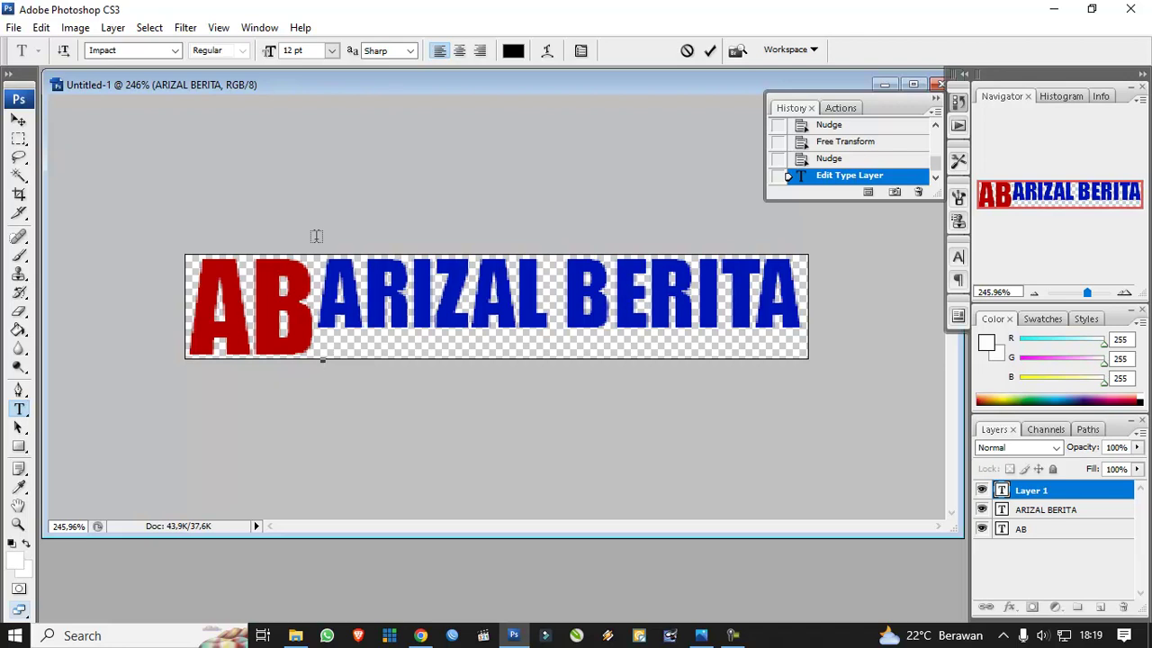
# Step: Enter the tagline "Independen, Tajam, Terpercaya" beneath ARIZAL BERITA
pyautogui.write('HD')
pyautogui.press('BackSpace')
pyautogui.press('BackSpace')
pyautogui.press('BackSpace')
pyautogui.write('Ind')
pyautogui.write('nde')
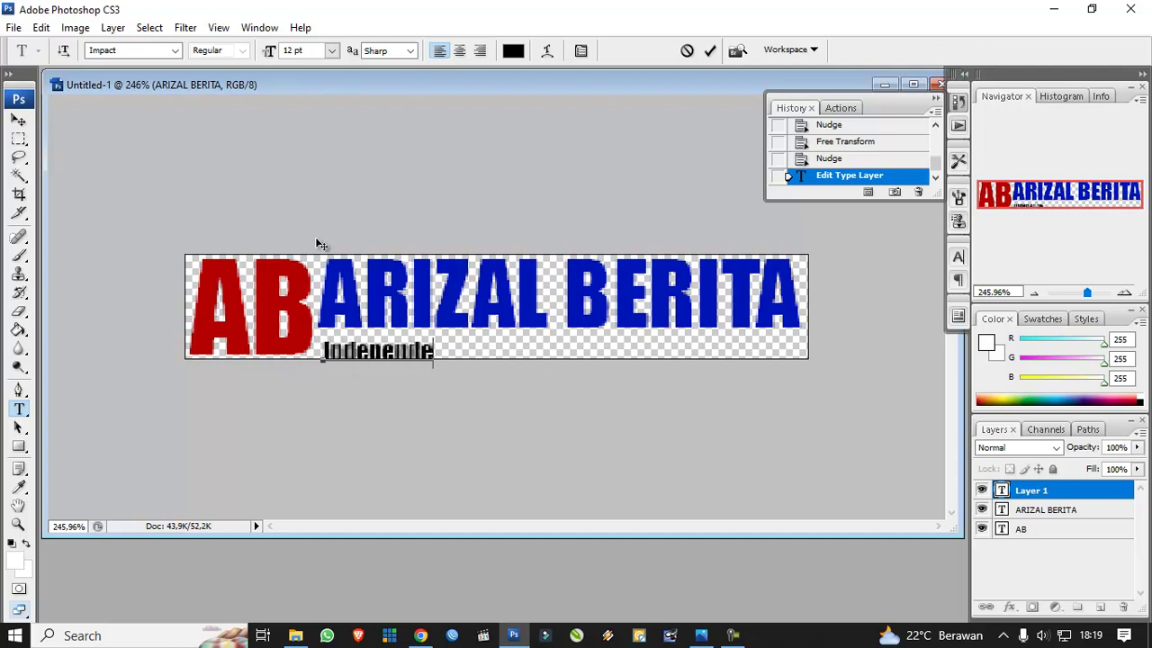
pyautogui.write('n, Taja')
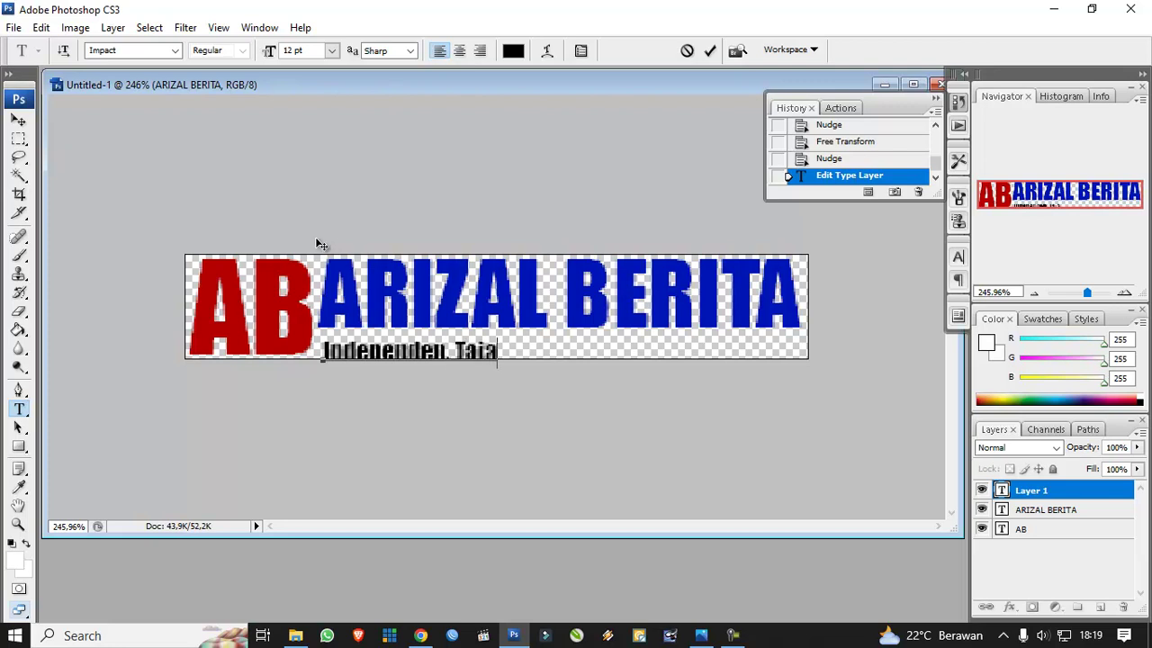
pyautogui.write('m, Terpercaya')
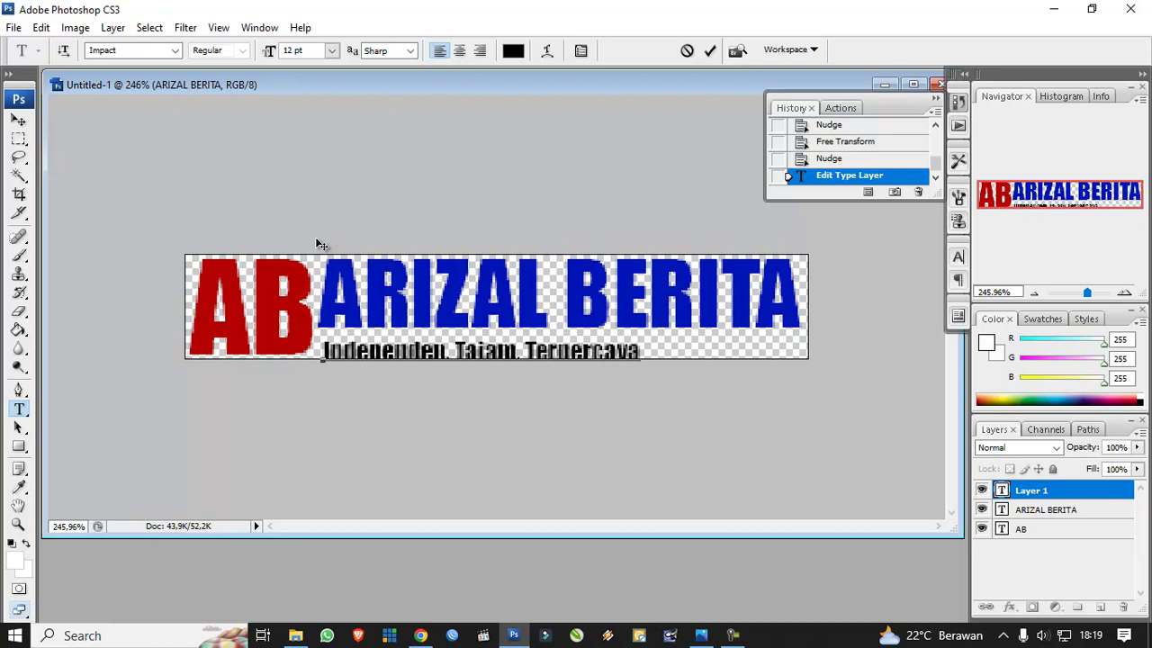
# Step: Reword the tagline to "Independen, Aktual, Terpercaya" and commit the text
pyautogui.press('BackSpace')
pyautogui.press('BackSpace')
pyautogui.press('BackSpace')
pyautogui.press('BackSpace')
pyautogui.press('BackSpace')
pyautogui.press('BackSpace')
pyautogui.press('BackSpace')
pyautogui.press('BackSpace')
pyautogui.press('BackSpace')
pyautogui.press('BackSpace')
pyautogui.press('BackSpace')
pyautogui.press('BackSpace')
pyautogui.press('BackSpace')
pyautogui.press('BackSpace')
pyautogui.press('BackSpace')
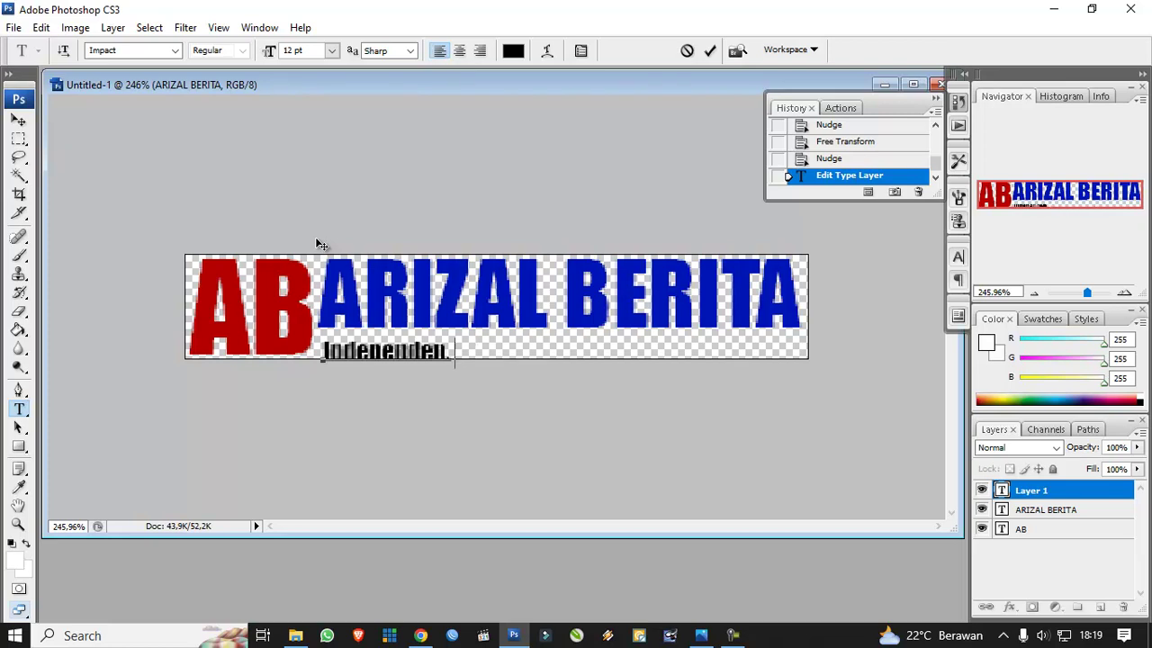
pyautogui.write('Aktual, Terpercaya')
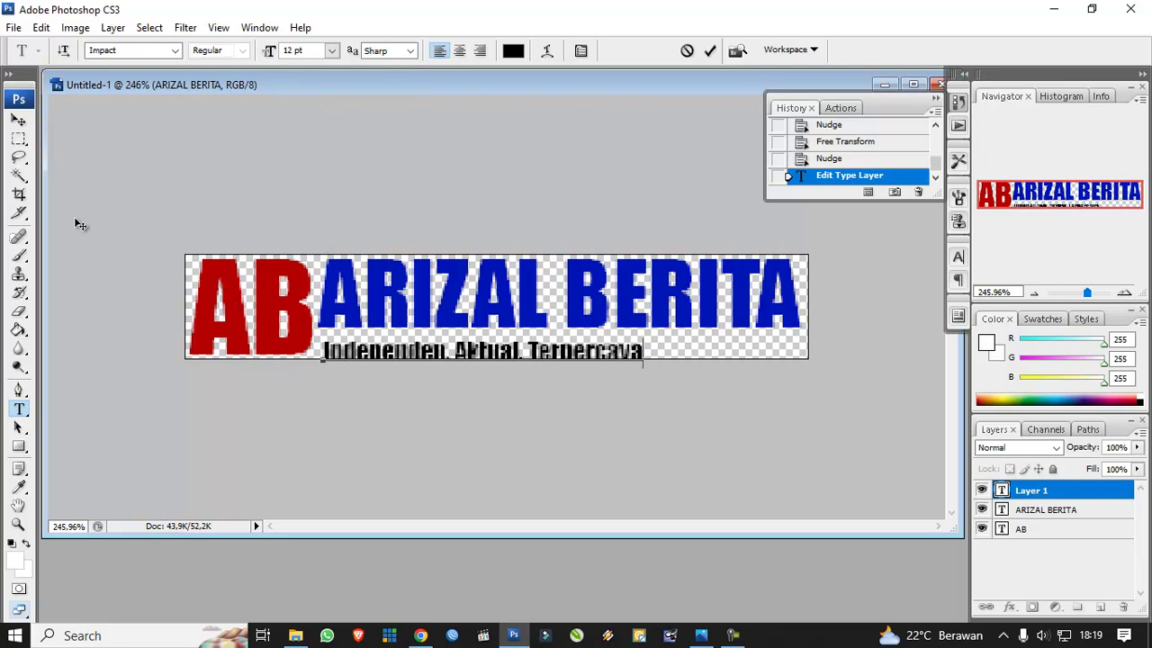
pyautogui.click(18, 121)
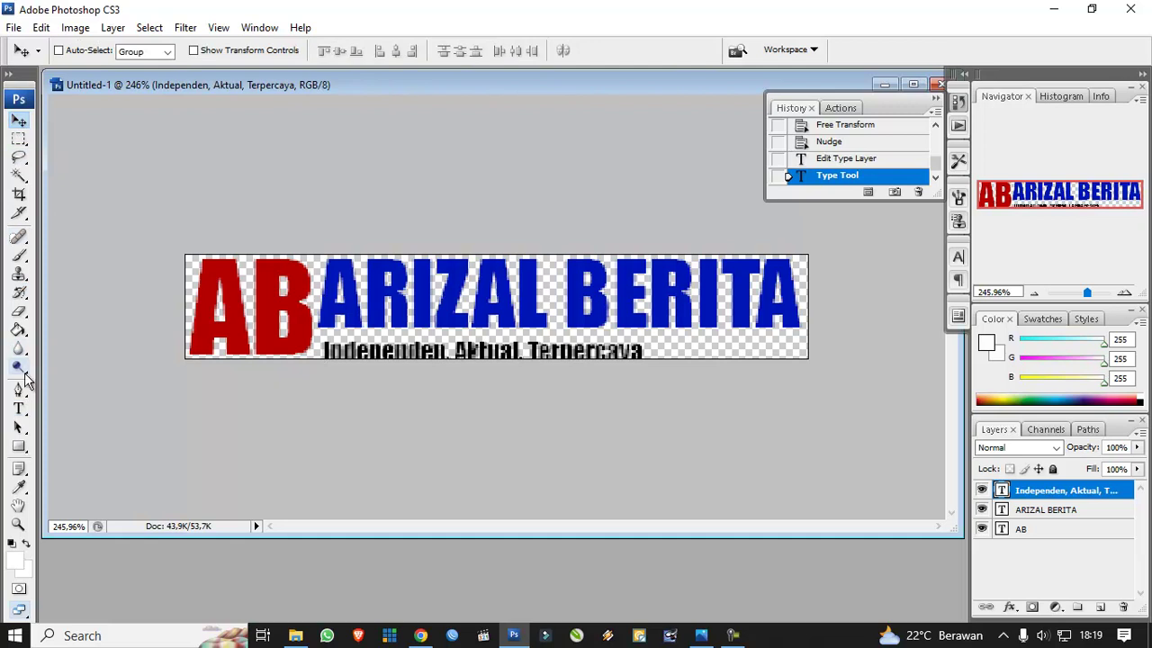
# Step: Try Javanese Text as the tagline's font
pyautogui.click(18, 408)
pyautogui.click(174, 50)
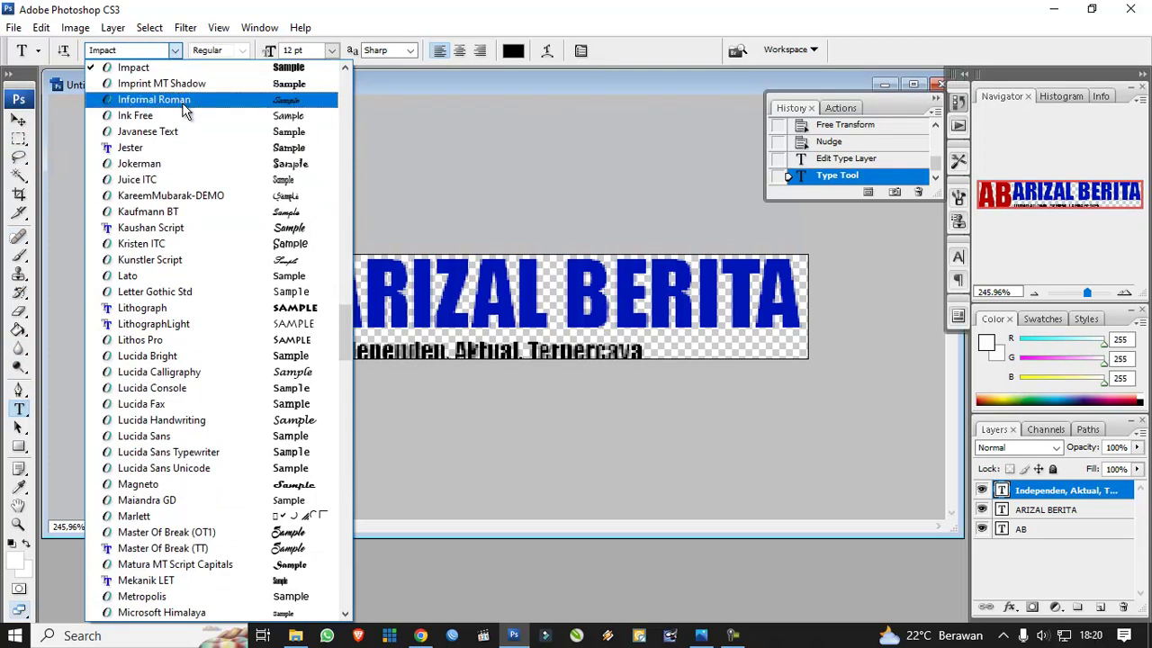
pyautogui.click(192, 135)
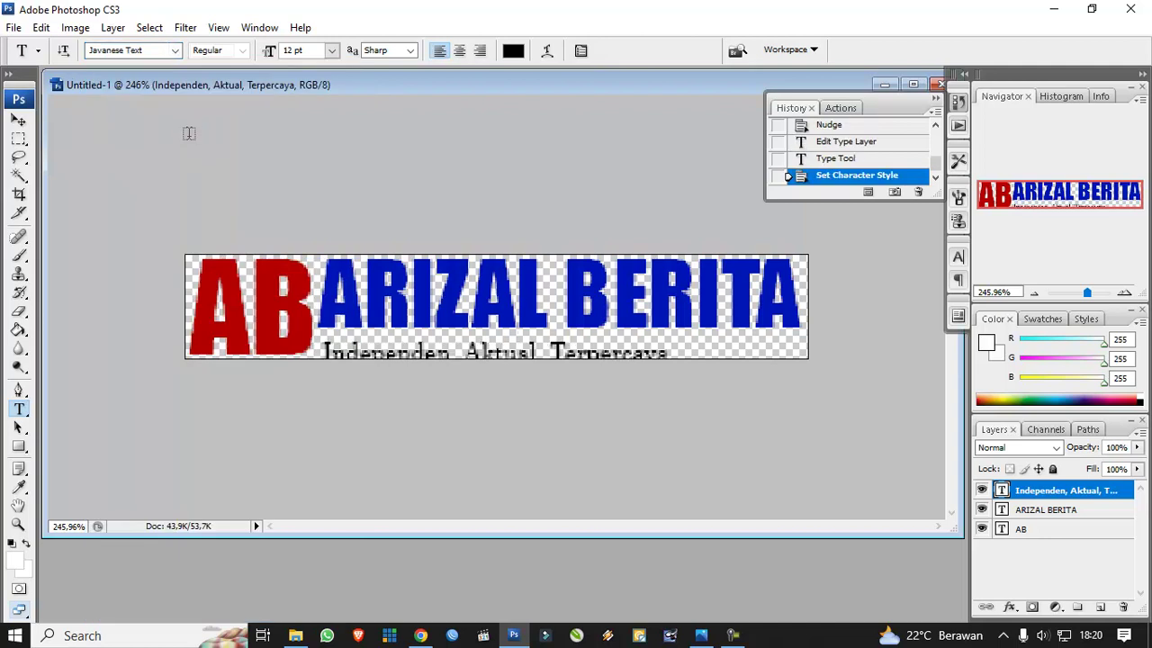
# Step: Change the tagline's font to Arial
pyautogui.click(153, 51)
pyautogui.write('aw')
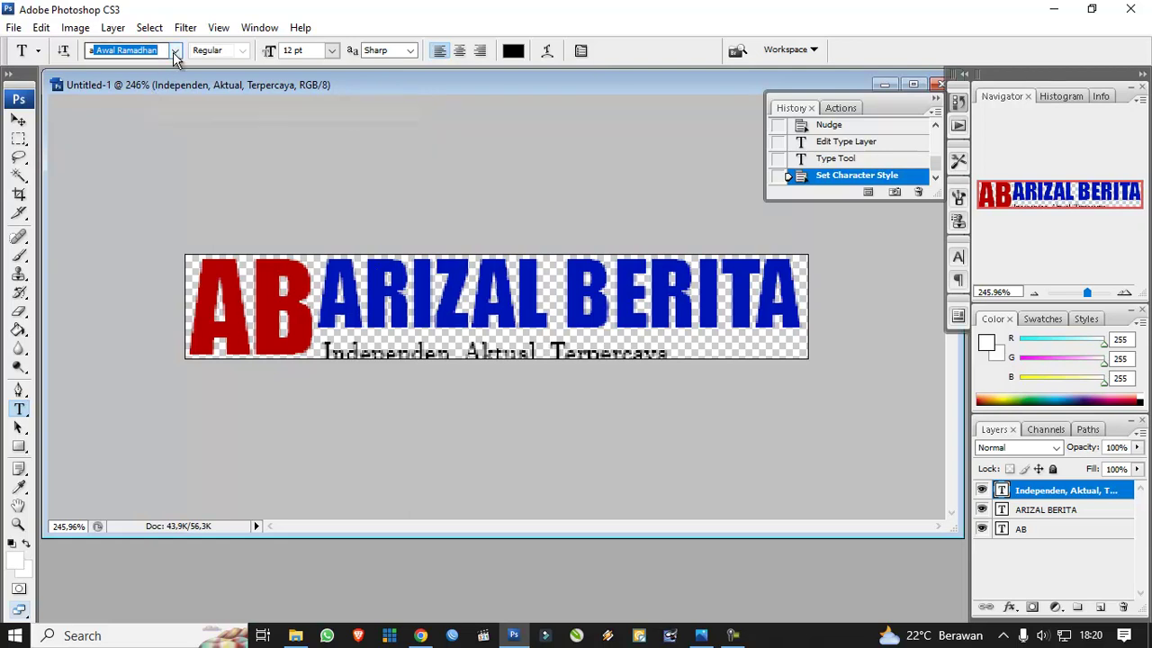
pyautogui.click(174, 50)
pyautogui.click(178, 163)
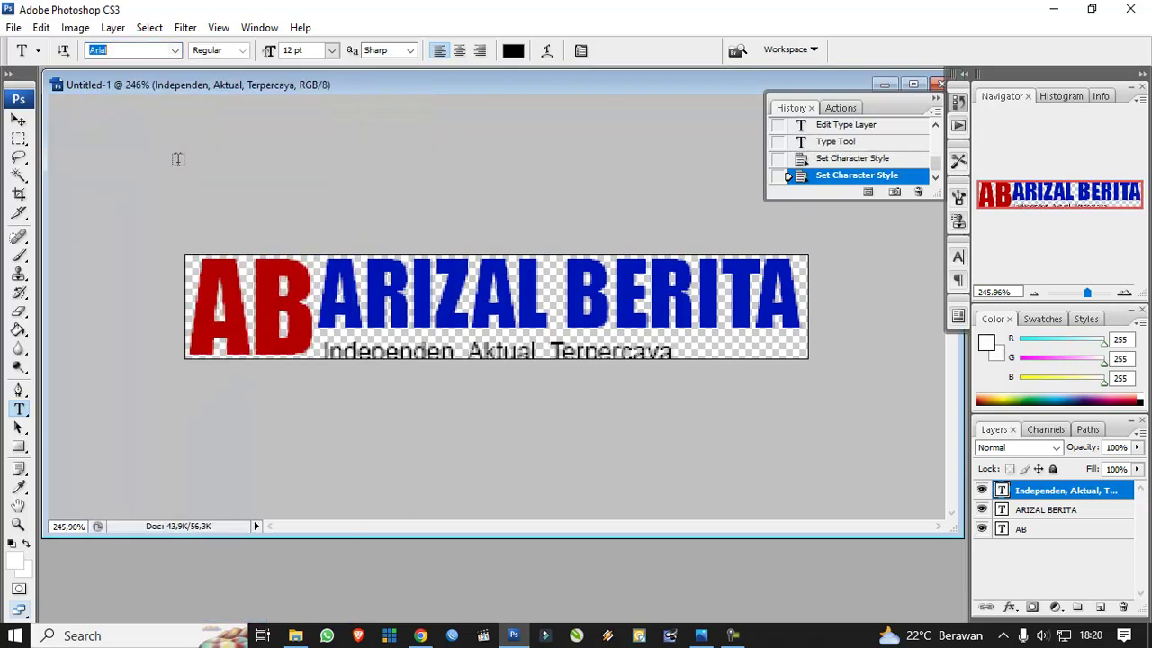
# Step: Move the tagline up and slightly left so it sits fully inside the canvas, directly under ARIZAL BERITA
pyautogui.click(18, 120)
pyautogui.moveTo(394, 349); pyautogui.dragTo(386, 339)
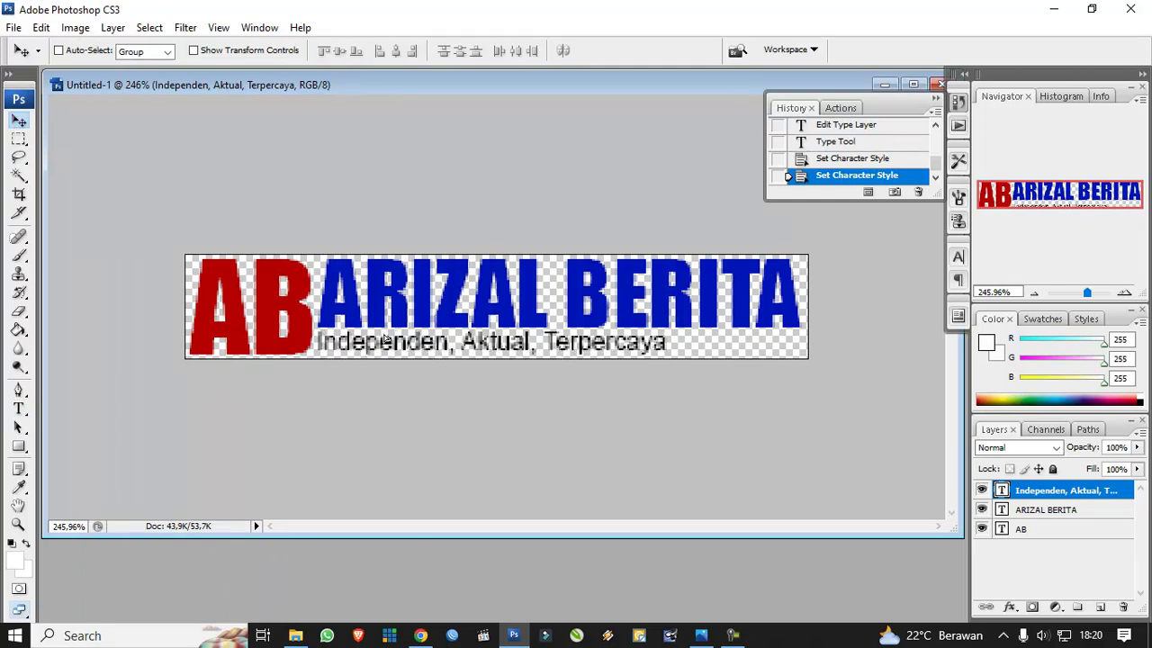
pyautogui.moveTo(385, 339); pyautogui.dragTo(390, 337)
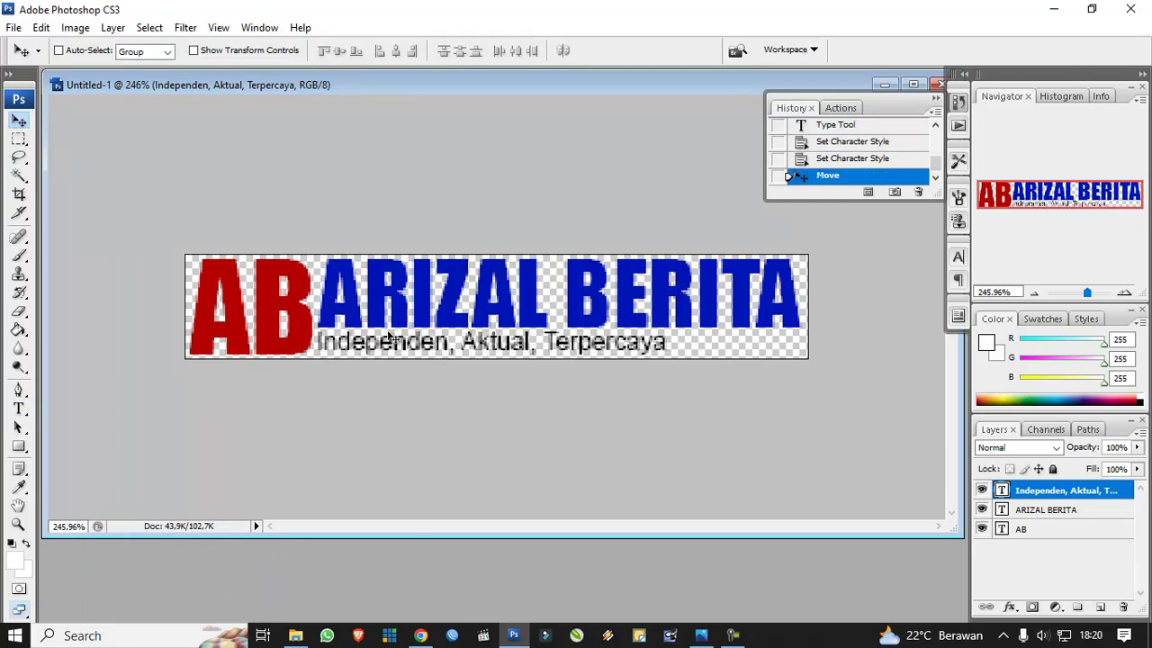
# Step: Set the tagline's font style to Bold
pyautogui.click(18, 408)
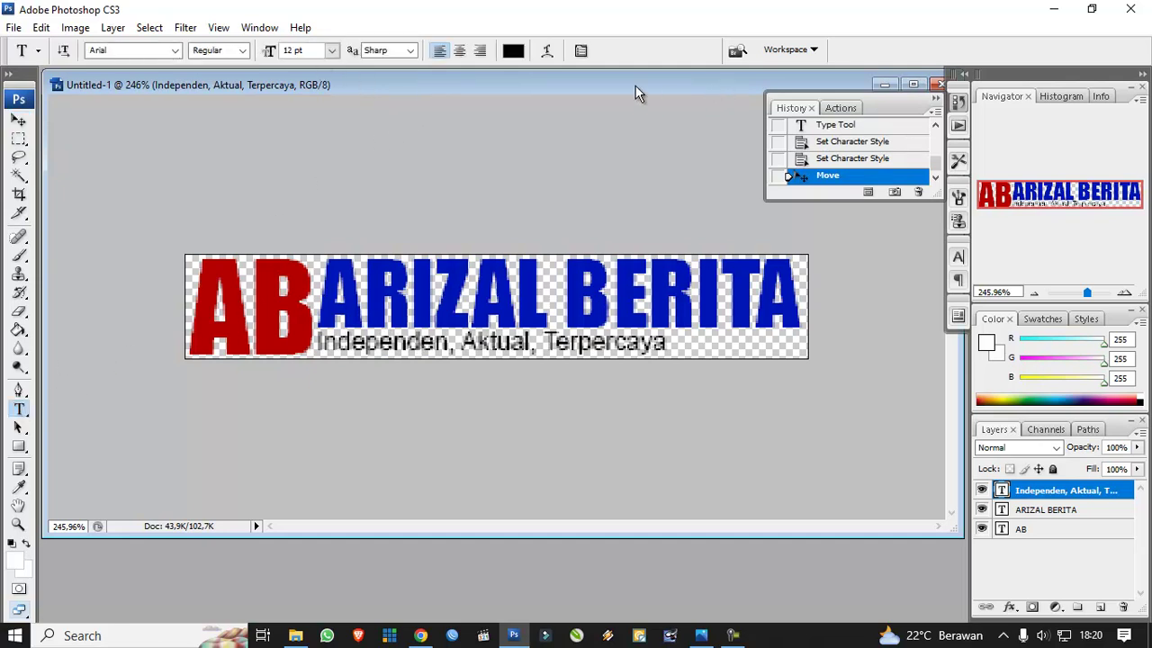
pyautogui.click(582, 51)
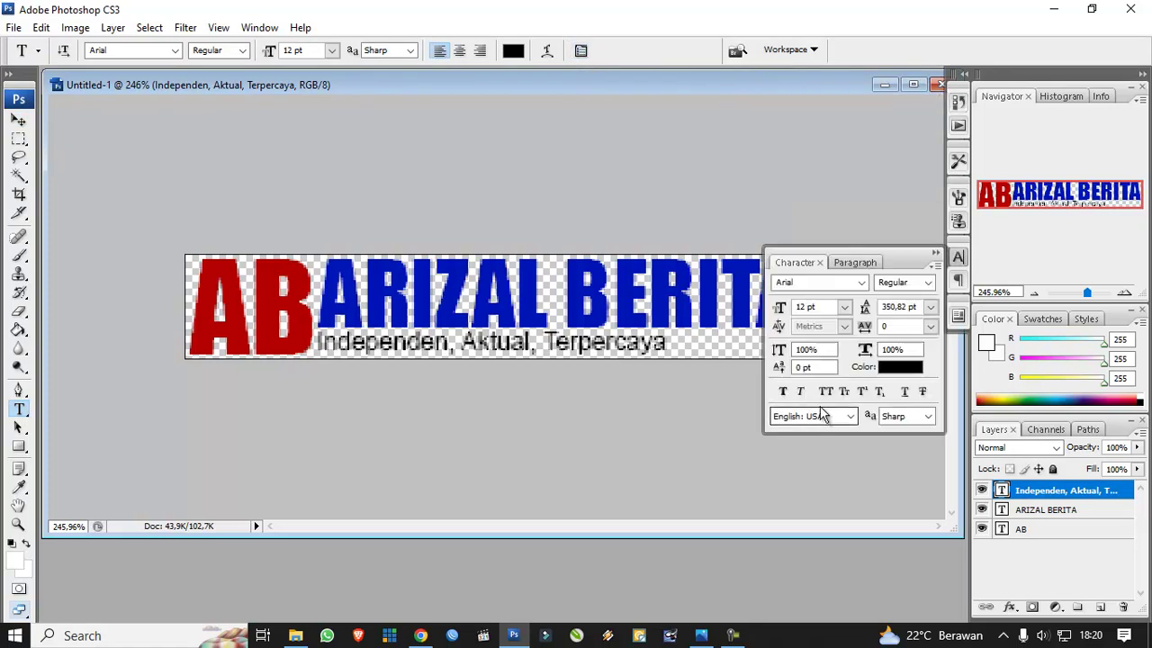
pyautogui.click(243, 50)
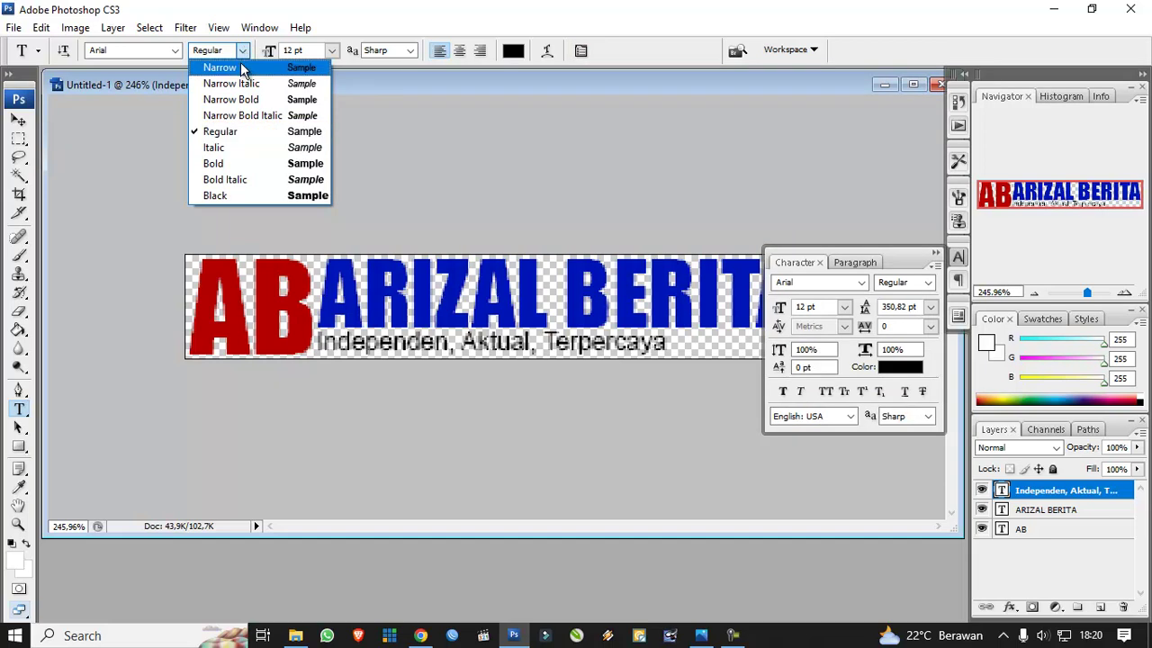
pyautogui.click(216, 163)
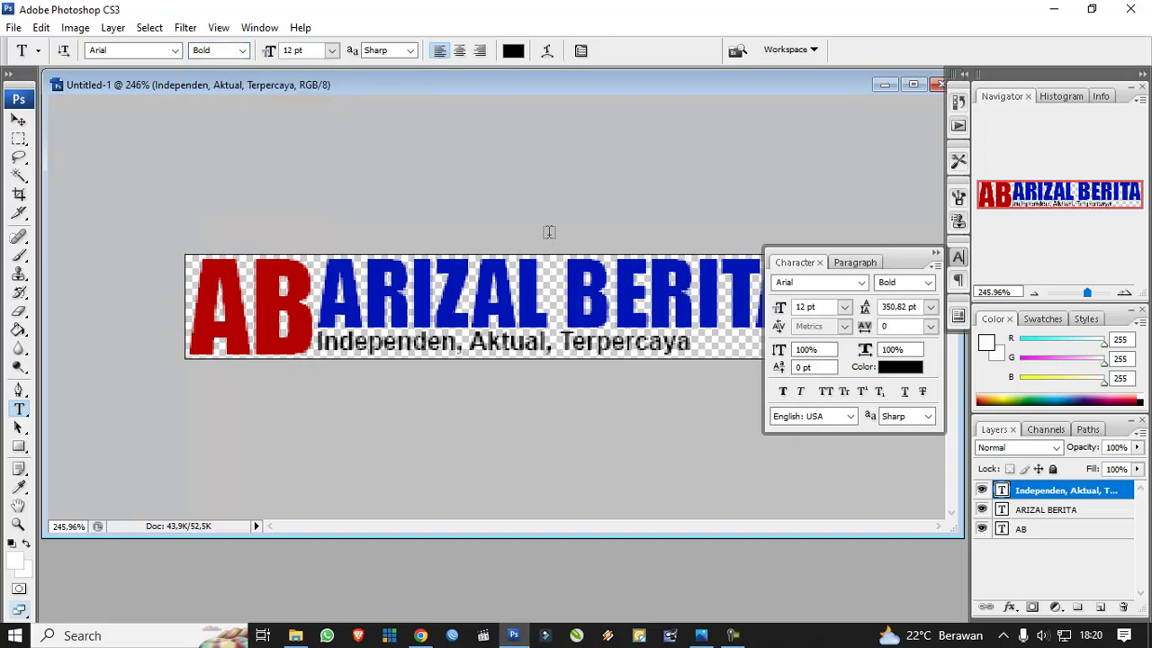
pyautogui.click(936, 253)
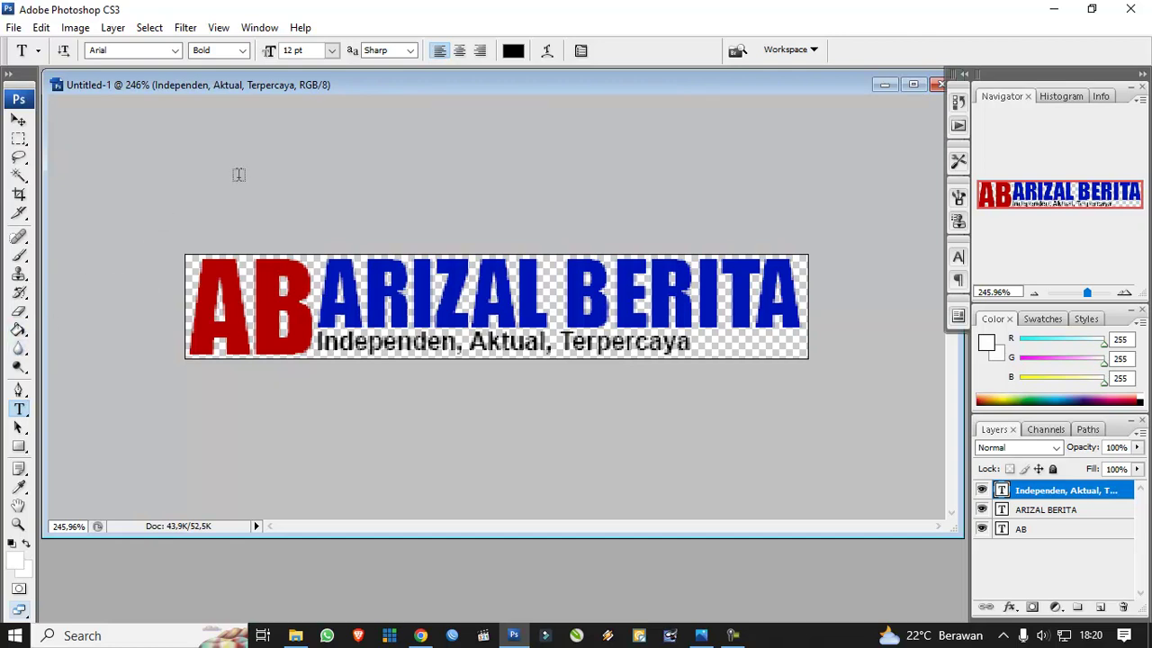
# Step: Widen the tagline's letter tracking to 50 and further to 100
pyautogui.click(580, 51)
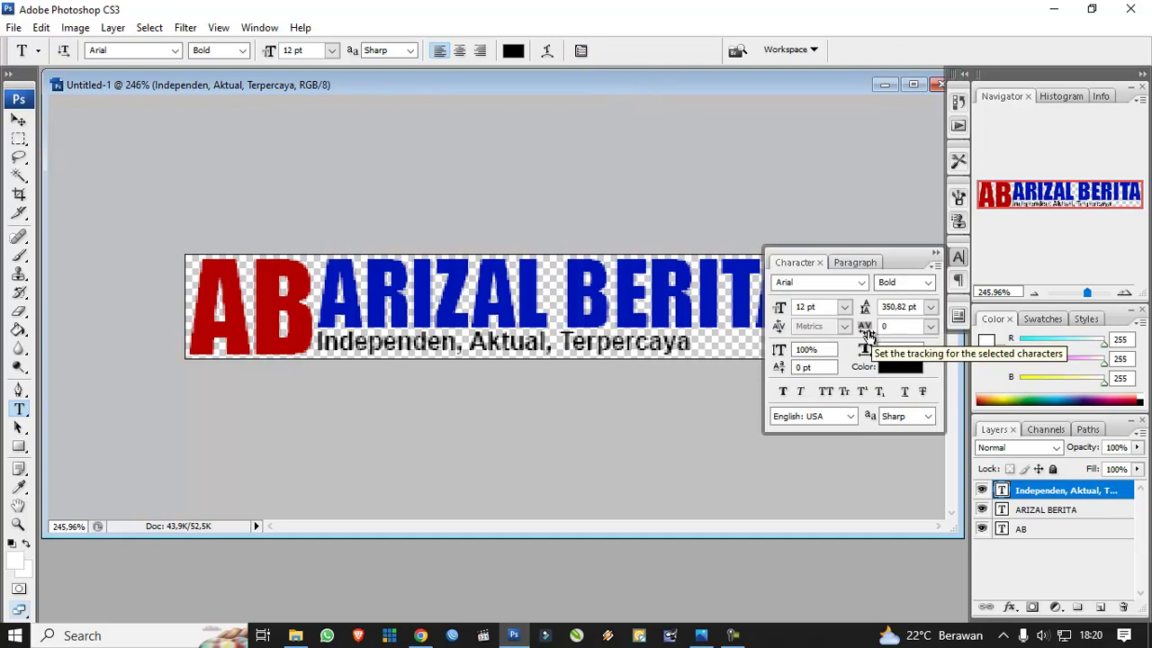
pyautogui.click(931, 327)
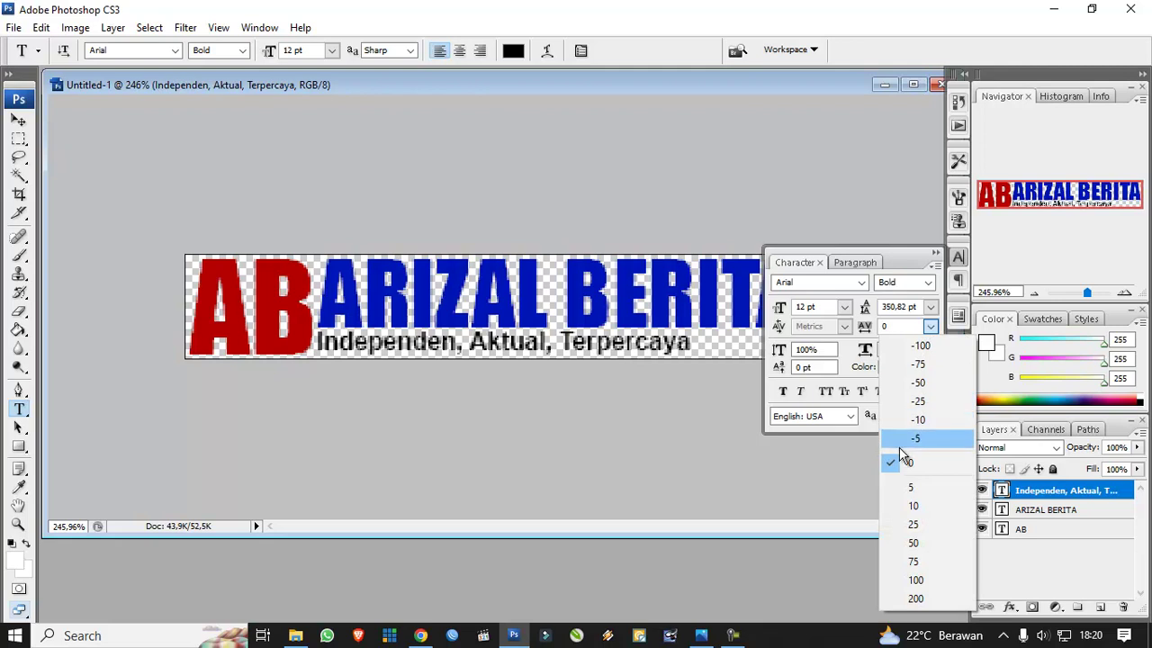
pyautogui.click(916, 544)
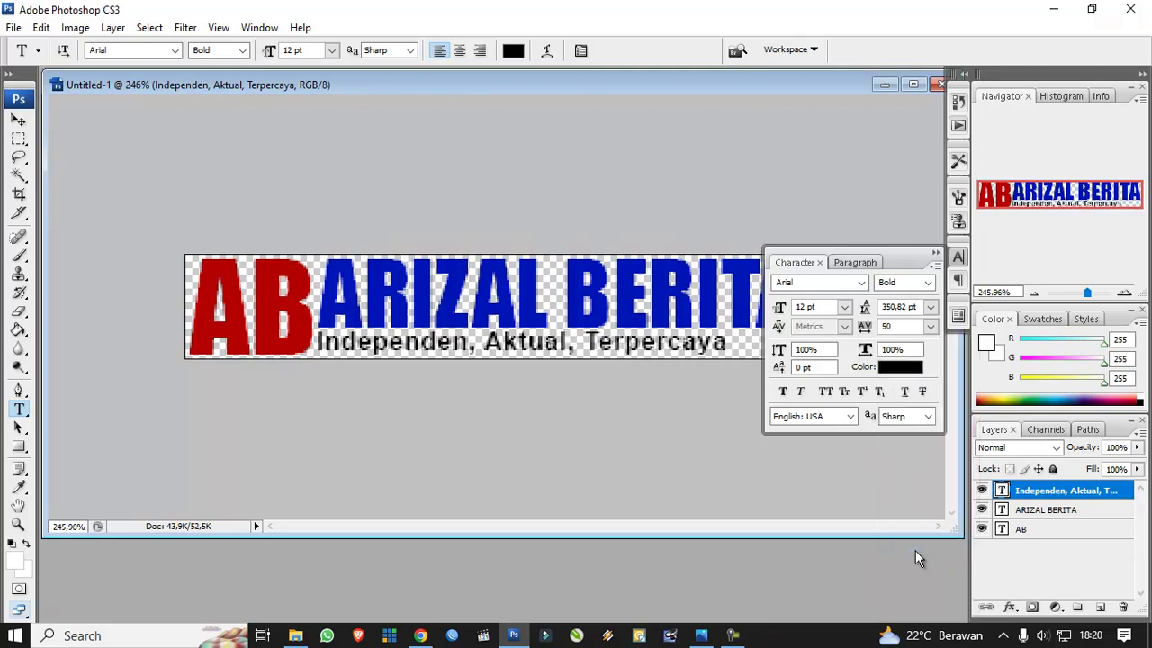
pyautogui.click(930, 326)
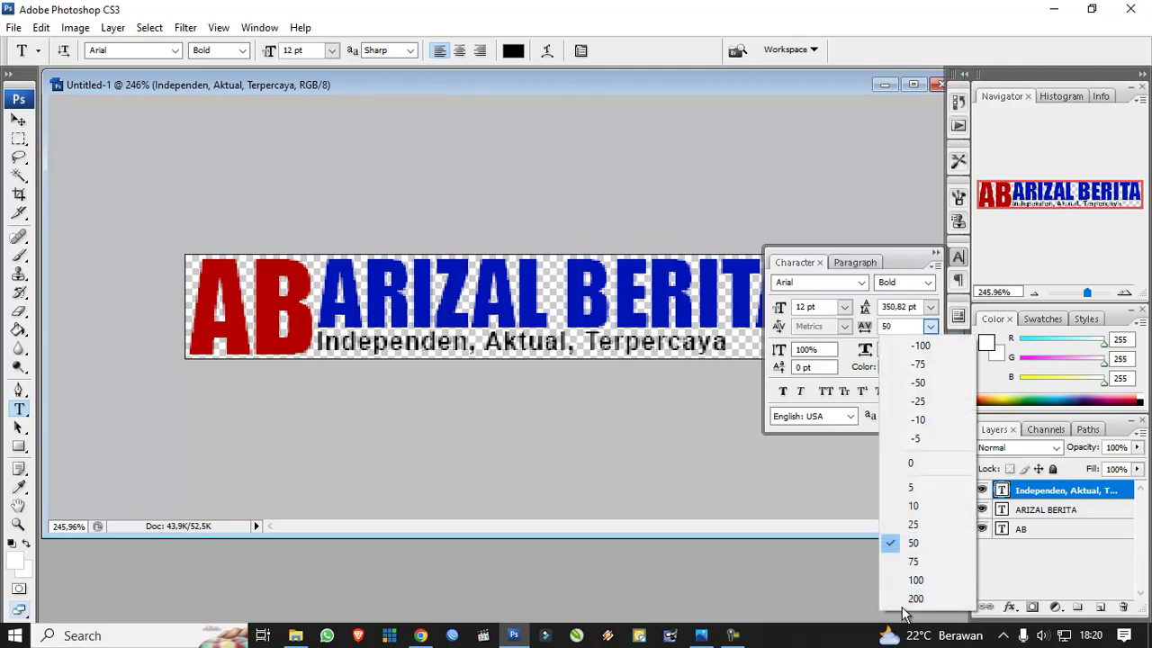
pyautogui.click(916, 581)
pyautogui.click(741, 389)
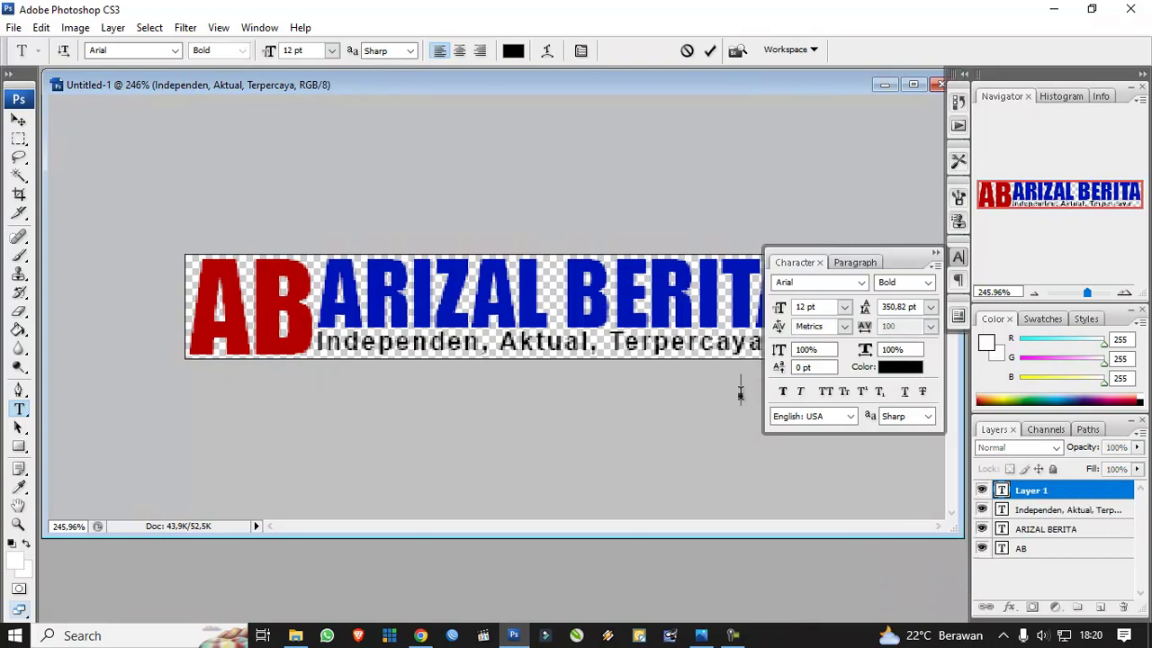
pyautogui.click(19, 119)
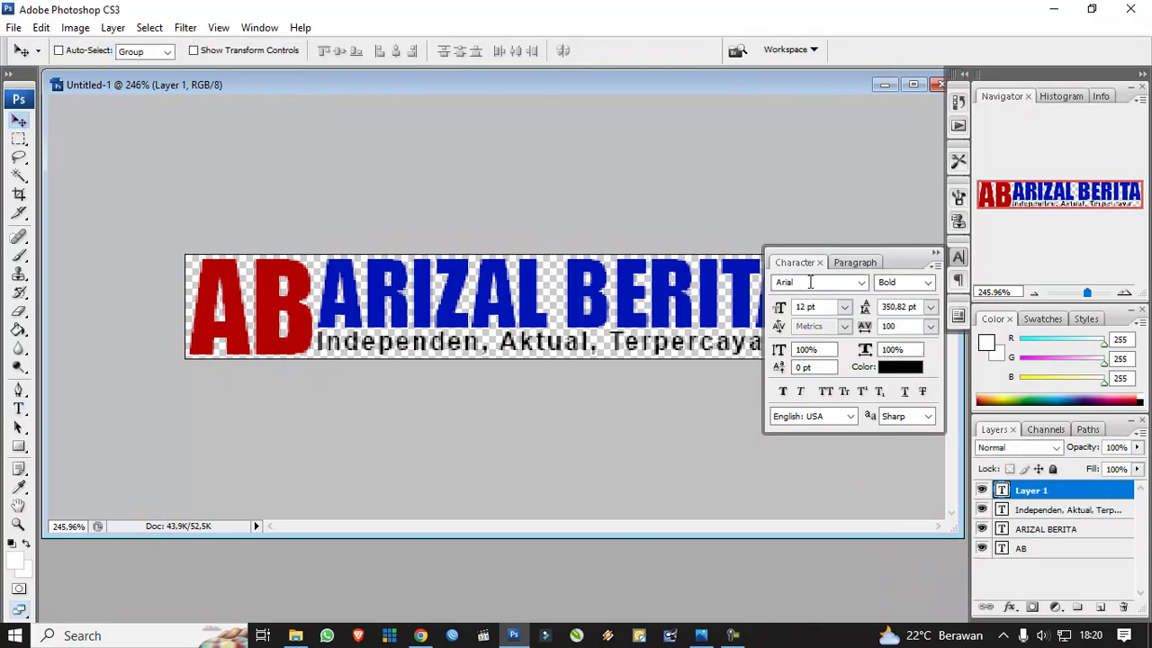
pyautogui.click(934, 257)
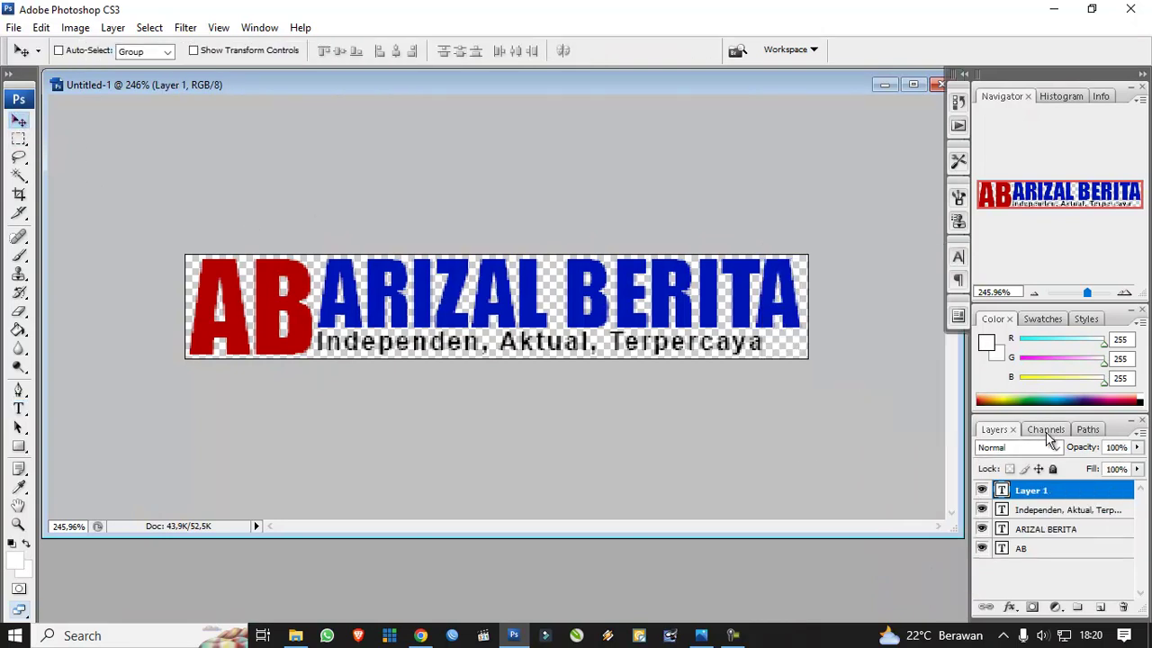
pyautogui.rightClick(1060, 491)
pyautogui.click(931, 74)
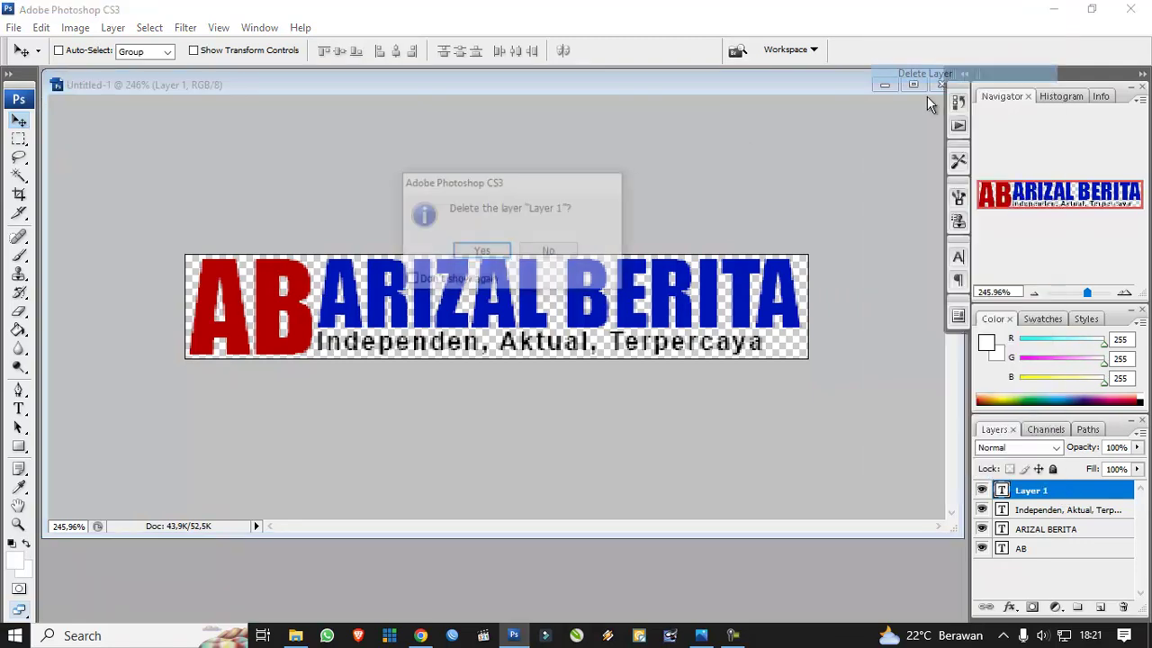
pyautogui.click(483, 250)
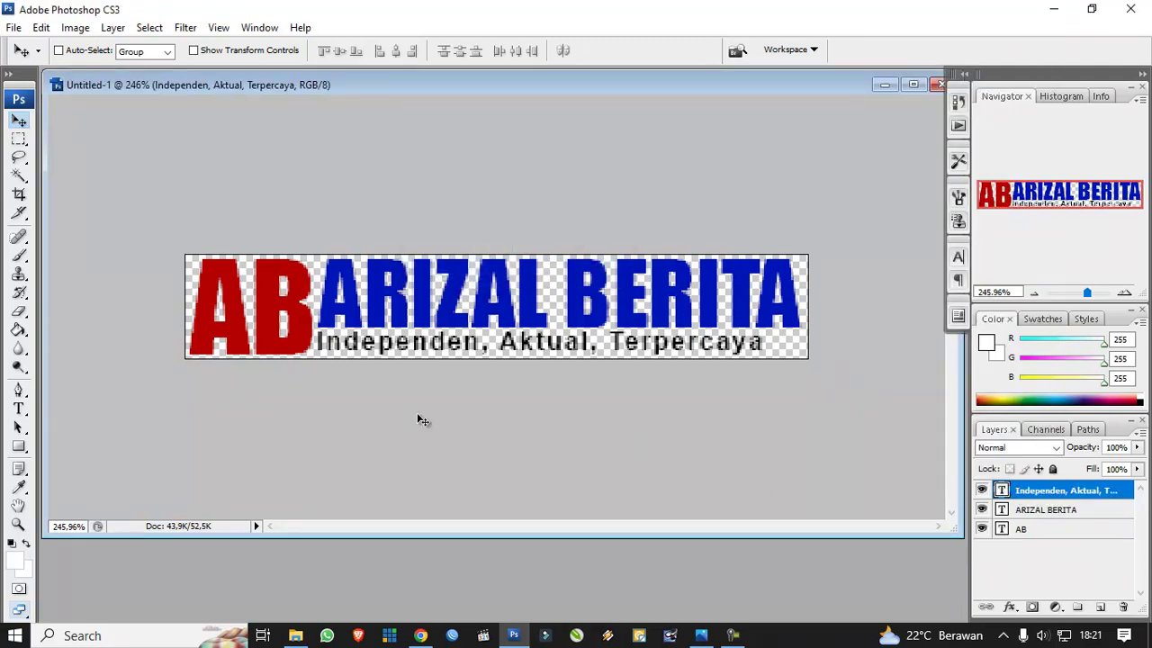
# Step: Set the tagline's letter tracking to 150 so it spans the width of ARIZAL BERITA
pyautogui.click(18, 409)
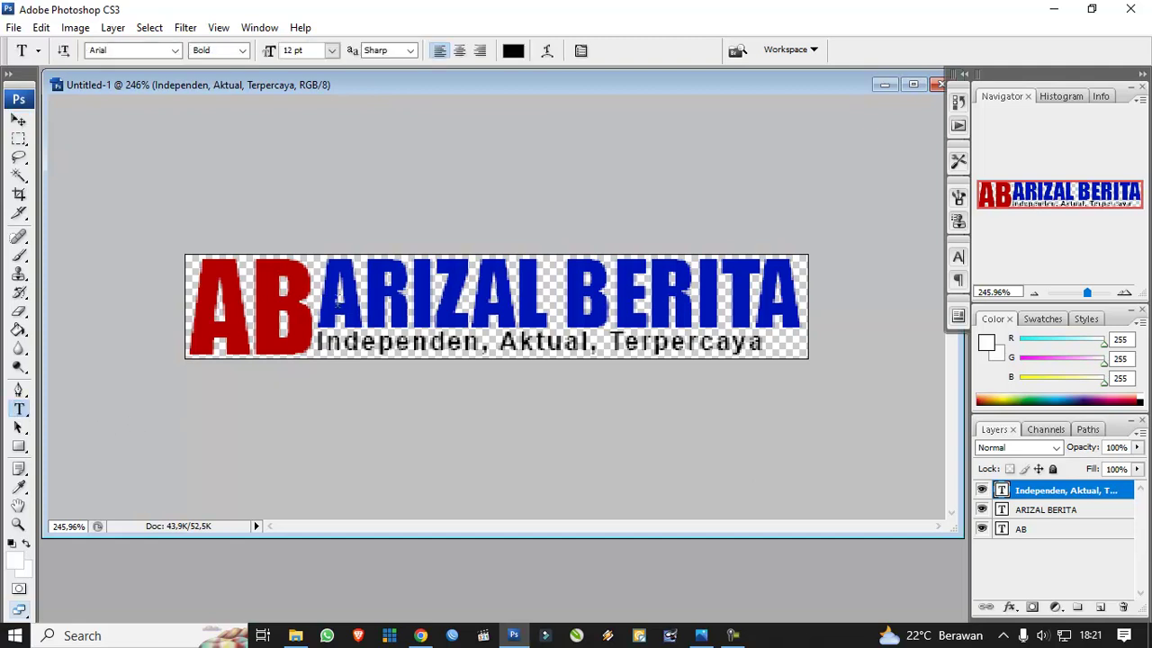
pyautogui.click(581, 51)
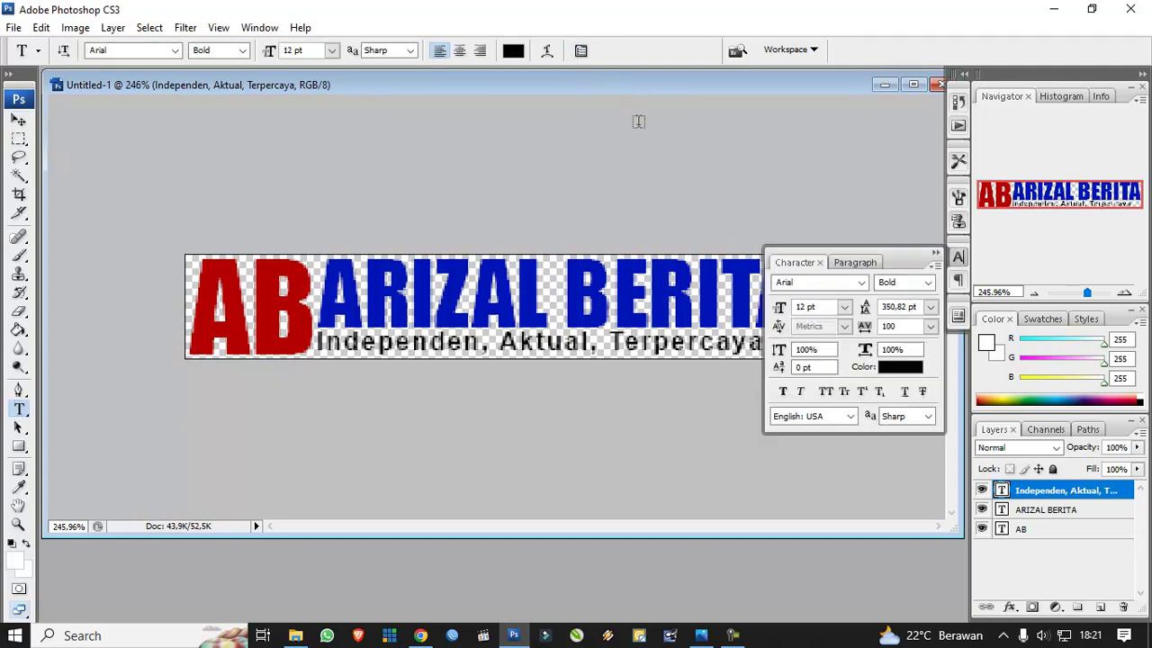
pyautogui.click(931, 326)
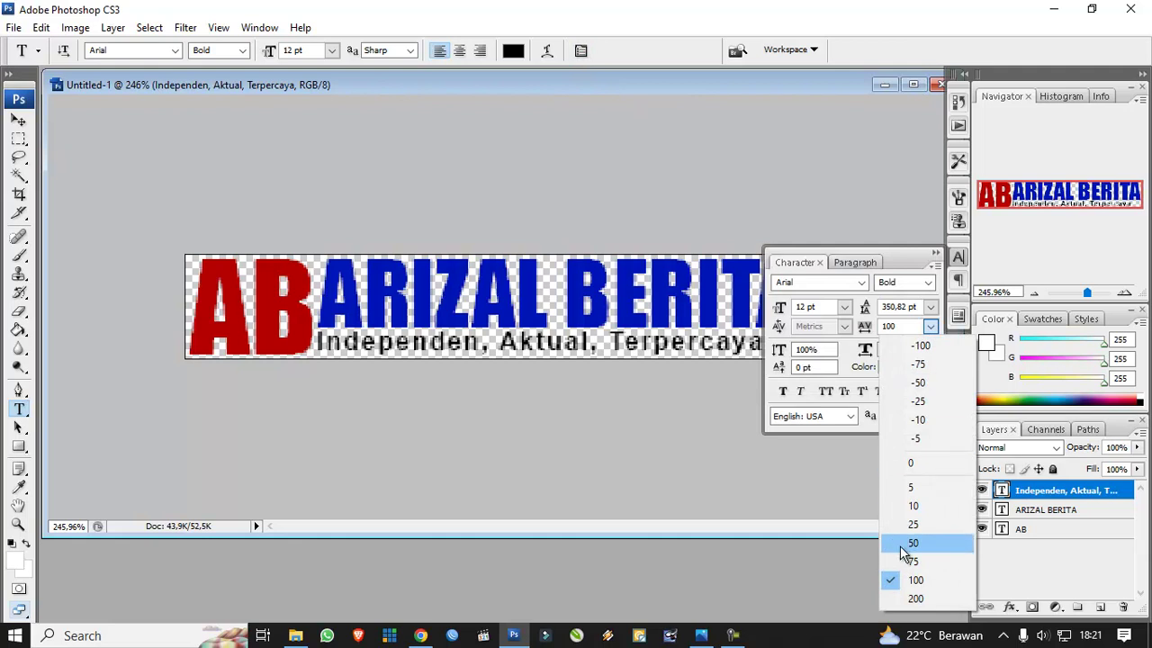
pyautogui.click(909, 329)
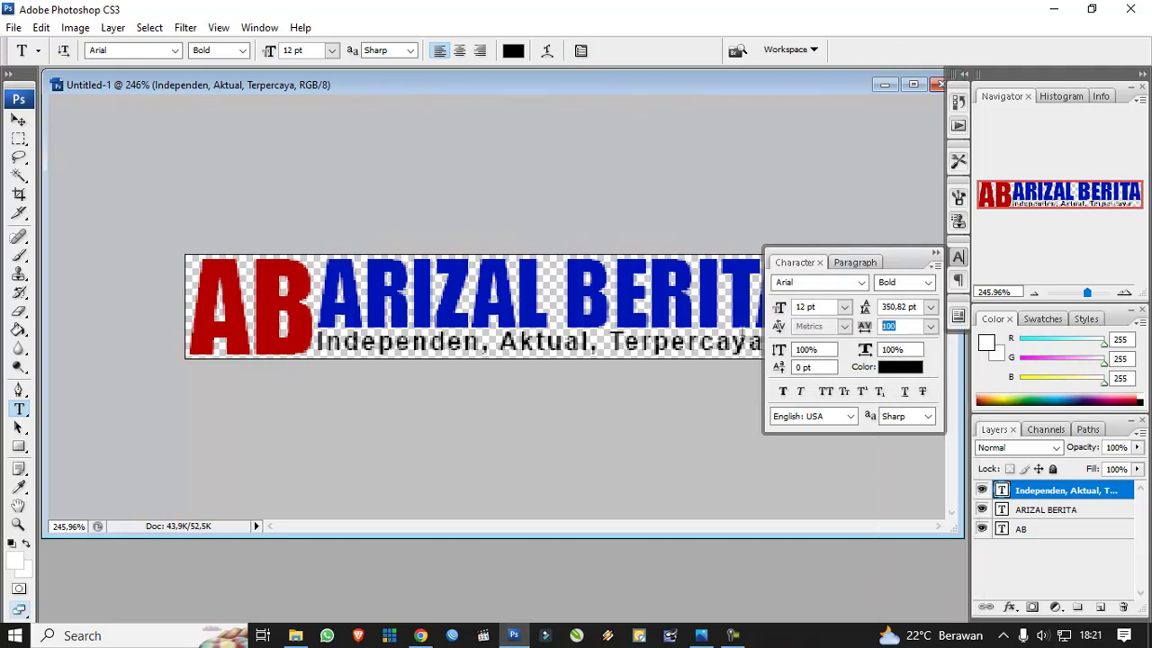
pyautogui.write('150')
pyautogui.press('Return')
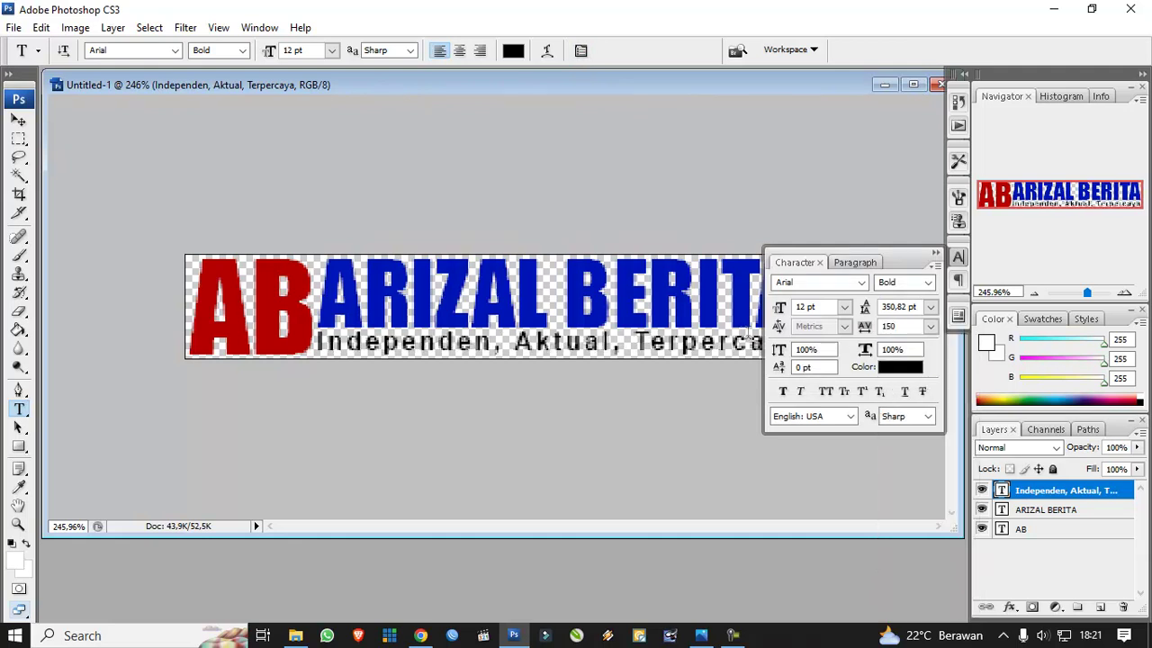
pyautogui.click(936, 253)
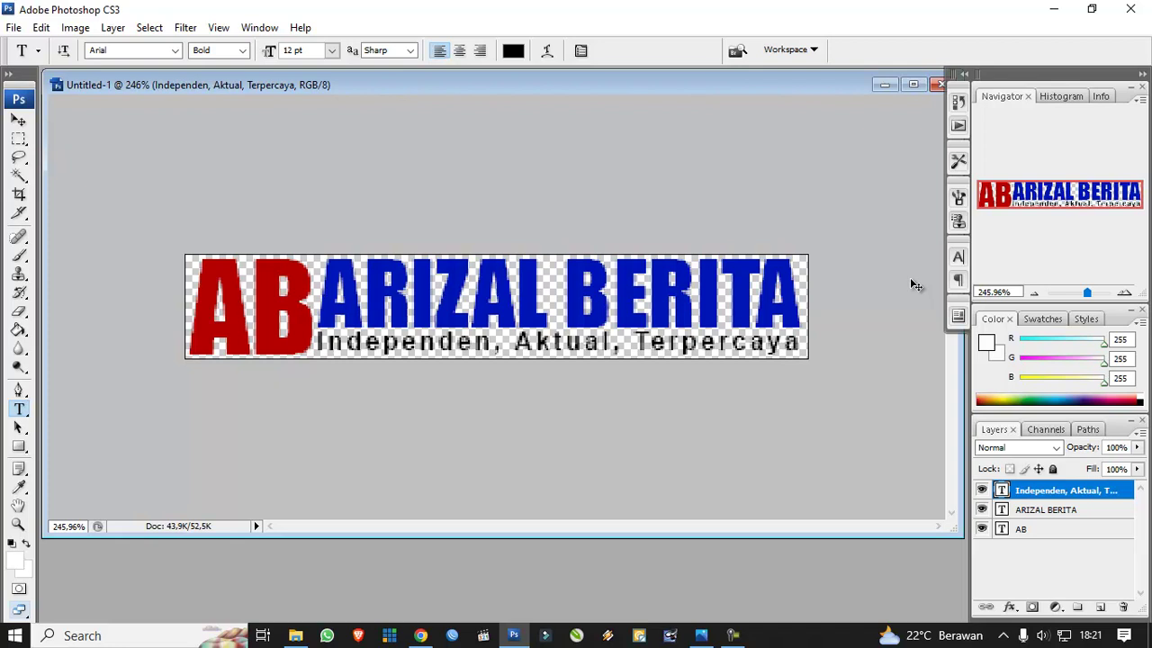
# Step: Save the logo as a PSD named logo portal berita on drive D, keeping Maximize Compatibility on
pyautogui.hotkey('ctrl', 's')
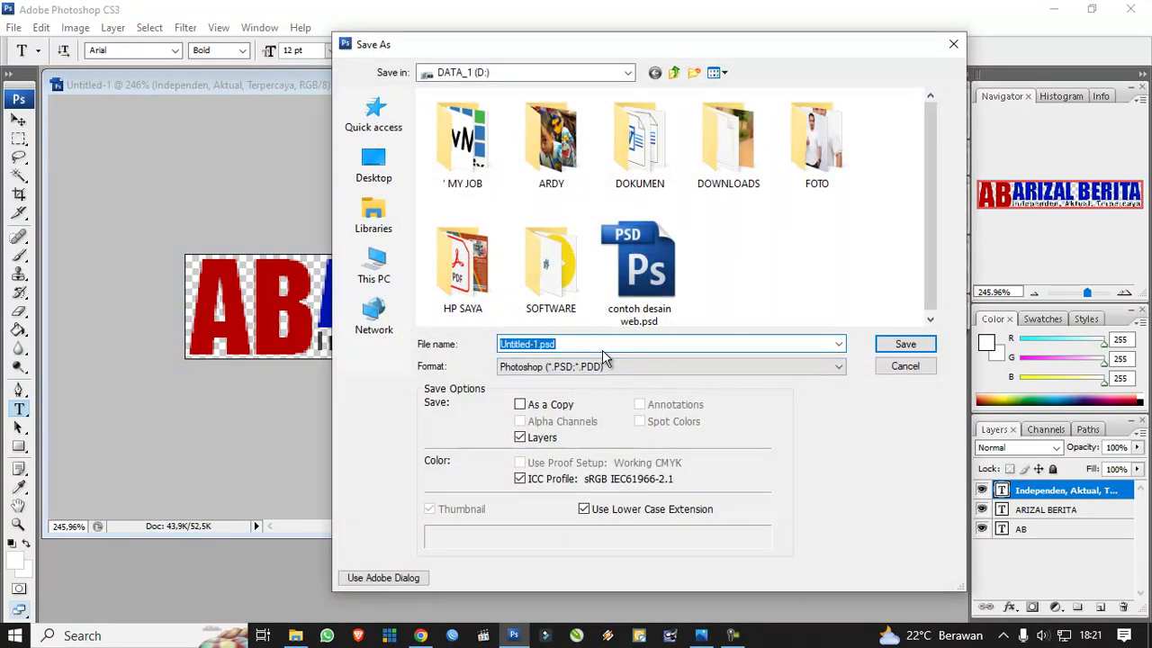
pyautogui.write('logo ')
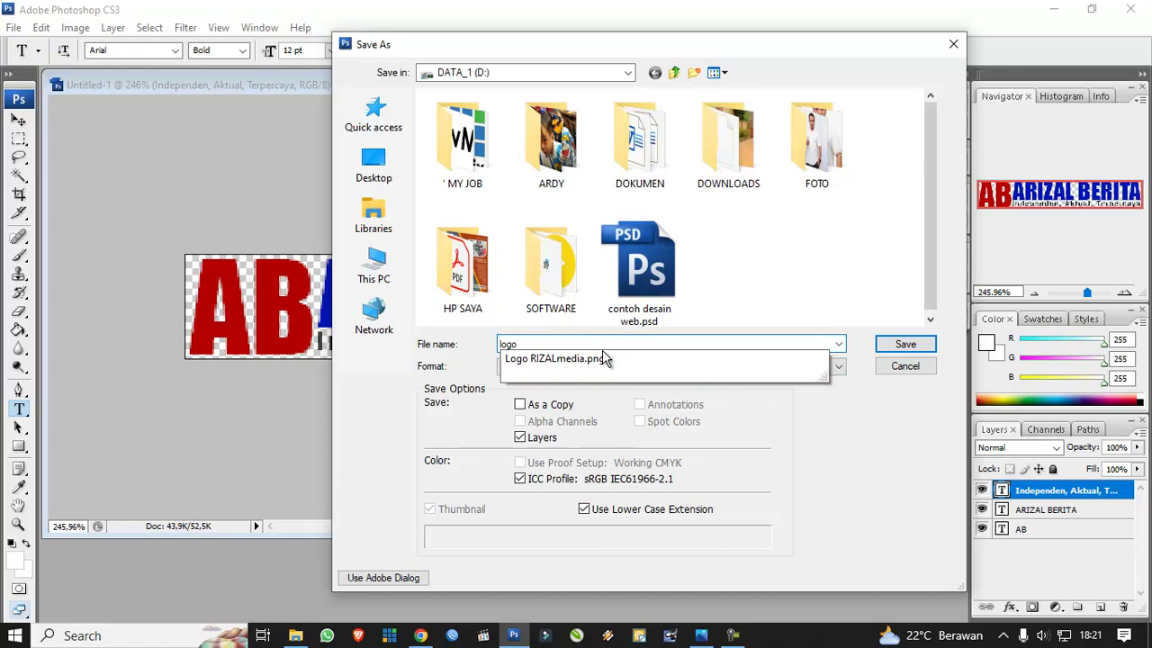
pyautogui.write('portal ')
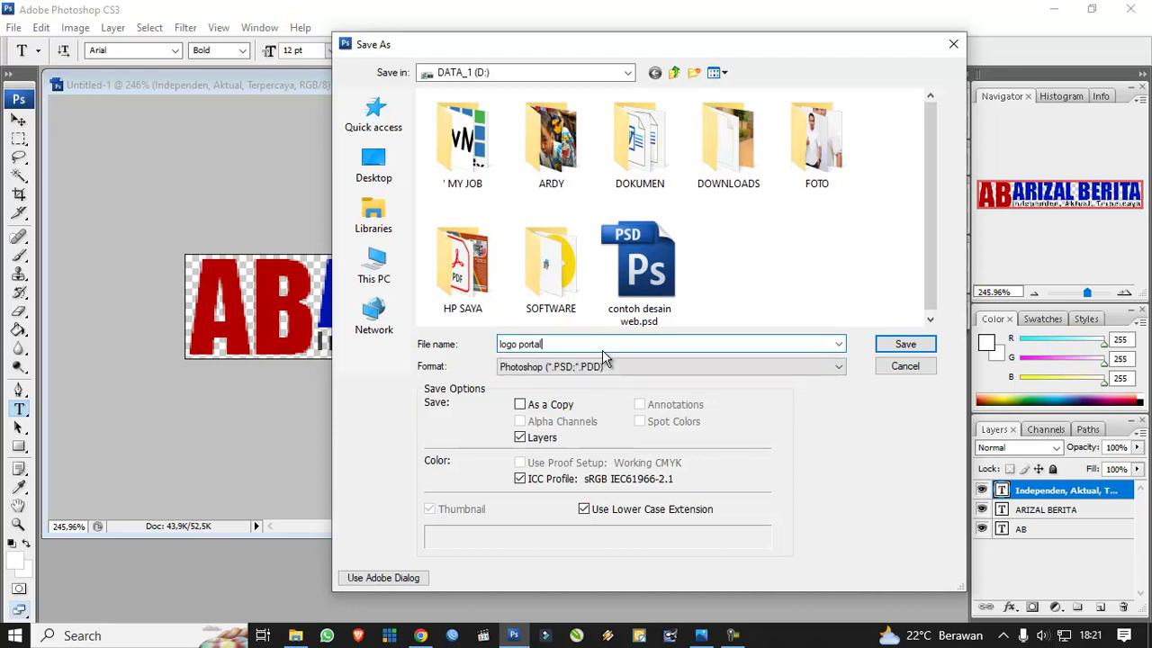
pyautogui.write('berita')
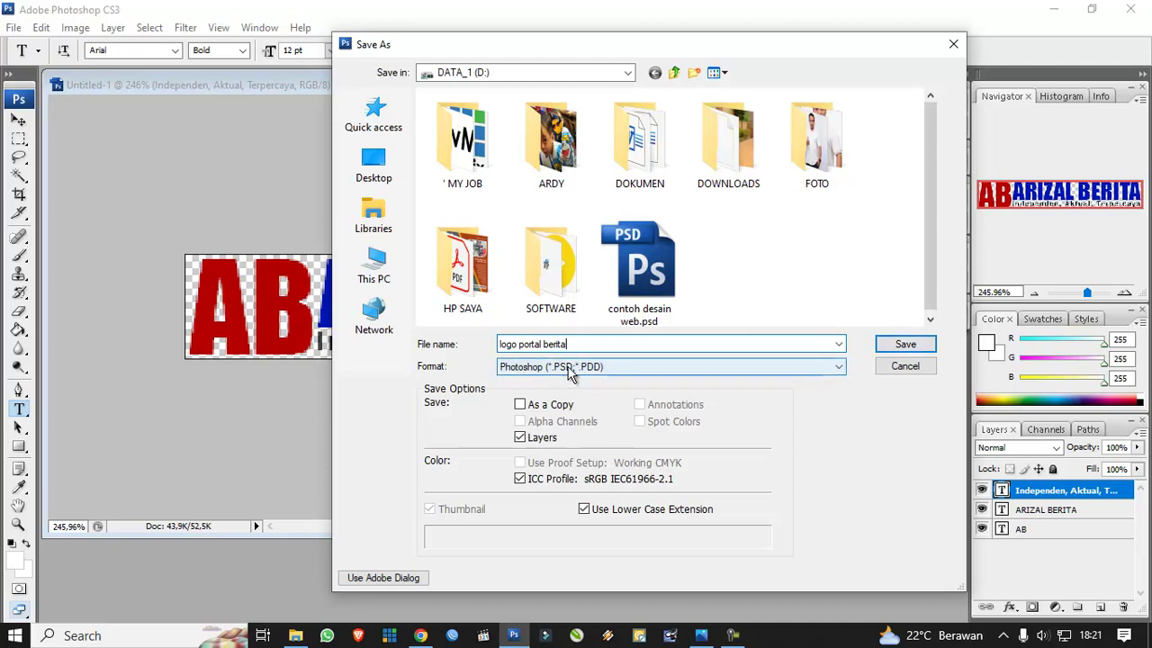
pyautogui.click(882, 351)
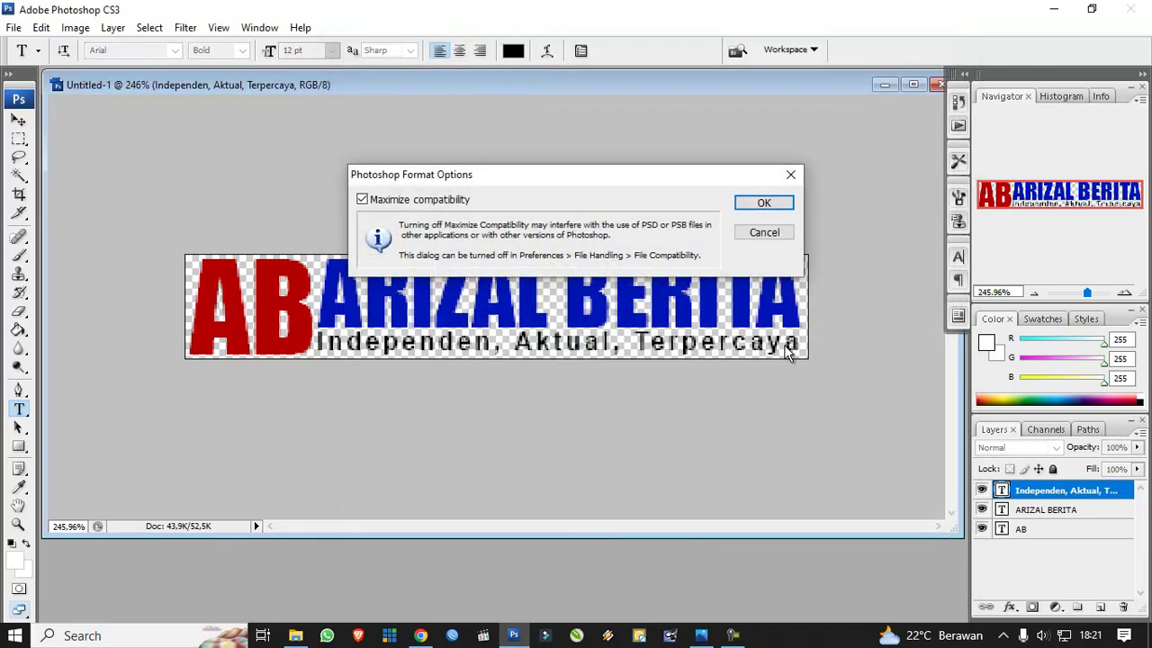
pyautogui.click(764, 206)
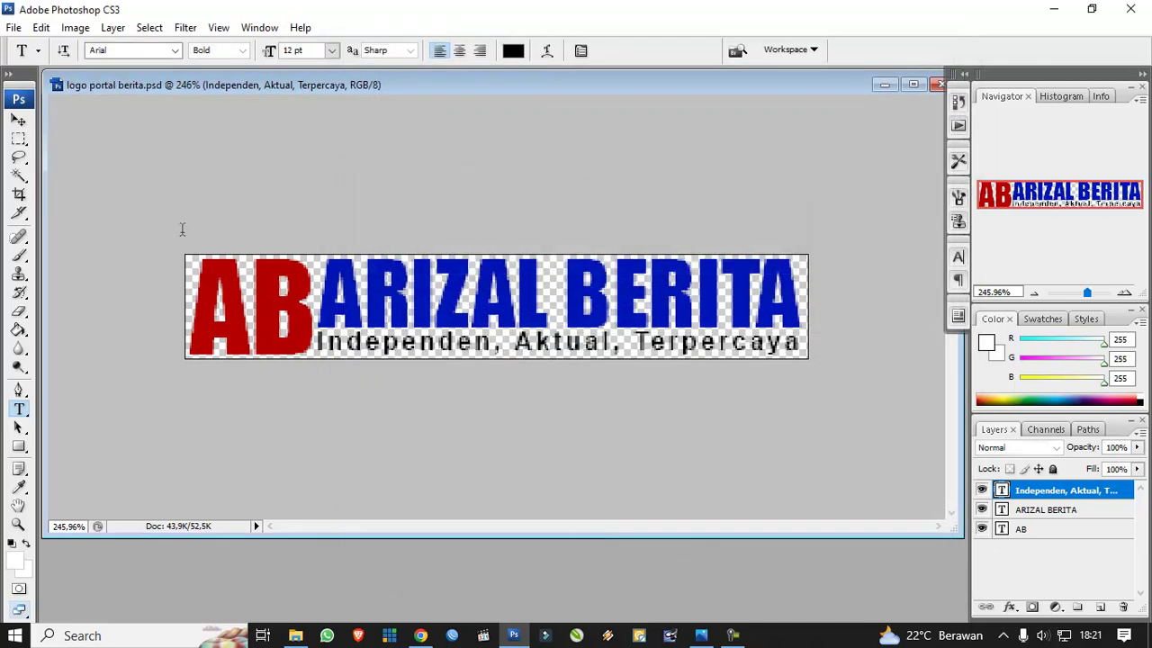
# Step: Save a PNG version of the logo as logo portal berita copy.png on drive D
pyautogui.click(13, 27)
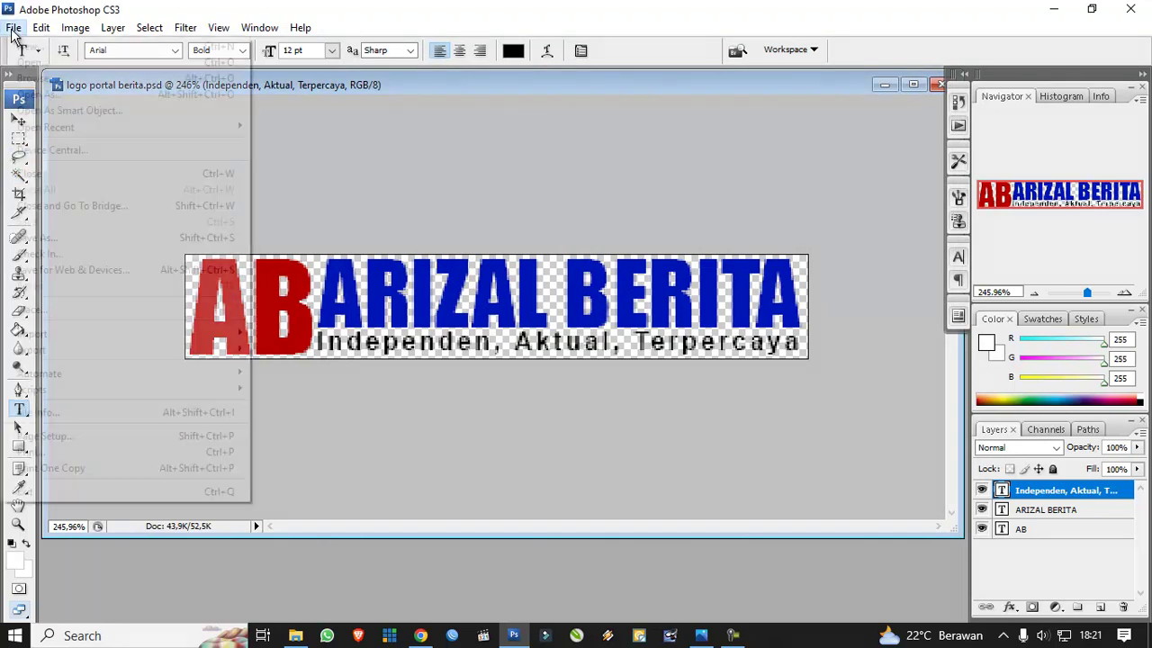
pyautogui.click(24, 240)
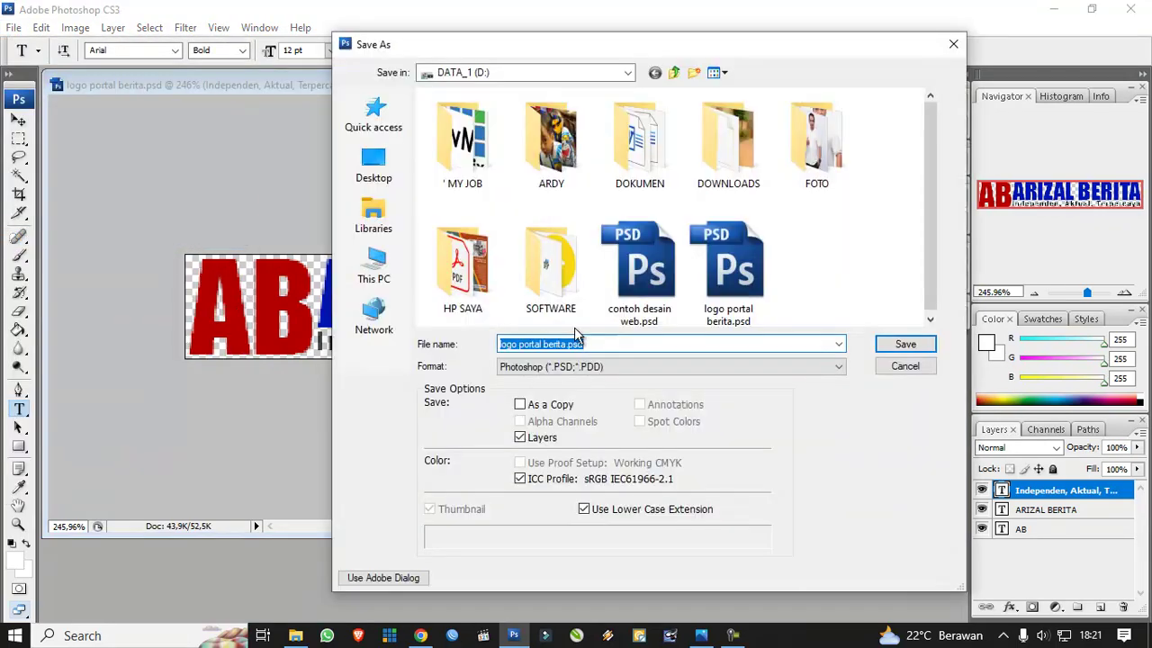
pyautogui.click(589, 368)
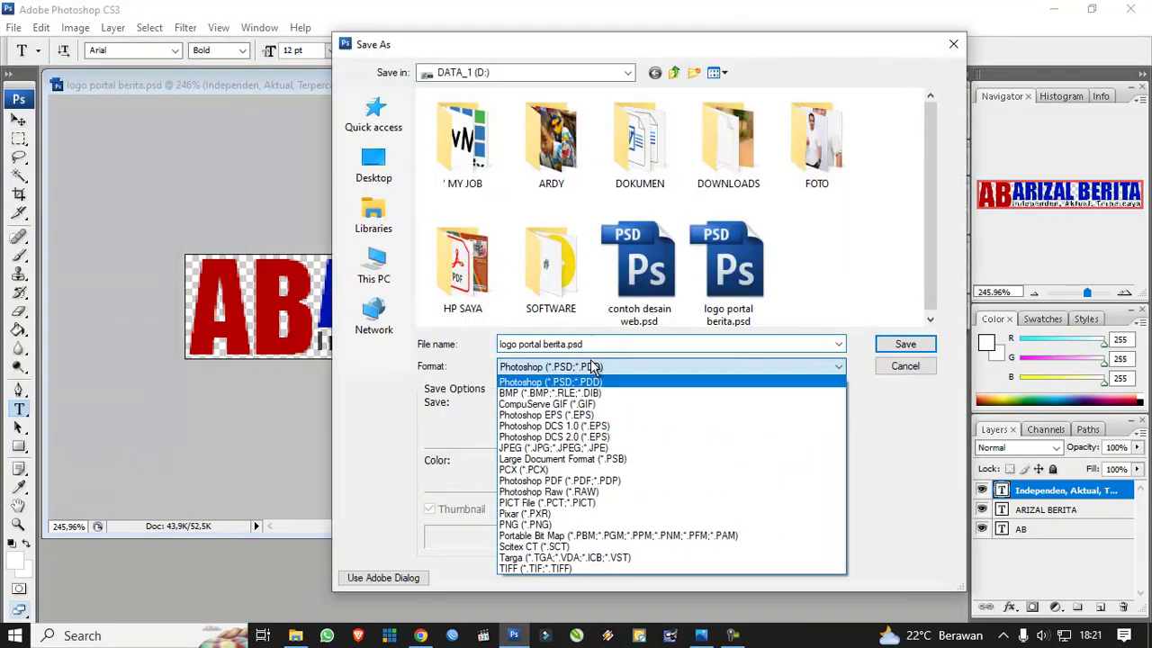
pyautogui.click(568, 524)
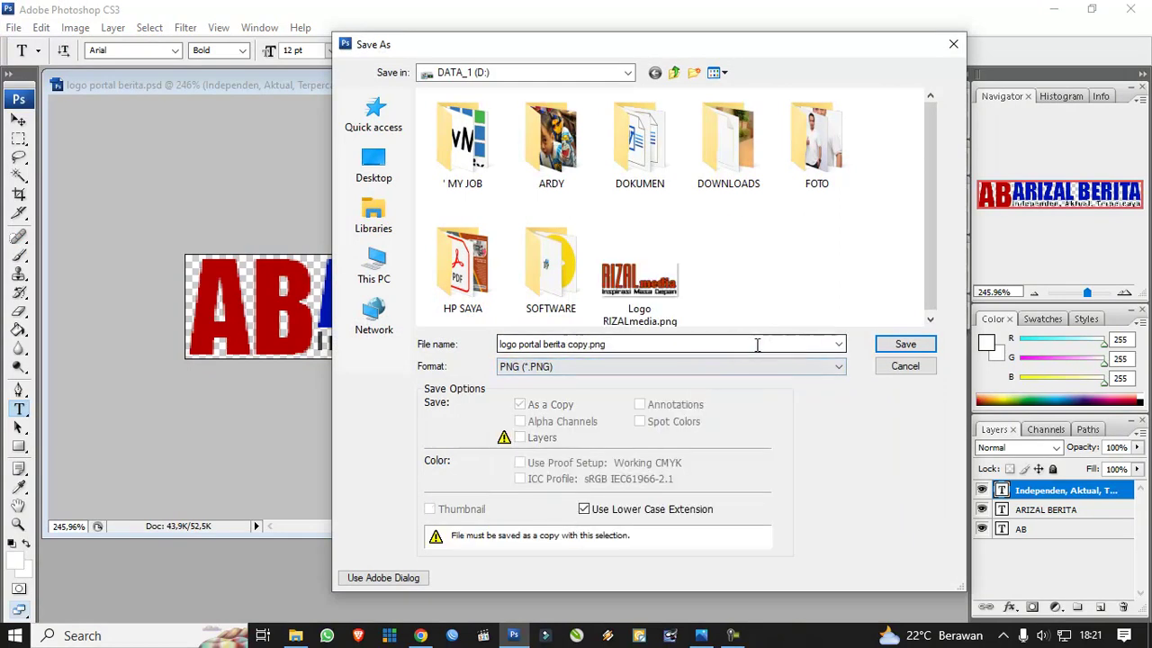
pyautogui.click(888, 350)
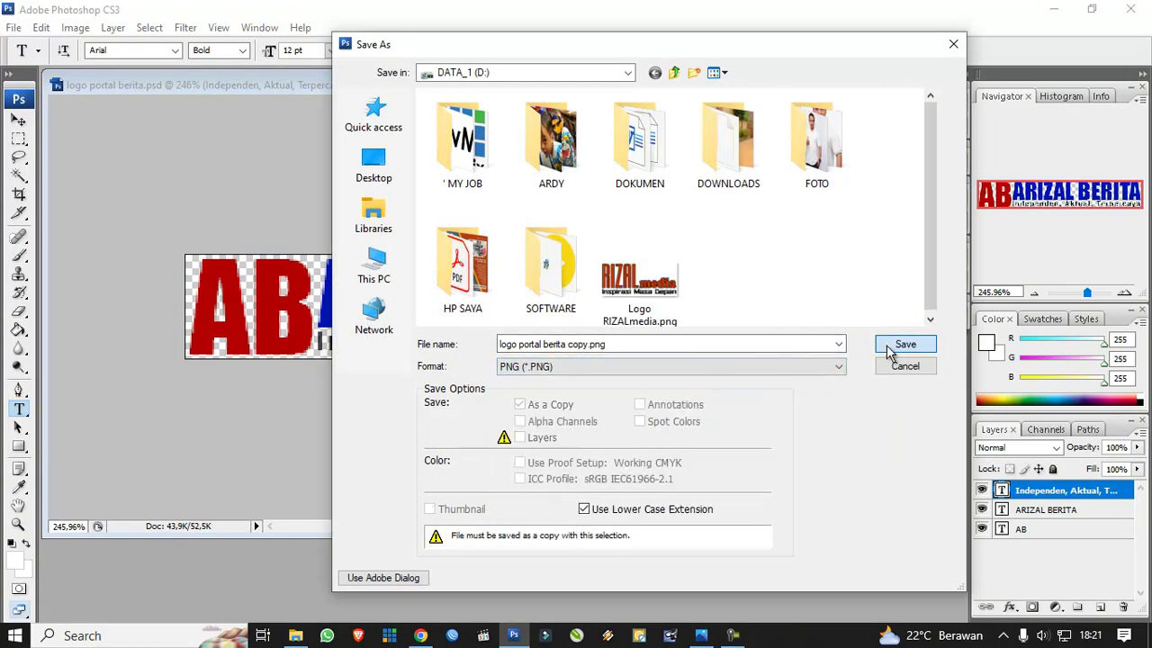
pyautogui.click(630, 306)
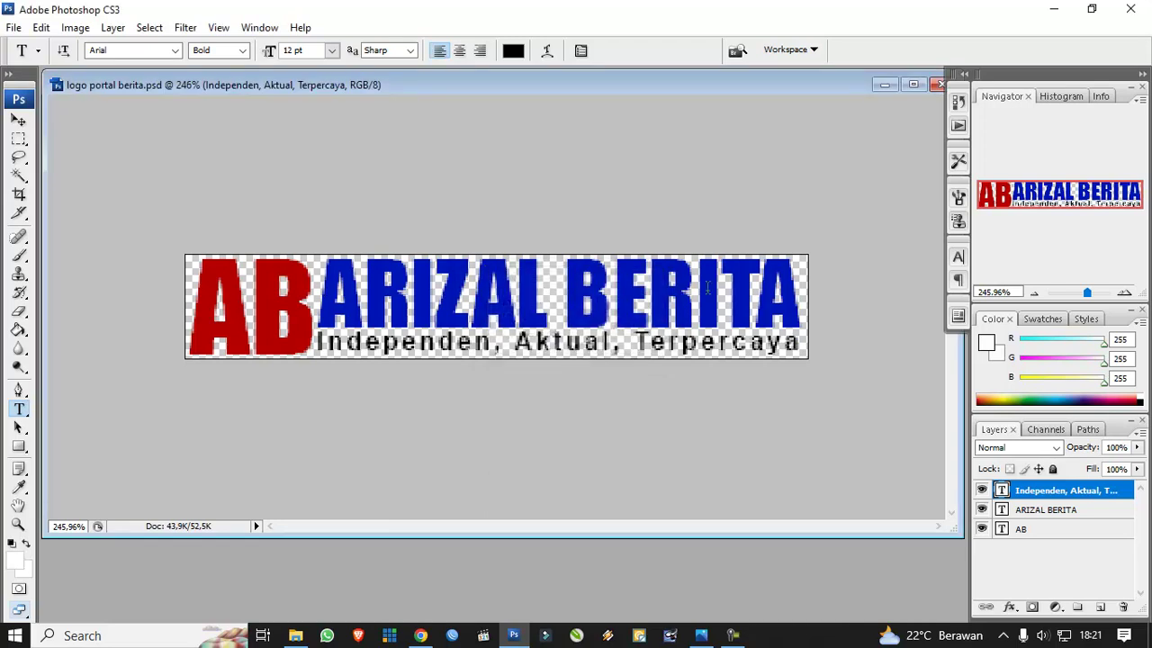
# Step: Switch to Chrome and open the Arizal Berita (Header) gadget's settings in the Blogger layout
pyautogui.click(1054, 10)
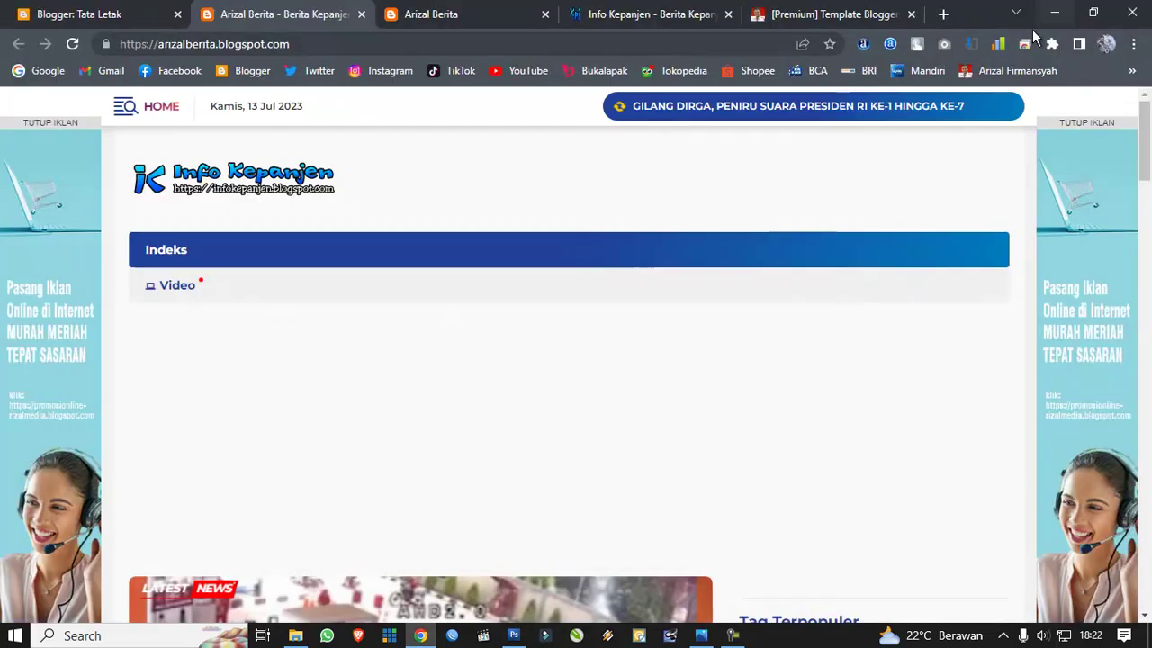
pyautogui.click(99, 11)
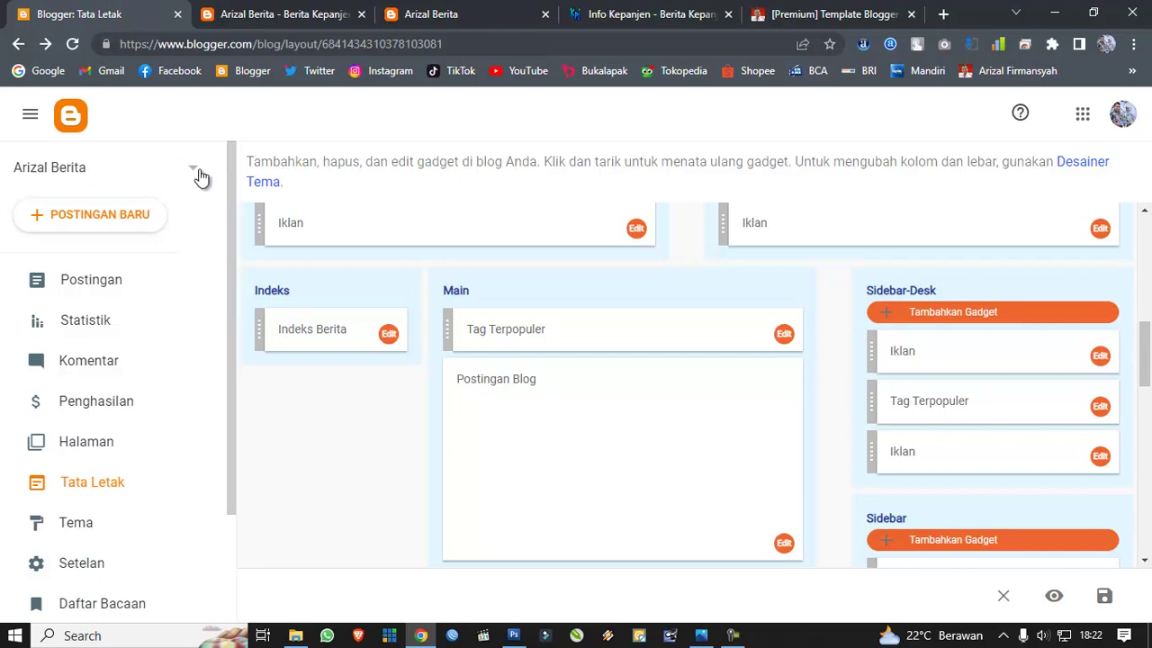
pyautogui.scroll(5, 323, 322)
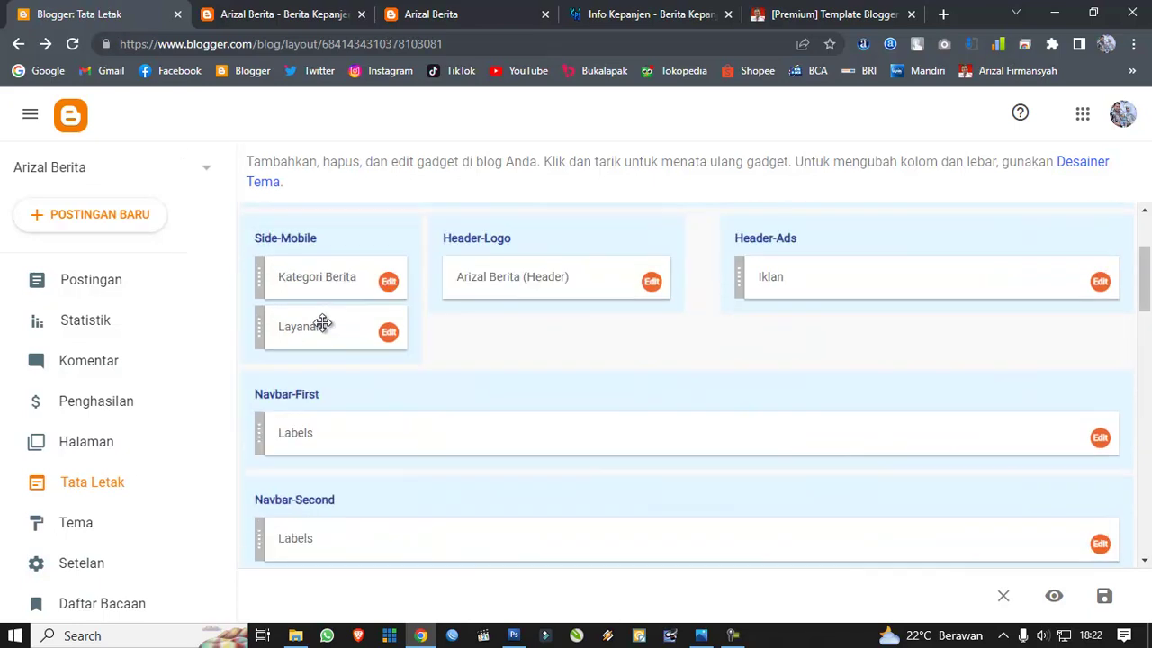
pyautogui.scroll(2, 323, 322)
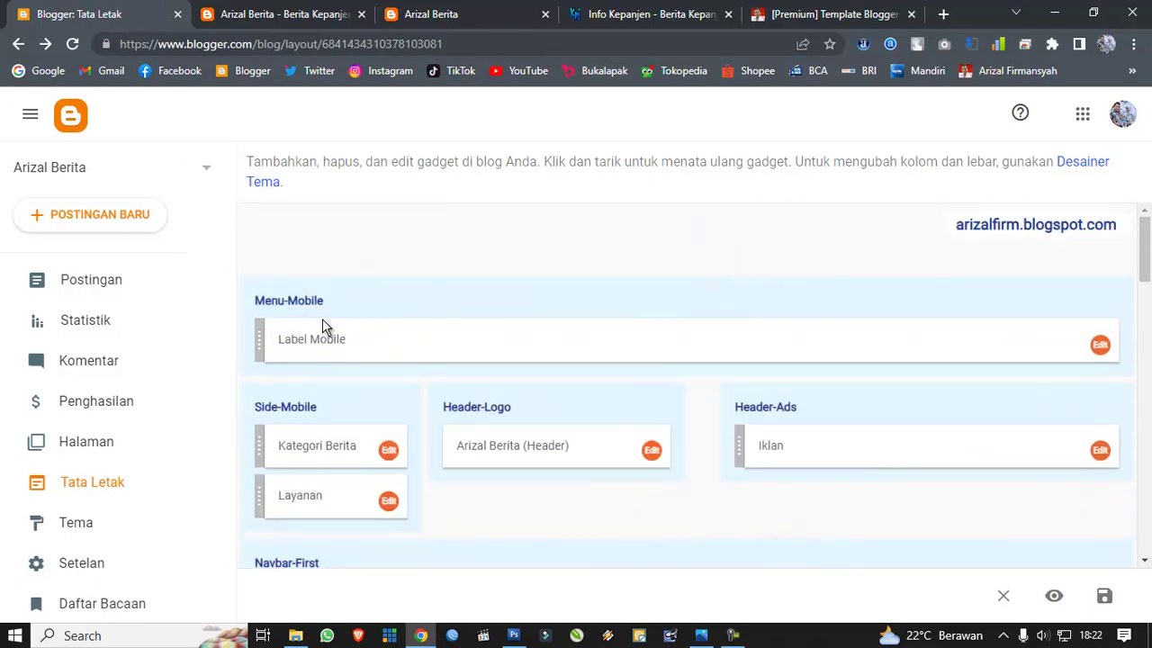
pyautogui.click(652, 453)
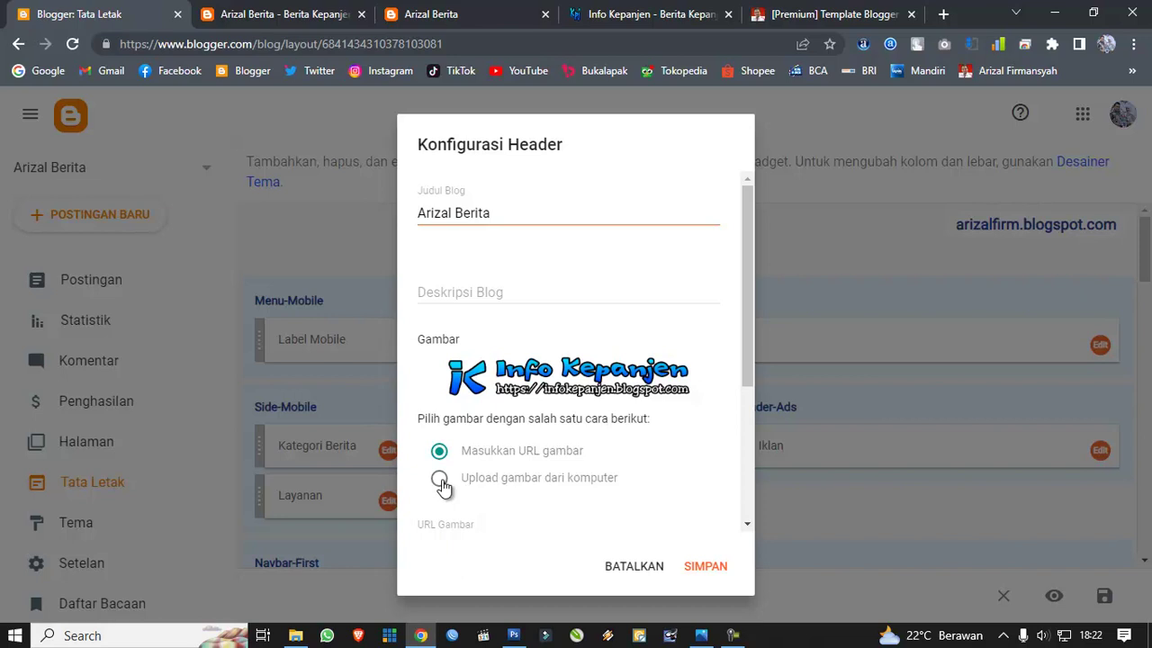
# Step: Replace the header image by uploading logo portal berita copy.png from drive D
pyautogui.click(440, 480)
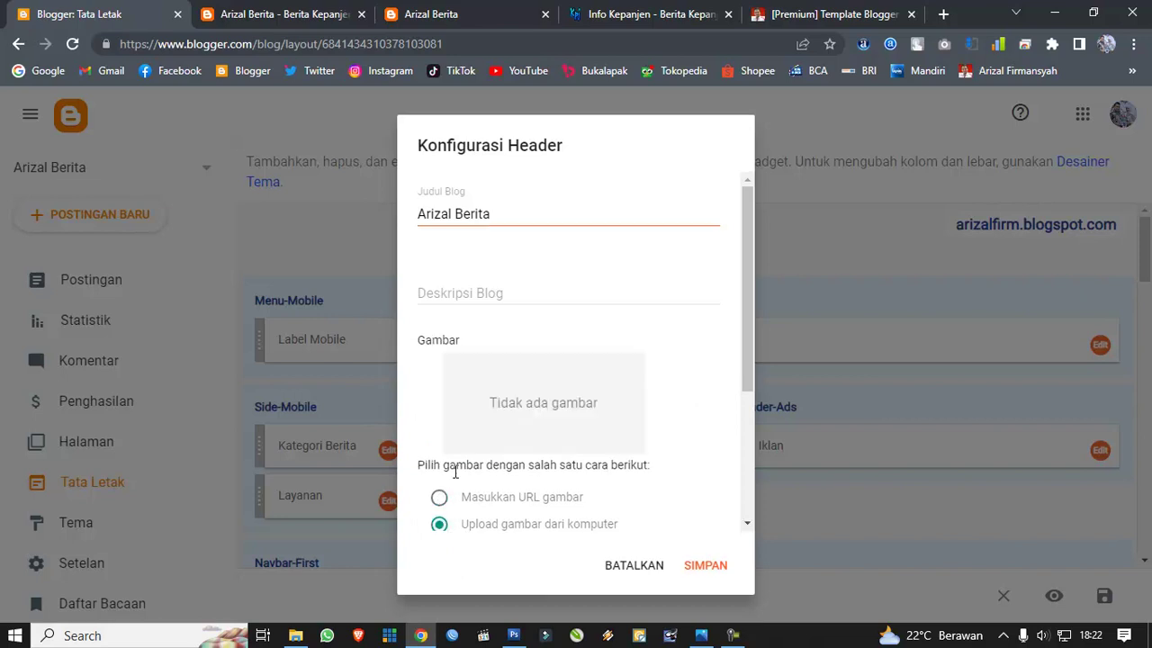
pyautogui.scroll(-3, 508, 435)
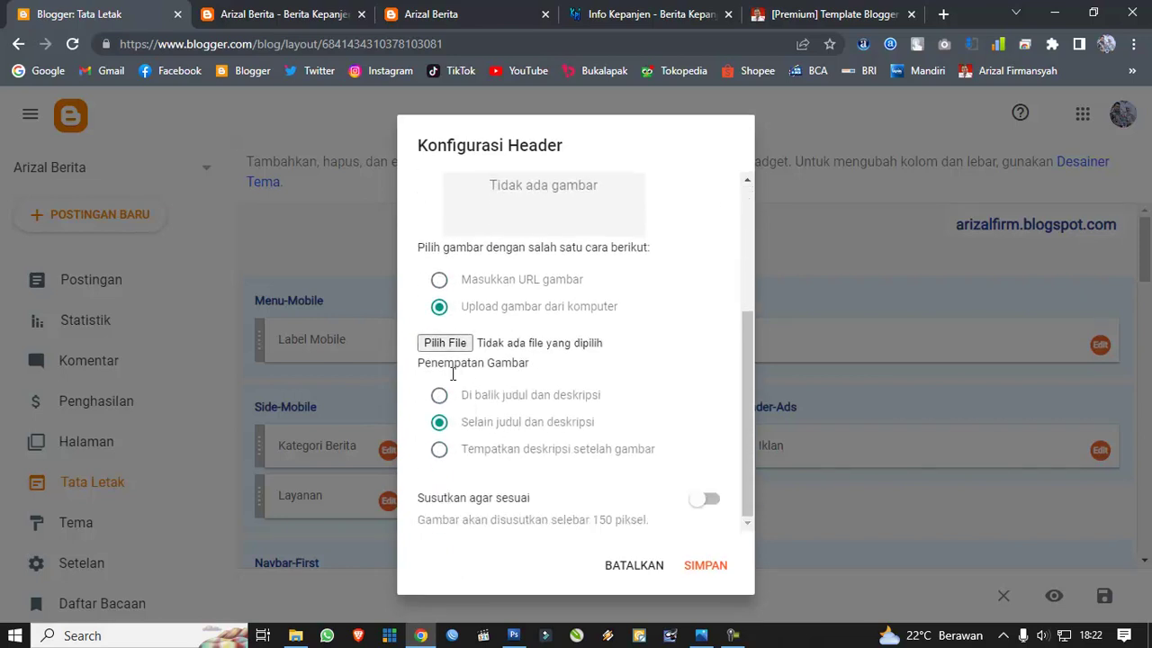
pyautogui.click(446, 345)
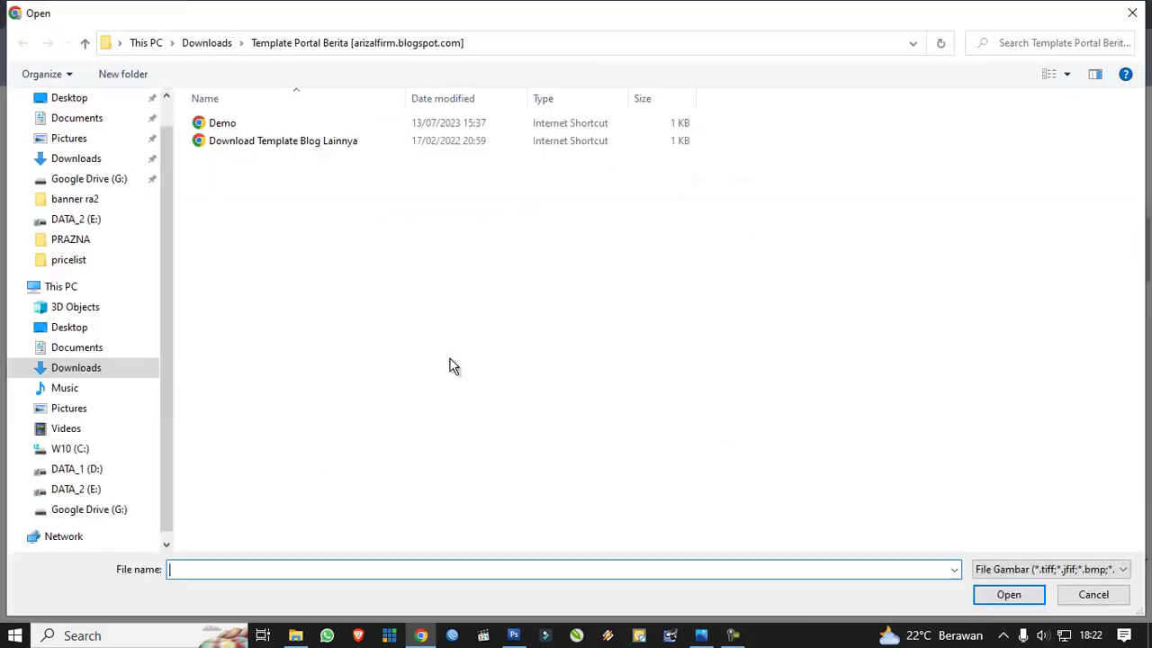
pyautogui.click(90, 469)
pyautogui.click(889, 179)
pyautogui.doubleClick(889, 179)
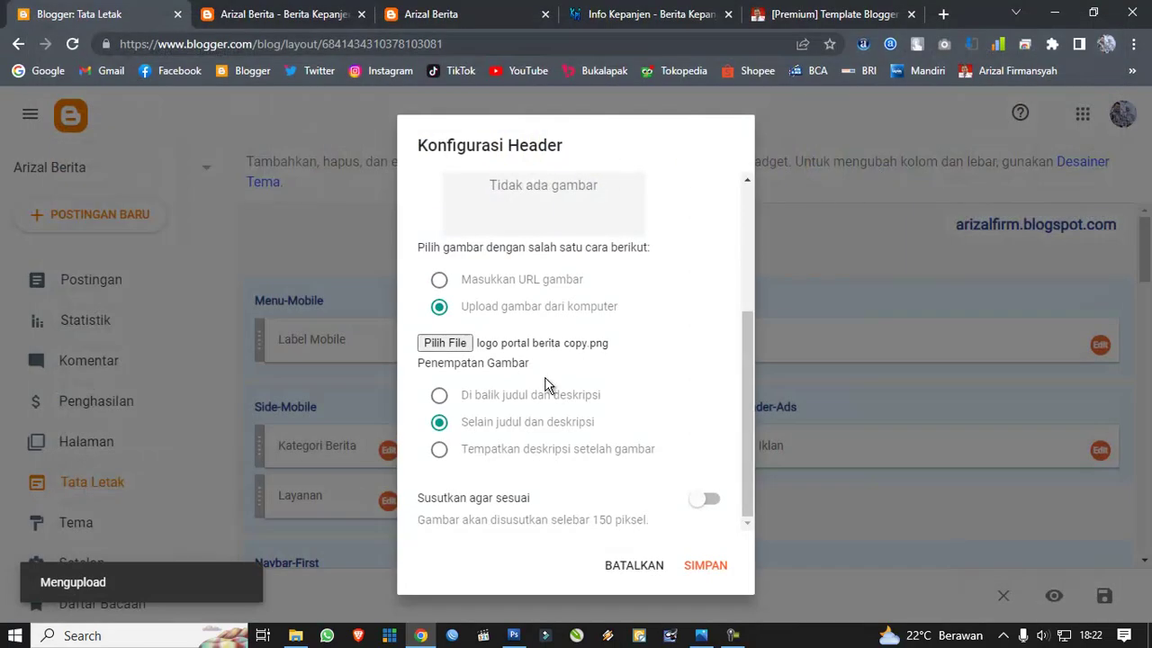
# Step: Save the header configuration and check the logo on the Arizal Berita homepage
pyautogui.scroll(3, 544, 385)
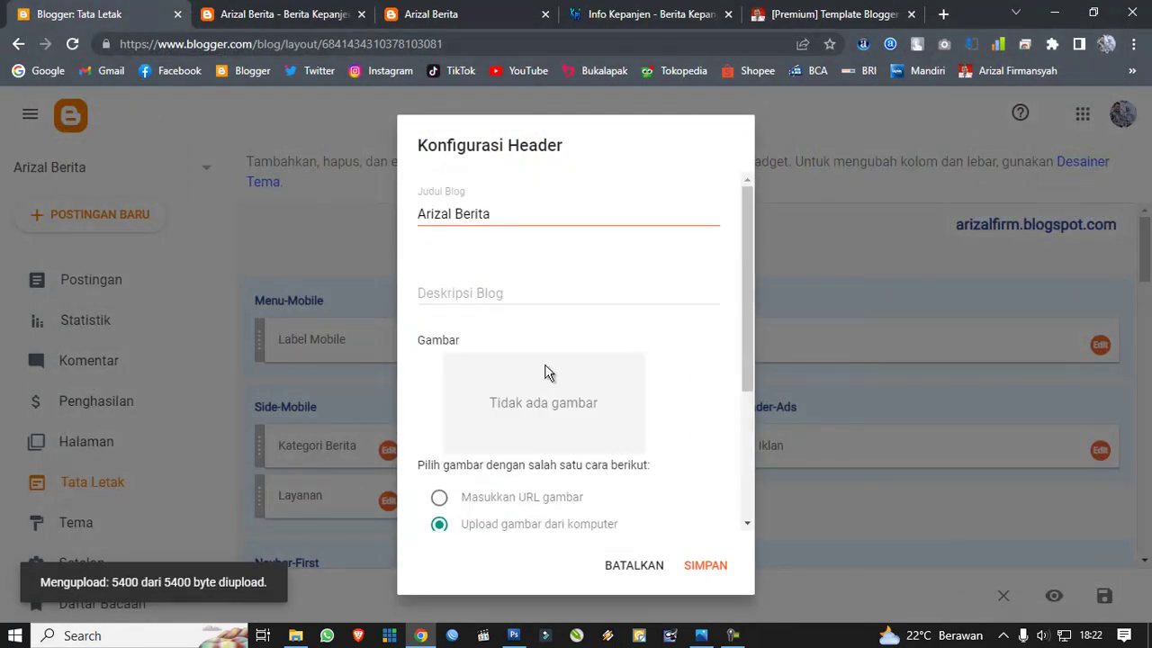
pyautogui.scroll(-3, 546, 372)
pyautogui.scroll(3, 545, 372)
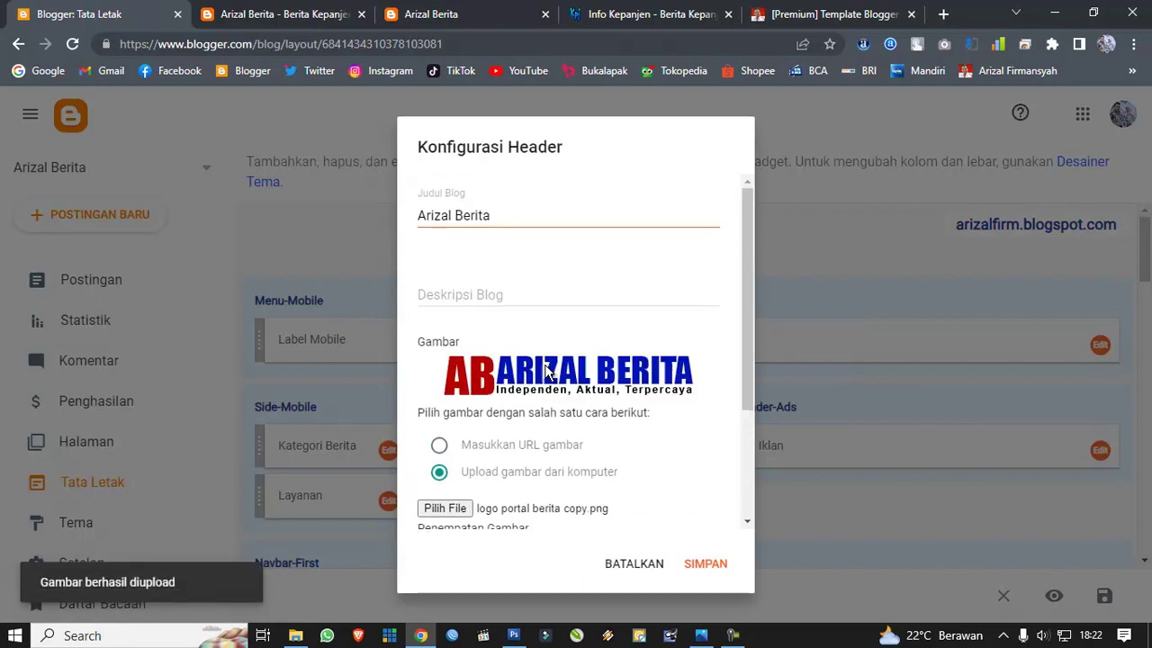
pyautogui.scroll(-3, 544, 373)
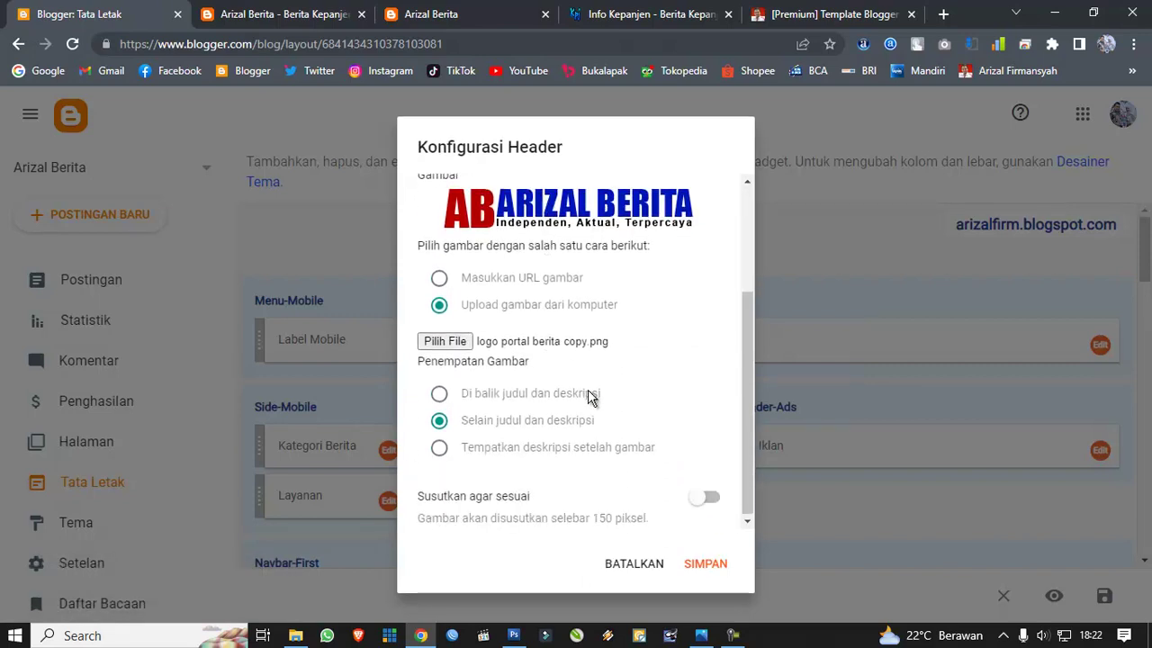
pyautogui.click(708, 565)
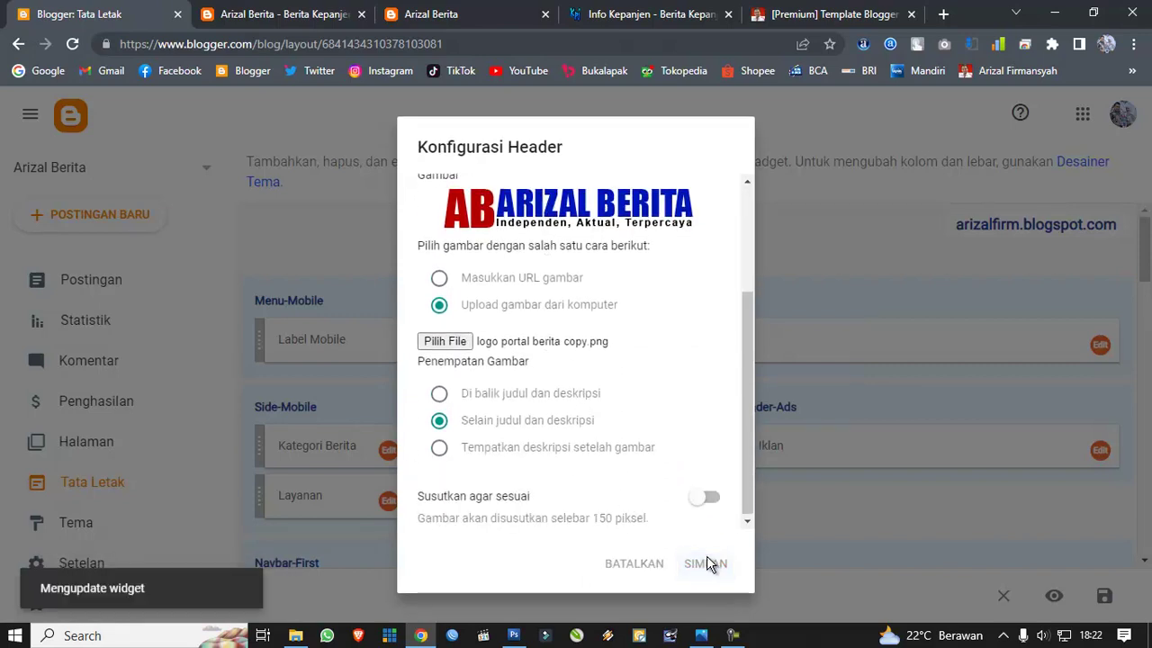
pyautogui.click(304, 14)
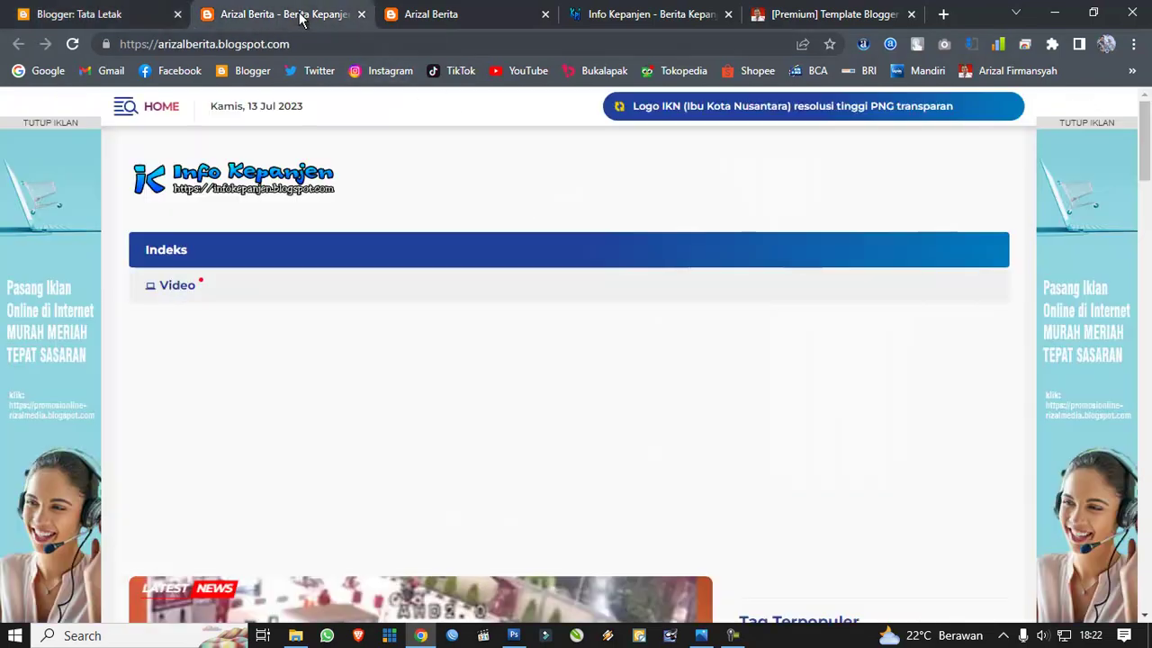
pyautogui.click(255, 183)
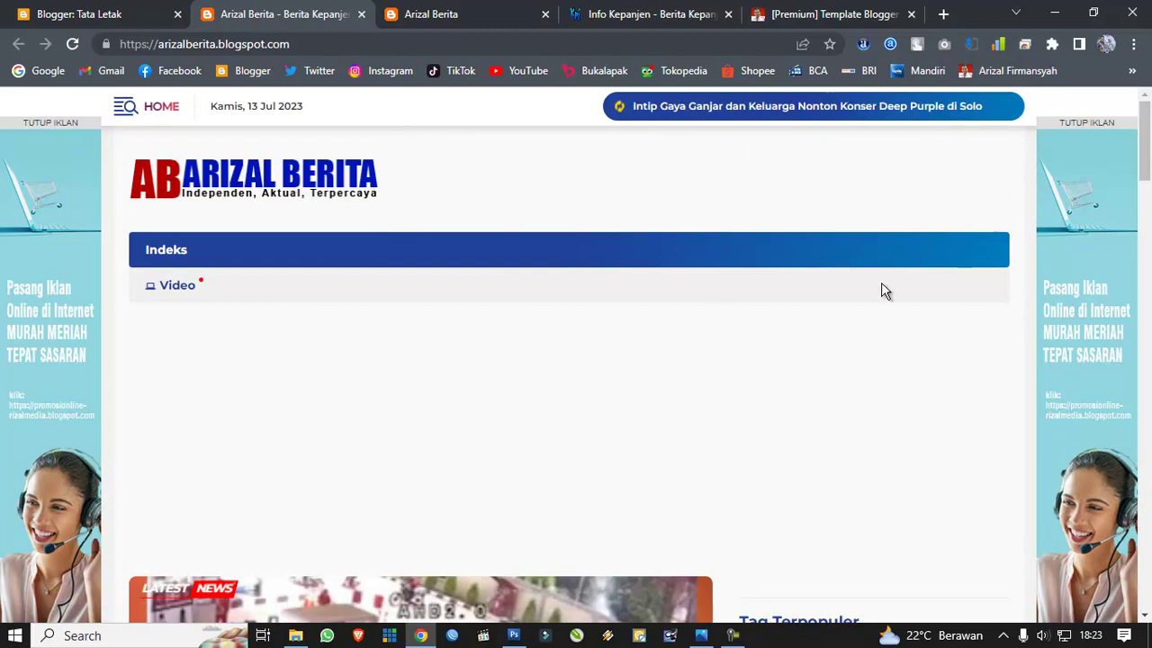
# Step: Switch to Photoshop and create a new transparent document 728 pixels wide and 90 pixels high, enlarging its window
pyautogui.click(516, 637)
pyautogui.click(15, 28)
pyautogui.click(27, 46)
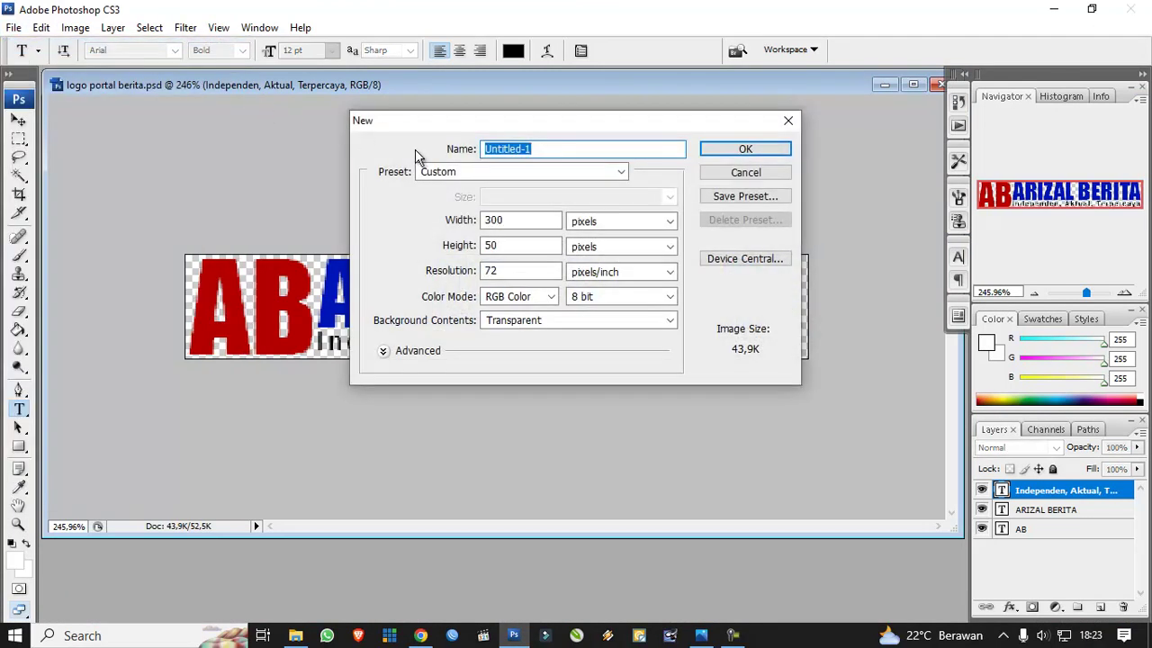
pyautogui.click(524, 220)
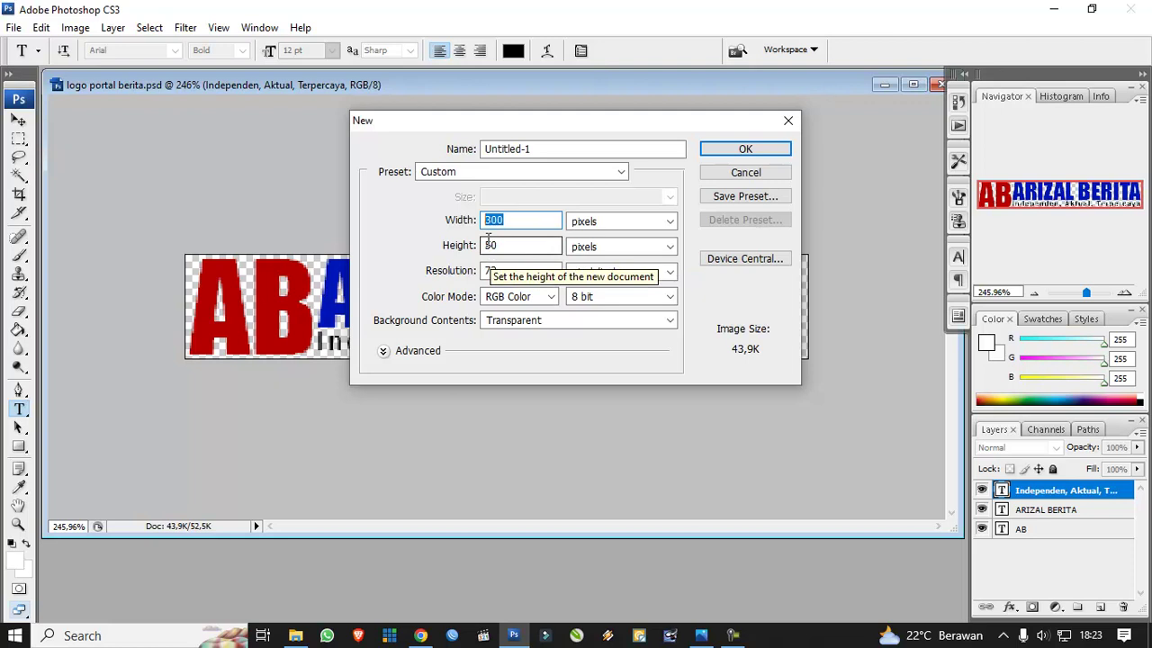
pyautogui.write('728')
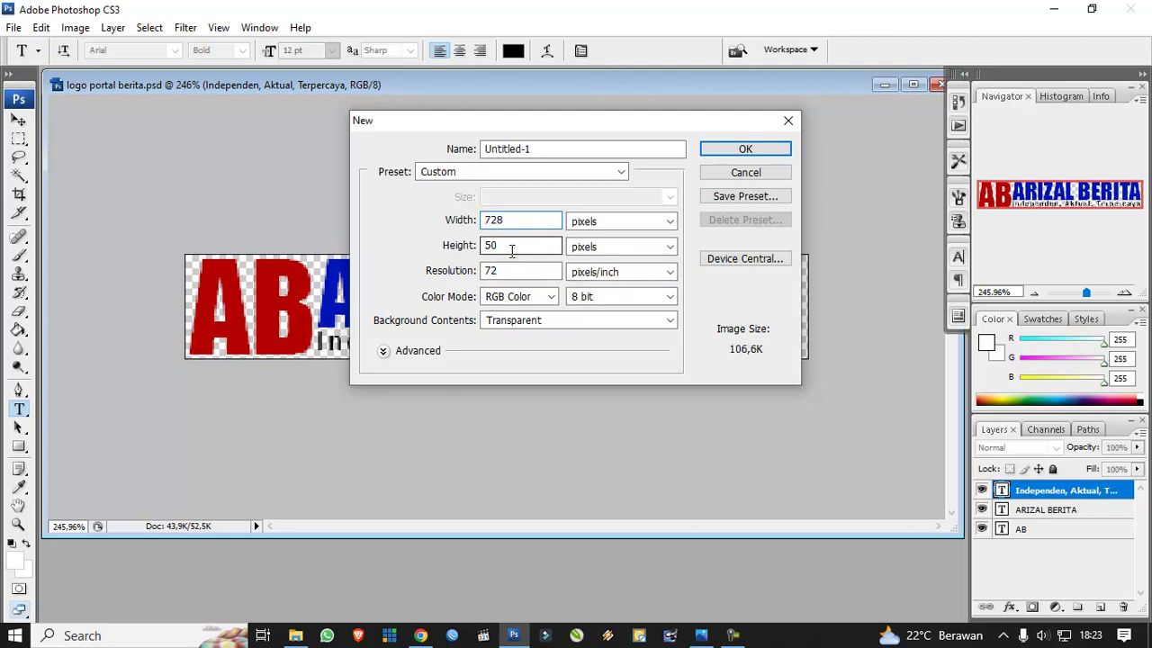
pyautogui.press('Tab')
pyautogui.write('90')
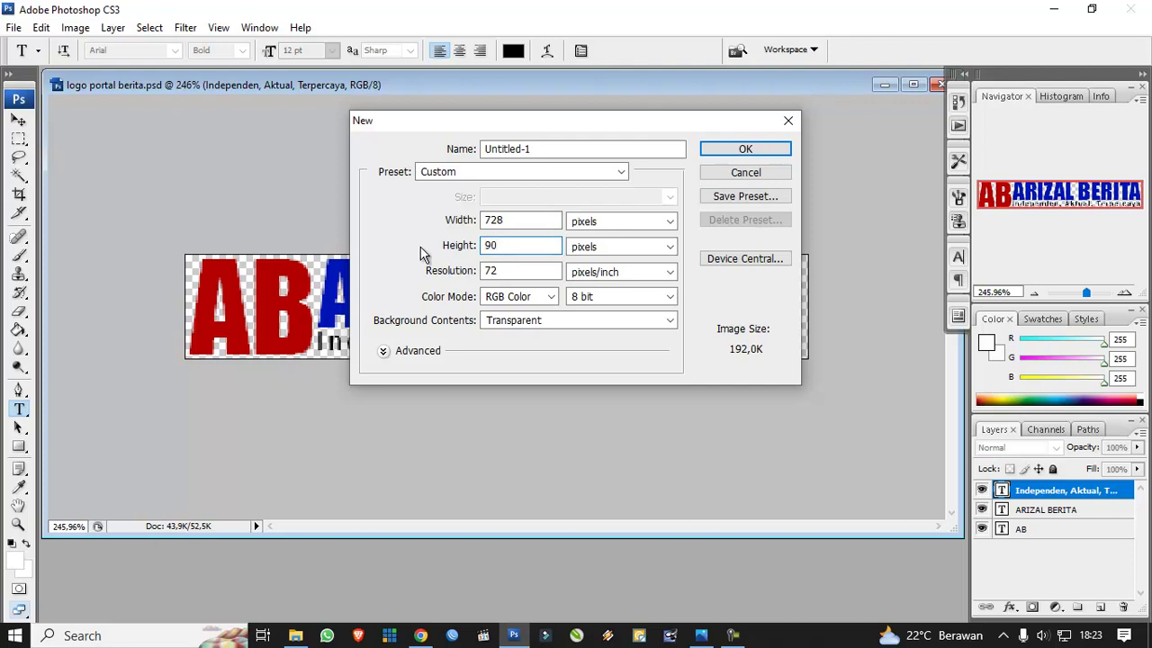
pyautogui.click(716, 153)
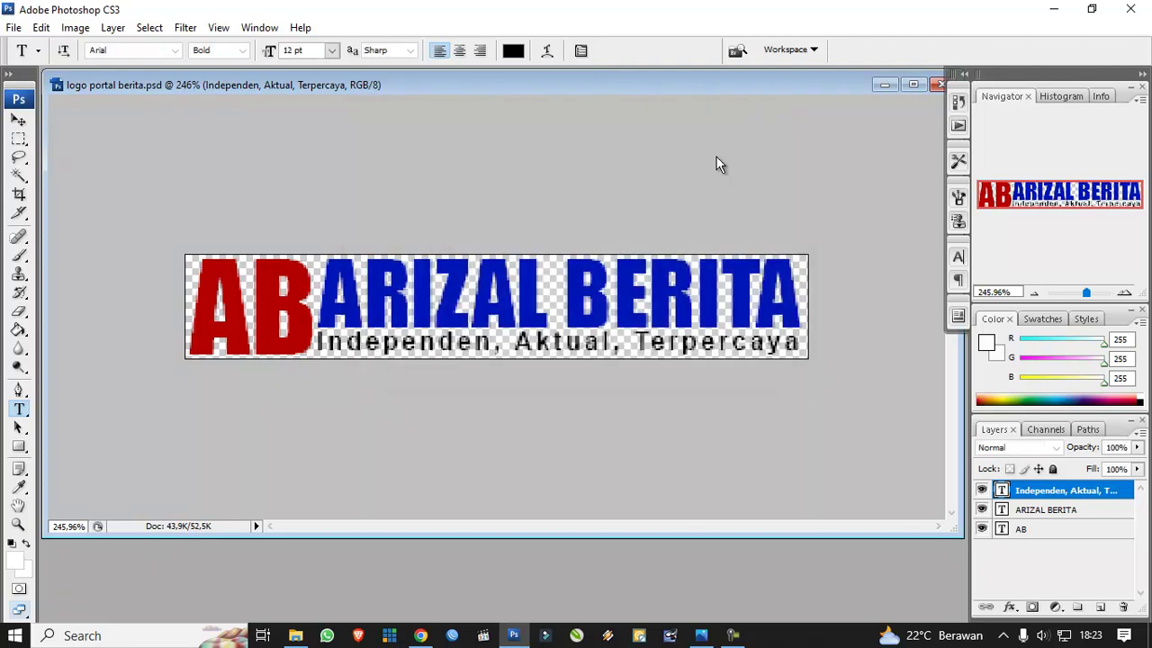
pyautogui.moveTo(677, 202); pyautogui.dragTo(943, 466)
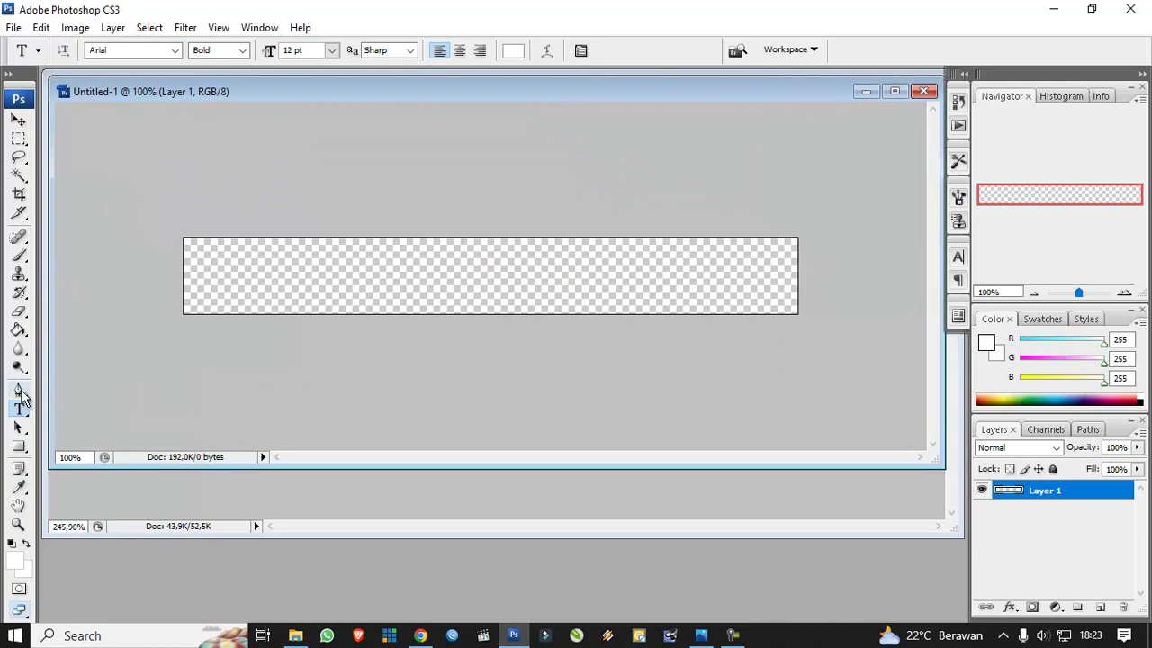
# Step: Set the foreground colour to light blue #b8ceff and fill the blank banner with it
pyautogui.click(19, 331)
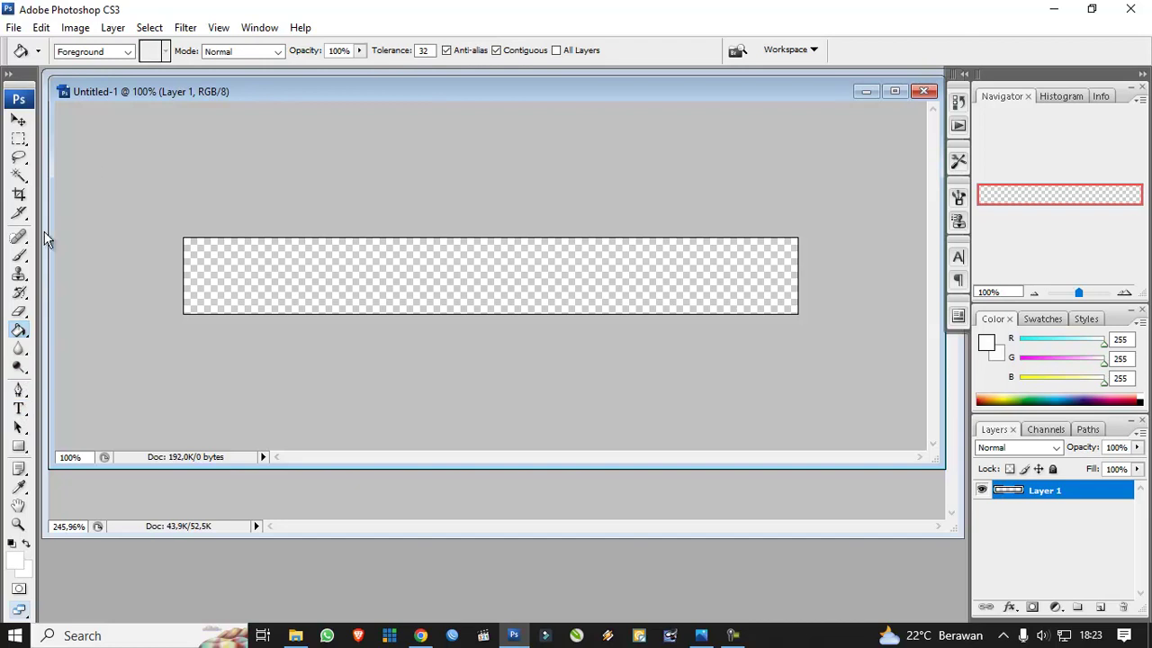
pyautogui.click(14, 559)
pyautogui.click(590, 245)
pyautogui.moveTo(564, 221)
pyautogui.mouseDown()
pyautogui.moveTo(603, 165)
pyautogui.moveTo(570, 194)
pyautogui.mouseUp()
pyautogui.click(590, 235)
pyautogui.click(589, 236)
pyautogui.click(589, 238)
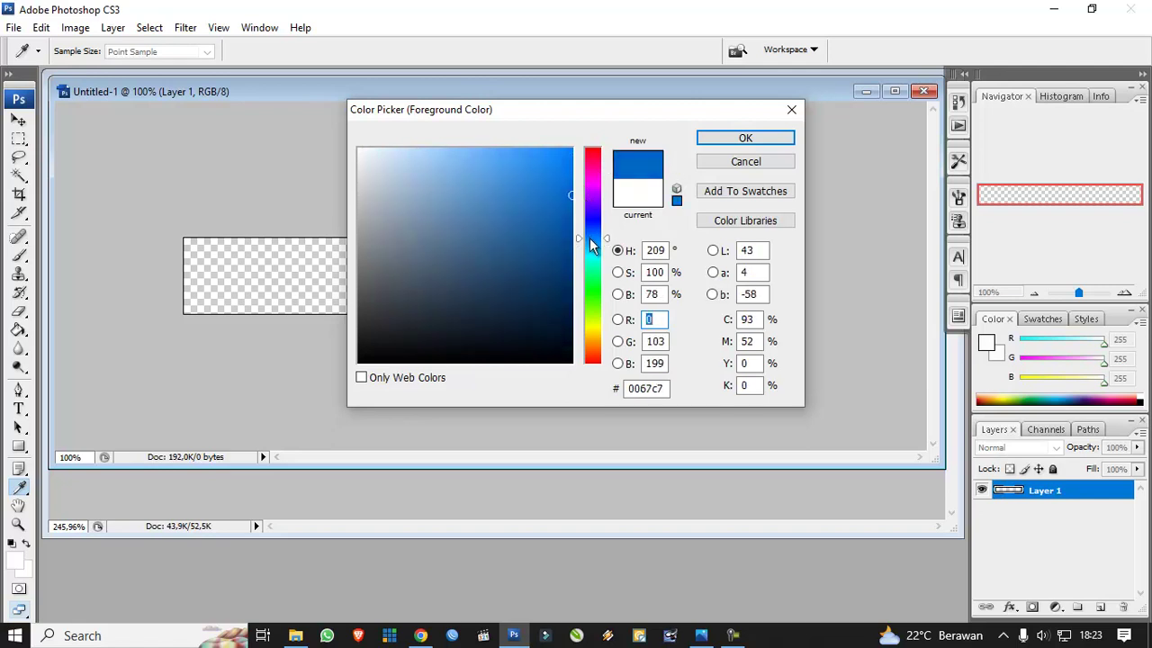
pyautogui.click(411, 165)
pyautogui.moveTo(411, 166); pyautogui.dragTo(459, 142)
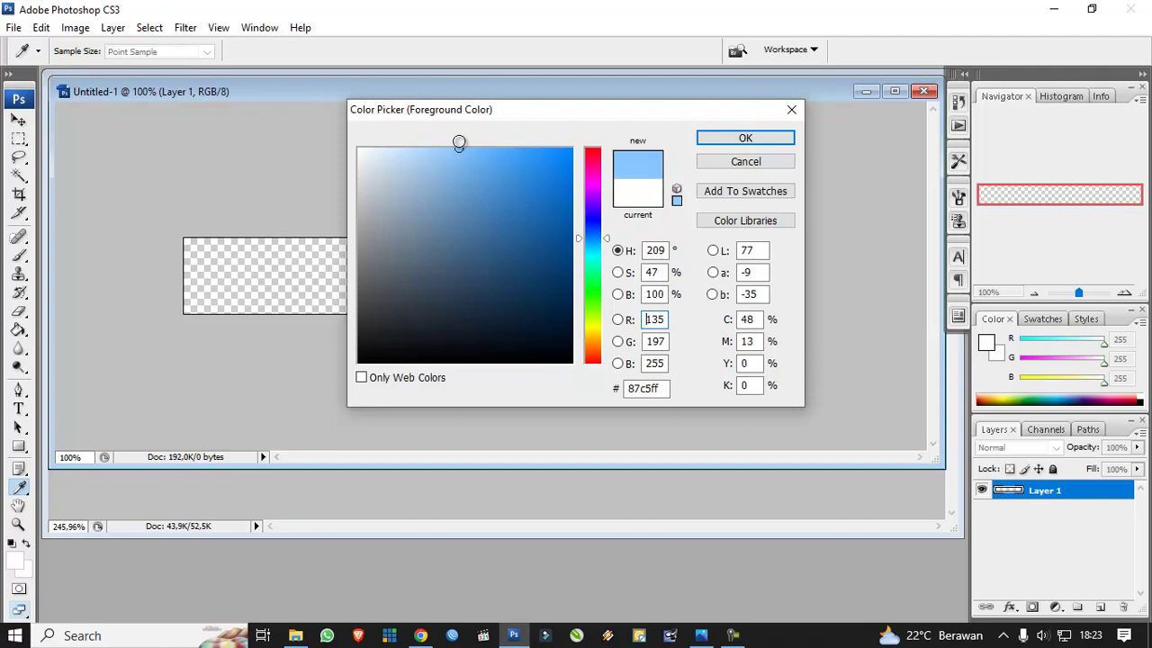
pyautogui.click(594, 224)
pyautogui.click(594, 231)
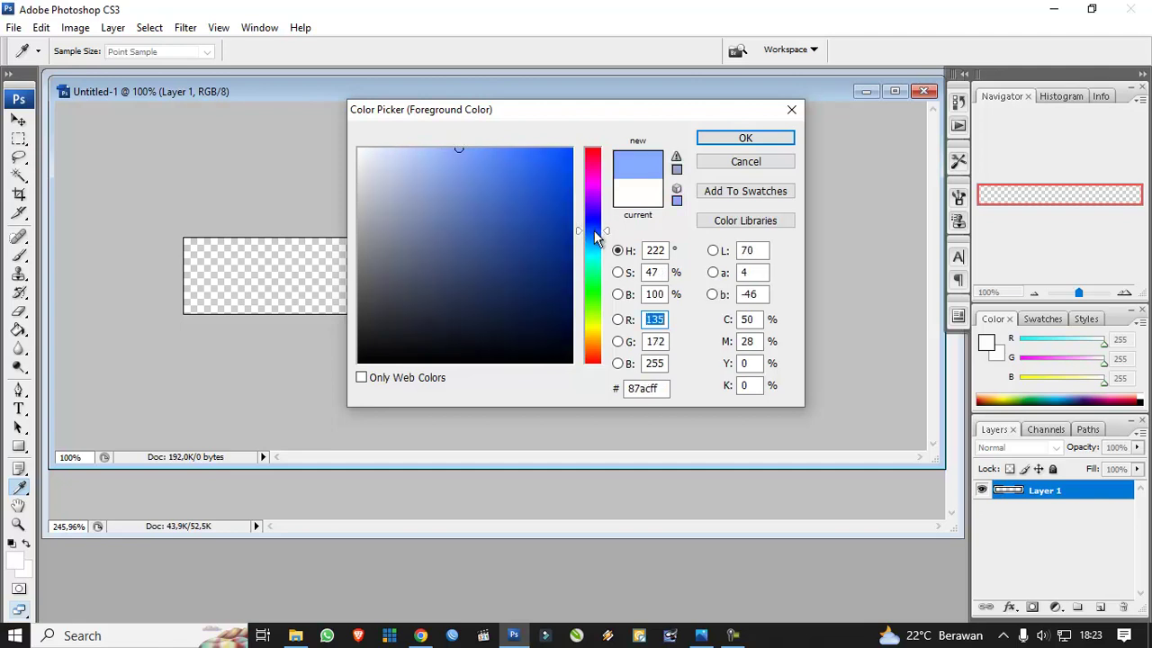
pyautogui.moveTo(447, 164); pyautogui.dragTo(417, 144)
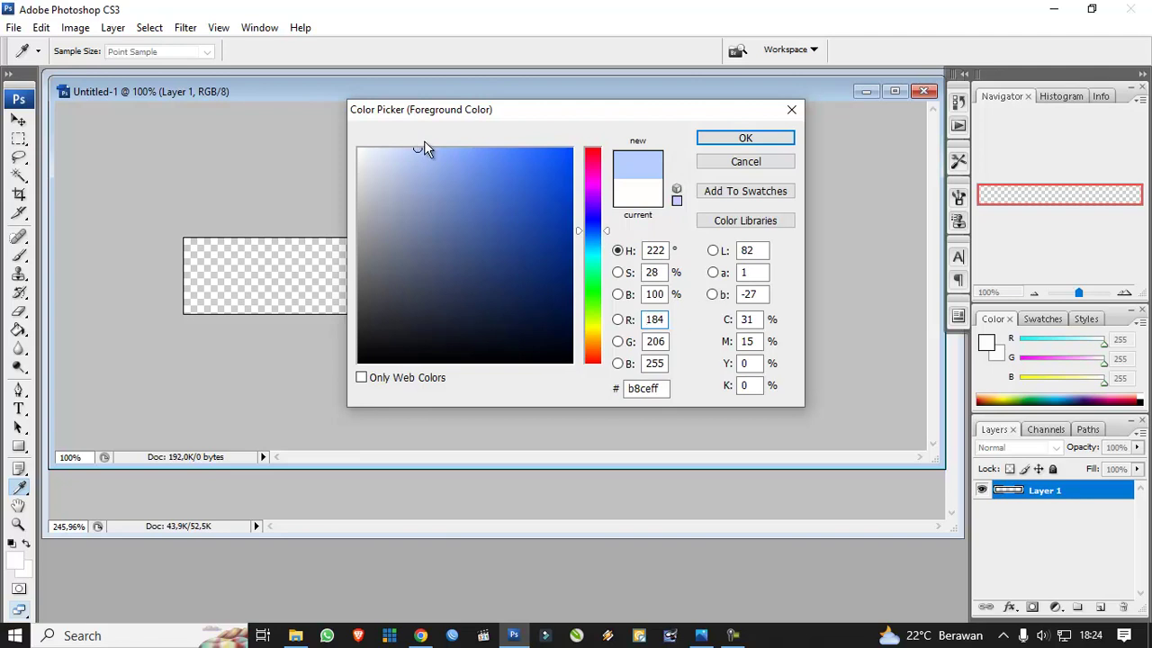
pyautogui.click(746, 137)
pyautogui.press('g')
pyautogui.click(527, 240)
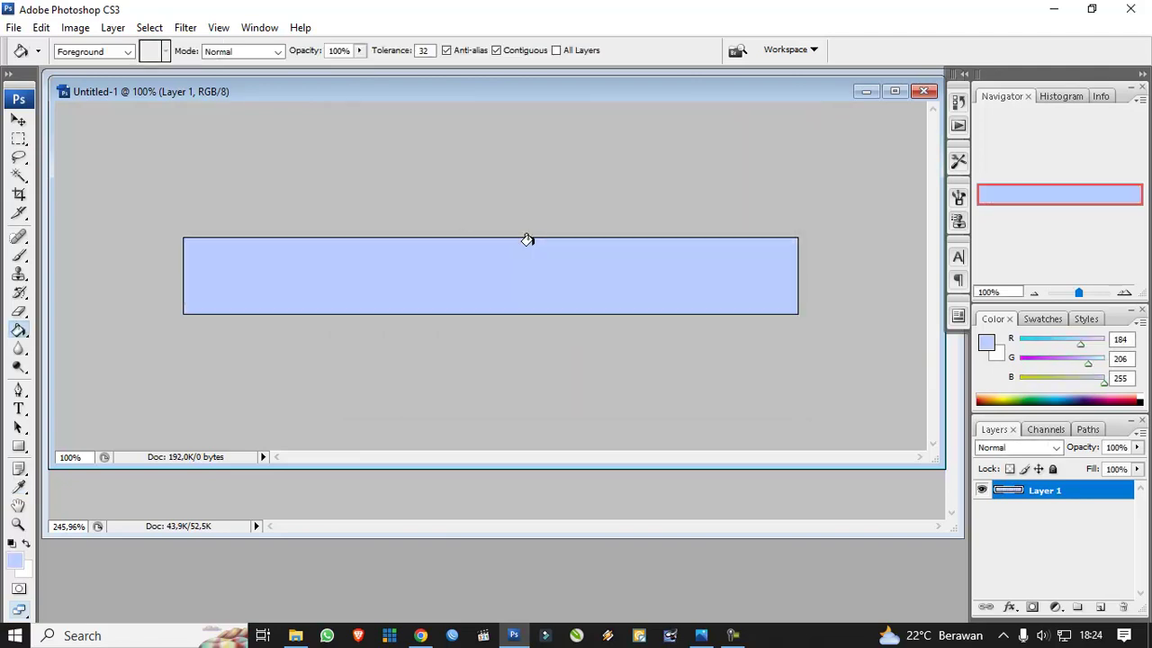
# Step: Start a text line on the blue banner and set its text colour to black
pyautogui.click(19, 409)
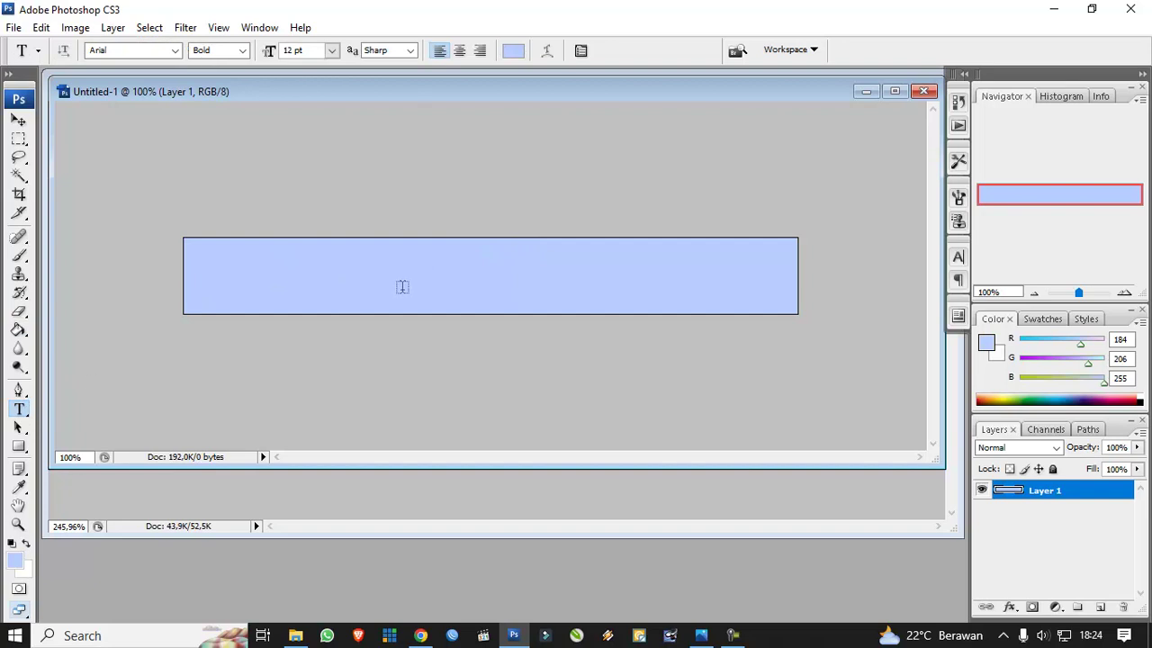
pyautogui.click(341, 279)
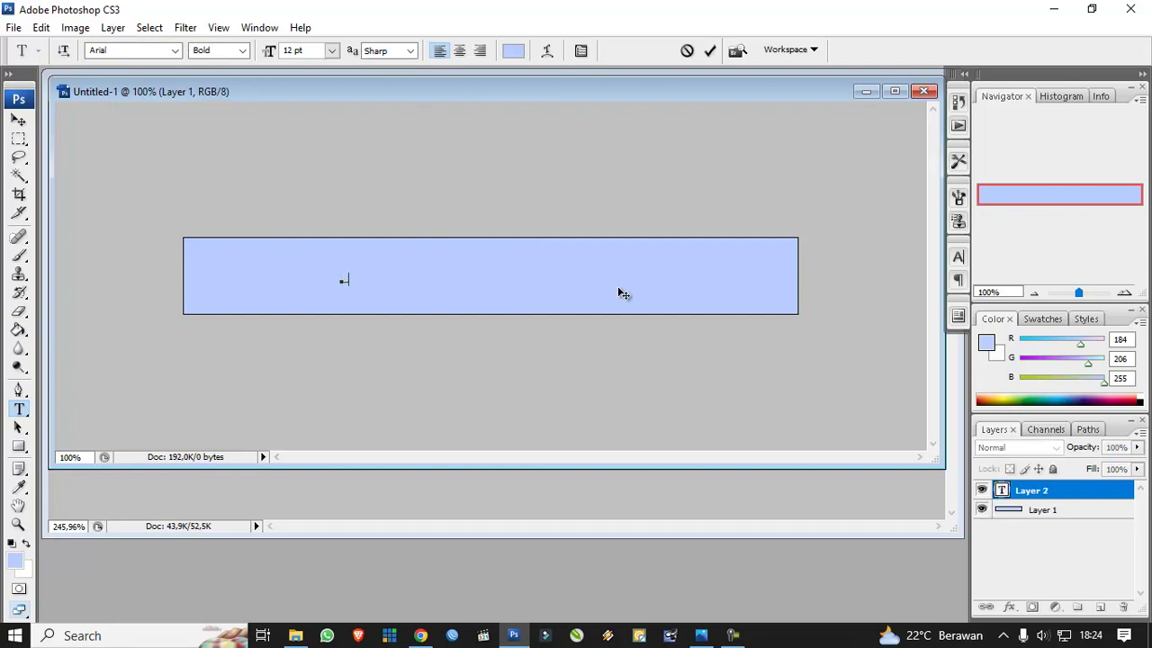
pyautogui.write('ab')
pyautogui.hotkey('ctrl', 'a')
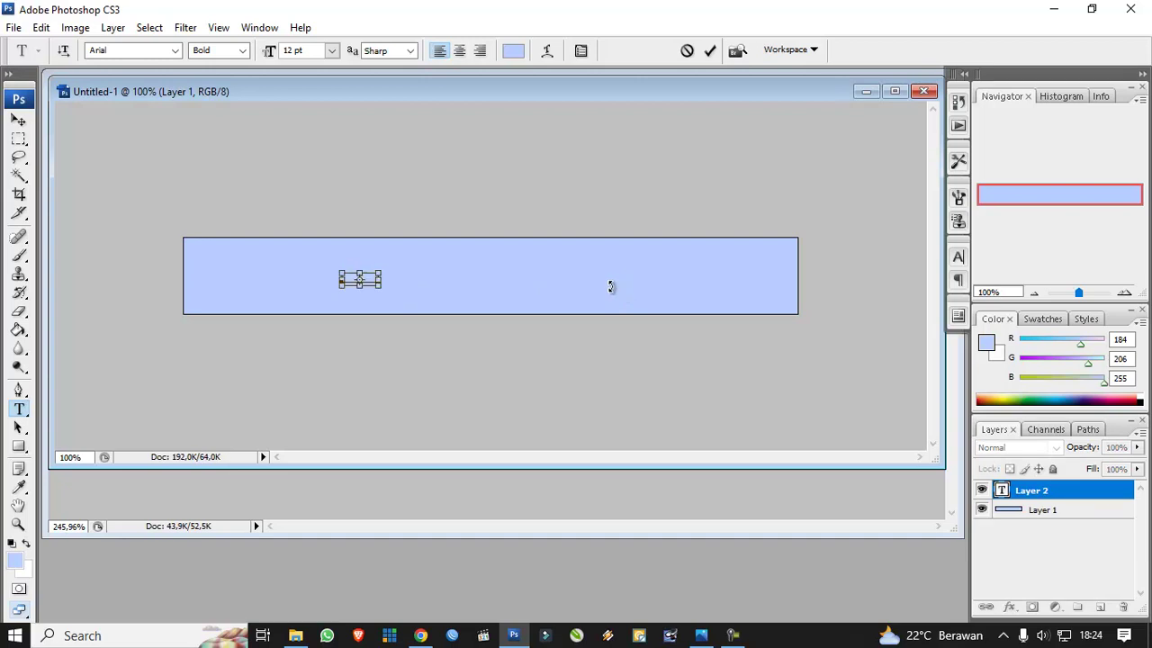
pyautogui.click(513, 50)
pyautogui.moveTo(540, 225); pyautogui.dragTo(576, 369)
pyautogui.click(720, 137)
# Step: Make the banner text read "space iklan 728x90" and move it to the banner's centre
pyautogui.click(376, 275)
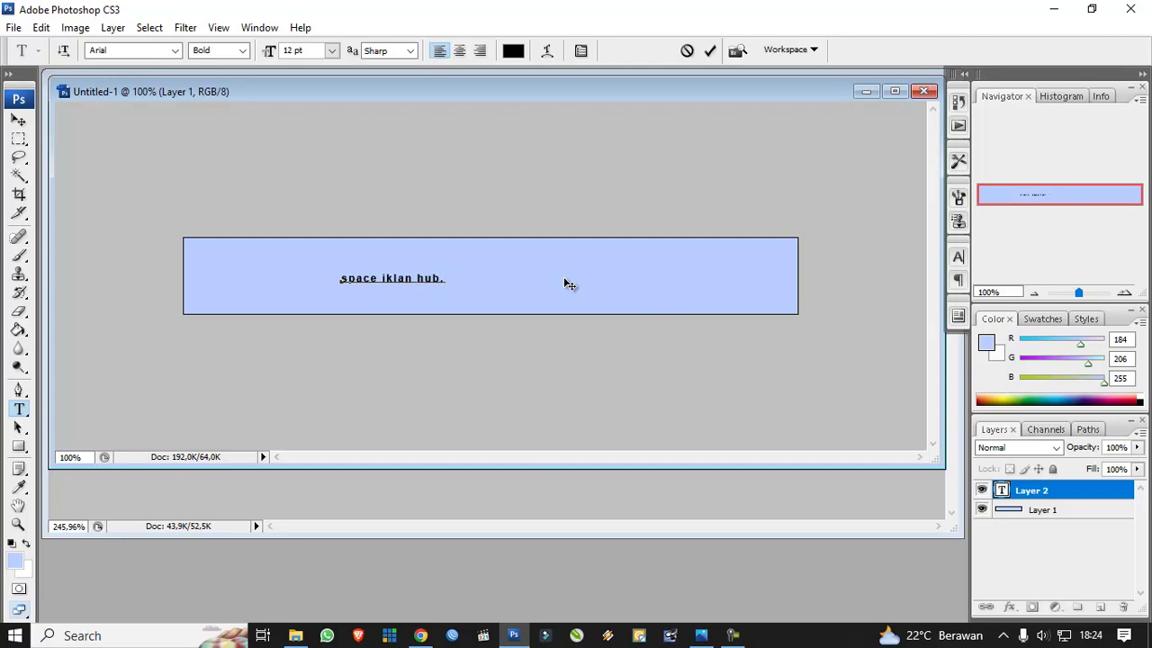
pyautogui.write('08')
pyautogui.press('BackSpace')
pyautogui.press('BackSpace')
pyautogui.press('BackSpace')
pyautogui.press('BackSpace')
pyautogui.press('BackSpace')
pyautogui.press('BackSpace')
pyautogui.press('BackSpace')
pyautogui.write('728x90')
pyautogui.click(18, 120)
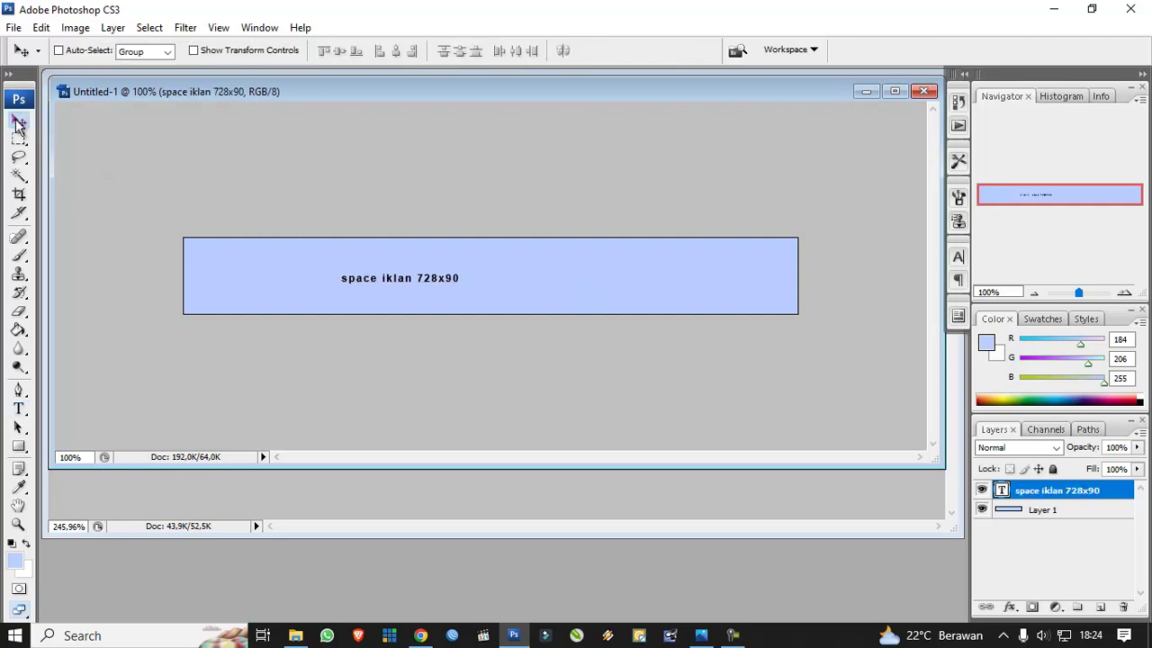
pyautogui.moveTo(380, 275); pyautogui.dragTo(471, 271)
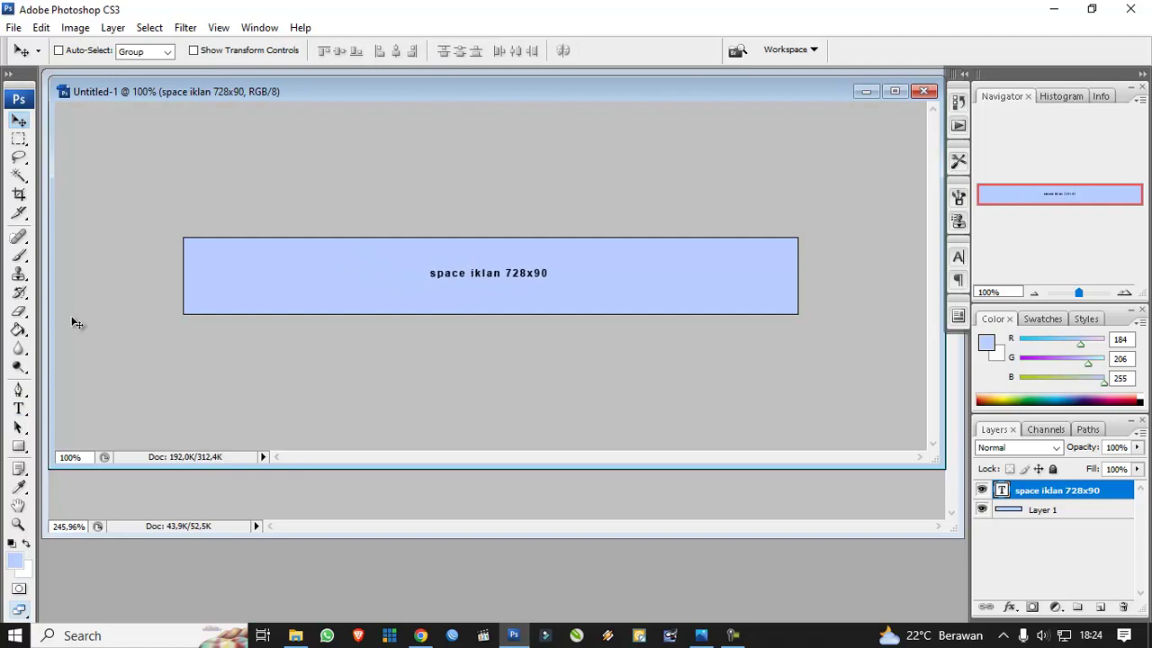
# Step: Set the banner text's leading to Auto and add a second line reading "(hubungi redaksi)"
pyautogui.click(18, 408)
pyautogui.click(546, 274)
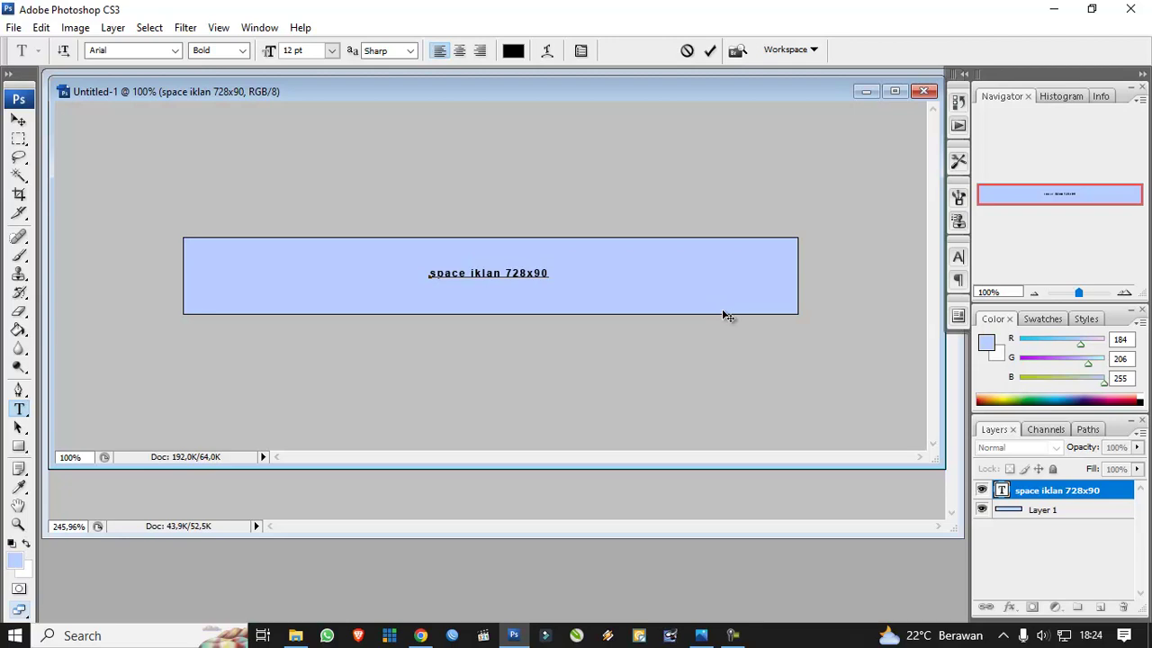
pyautogui.press('ctrl')
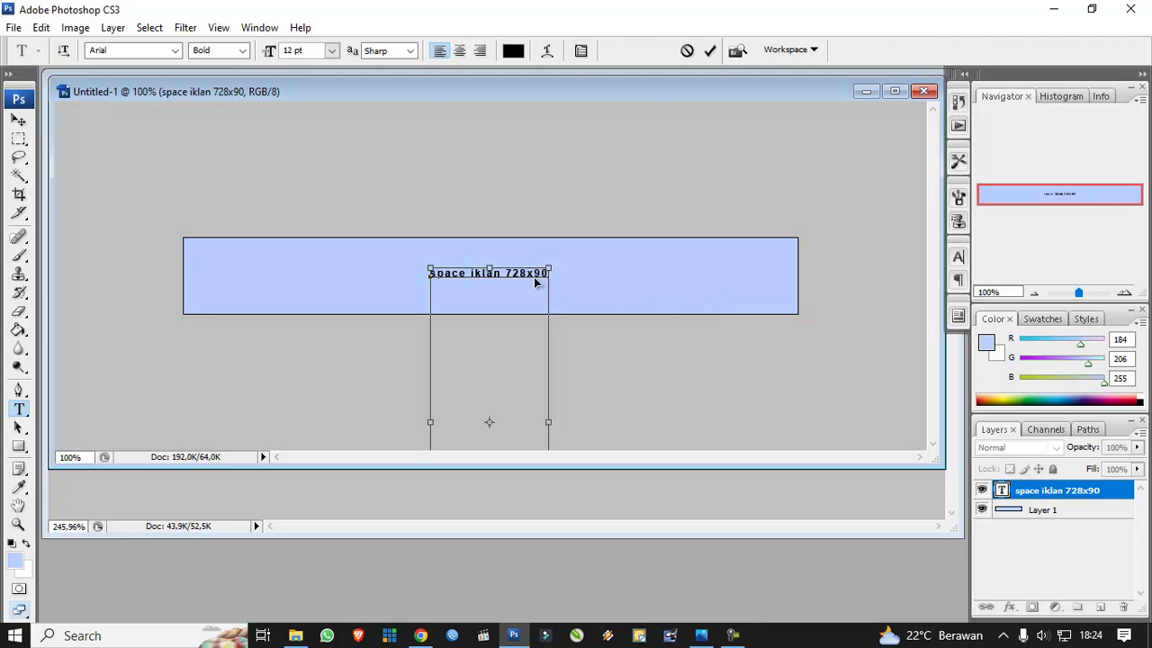
pyautogui.hotkey('ctrl', 'a')
pyautogui.click(580, 52)
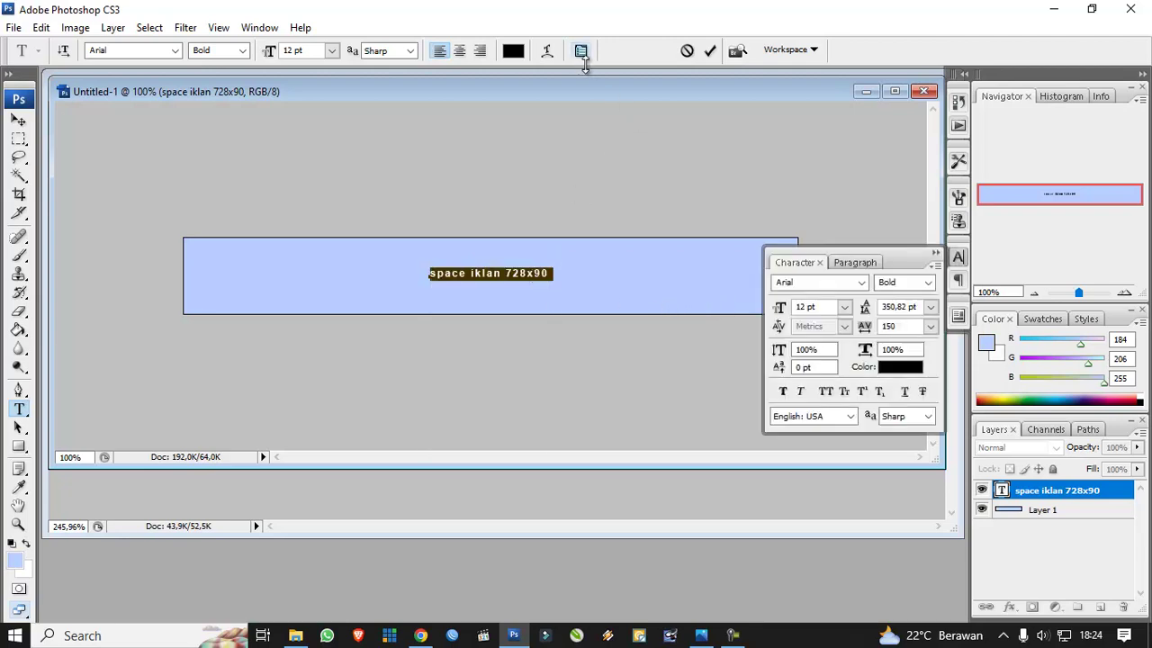
pyautogui.click(930, 306)
pyautogui.click(918, 329)
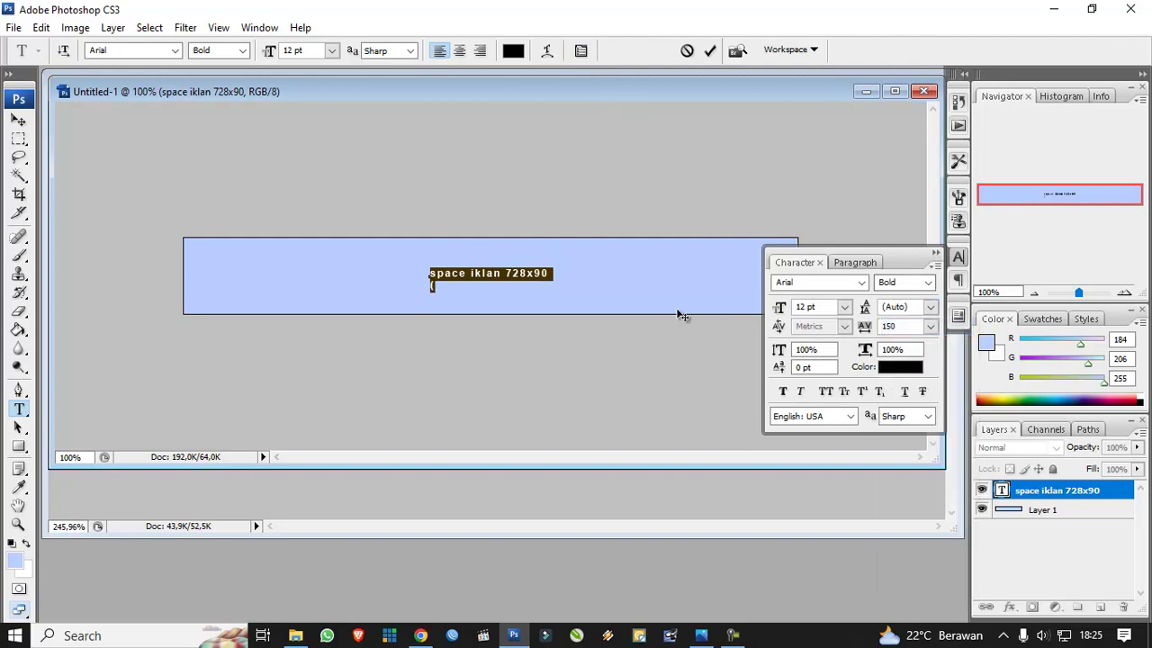
pyautogui.click(467, 285)
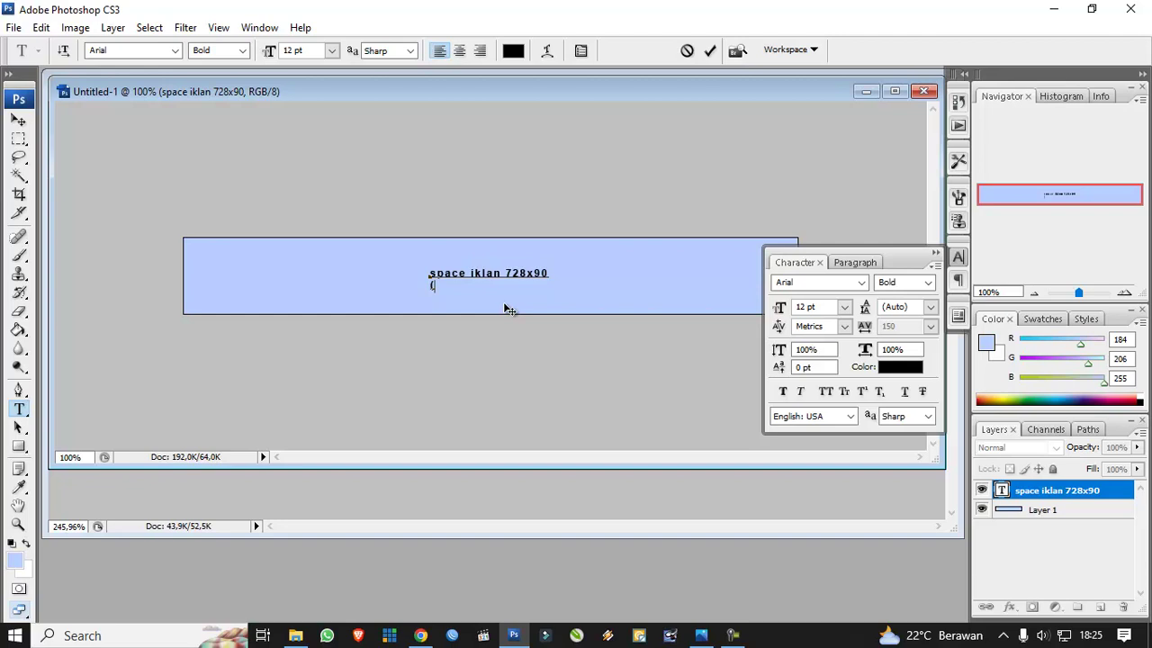
pyautogui.write('hubungi redaksi)')
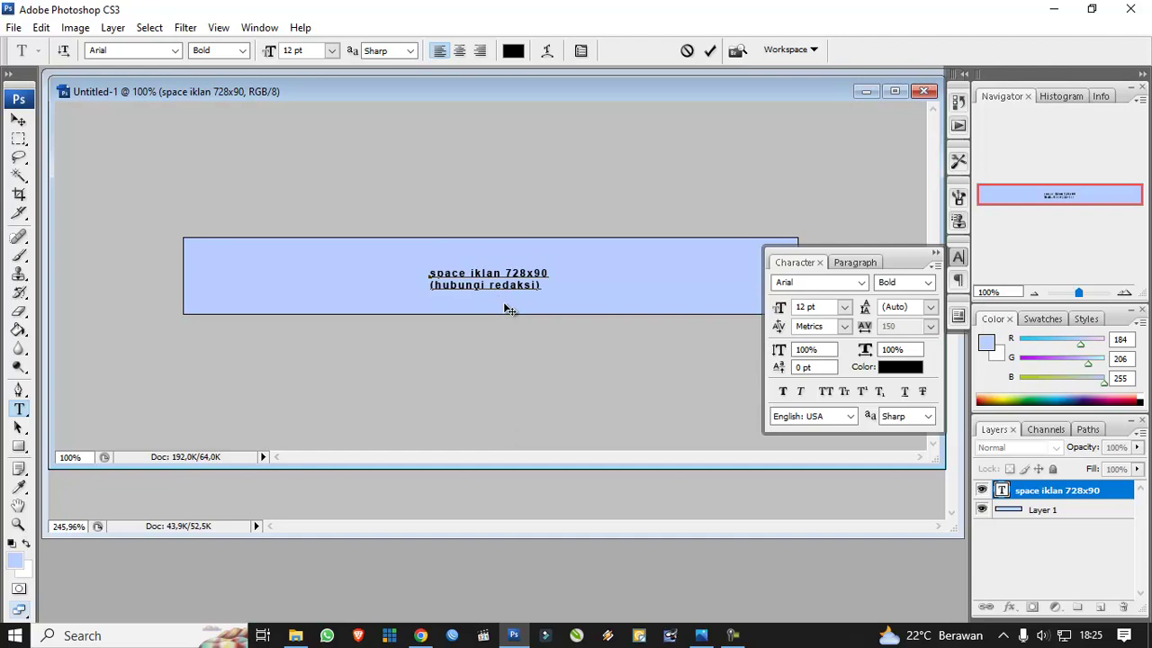
# Step: Centre-align the two text lines and reposition them in the middle of the banner
pyautogui.click(18, 119)
pyautogui.click(19, 409)
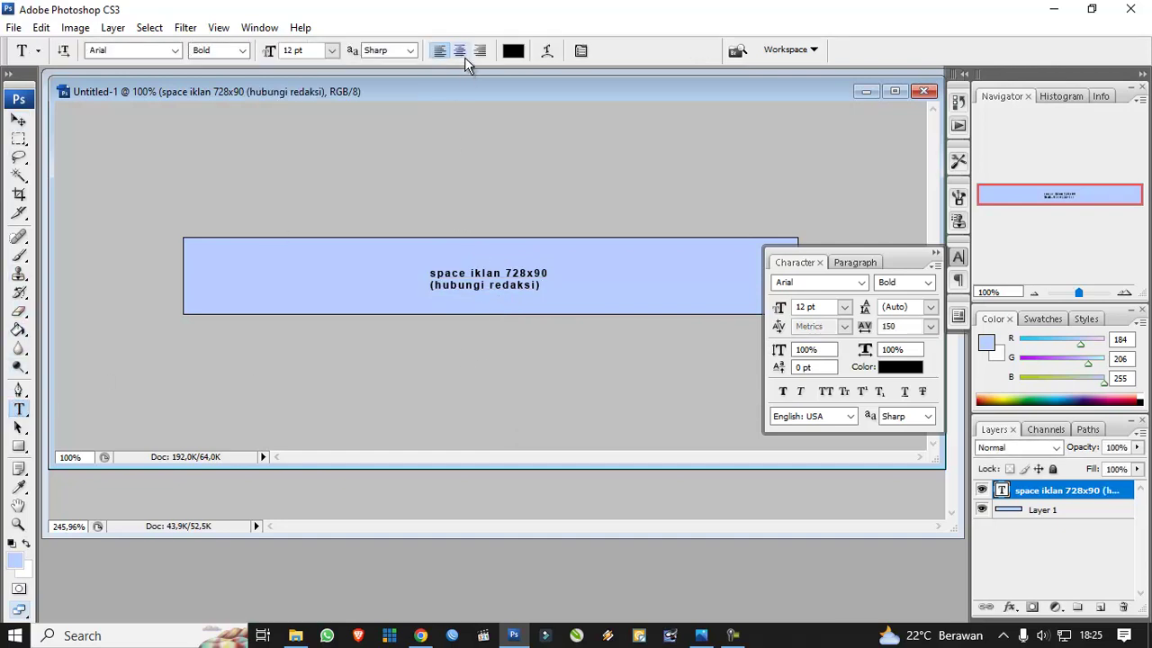
pyautogui.click(461, 51)
pyautogui.click(18, 119)
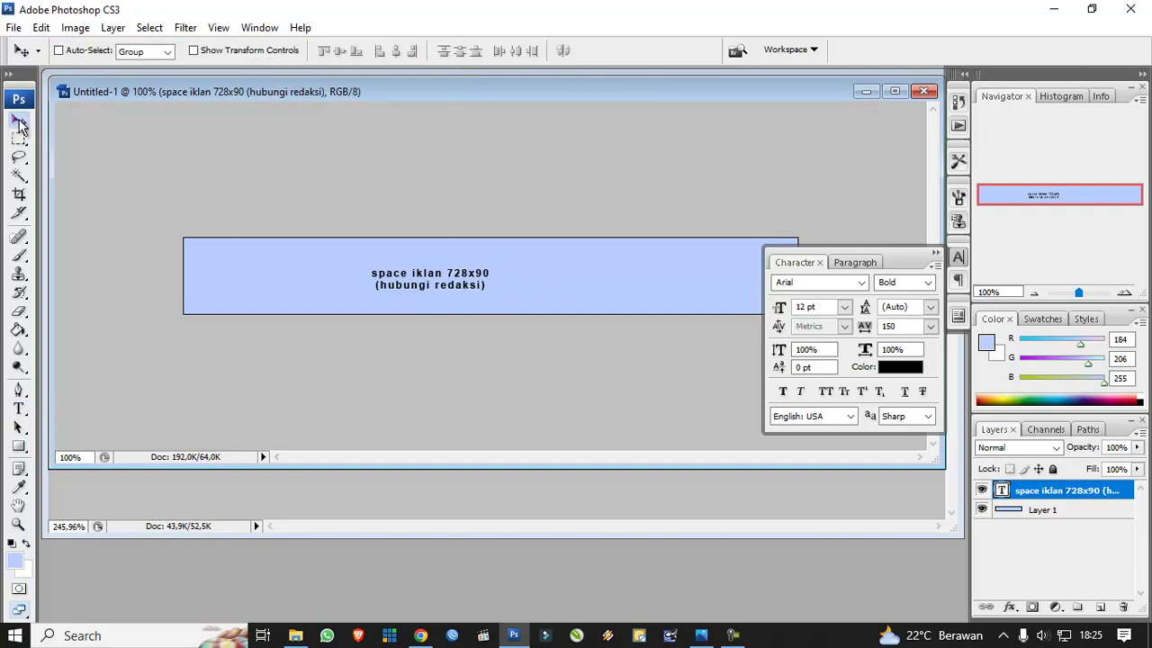
pyautogui.moveTo(445, 290); pyautogui.dragTo(493, 282)
pyautogui.click(936, 253)
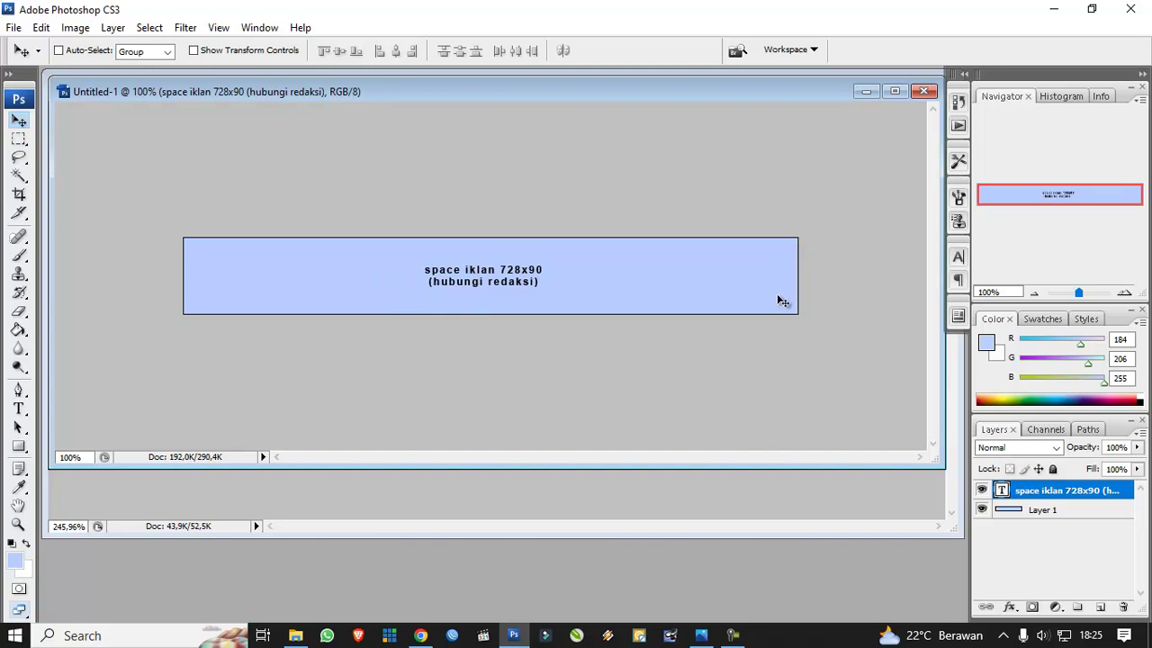
# Step: Save the banner on drive D in Photoshop format as space iklan 728x90, with maximized compatibility
pyautogui.hotkey('ctrl', 's')
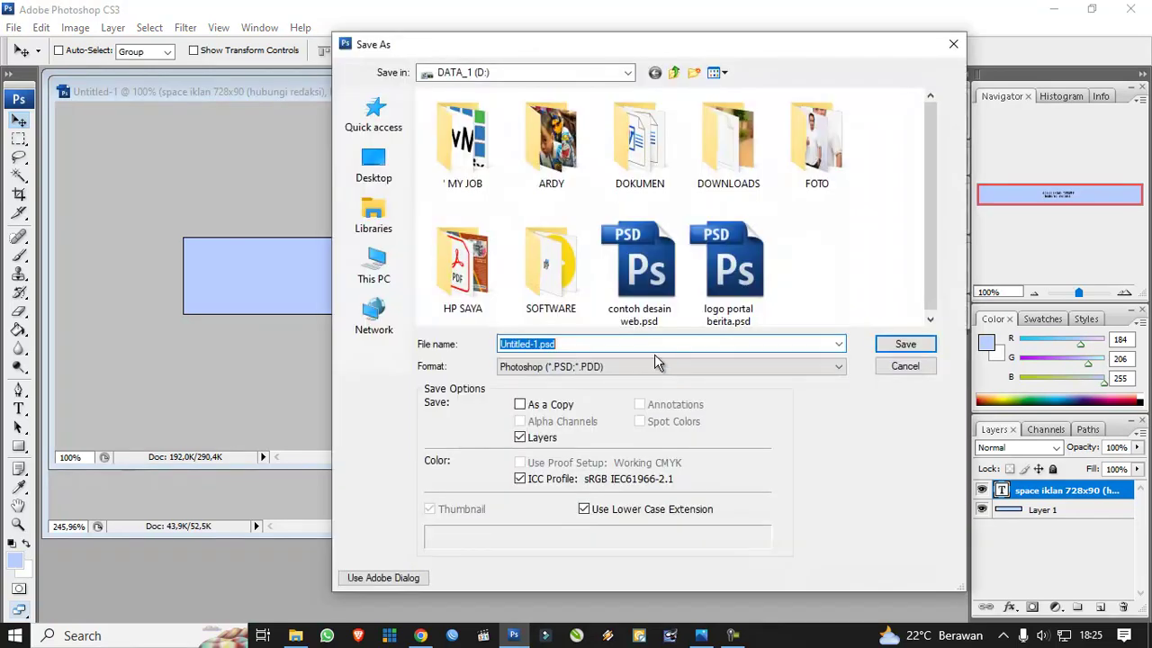
pyautogui.click(642, 366)
pyautogui.click(603, 449)
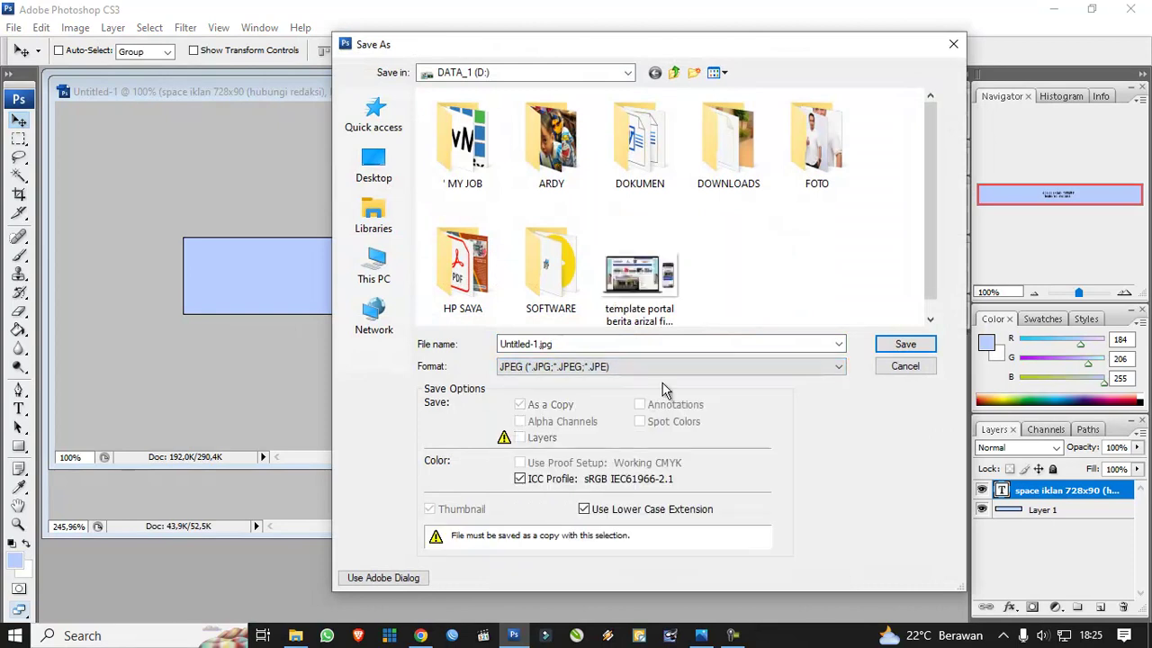
pyautogui.click(692, 367)
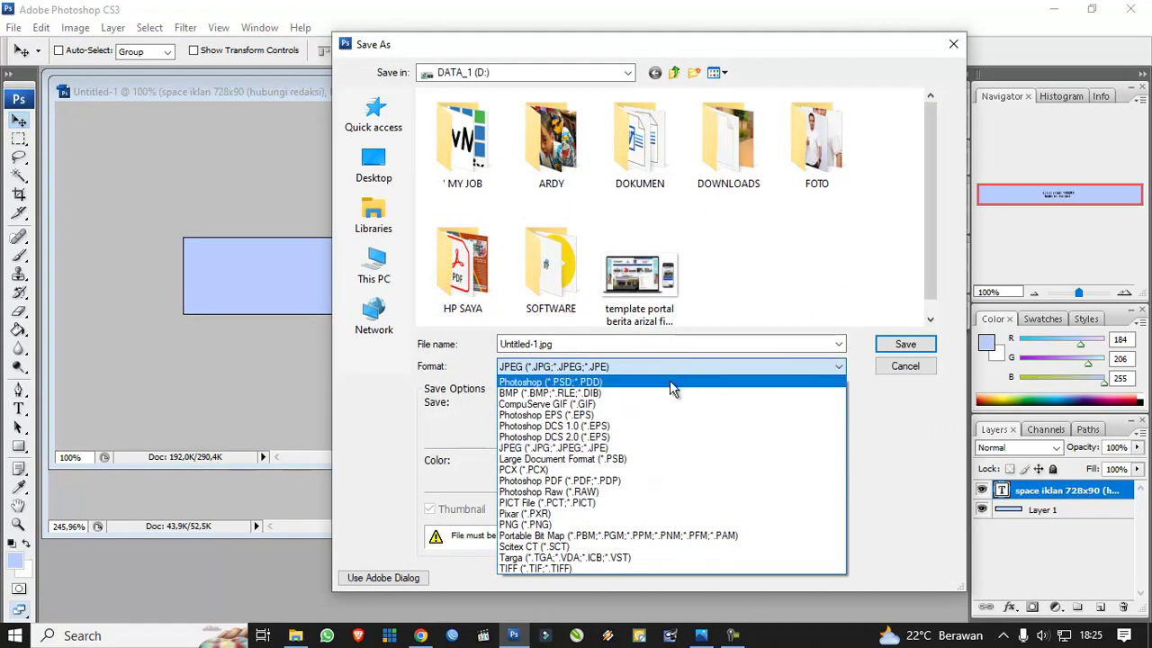
pyautogui.click(669, 380)
pyautogui.click(621, 345)
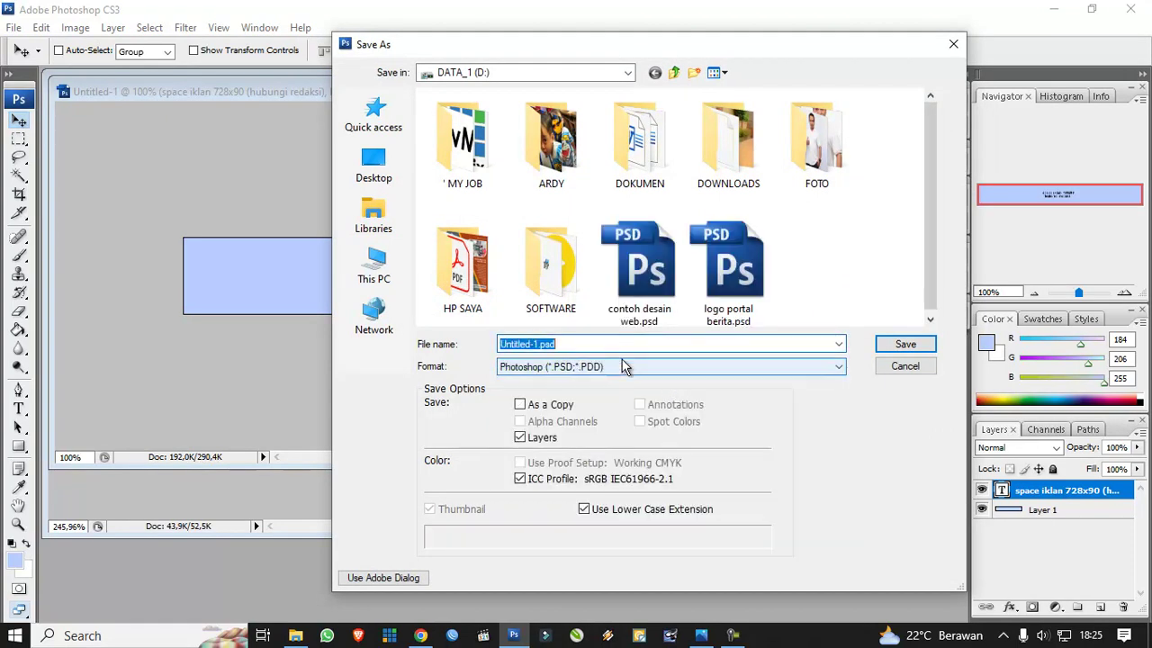
pyautogui.write('space iklan 728x90')
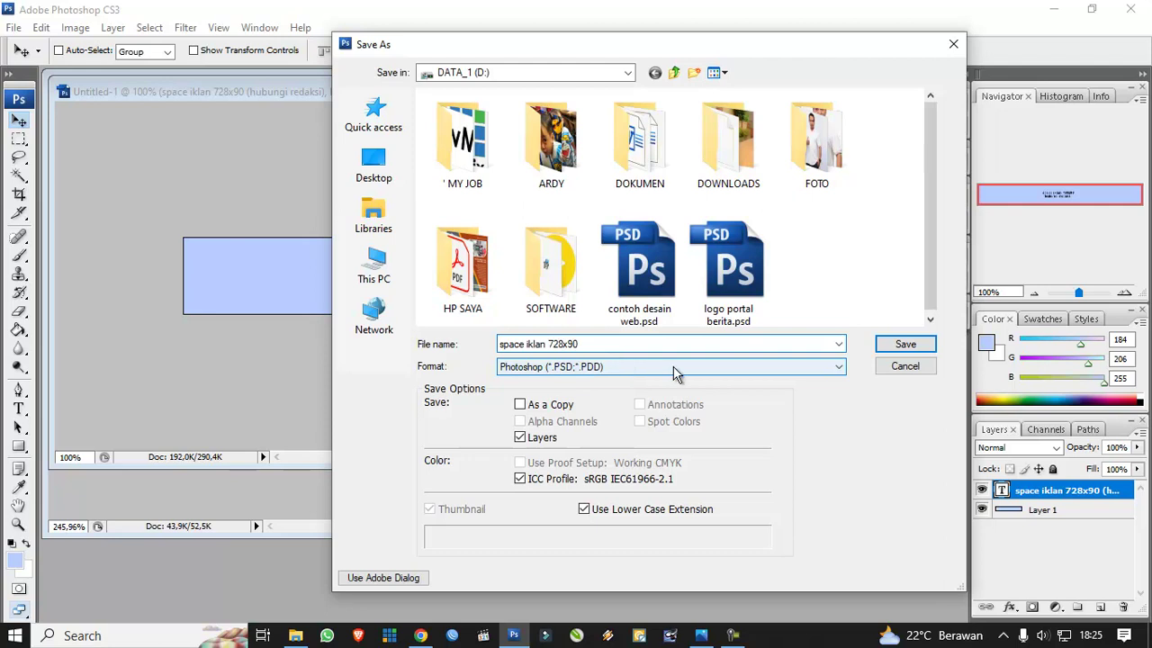
pyautogui.click(905, 344)
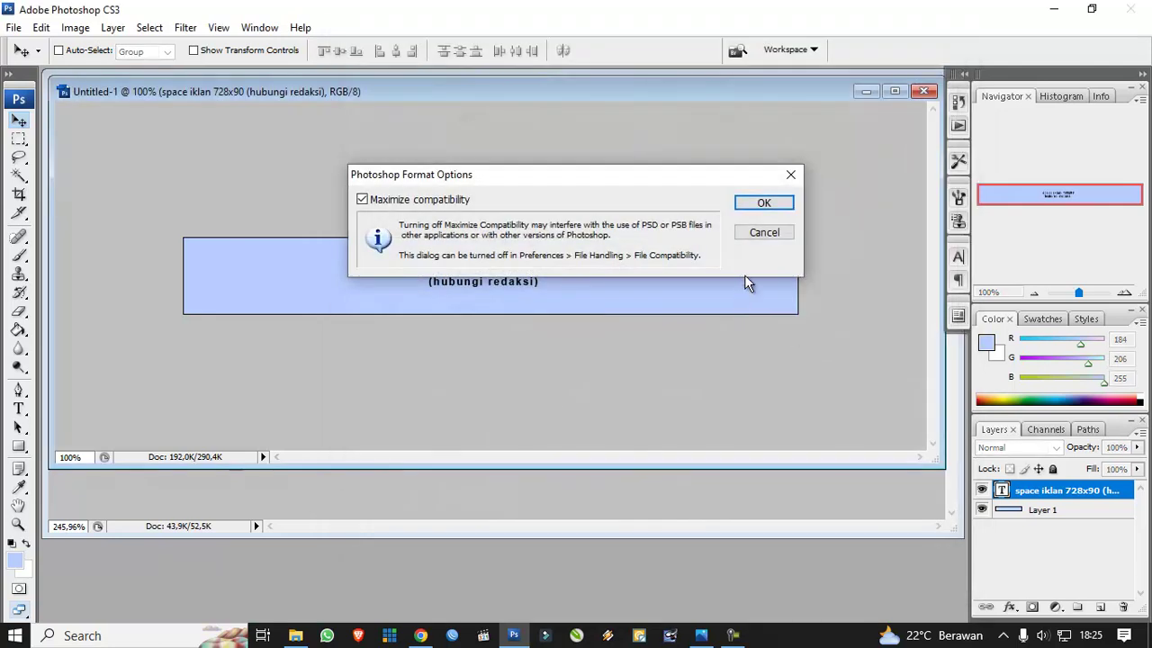
pyautogui.click(763, 203)
# Step: Save a JPEG copy of the banner on drive D as space iklan 728x90 copy.jpg, with quality 8 (High) and Progressive format
pyautogui.hotkey('ctrl', 'shift', 's')
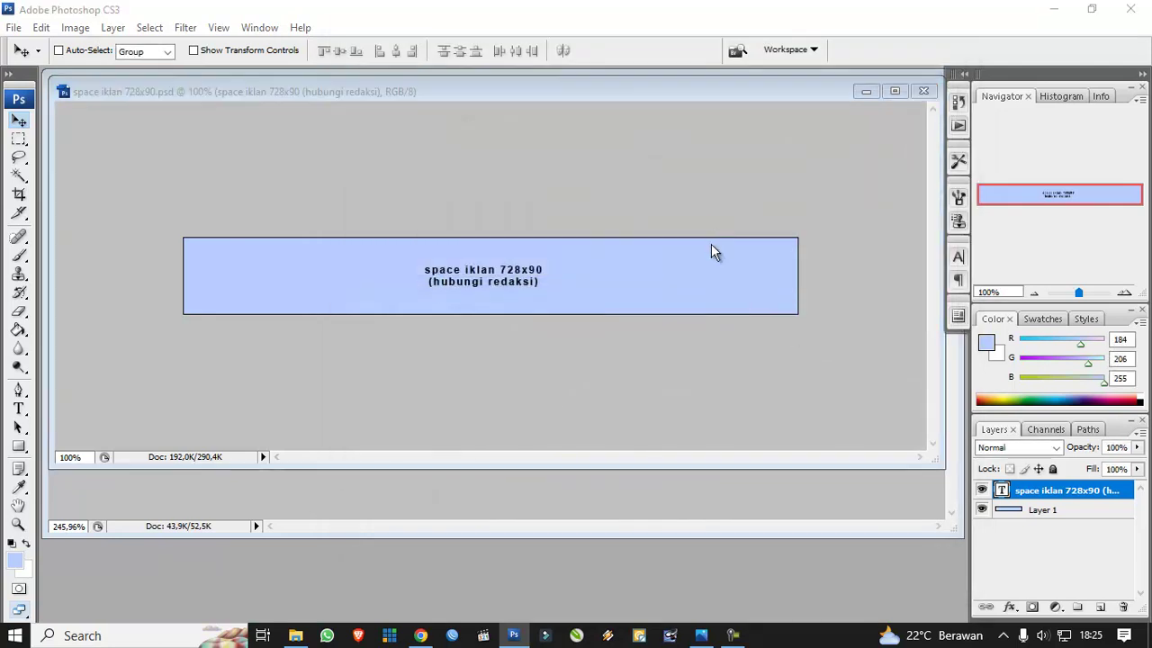
pyautogui.click(629, 366)
pyautogui.click(575, 447)
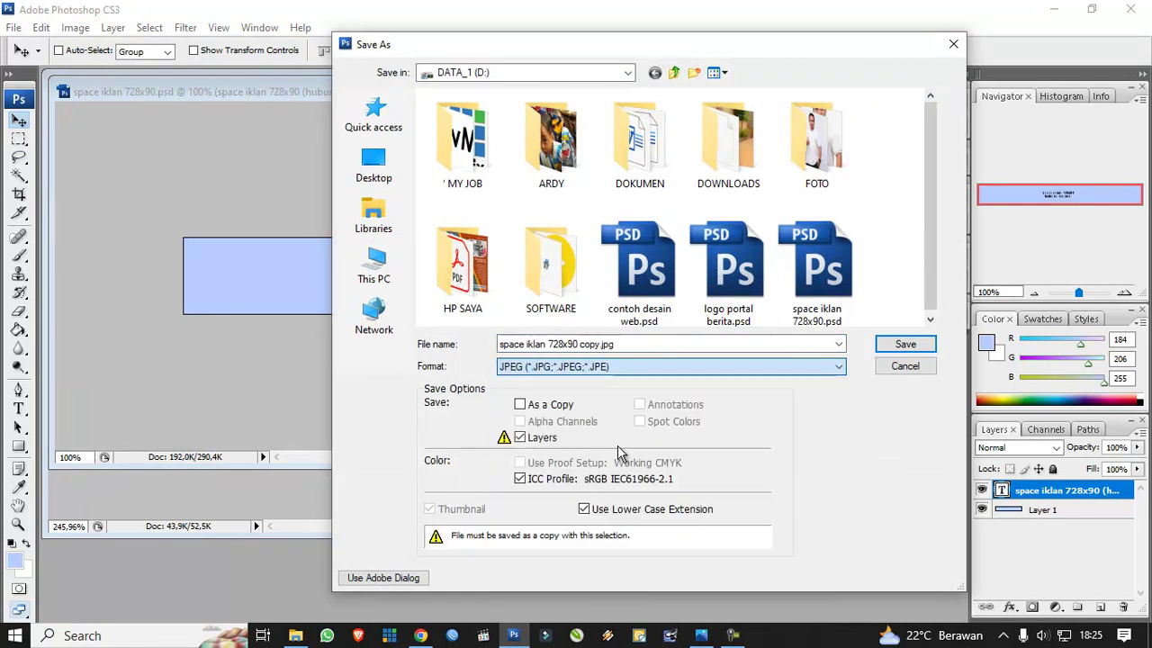
pyautogui.click(900, 344)
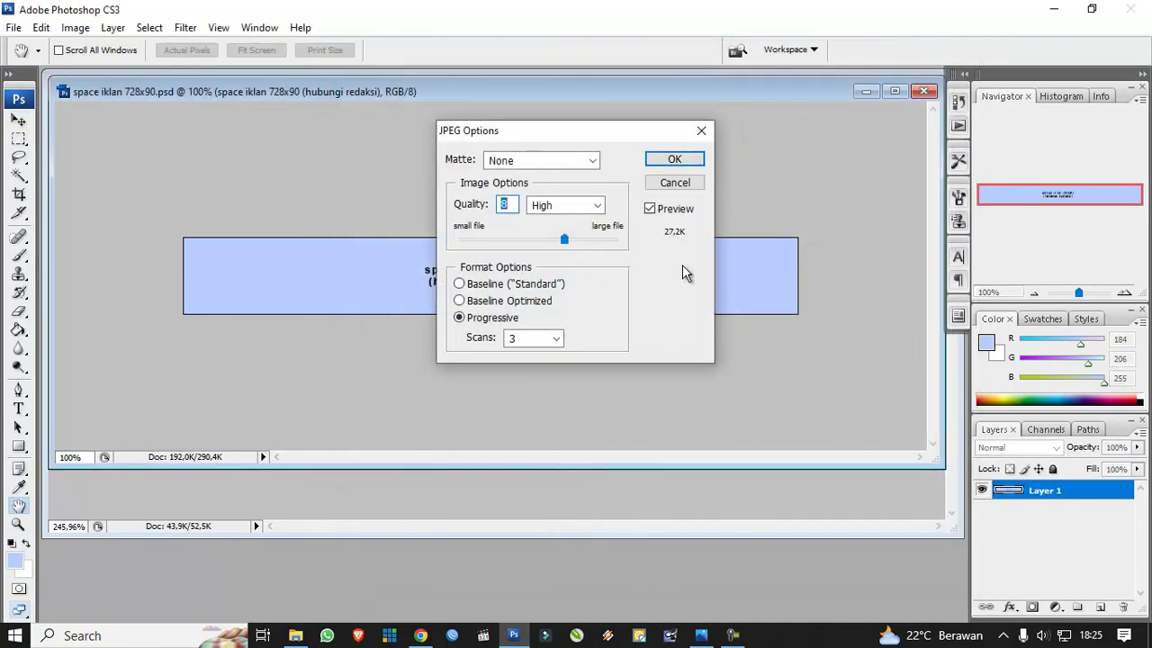
pyautogui.click(666, 163)
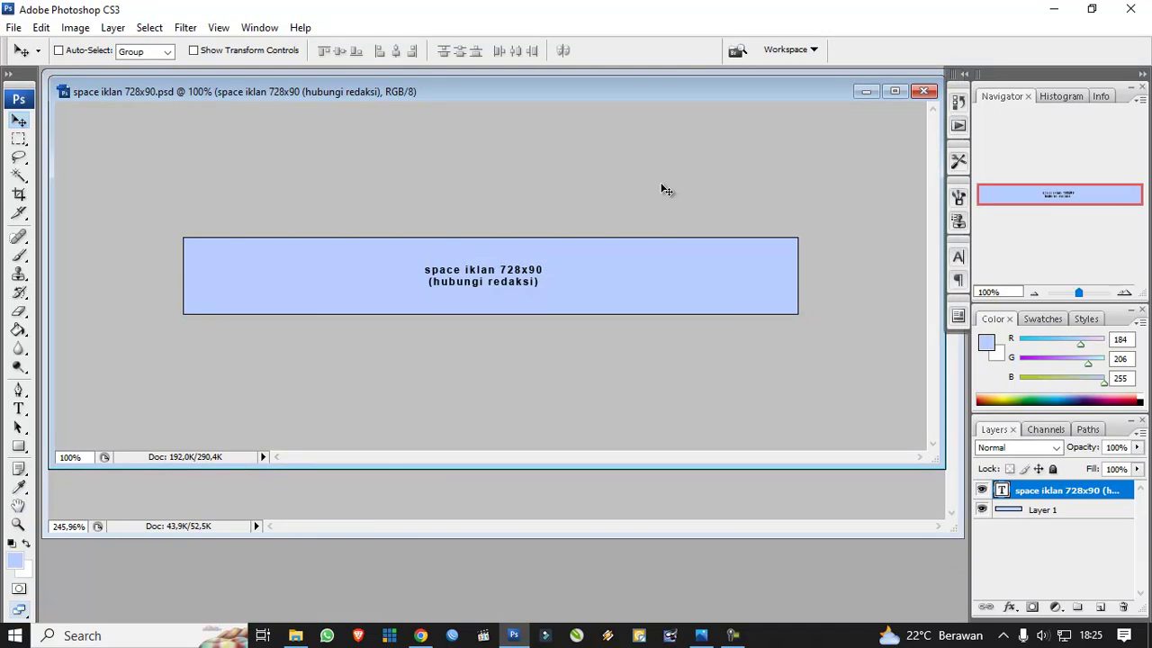
# Step: Begin a new Photoshop document for another ad-space banner, ready to change its width, and switch to the browser
pyautogui.click(13, 27)
pyautogui.click(31, 43)
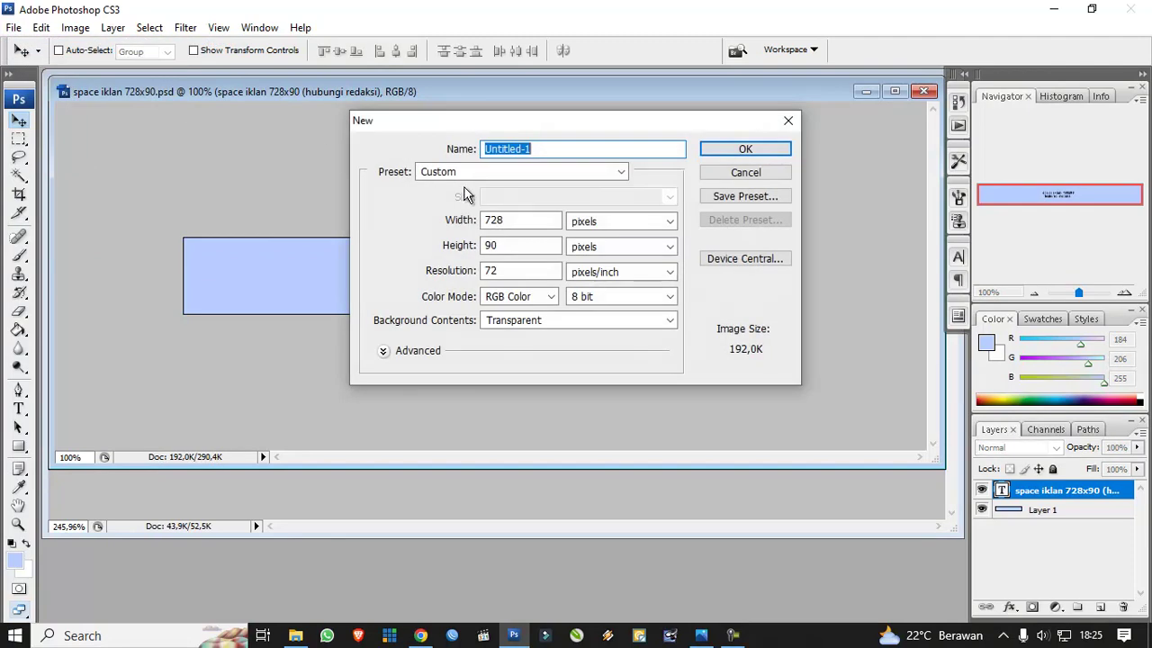
pyautogui.doubleClick(510, 219)
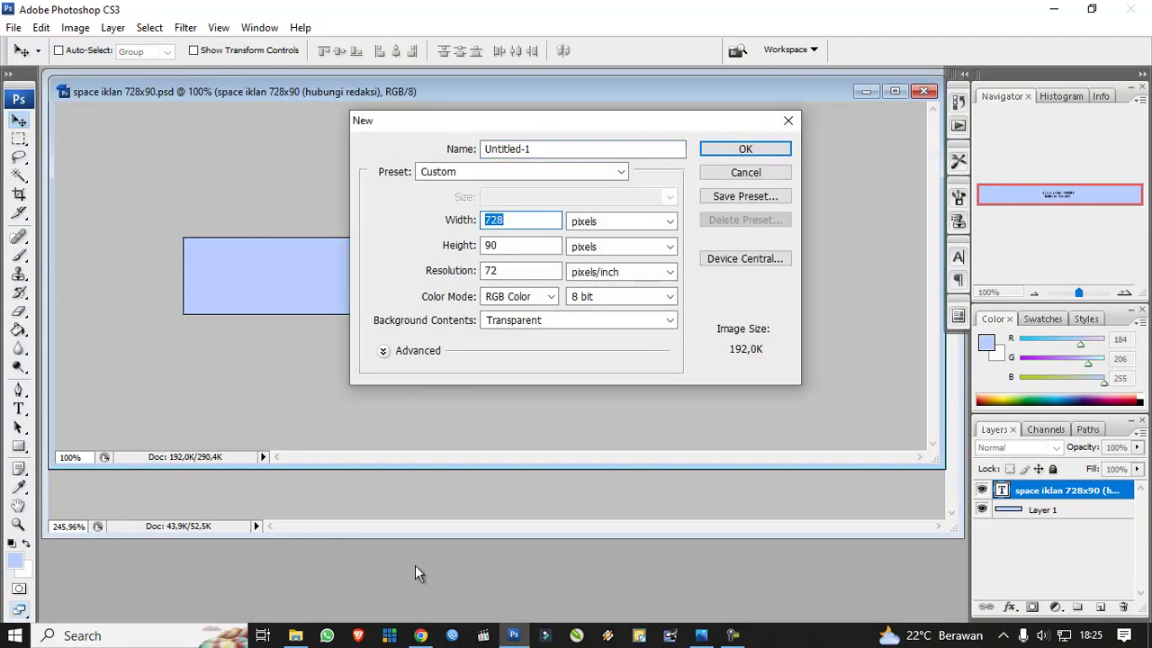
pyautogui.click(421, 635)
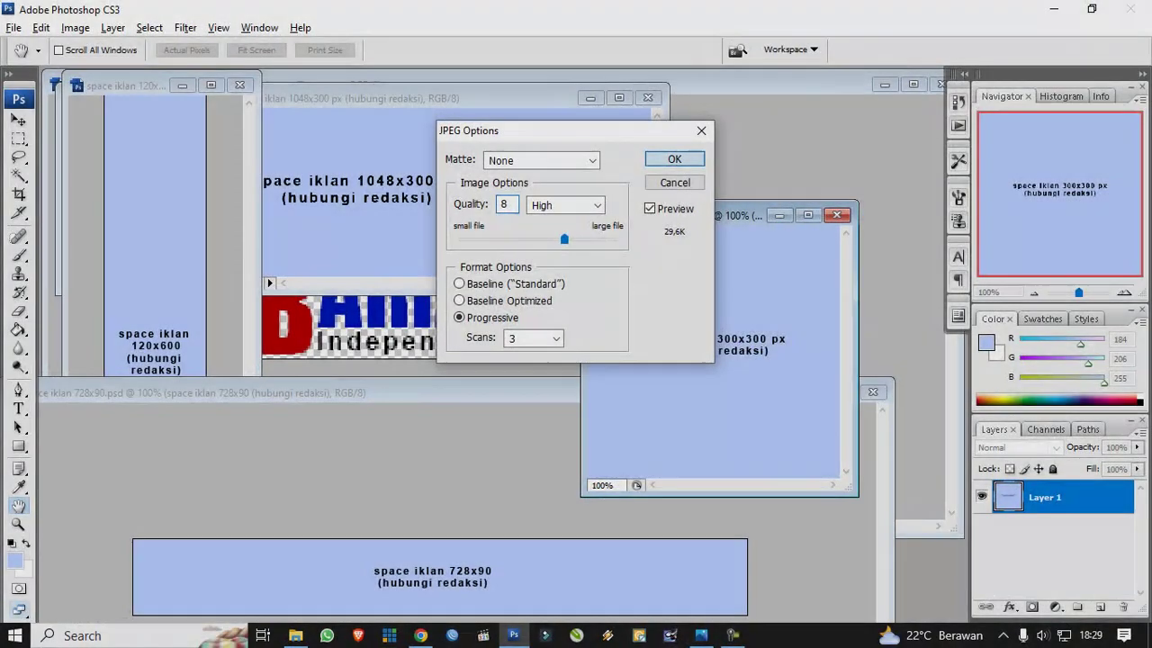
# Step: Dismiss the JPEG options for the 300x300 banner, minimize Photoshop, and switch to the blog's layout page in Chrome
pyautogui.click(679, 182)
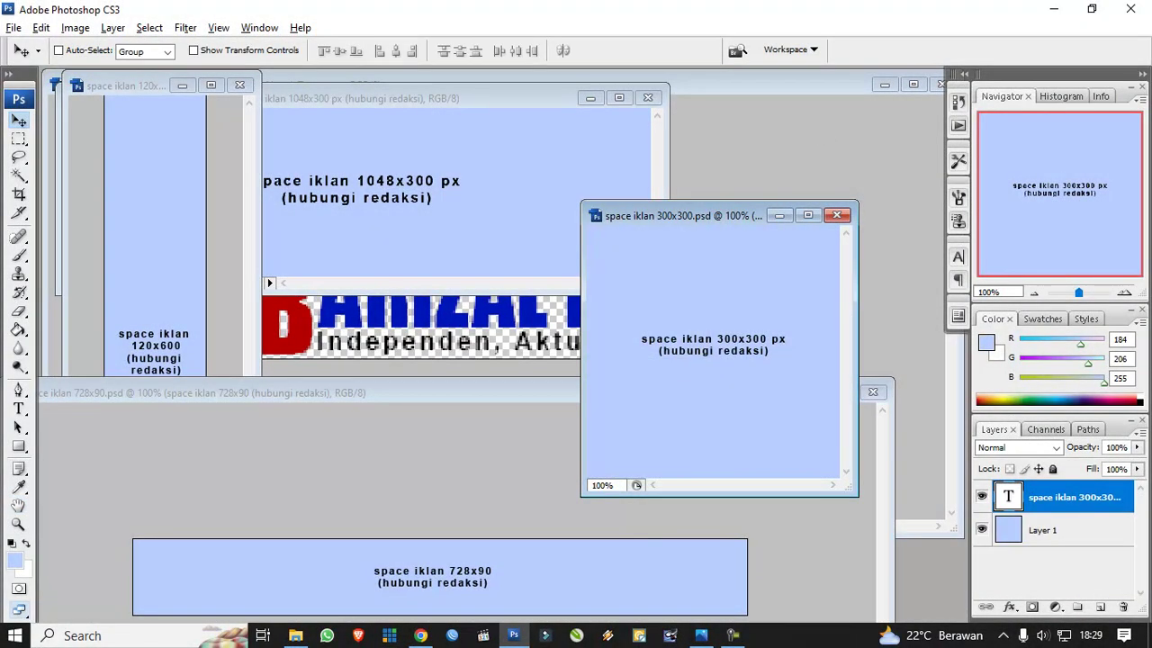
pyautogui.click(1055, 9)
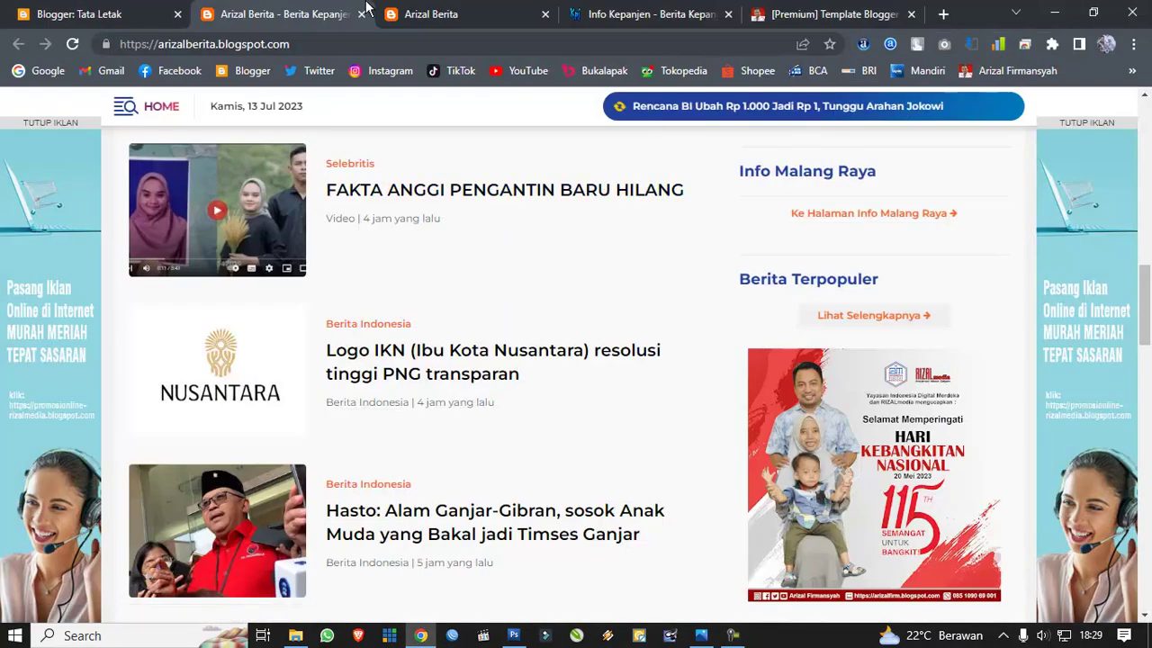
pyautogui.click(68, 14)
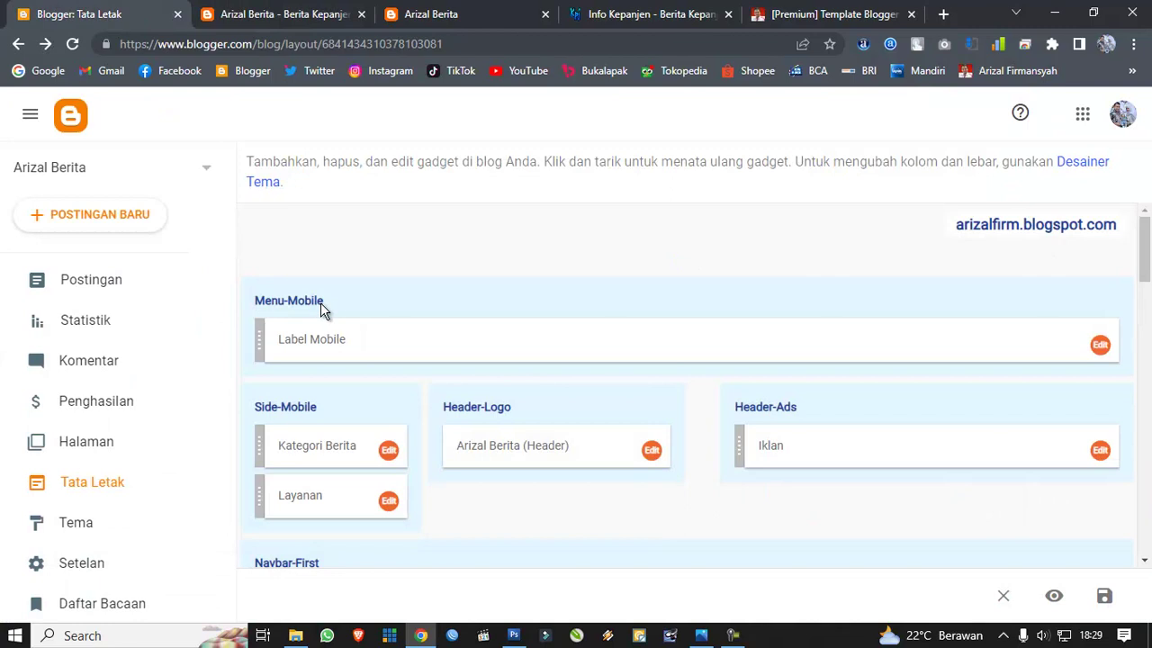
# Step: Examine the HTML/JavaScript content of the Iklan gadget in Header-Ads and close it without saving
pyautogui.scroll(-1, 325, 290)
pyautogui.scroll(-5, 324, 282)
pyautogui.scroll(4, 324, 275)
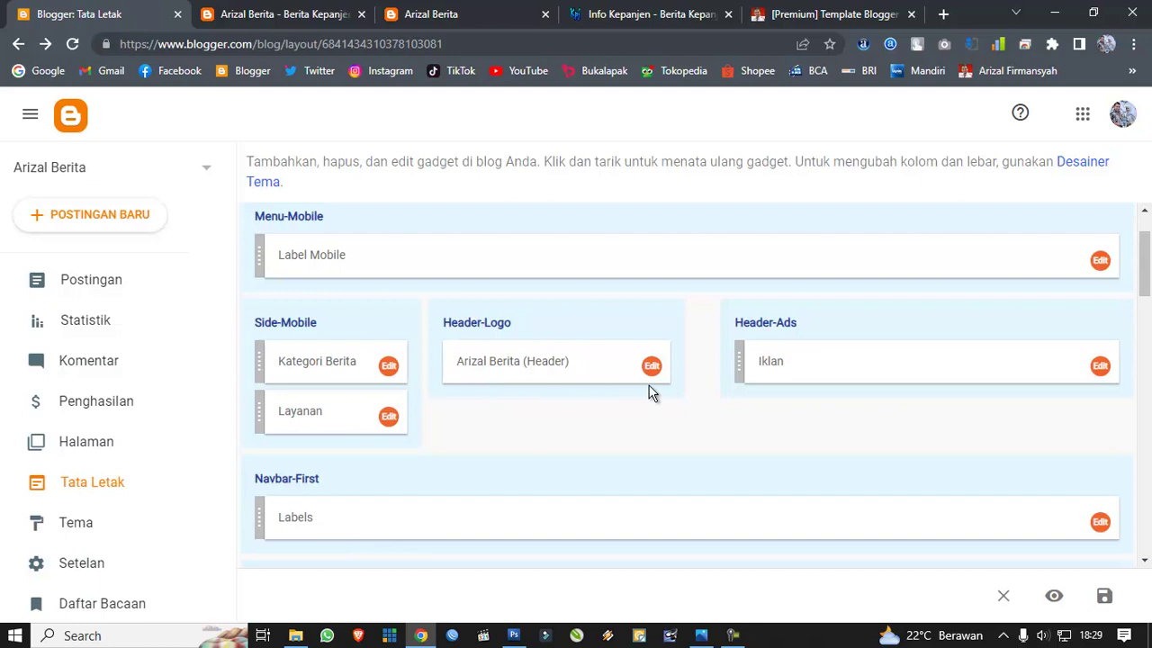
pyautogui.click(1100, 369)
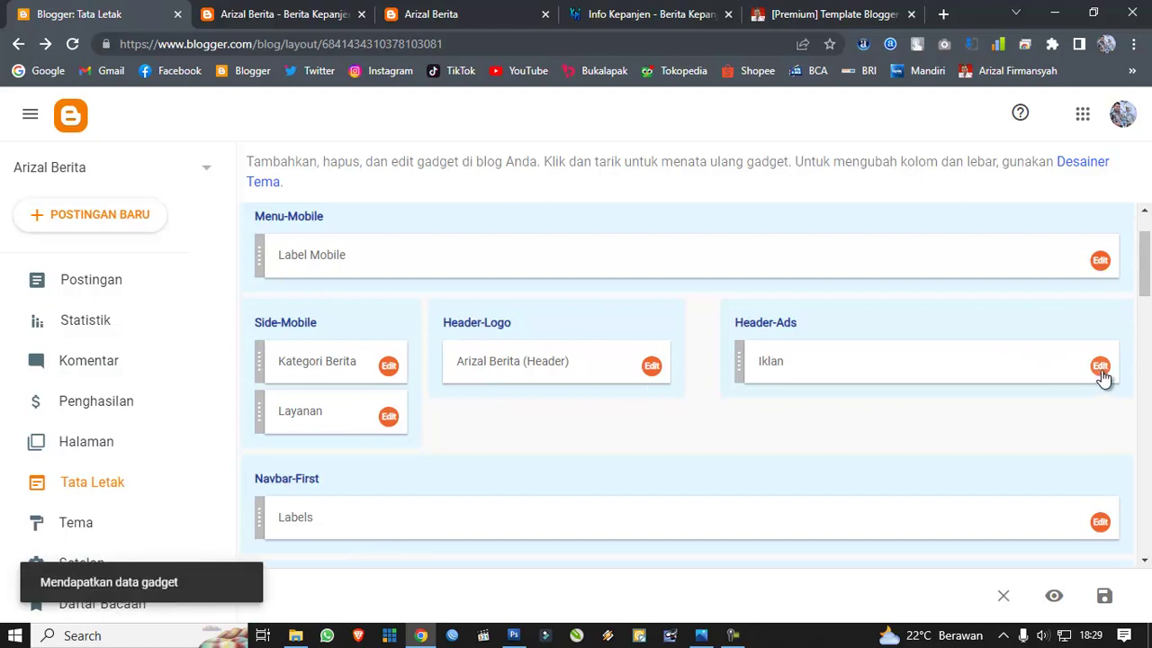
pyautogui.scroll(-1, 534, 397)
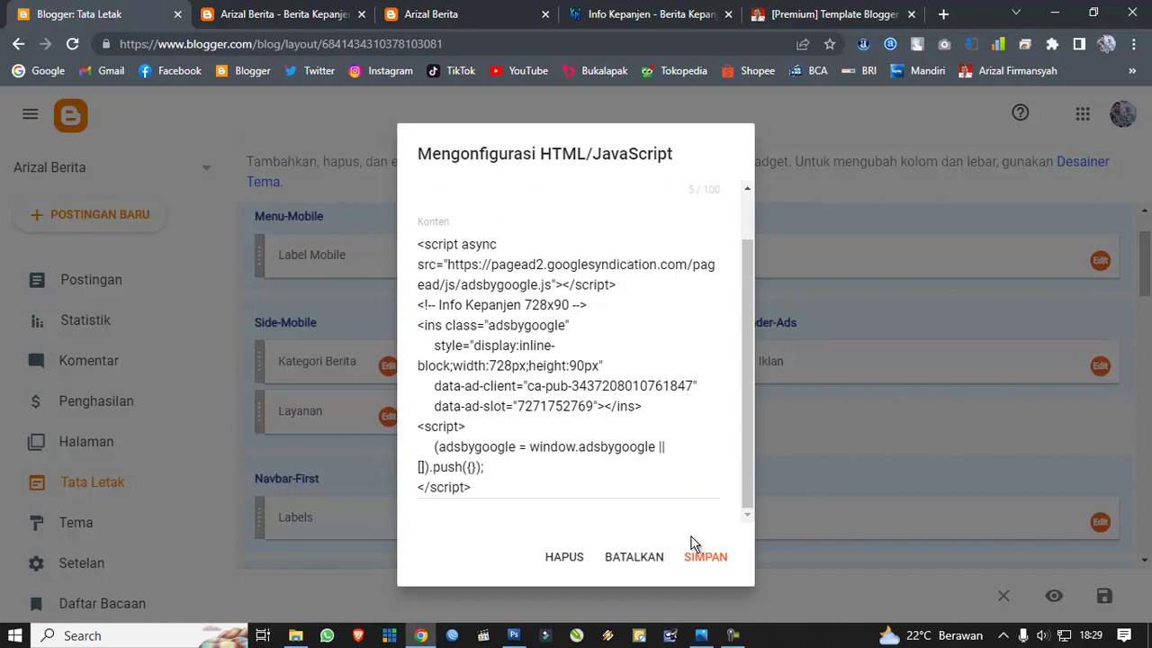
pyautogui.click(656, 558)
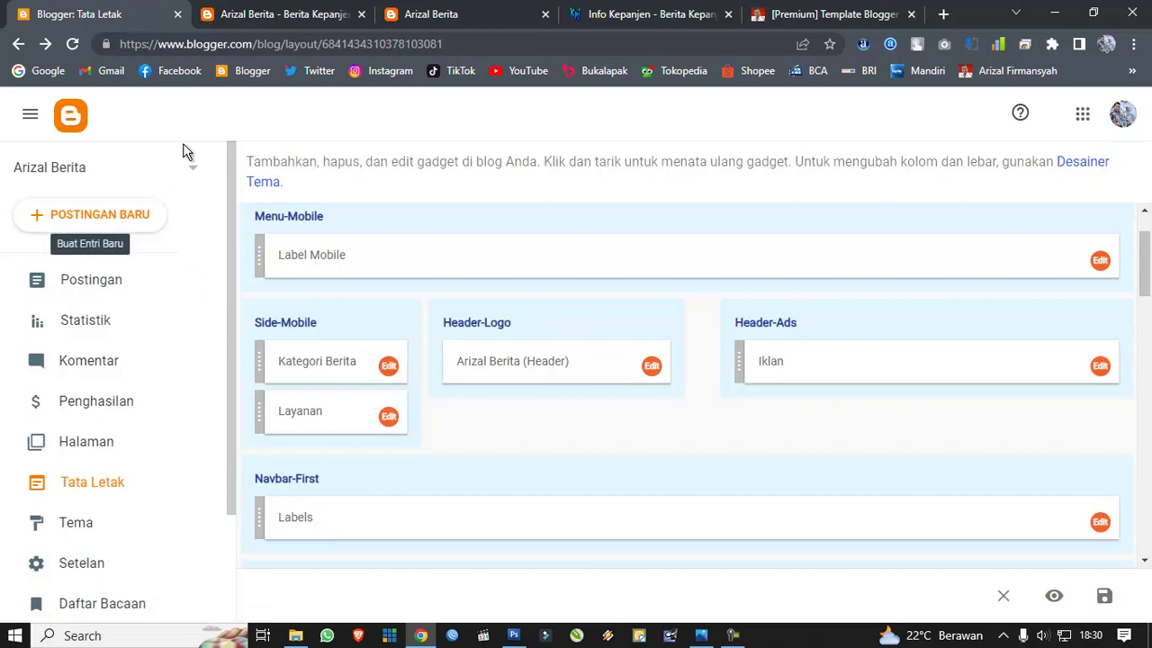
# Step: Create a new post on the blog and title it "gambar tersimpan"
pyautogui.click(267, 14)
pyautogui.click(135, 14)
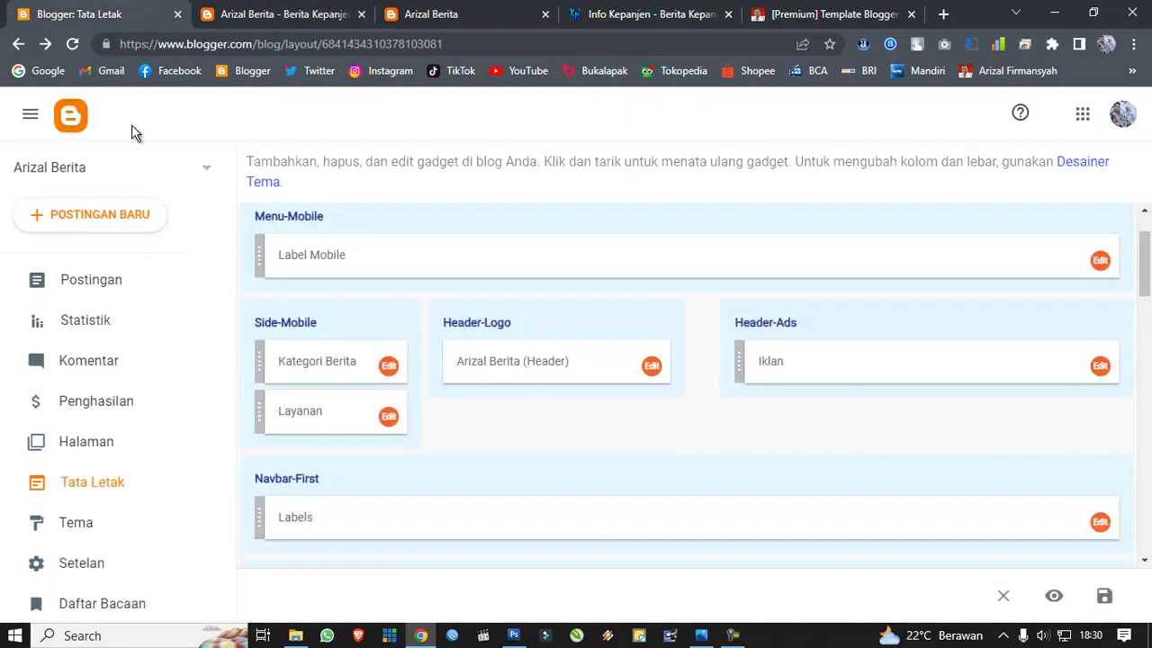
pyautogui.rightClick(109, 215)
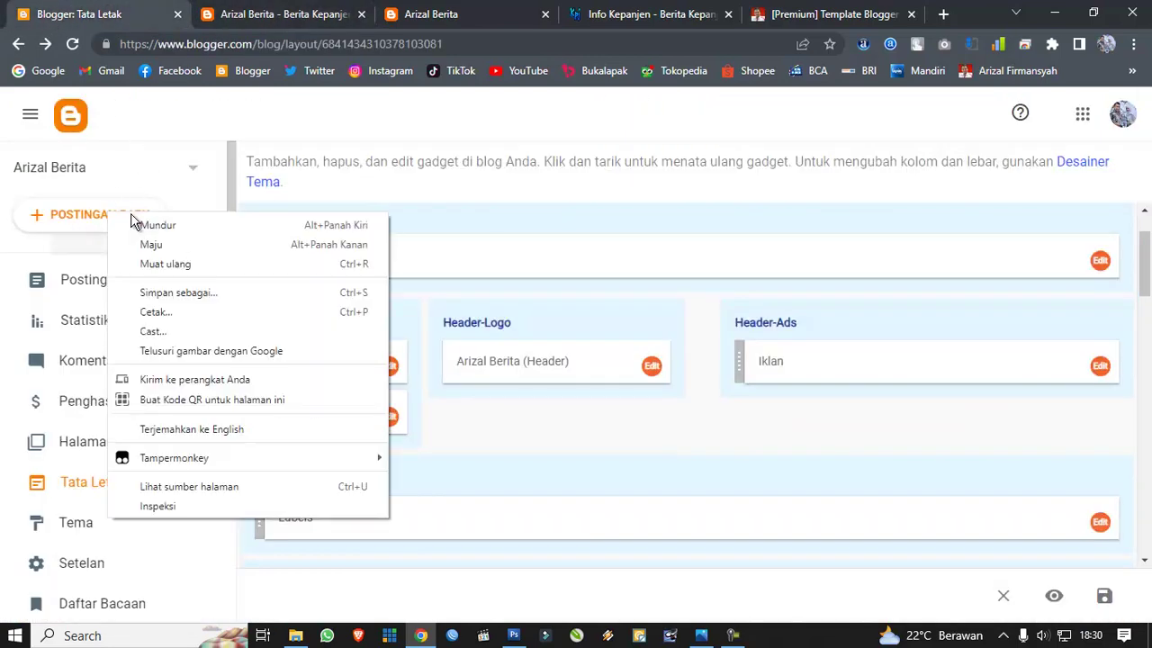
pyautogui.click(76, 216)
pyautogui.click(260, 11)
pyautogui.scroll(15, 306, 229)
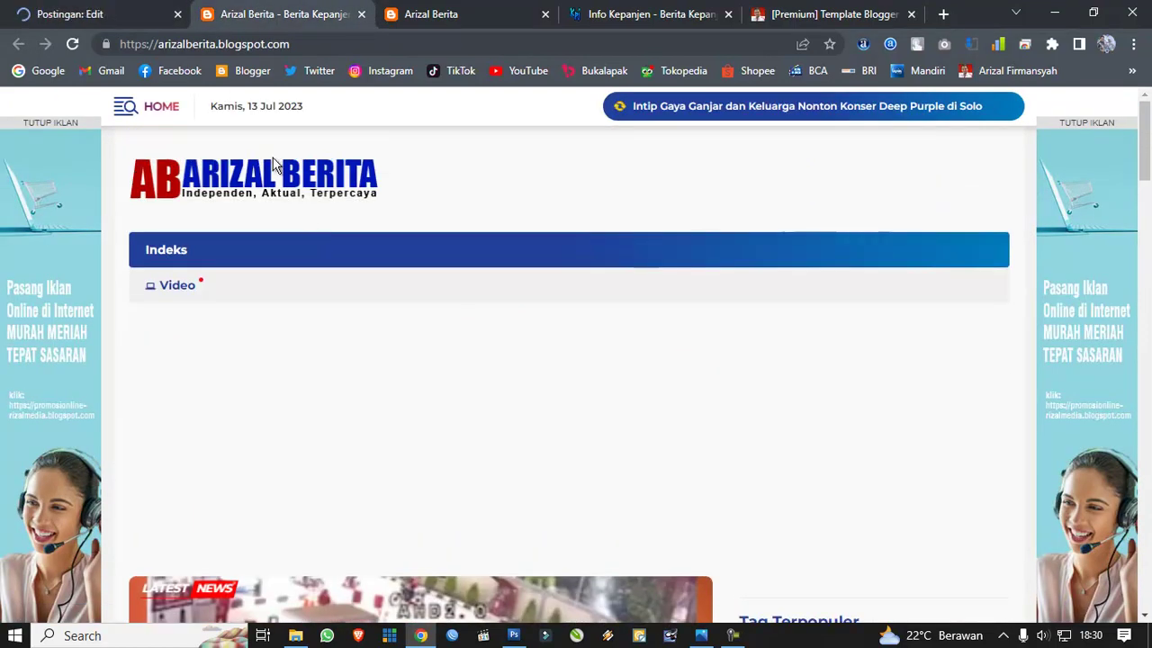
pyautogui.click(103, 12)
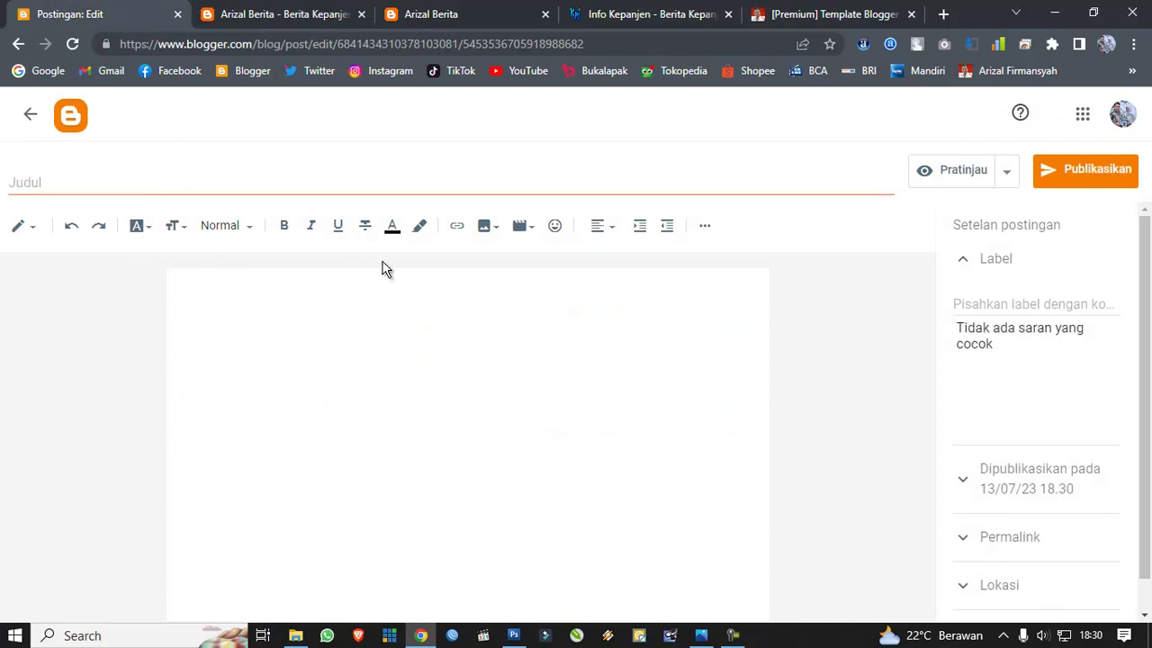
pyautogui.click(189, 193)
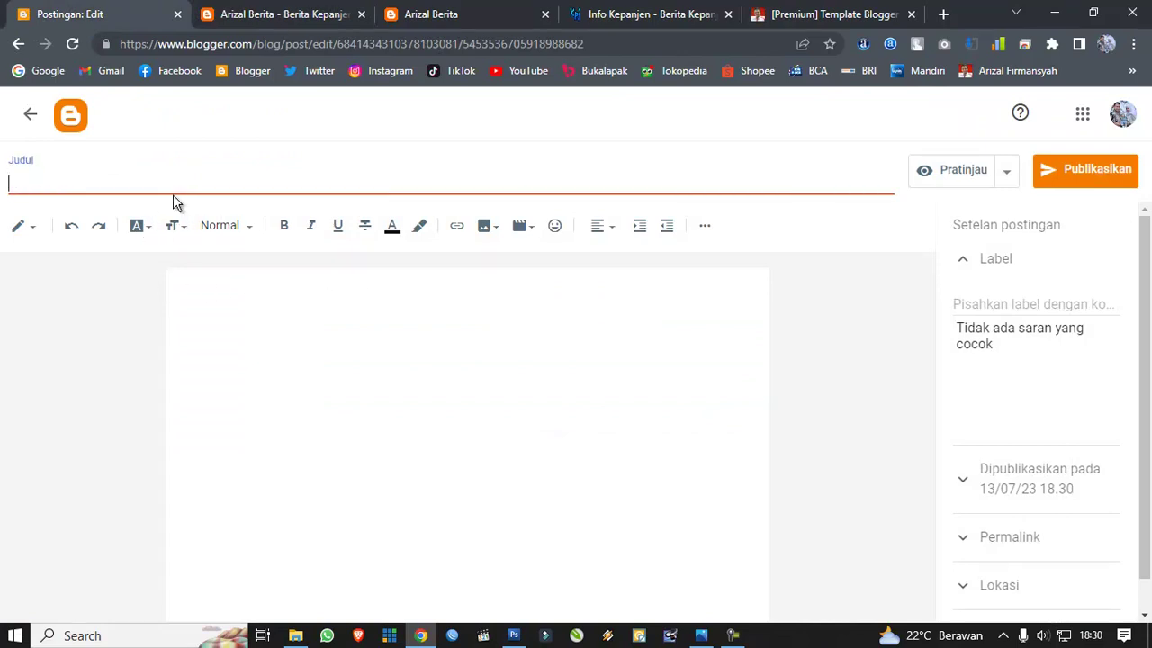
pyautogui.write('gambar te')
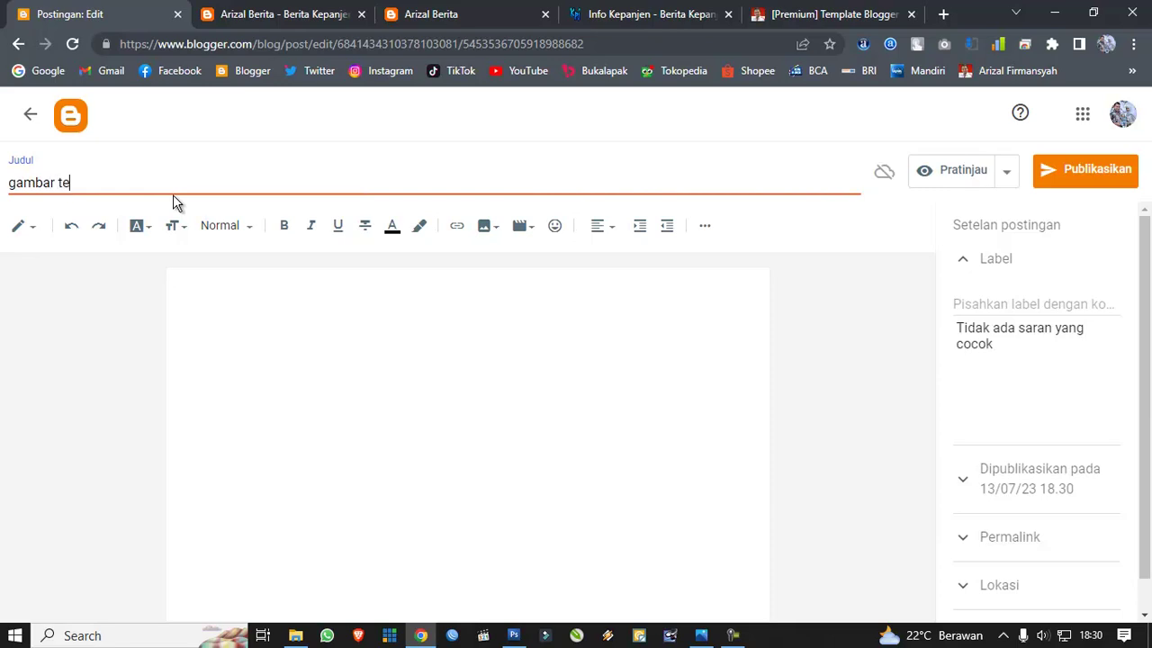
pyautogui.write('rsimpan')
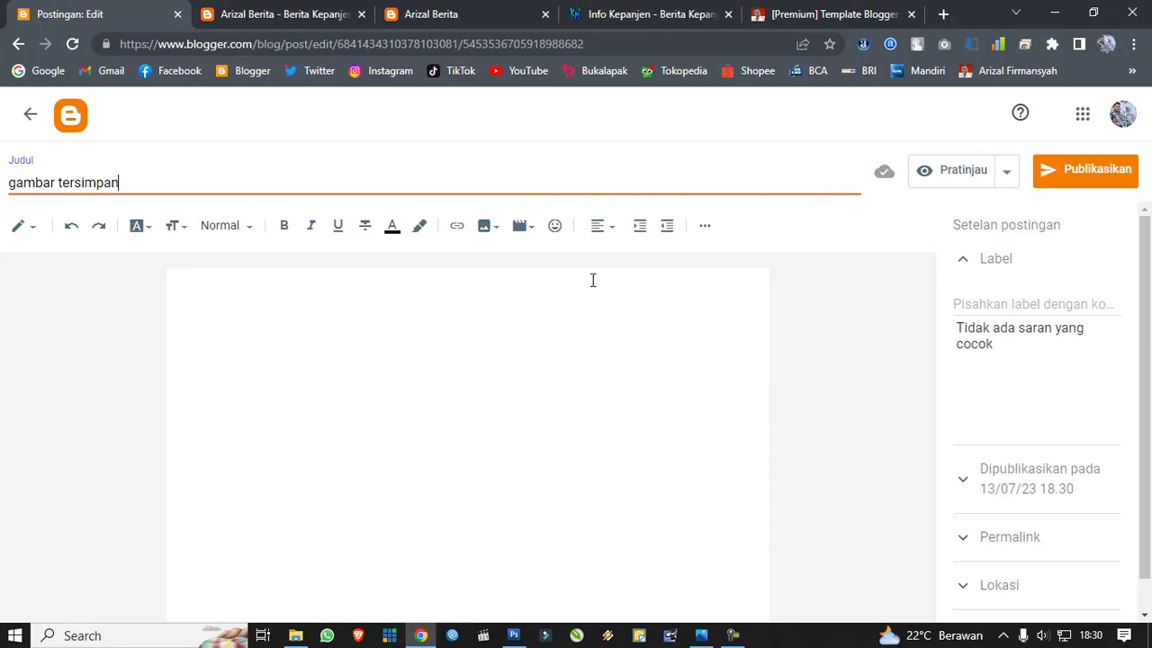
# Step: Upload the 120x600, 300x300, 728x90 and 1048x300 space iklan JPG copies from drive D and insert them into the post body
pyautogui.click(430, 323)
pyautogui.click(493, 229)
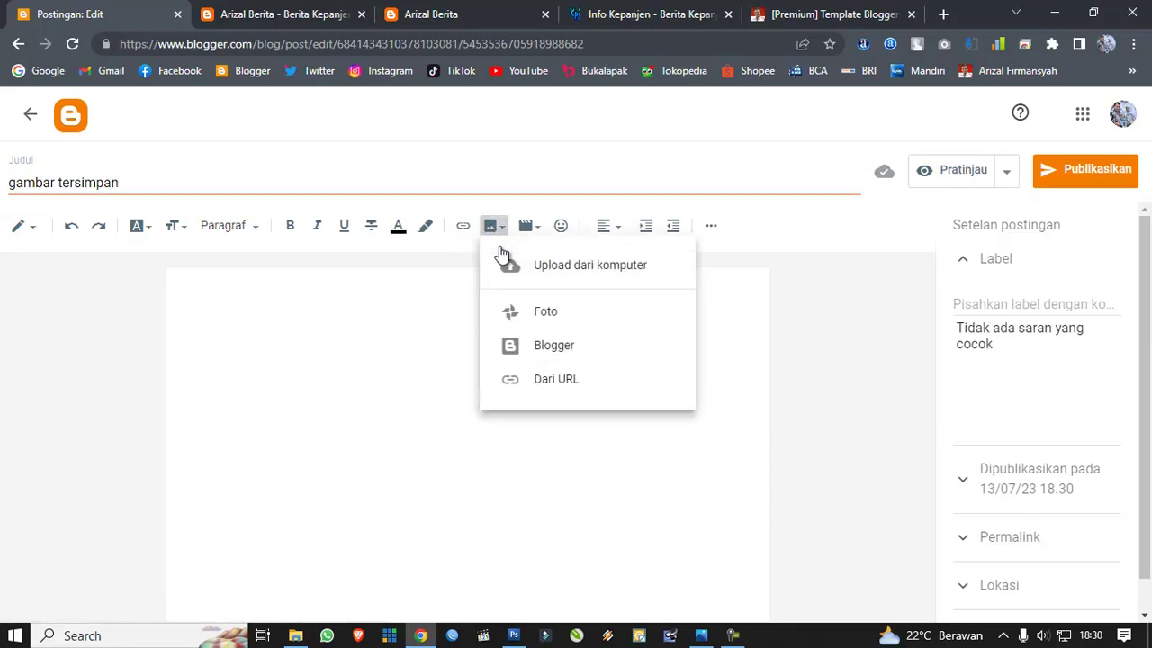
pyautogui.click(507, 271)
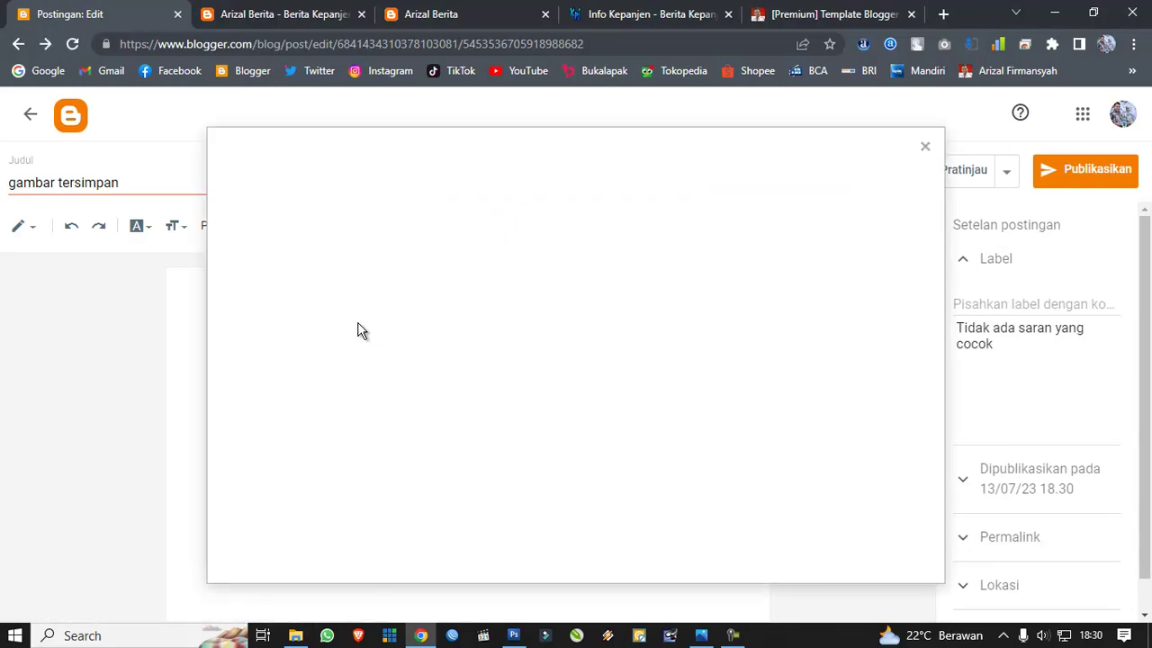
pyautogui.click(253, 241)
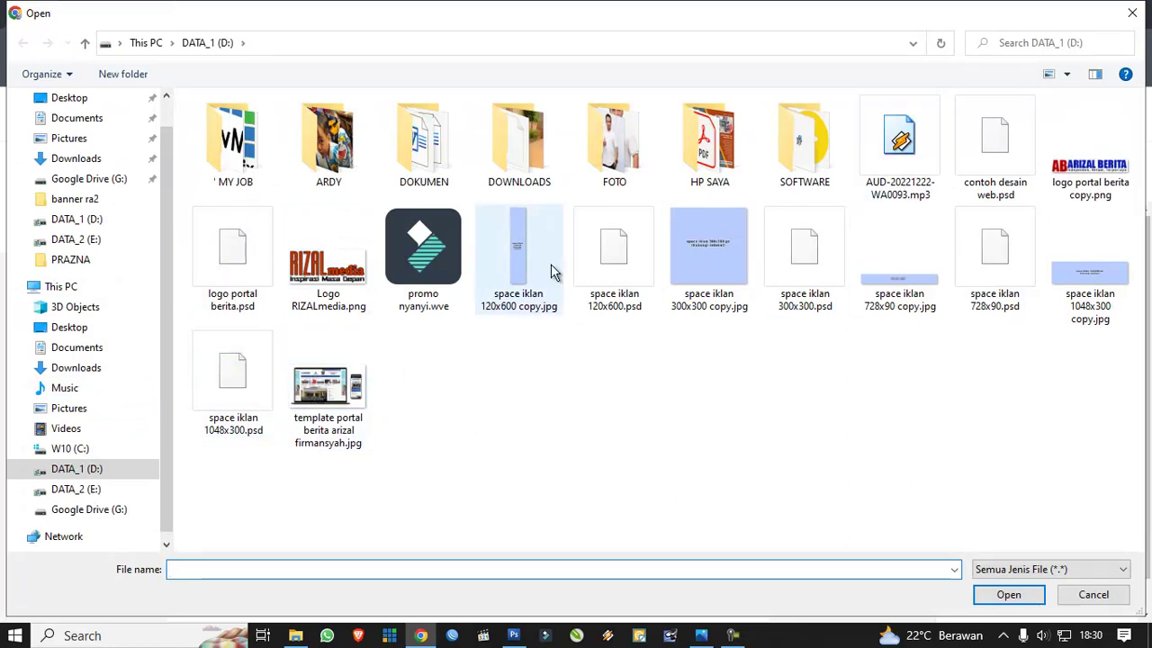
pyautogui.click(518, 262)
pyautogui.keyDown('ctrl'); pyautogui.click(752, 259); pyautogui.keyUp('ctrl')
pyautogui.keyDown('ctrl'); pyautogui.click(921, 270); pyautogui.keyUp('ctrl')
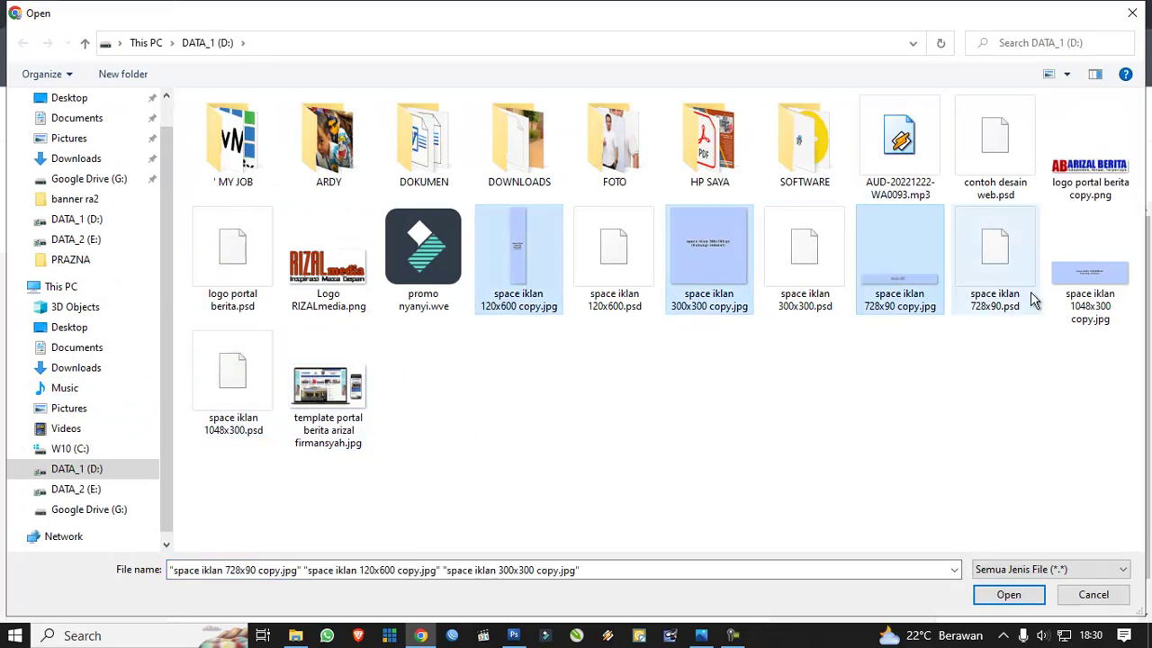
pyautogui.keyDown('ctrl'); pyautogui.click(1063, 306); pyautogui.keyUp('ctrl')
pyautogui.click(1006, 593)
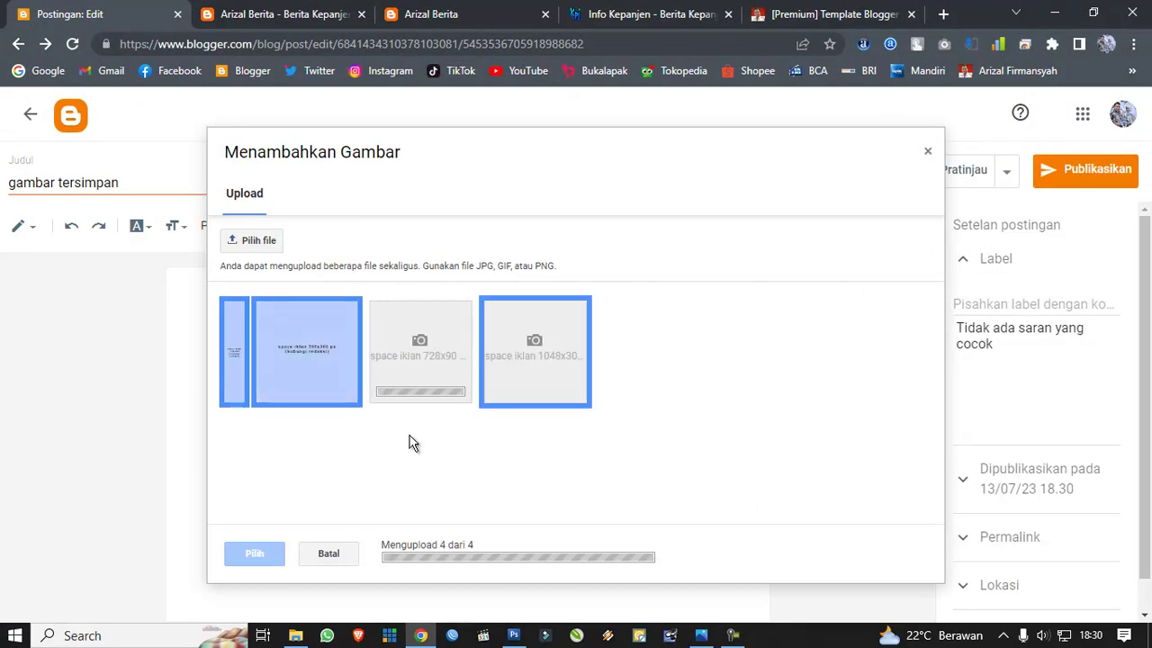
pyautogui.click(460, 362)
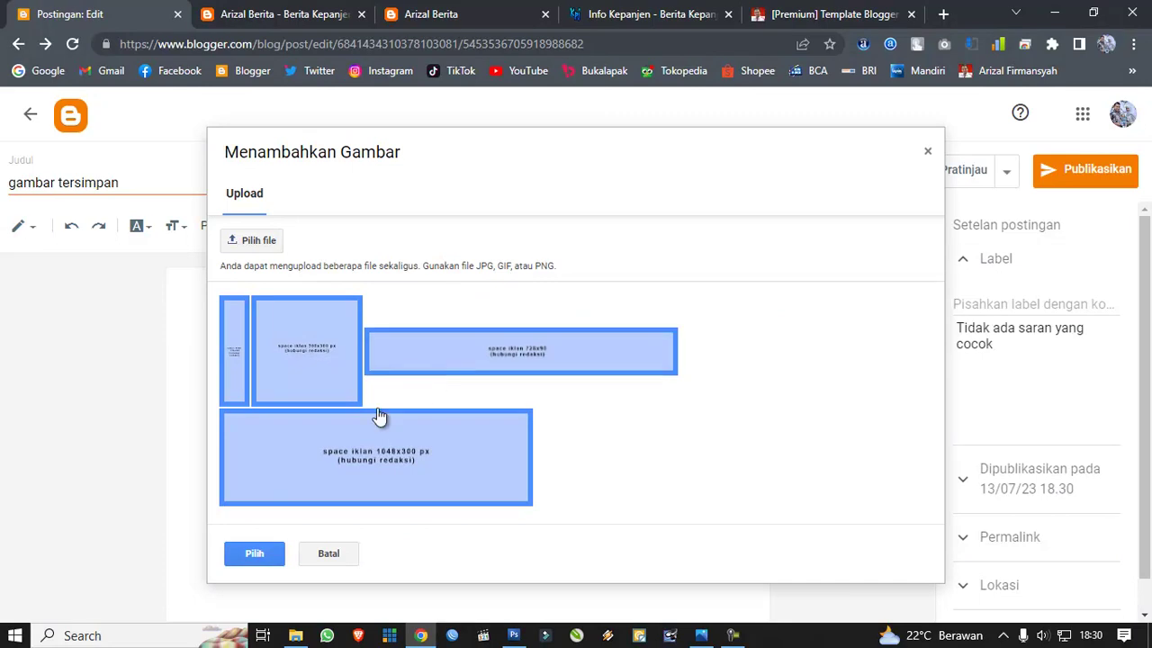
pyautogui.click(254, 556)
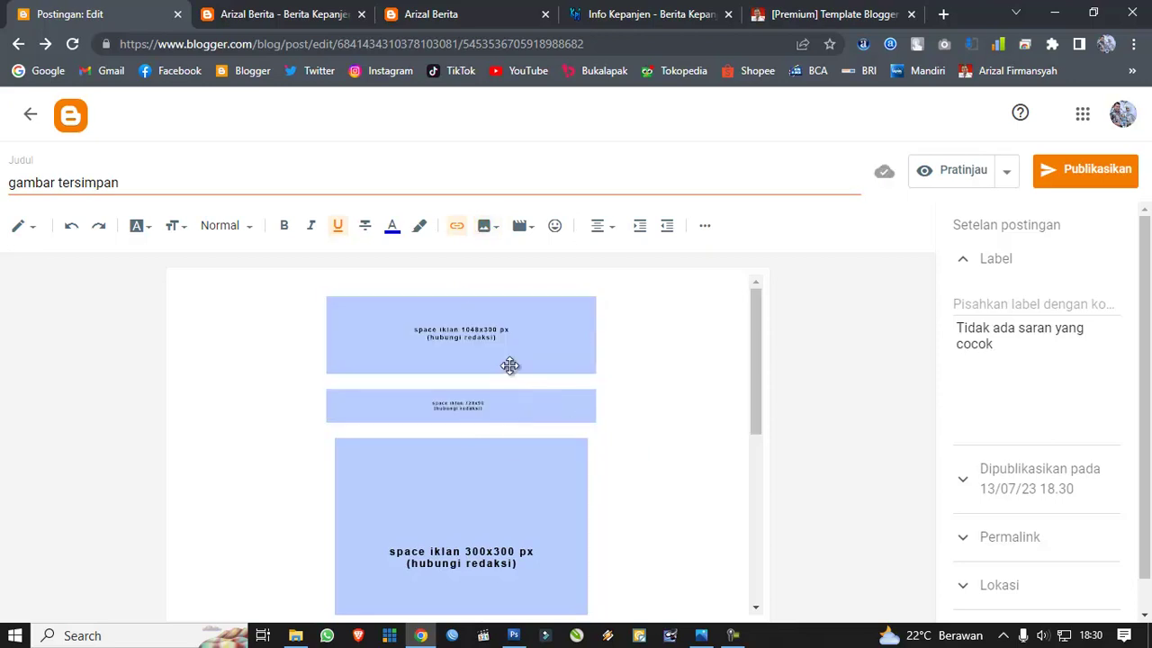
# Step: Set the 1048x300 banner image in the post to its original size (Asli)
pyautogui.click(512, 367)
pyautogui.click(428, 405)
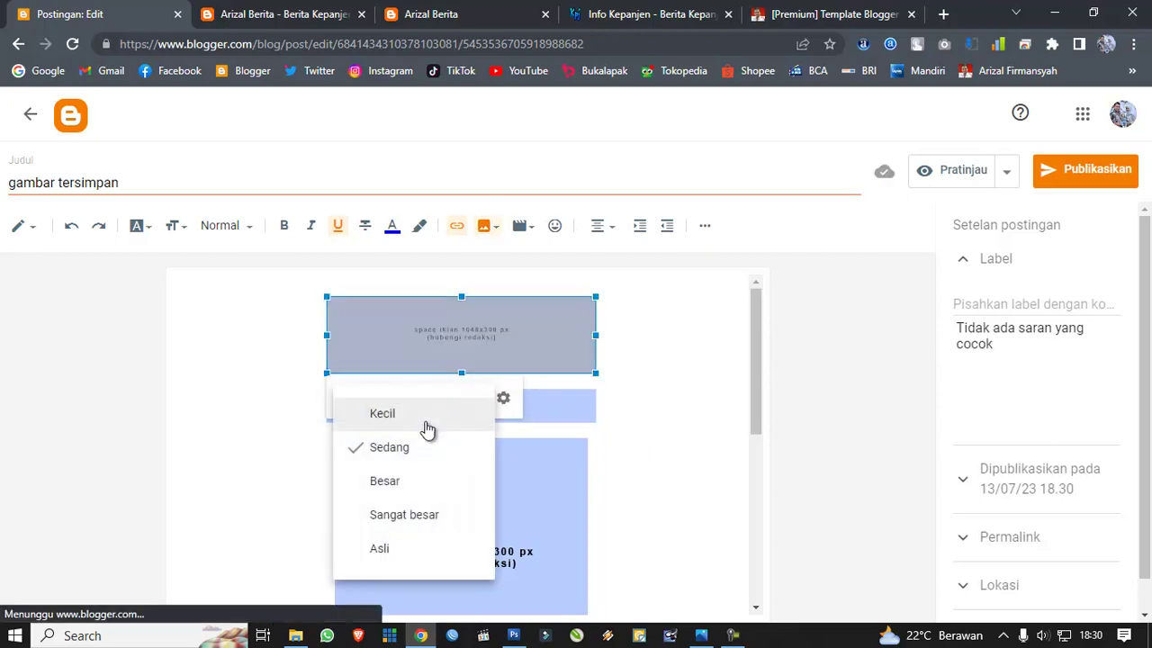
pyautogui.click(382, 549)
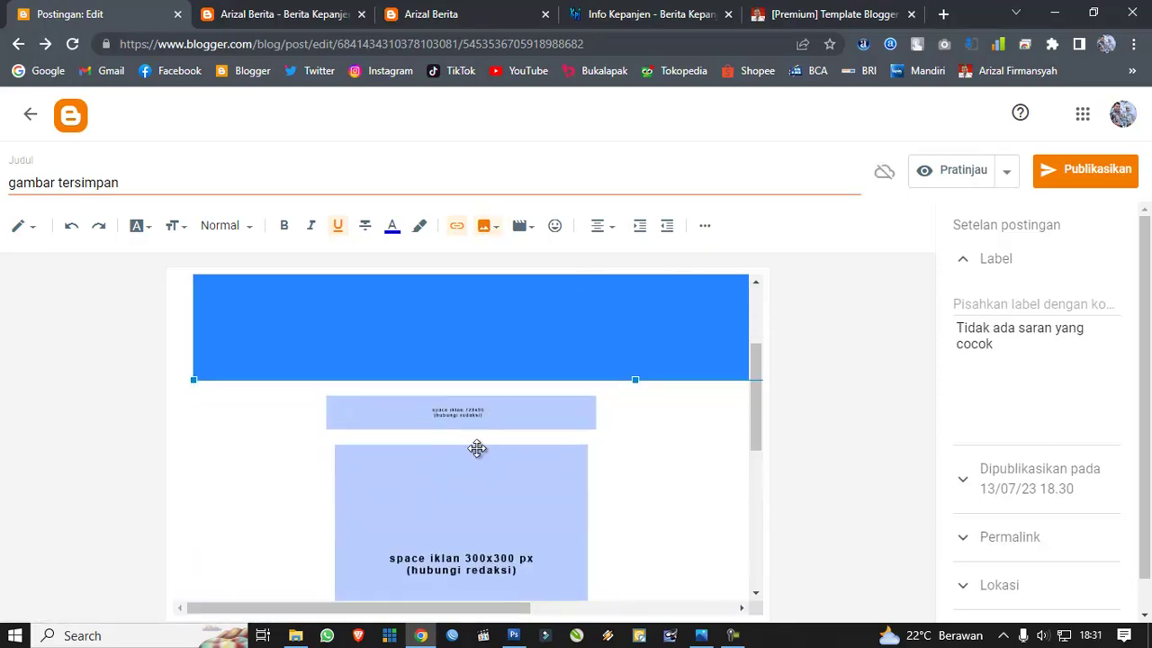
# Step: Open the size options of the 728x90 banner image in the post
pyautogui.click(481, 415)
pyautogui.click(440, 454)
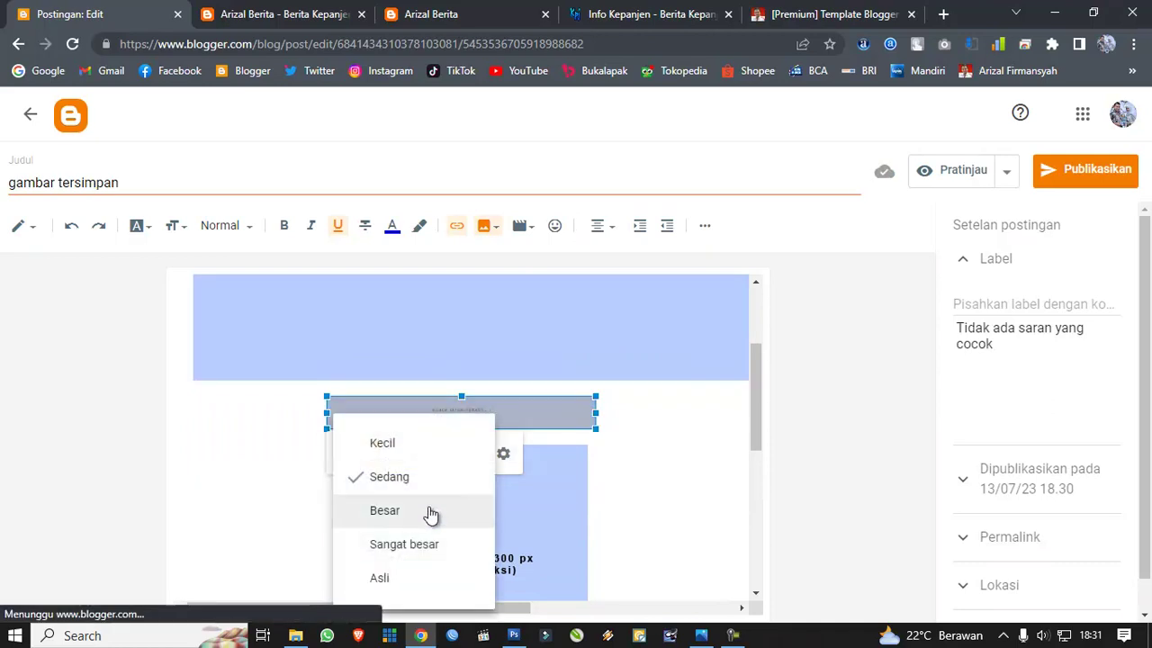
# Step: Set the 728x90, 300x300 and 120x600 ad images in the post to their original size (Asli)
pyautogui.click(399, 581)
pyautogui.scroll(-3, 453, 463)
pyautogui.click(478, 354)
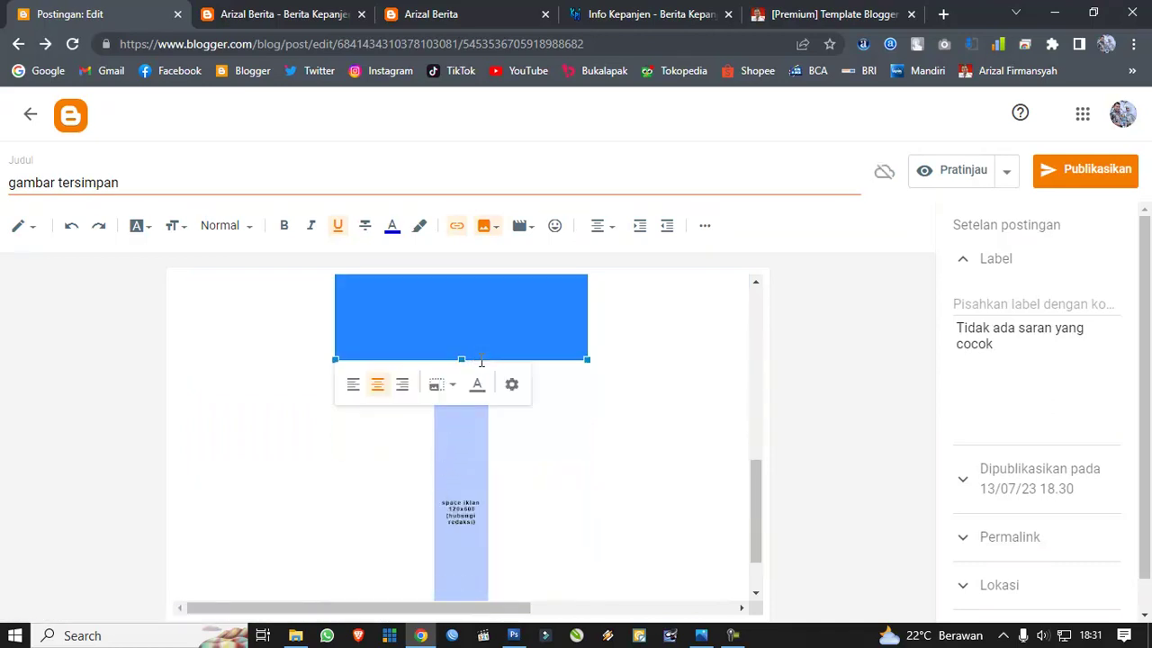
pyautogui.click(437, 385)
pyautogui.click(387, 538)
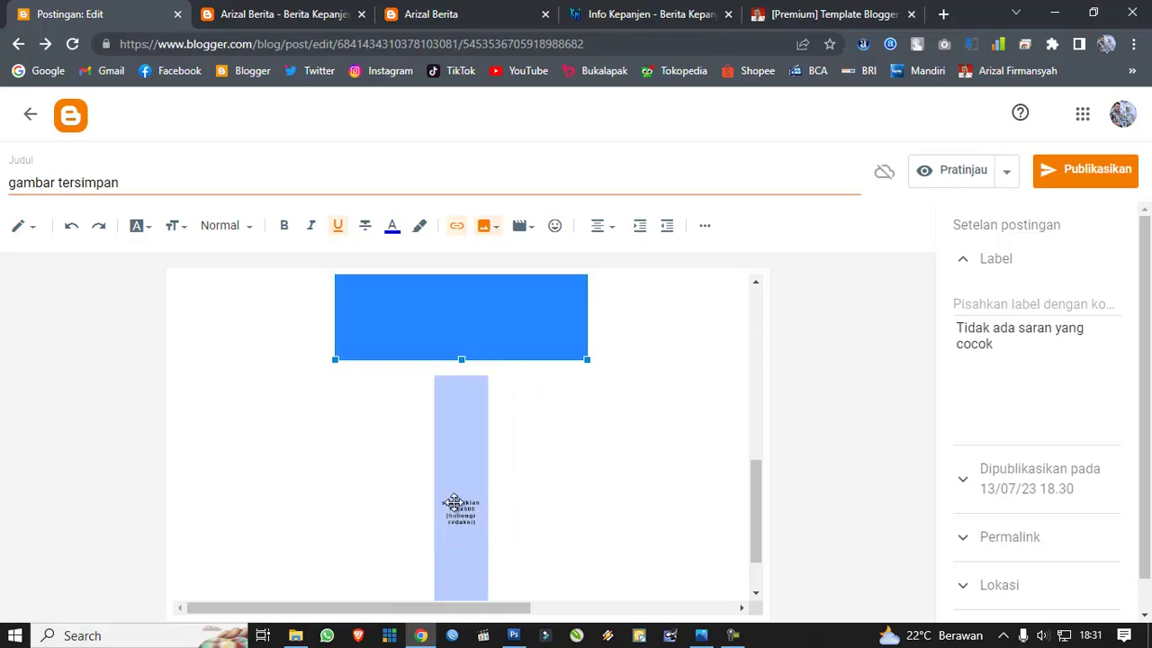
pyautogui.click(461, 501)
pyautogui.click(546, 366)
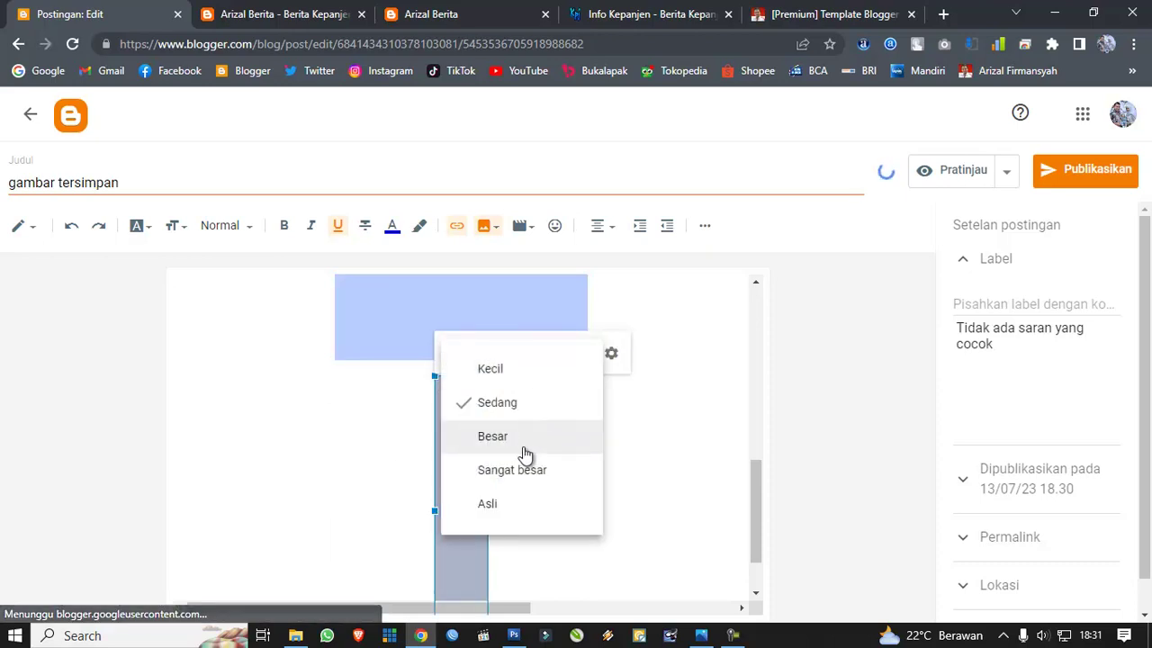
pyautogui.click(510, 514)
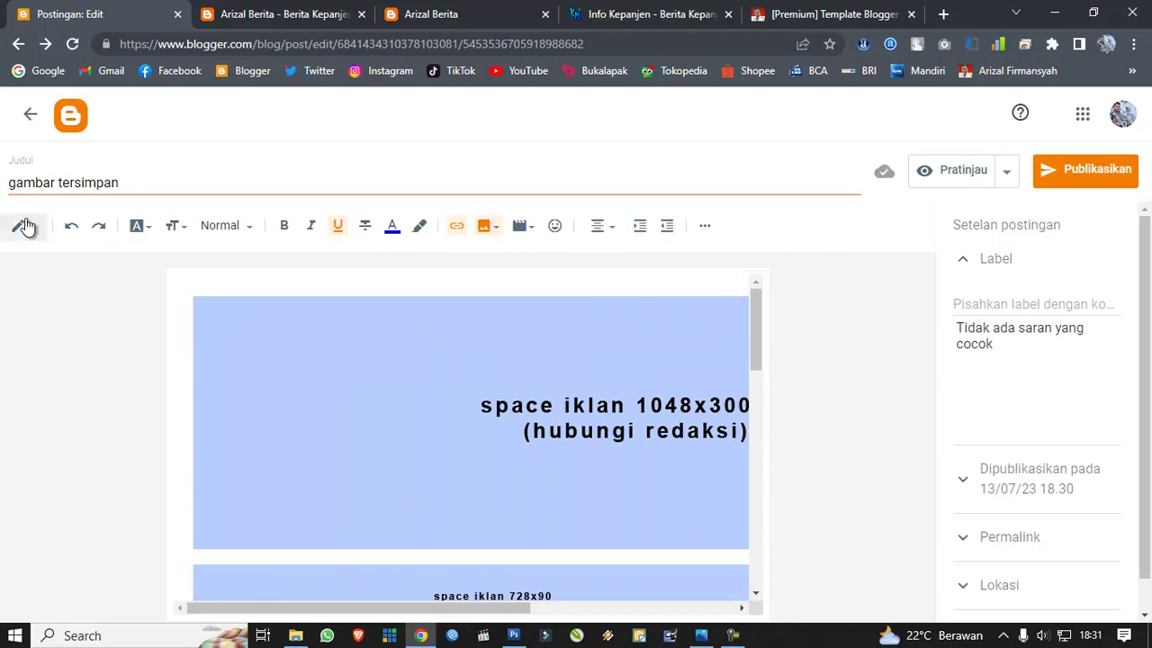
# Step: Copy the image address of the 728x90 ad image in the post
pyautogui.scroll(-3, 509, 438)
pyautogui.scroll(3, 510, 438)
pyautogui.scroll(-2, 510, 440)
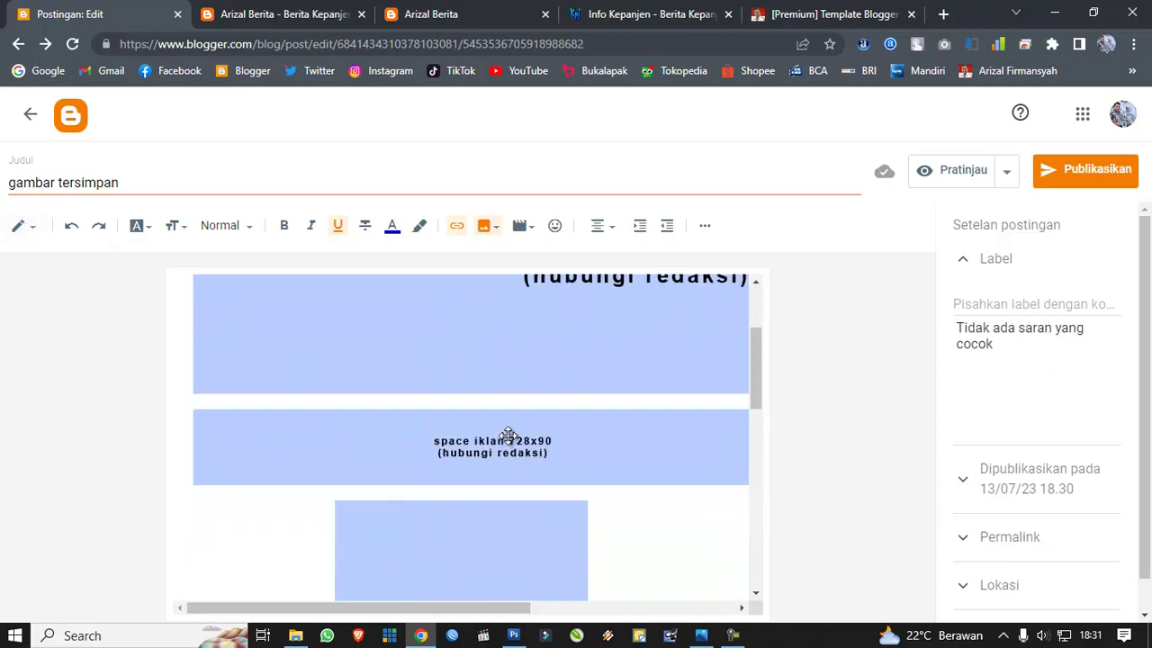
pyautogui.rightClick(565, 443)
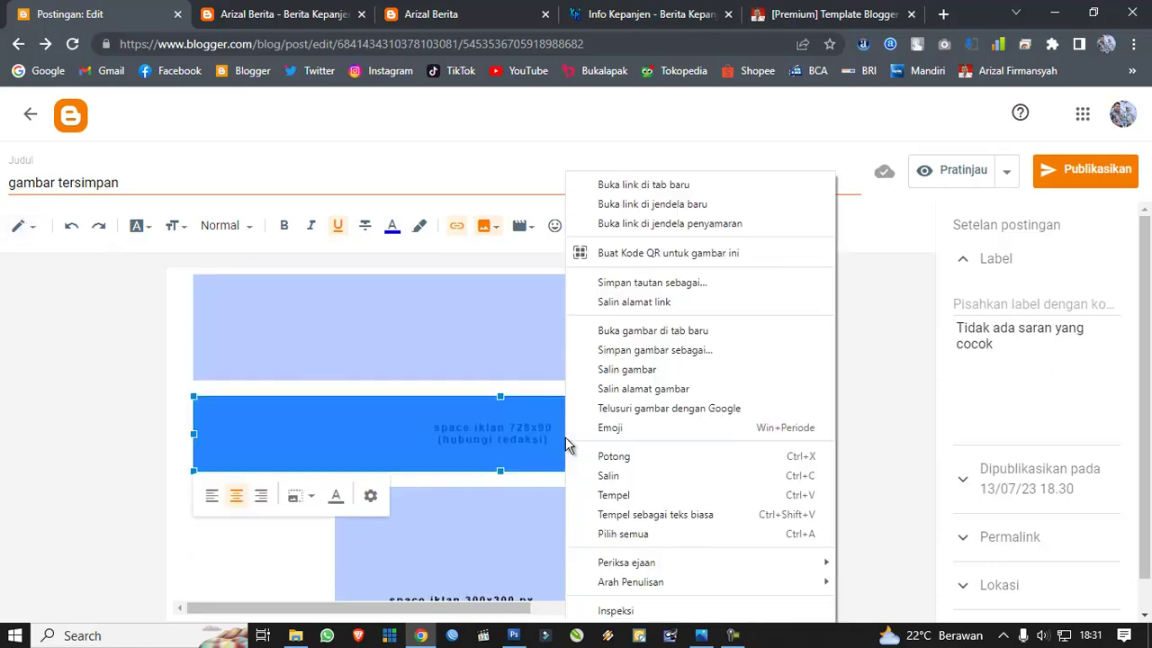
pyautogui.click(648, 392)
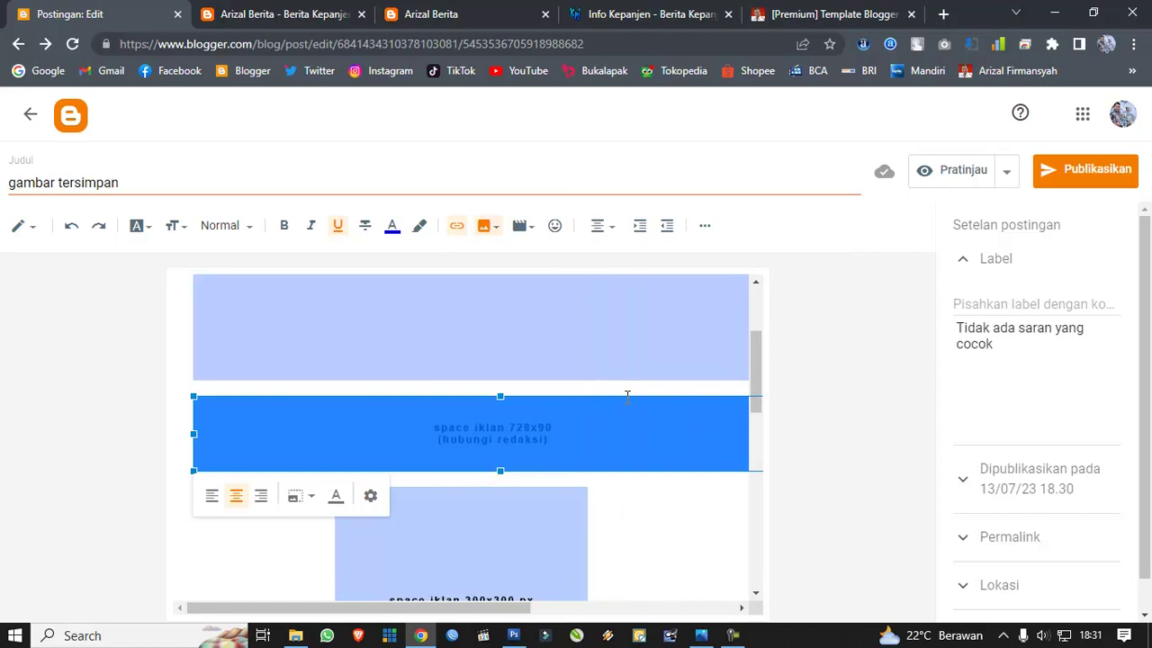
# Step: Open the Blogger dashboard in a new browser tab and go to the blog's Tata Letak page
pyautogui.click(254, 8)
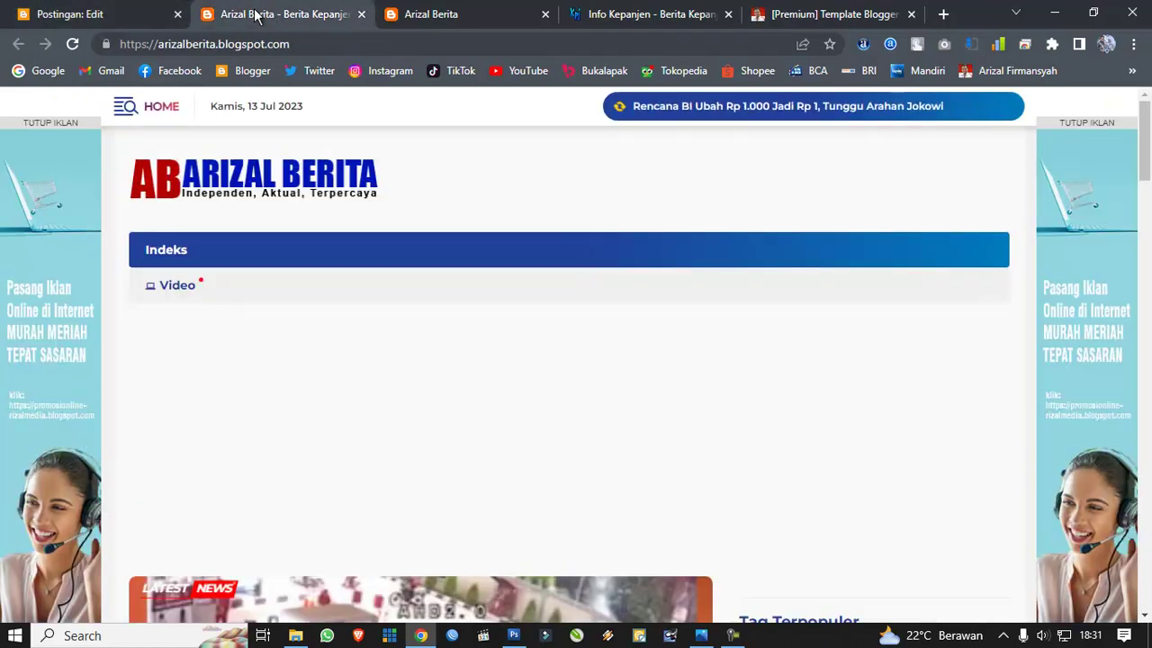
pyautogui.click(27, 13)
pyautogui.rightClick(88, 125)
pyautogui.click(90, 125)
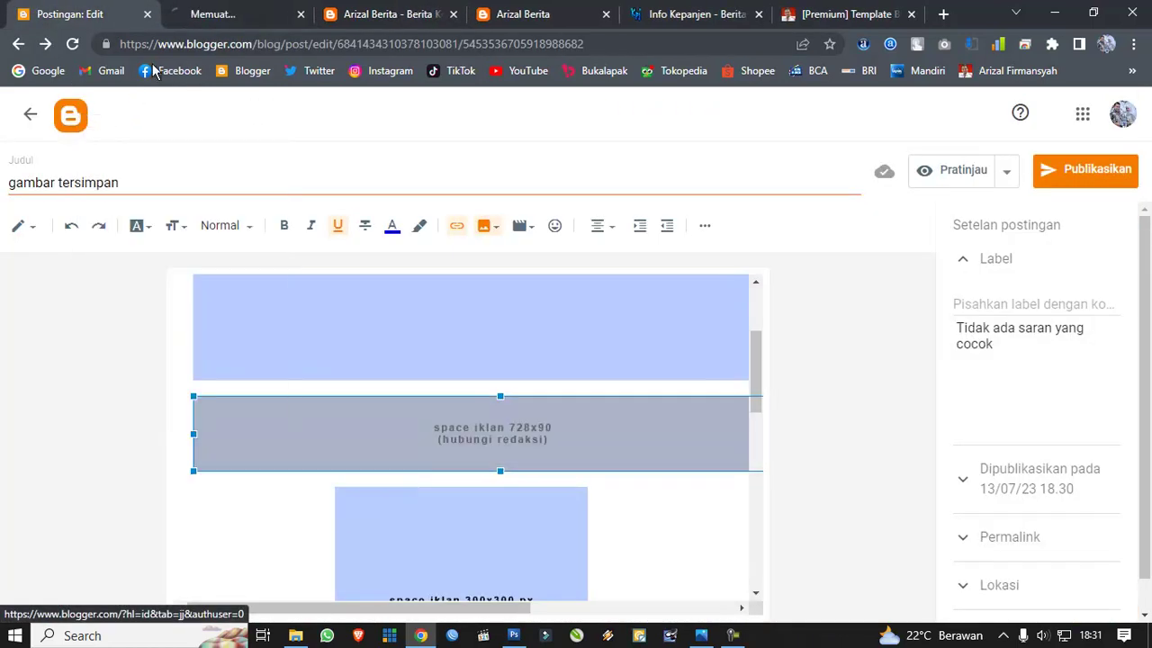
pyautogui.click(225, 16)
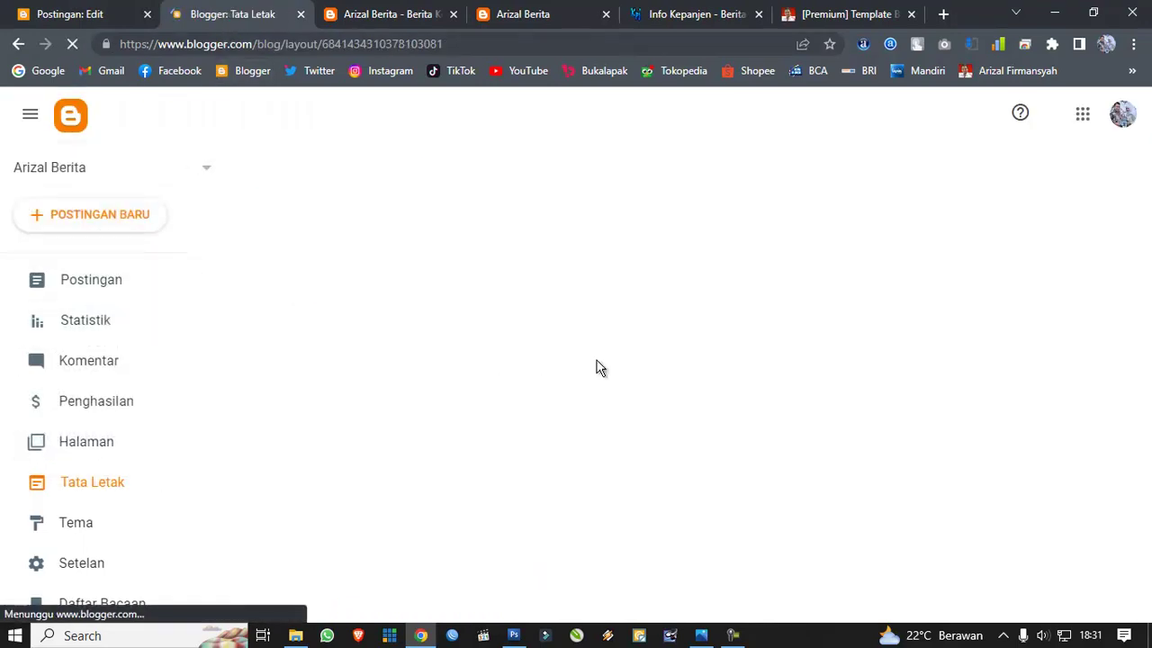
# Step: Replace the Iklan gadget's code in Header-Ads with an img tag using the copied 728x90 image address, and save it
pyautogui.scroll(-2, 697, 332)
pyautogui.scroll(2, 711, 332)
pyautogui.scroll(-1, 695, 324)
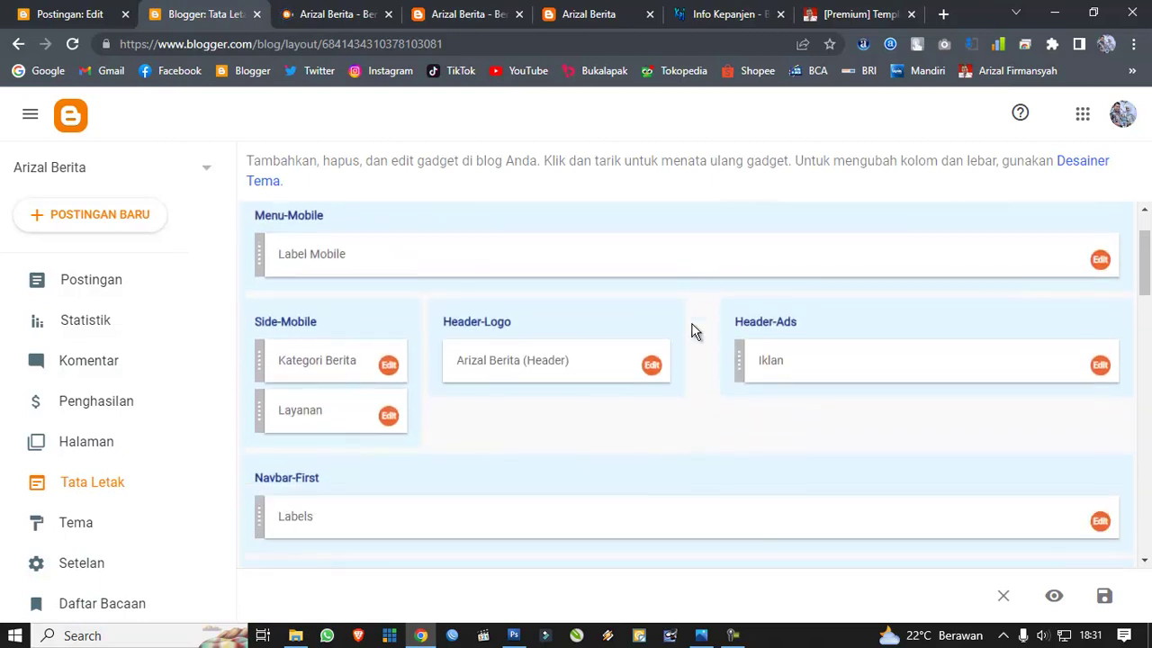
pyautogui.click(1100, 365)
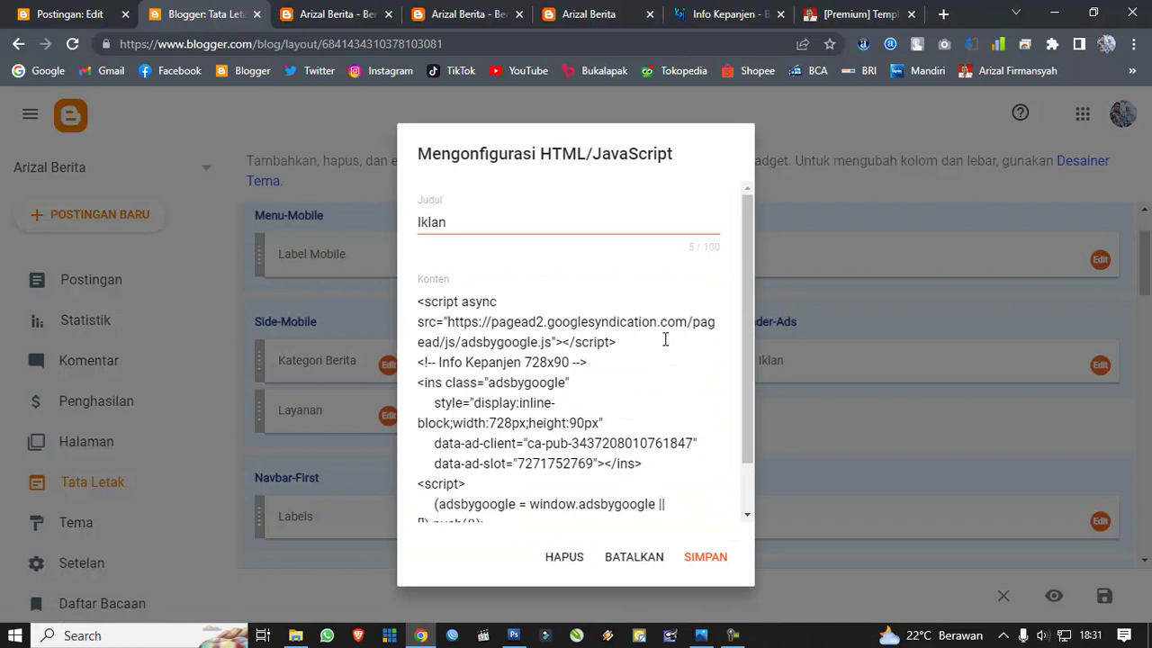
pyautogui.tripleClick(478, 351)
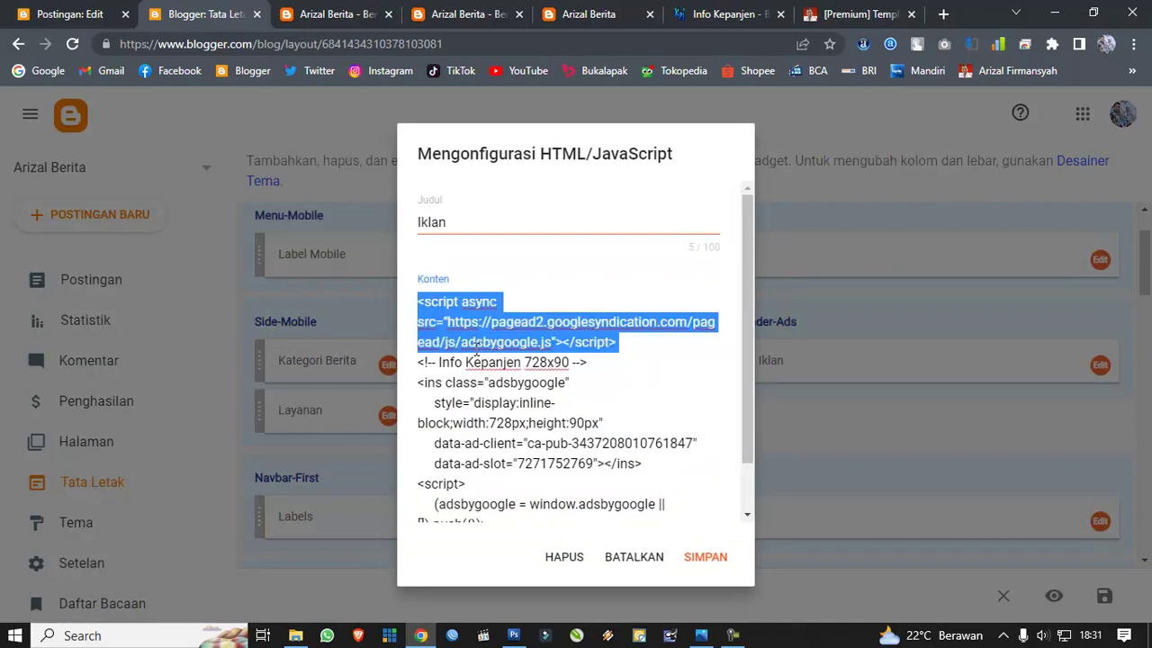
pyautogui.hotkey('ctrl', 'a')
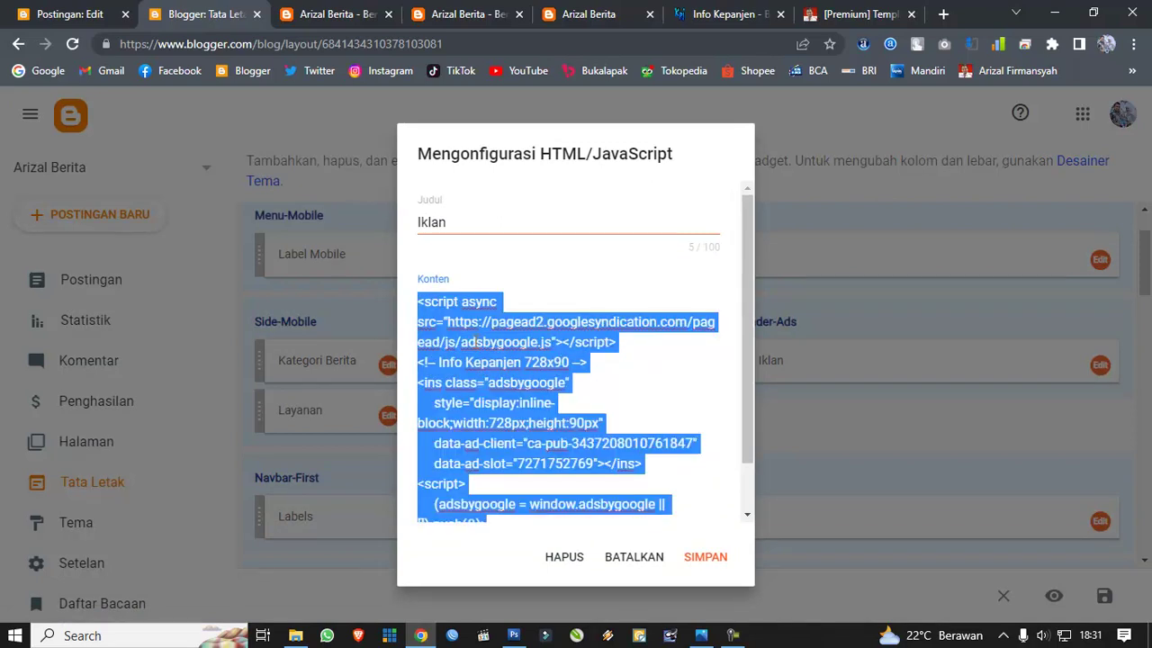
pyautogui.write('<')
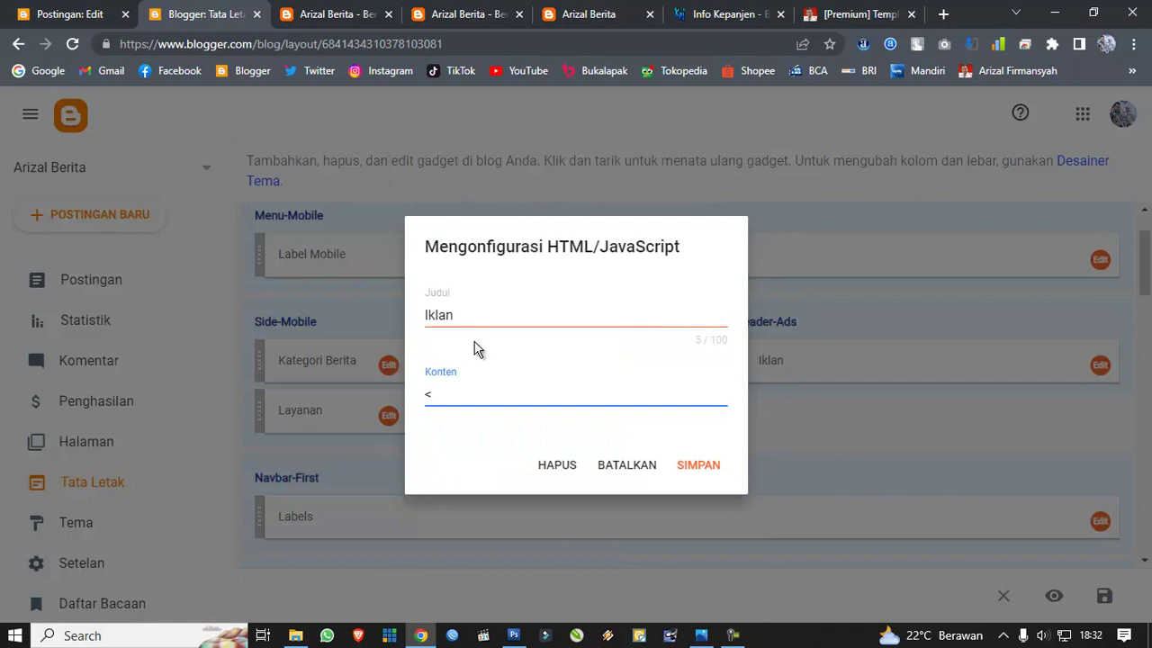
pyautogui.write('img src="')
pyautogui.write('https://blogger.googleusercontent.com/img/b/R29vZ2xl/AVvXsEgzQYv0ieOdVYvaC-4j8UmhU5csh-5FecMrcbTI3cl3shu3G-nOEWy-1Vdc9jeSunkN6Y2fS2fHN1Peo2GOILEPeWgi0Ij91otol-HWmtpeA_QzhGvvbUez2XqMWqs_FAvnkAfMs305igJlqqQR9TbA02nFDD3saRhU1jm4FhCsDpCkzkw2G11k9ccXKnA/s16000/space%20iklan%20728x90%20copy.jpg')
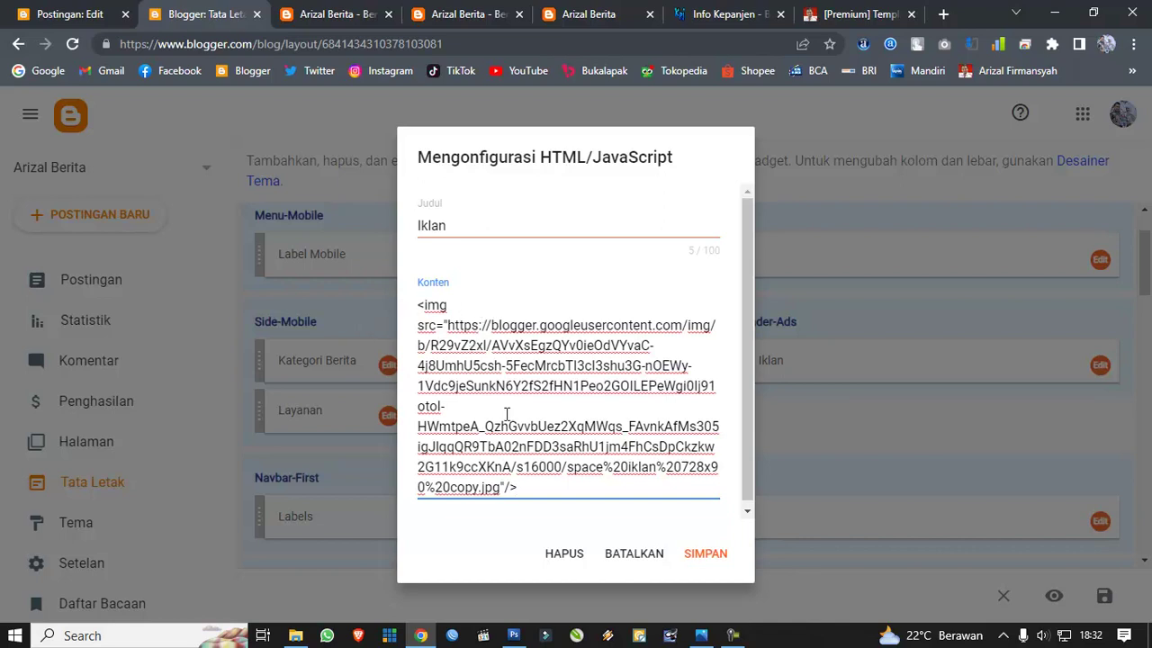
pyautogui.click(704, 552)
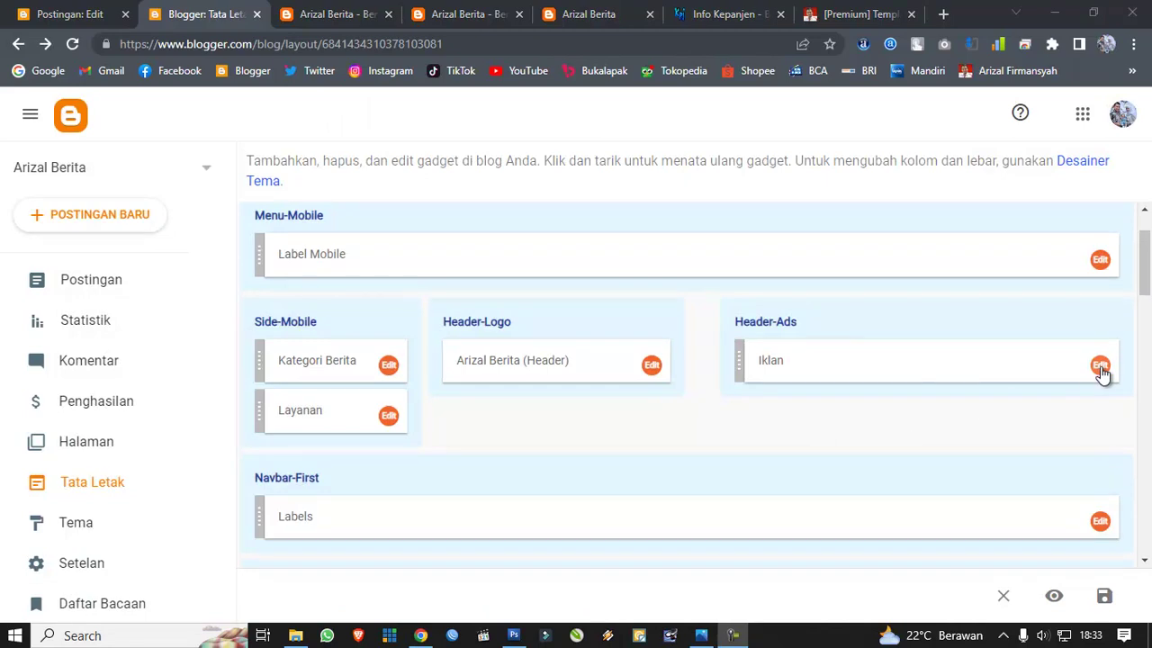
# Step: Open the live blog in a new tab to check the header ad
pyautogui.scroll(-2, 104, 562)
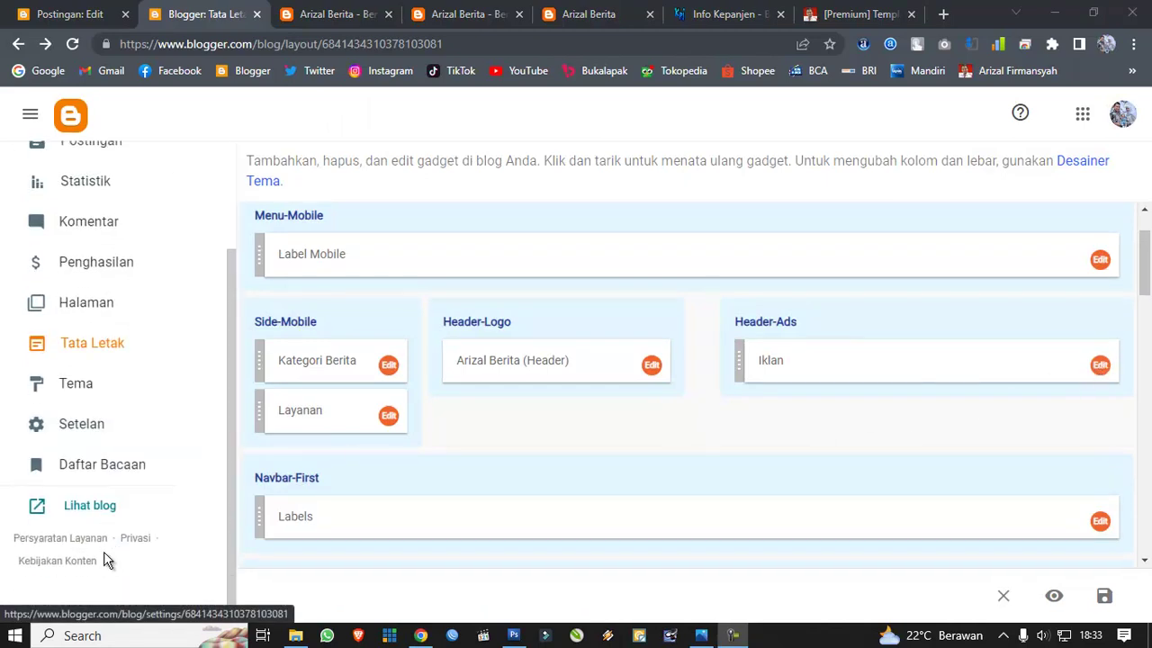
pyautogui.click(80, 512)
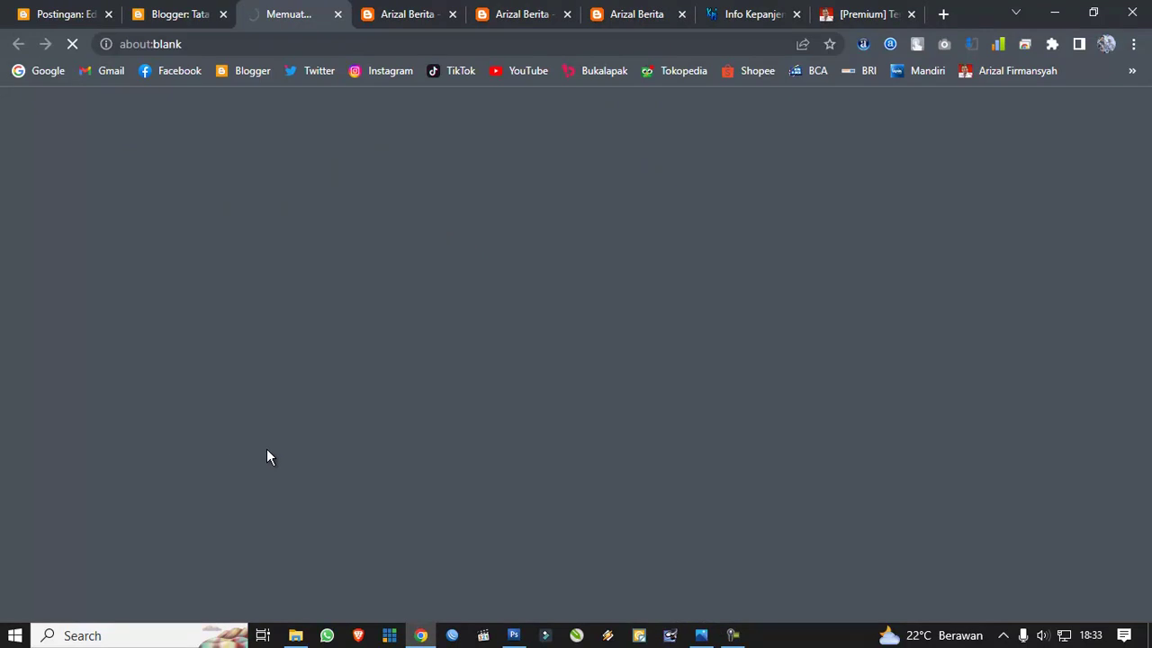
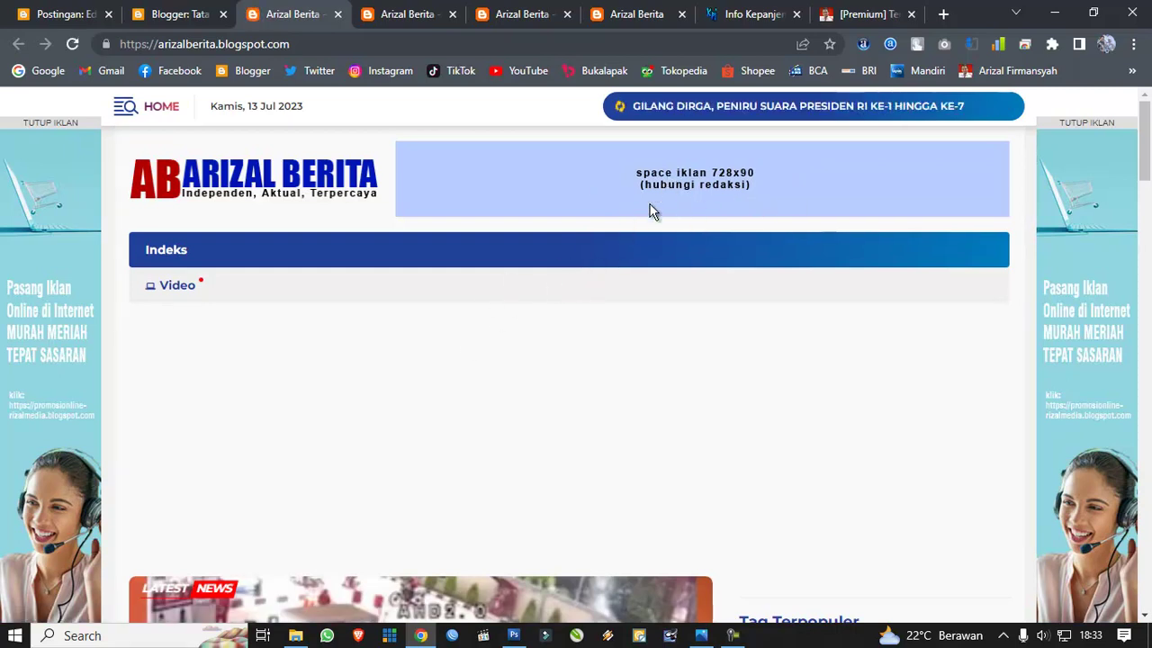
pyautogui.click(184, 15)
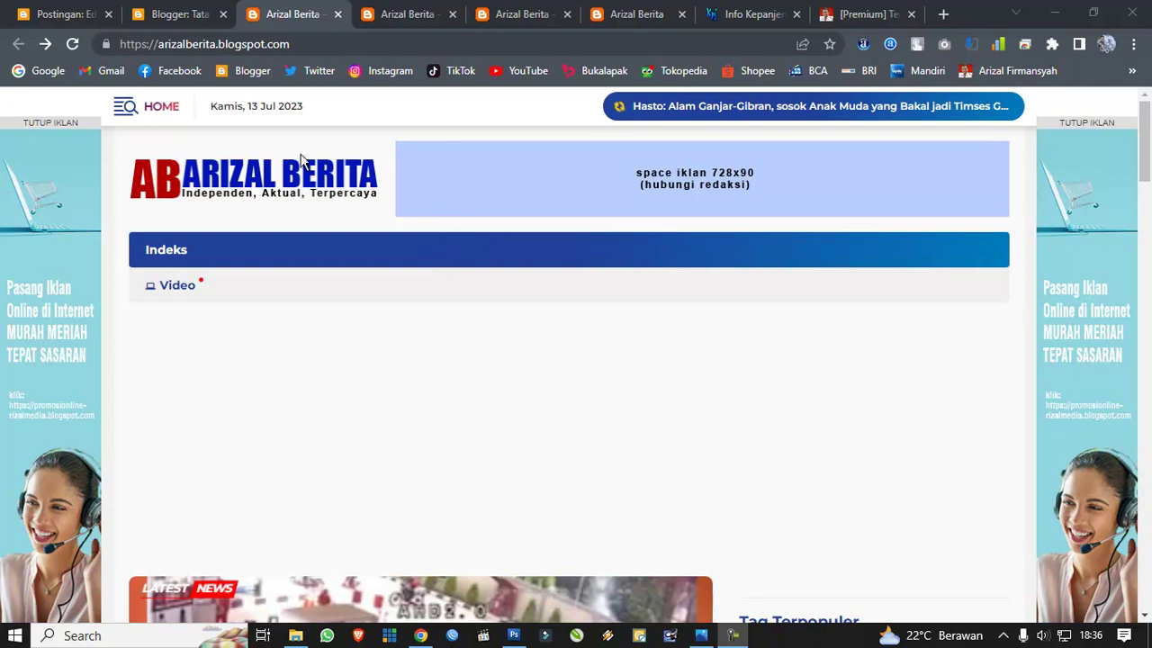
# Step: Look through the live blog down to the footer logo and dismiss the Instagram notification
pyautogui.scroll(-10, 293, 261)
pyautogui.scroll(-15, 302, 248)
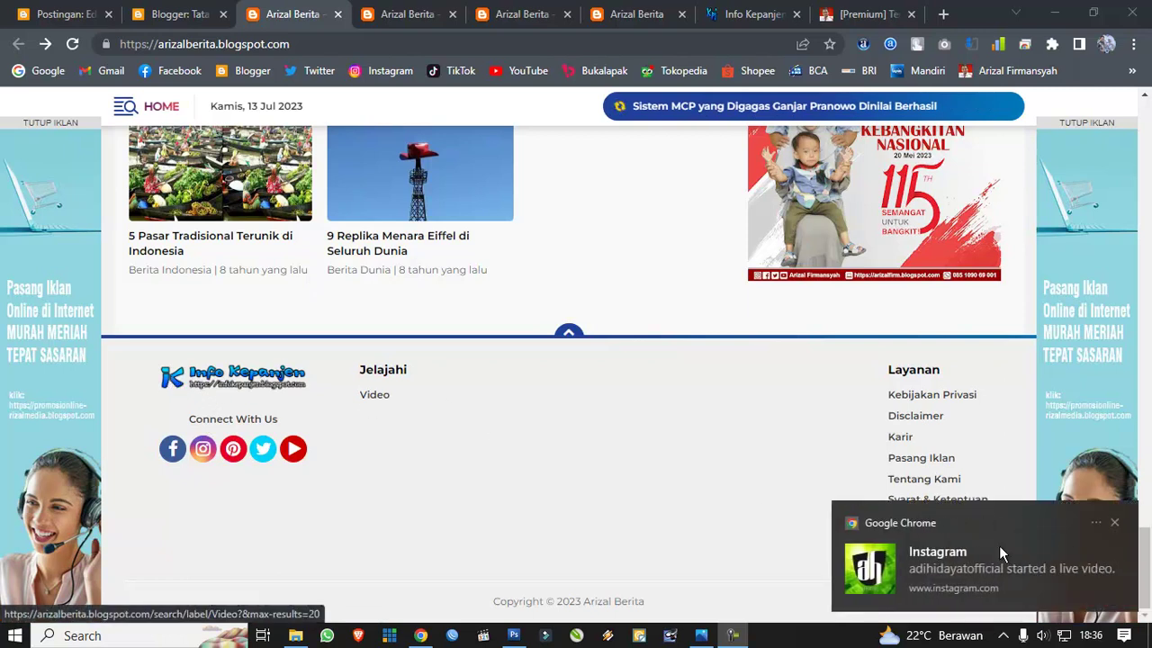
pyautogui.click(1114, 522)
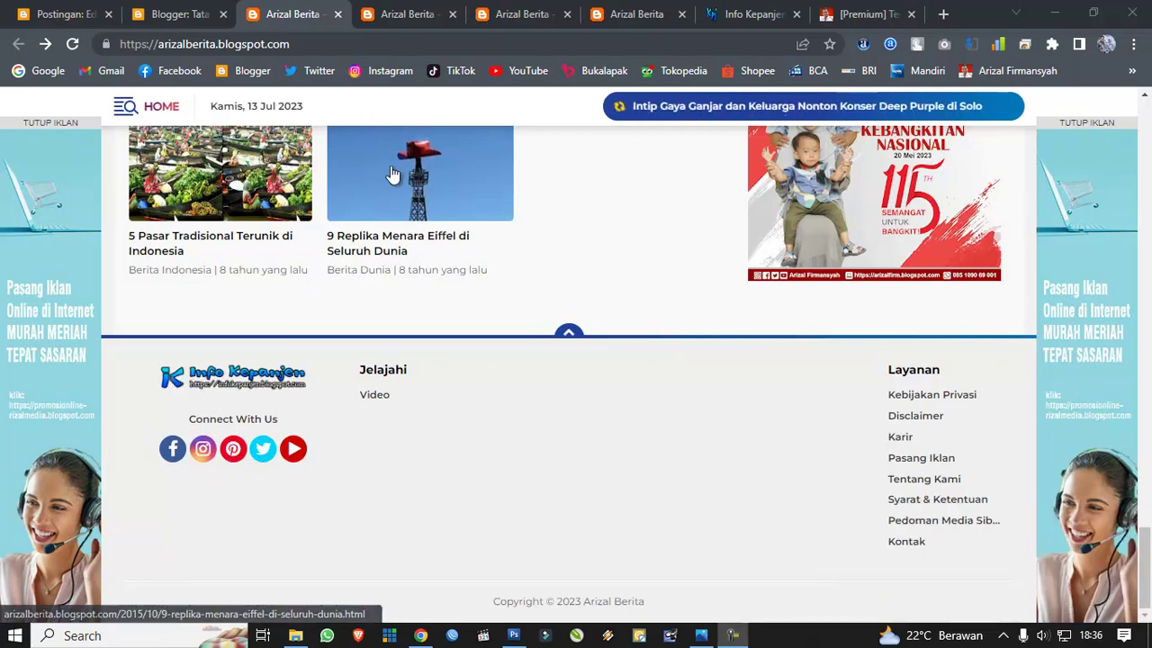
# Step: Examine the image settings of the Blogger Template gadget in Footer1 on the layout page, and close them without saving
pyautogui.click(184, 14)
pyautogui.scroll(-15, 388, 291)
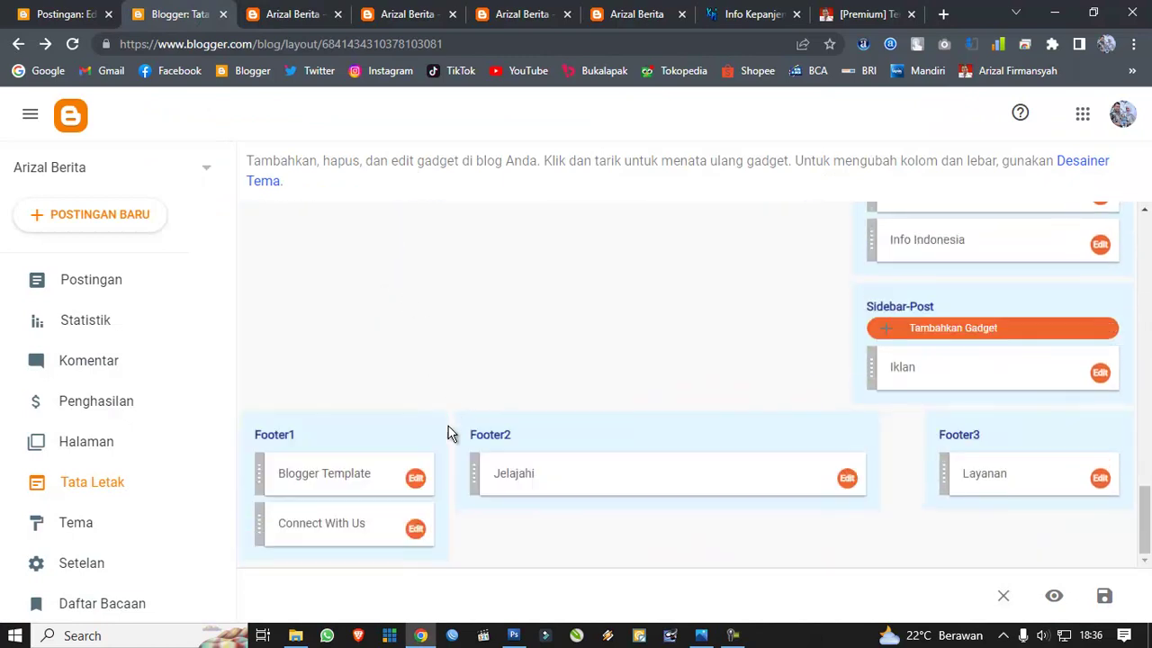
pyautogui.click(415, 478)
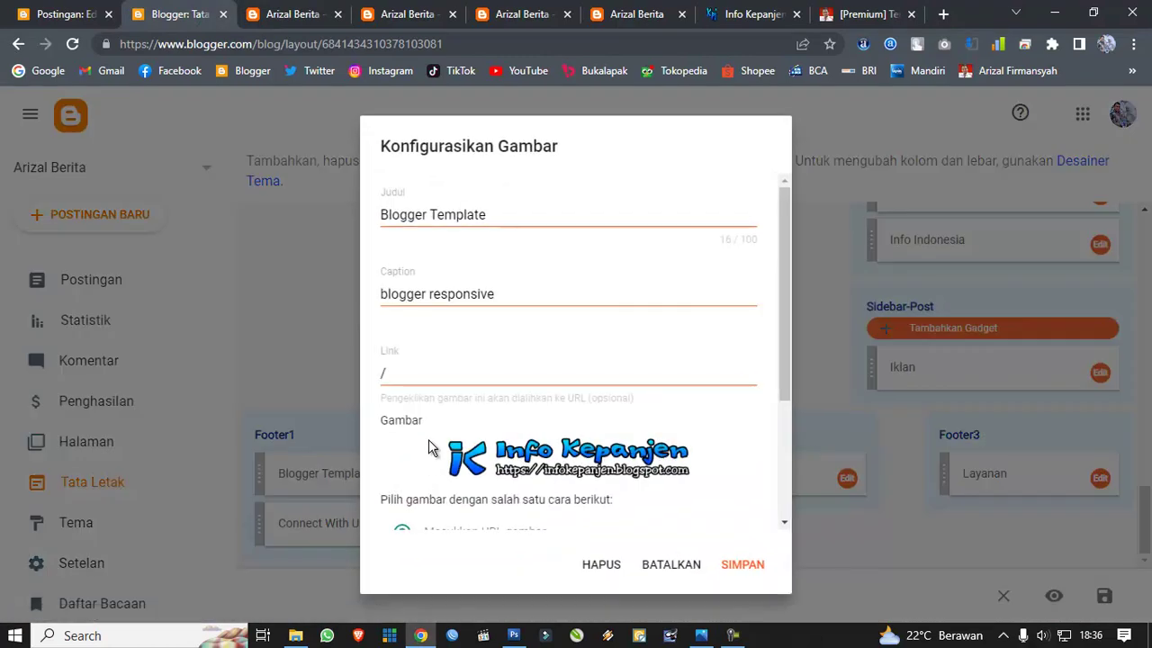
pyautogui.scroll(-2, 548, 443)
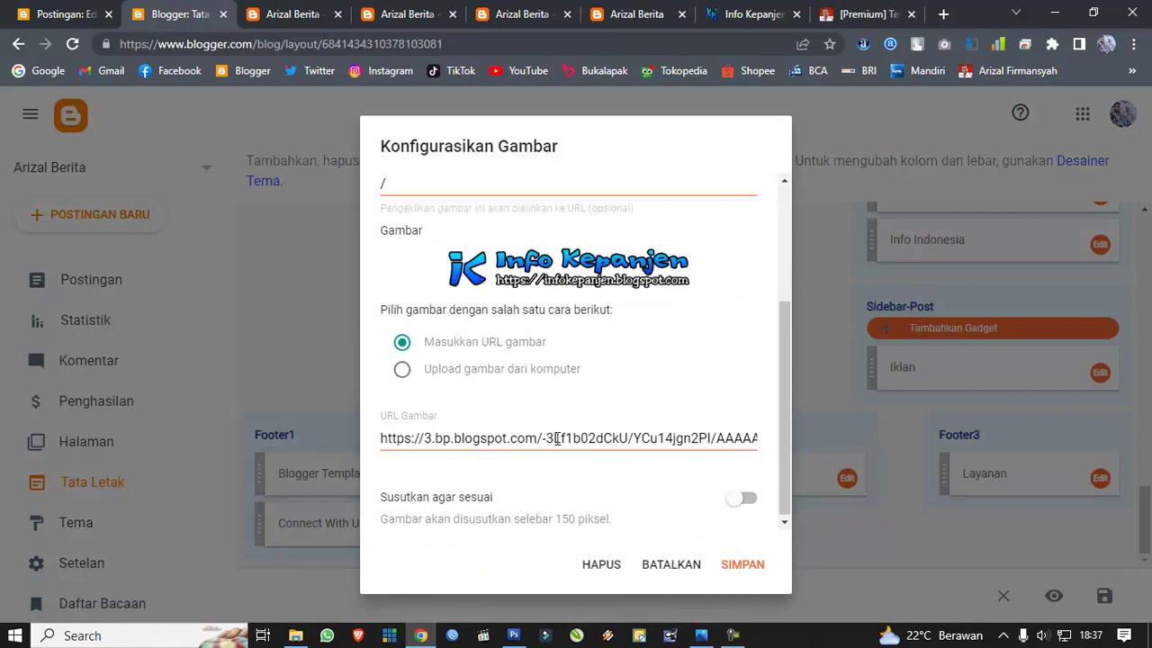
pyautogui.click(682, 564)
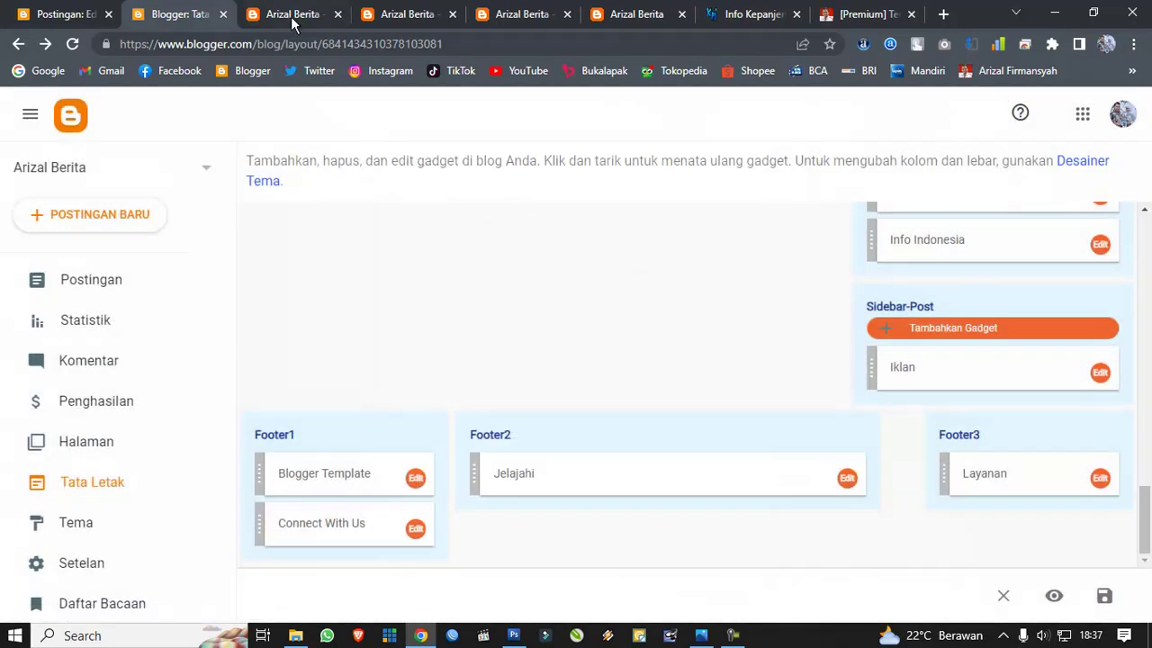
# Step: Return to the live blog and check the logo in its header
pyautogui.click(292, 15)
pyautogui.scroll(15, 334, 185)
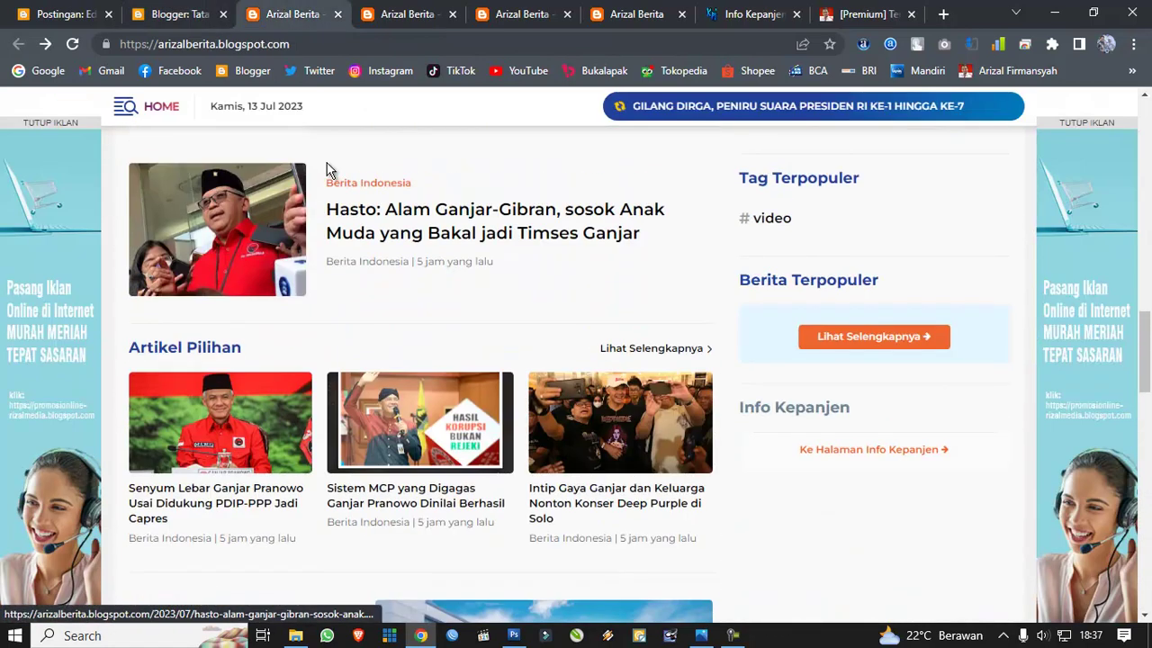
pyautogui.scroll(8, 327, 171)
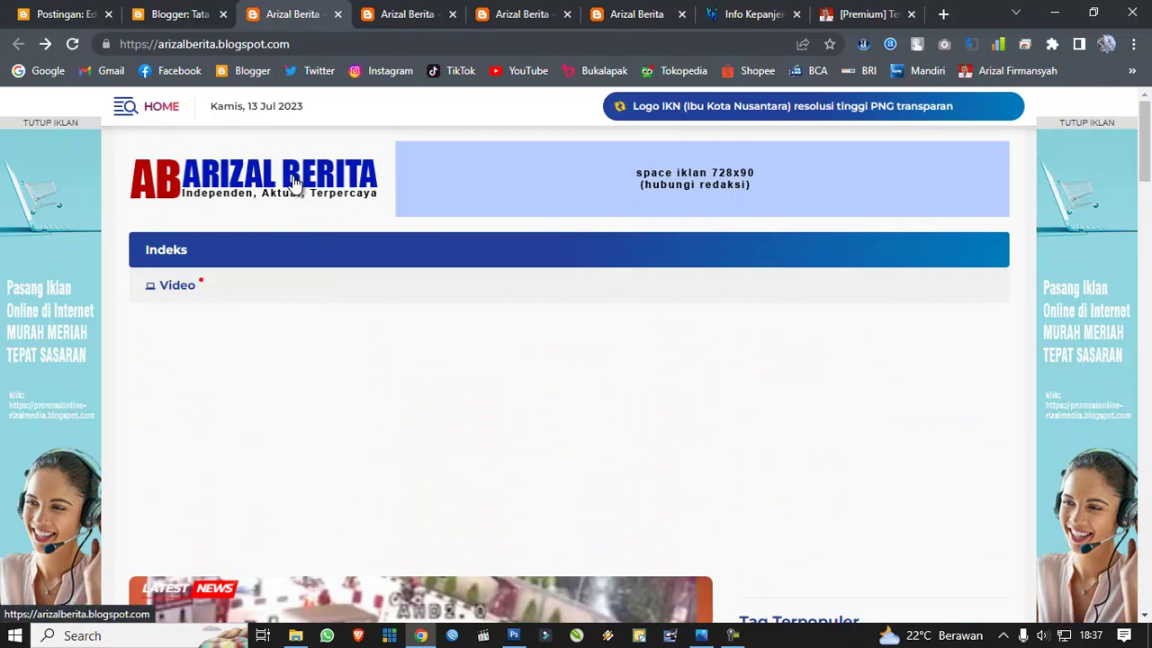
# Step: Copy the logo's image URL from the Header-Logo gadget's settings on the layout page, and close them without changes
pyautogui.click(195, 17)
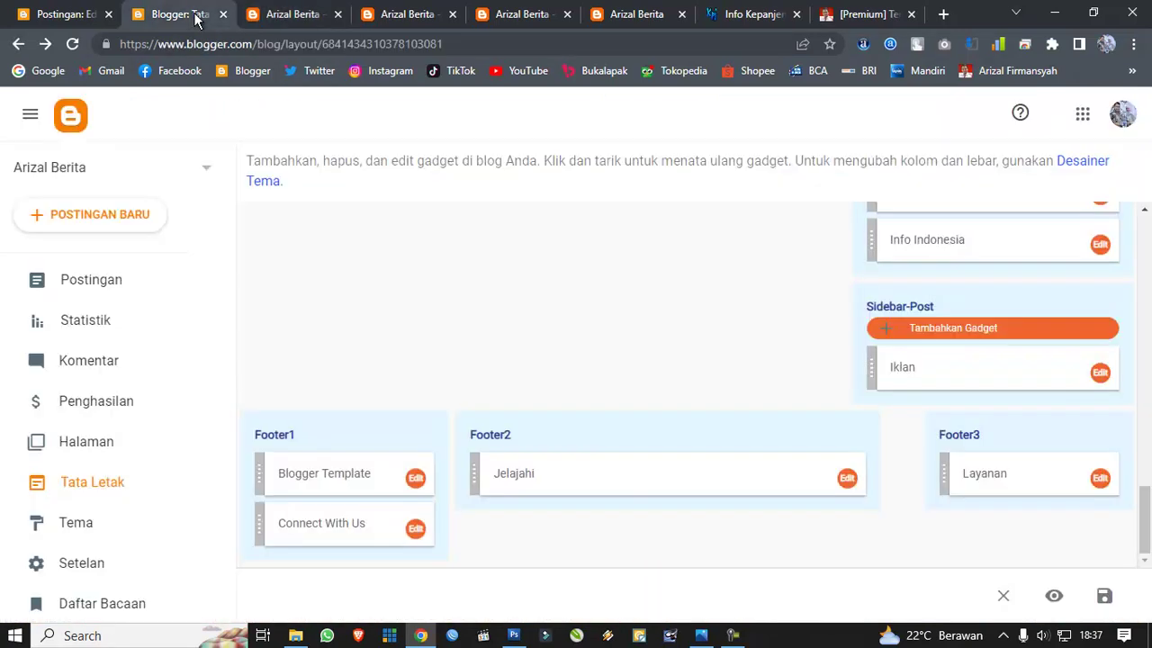
pyautogui.scroll(15, 396, 297)
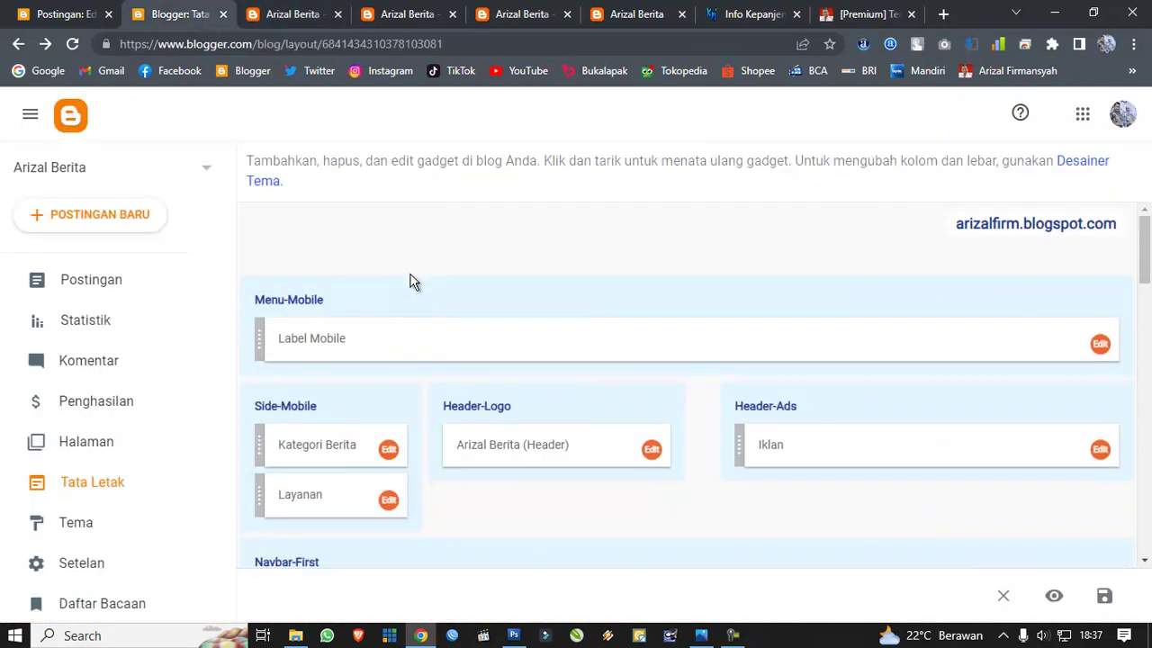
pyautogui.click(651, 452)
pyautogui.scroll(-2, 543, 378)
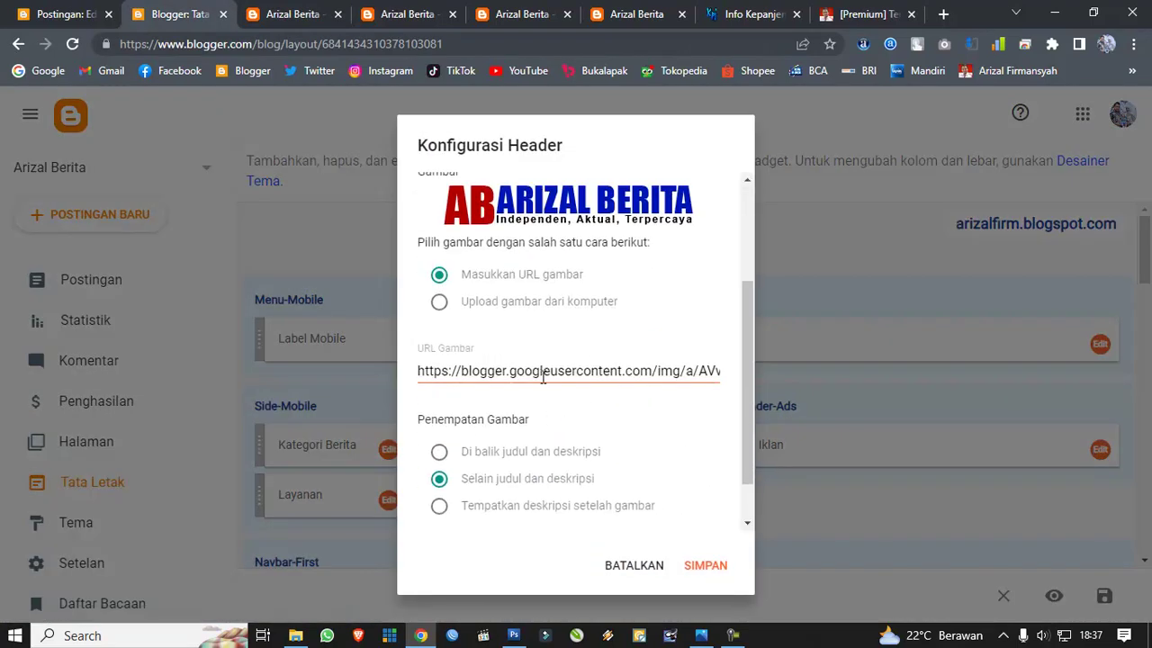
pyautogui.tripleClick(543, 371)
pyautogui.rightClick(542, 371)
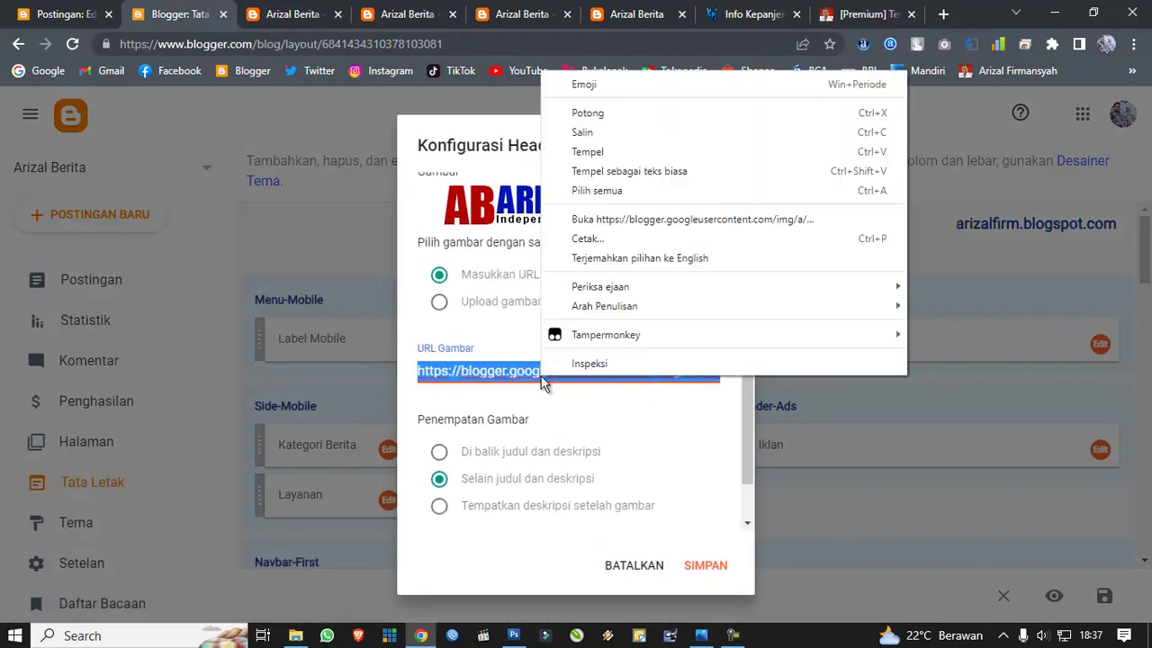
pyautogui.click(583, 132)
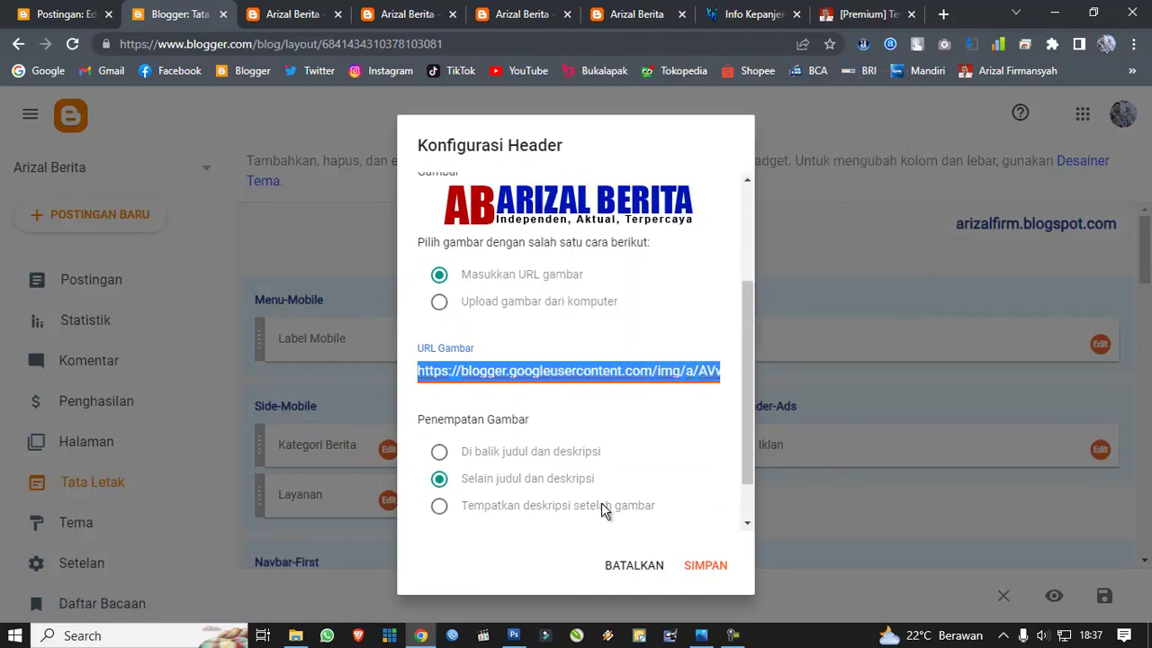
pyautogui.click(634, 565)
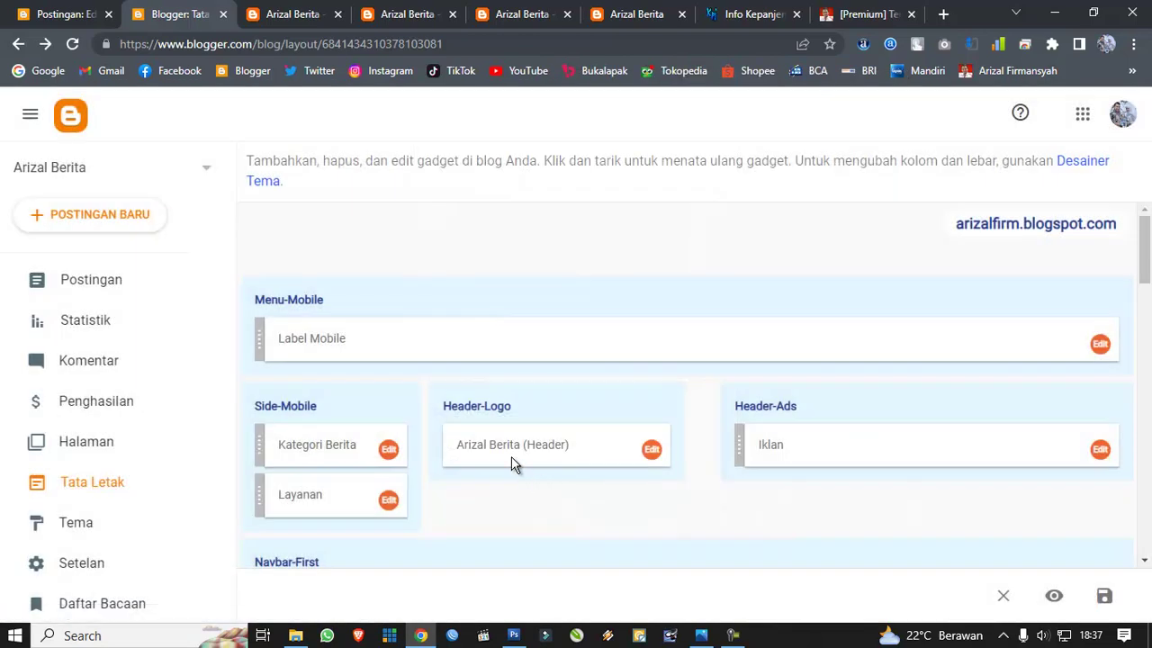
# Step: Replace the image URL of the Blogger Template gadget in Footer1 with the copied header logo URL and save the gadget
pyautogui.scroll(-5, 511, 456)
pyautogui.scroll(-3, 511, 459)
pyautogui.scroll(-1, 512, 461)
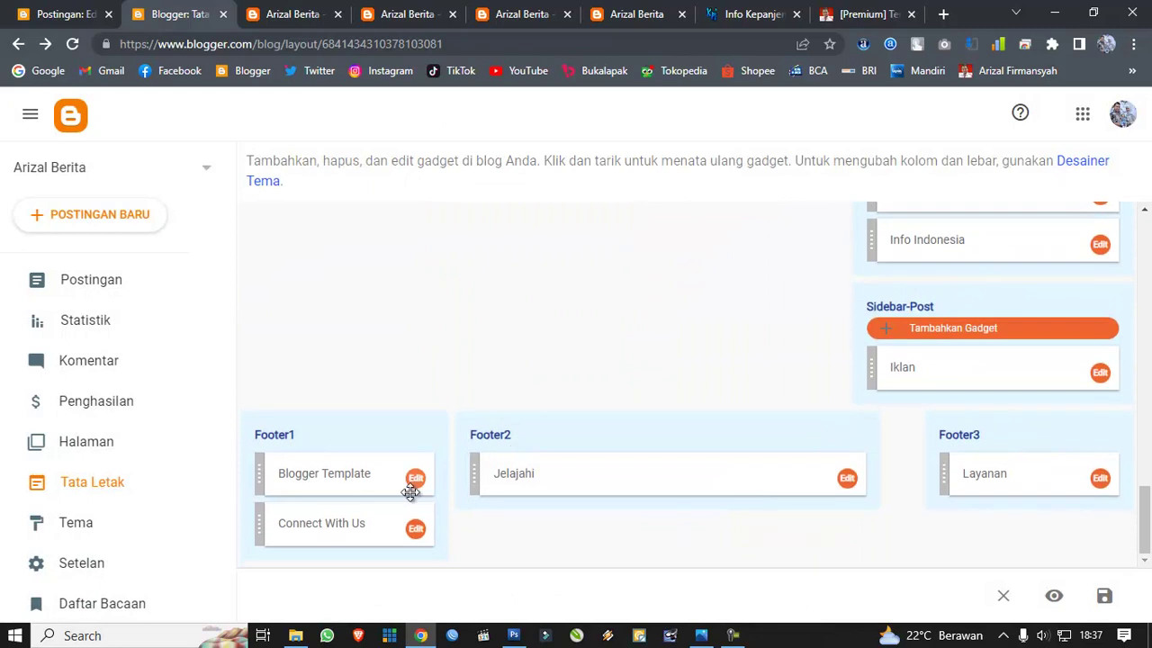
pyautogui.click(417, 479)
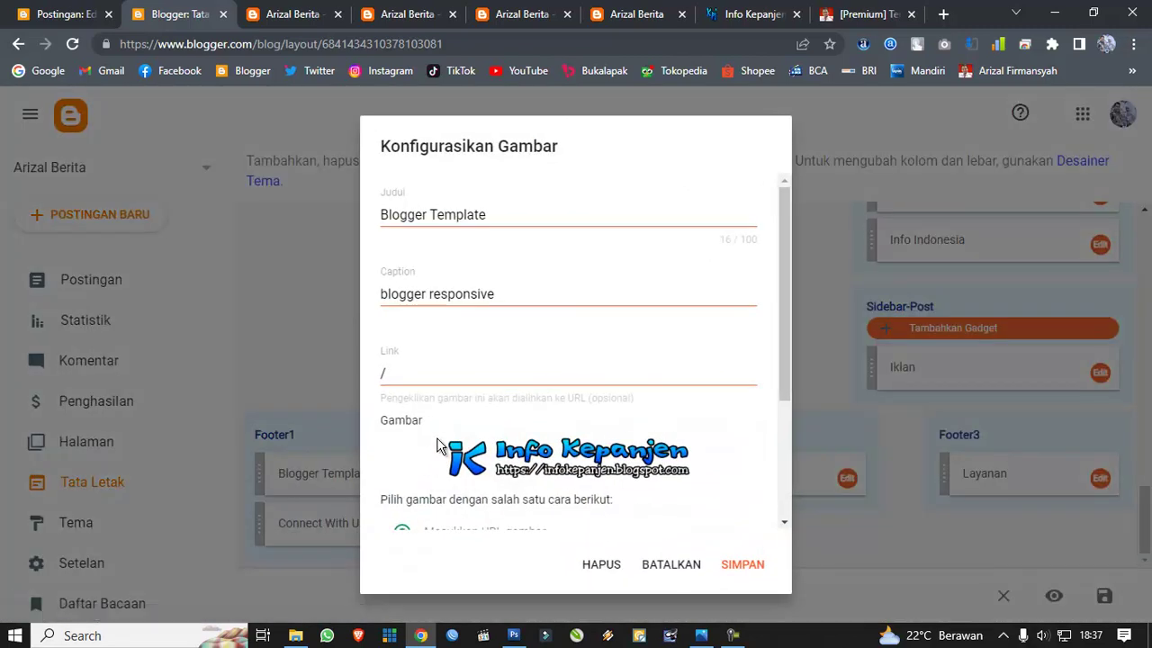
pyautogui.scroll(-2, 509, 462)
pyautogui.tripleClick(506, 460)
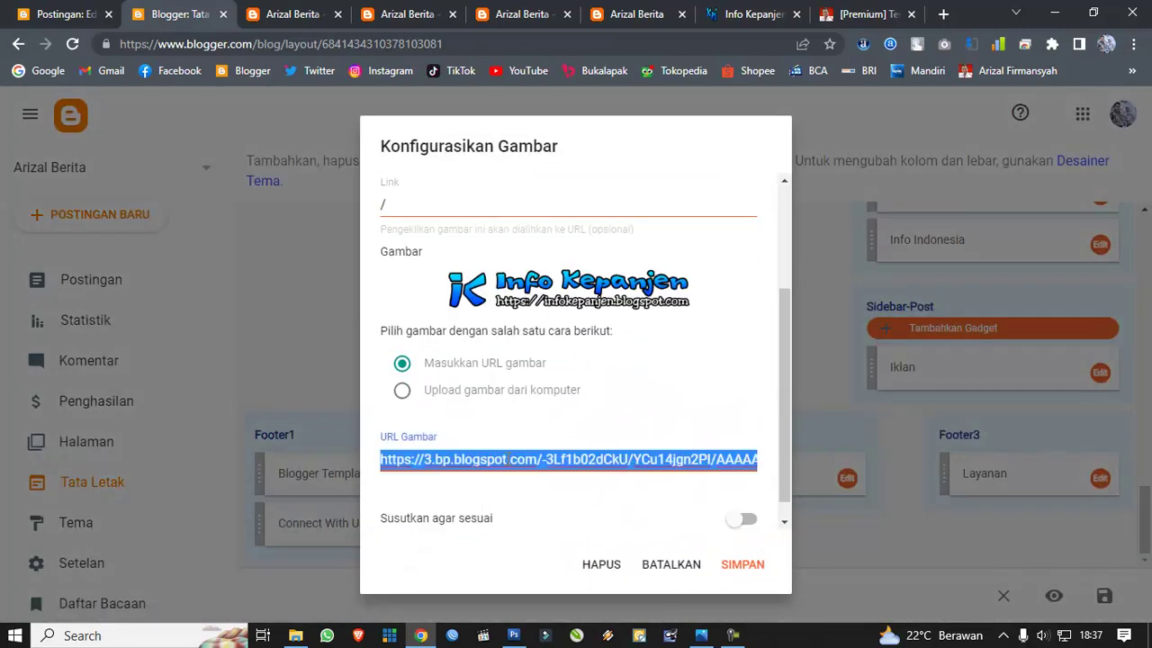
pyautogui.rightClick(506, 459)
pyautogui.click(587, 233)
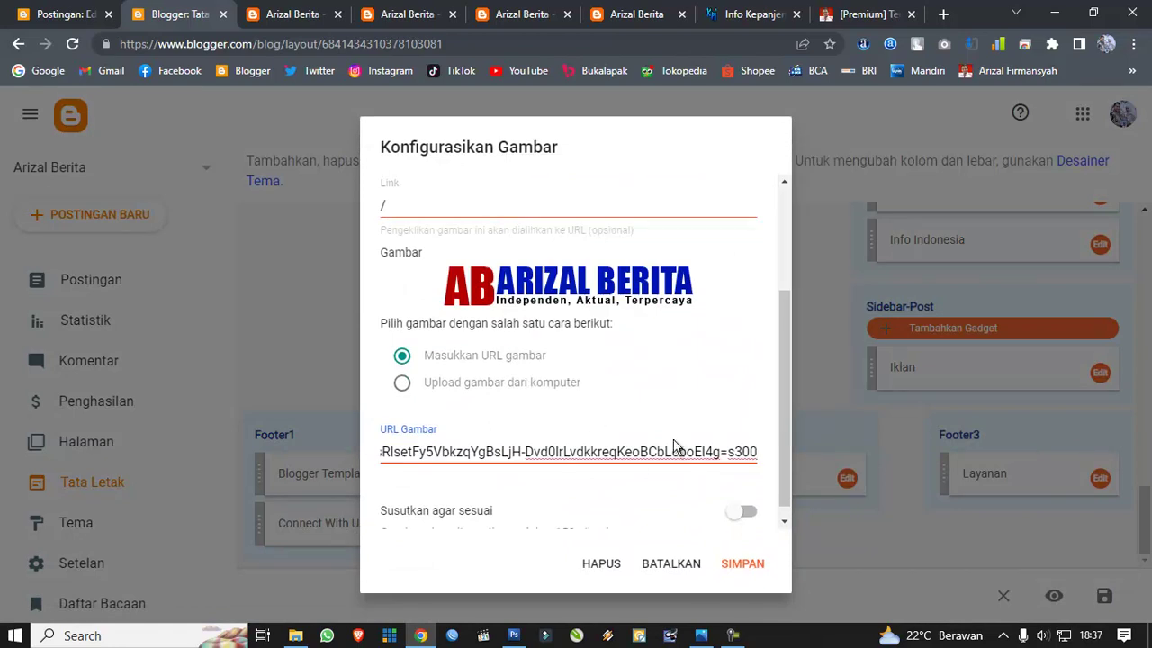
pyautogui.scroll(2, 589, 432)
pyautogui.scroll(-2, 589, 432)
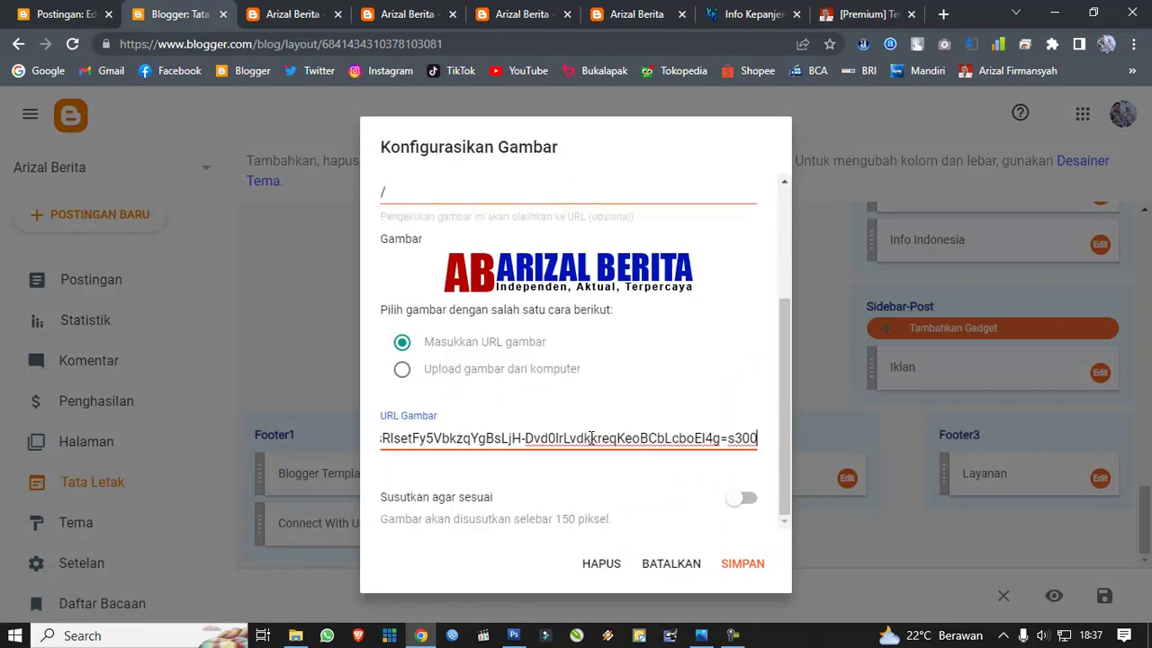
pyautogui.click(743, 564)
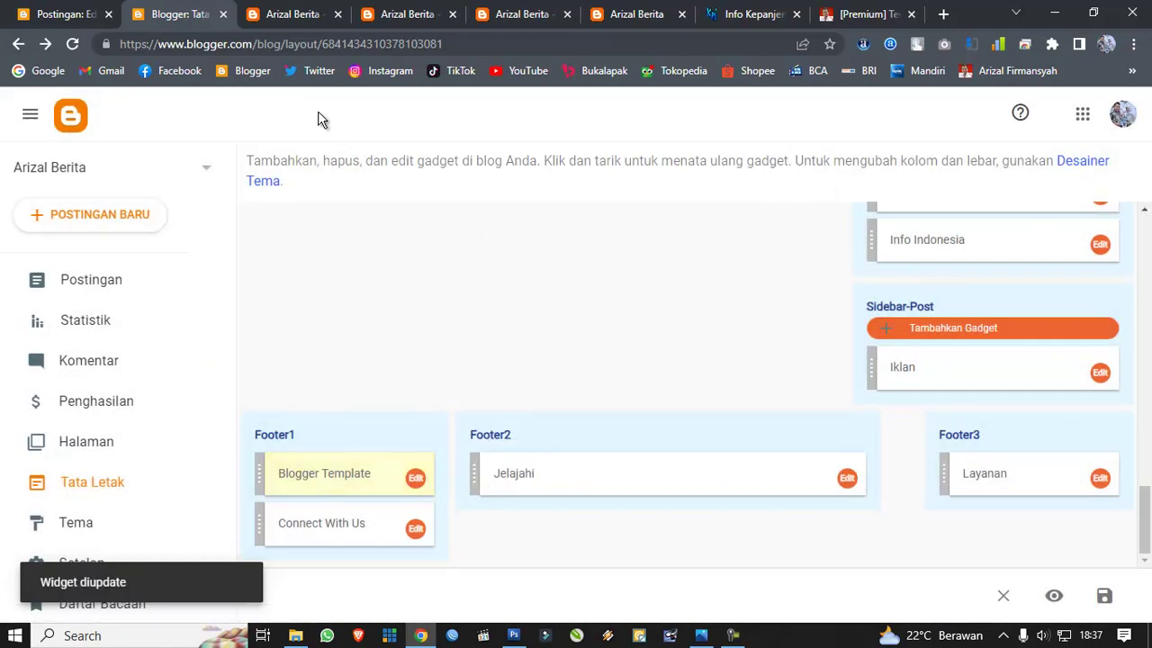
# Step: Reload the live blog and check the logo in its footer
pyautogui.click(279, 13)
pyautogui.click(72, 44)
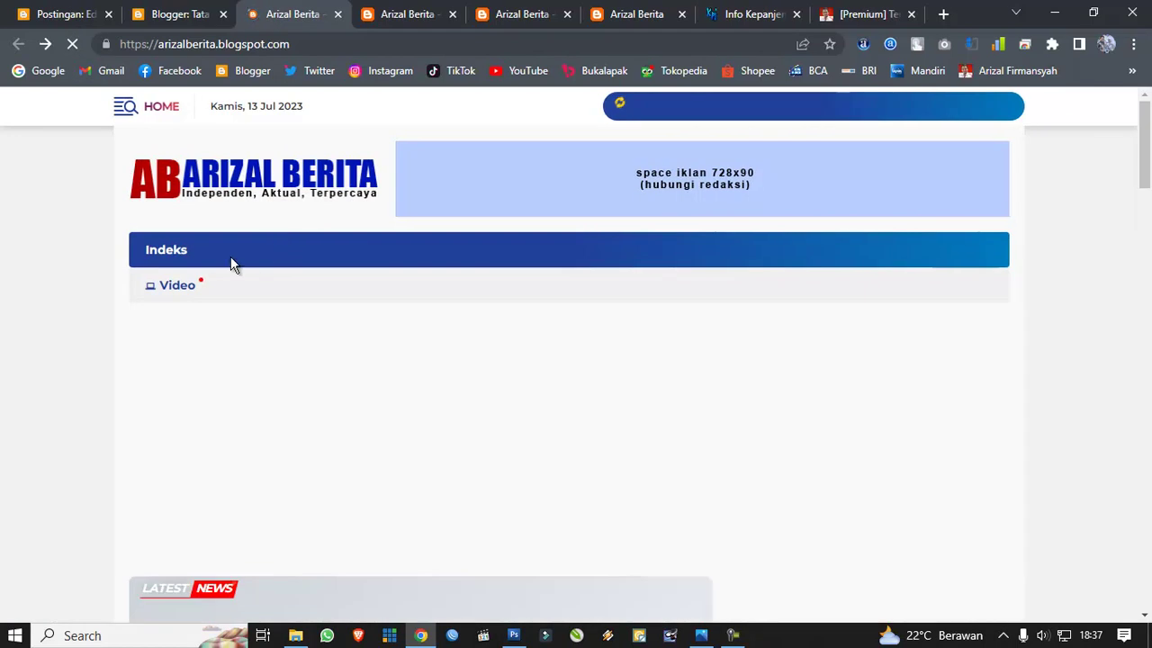
pyautogui.scroll(-10, 217, 257)
pyautogui.scroll(-20, 217, 253)
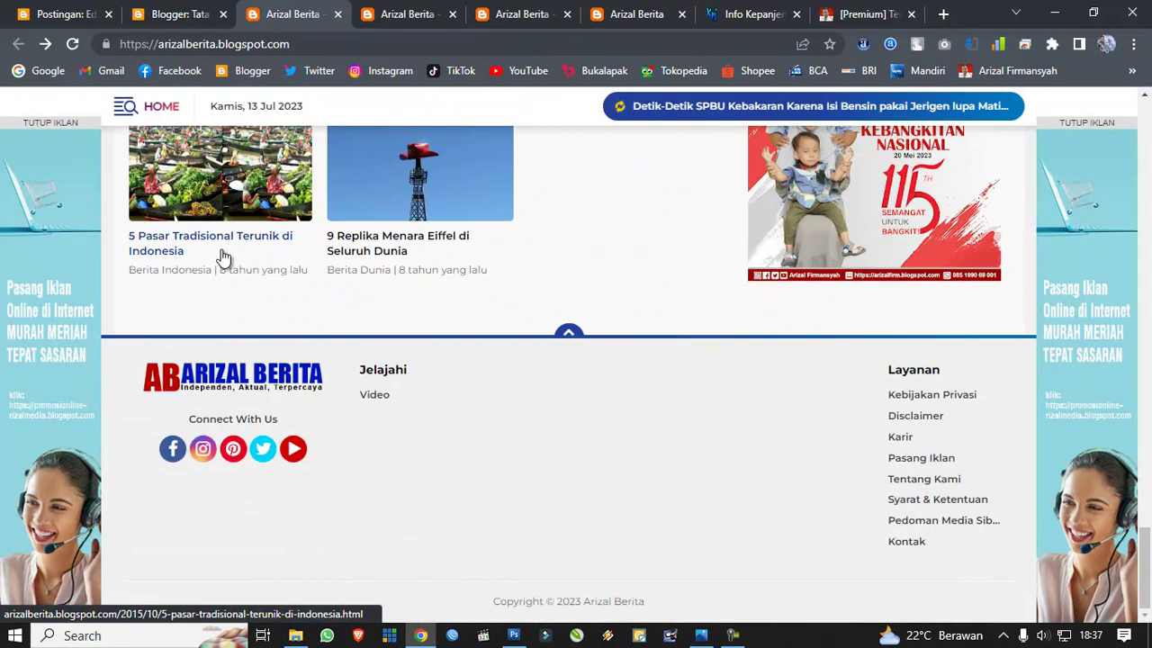
pyautogui.scroll(5, 221, 266)
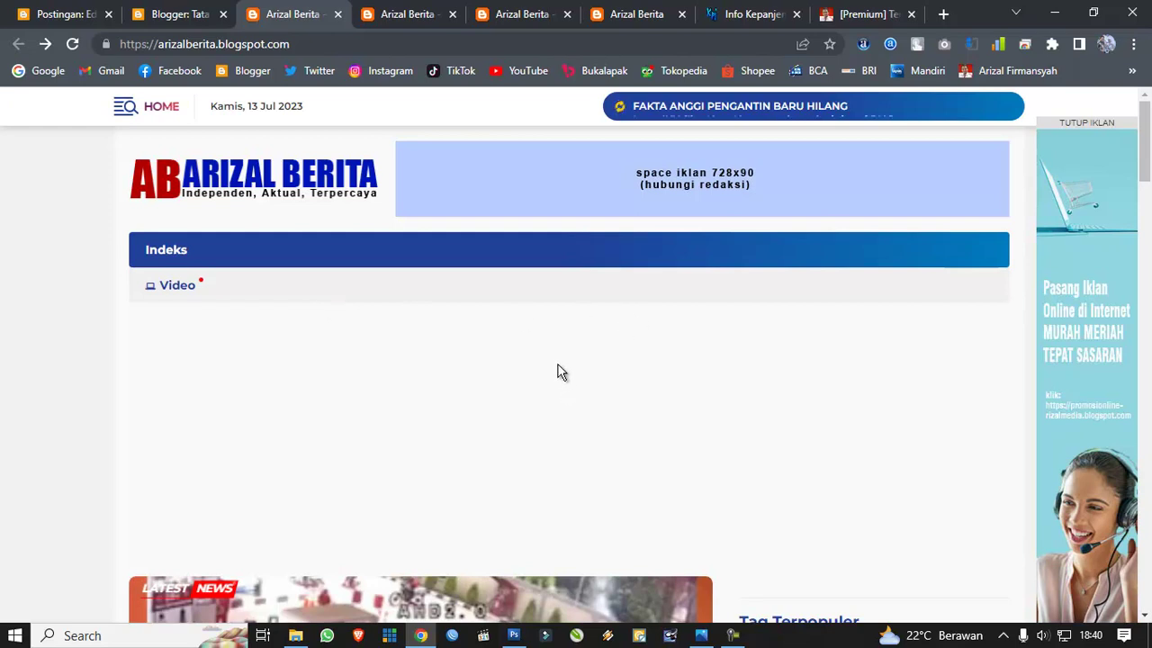
# Step: Look through the live blog's home page, examining its ad areas, sidebar and article sections
pyautogui.scroll(-4, 540, 359)
pyautogui.scroll(4, 450, 282)
pyautogui.scroll(-2, 630, 414)
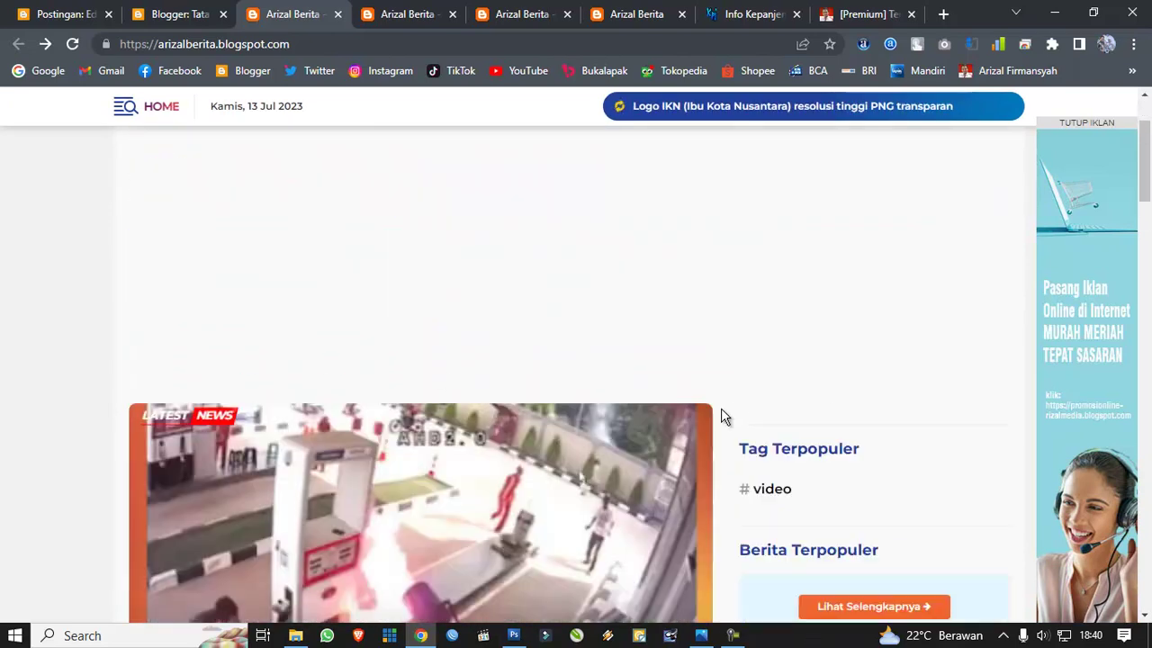
pyautogui.scroll(-12, 721, 410)
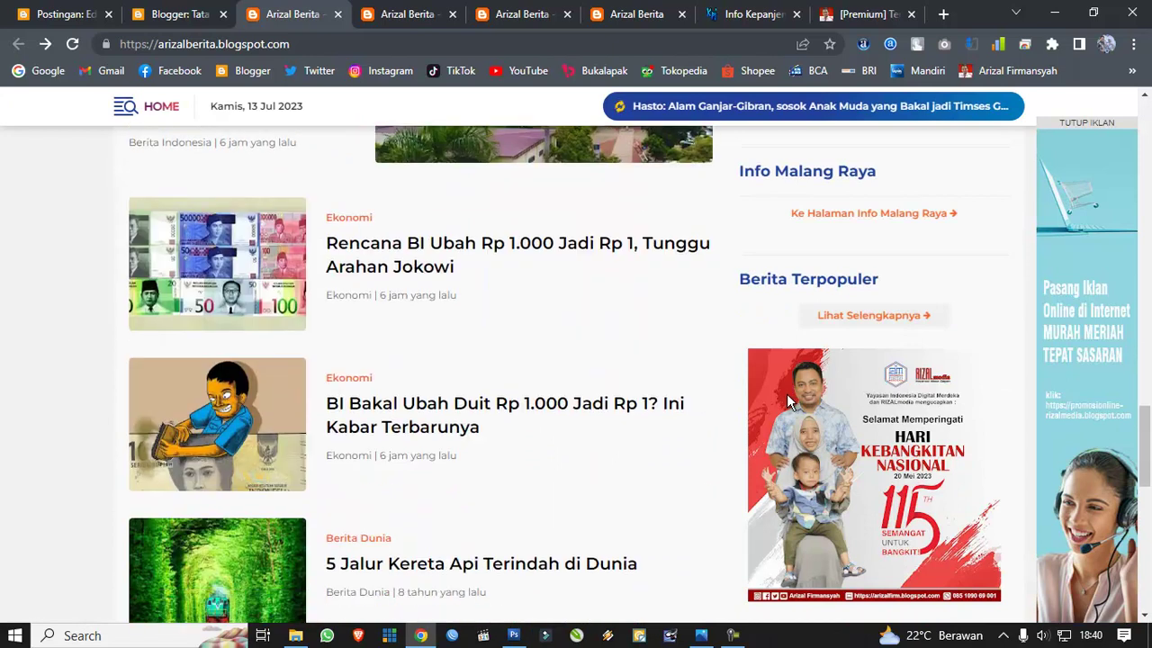
pyautogui.scroll(-8, 494, 393)
pyautogui.scroll(10, 480, 370)
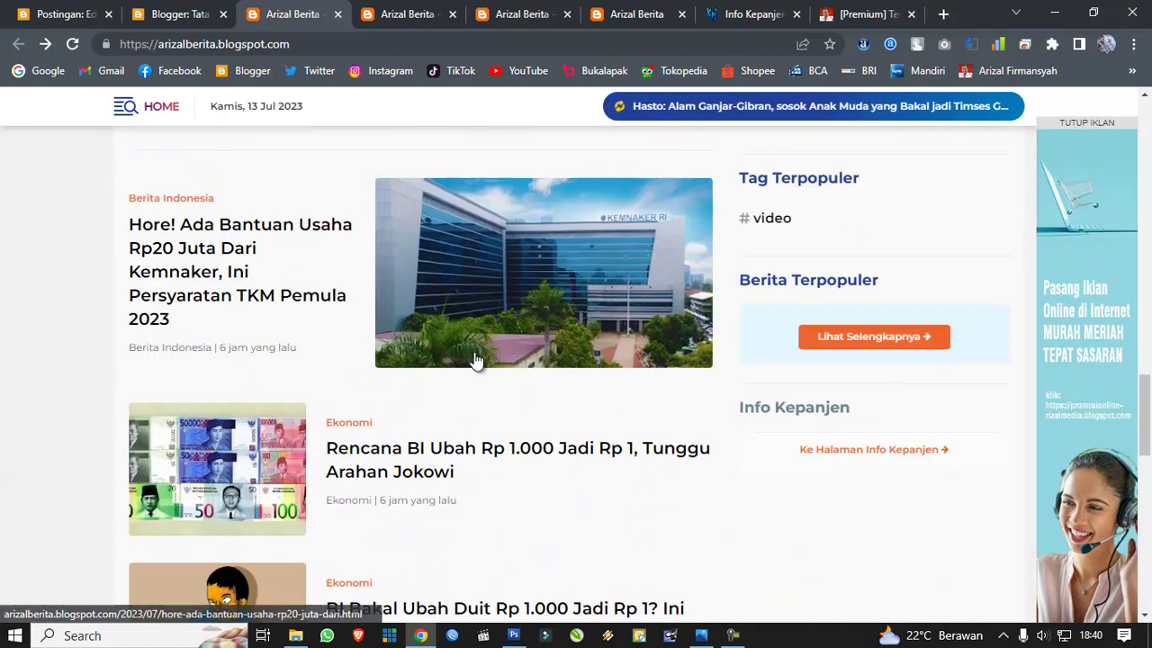
pyautogui.scroll(7, 476, 360)
pyautogui.scroll(4, 465, 345)
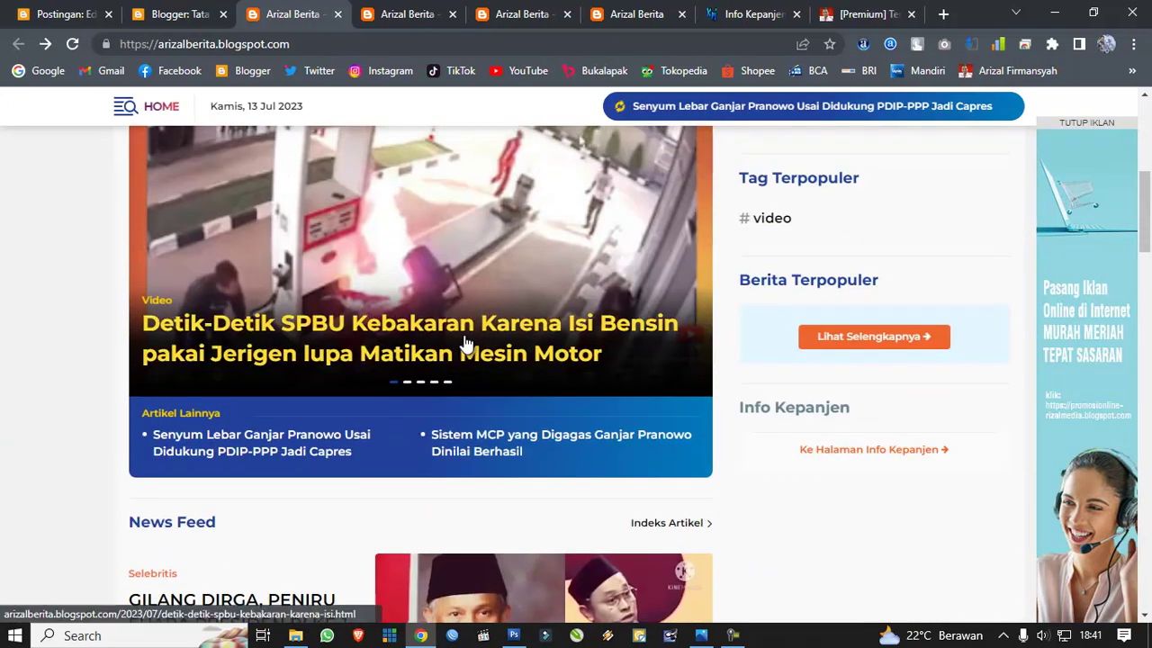
pyautogui.scroll(-8, 465, 342)
pyautogui.scroll(-1, 454, 378)
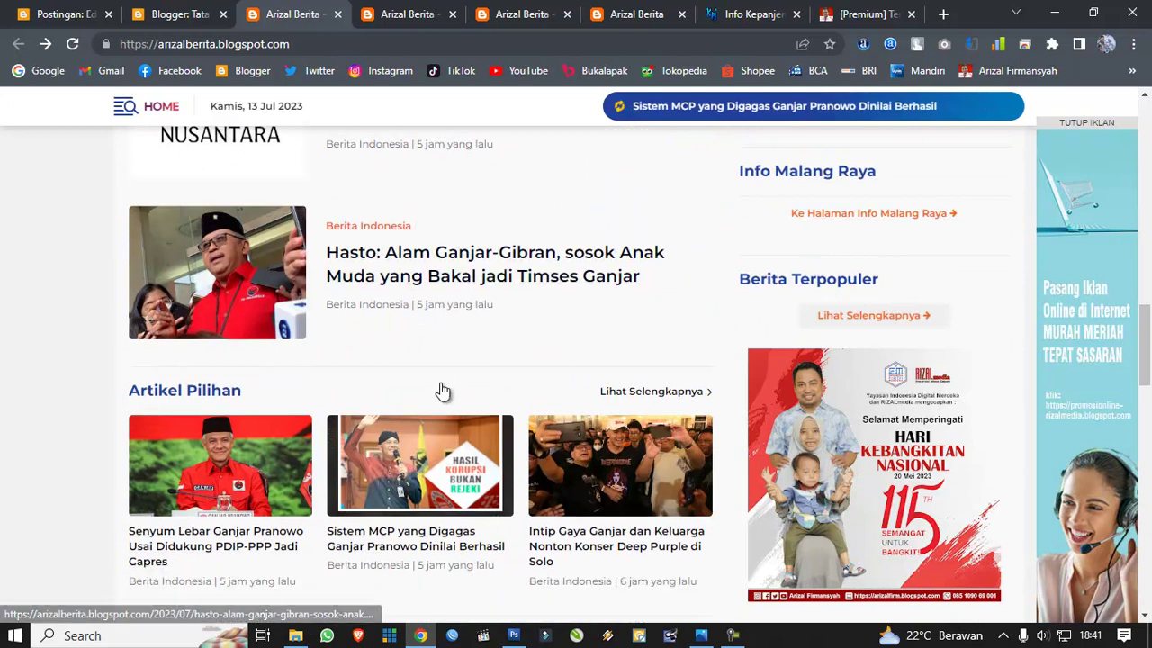
pyautogui.scroll(-3, 440, 392)
# Step: Open the article "Sistem MCP yang Digagas Ganjar Pranowo Dinilai Berhasil" and examine the ads and related content on its page
pyautogui.click(417, 256)
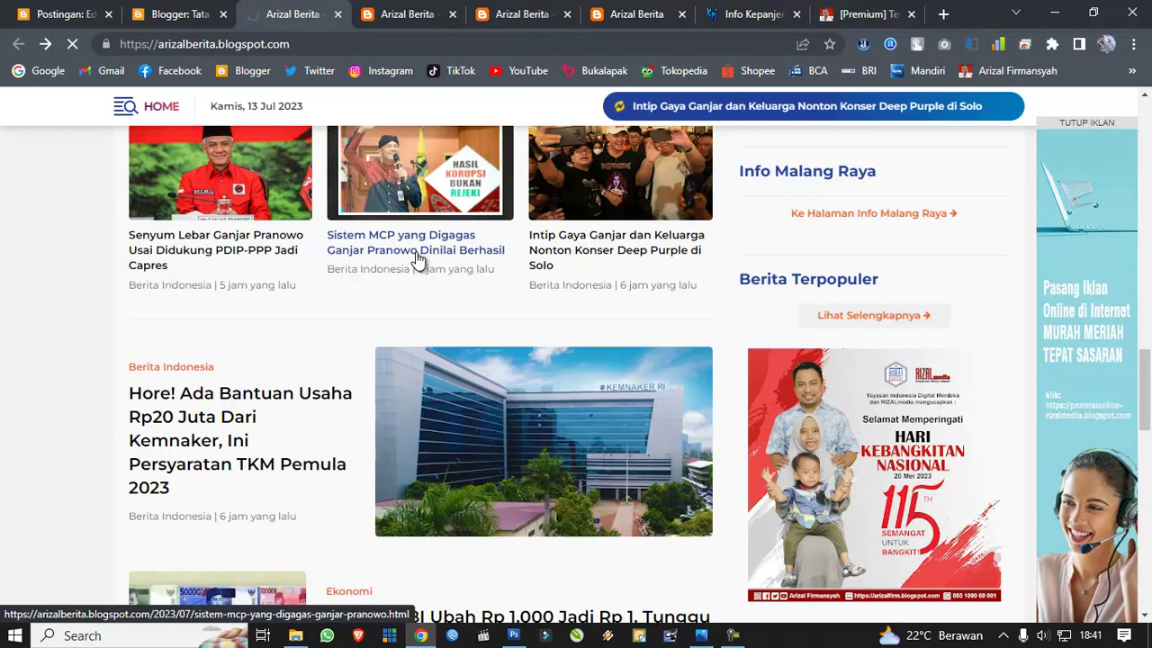
pyautogui.scroll(-8, 413, 274)
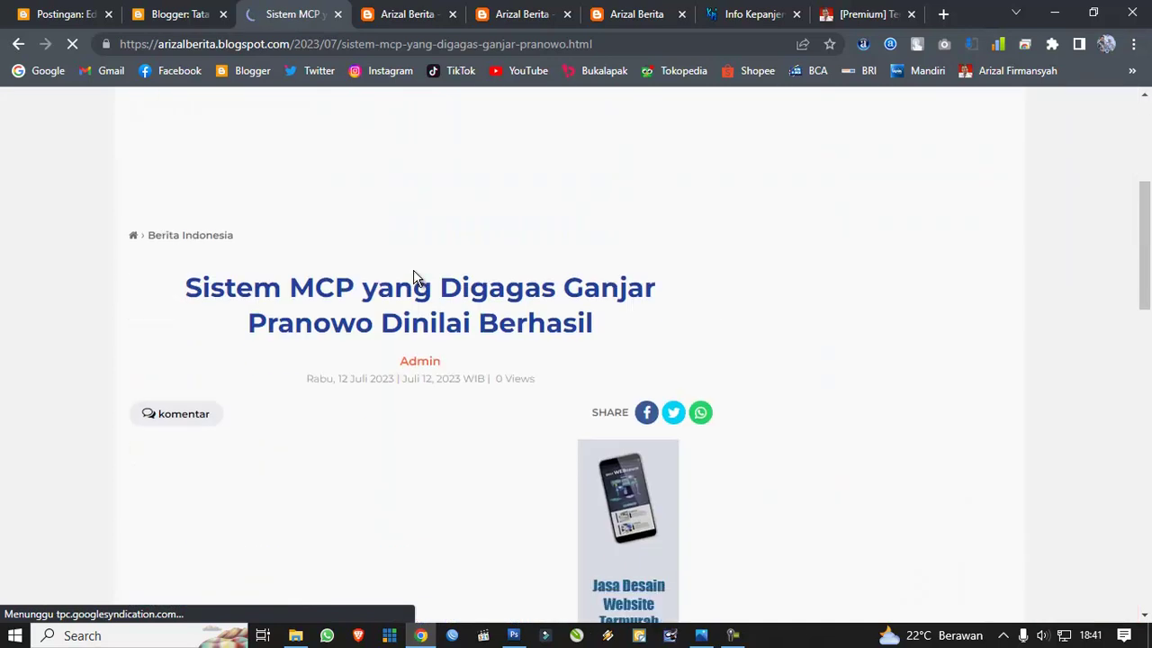
pyautogui.scroll(-15, 637, 257)
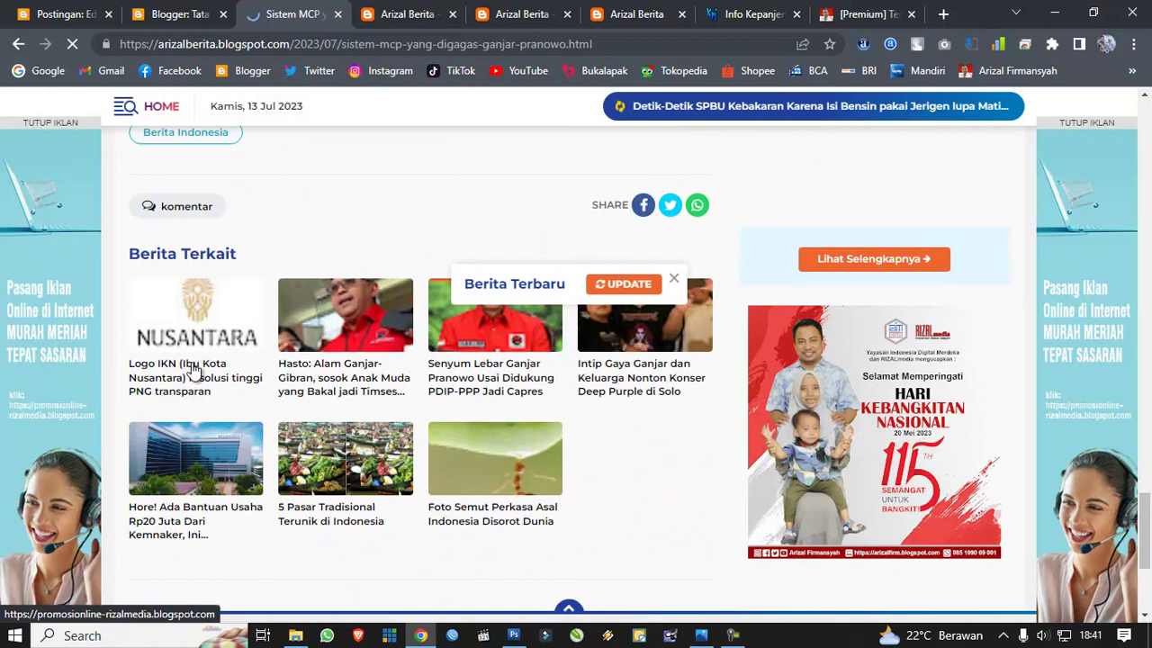
pyautogui.scroll(-3, 617, 400)
pyautogui.scroll(15, 613, 401)
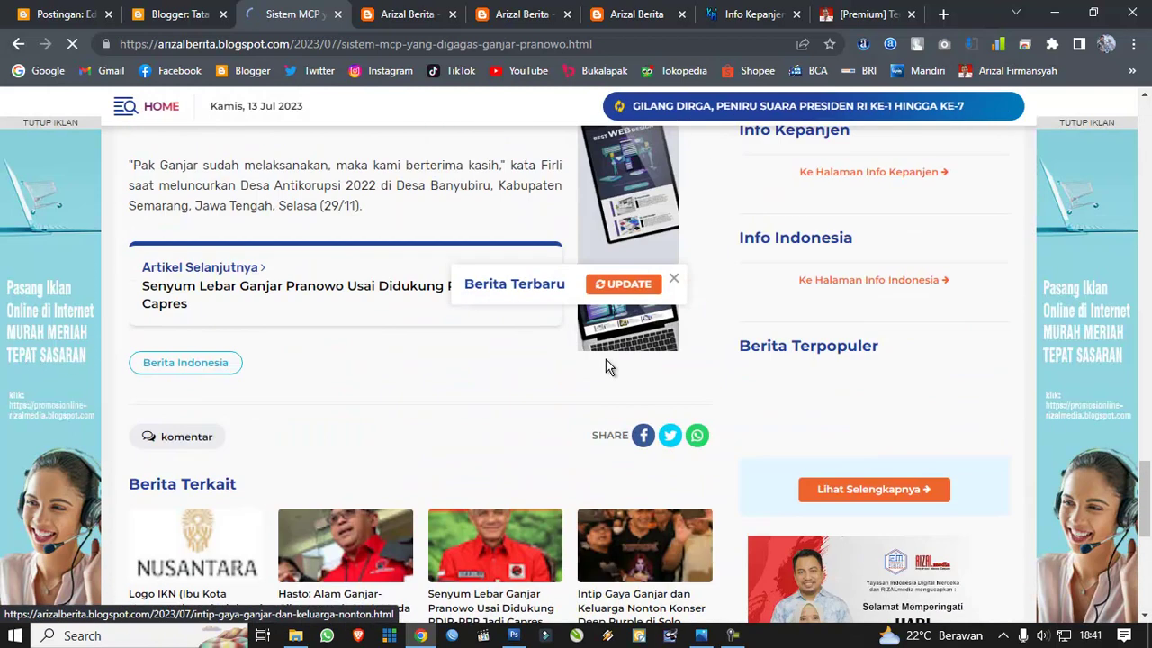
pyautogui.scroll(10, 601, 353)
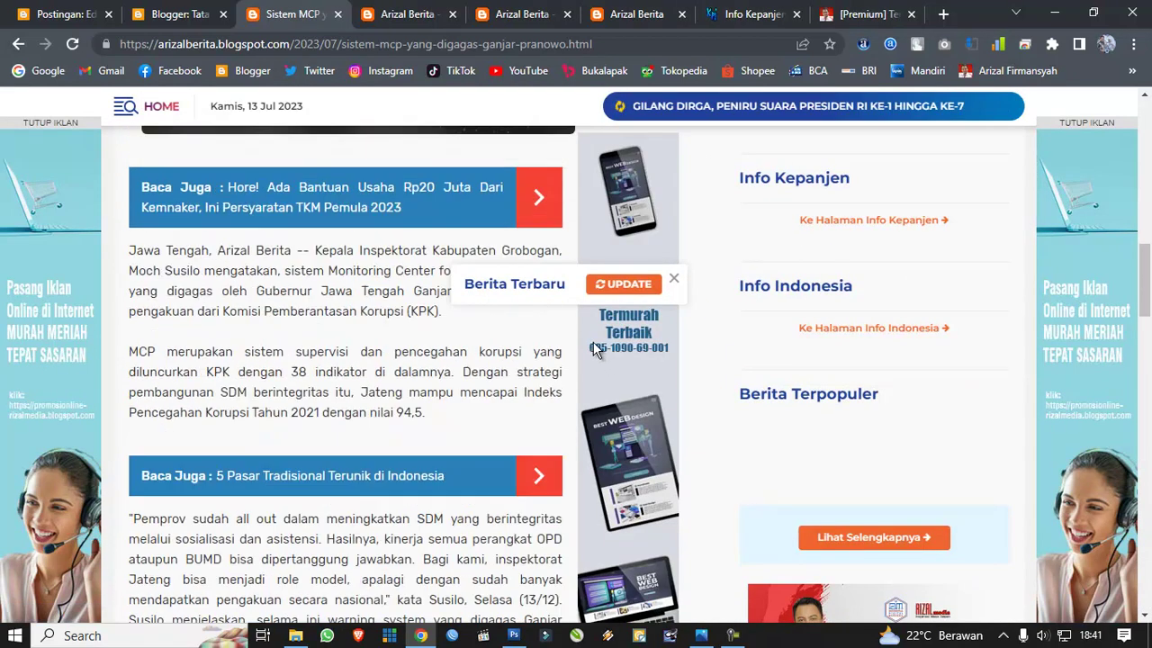
pyautogui.scroll(1, 549, 335)
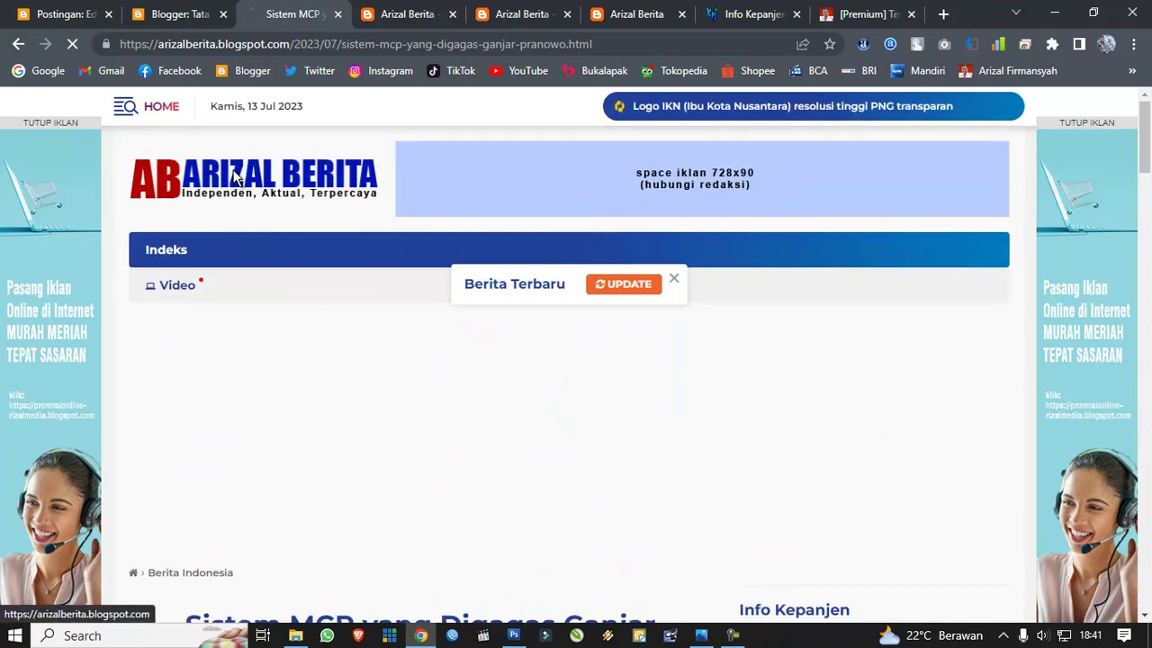
# Step: Open the settings of the Iklan gadget in the Top-Ads section of the layout page and review its ad code
pyautogui.click(185, 14)
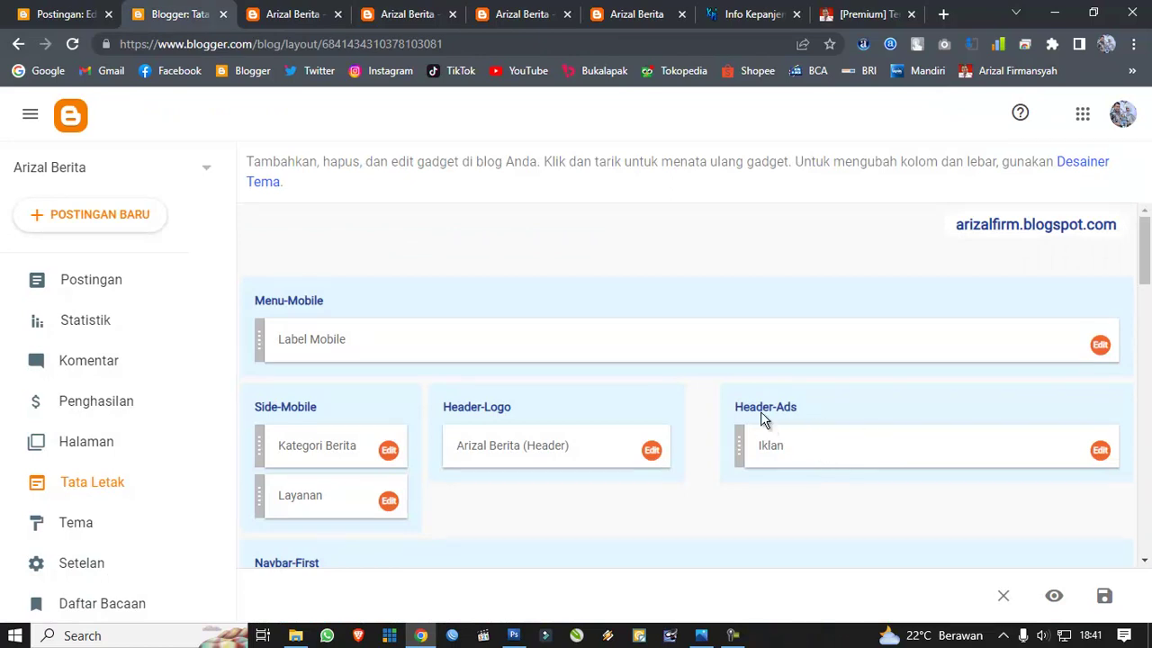
pyautogui.scroll(-3, 784, 443)
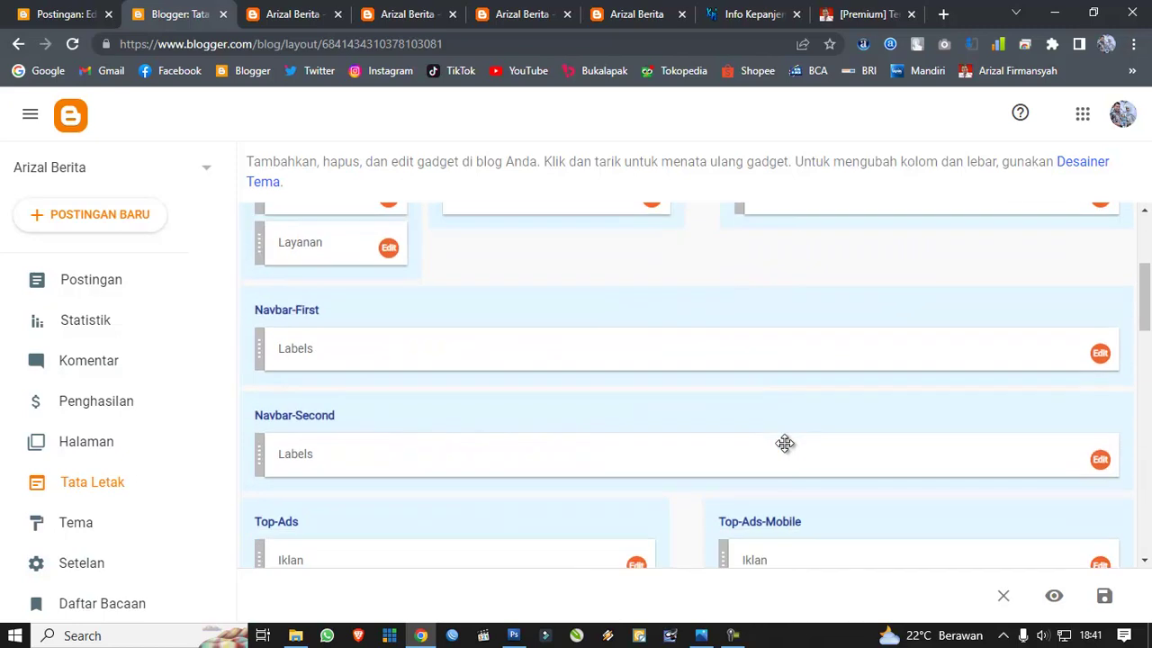
pyautogui.scroll(-3, 785, 443)
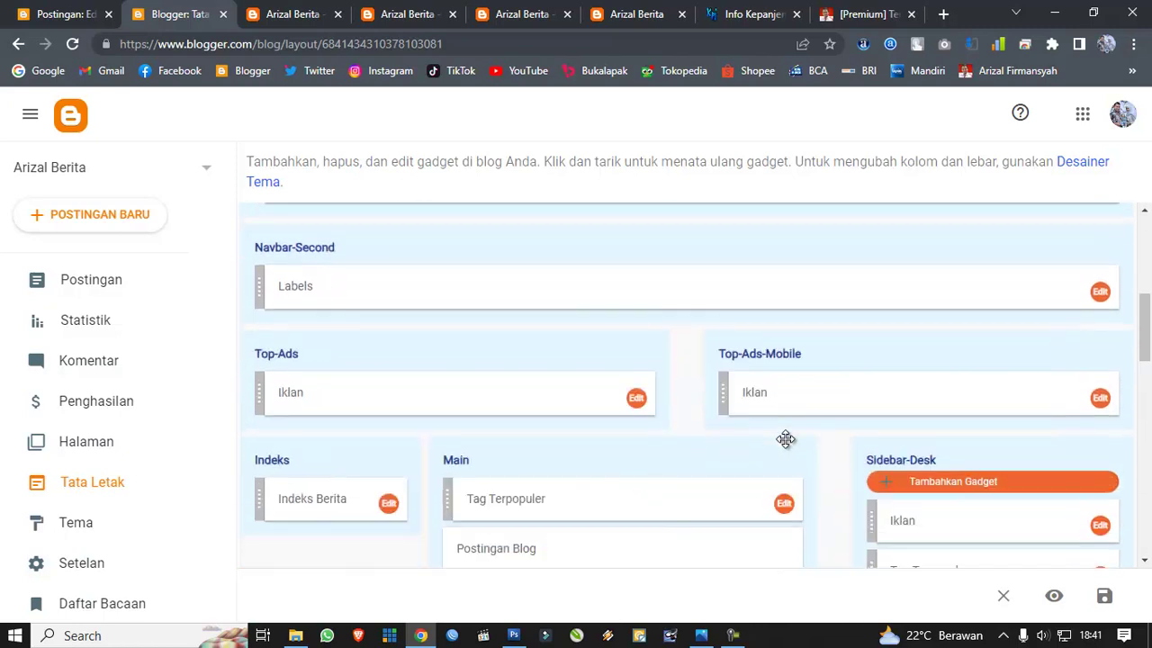
pyautogui.scroll(2, 785, 432)
pyautogui.scroll(3, 788, 430)
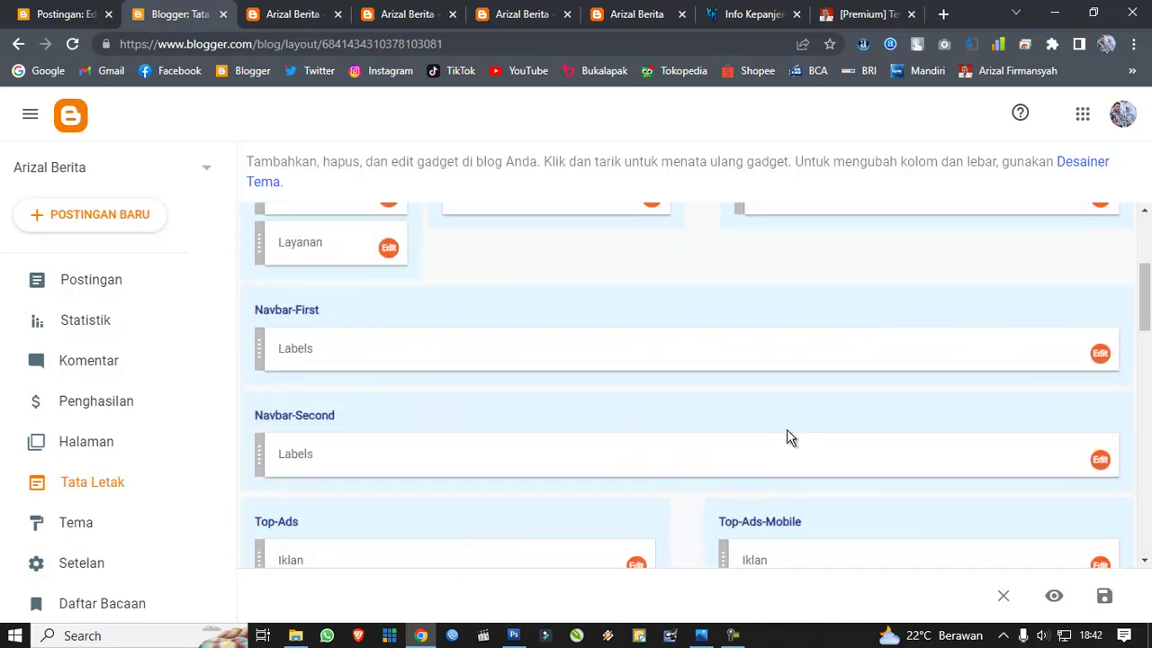
pyautogui.scroll(-5, 789, 428)
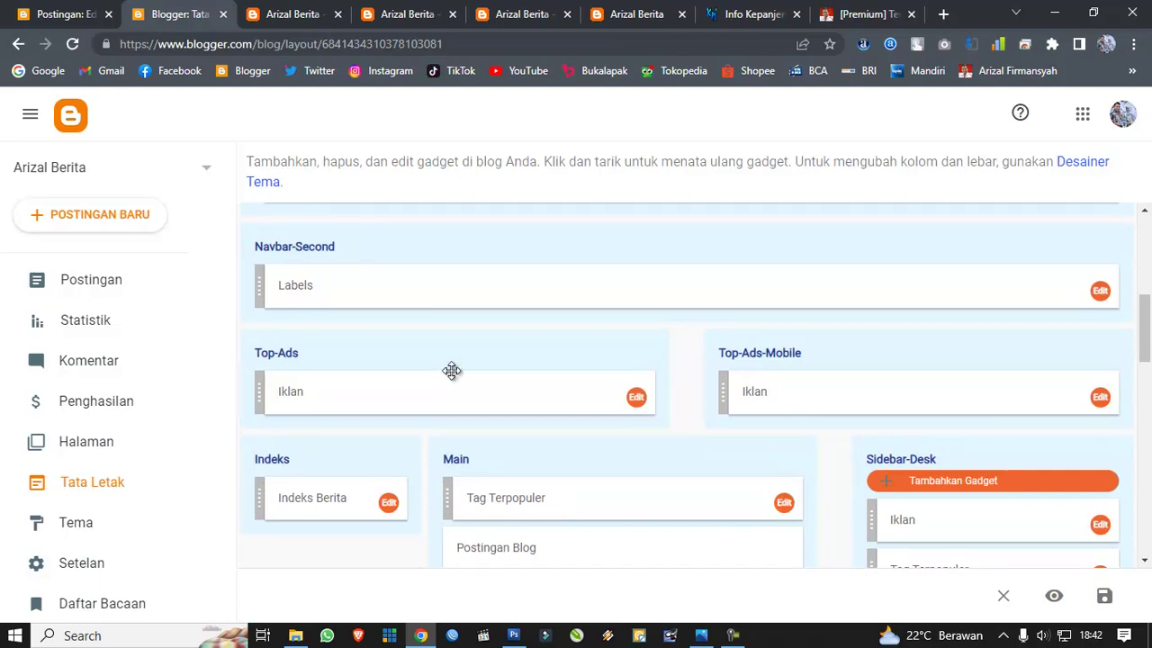
pyautogui.click(637, 398)
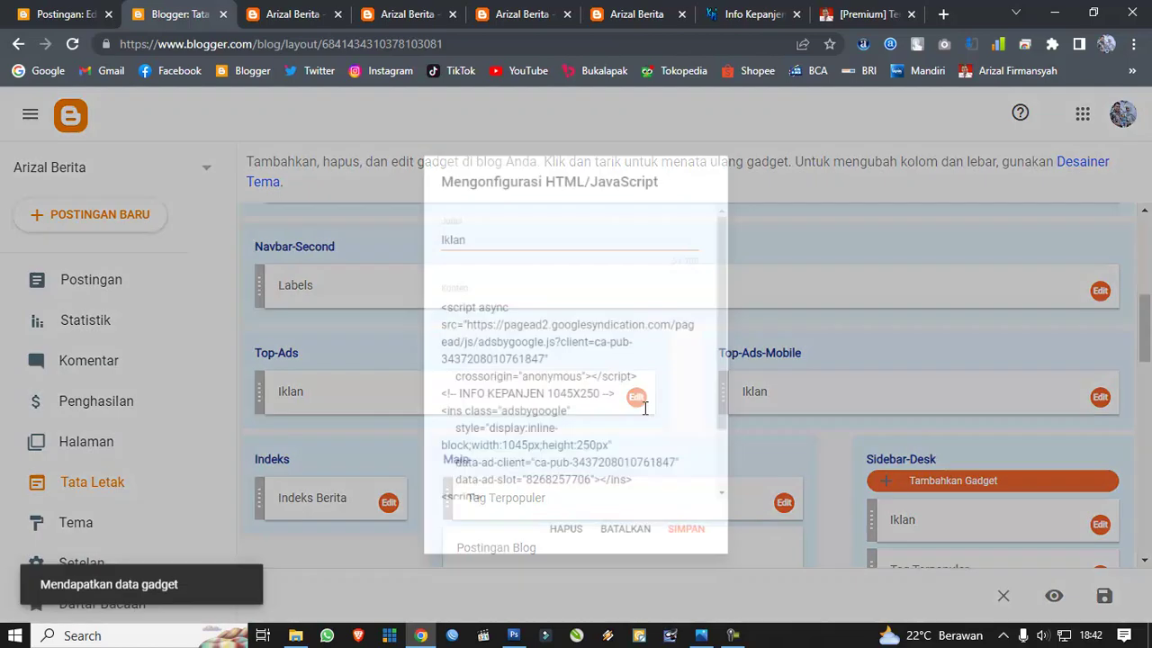
pyautogui.scroll(-2, 481, 307)
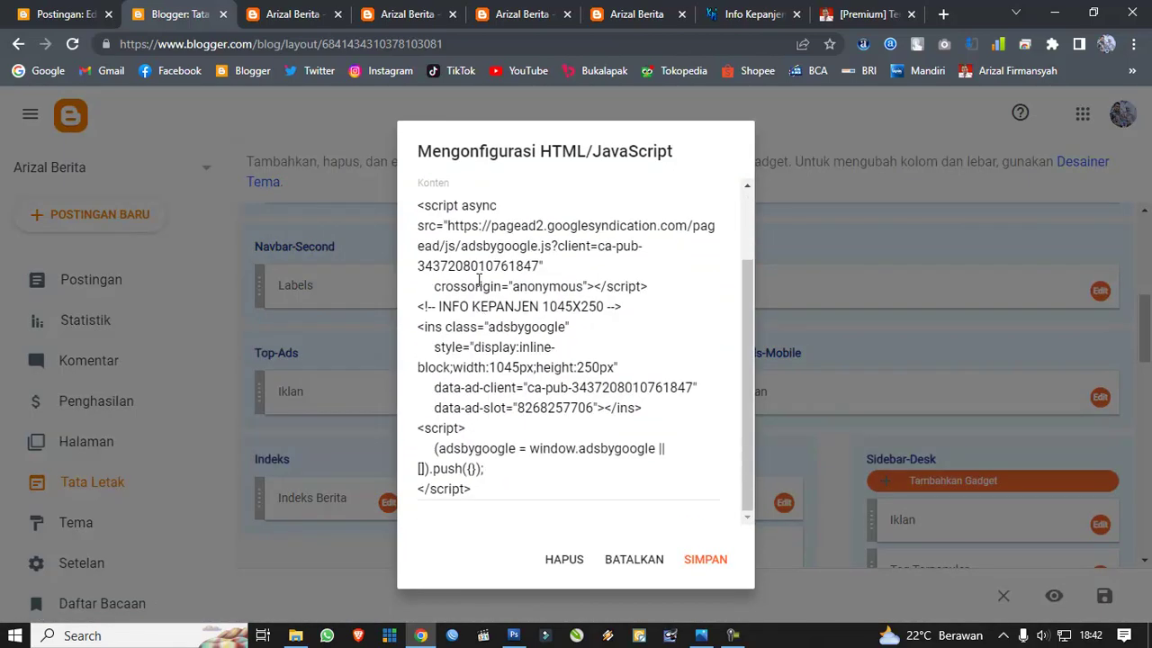
# Step: Check the ad area below the navigation bars on the live blog's home page
pyautogui.click(293, 13)
pyautogui.scroll(-5, 303, 216)
pyautogui.scroll(5, 297, 198)
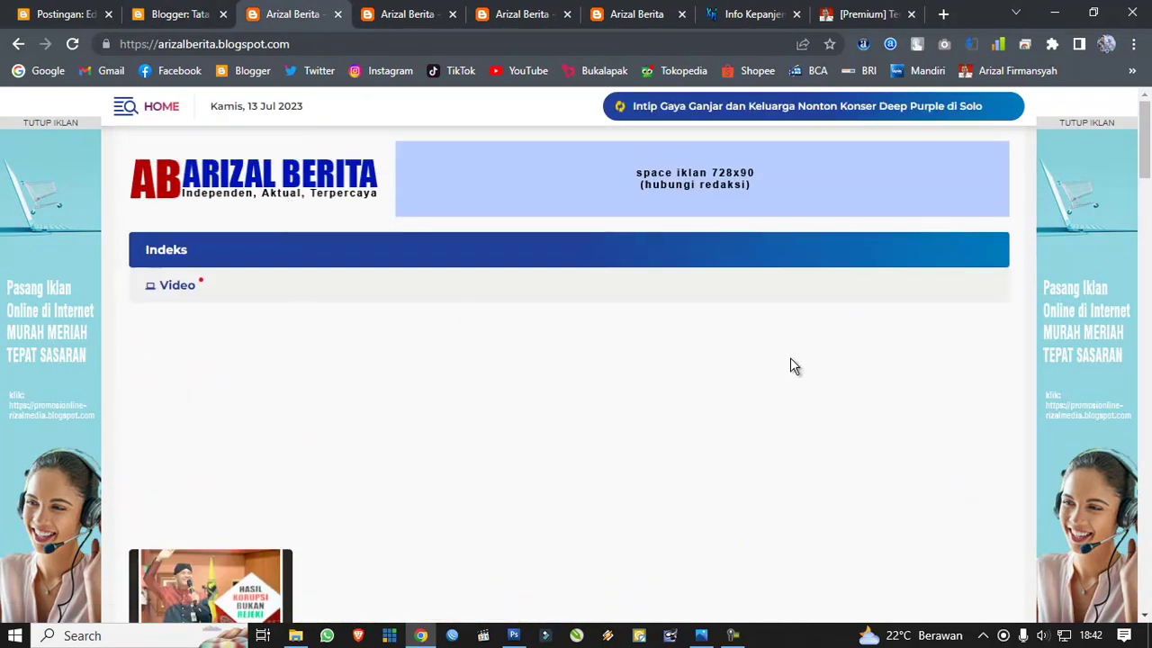
# Step: Clear all the AdSense code from the content of the Top-Ads Iklan gadget
pyautogui.click(175, 15)
pyautogui.tripleClick(567, 345)
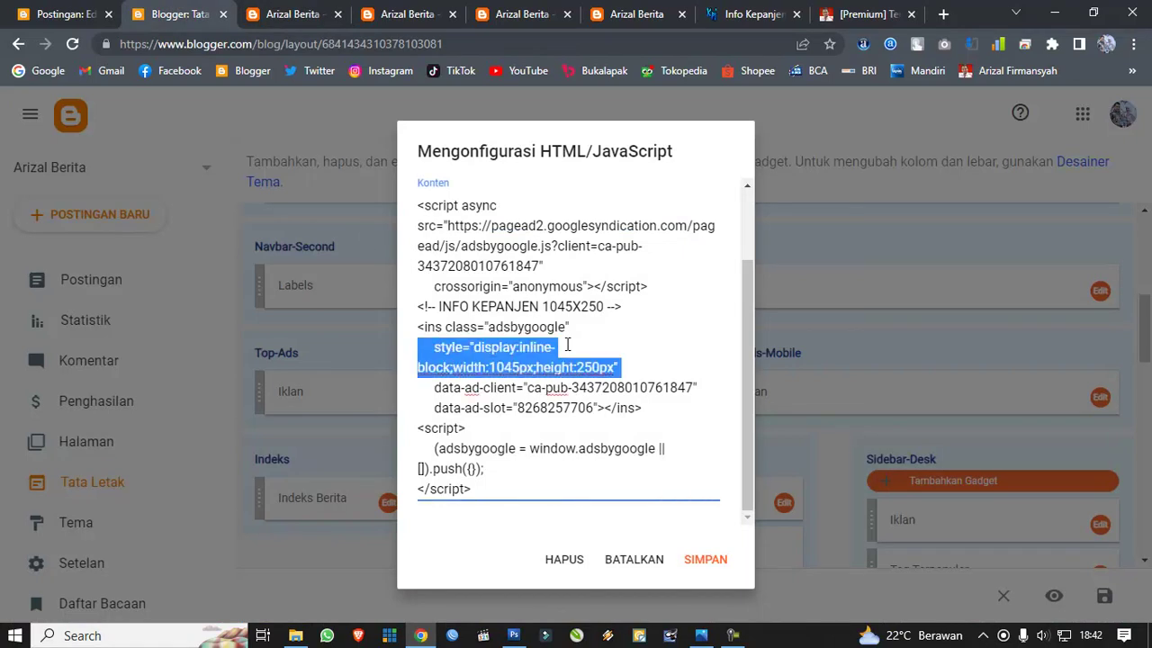
pyautogui.hotkey('ctrl', 'a')
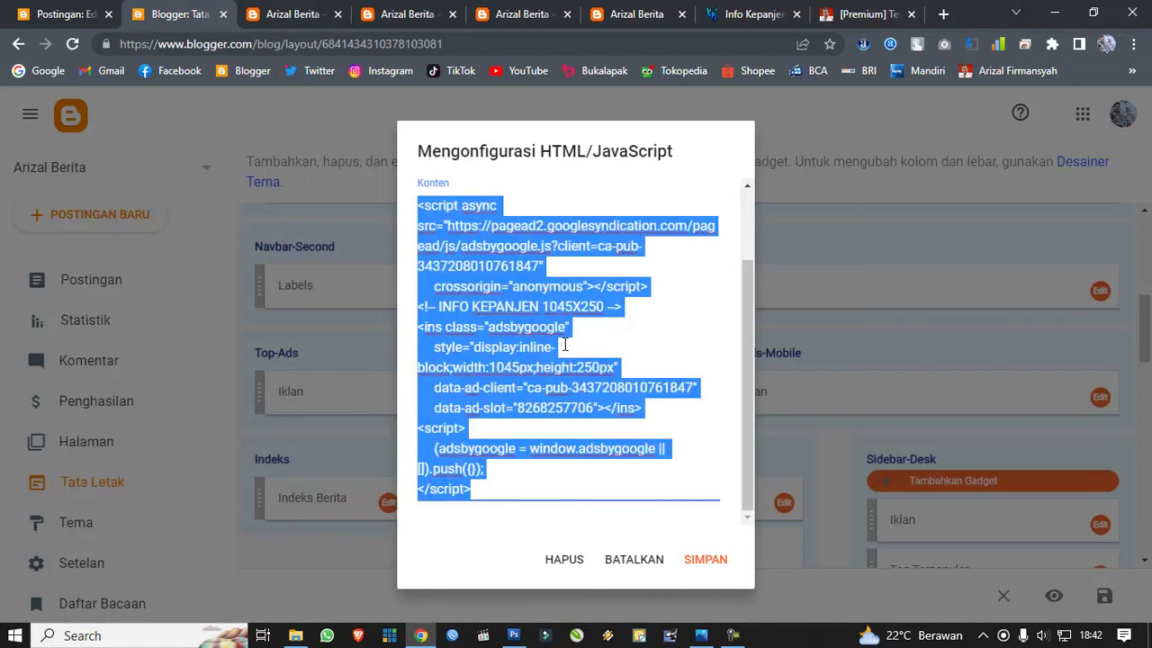
pyautogui.press('BackSpace')
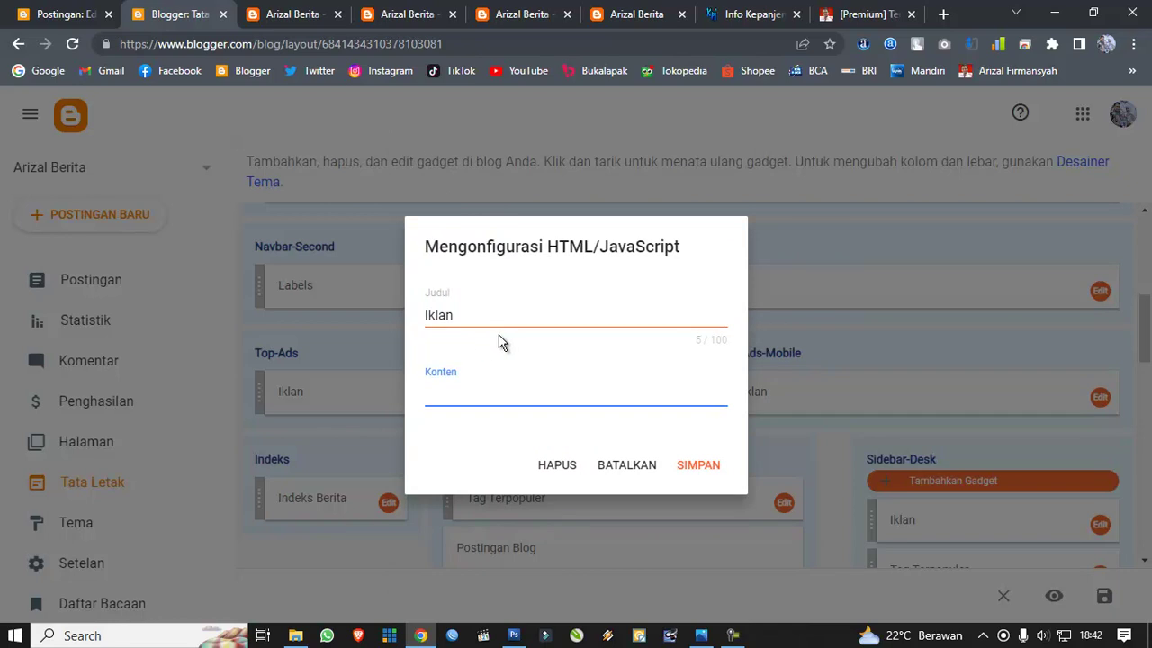
# Step: Copy the image address of the 1048x300 ad-space image in the "gambar tersimpan" post
pyautogui.click(292, 16)
pyautogui.click(87, 13)
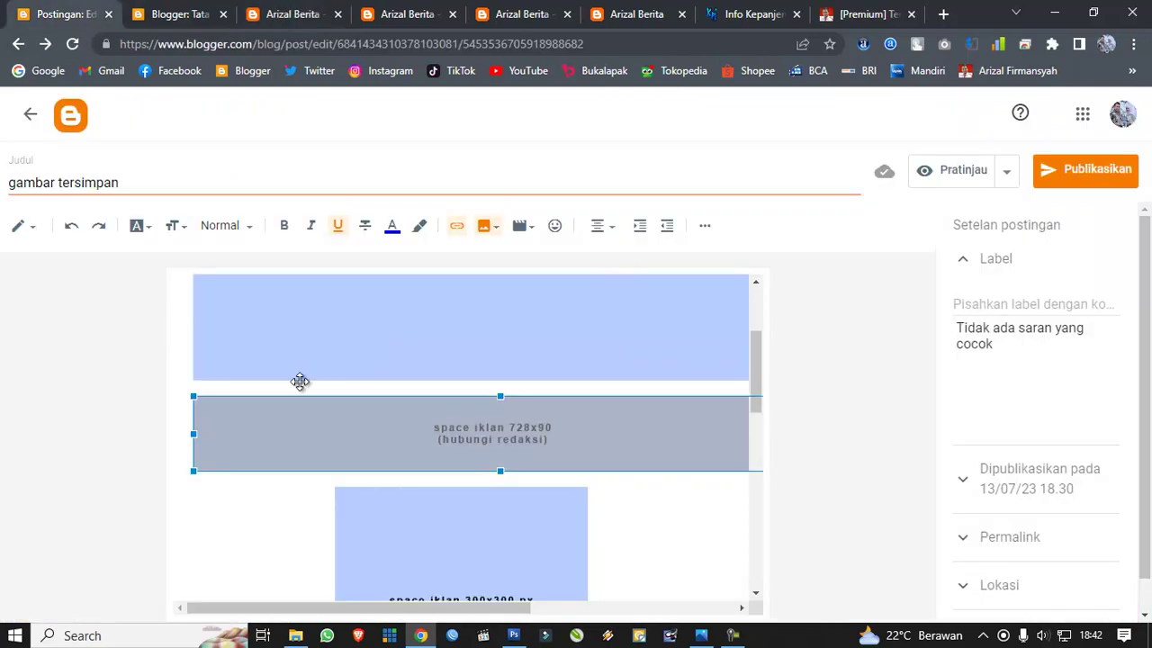
pyautogui.scroll(2, 462, 423)
pyautogui.rightClick(462, 421)
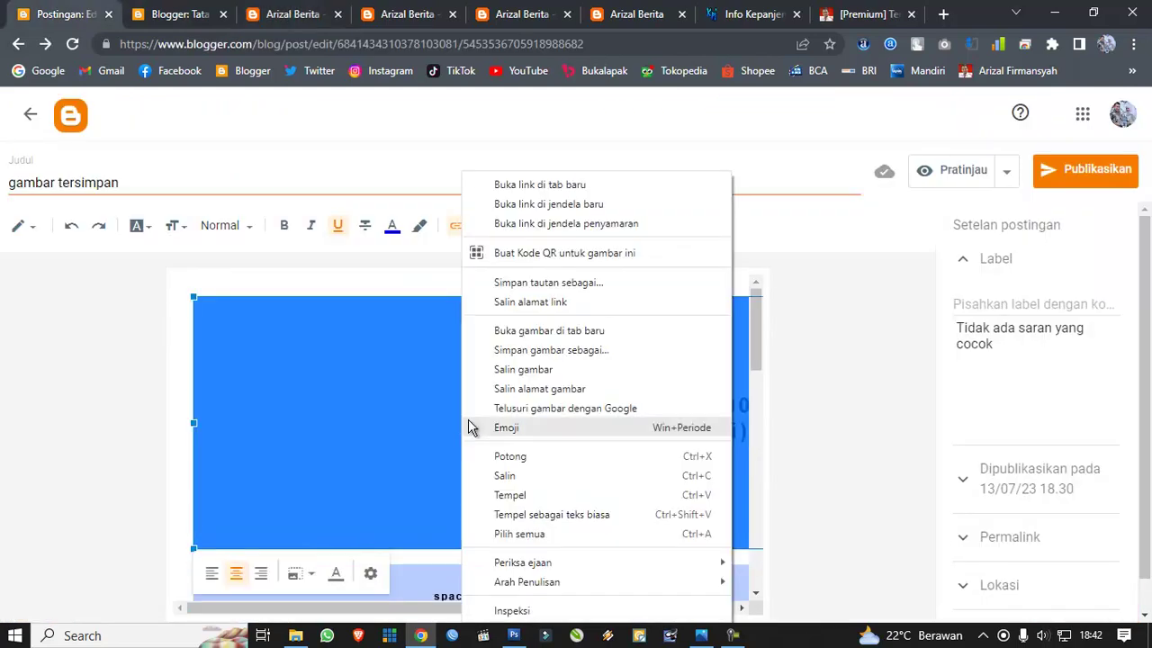
pyautogui.click(537, 389)
# Step: Enter an img tag with the copied 1048x300 image address as its src in the Top-Ads Iklan gadget's content
pyautogui.click(171, 14)
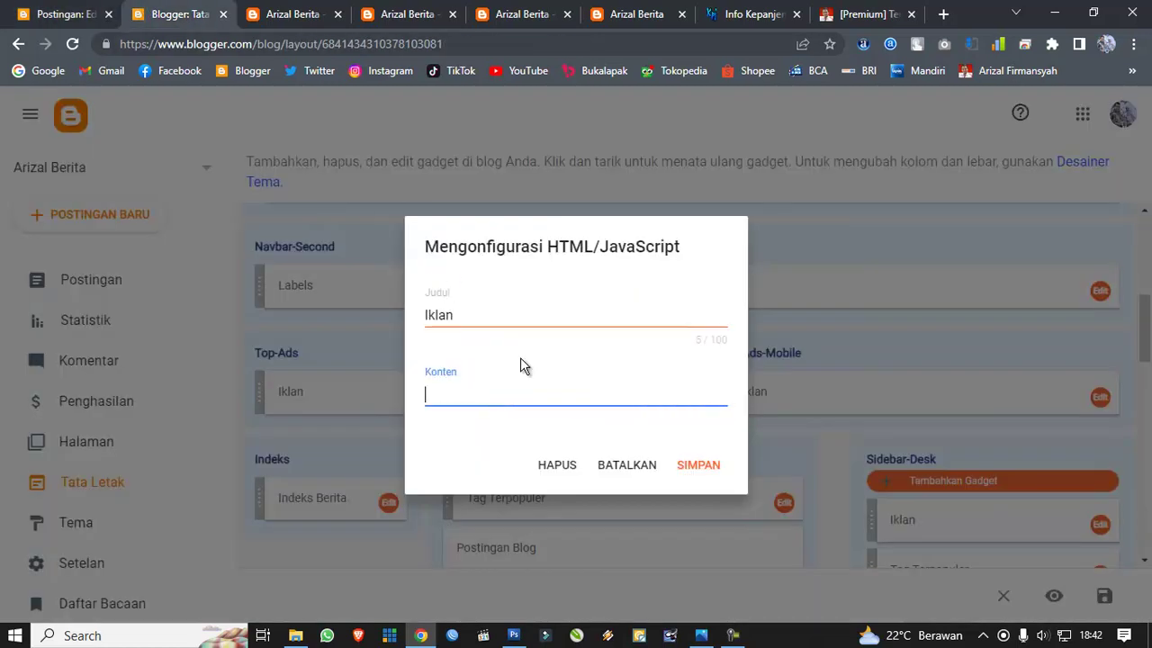
pyautogui.write('<img =')
pyautogui.press('BackSpace')
pyautogui.write('src="')
pyautogui.write('https://blogger.googleusercontent.com/img/b/R29vZ2xl/AVvXsEg4F1vcQvqCCJ6rGsOMGo8lmGnqdGt6u9wW3HTCQ7Tp1tRuFFA816C6gbQktLcT4hTnGO72vowT4lpTePakYNyEoIDyHbDJXTaZcqMRp0UDi08pAISFDjrFJnNBvW2K7mqVphFX6vwiWU3JCsVtrCsMBt9RvgbrIh4_htLbLkw8wOpK2gMrzKCiwsgI34/s16000/space%20iklan%201048x300%20copy.jpg')
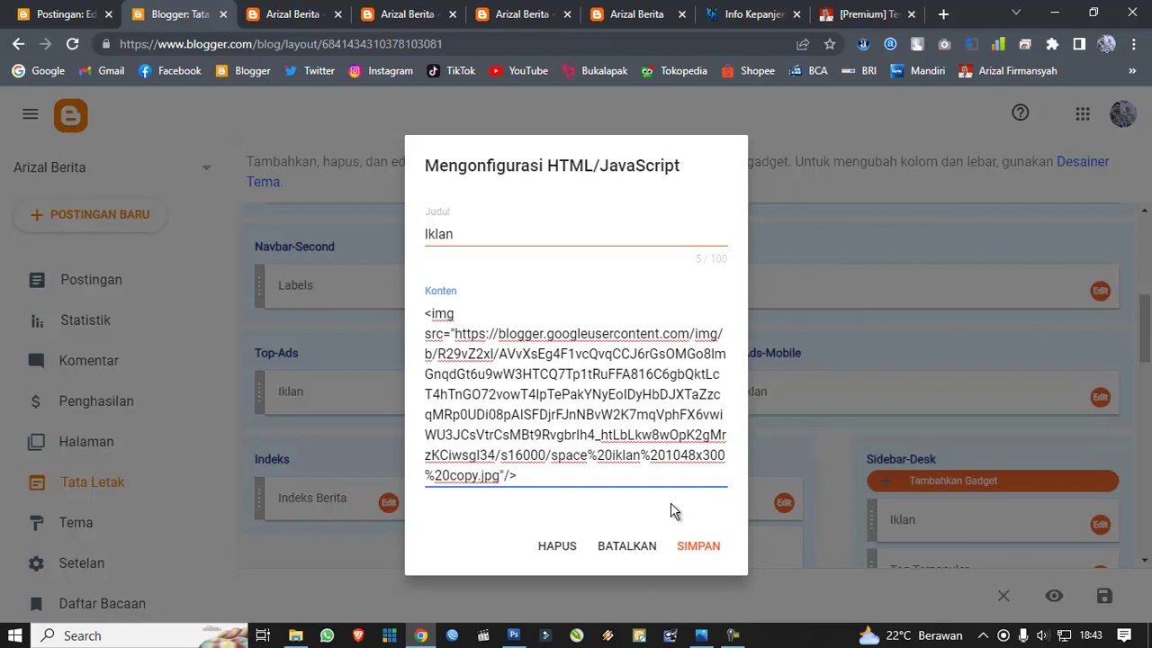
# Step: Save the Top-Ads Iklan gadget and reload the live blog's home page to check its ad space
pyautogui.click(701, 560)
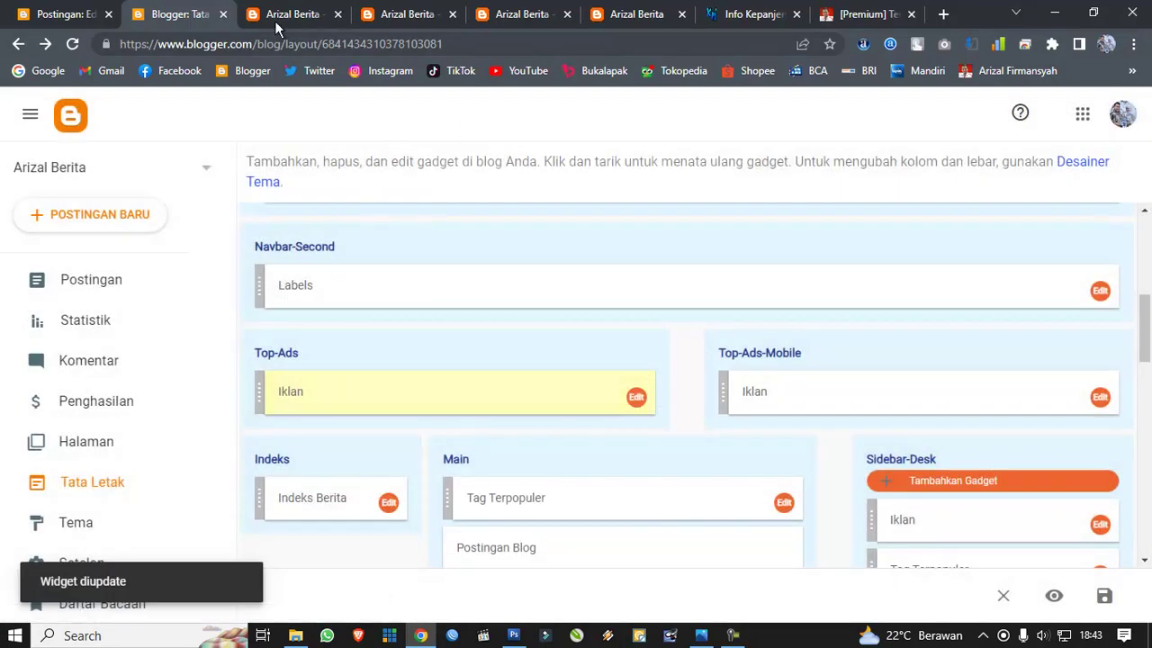
pyautogui.click(276, 16)
pyautogui.click(293, 180)
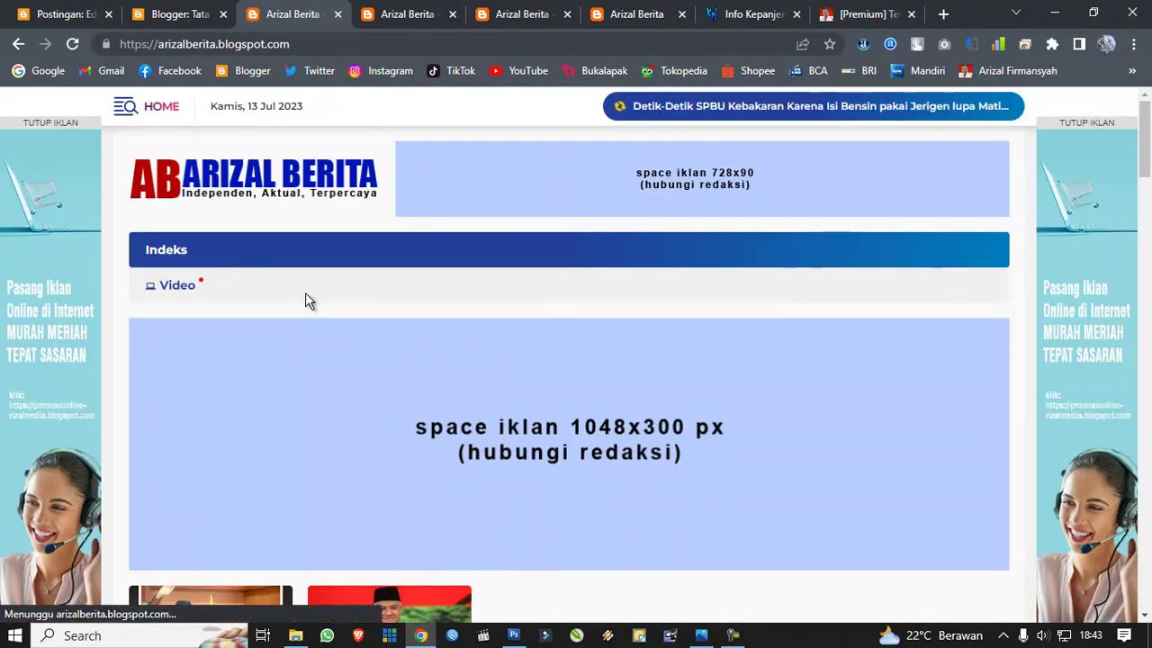
# Step: Inspect the ad code in the Top-Ads-Mobile Iklan gadget on the layout page and close it without saving
pyautogui.click(180, 14)
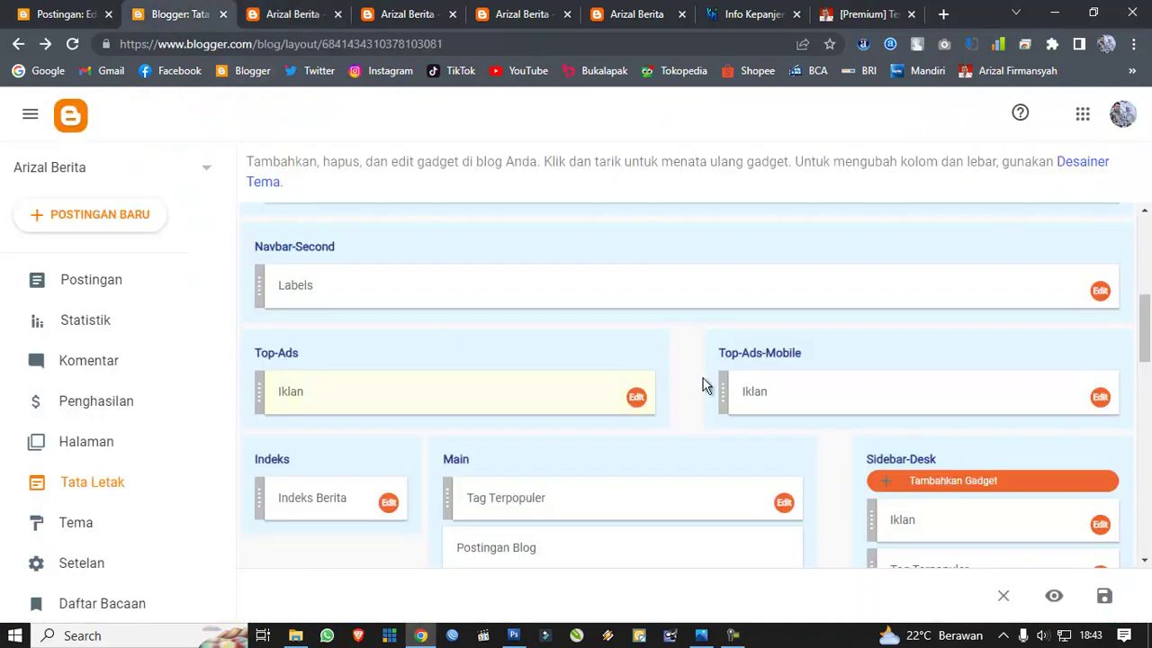
pyautogui.click(1100, 398)
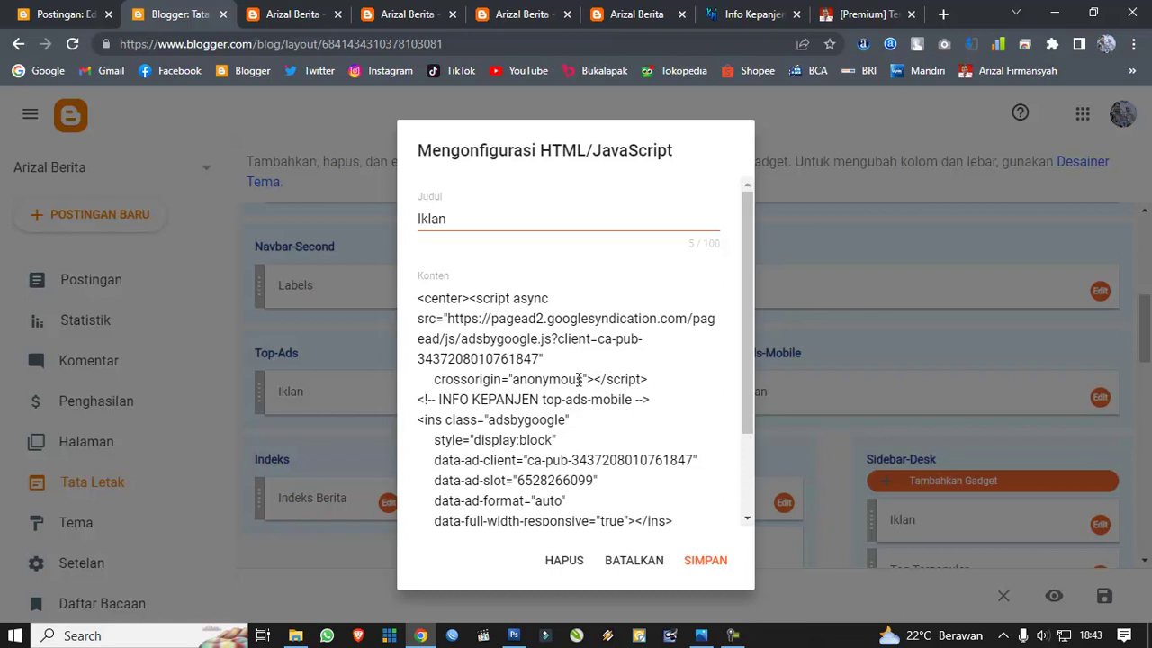
pyautogui.scroll(-2, 579, 379)
pyautogui.tripleClick(575, 381)
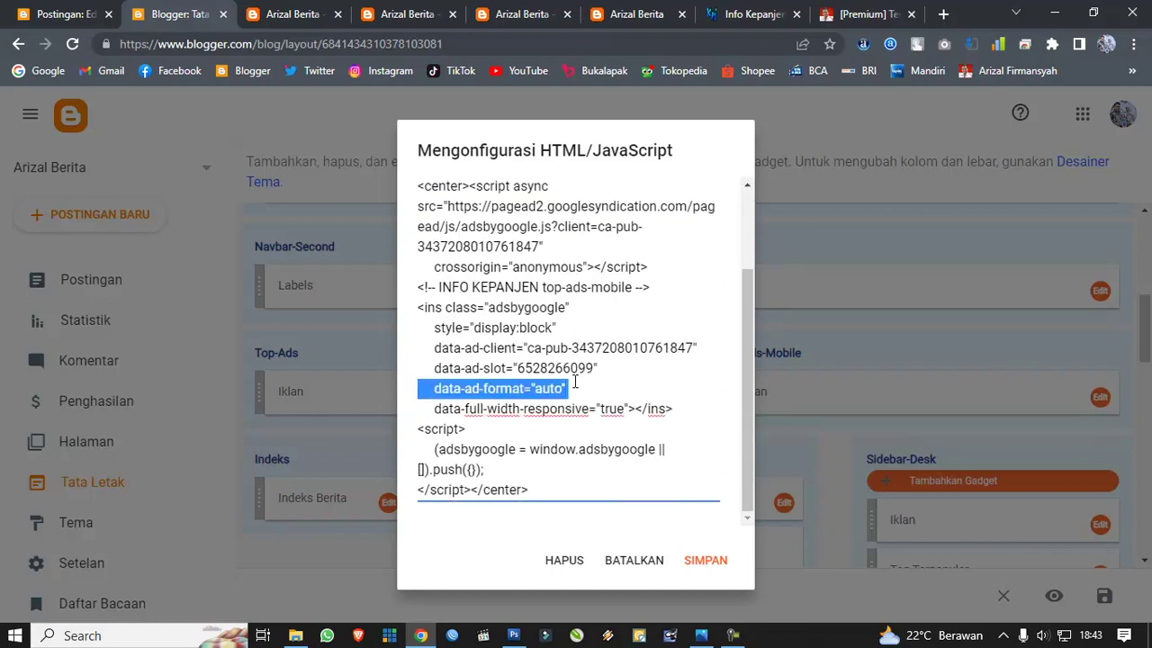
pyautogui.click(632, 562)
# Step: Copy the entire img tag from the content of the Top-Ads Iklan gadget and close the gadget without changes
pyautogui.click(636, 399)
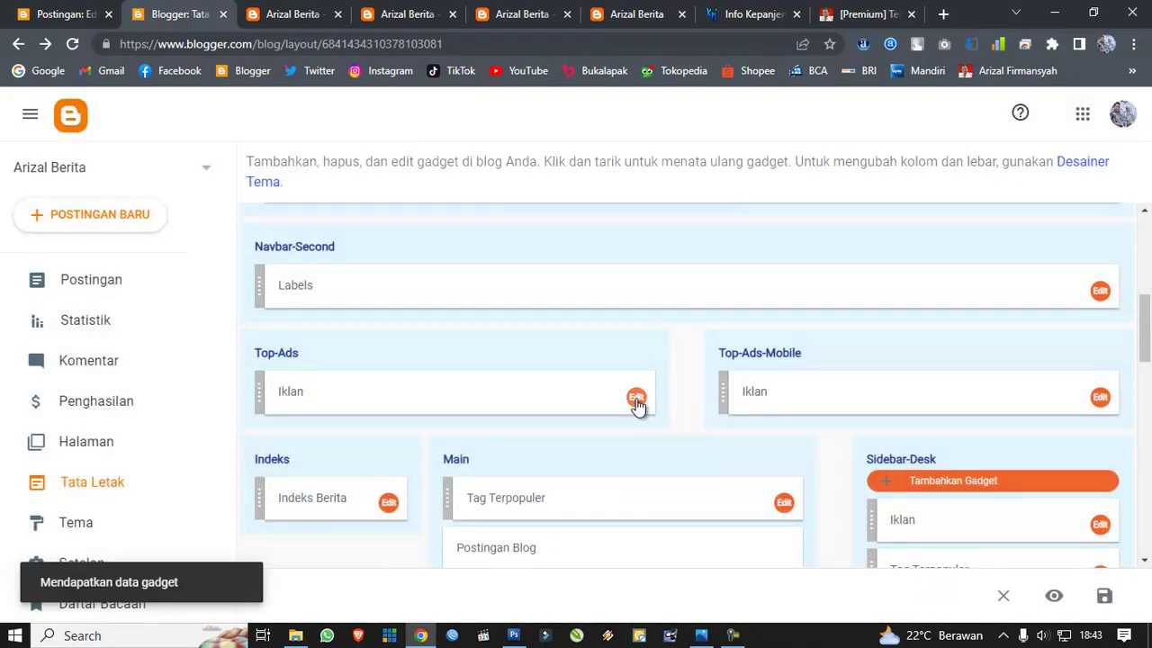
pyautogui.click(543, 395)
pyautogui.hotkey('ctrl', 'a')
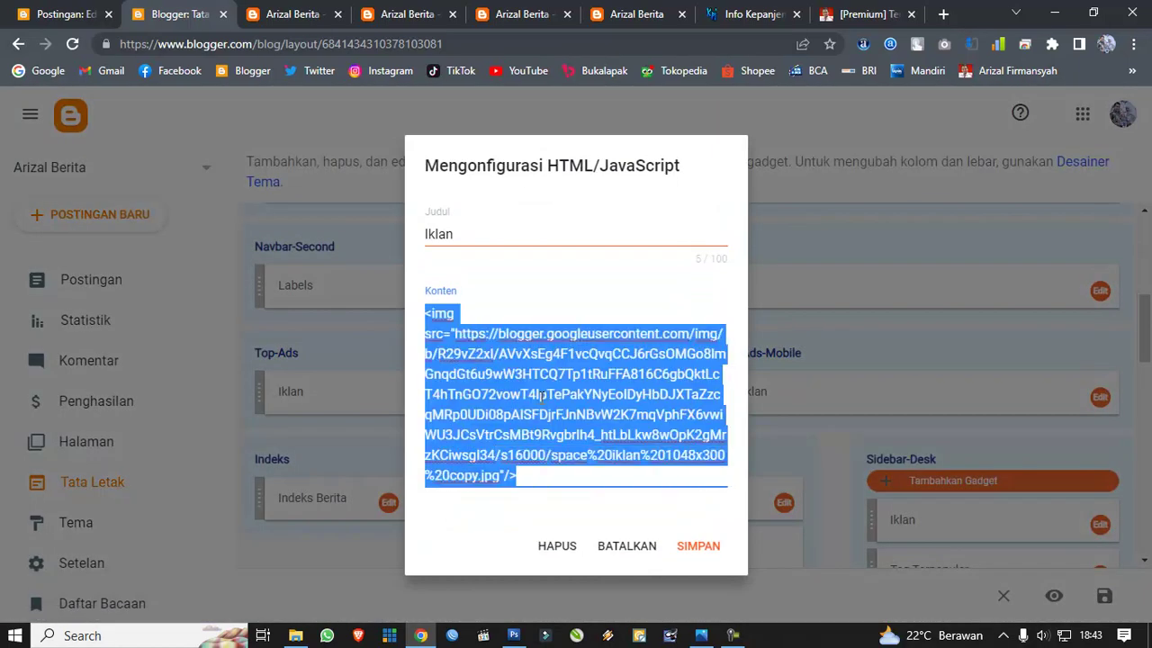
pyautogui.click(627, 546)
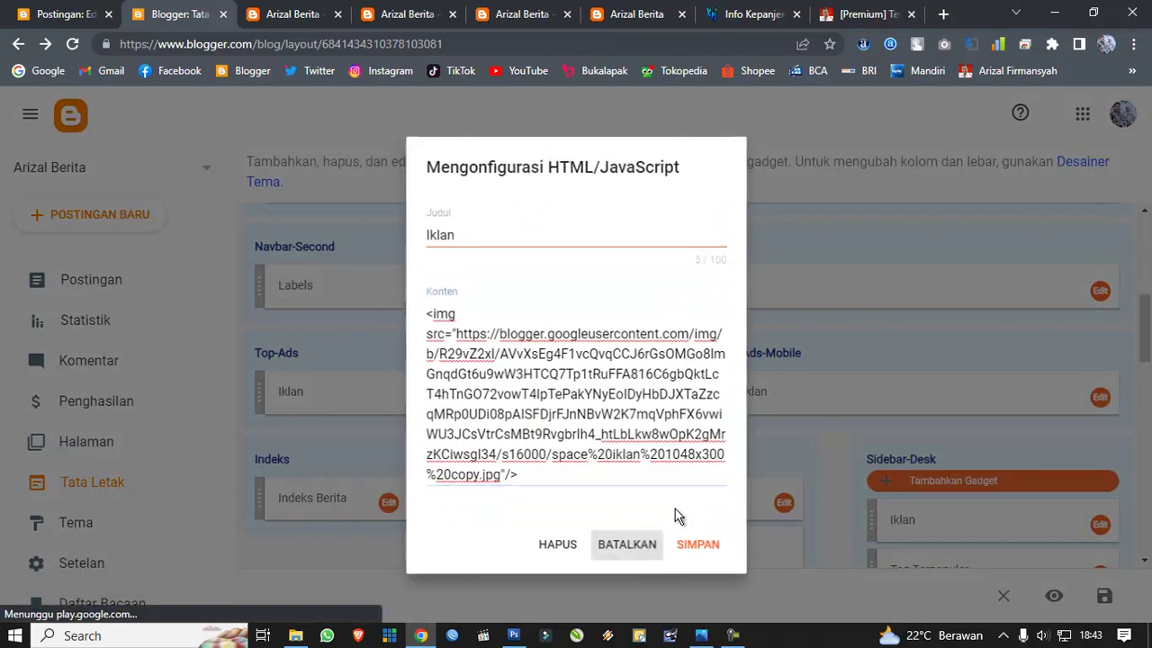
# Step: Replace all the code in the Top-Ads-Mobile Iklan gadget with the copied img tag, save it and reload the live home page
pyautogui.click(1100, 398)
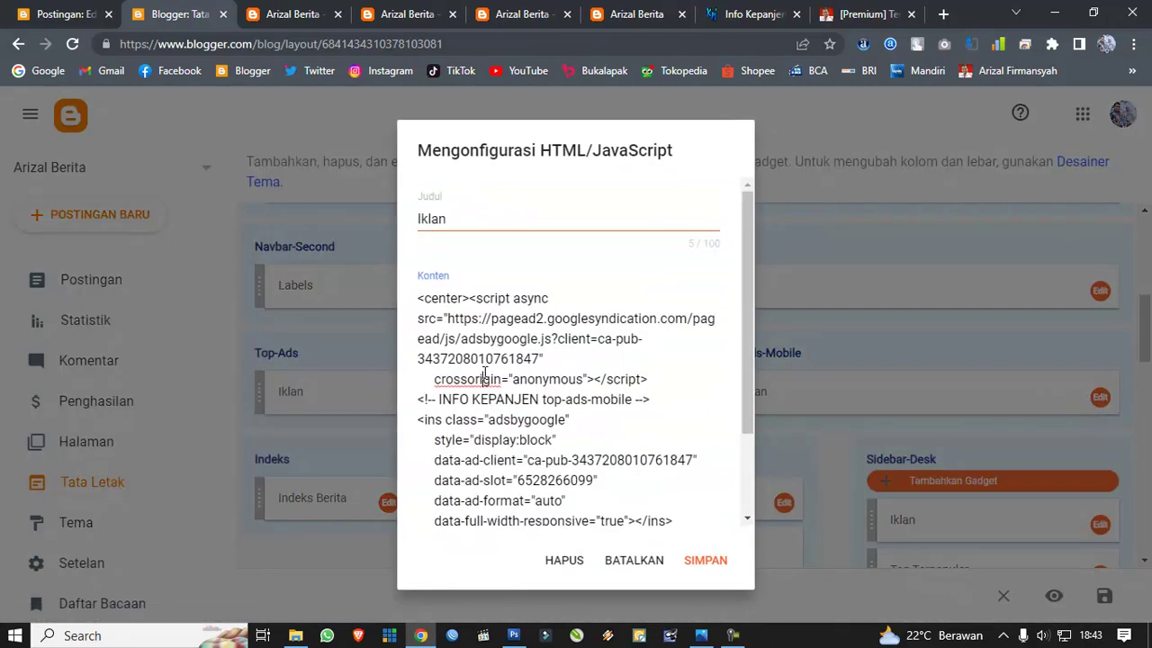
pyautogui.click(484, 375)
pyautogui.hotkey('ctrl', 'a')
pyautogui.hotkey('ctrl', 'v')
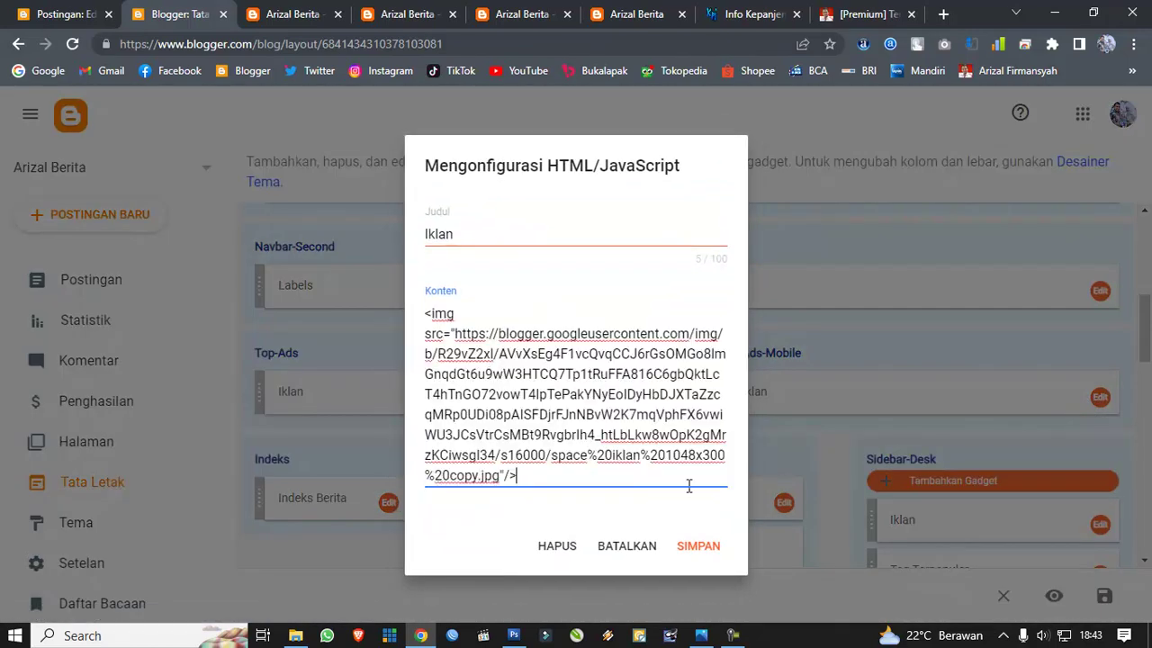
pyautogui.click(724, 539)
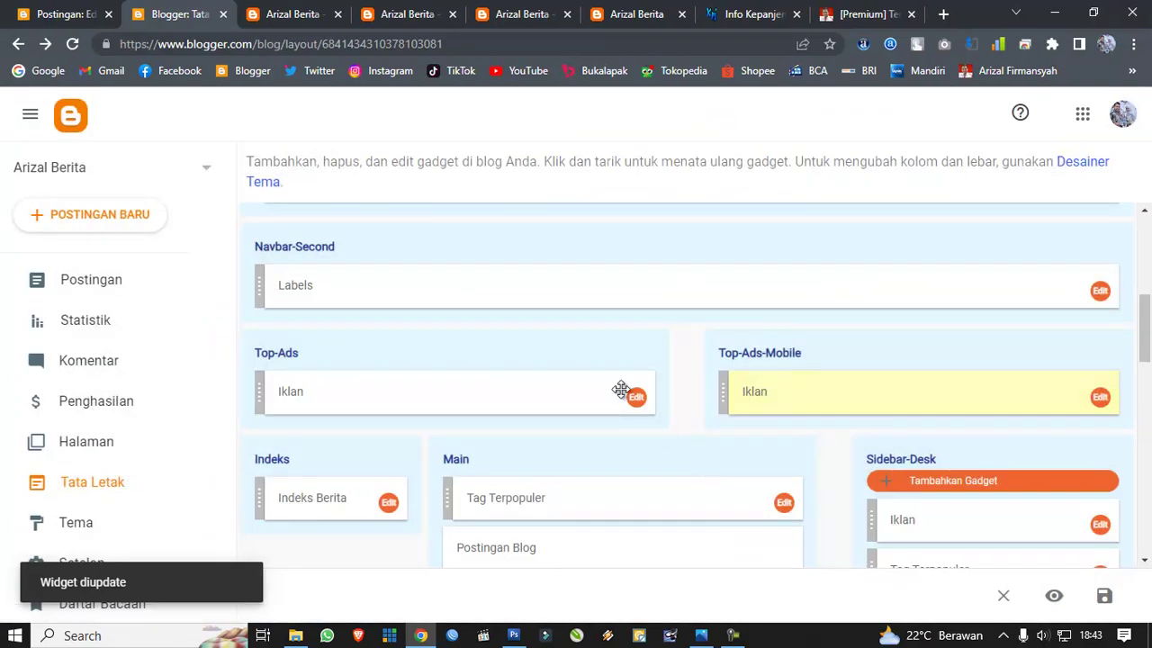
pyautogui.click(292, 14)
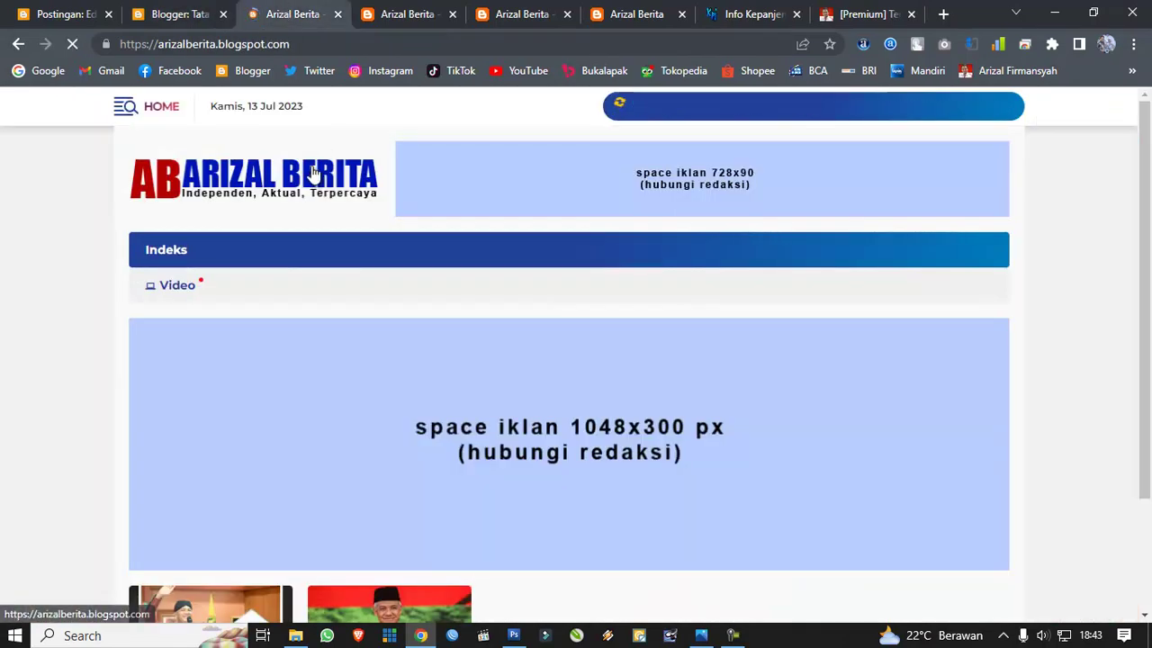
pyautogui.click(185, 16)
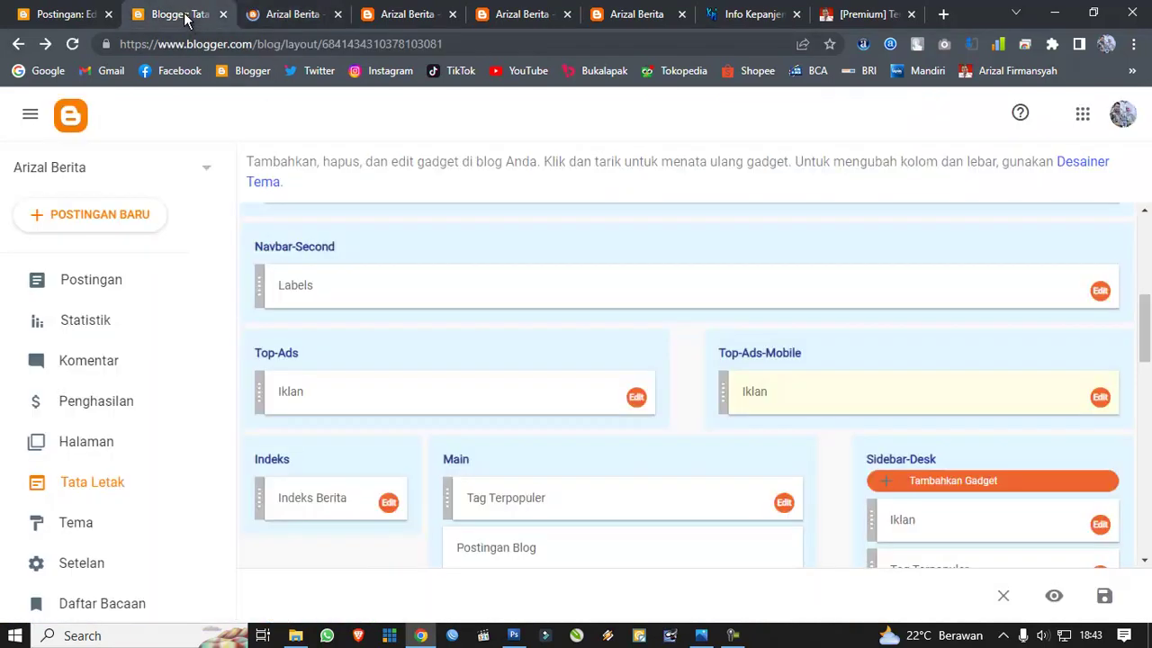
# Step: Inspect the content of the first Iklan gadget in the Sidebar-Desk section and close it without changes
pyautogui.scroll(-3, 773, 354)
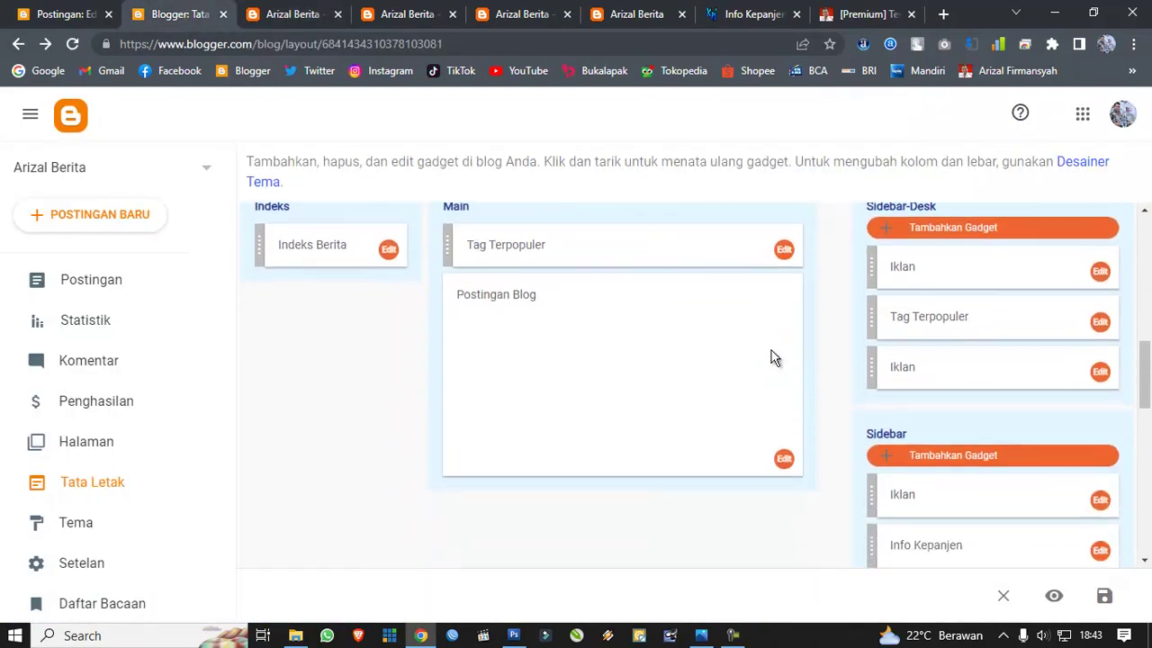
pyautogui.scroll(2, 766, 341)
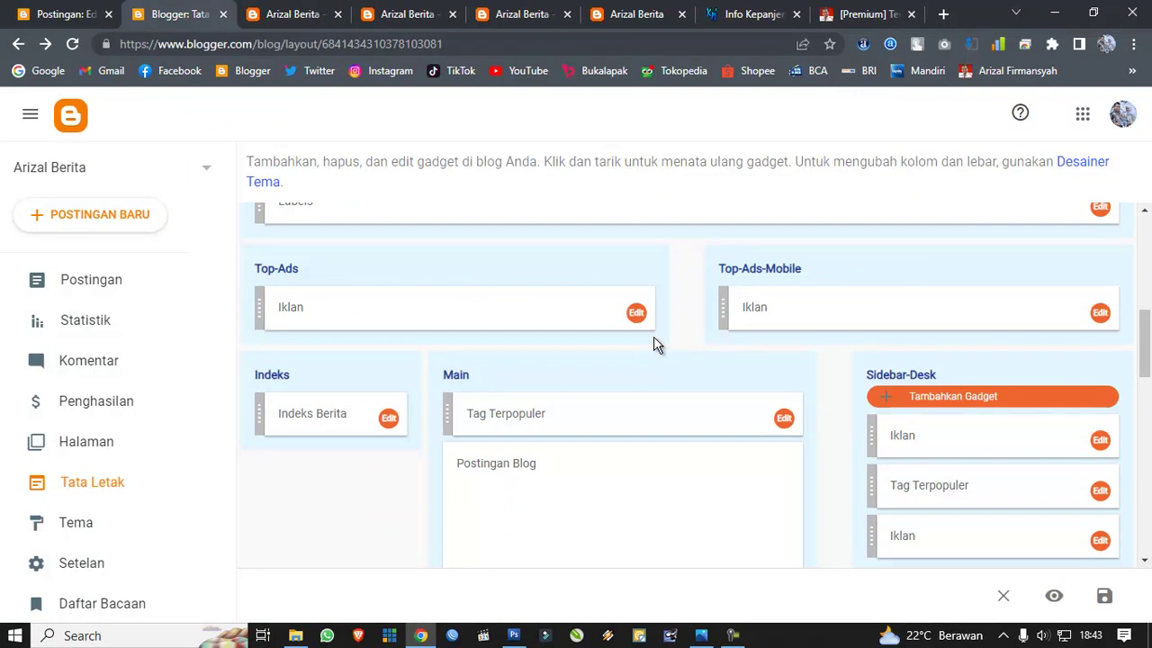
pyautogui.scroll(-1, 653, 345)
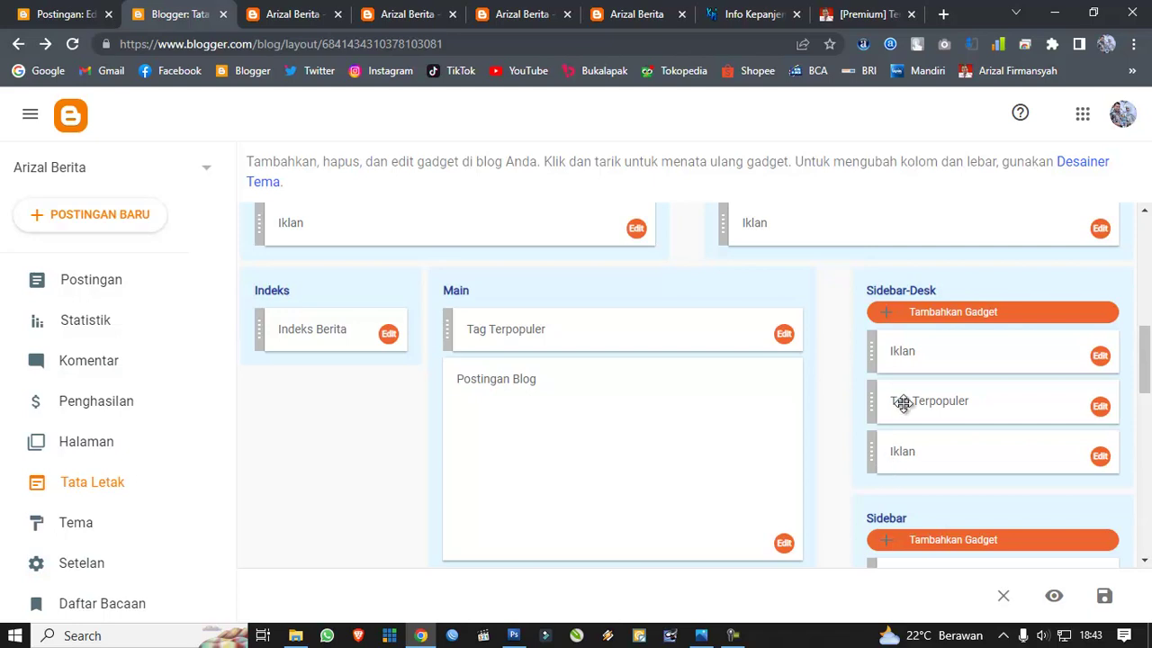
pyautogui.click(1101, 357)
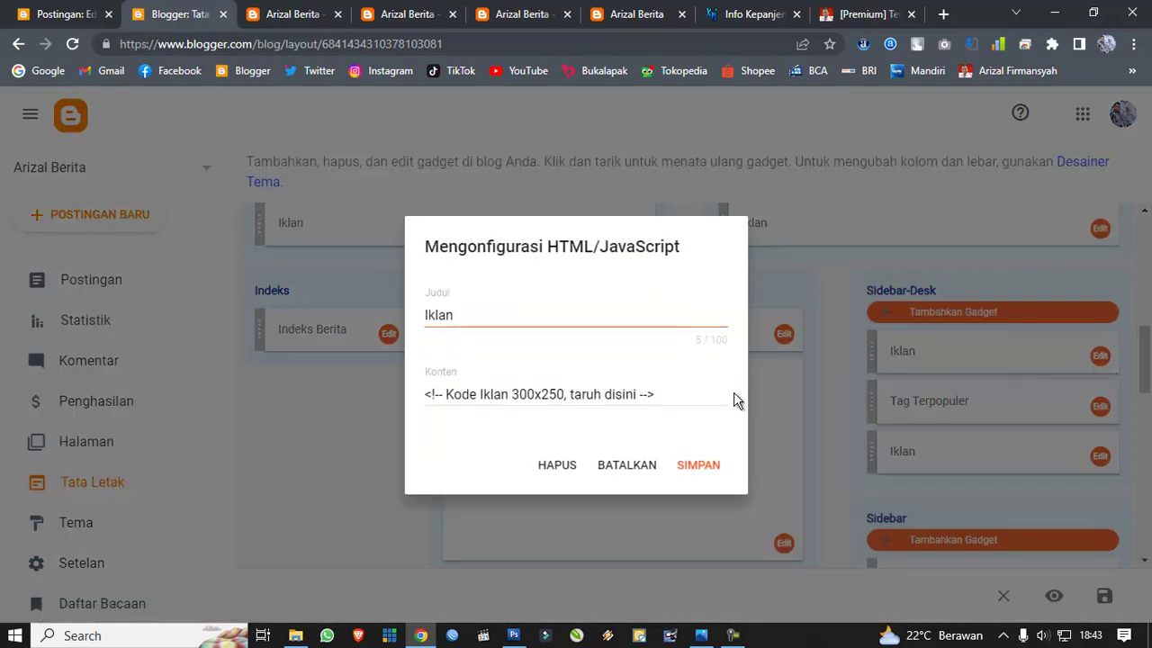
pyautogui.click(628, 466)
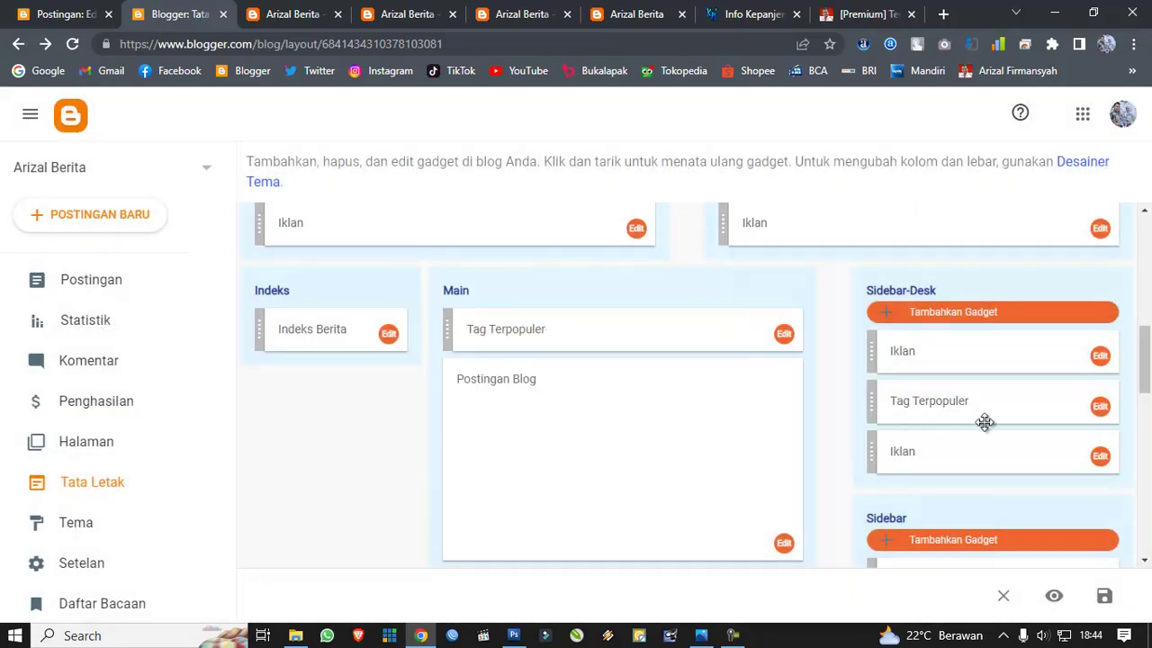
# Step: Examine the ad gadgets in the layout's sidebar sections, from Sidebar-Desk down to Sidebar-Post and the footers
pyautogui.scroll(-6, 985, 422)
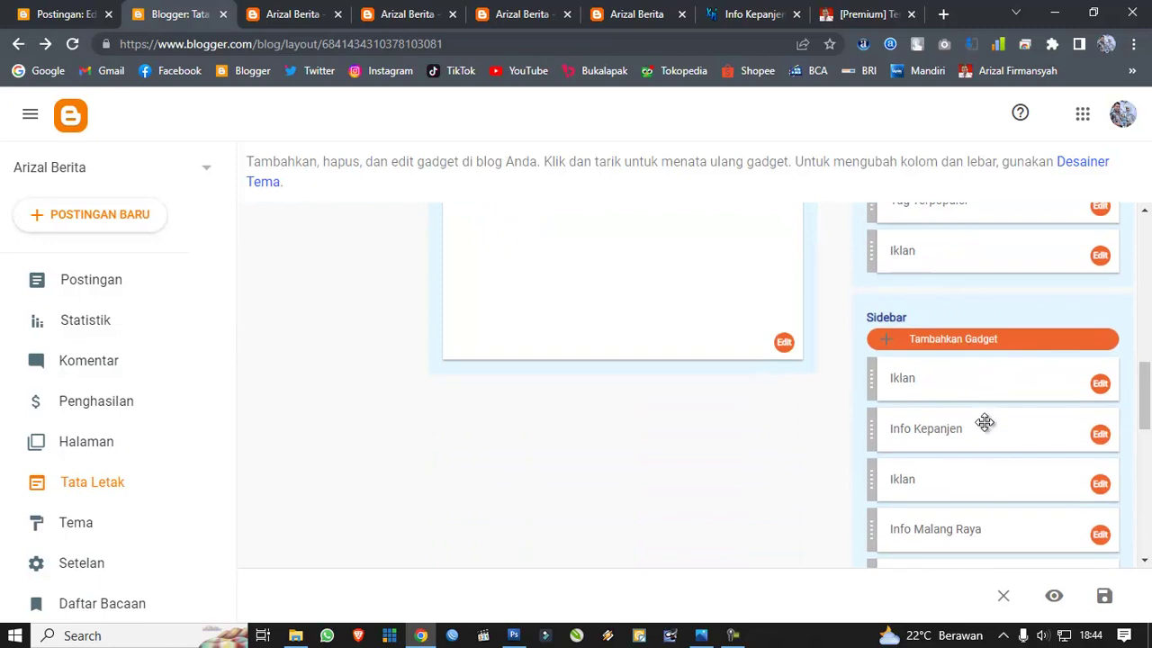
pyautogui.scroll(3, 982, 414)
pyautogui.scroll(3, 976, 407)
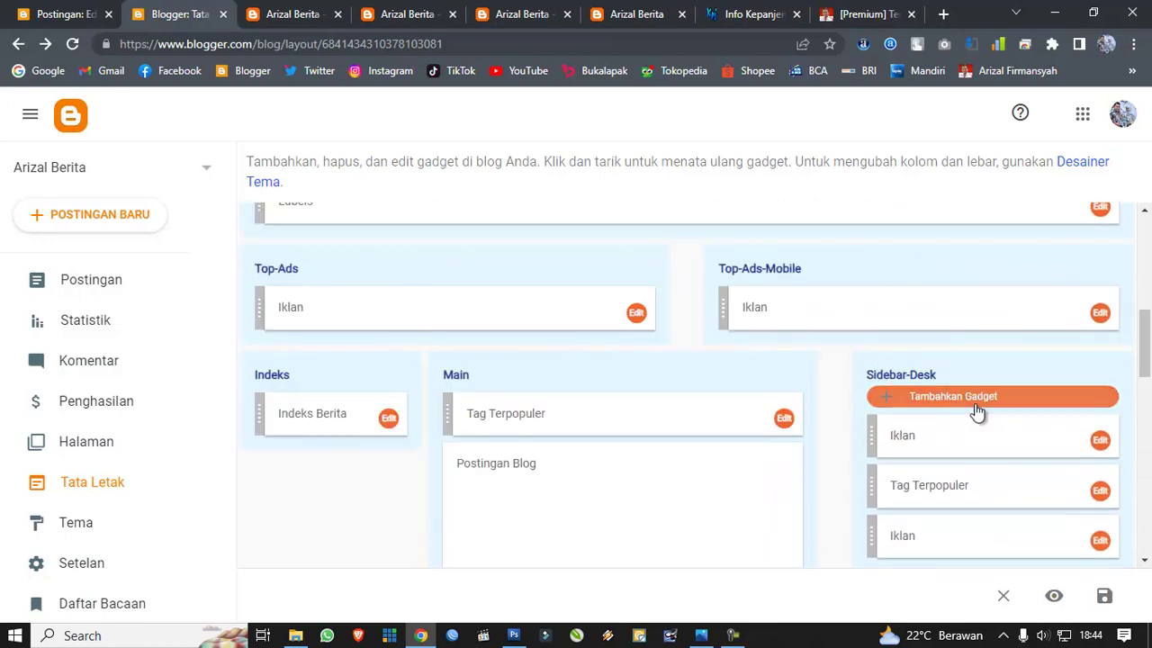
pyautogui.scroll(-3, 978, 412)
pyautogui.scroll(-5, 979, 411)
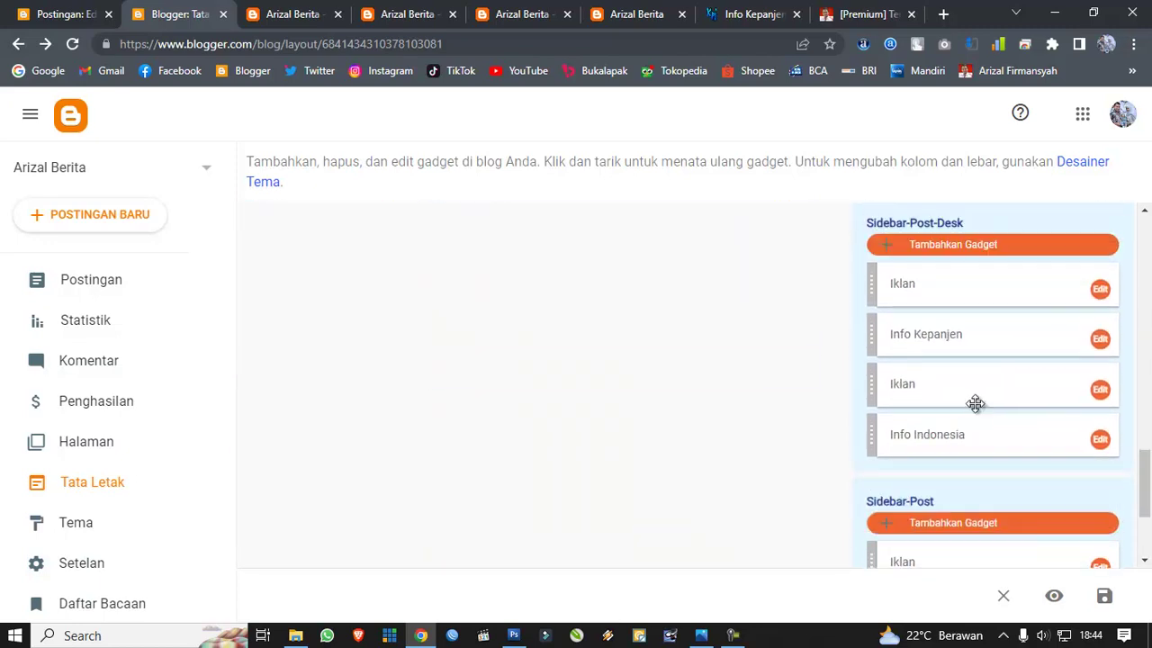
pyautogui.scroll(2, 978, 412)
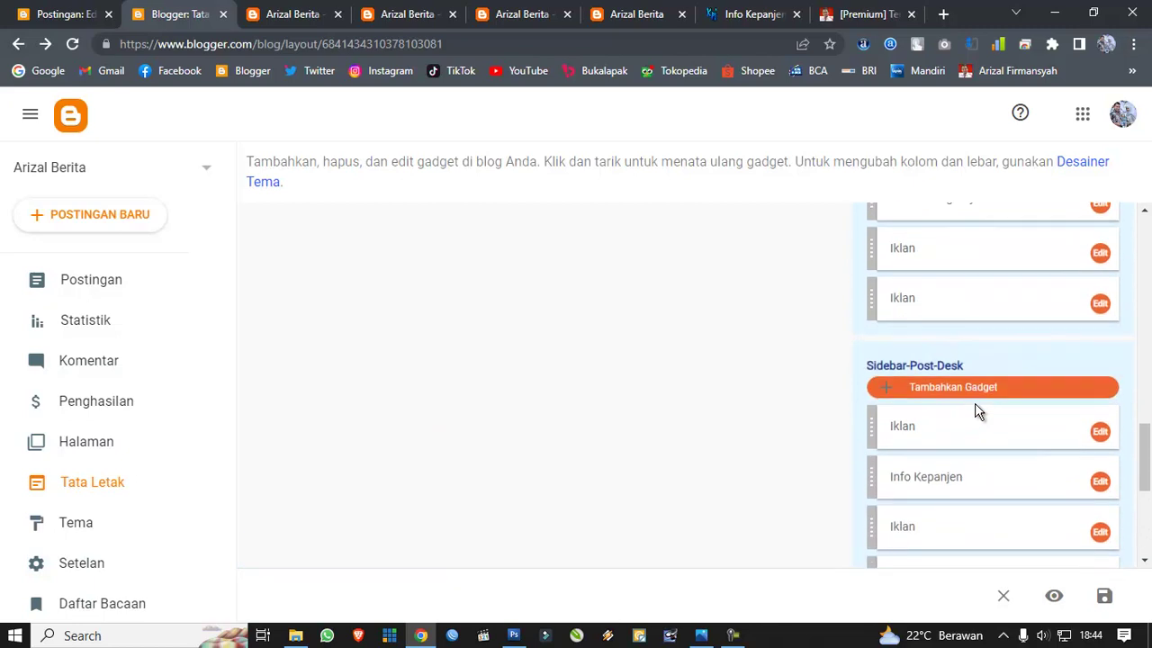
pyautogui.scroll(1, 978, 411)
pyautogui.scroll(2, 976, 406)
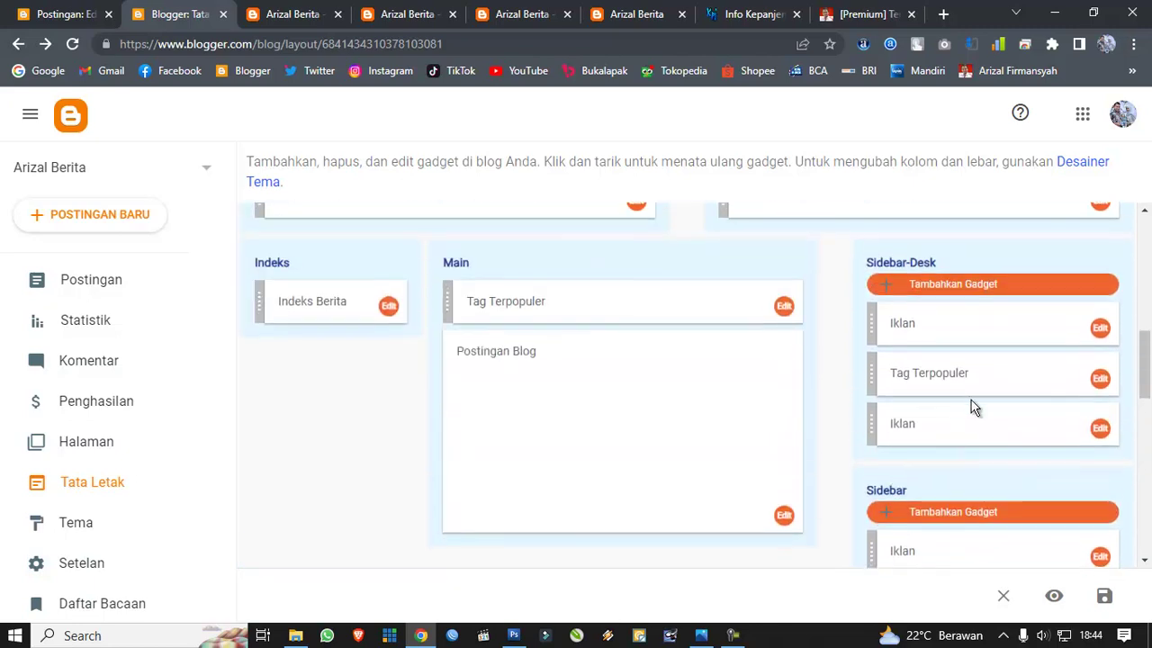
pyautogui.scroll(-6, 973, 406)
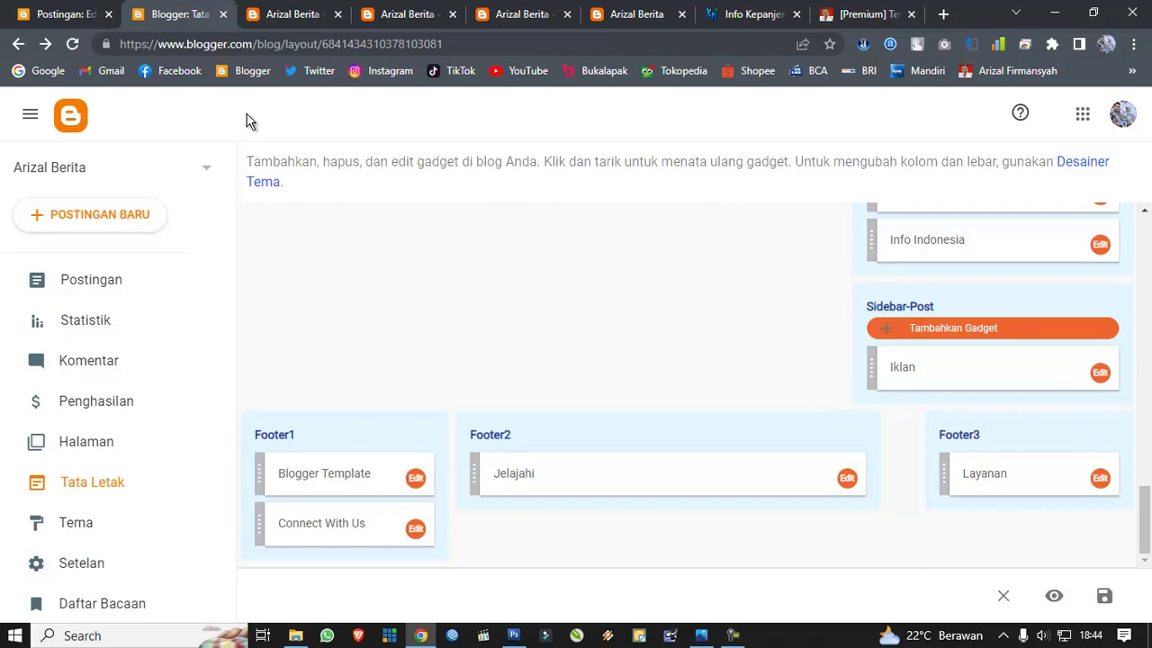
# Step: Examine the sidebar of the live blog's home page down to the footer for the places its ad gadgets occupy
pyautogui.click(289, 14)
pyautogui.scroll(-5, 528, 263)
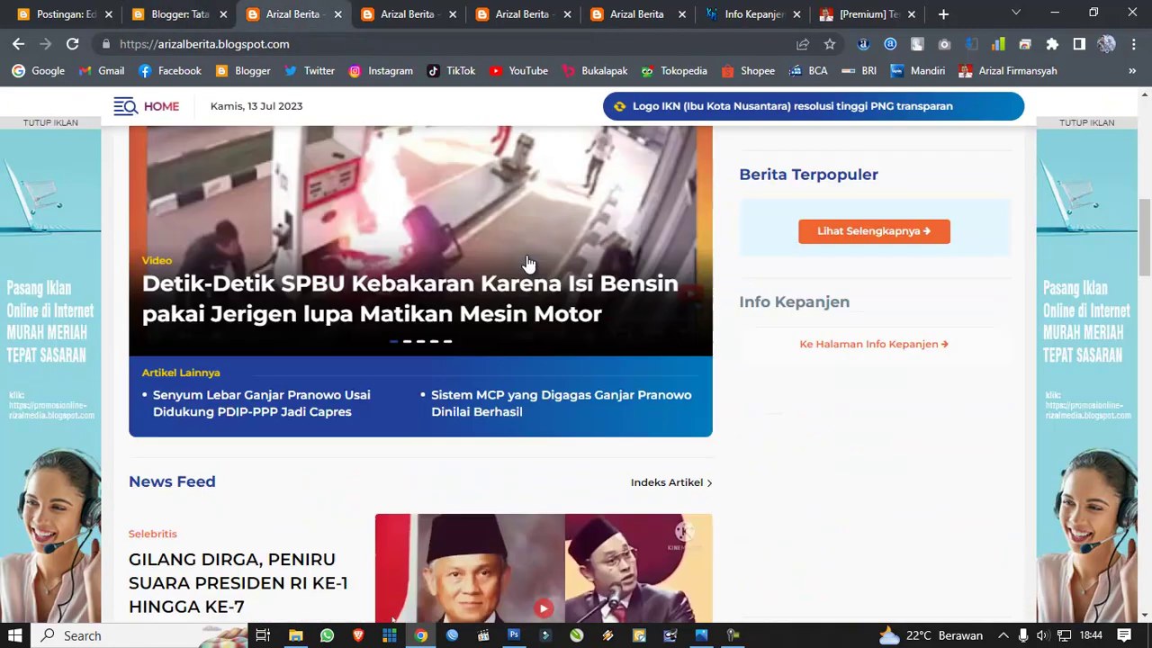
pyautogui.scroll(-15, 528, 263)
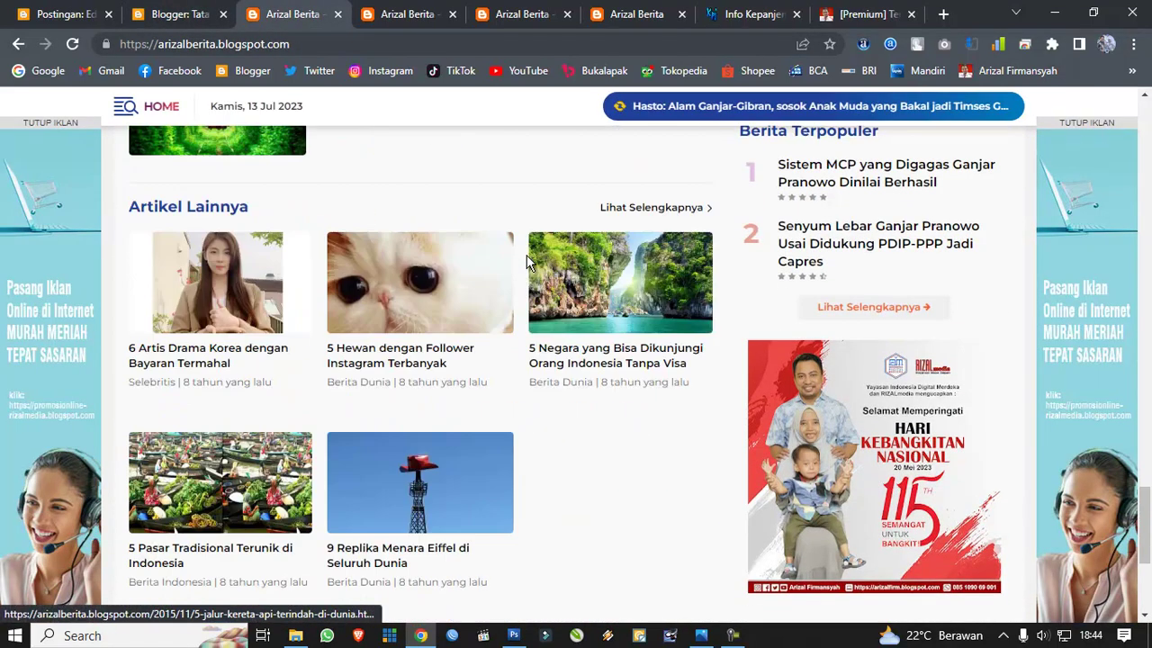
pyautogui.scroll(-3, 528, 261)
pyautogui.scroll(5, 528, 261)
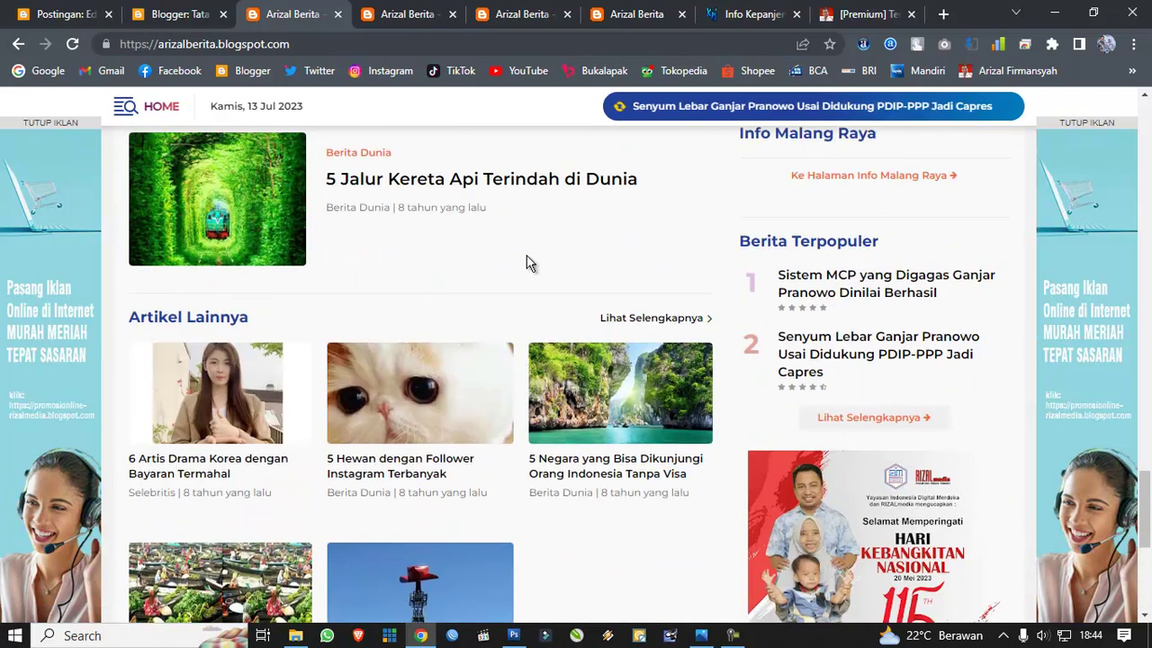
pyautogui.scroll(4, 528, 263)
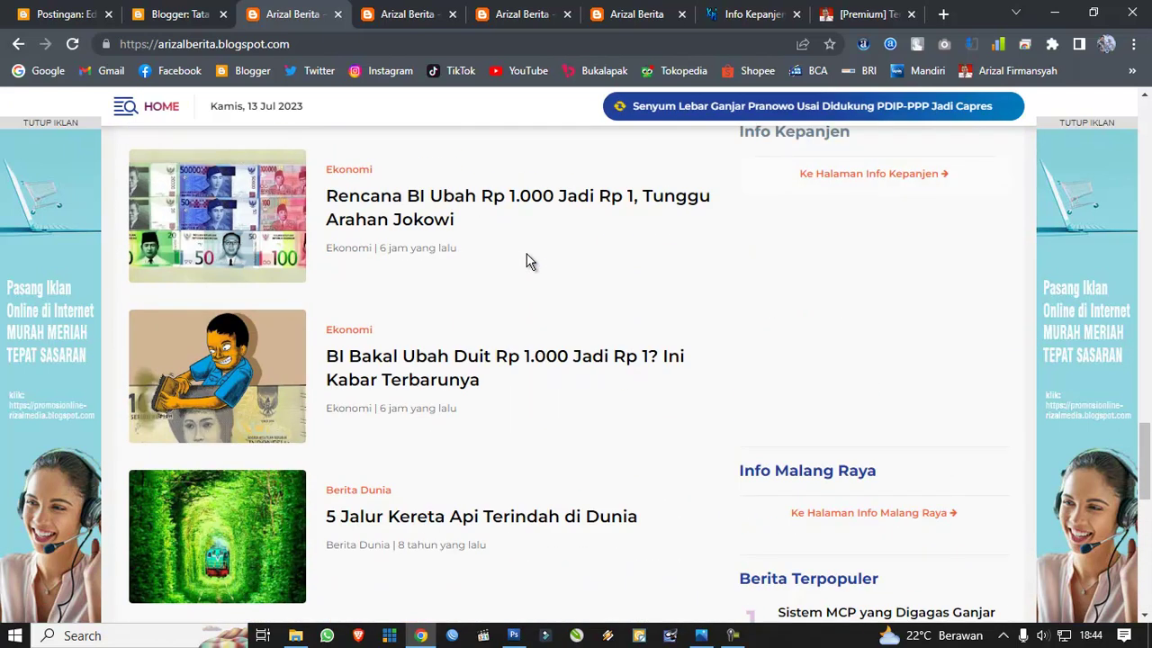
pyautogui.scroll(5, 528, 261)
pyautogui.scroll(5, 528, 260)
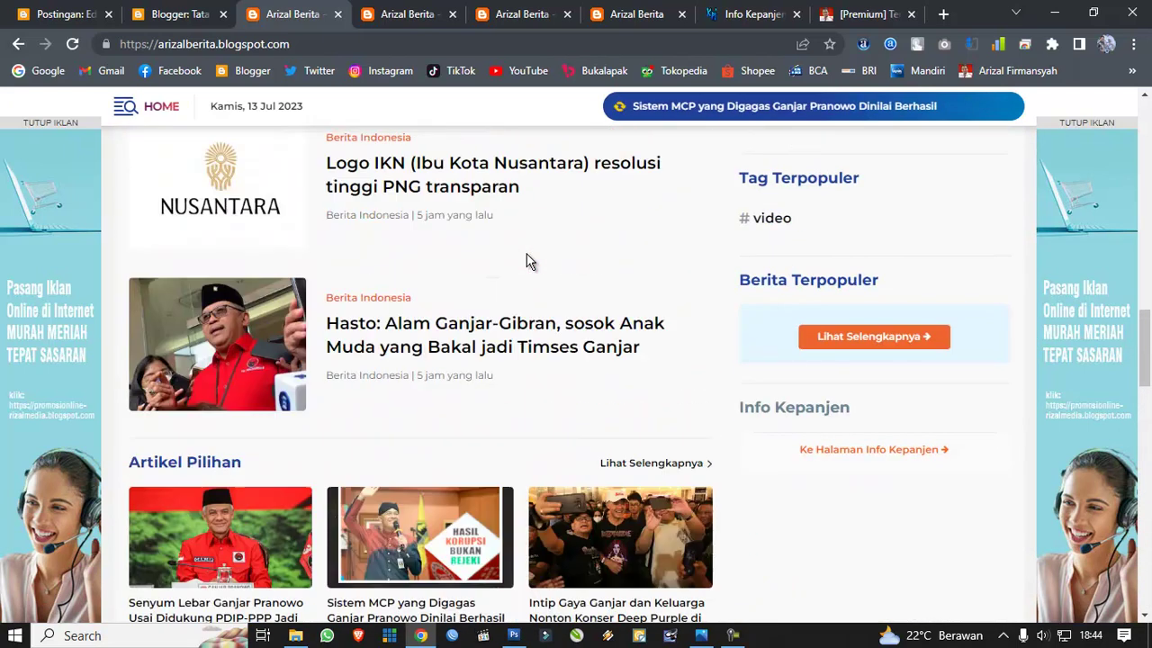
pyautogui.scroll(5, 528, 261)
pyautogui.scroll(4, 529, 261)
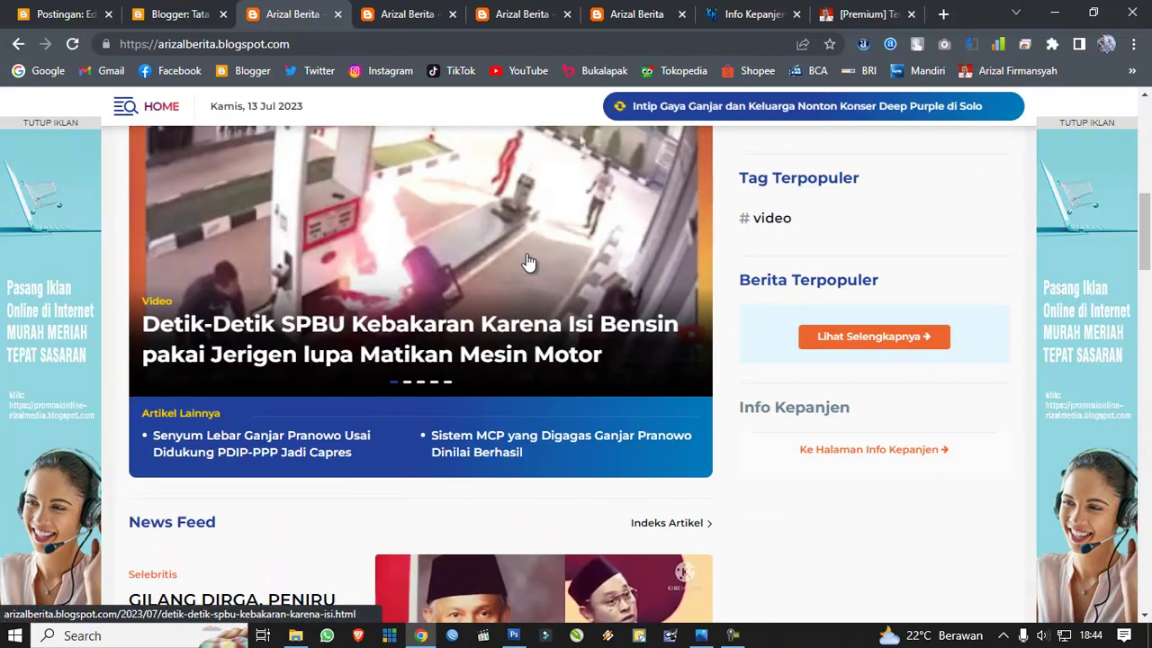
pyautogui.scroll(5, 528, 261)
pyautogui.scroll(-15, 529, 259)
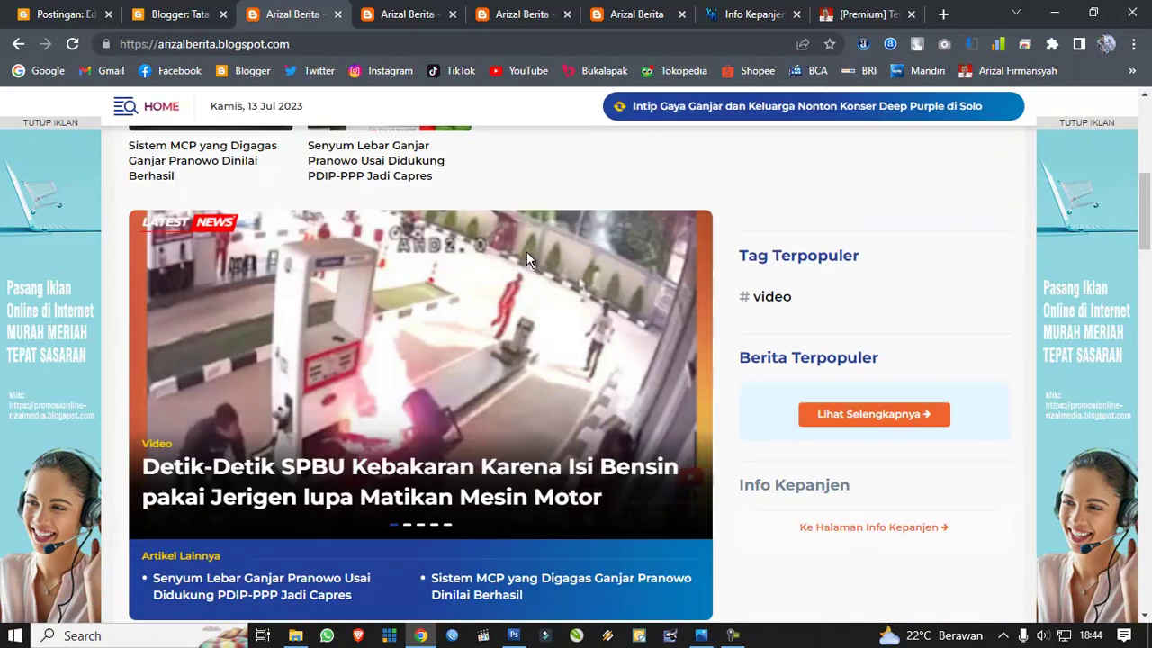
pyautogui.scroll(-10, 853, 343)
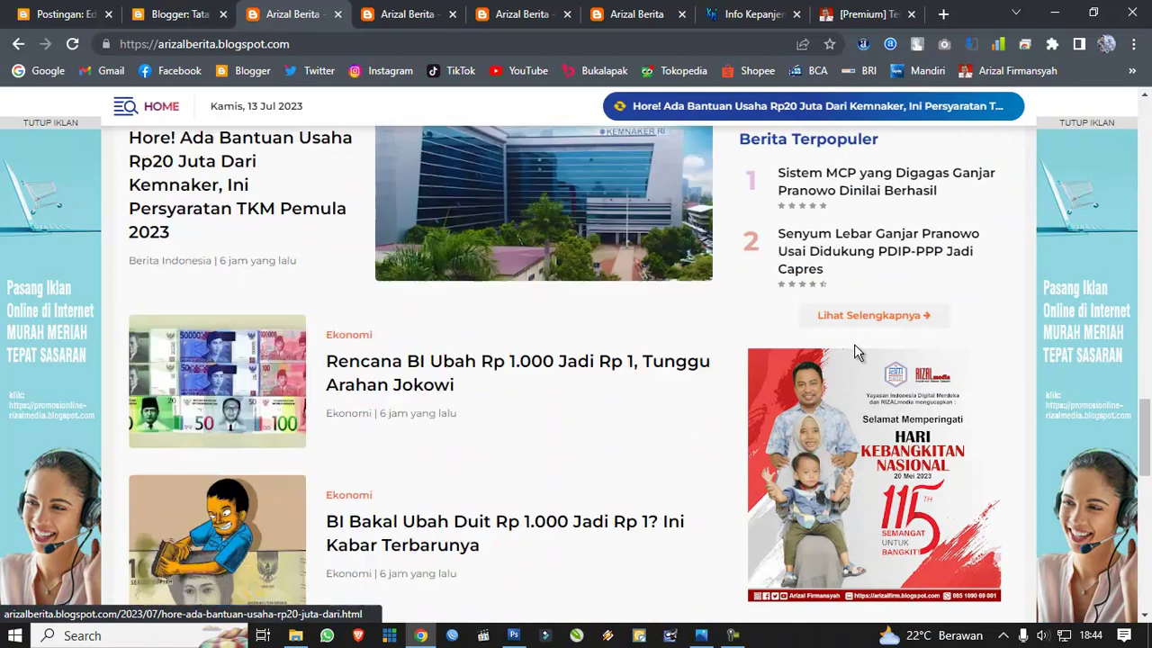
pyautogui.scroll(5, 839, 343)
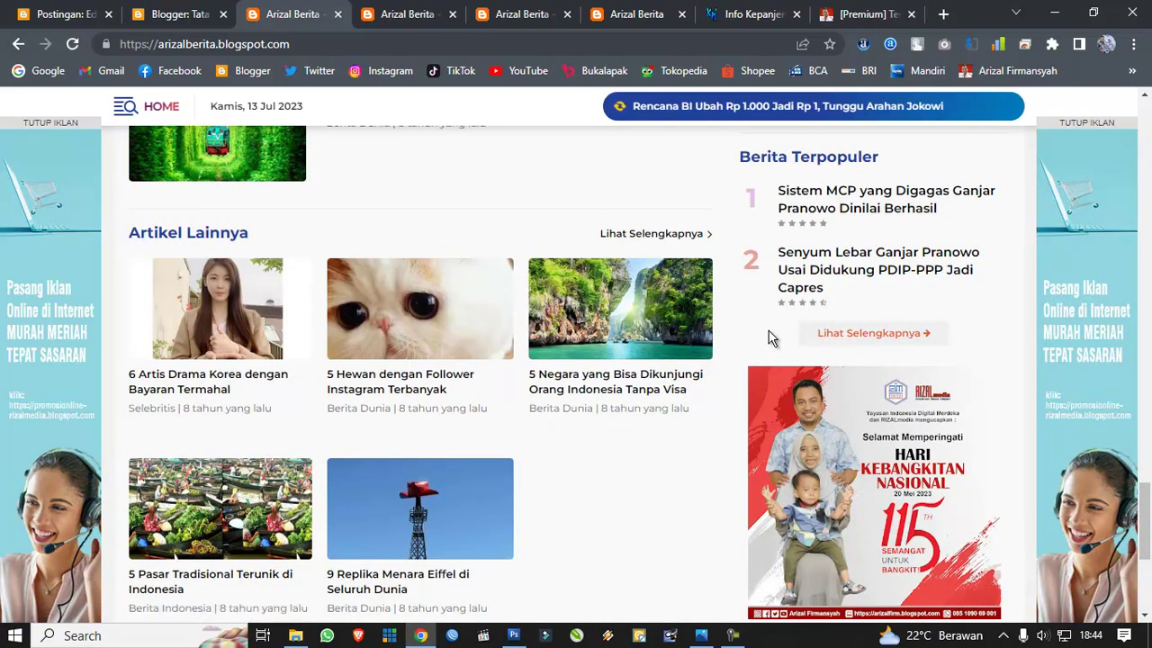
pyautogui.scroll(-4, 769, 338)
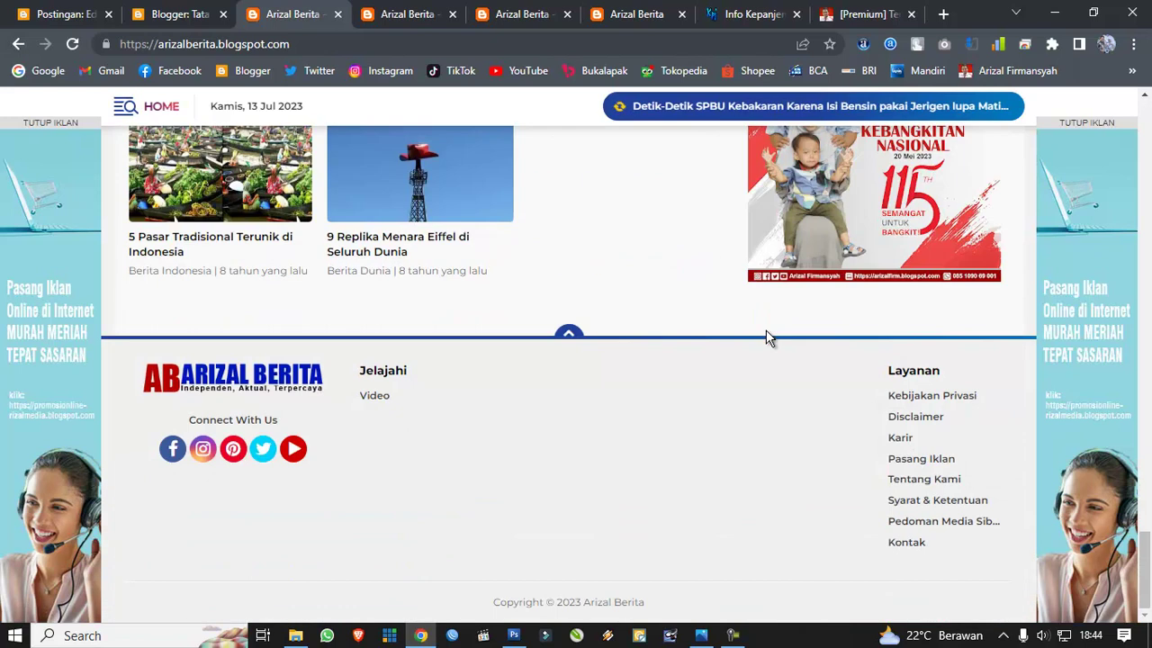
pyautogui.scroll(12, 766, 330)
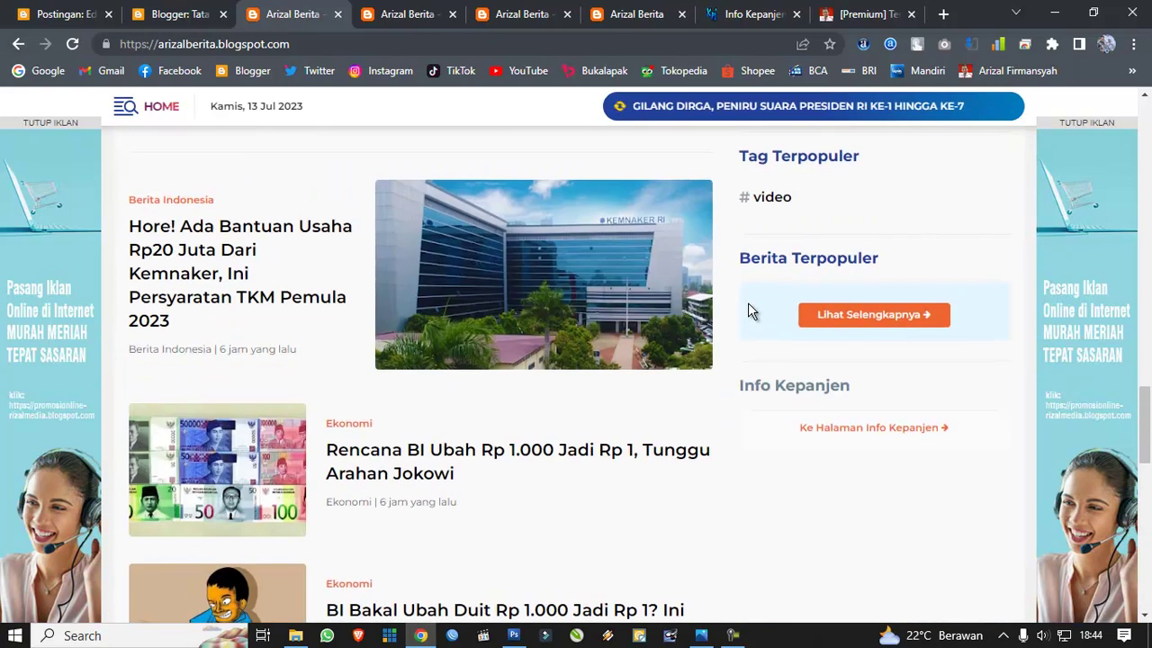
# Step: Examine the top ad spaces on the live home page and the layout's sidebar sections down to Sidebar-Post
pyautogui.scroll(15, 745, 313)
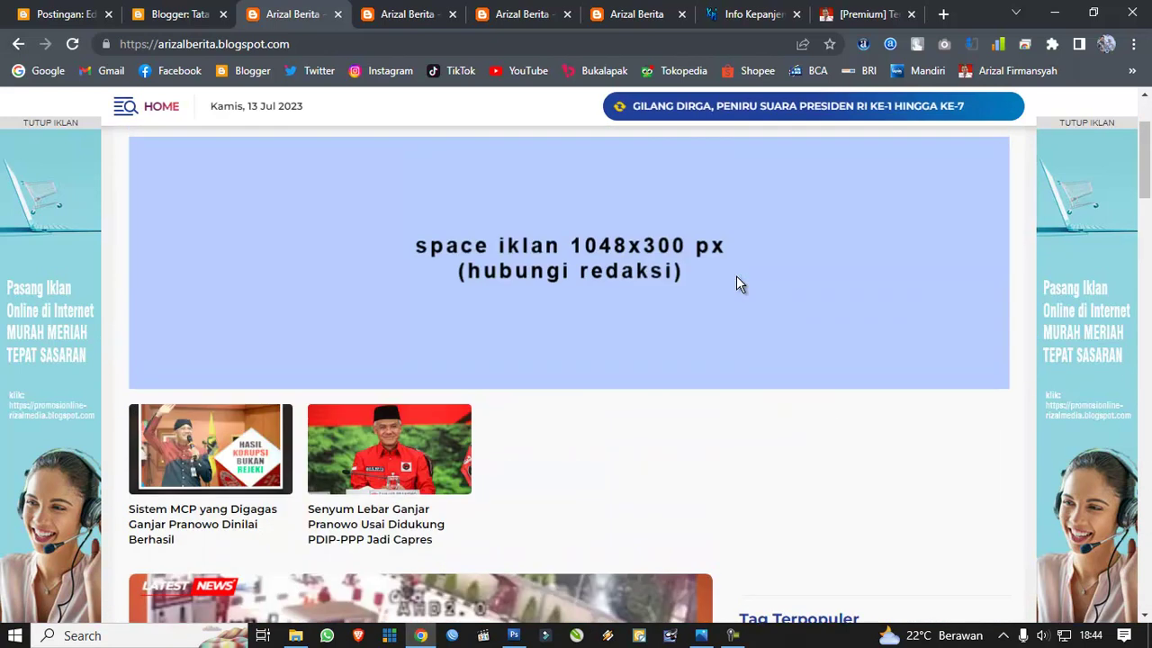
pyautogui.scroll(1, 731, 281)
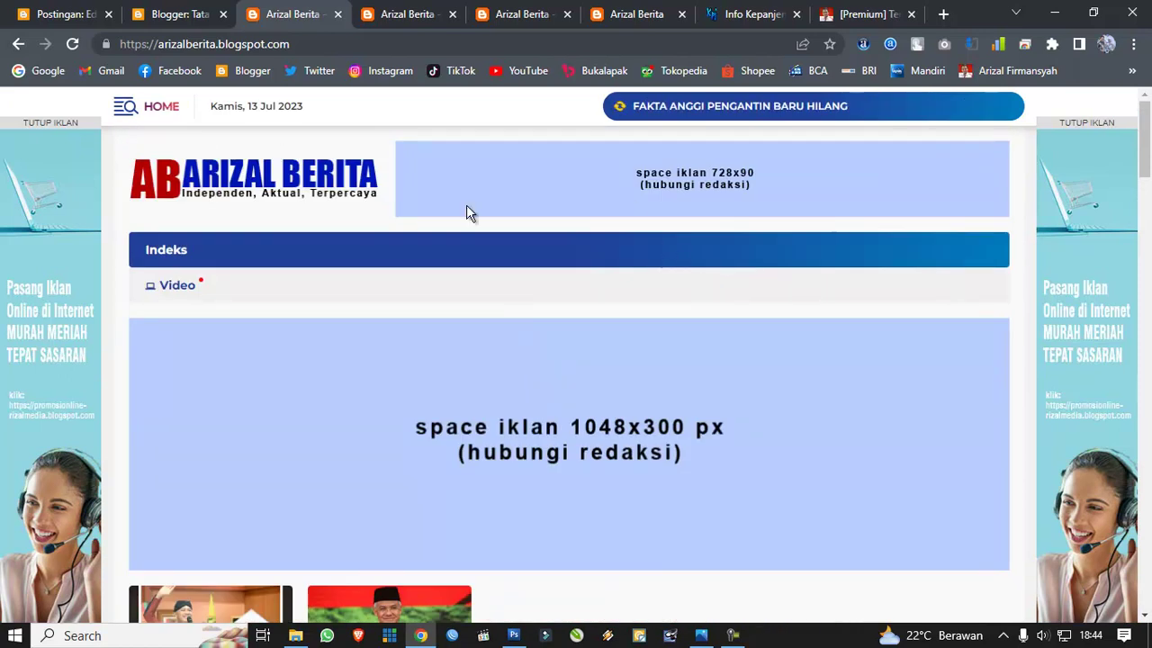
pyautogui.click(180, 14)
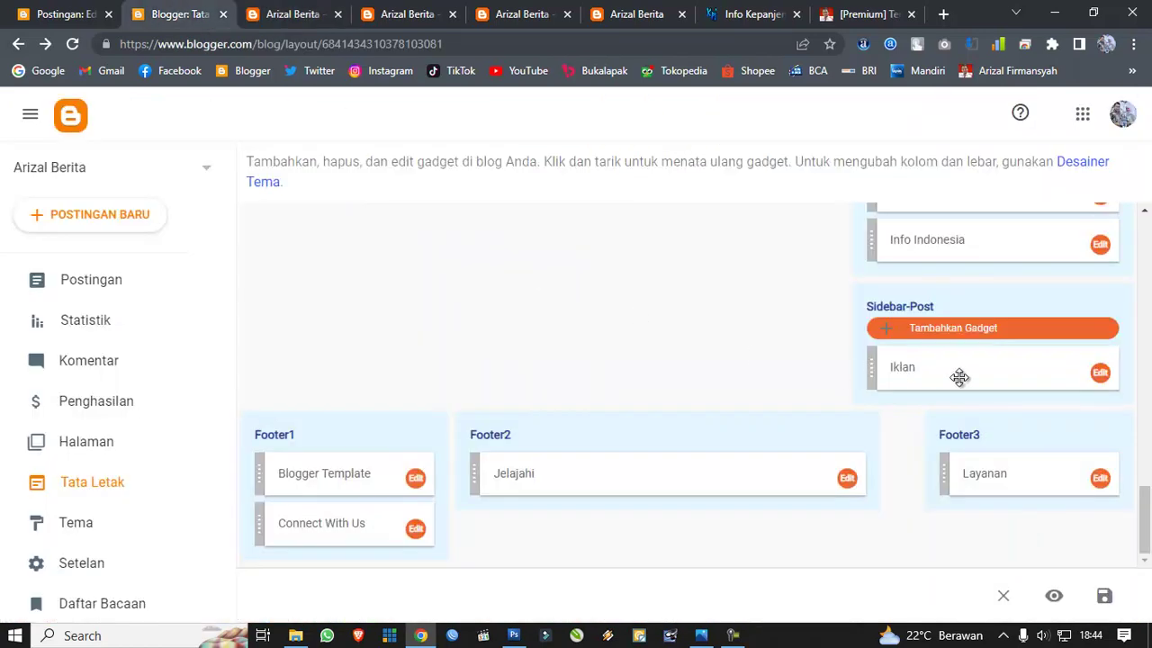
pyautogui.scroll(5, 954, 369)
pyautogui.scroll(6, 945, 362)
pyautogui.scroll(-4, 941, 363)
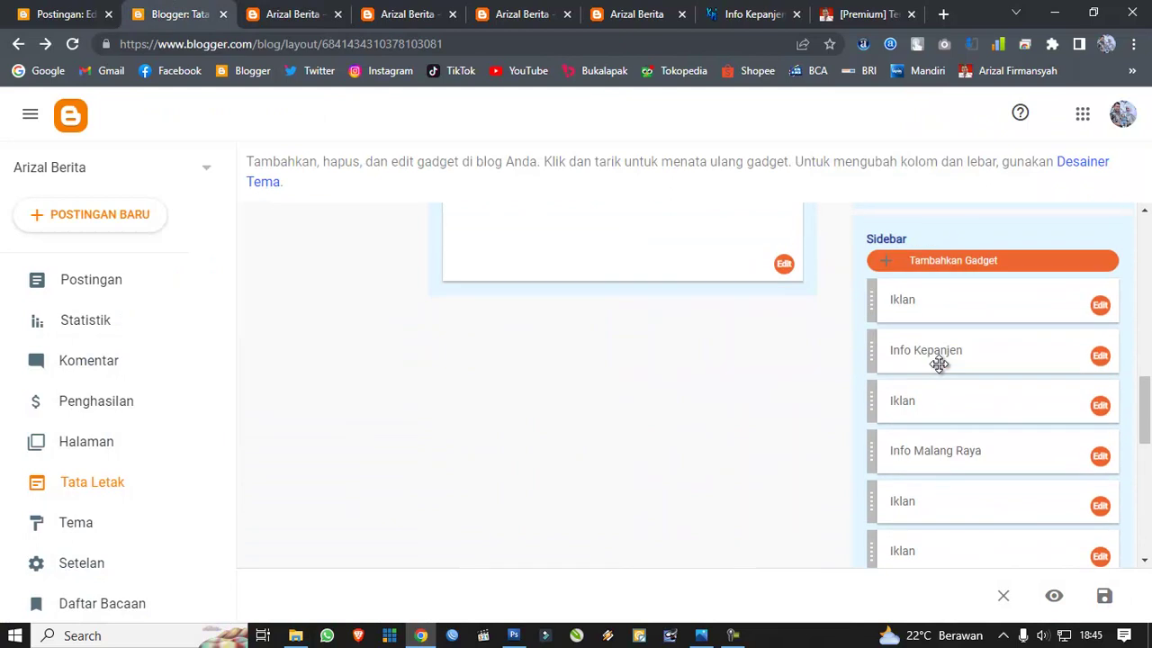
pyautogui.scroll(2, 938, 364)
pyautogui.scroll(-8, 939, 369)
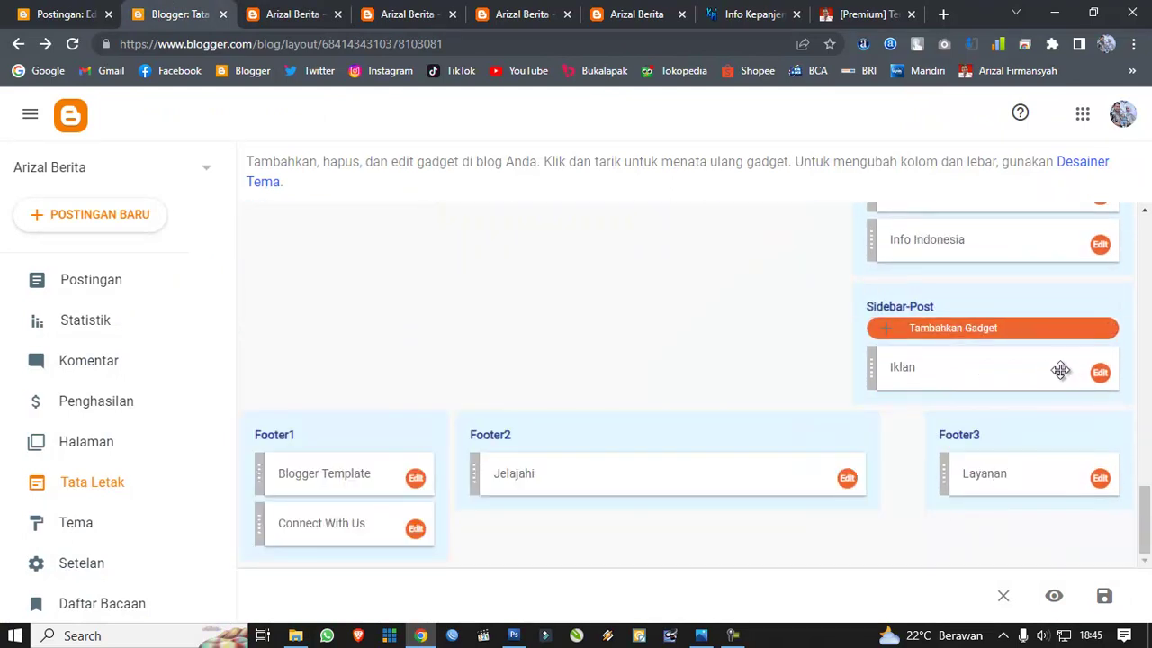
# Step: Open the Sidebar-Post Iklan gadget for editing and copy the image address of the 300x300 ad-space image in the "gambar tersimpan" post
pyautogui.click(1100, 374)
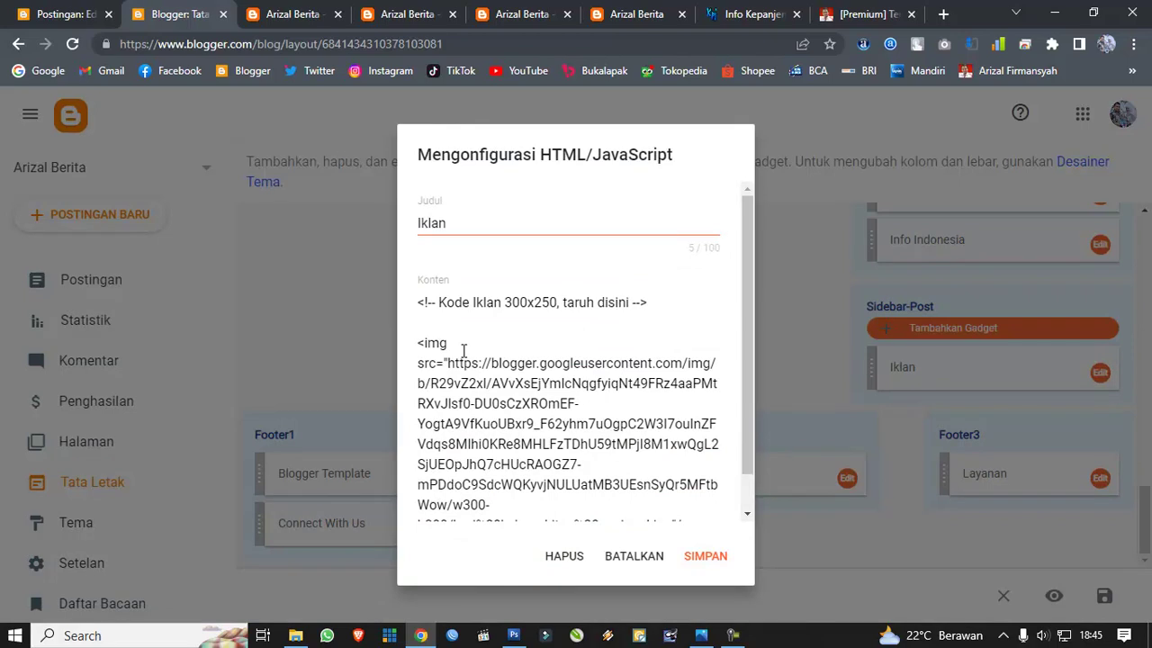
pyautogui.click(54, 14)
pyautogui.scroll(-5, 429, 450)
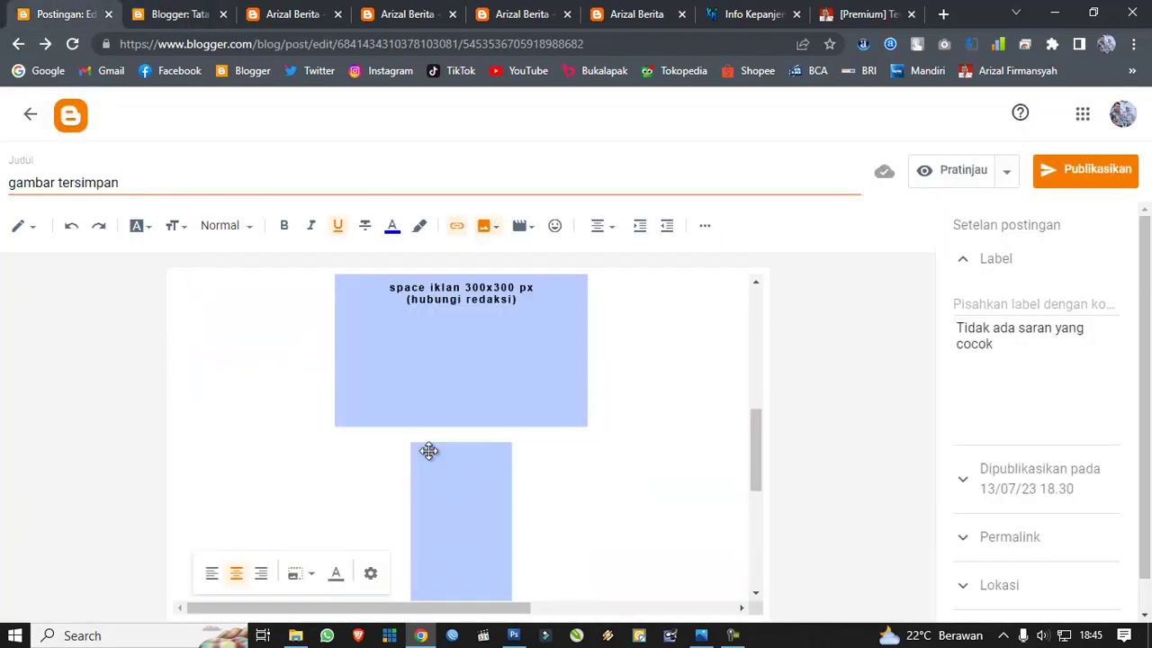
pyautogui.scroll(-5, 430, 444)
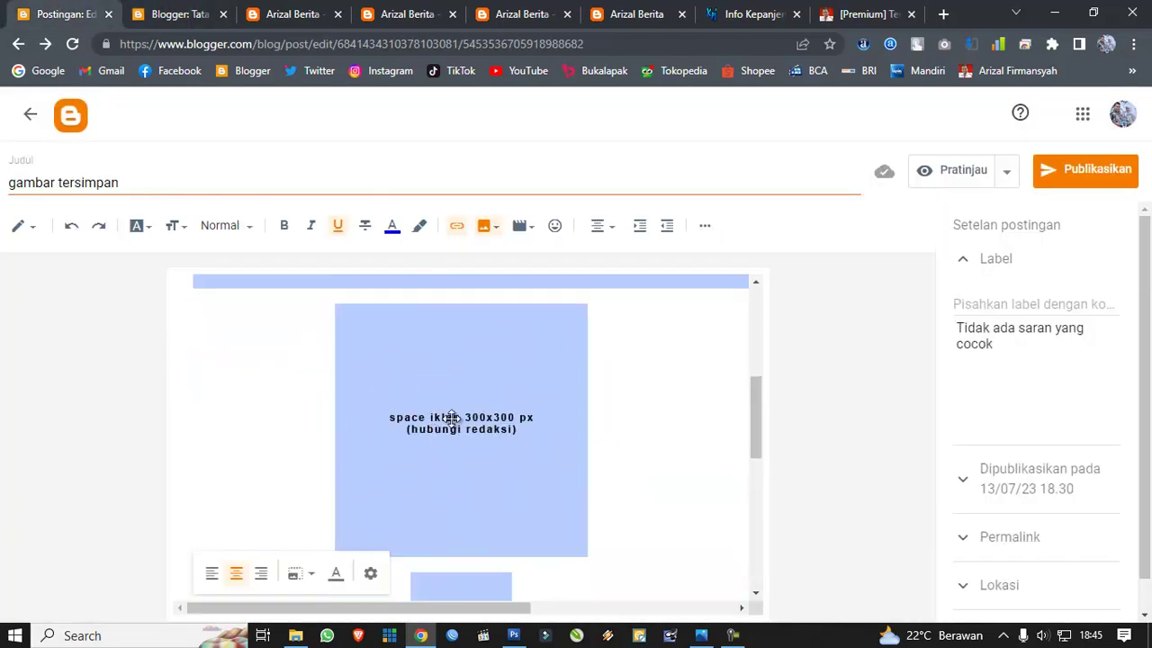
pyautogui.rightClick(450, 417)
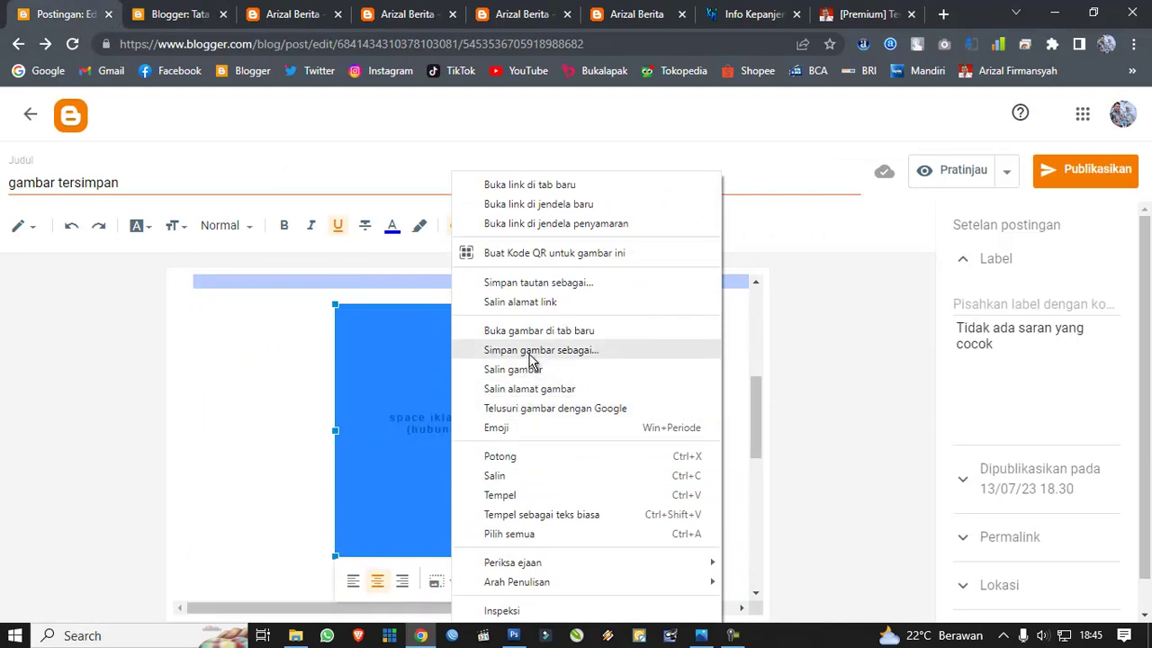
pyautogui.click(527, 389)
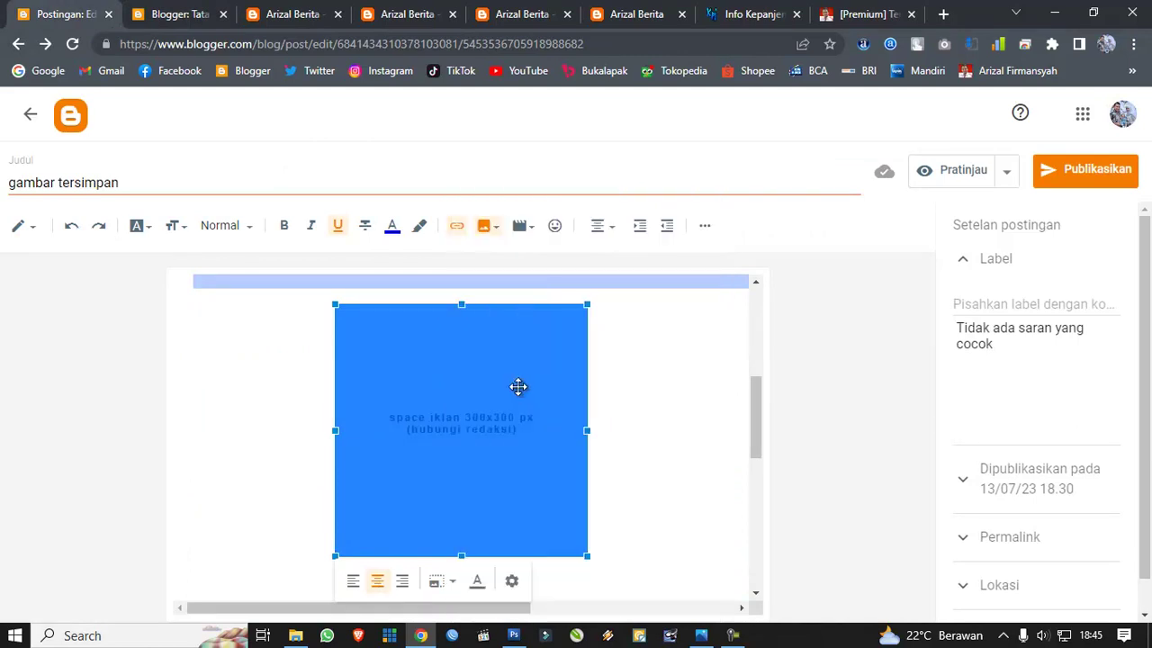
# Step: Replace all the code in the Sidebar-Post Iklan gadget with an img tag using the copied 300x300 image address, and save it
pyautogui.click(180, 15)
pyautogui.click(565, 355)
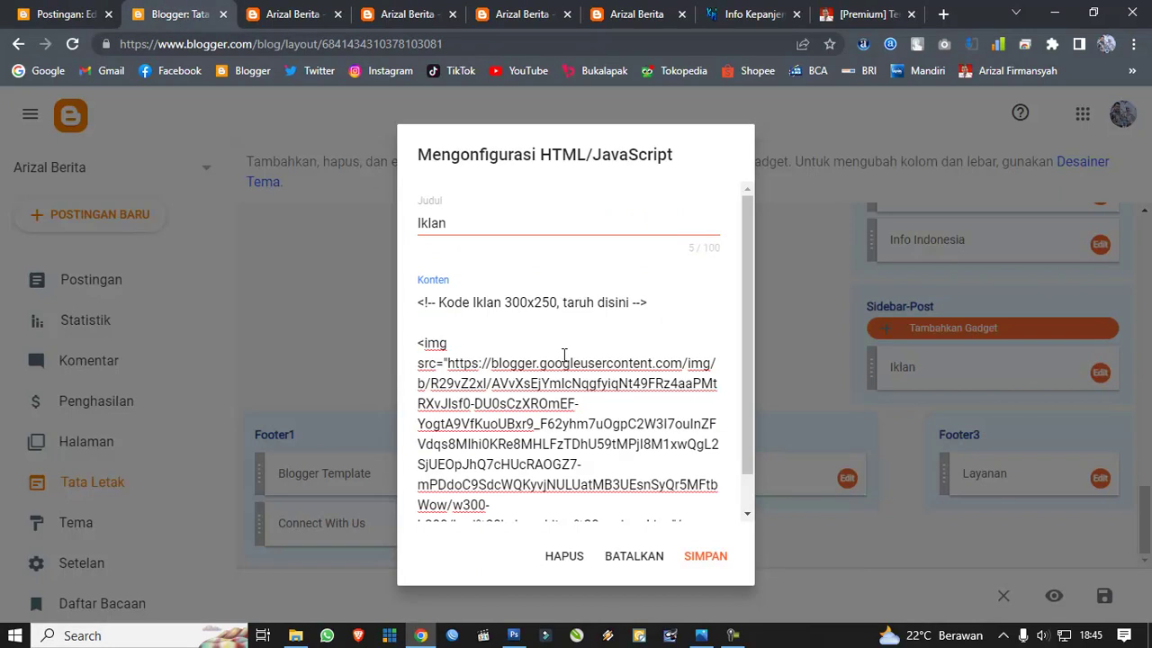
pyautogui.hotkey('ctrl', 'a')
pyautogui.write('<')
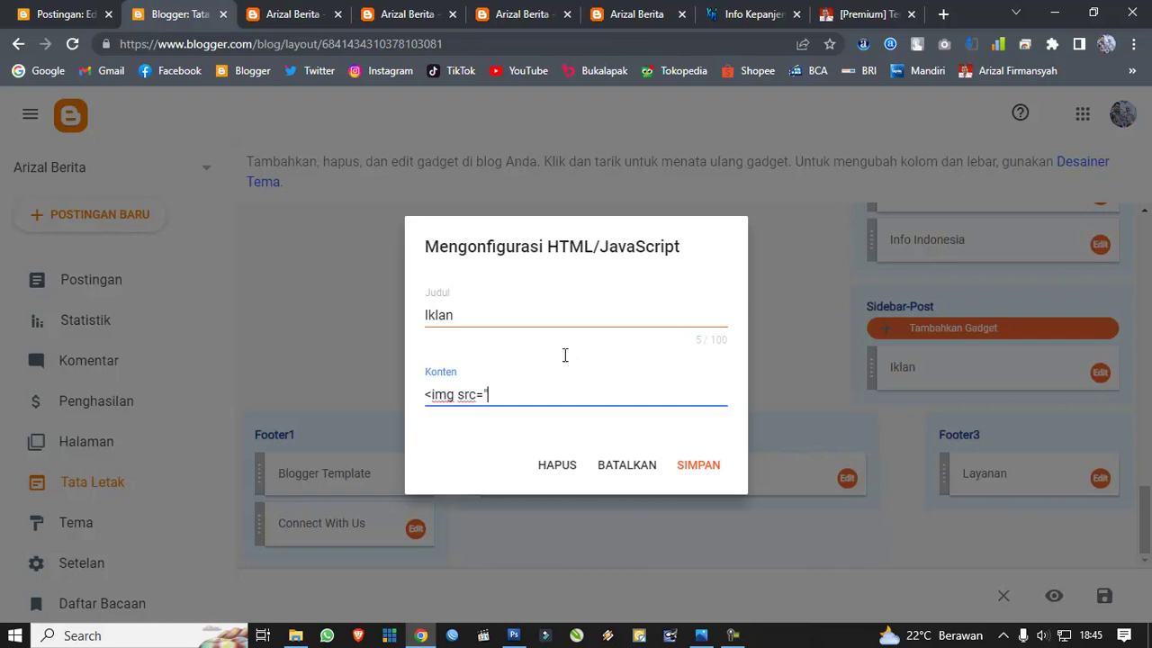
pyautogui.write('https://blogger.googleusercontent.com/img/b/R29vZ2xl/AVvXsEjOQM78f8HJ-70ssGPH_oDyb1dQoyvvtFhN0H2cPTPy0dP2JP6neBC2XgBEV3_qA3VI6Z1iZj2y8aJU5SI58cMK8FPAd841VTx533wbOCL9137gGGuH4xH5WP4VIwLkgvbwpp6oo-6-sfhOi6B8IgHKe8bk9n-lSf2M2oWmM7SZUNfsv1wilx1dHG6EmrM/s16000/space%20iklan%20300x300%20copy.jpg')
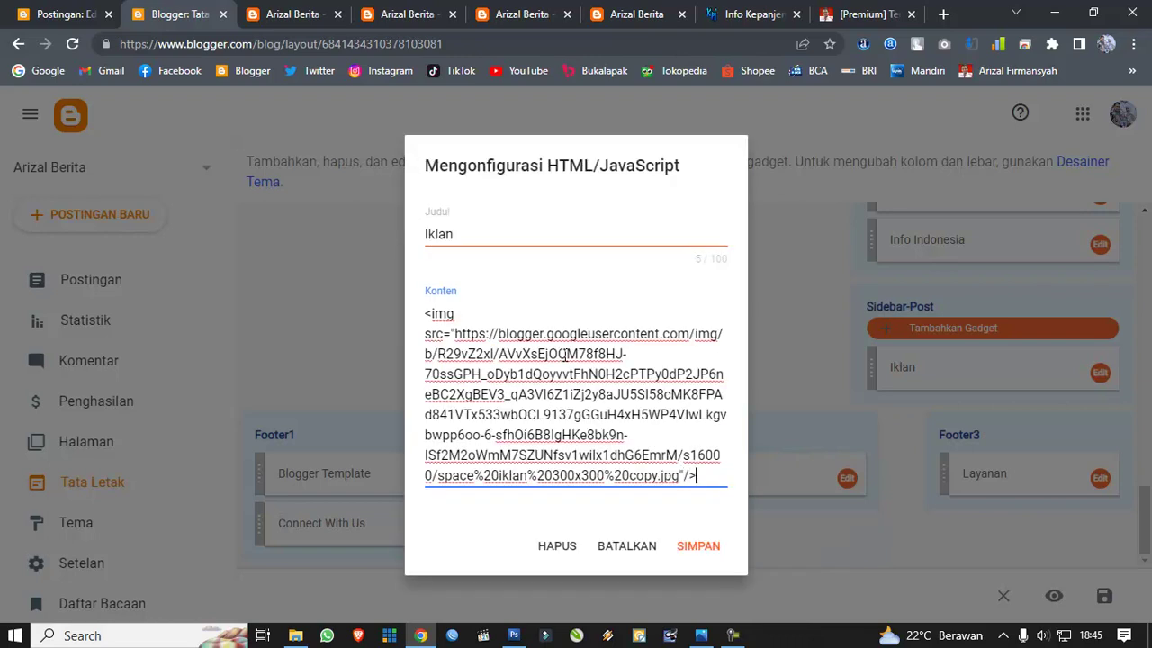
pyautogui.click(687, 547)
pyautogui.click(686, 547)
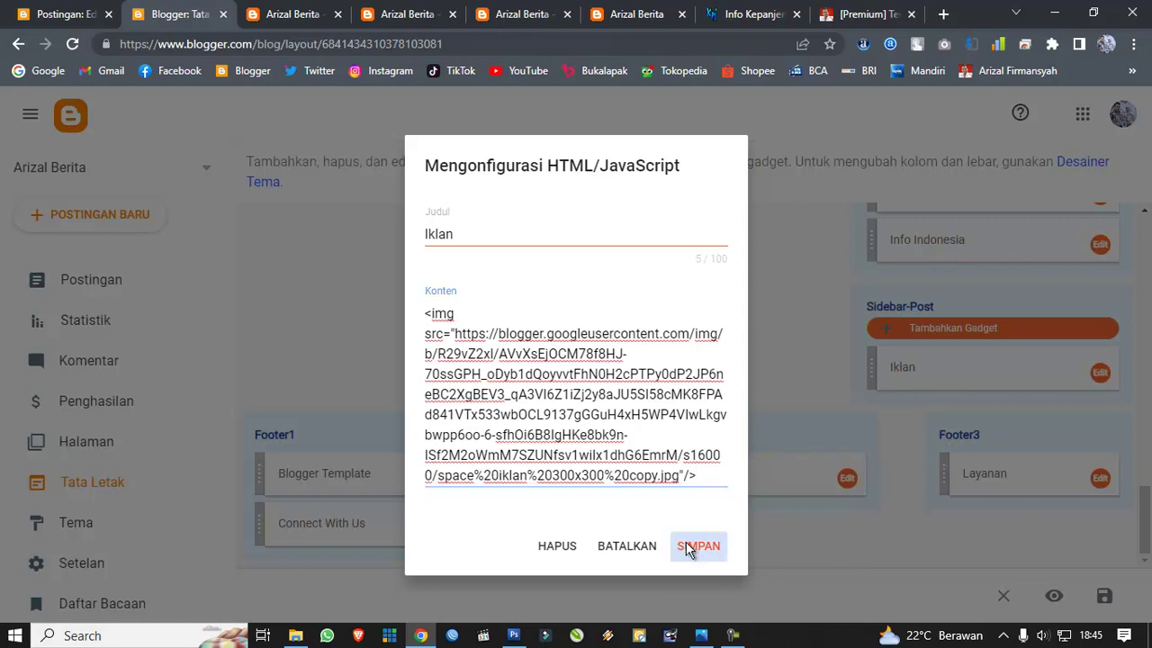
# Step: Reload the live home page and check its sidebar ad spaces down the page
pyautogui.click(308, 13)
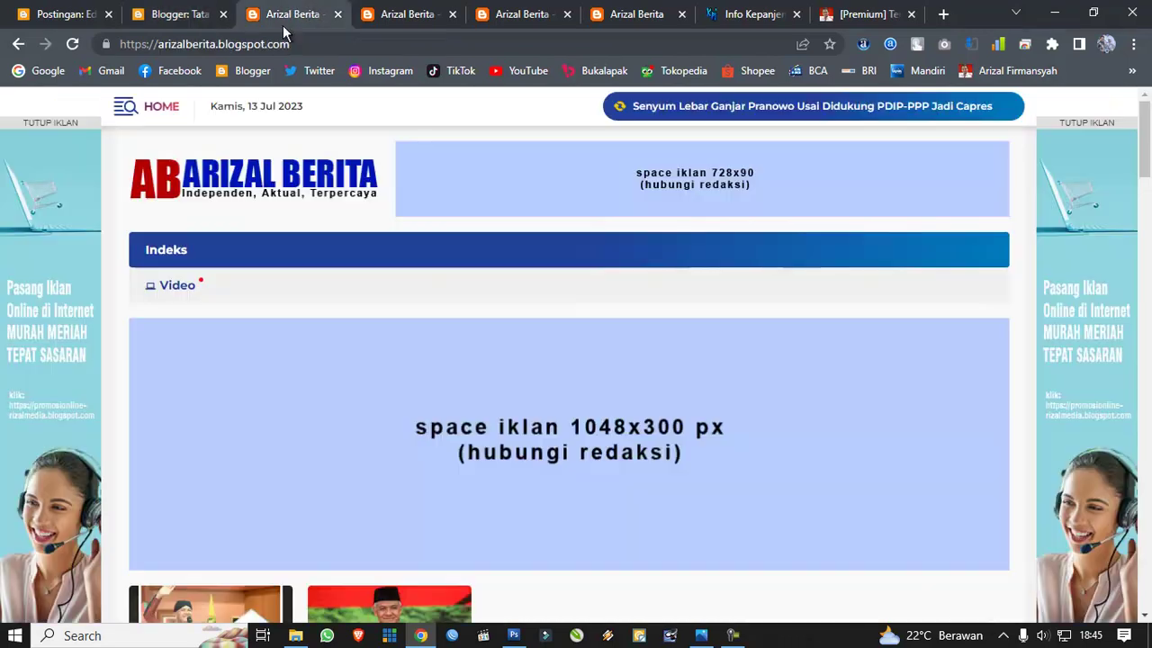
pyautogui.scroll(-15, 360, 222)
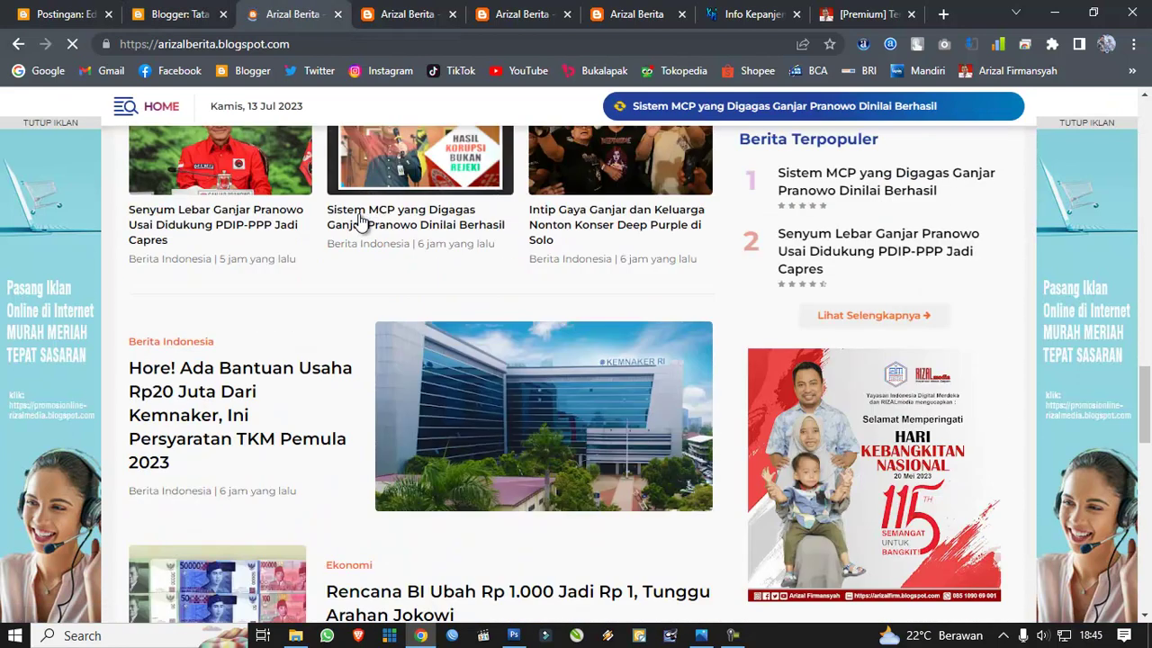
pyautogui.scroll(-20, 499, 259)
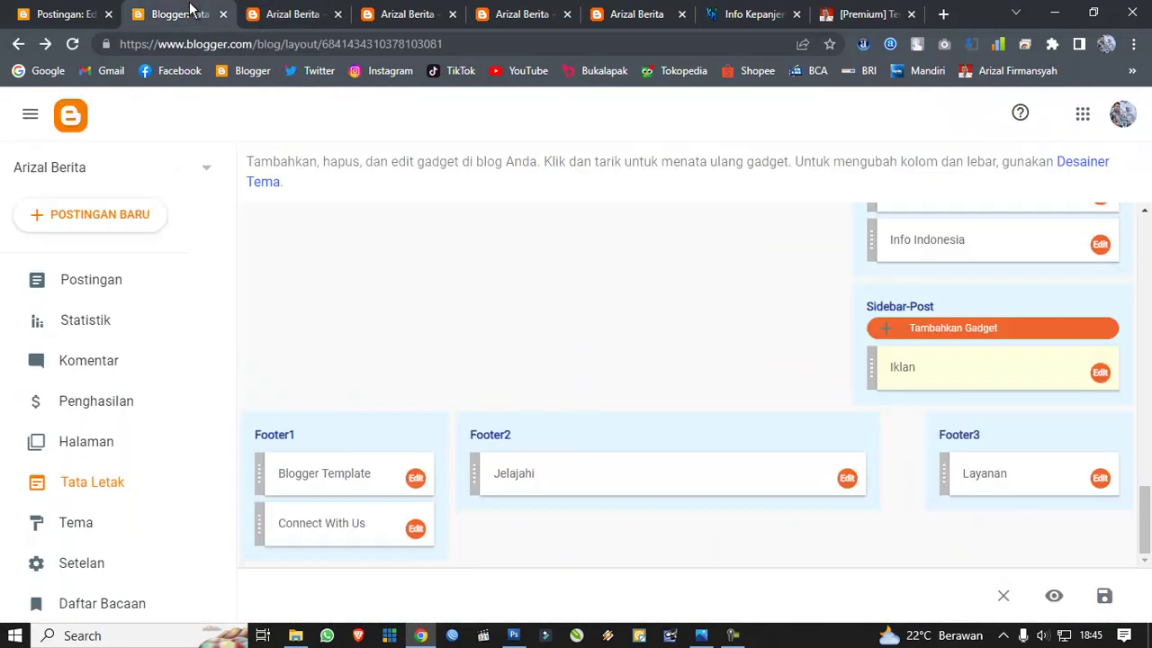
# Step: Copy the full img tag from the Sidebar-Post Iklan gadget and close the gadget without changes
pyautogui.click(193, 12)
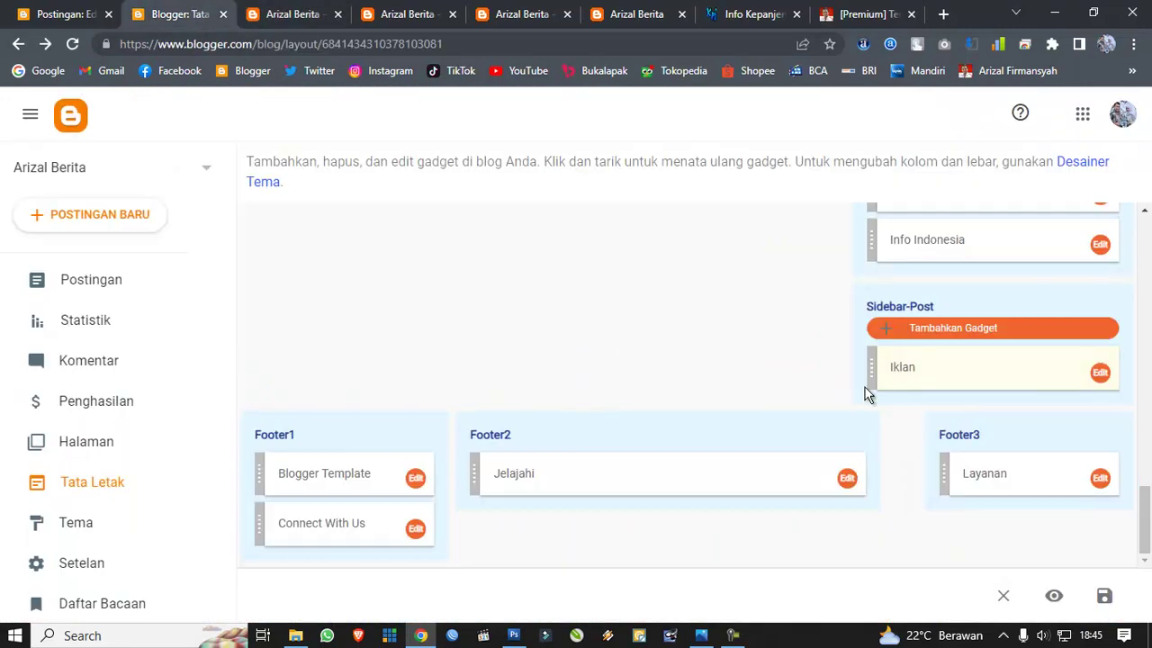
pyautogui.click(1099, 372)
pyautogui.click(645, 421)
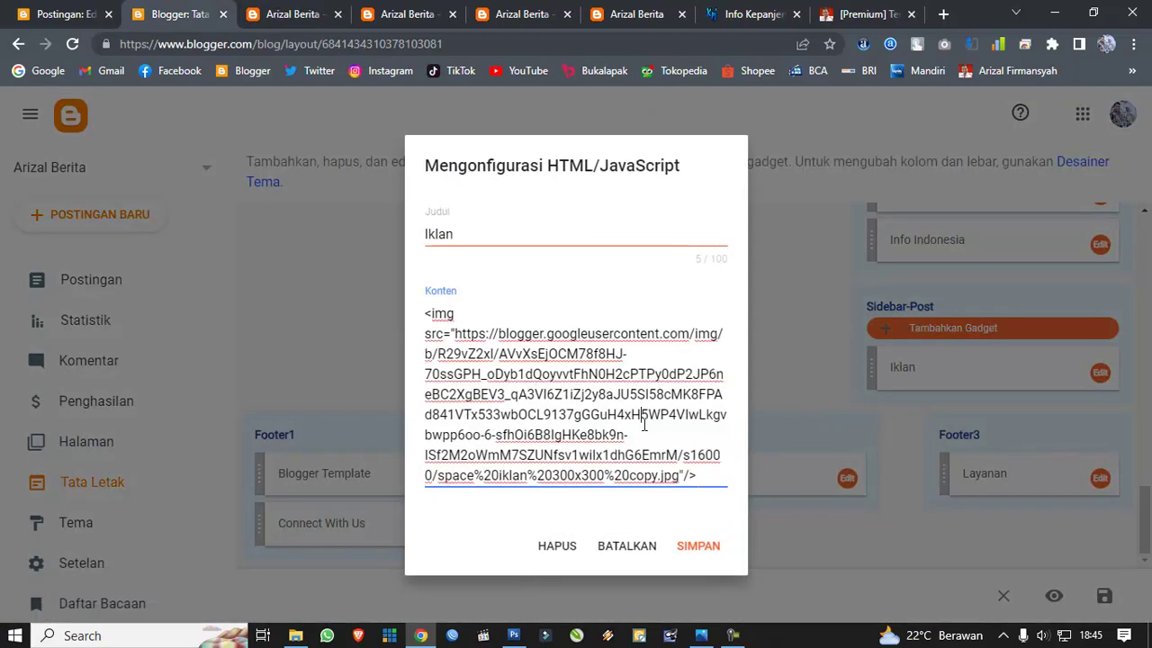
pyautogui.hotkey('ctrl', 'a')
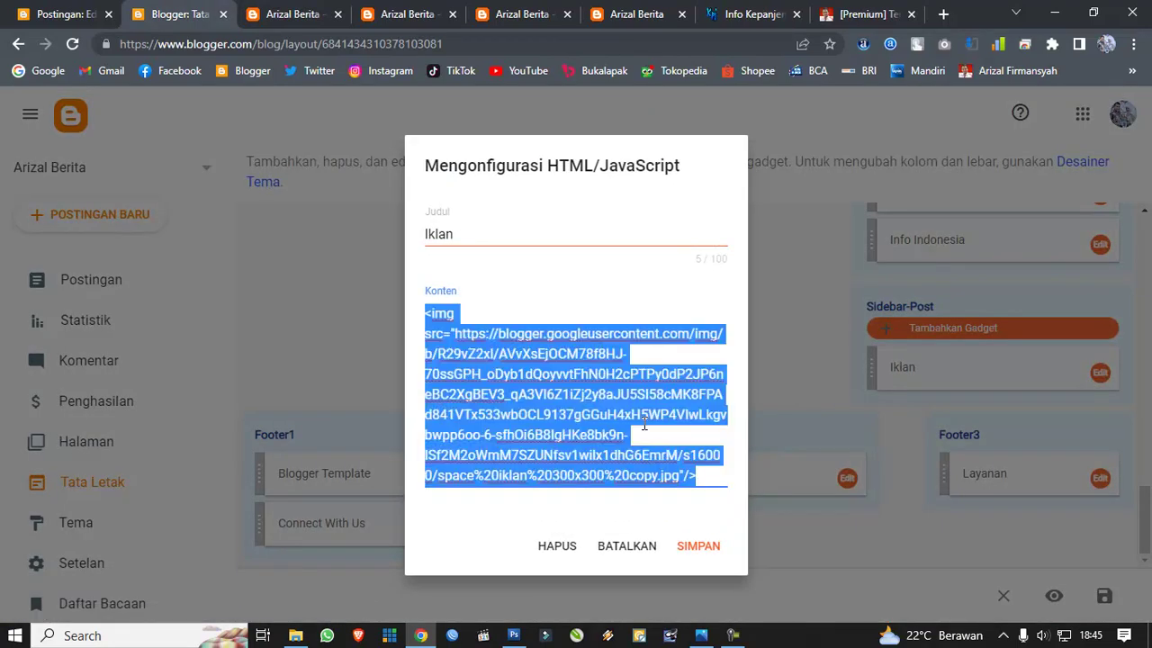
pyautogui.click(630, 555)
# Step: Inspect the content of both Iklan gadgets in the Sidebar-Post-Desk section and close them
pyautogui.scroll(2, 969, 383)
pyautogui.click(1099, 363)
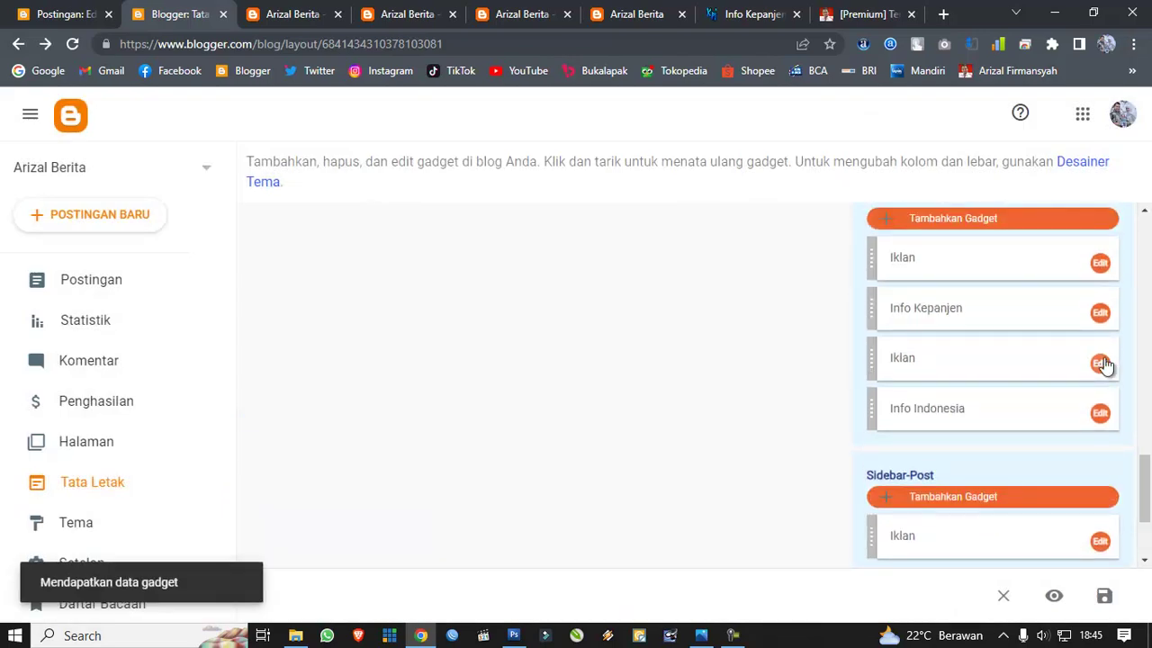
pyautogui.click(634, 464)
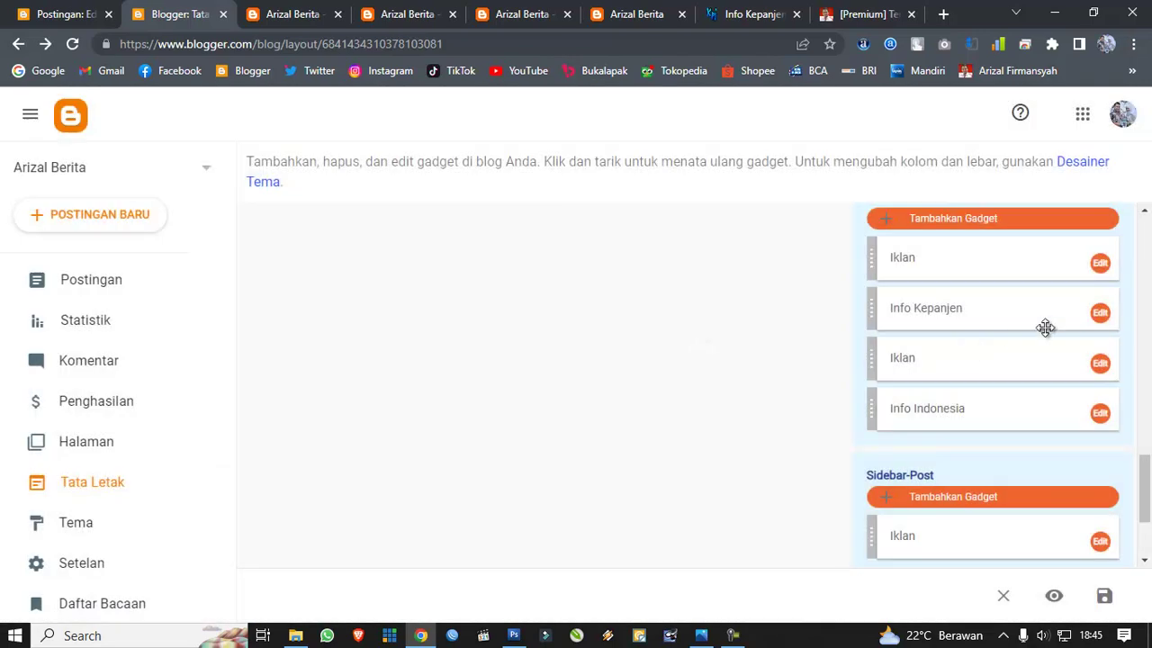
pyautogui.click(1101, 265)
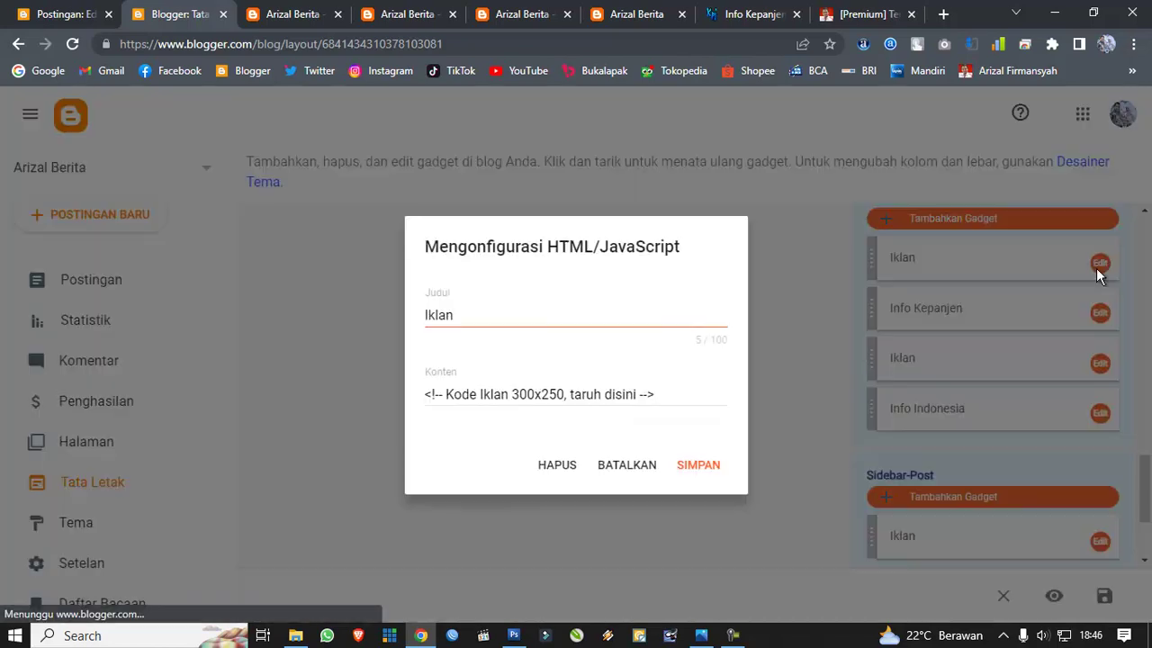
pyautogui.click(697, 462)
# Step: Replace all the code in the last Iklan gadget of the Sidebar section with the copied 300x300 img tag and save it
pyautogui.scroll(5, 823, 409)
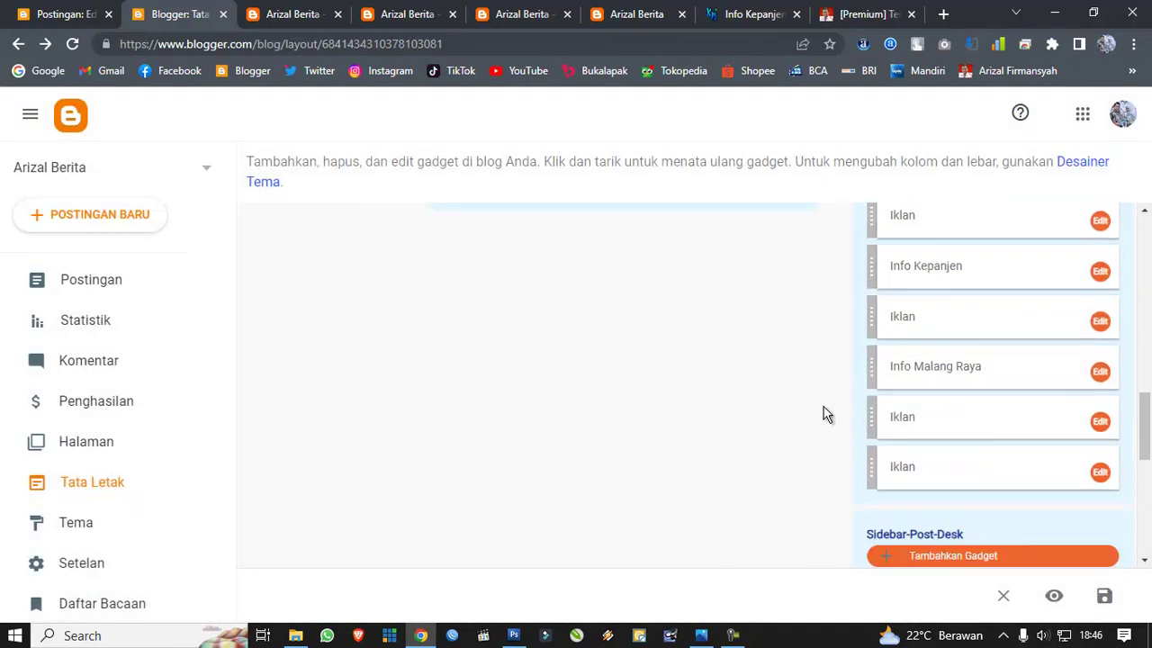
pyautogui.scroll(-2, 823, 405)
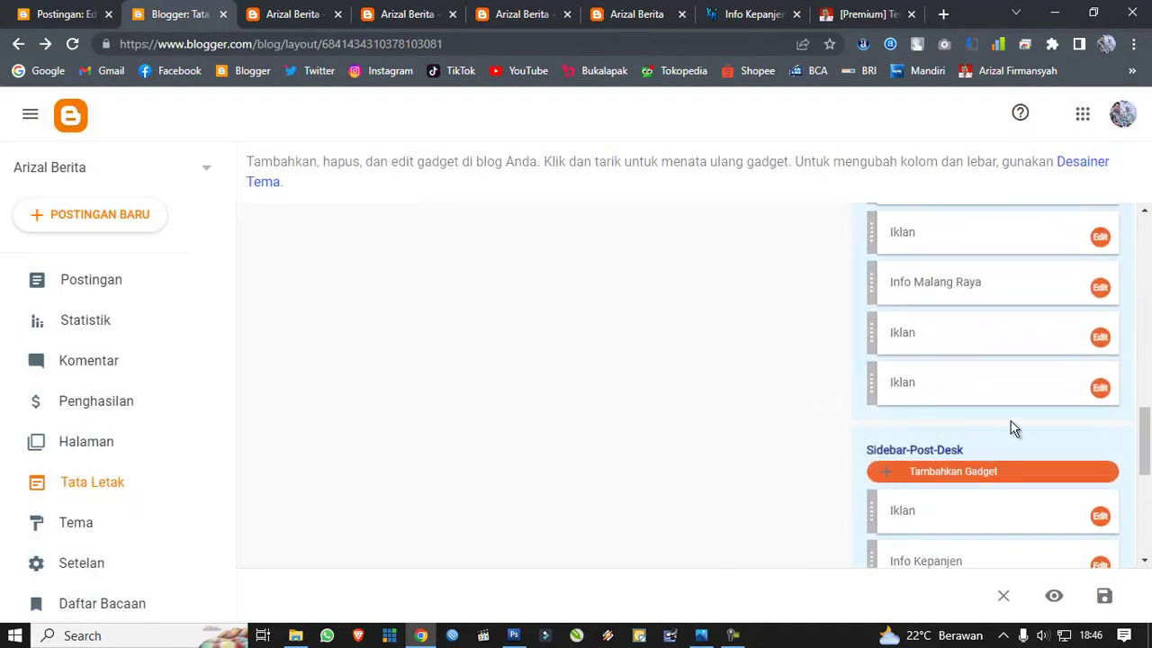
pyautogui.click(1100, 389)
pyautogui.click(621, 407)
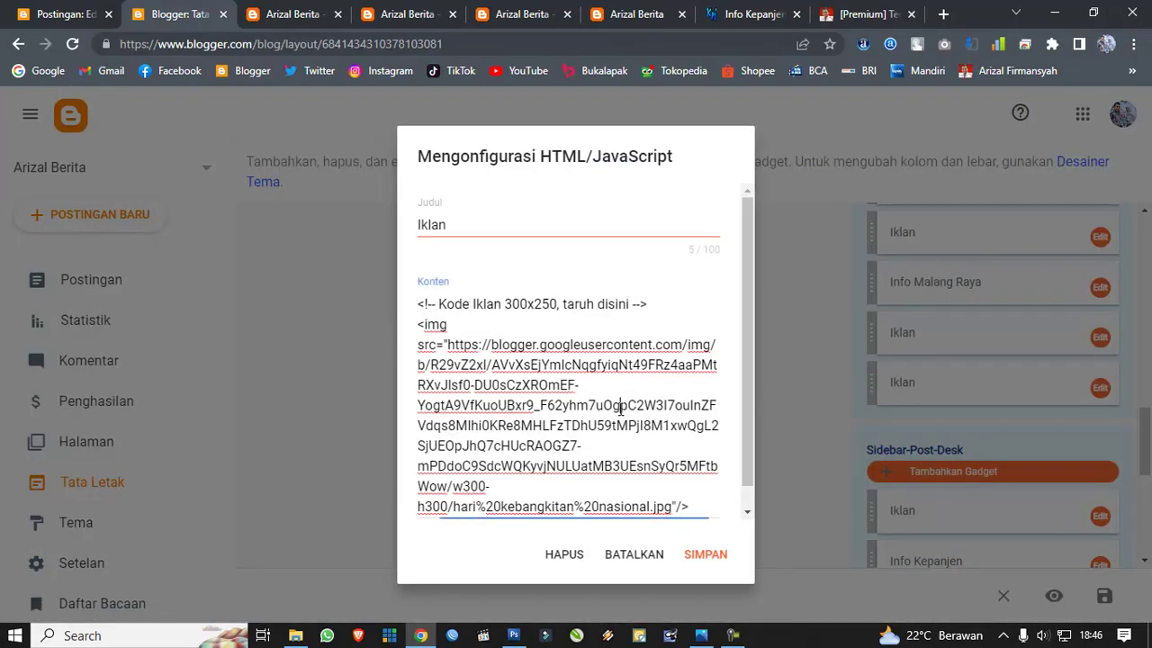
pyautogui.hotkey('ctrl', 'a')
pyautogui.write('<img src="https://blogger.googleusercontent.com/img/b/R29vZ2xl/AVvXsEjOCM78f8HJ-70ssGPH_oDyb1dQoyvvtFhN0H2cPTPy0dP2JP6neBC2XgBEV3_qA3VI6Z1iZj2y8aJU5SI58cMK8FPAd841VTx533wbOCL9137gGGuHxH5WP4VIwLkgvbwpp6oo-6-sfhOi6B8IgHKe8bk9n-lSf2M2oWmM7SZUNfsv1wiIx1dhG6EmrM/s16000/space%20iklan%20300x300%20copy.jpg"/>')
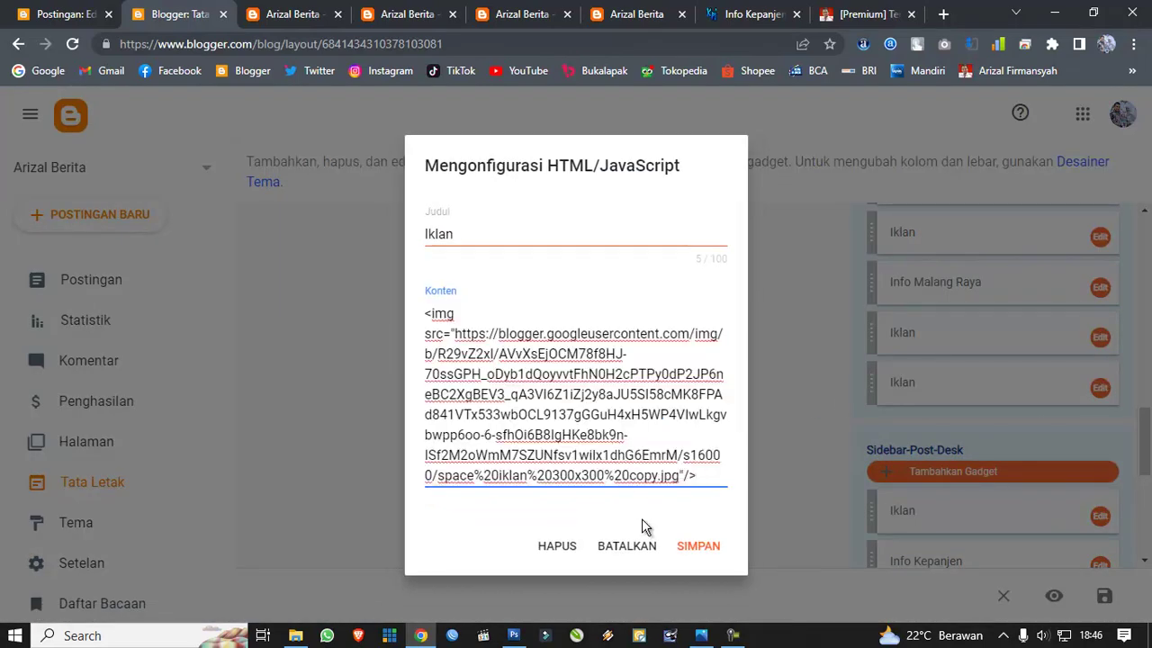
pyautogui.click(700, 549)
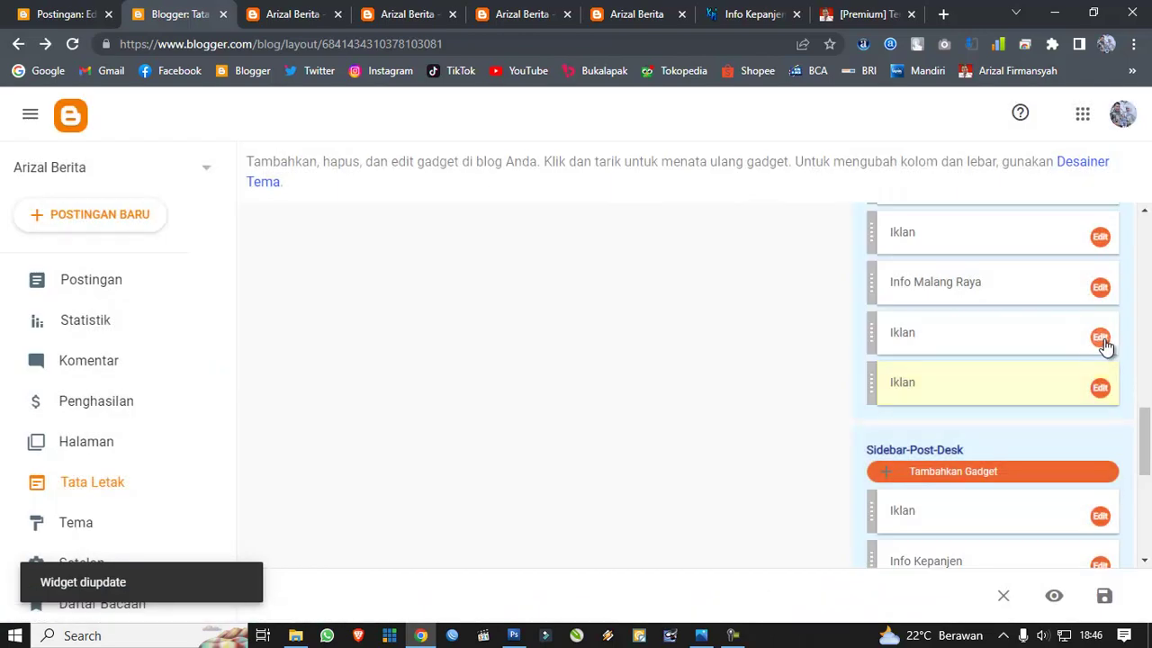
# Step: Inspect the content of the second-to-last Iklan gadget in the Sidebar section and close it without changes
pyautogui.click(1101, 337)
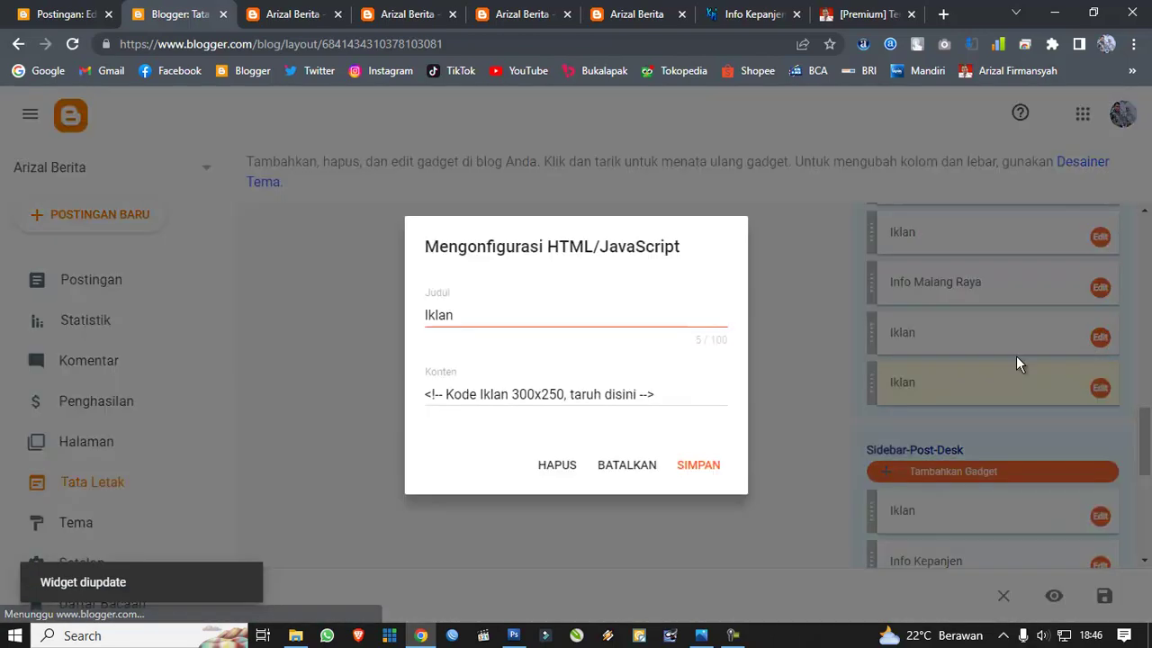
pyautogui.click(617, 470)
pyautogui.scroll(2, 931, 399)
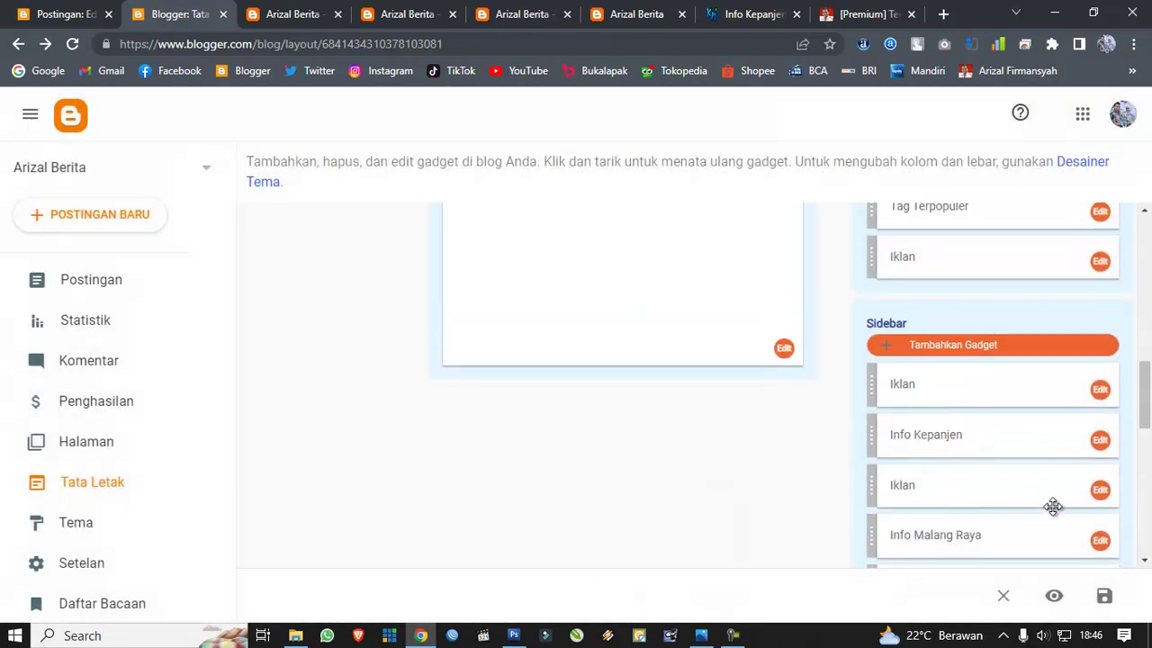
# Step: Check the 300x300 ad spaces in the sidebar of the live home page
pyautogui.hotkey('ctrl', 'Tab')
pyautogui.scroll(-3, 381, 206)
pyautogui.scroll(10, 378, 208)
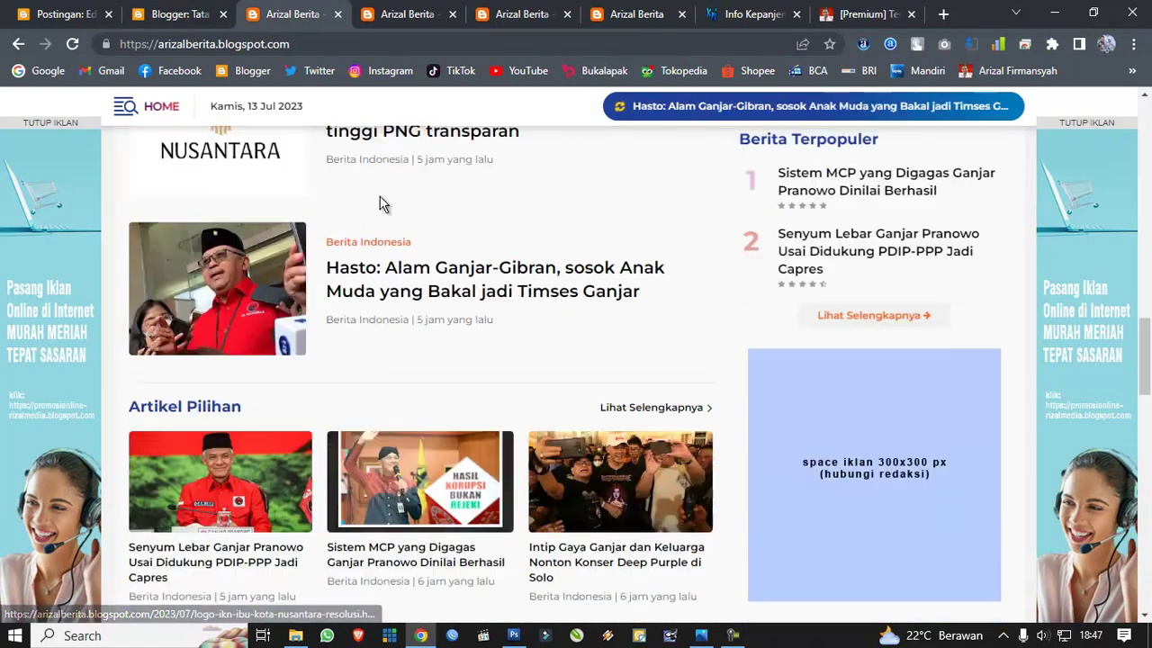
pyautogui.scroll(3, 380, 205)
pyautogui.scroll(-3, 381, 205)
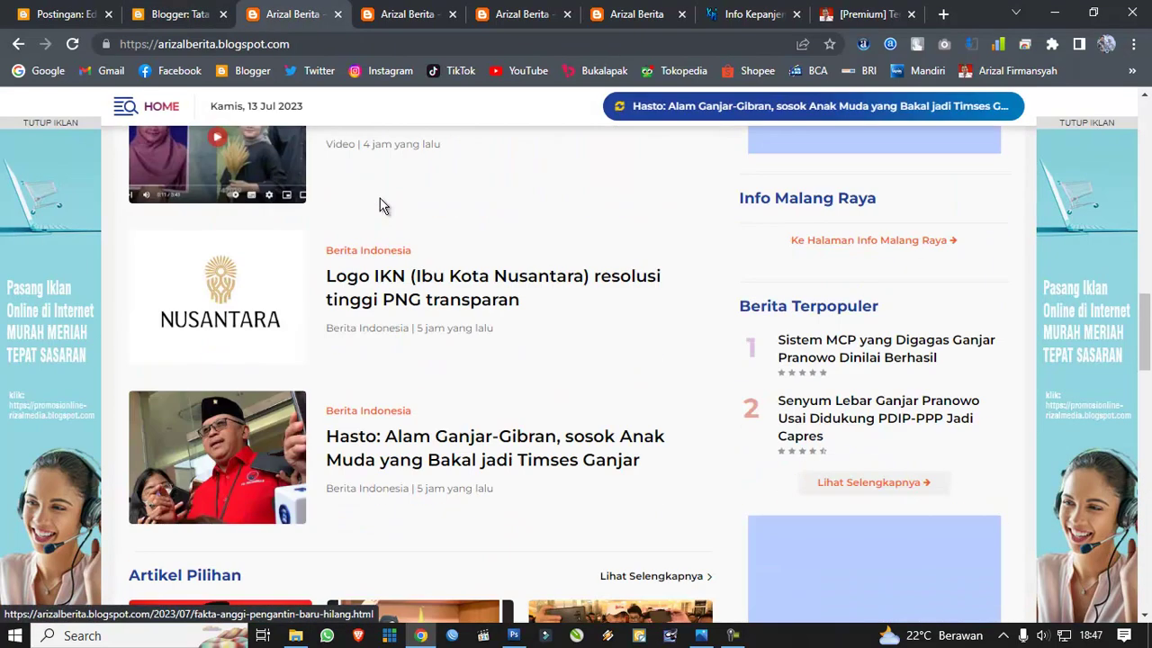
# Step: Open the article about the IKN Nusantara logo and check the ad space in its sidebar
pyautogui.click(467, 290)
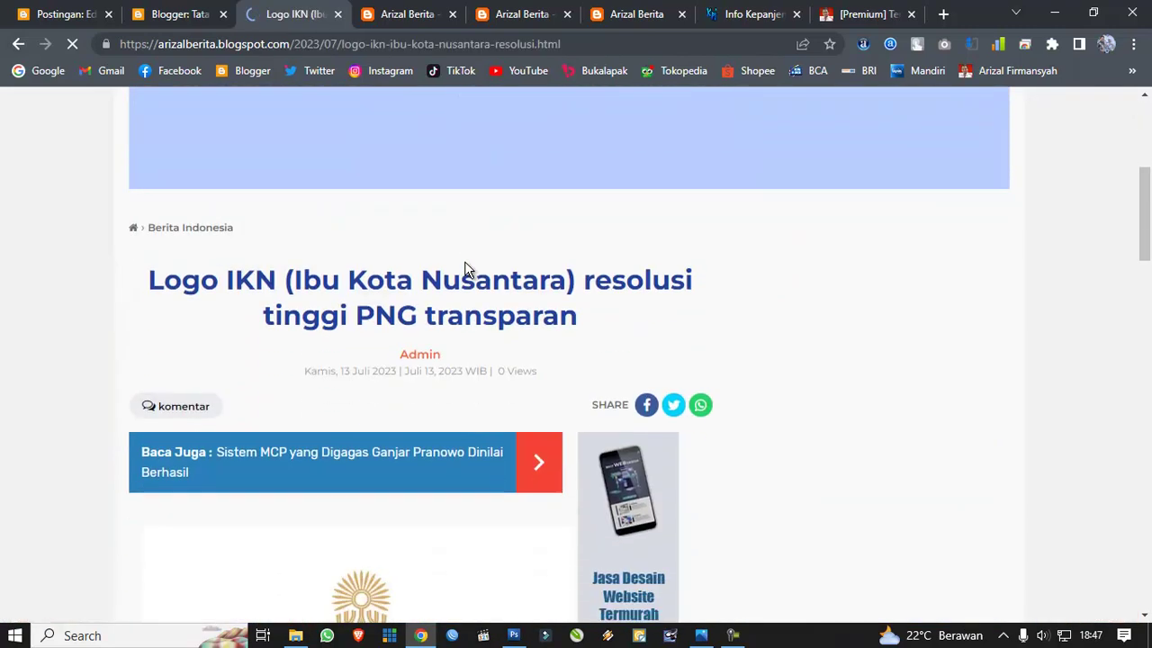
pyautogui.scroll(-10, 464, 268)
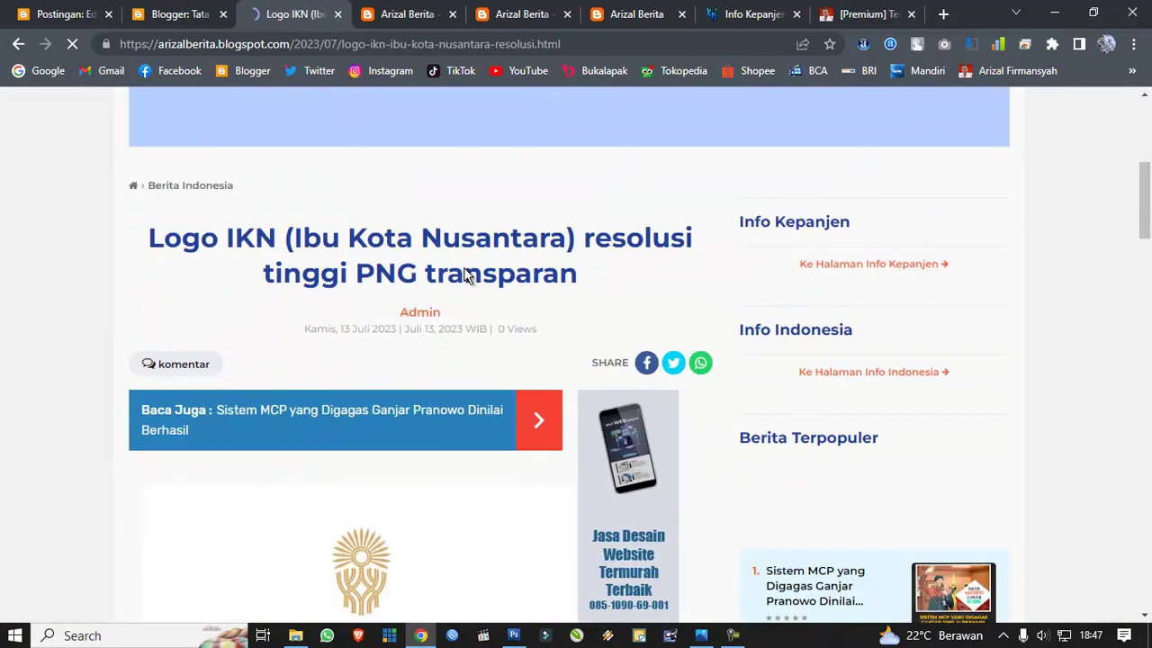
pyautogui.scroll(-15, 464, 268)
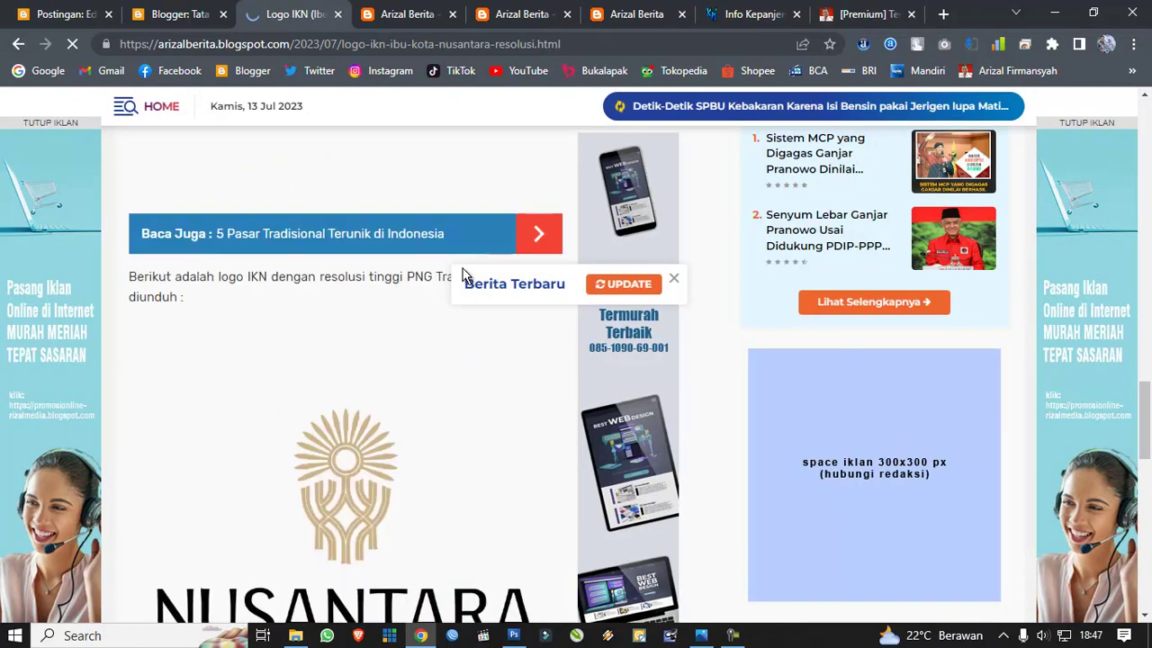
# Step: Examine the ad spaces beside and within the text of the IKN Nusantara logo article
pyautogui.scroll(7, 387, 309)
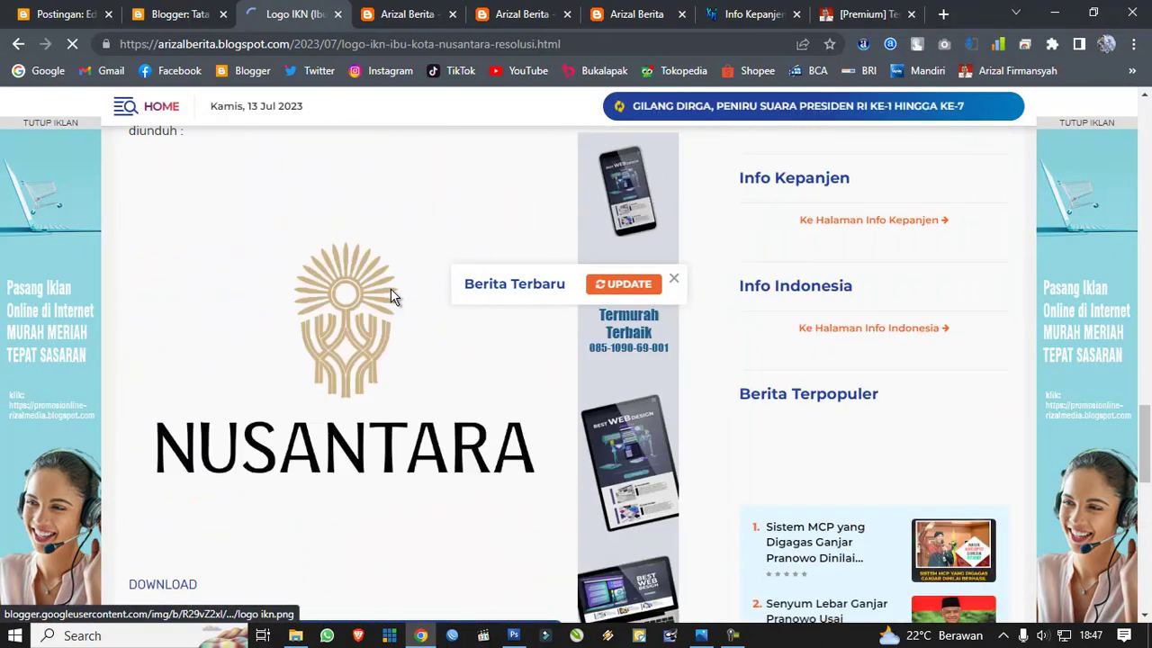
pyautogui.hotkey('ctrl', 'shift', 'Tab')
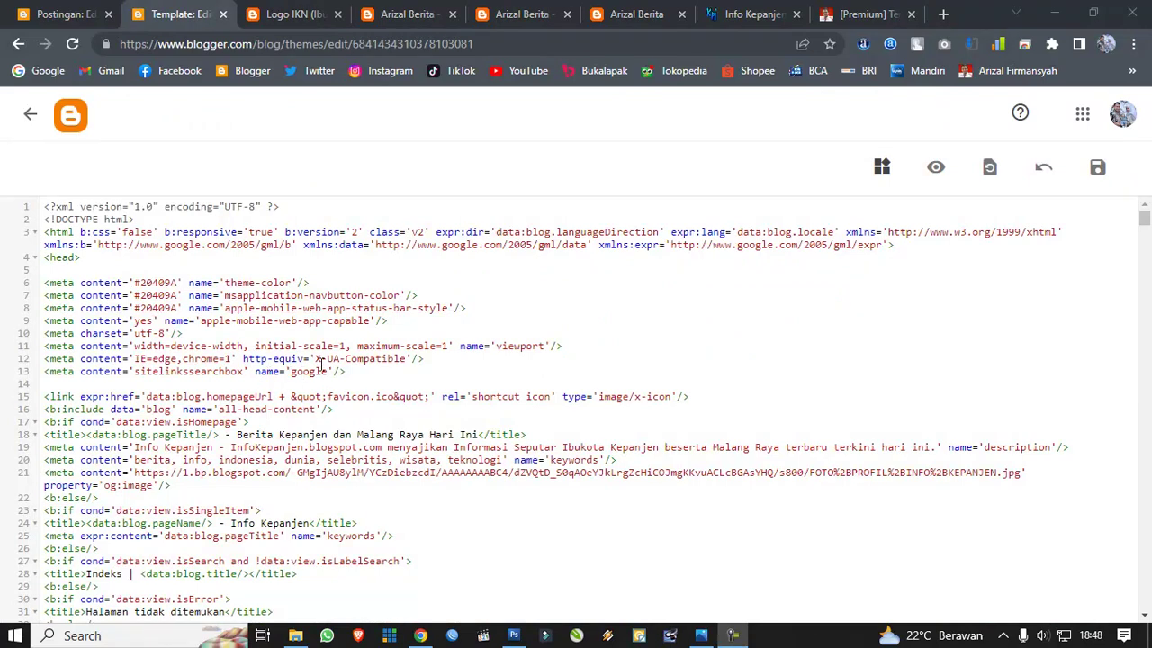
pyautogui.click(295, 14)
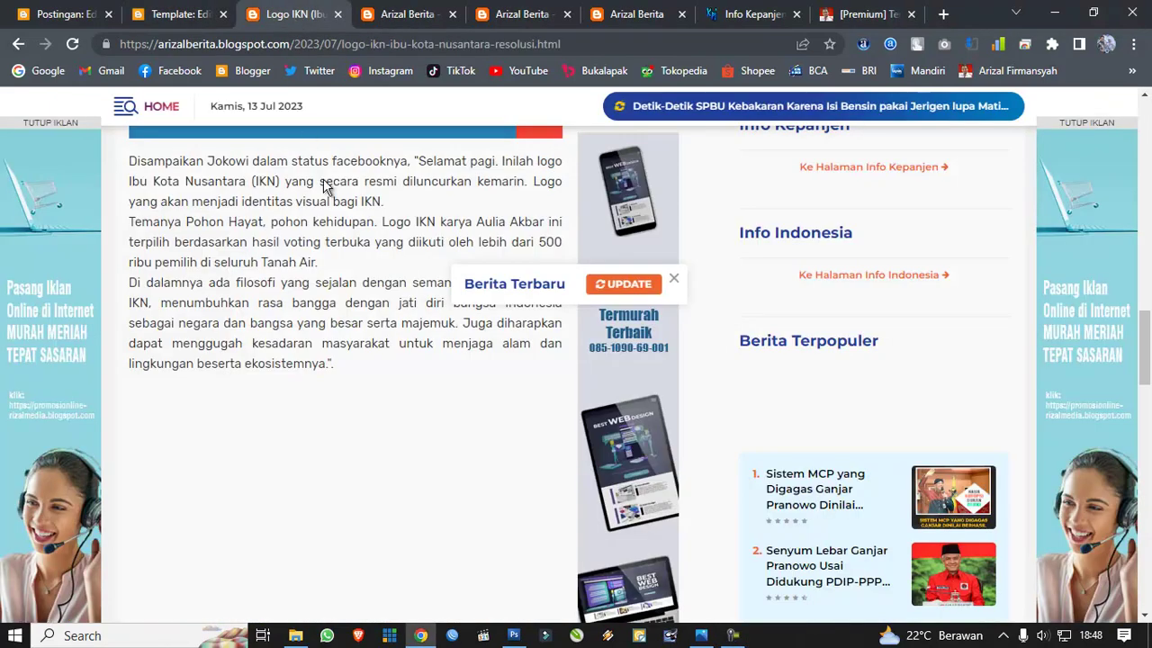
pyautogui.scroll(5, 243, 301)
pyautogui.scroll(10, 257, 286)
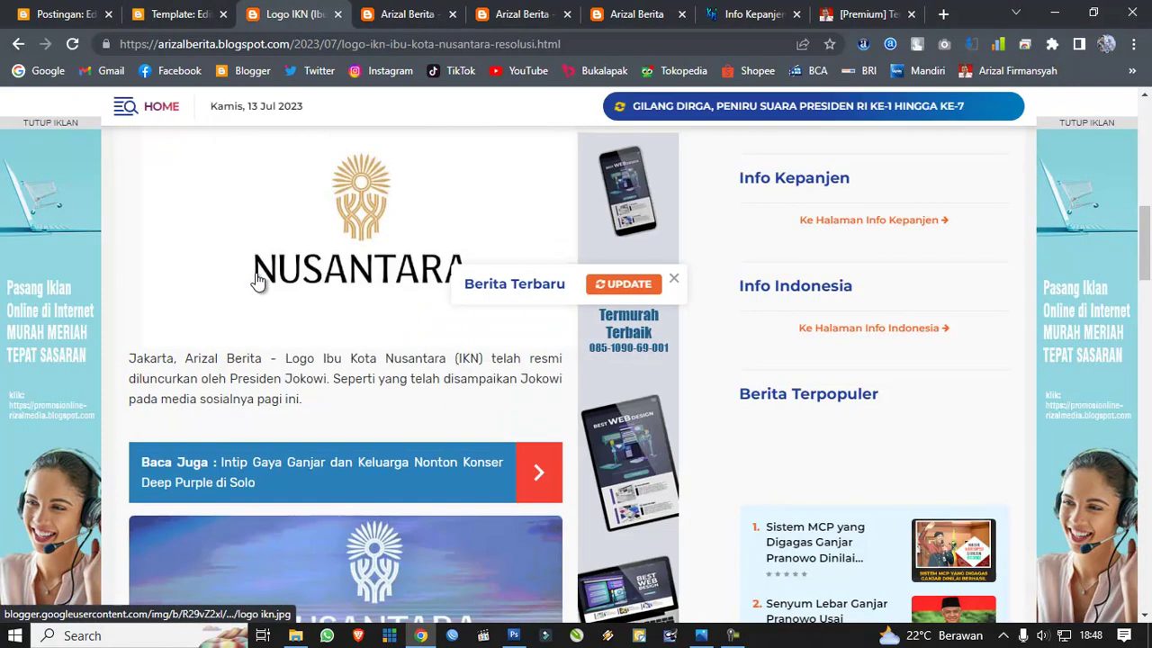
pyautogui.scroll(-8, 260, 270)
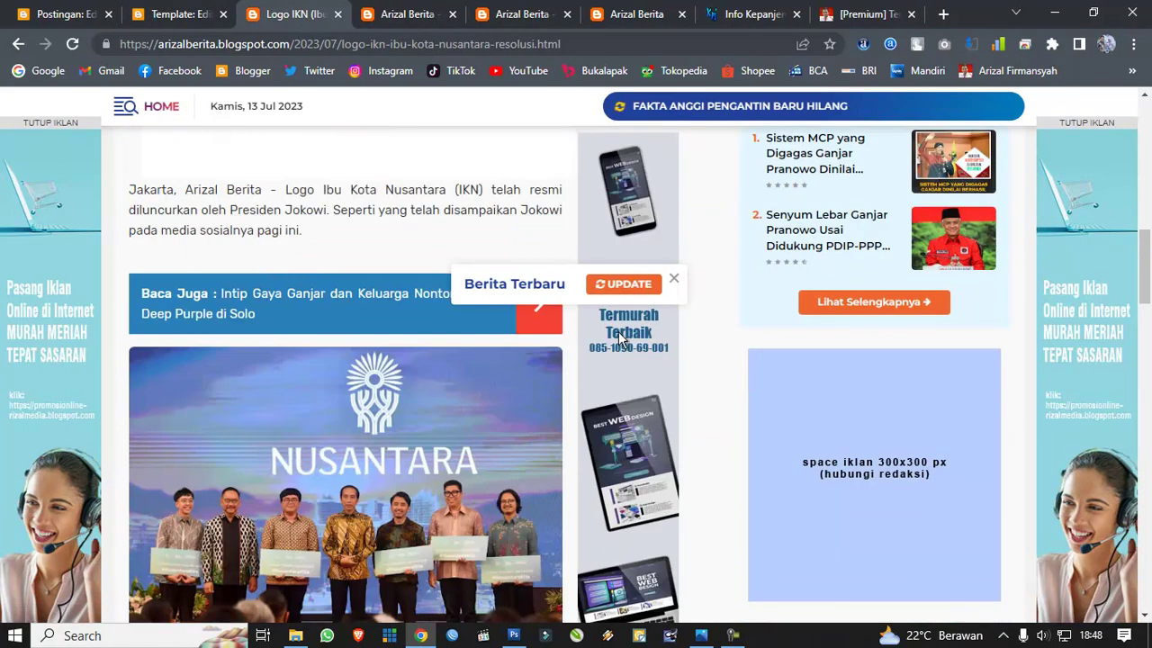
pyautogui.scroll(-12, 619, 337)
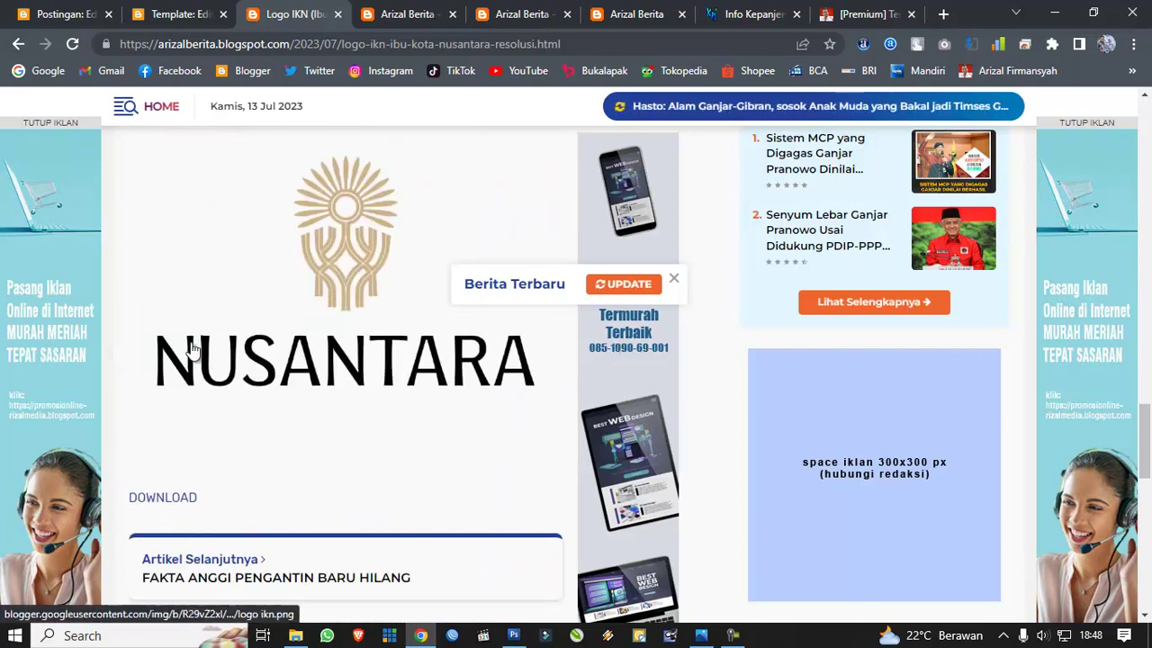
pyautogui.scroll(-5, 193, 353)
pyautogui.scroll(12, 191, 350)
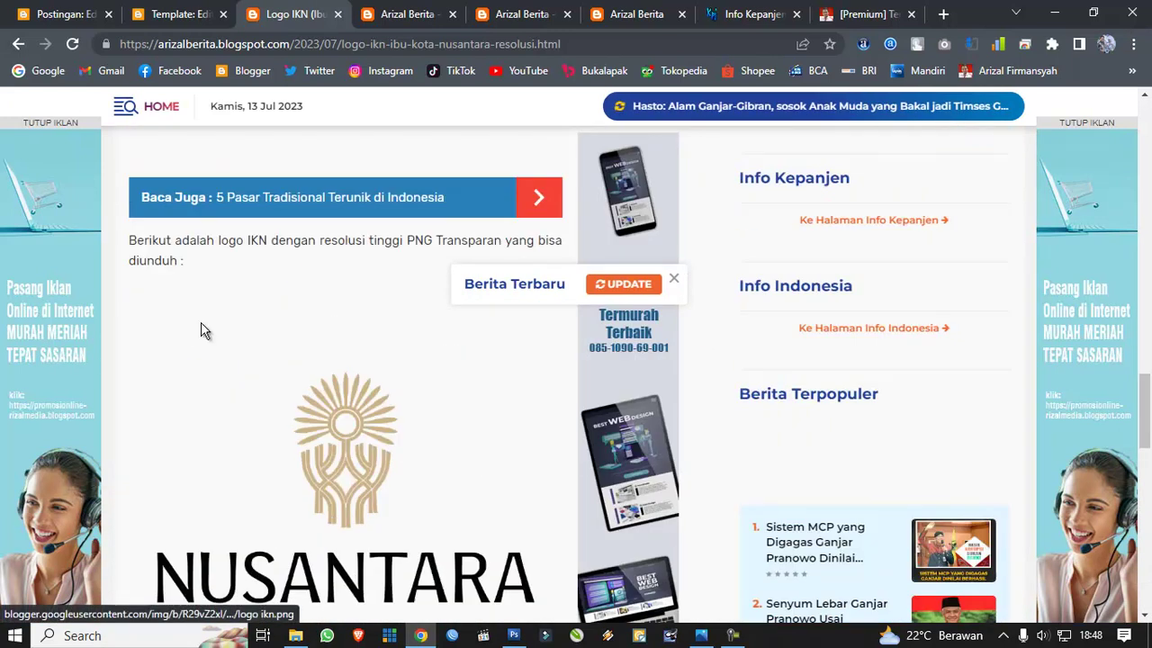
pyautogui.scroll(-2, 261, 337)
pyautogui.click(67, 15)
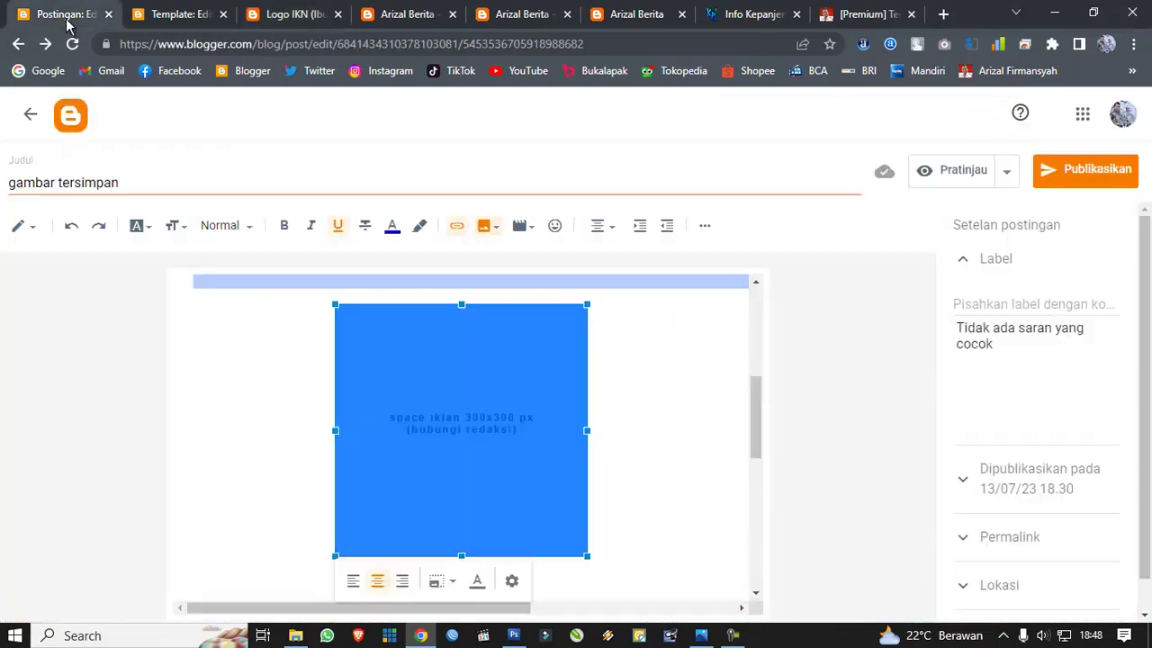
# Step: Find "iklan" in the theme HTML and replace the image URL under Iklan Kanan Postingan 120x600 with the address of the stored 120x600 ad-space image
pyautogui.click(167, 16)
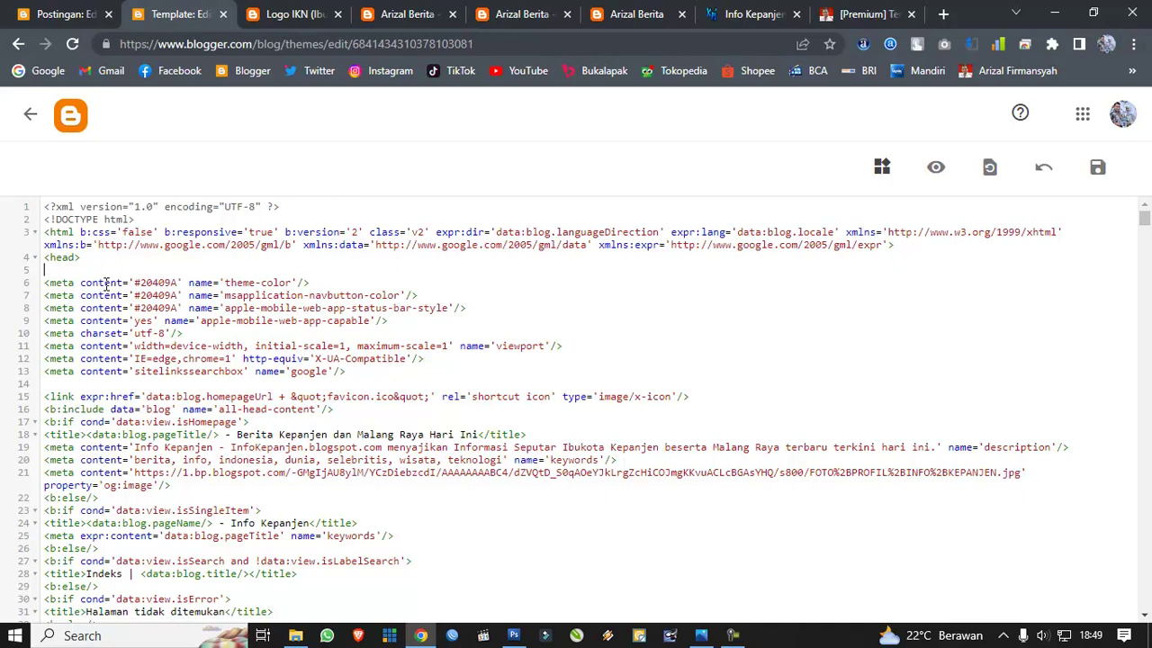
pyautogui.hotkey('ctrl', 'f')
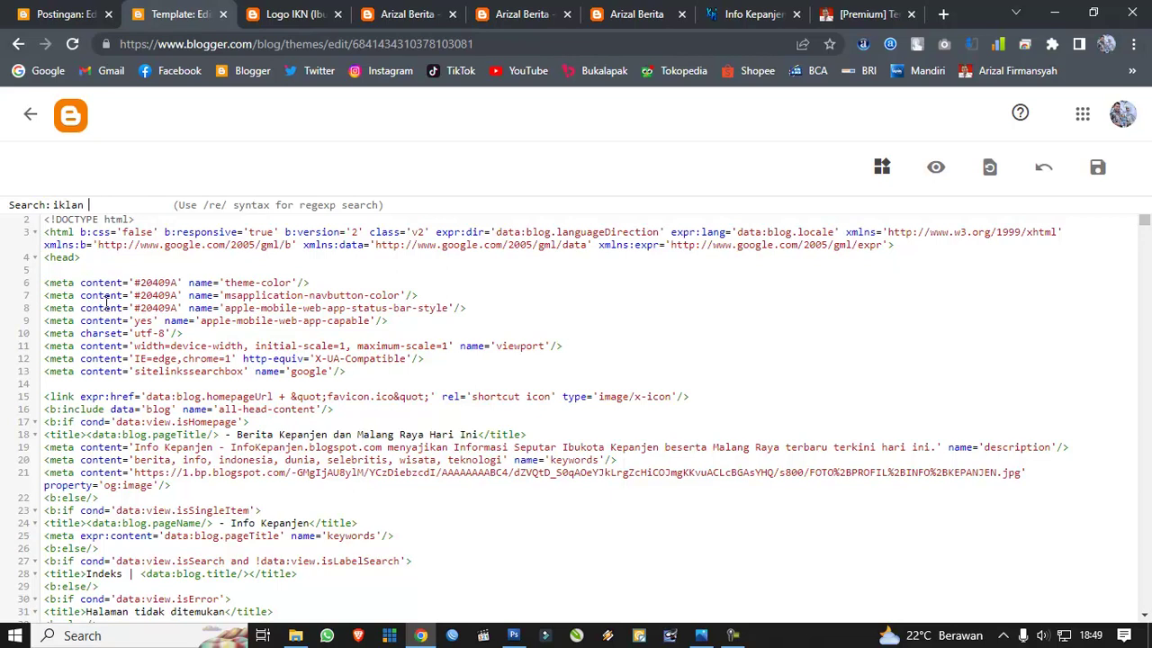
pyautogui.press('Return')
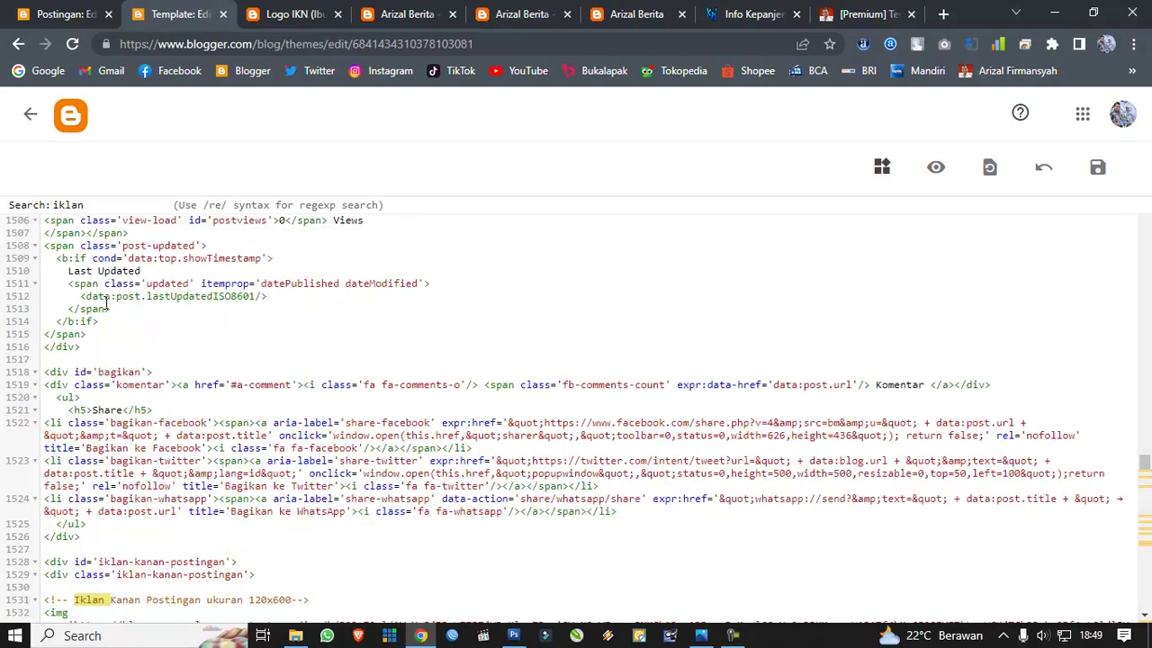
pyautogui.scroll(-2, 153, 414)
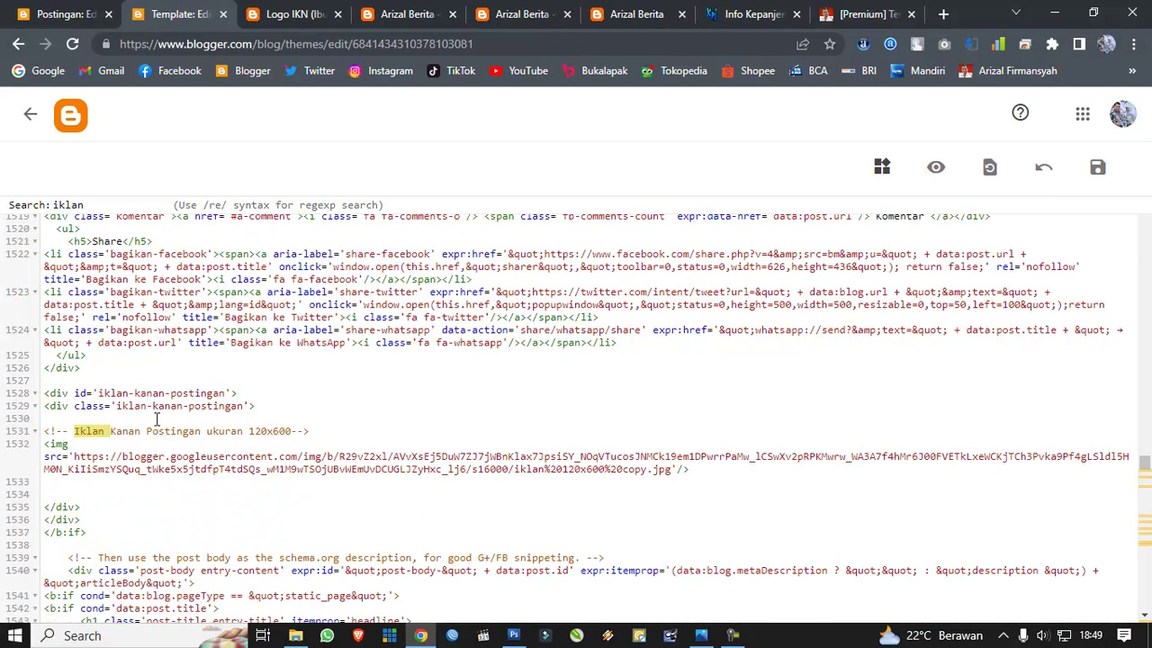
pyautogui.scroll(-2, 156, 419)
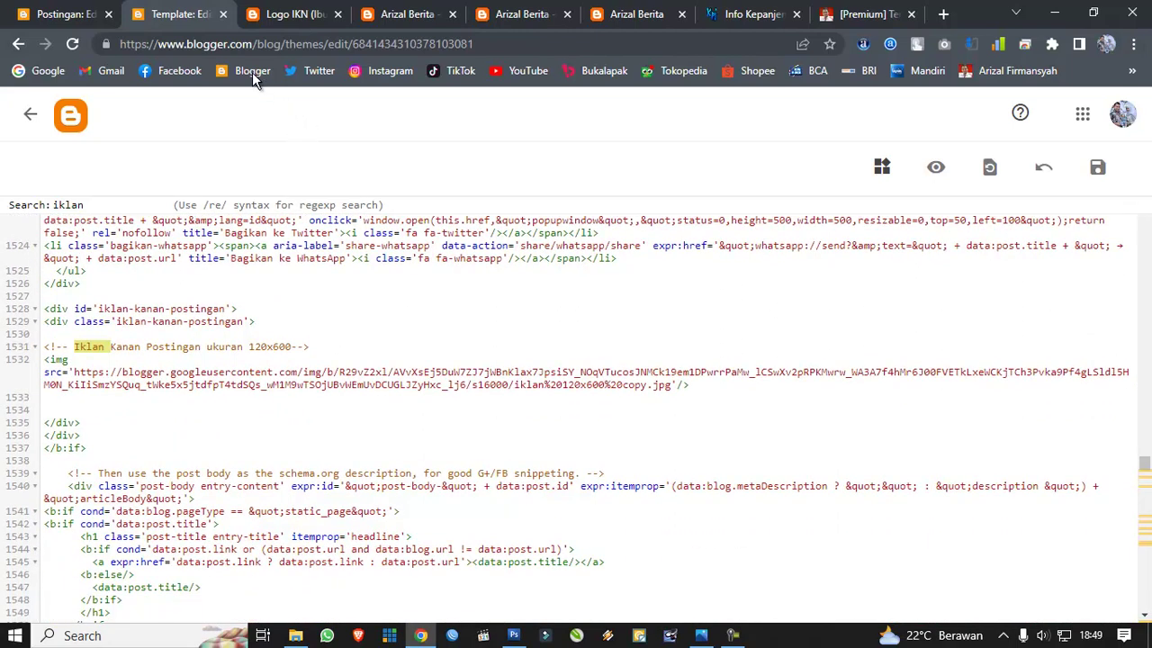
pyautogui.click(79, 15)
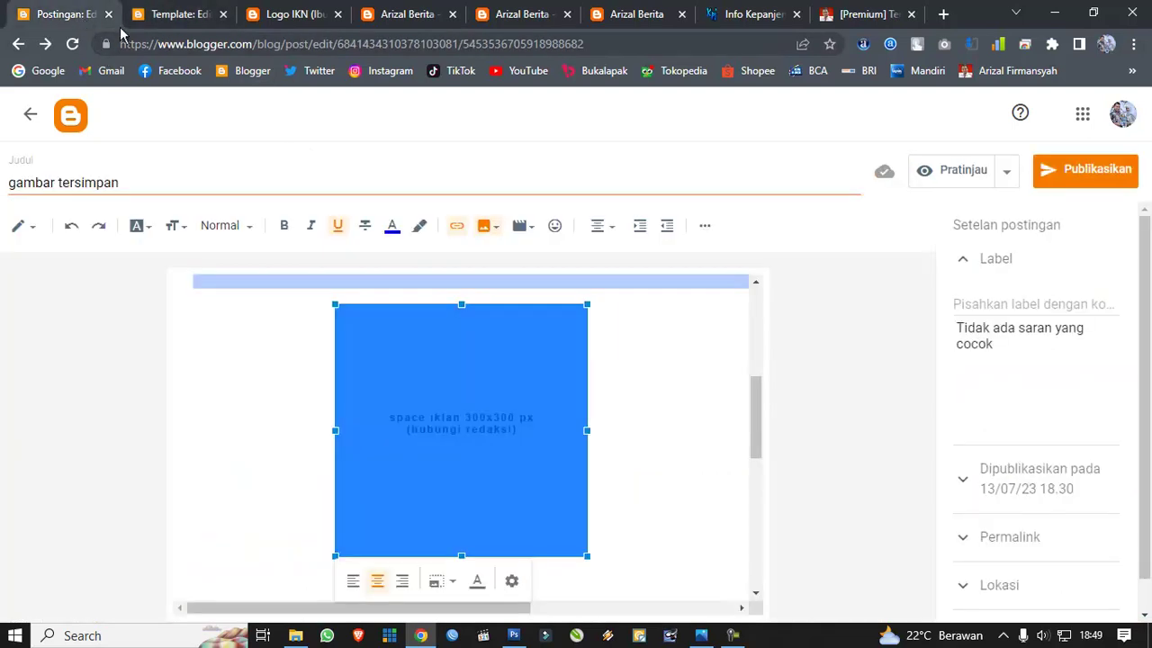
pyautogui.rightClick(473, 360)
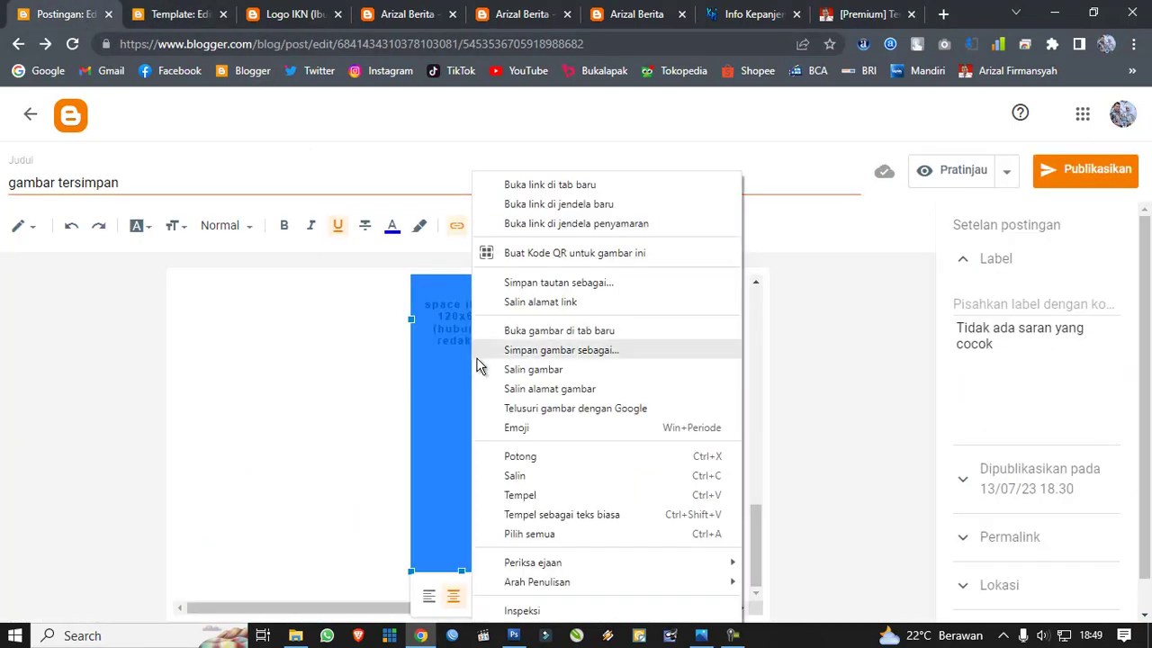
pyautogui.click(547, 388)
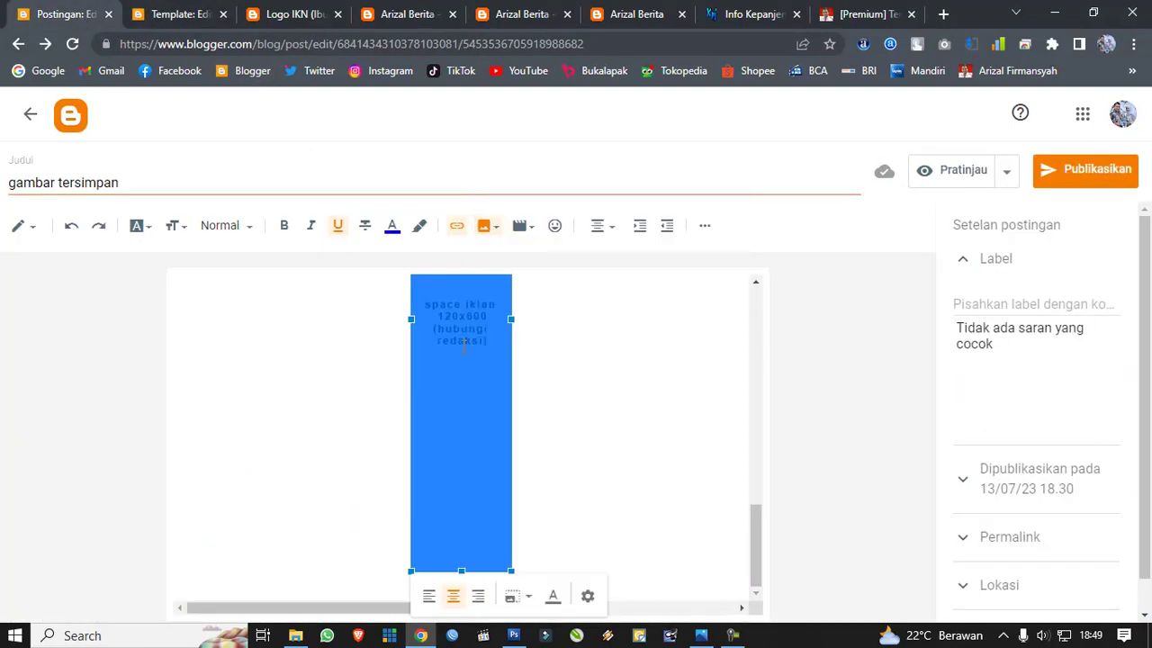
pyautogui.click(147, 13)
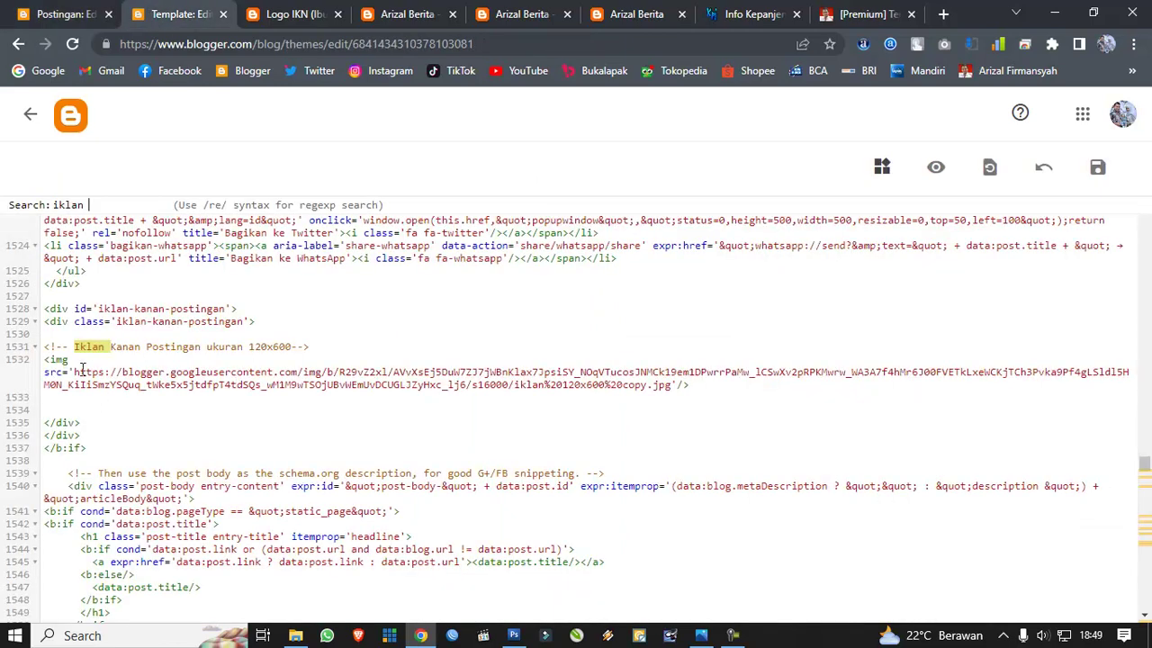
pyautogui.moveTo(75, 372); pyautogui.dragTo(676, 388)
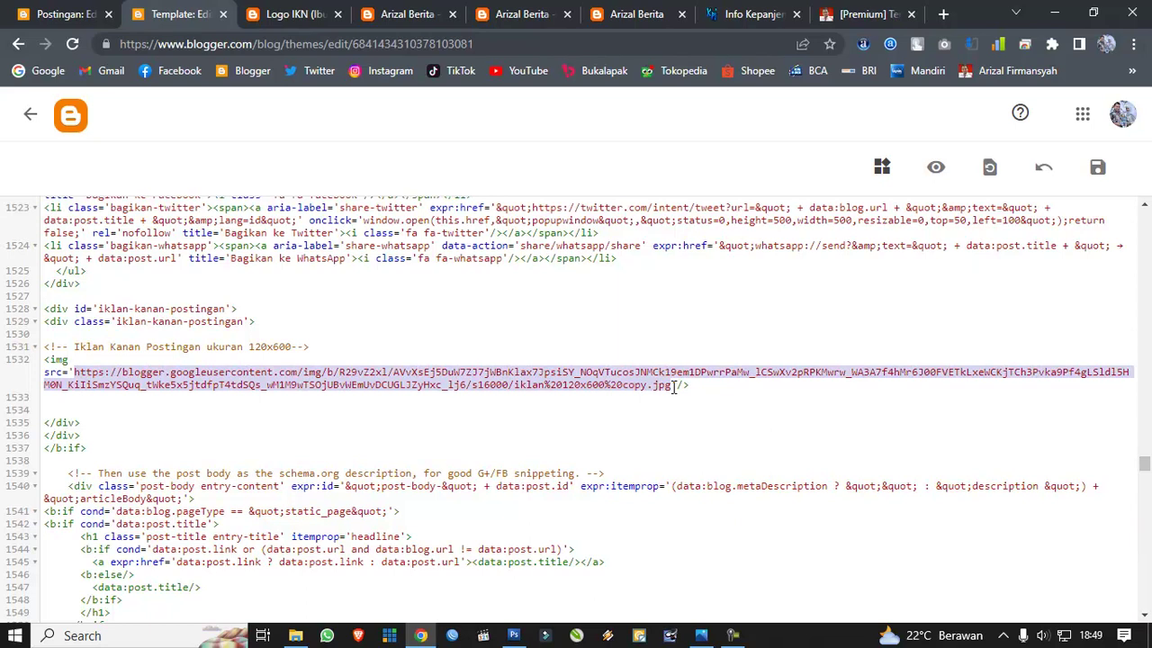
pyautogui.hotkey('ctrl', 'v')
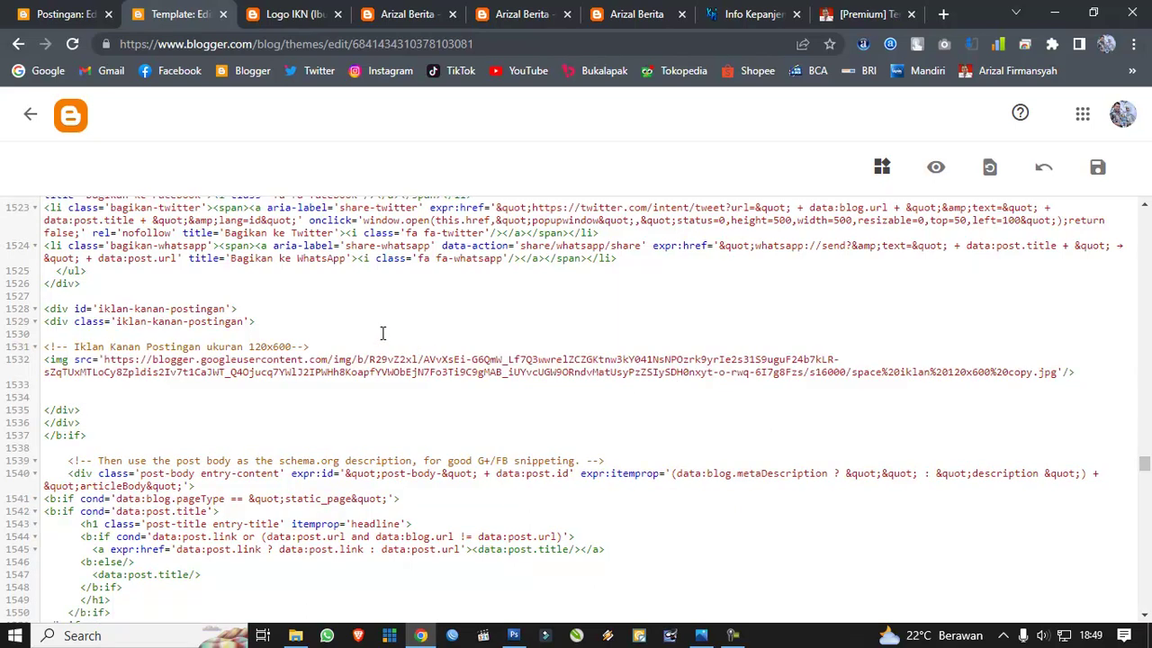
# Step: Find the Iklan Tengah Postingan 300x250 block in the theme HTML and replace its AdSense code with an empty <img src=""/> tag
pyautogui.hotkey('ctrl', 'f')
pyautogui.write('iklan')
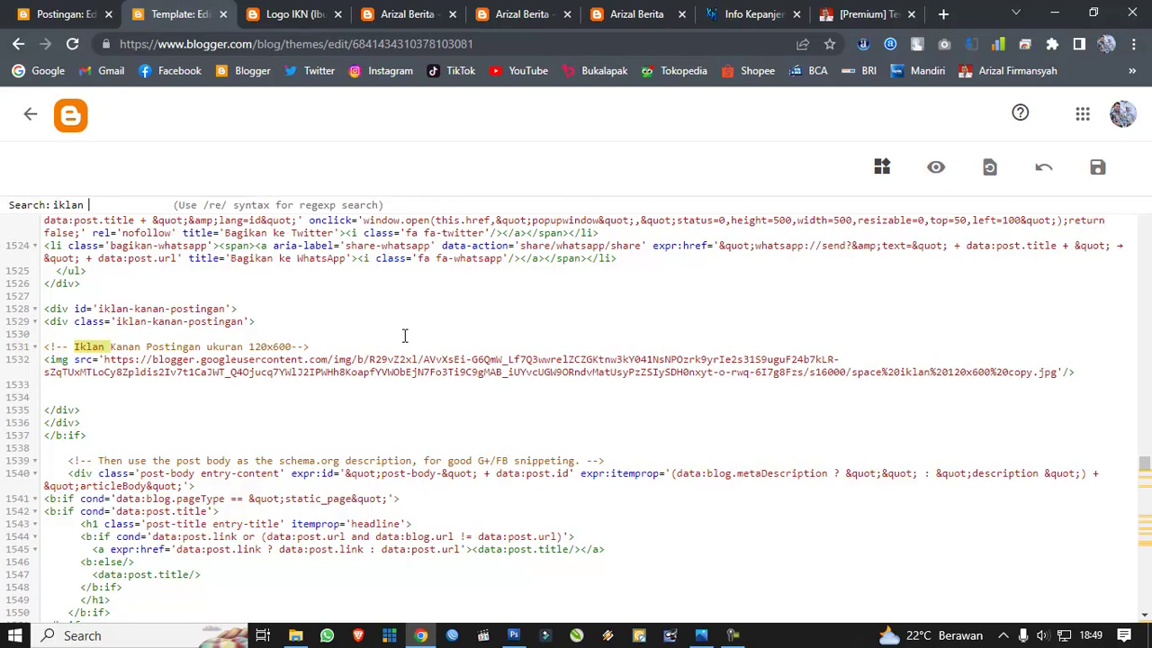
pyautogui.press('Return')
pyautogui.scroll(-2, 322, 383)
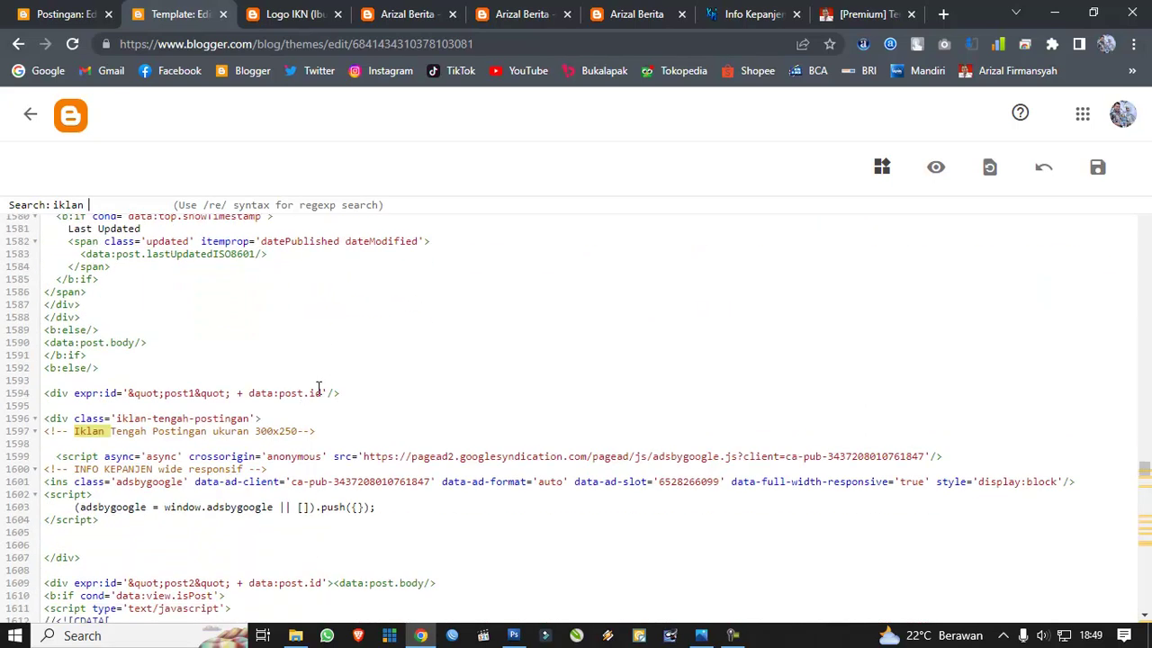
pyautogui.moveTo(56, 456); pyautogui.dragTo(122, 519)
pyautogui.write('<>')
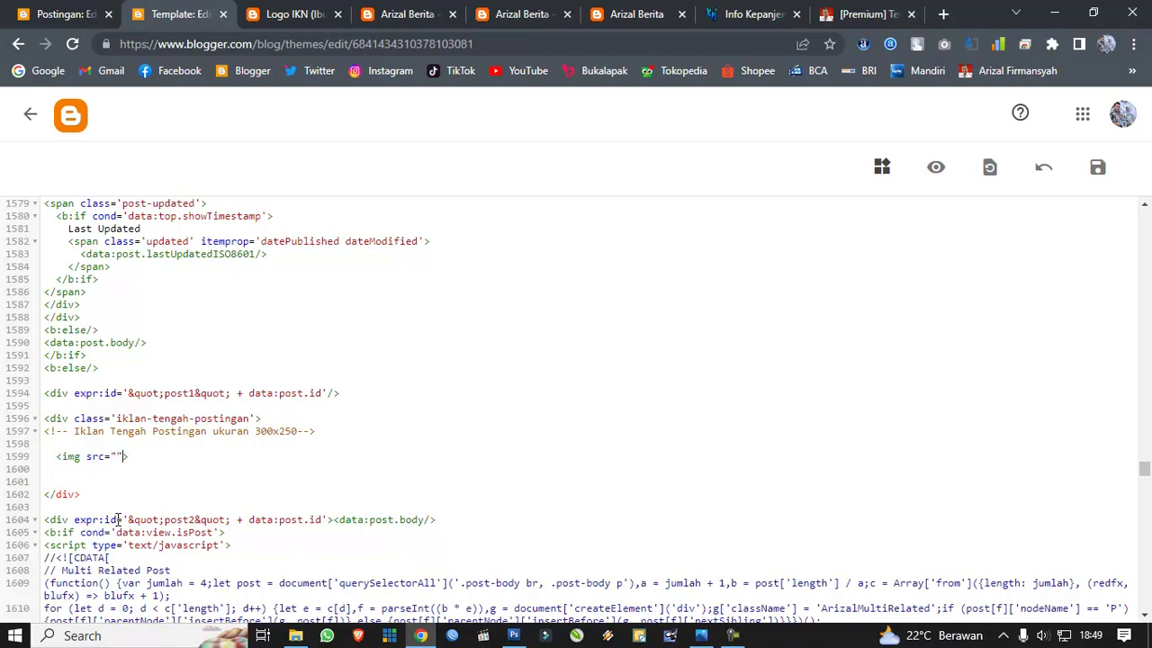
pyautogui.scroll(-2, 263, 275)
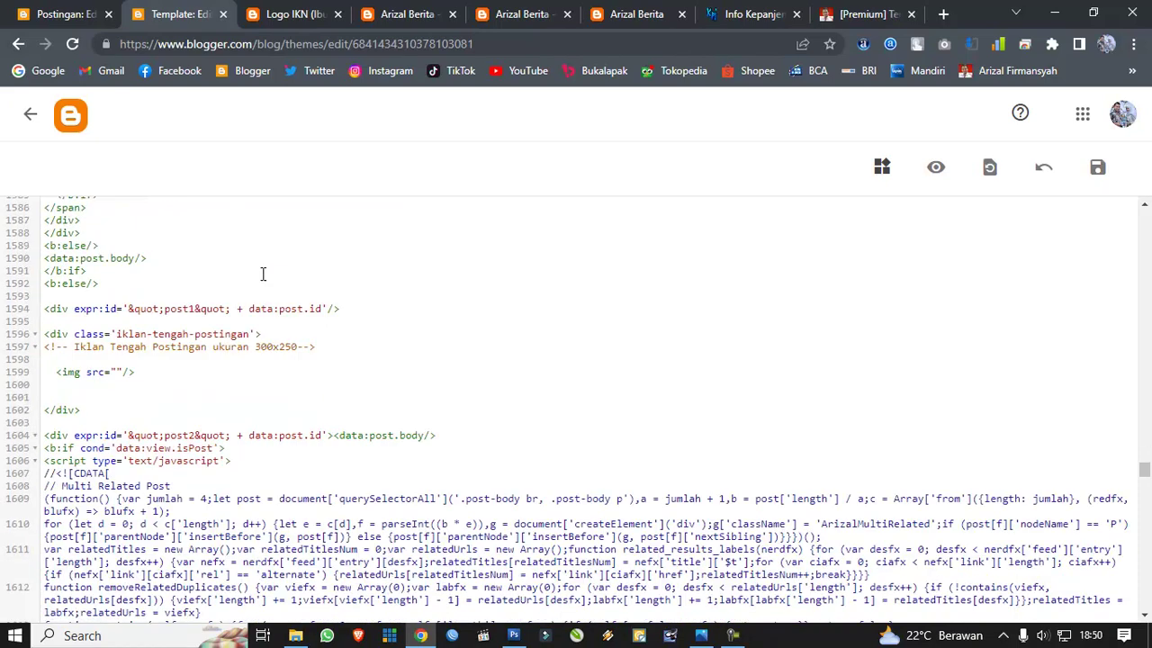
# Step: Copy the address of the 300x300 ad-space image from the gambar tersimpan post into the src of the Iklan Tengah Postingan img tag
pyautogui.click(54, 13)
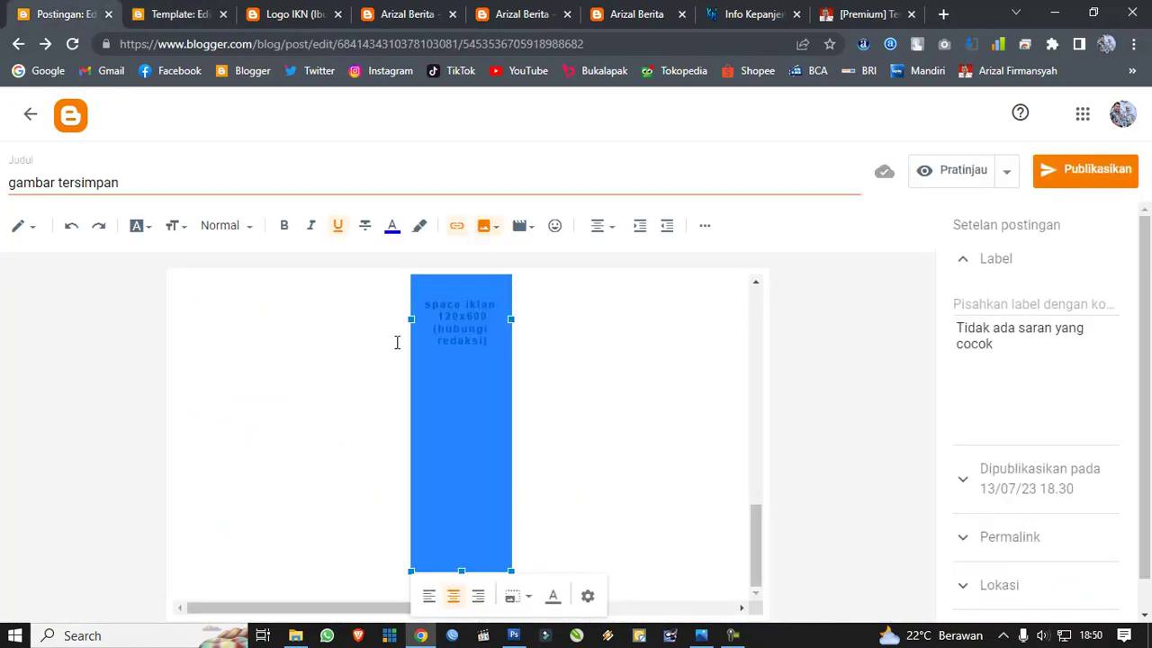
pyautogui.scroll(3, 516, 349)
pyautogui.rightClick(493, 364)
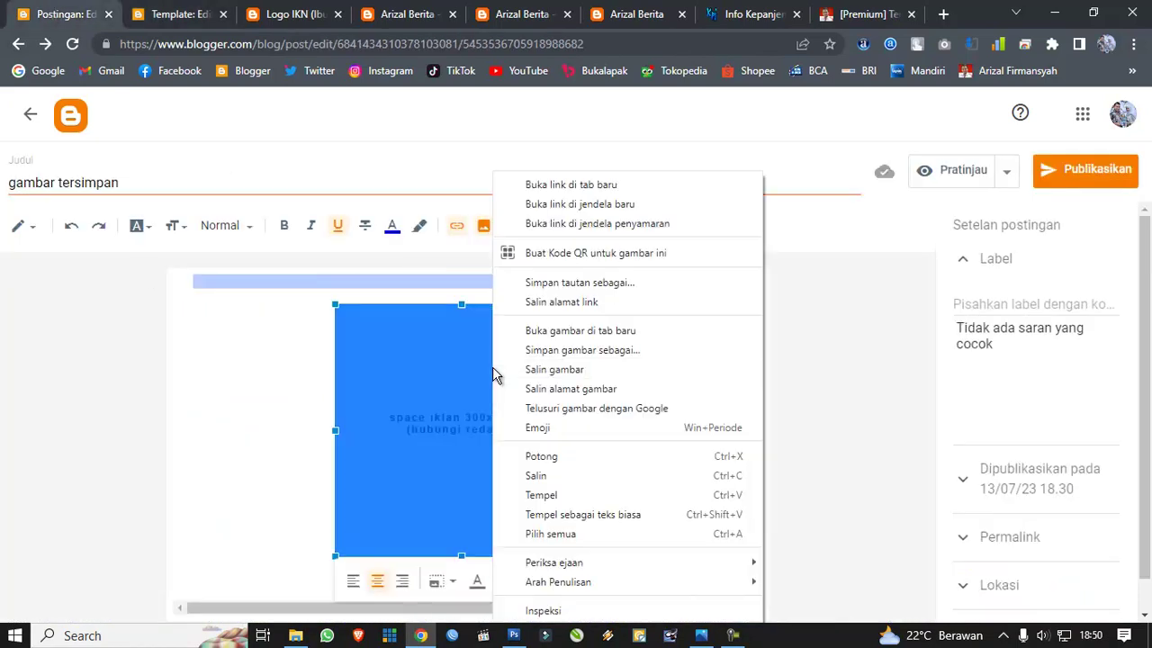
pyautogui.click(528, 393)
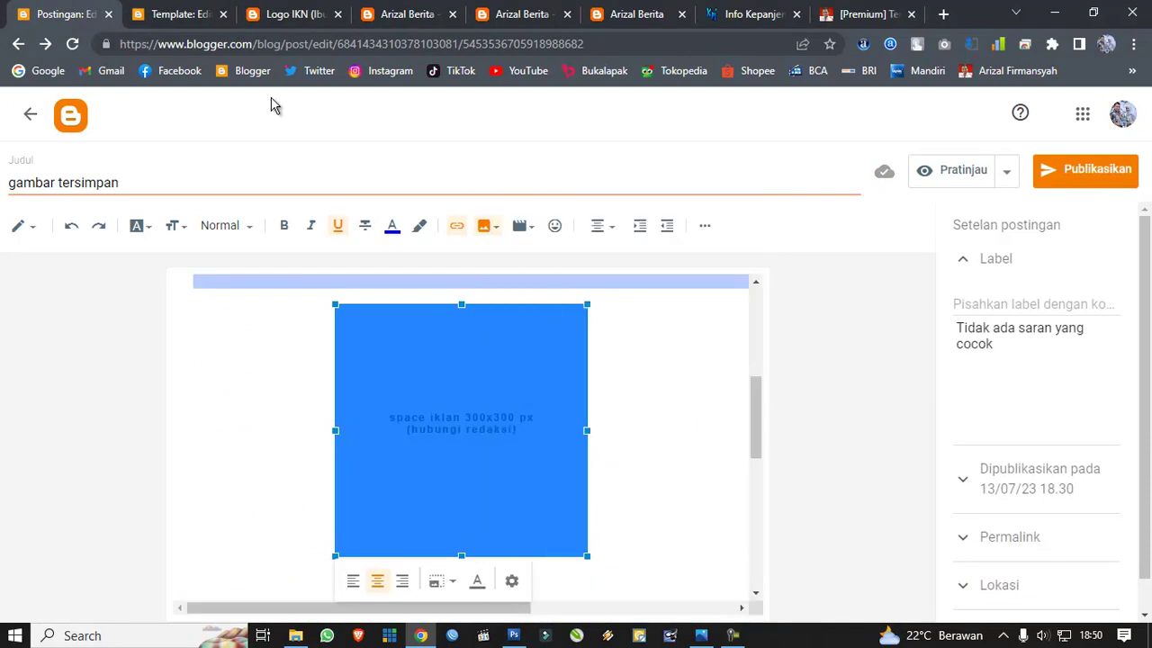
pyautogui.click(193, 12)
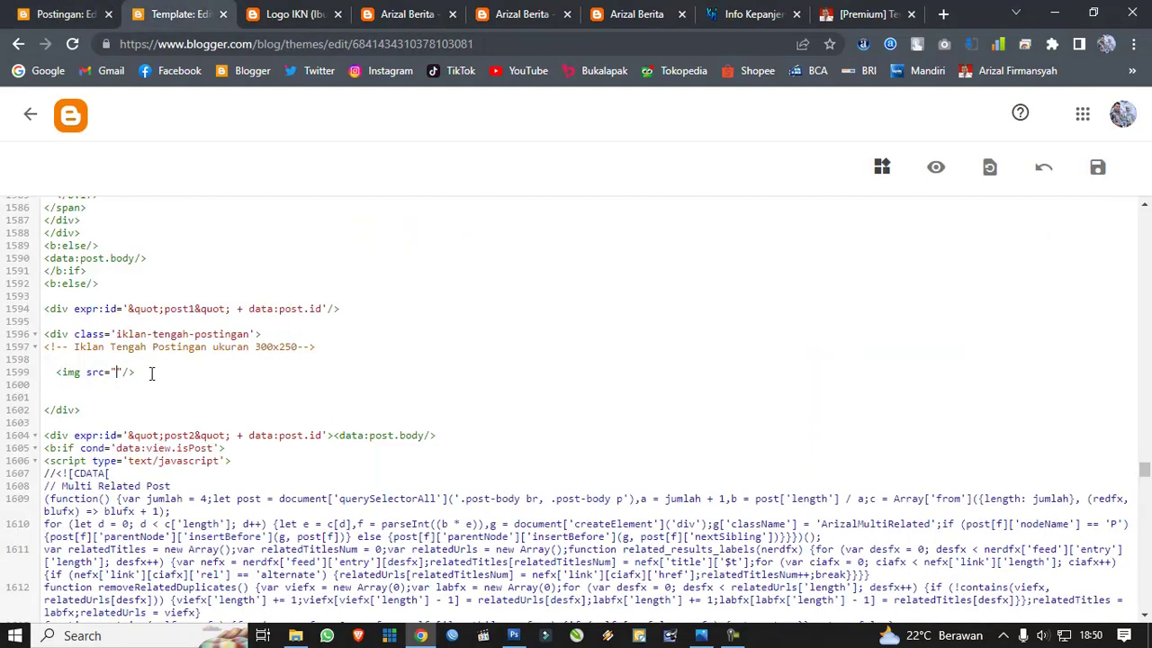
pyautogui.write('https://blogger.googleusercontent.com/img/b/R29vZ2xl/AVvXsEjOCM78f8HJ-70ssGPH_oDyb1dQoyvvtFhN0H2cPTPy0dP2JP6neBC2XgBEV3_qA3Vl6Z1iZj9aJU5SI58cMK8FPAd841VTx533wbOCL9137gGGuH4xH5WP4VIwLkgvbwpp6oo-6-sfhOi6B8IgHKe8bk9n-ISf2mM2oWmM7SZUNfsv1wilx1dhG6EmrM/s16000/space%20iklan%20300x300%20copy.jpg')
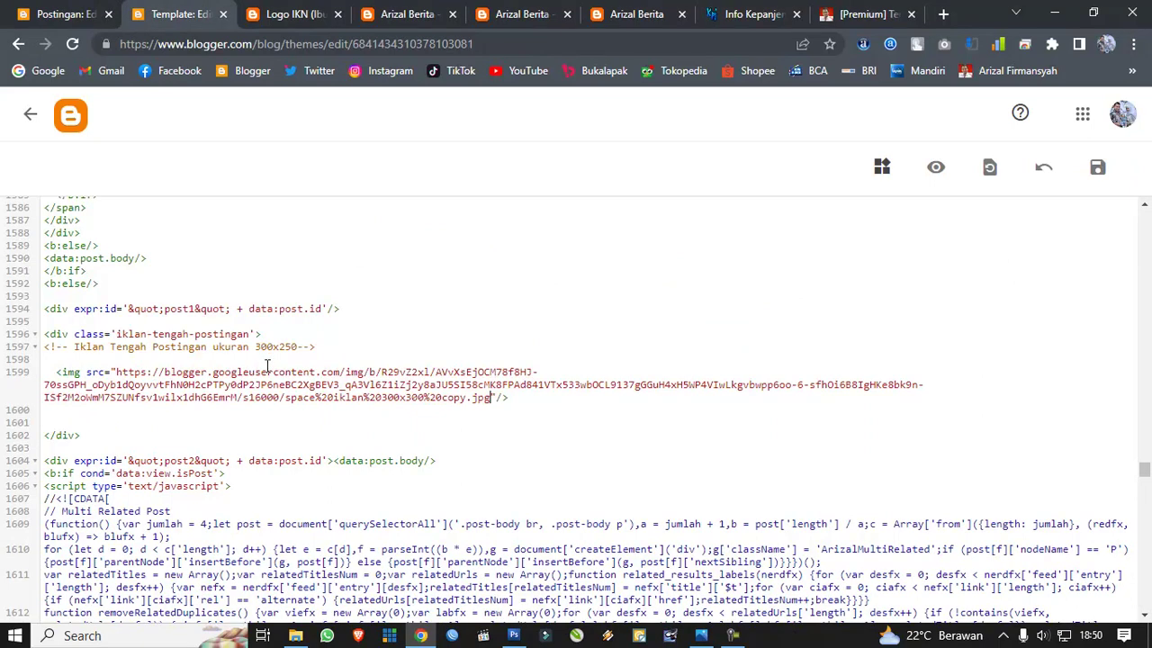
# Step: Find the Iklan Bawah Postingan 970x250 atau 728x90 block in the theme HTML and add an empty <img src=""/> tag beneath its comment
pyautogui.scroll(-10, 266, 364)
pyautogui.scroll(15, 258, 357)
pyautogui.scroll(5, 258, 357)
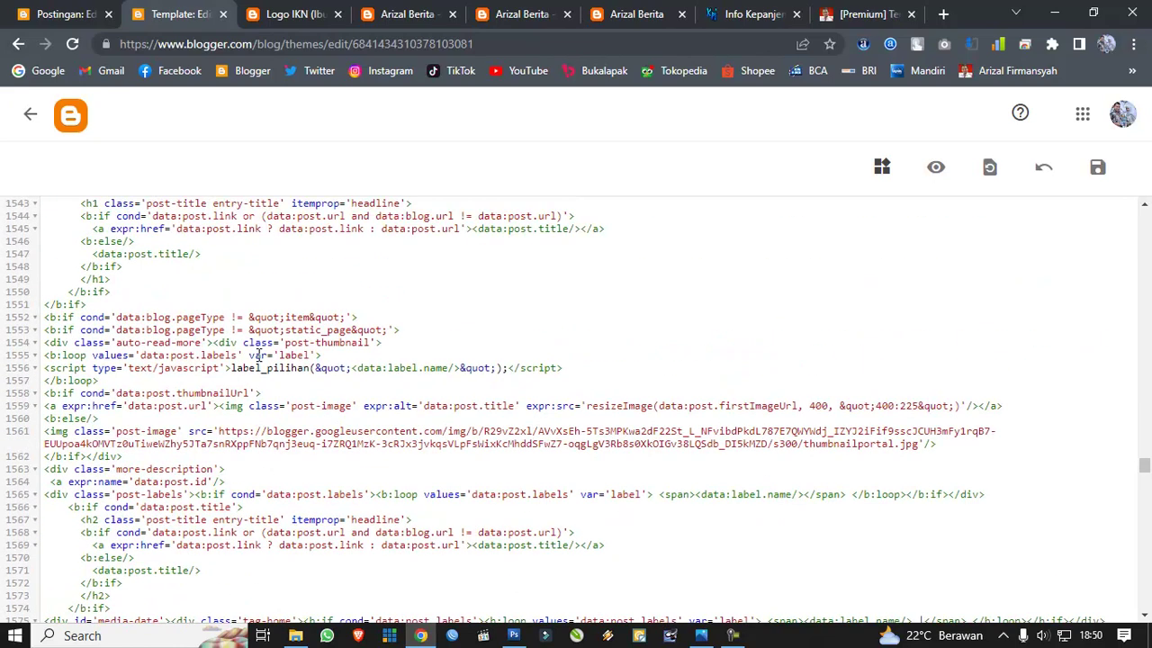
pyautogui.hotkey('ctrl', 'f')
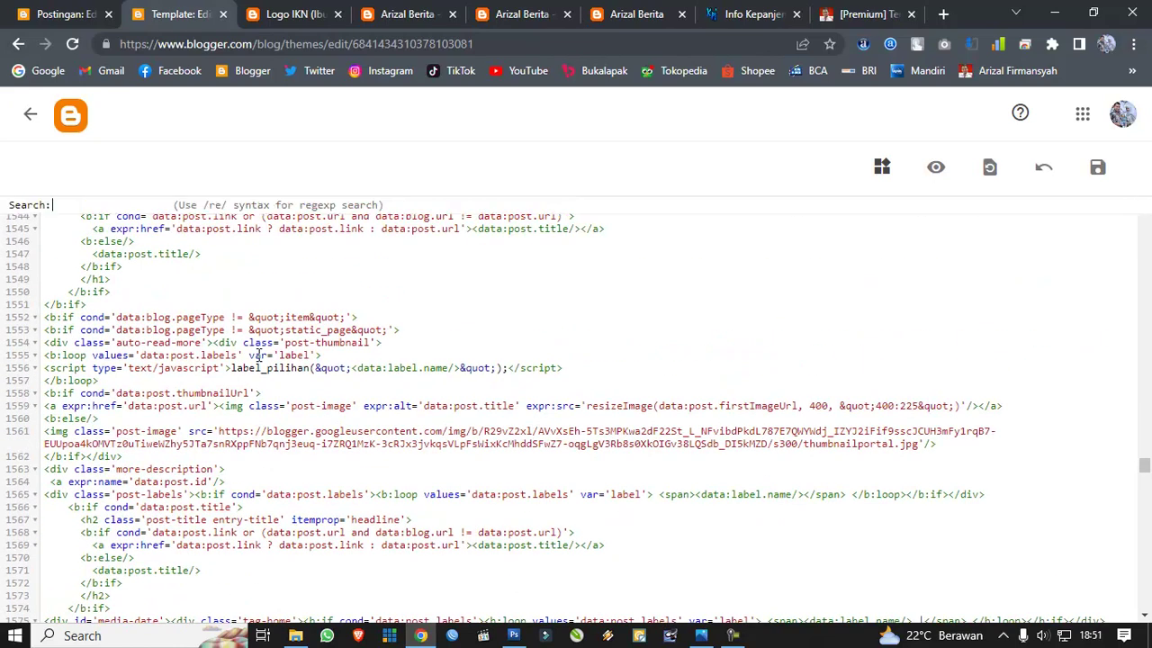
pyautogui.write('iklan')
pyautogui.press('Return')
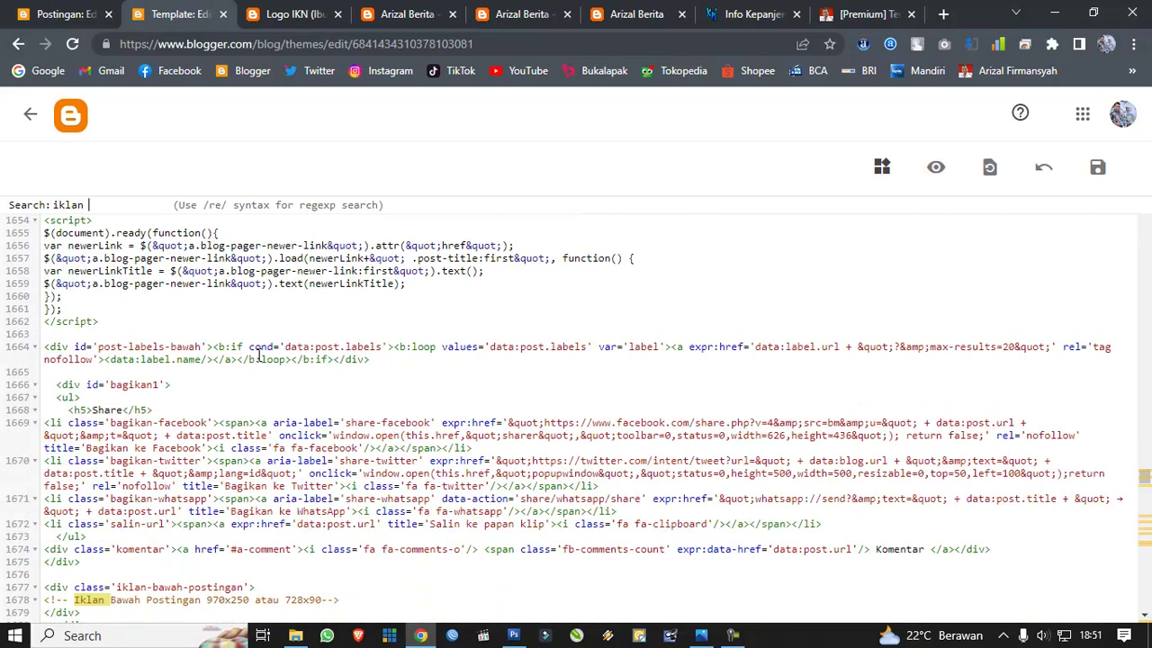
pyautogui.scroll(-3, 254, 368)
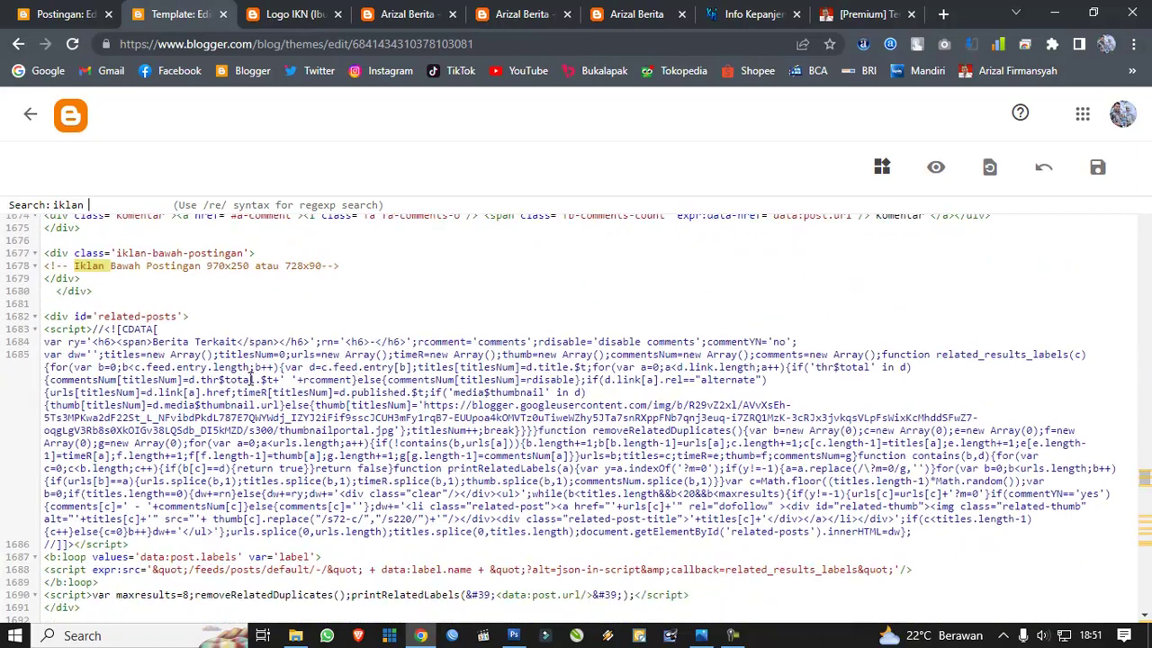
pyautogui.click(363, 266)
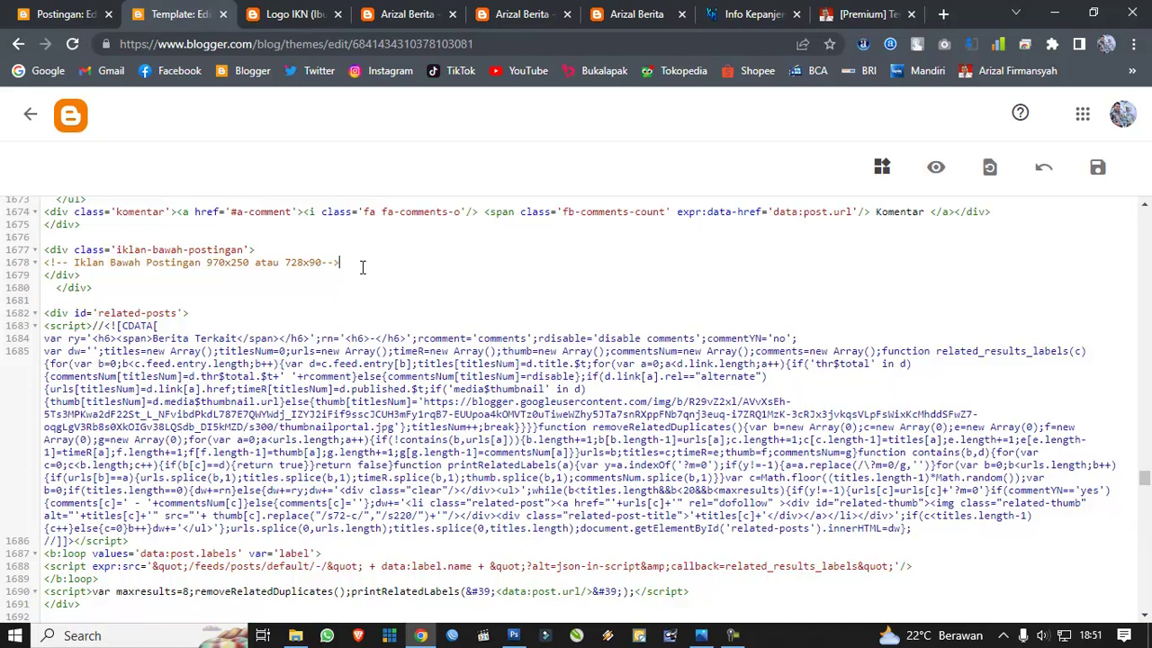
pyautogui.press('Return')
pyautogui.press('Return')
pyautogui.press('Return')
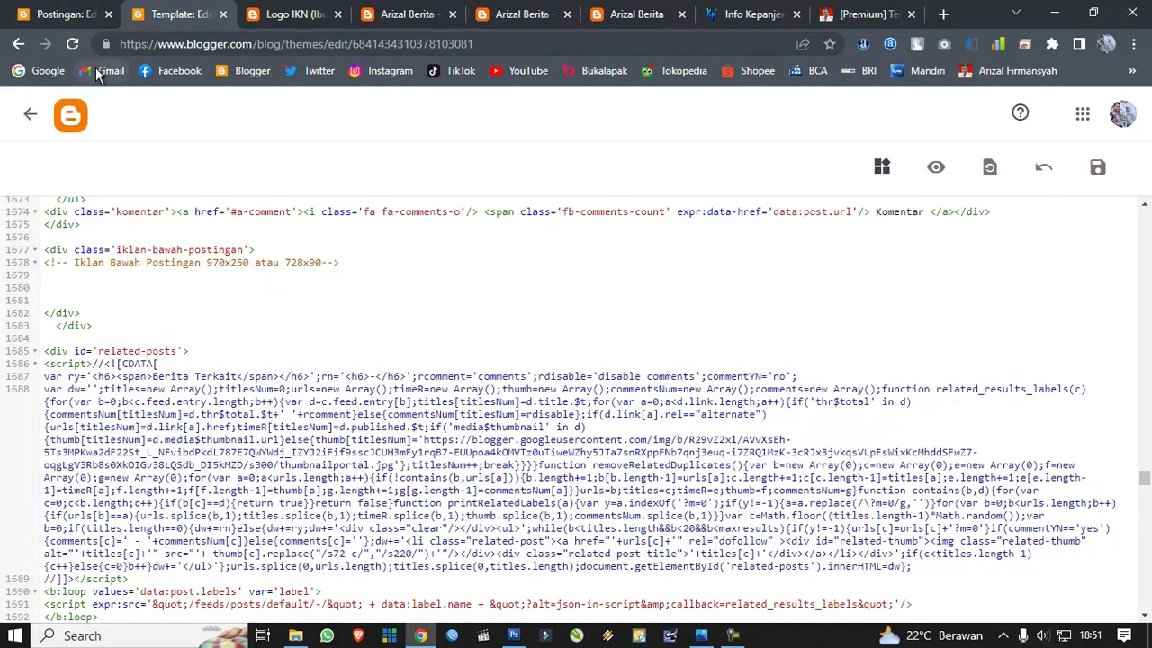
pyautogui.write('<img src=""/>')
# Step: Copy the address of the 728x90 ad-space image from the gambar tersimpan post into the src of the Iklan Bawah Postingan img tag
pyautogui.click(90, 11)
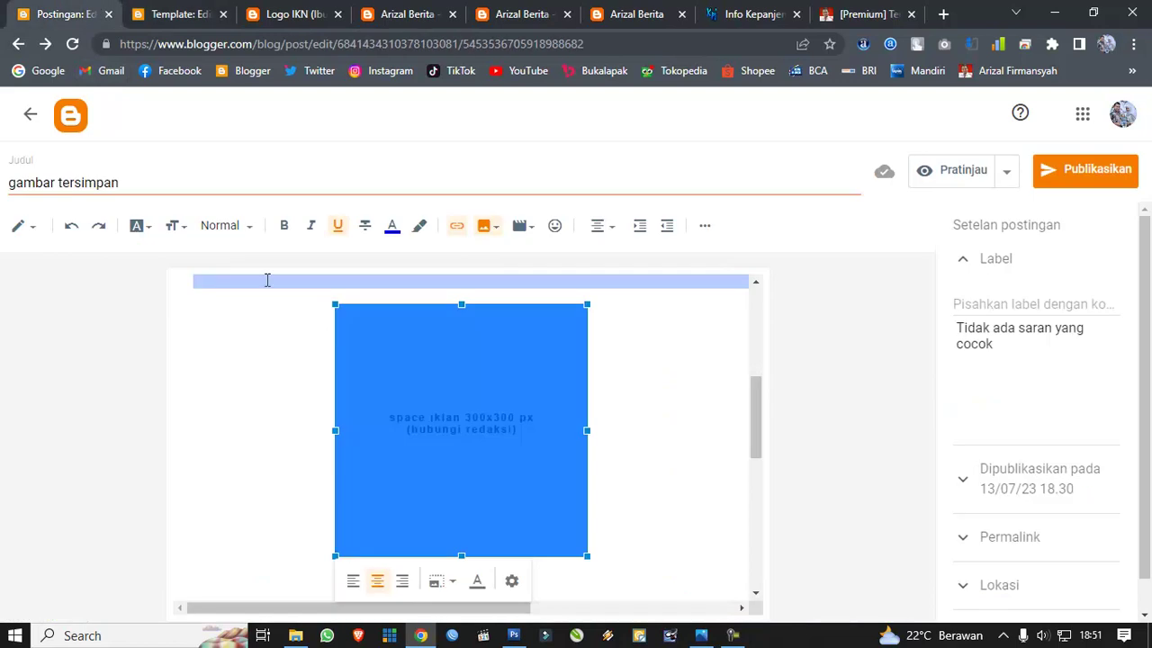
pyautogui.scroll(2, 505, 401)
pyautogui.rightClick(504, 401)
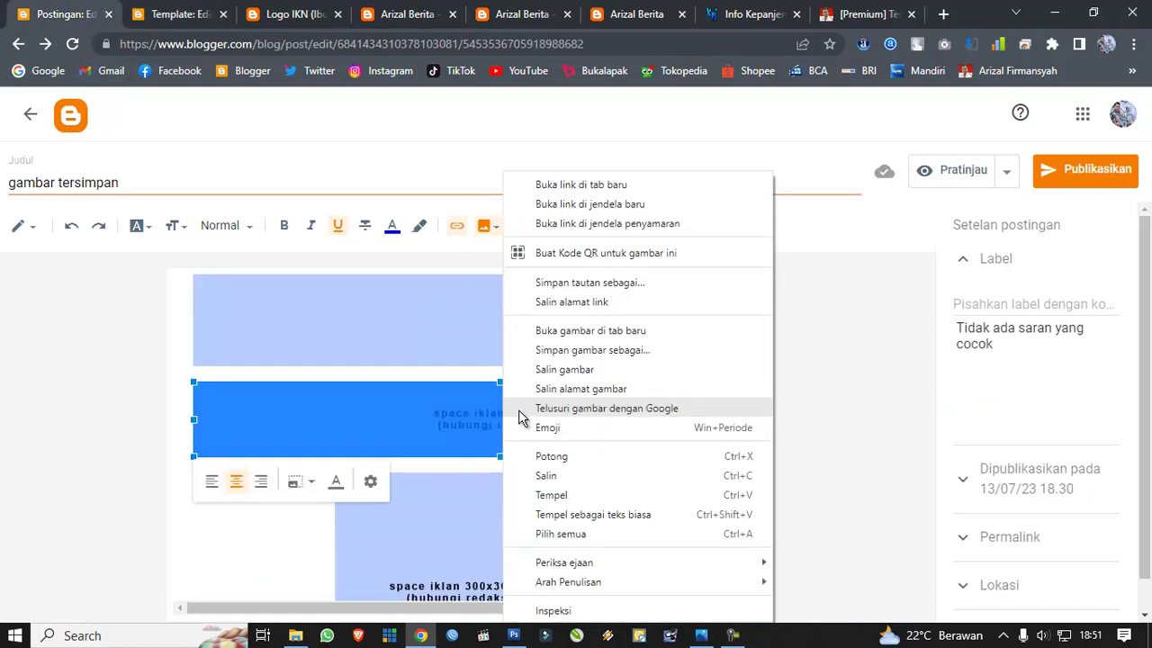
pyautogui.click(581, 389)
pyautogui.click(175, 13)
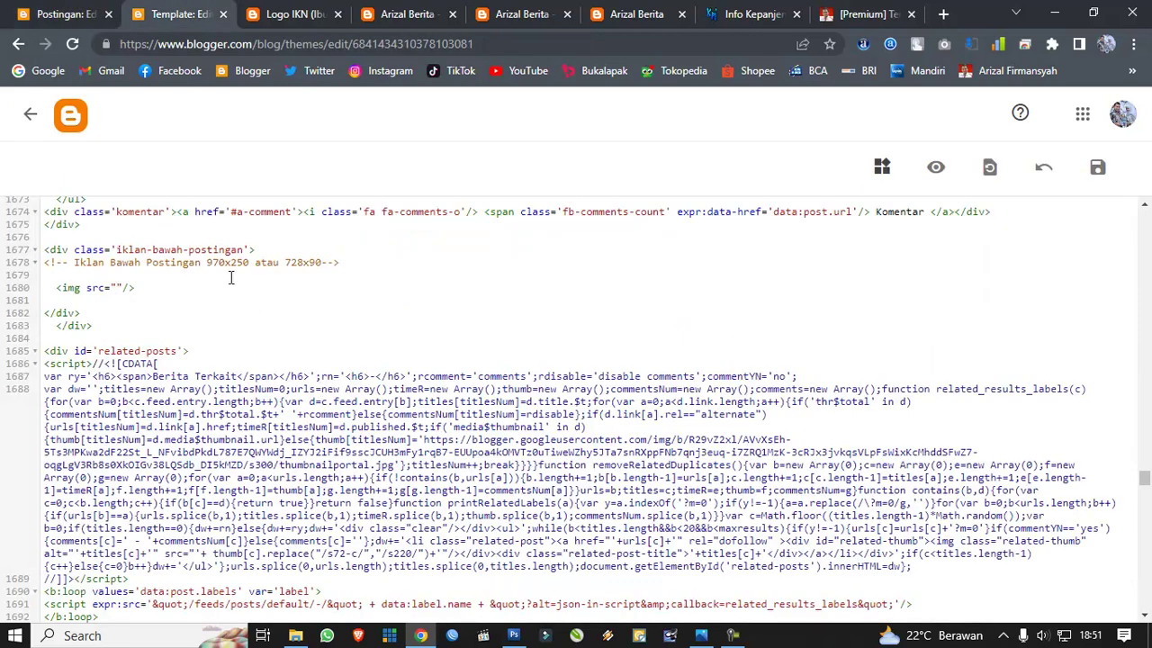
pyautogui.click(118, 286)
pyautogui.write('https://blogger.googleusercontent.com/img/b/R29vZ2xl/AVvXsEgzQYv0ieOdVYvaC-4j8UmhU5csh-5FecMrcbTI3cI3shu3G-nOEWy-1Vdc9jeSunkN6Y2fS2fHN1Peo2GOILEPeWgi0I91otoI-HWmtpeA_QzhGvvbUez2XqMWqs_FAvnkAfMs305igJlqqQR9TbA02nFDD3saRhU1jm4FhCsDpCkzkw2G11k9ccXKnA/s16000/space%20iklan%20728x90%20copy.jpg')
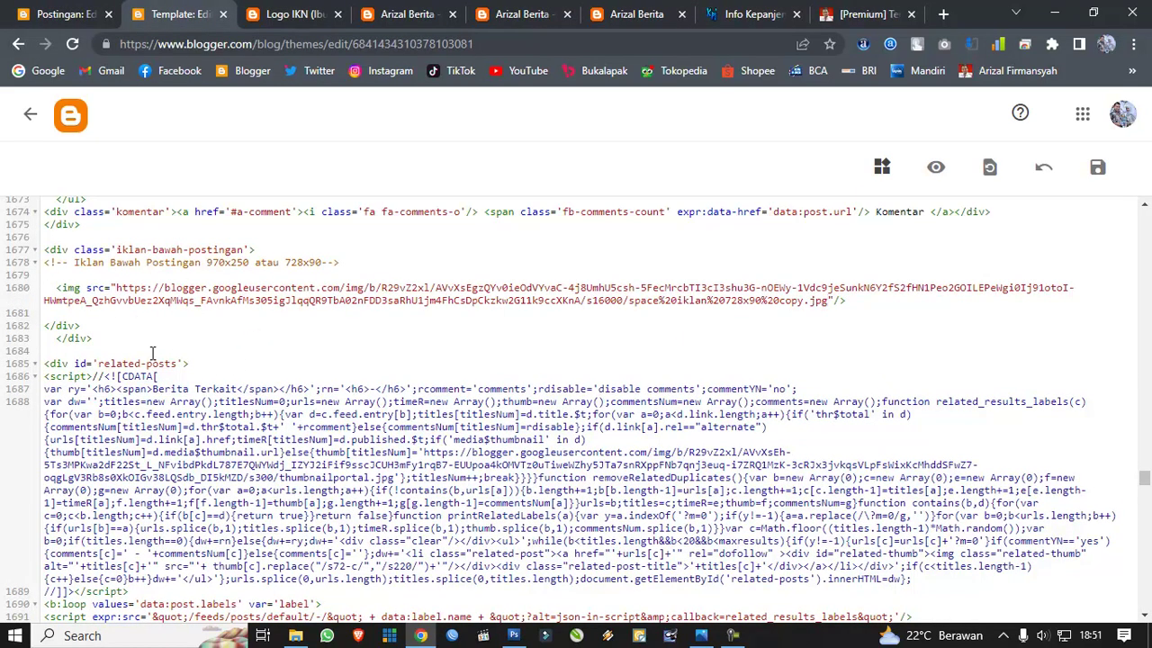
pyautogui.click(133, 277)
# Step: Search the theme HTML for "iklan" and go through the matches to the 120x600 blocks for both sides of the screen
pyautogui.hotkey('ctrl', 'f')
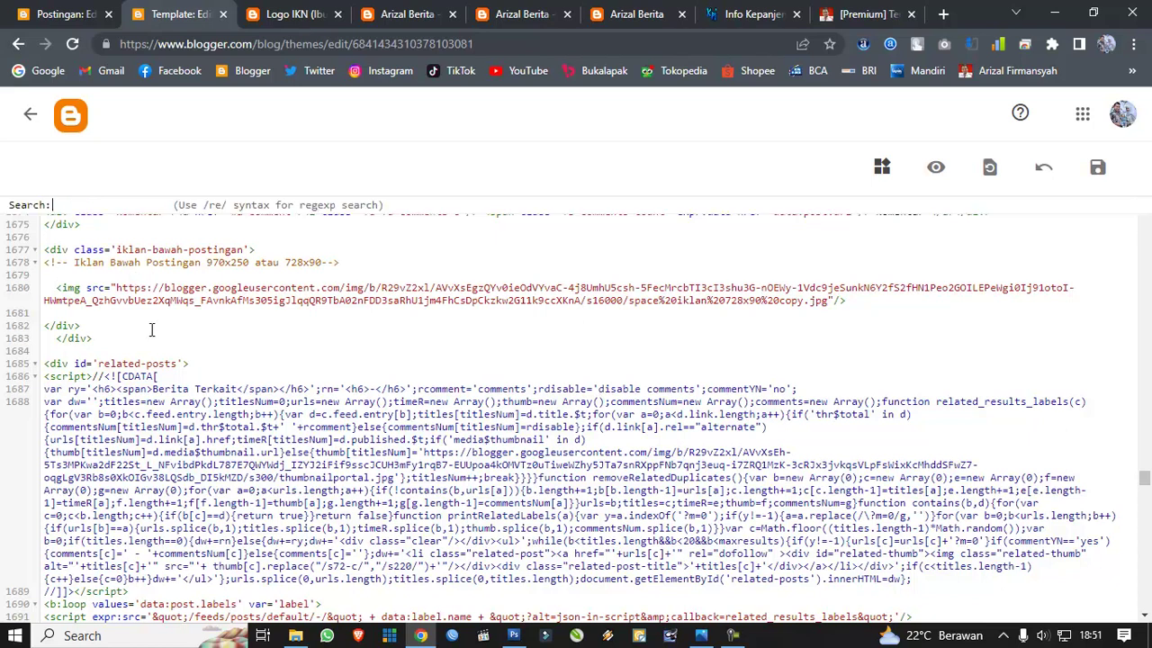
pyautogui.write('iklan')
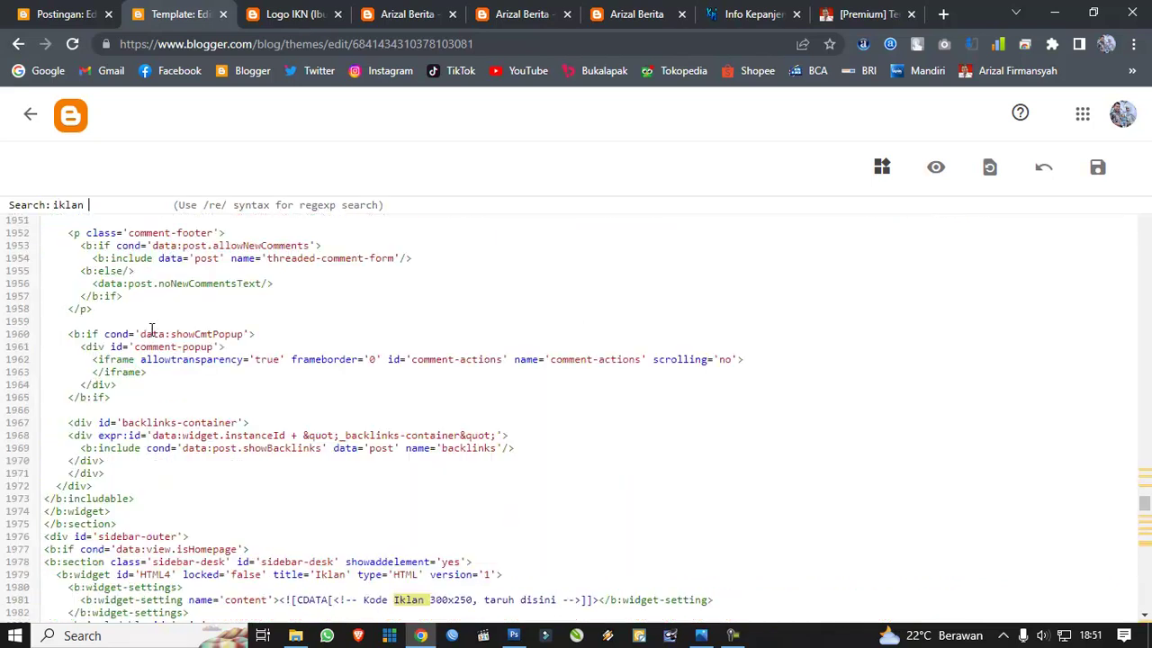
pyautogui.scroll(-2, 156, 368)
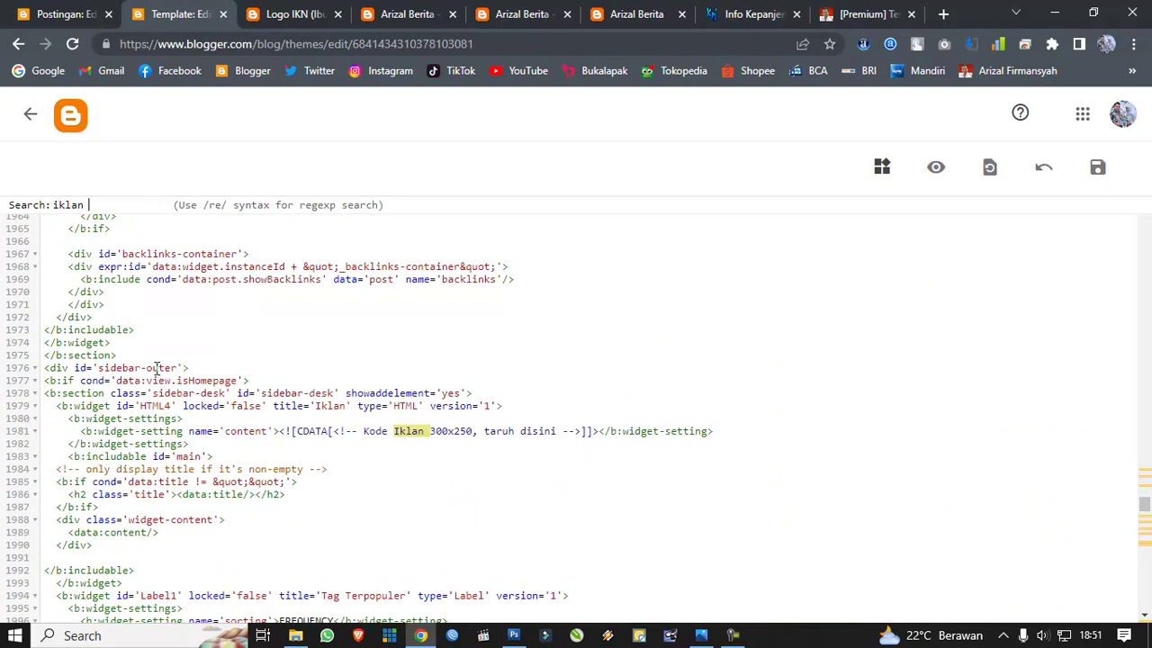
pyautogui.press('Return')
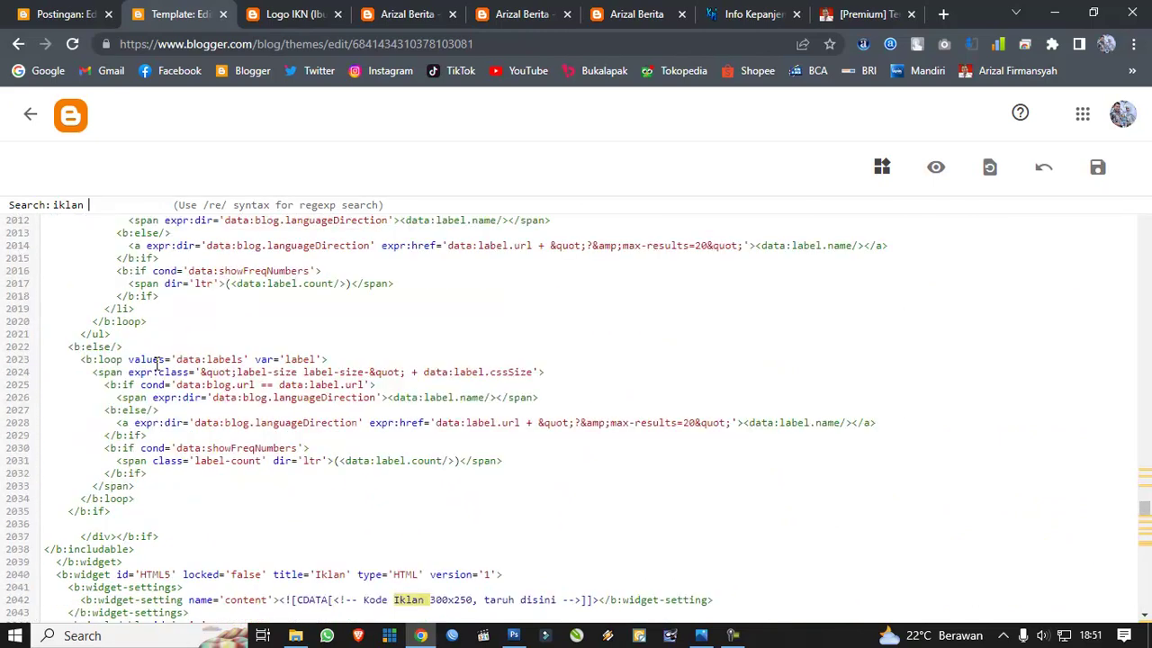
pyautogui.press('Return')
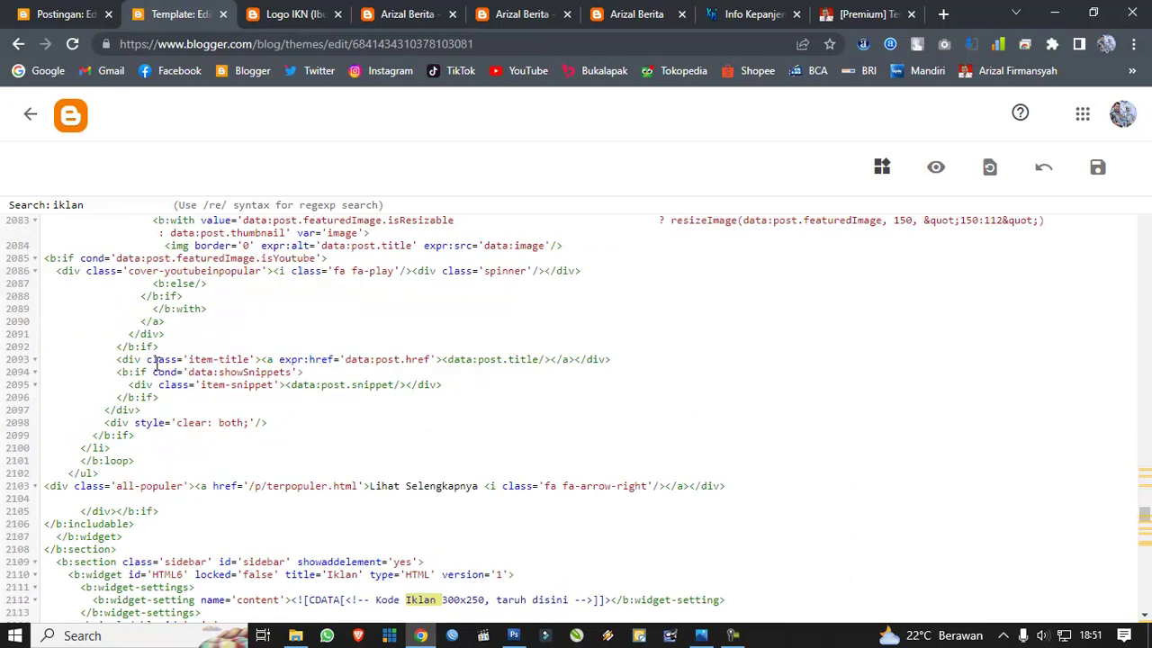
pyautogui.press('Return')
pyautogui.press('Return')
pyautogui.press('Return')
pyautogui.press('Return')
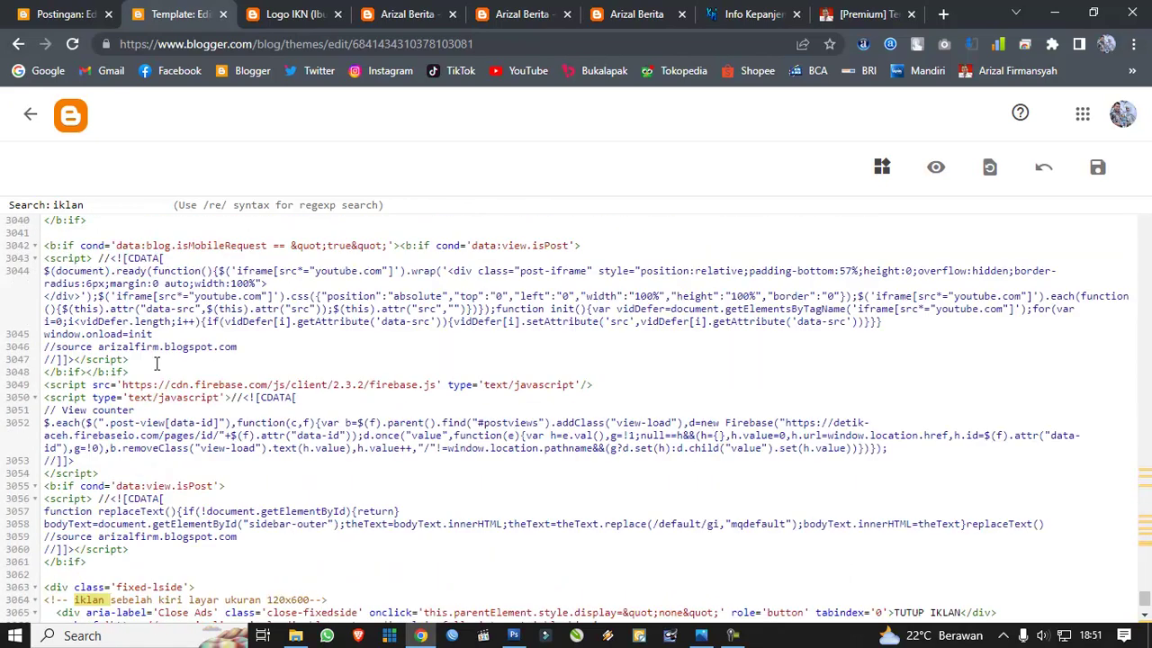
pyautogui.press('Return')
pyautogui.scroll(-2, 155, 363)
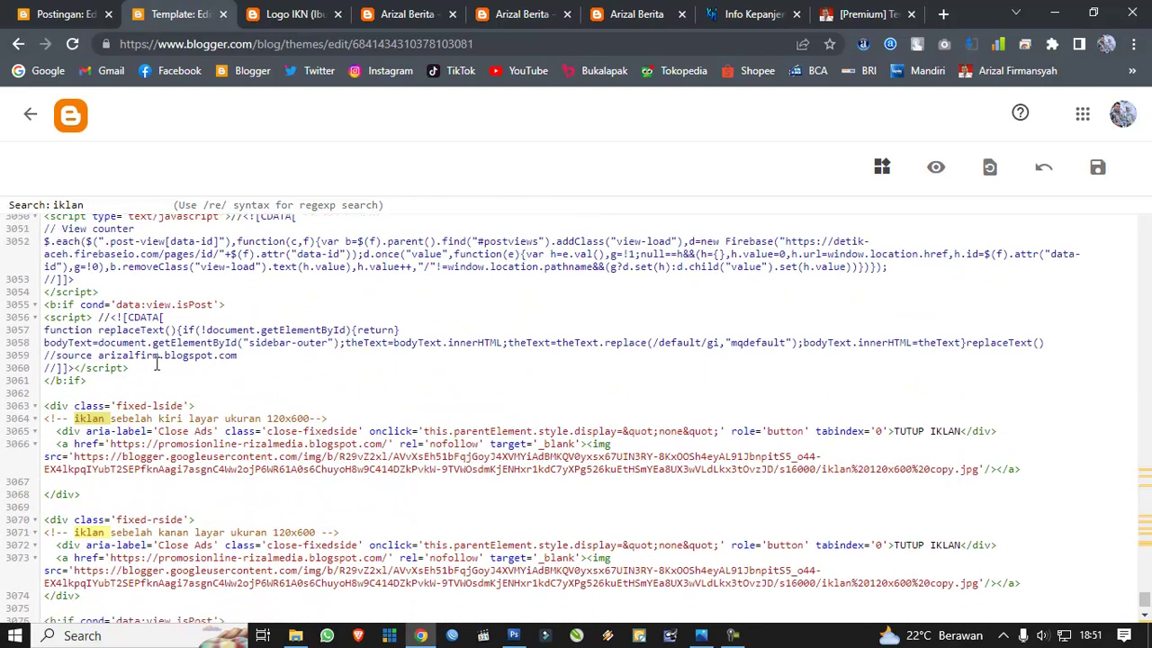
# Step: Replace the image URLs in the fixed-lside and fixed-rside 120x600 ad blocks with the address of the stored 120x600 ad-space image
pyautogui.click(56, 15)
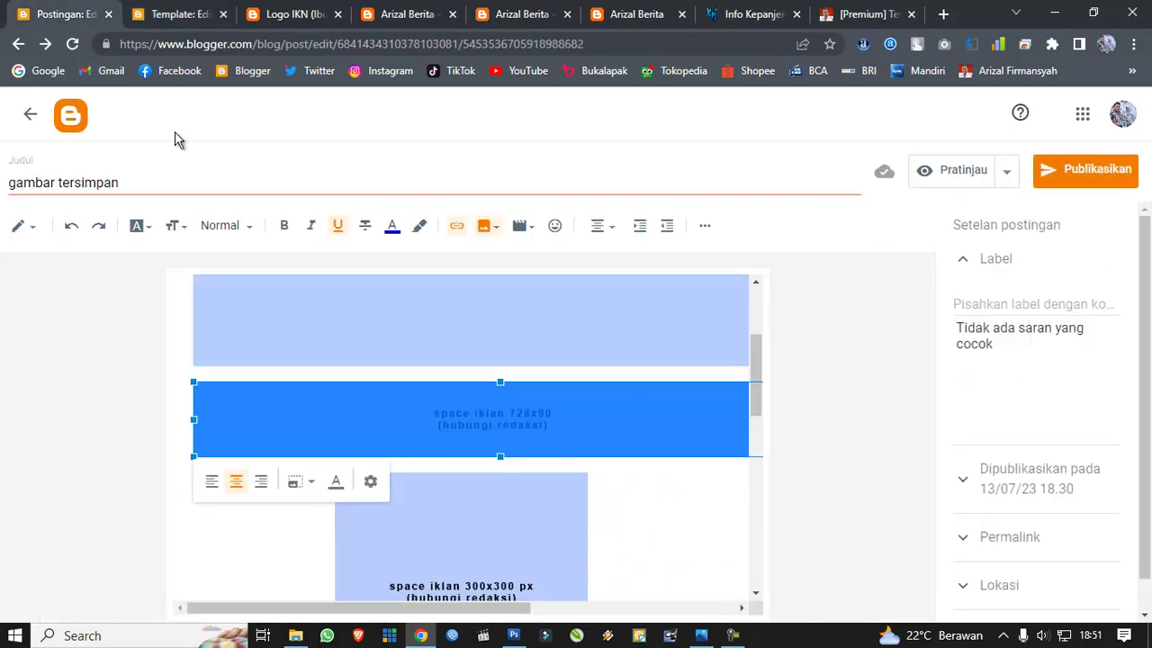
pyautogui.scroll(-3, 459, 378)
pyautogui.rightClick(465, 401)
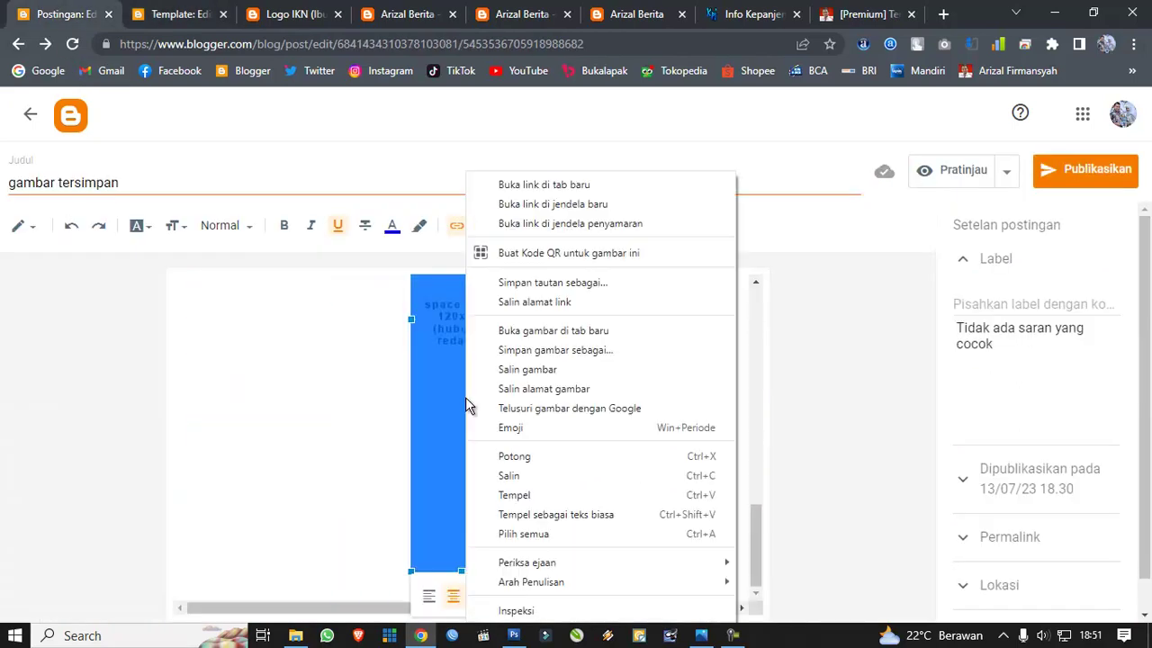
pyautogui.click(543, 389)
pyautogui.click(172, 14)
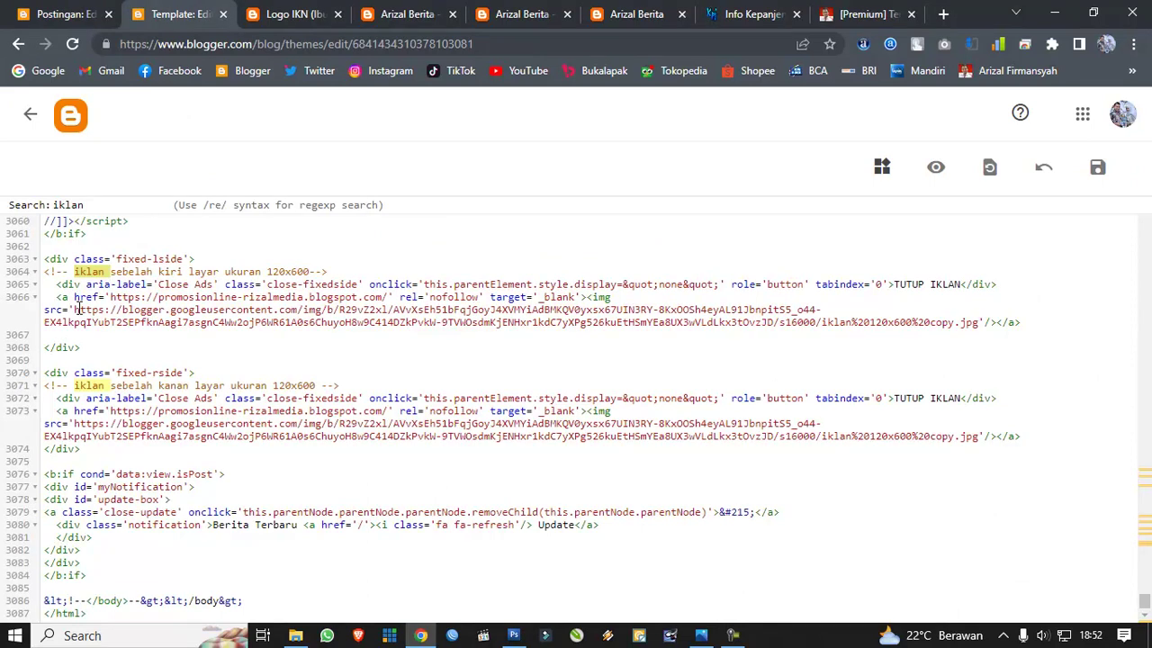
pyautogui.moveTo(77, 309); pyautogui.dragTo(978, 324)
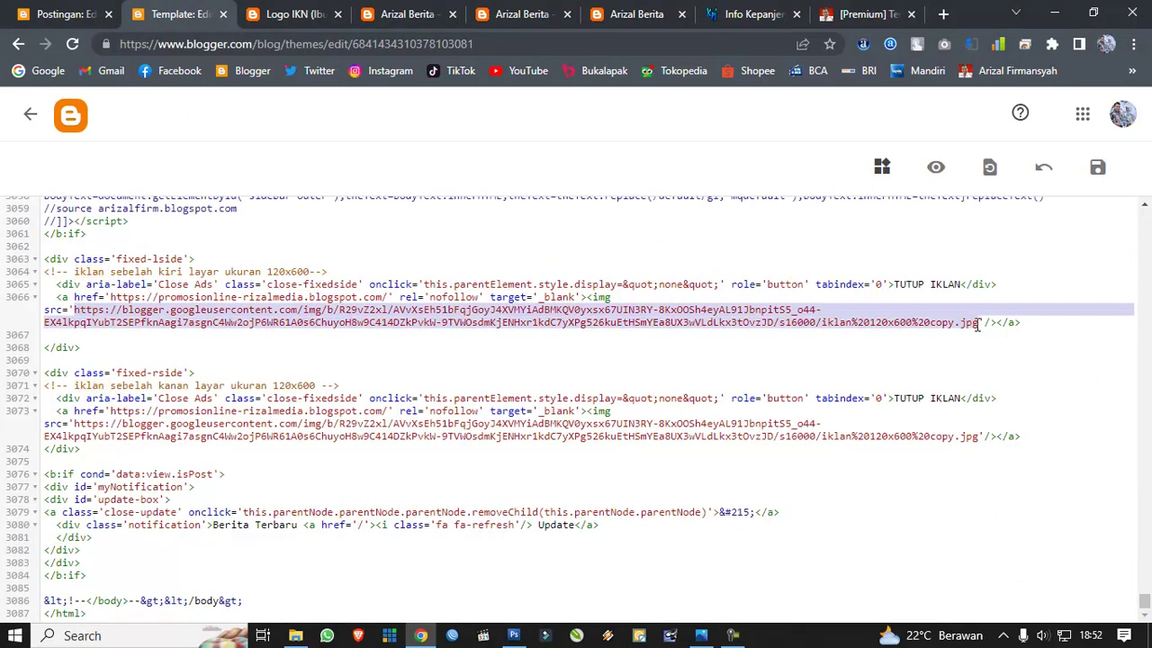
pyautogui.hotkey('ctrl', 'v')
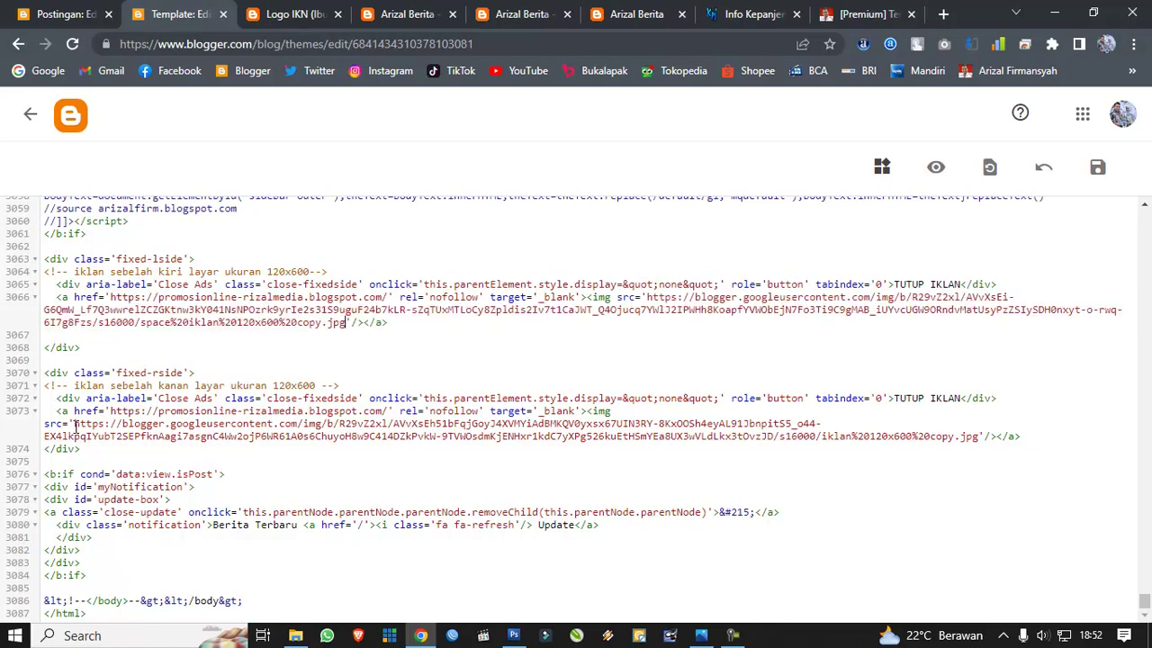
pyautogui.moveTo(76, 428); pyautogui.dragTo(978, 438)
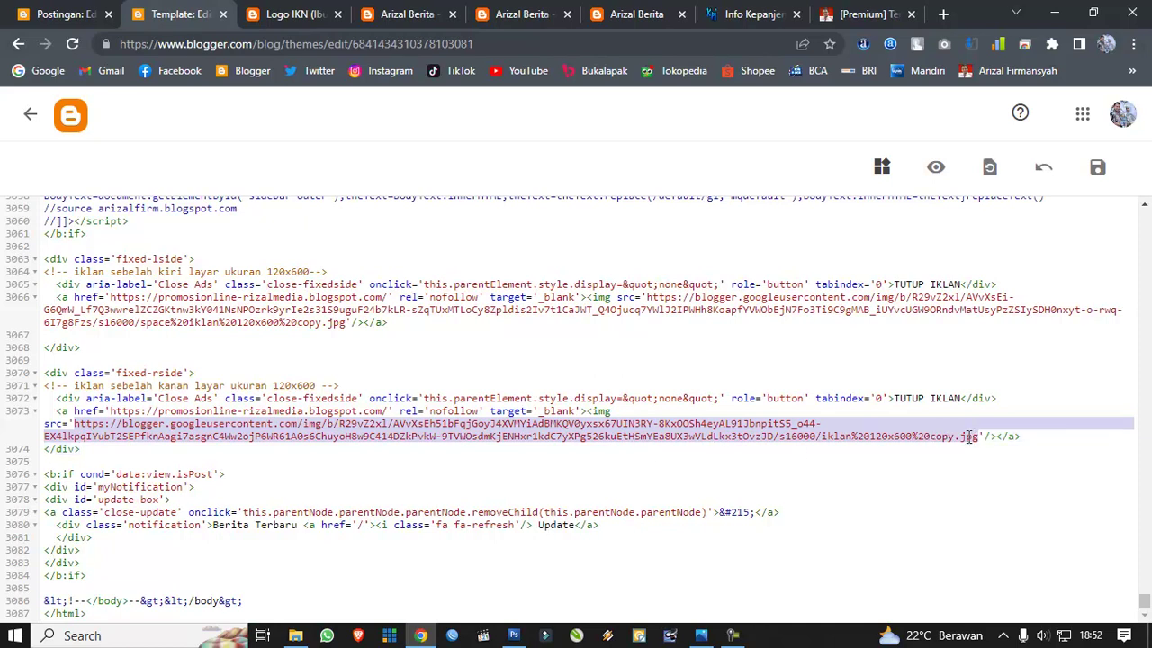
pyautogui.hotkey('ctrl', 'v')
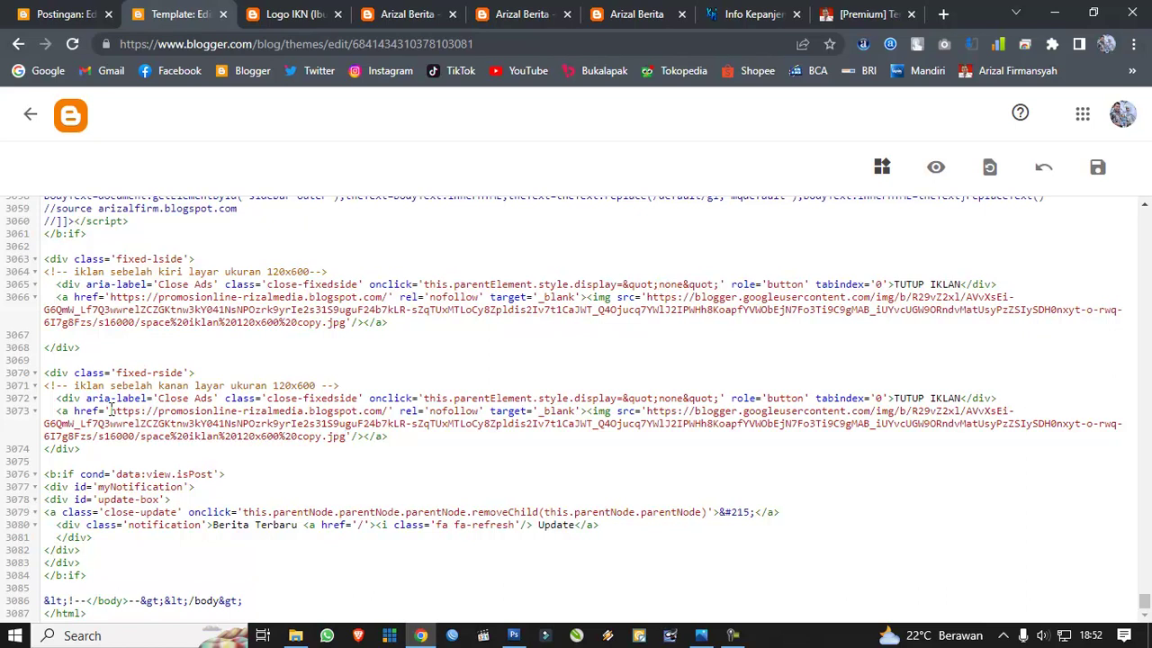
# Step: Set the link href of both screen-side 120x600 ads to # and save the theme
pyautogui.moveTo(109, 410); pyautogui.dragTo(388, 411)
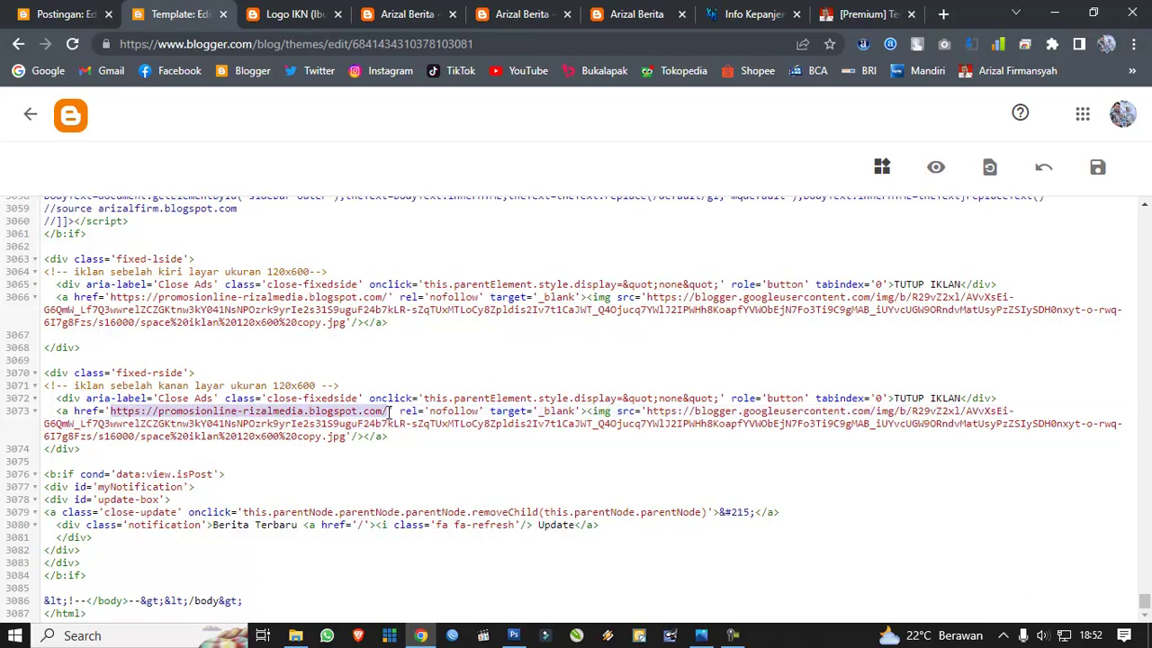
pyautogui.write('#')
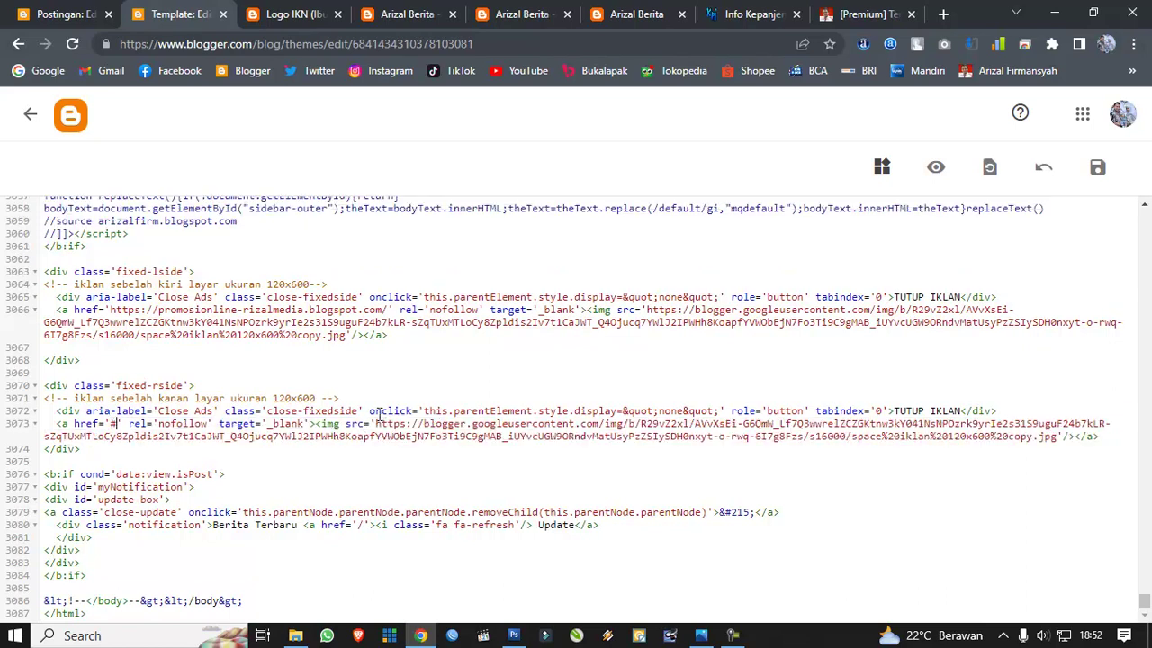
pyautogui.moveTo(109, 309); pyautogui.dragTo(389, 315)
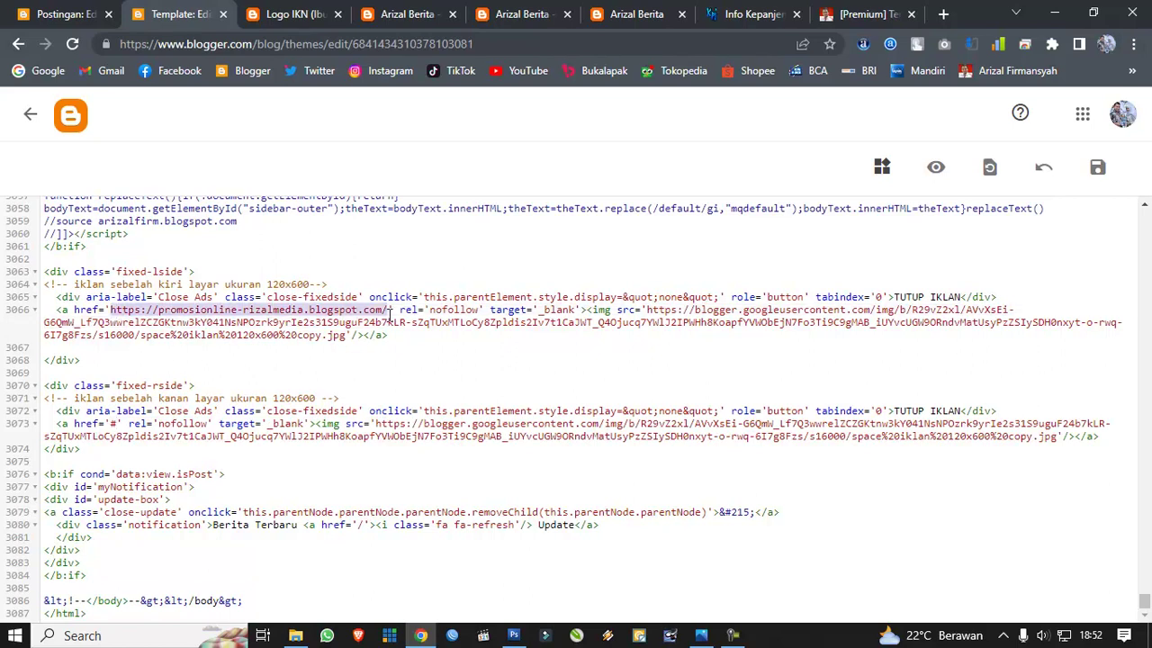
pyautogui.write('#')
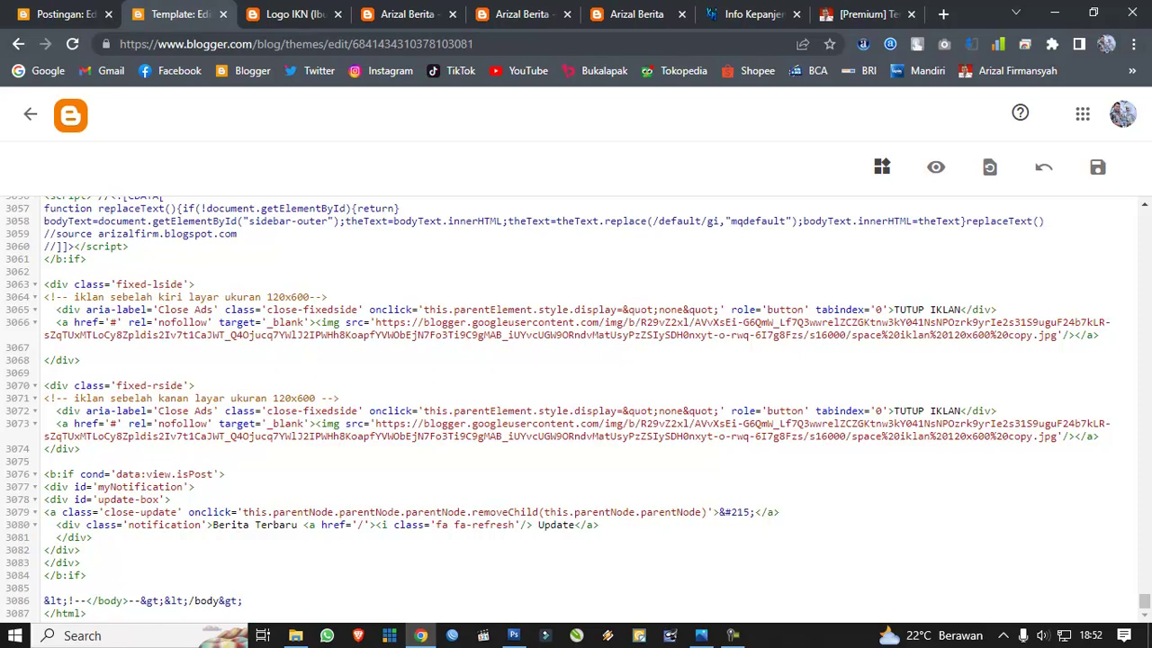
pyautogui.click(1097, 168)
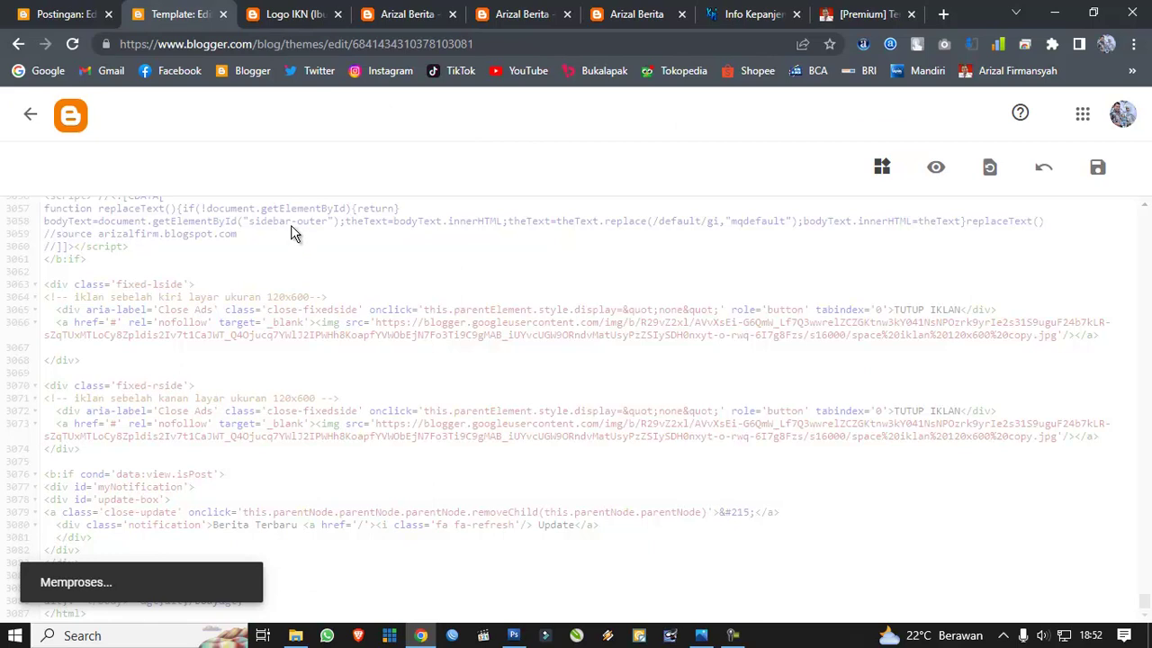
# Step: Load the live blog's home page and examine the ad spaces beside the content and in the sidebar
pyautogui.click(286, 13)
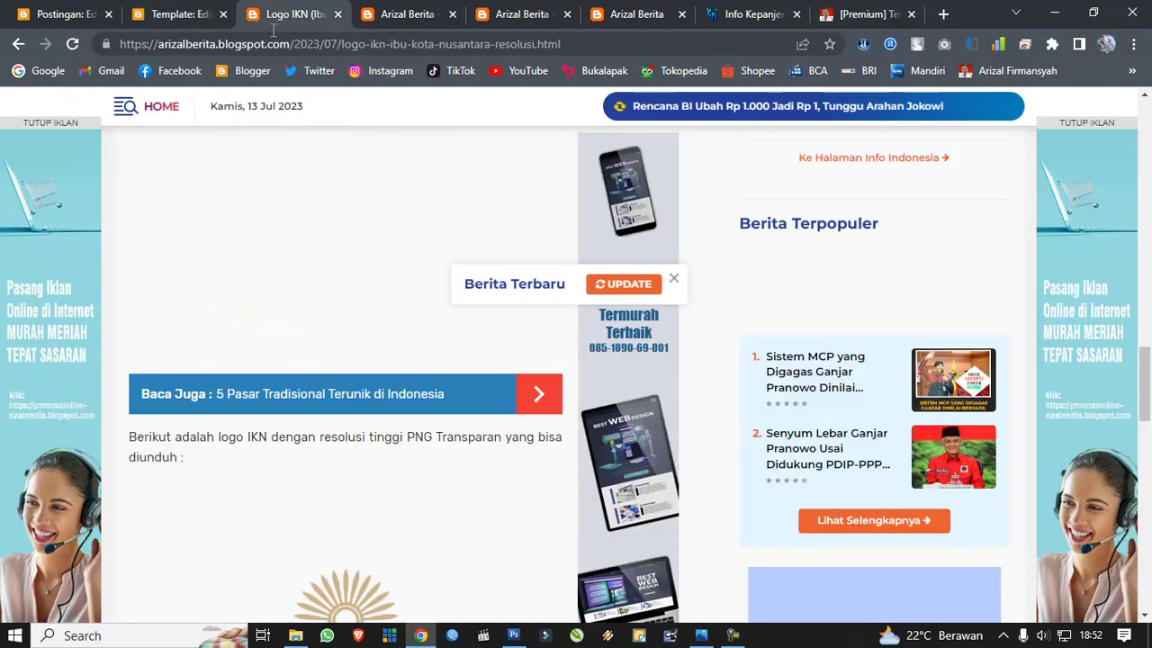
pyautogui.click(163, 113)
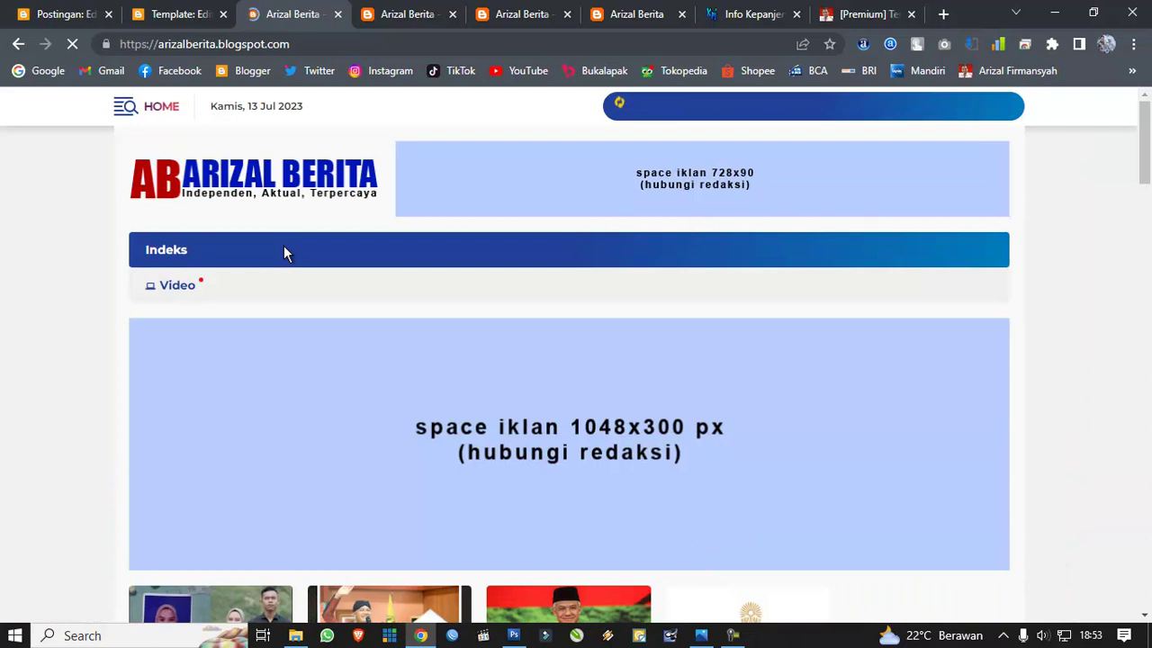
pyautogui.scroll(-13, 284, 251)
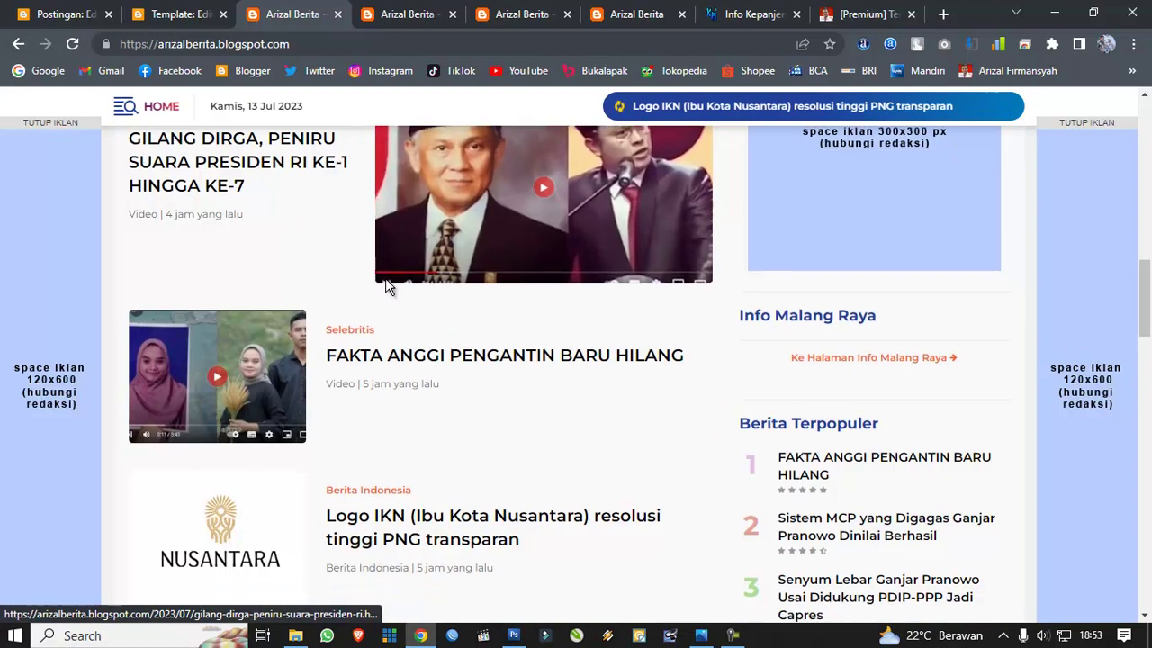
pyautogui.scroll(-7, 385, 281)
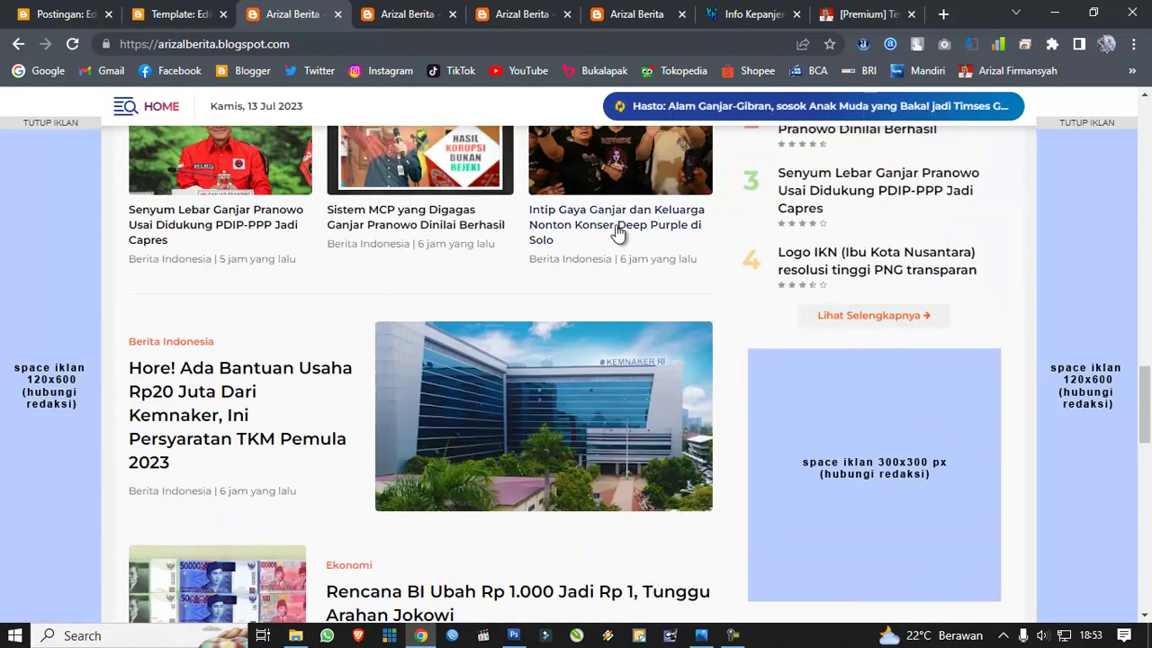
# Step: Open the Deep Purple concert article on the live blog and examine its ad spaces down to the footer
pyautogui.click(617, 232)
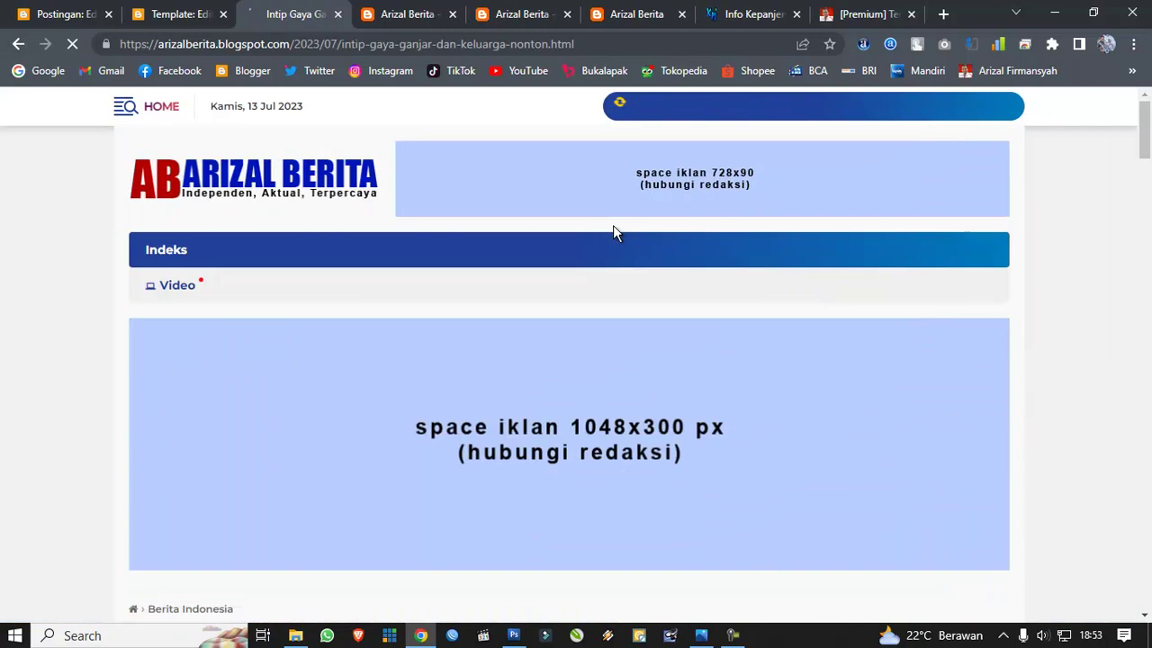
pyautogui.scroll(-1, 591, 255)
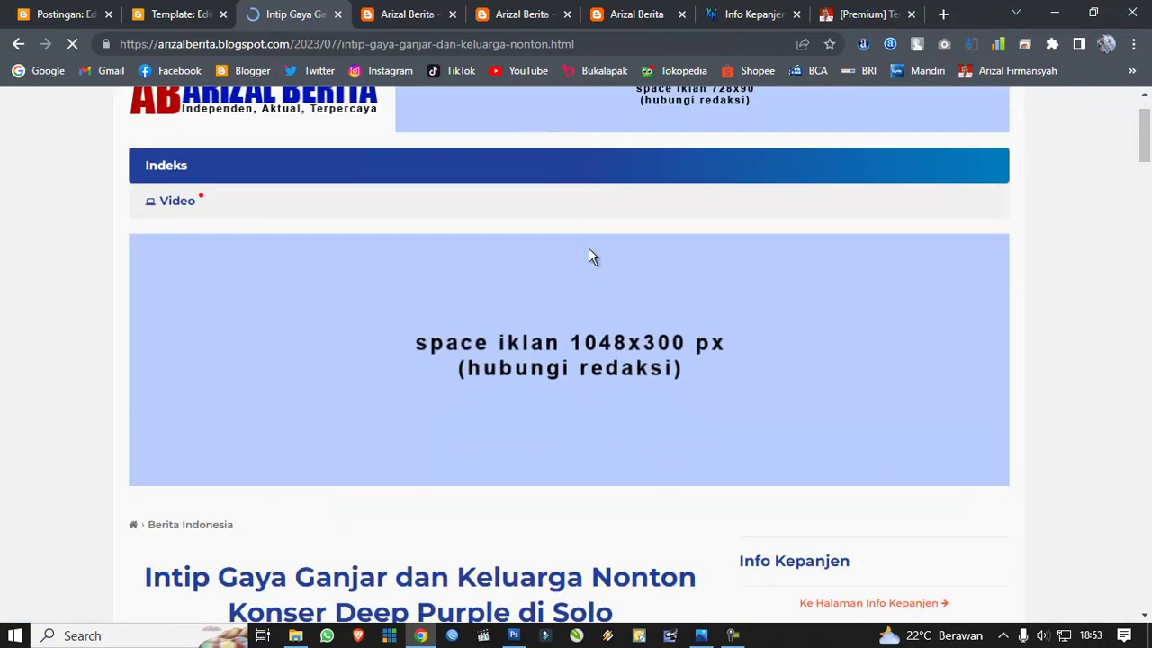
pyautogui.scroll(-10, 589, 251)
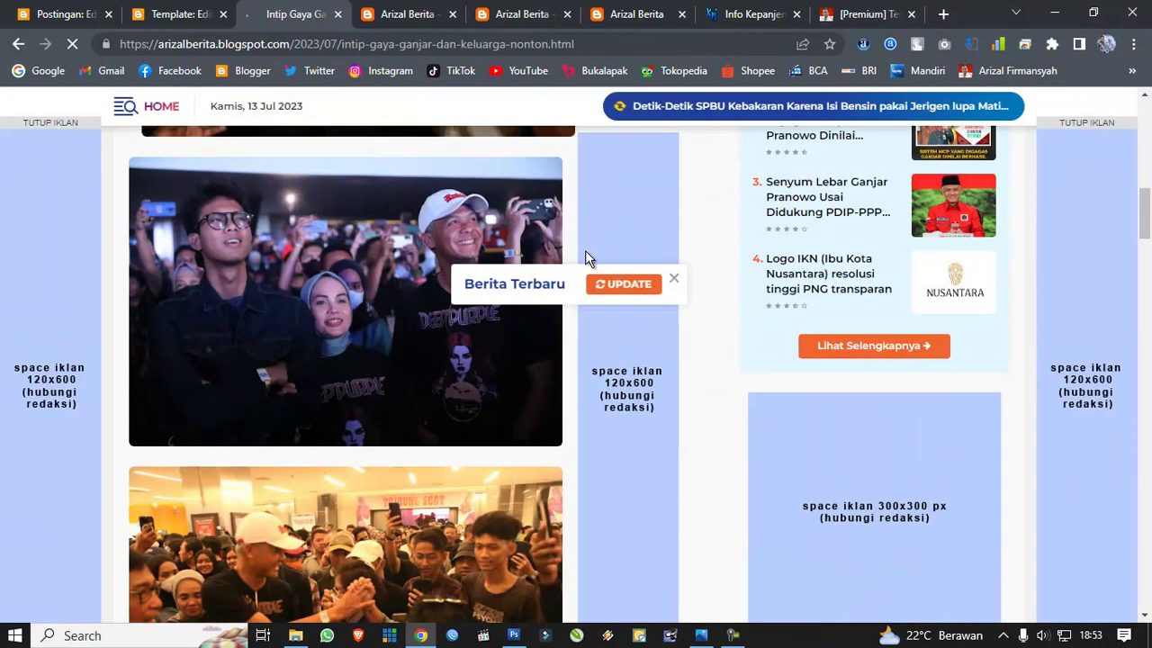
pyautogui.scroll(-15, 585, 252)
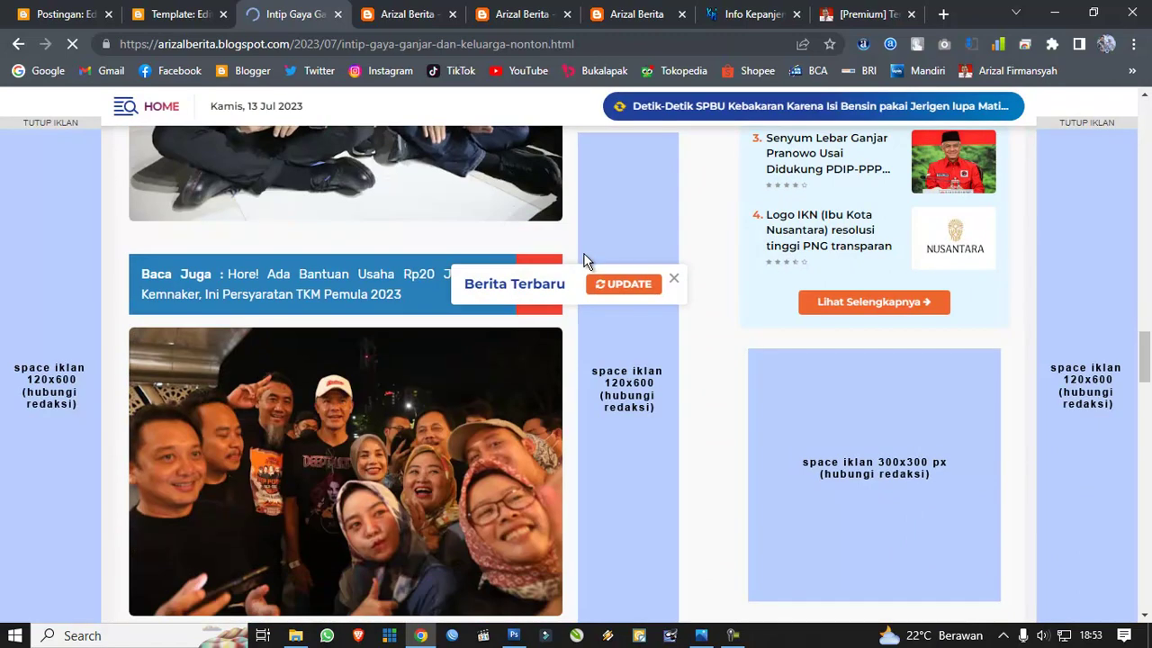
pyautogui.scroll(-10, 584, 260)
pyautogui.scroll(2, 582, 260)
pyautogui.scroll(-15, 582, 260)
pyautogui.scroll(4, 581, 256)
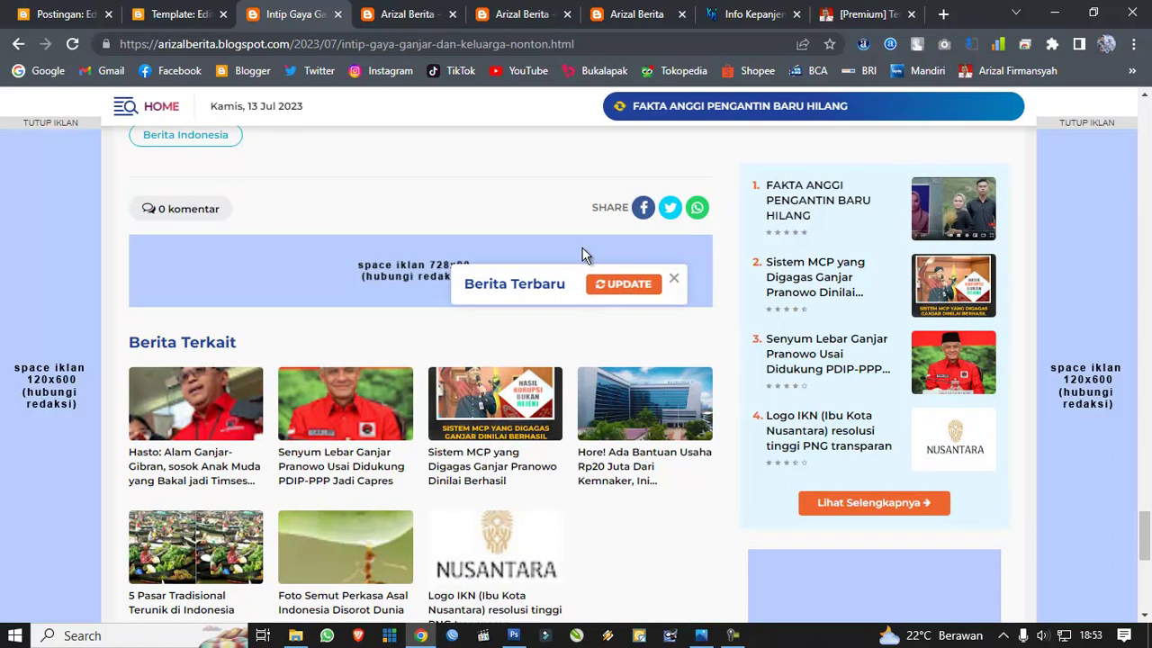
pyautogui.scroll(4, 586, 242)
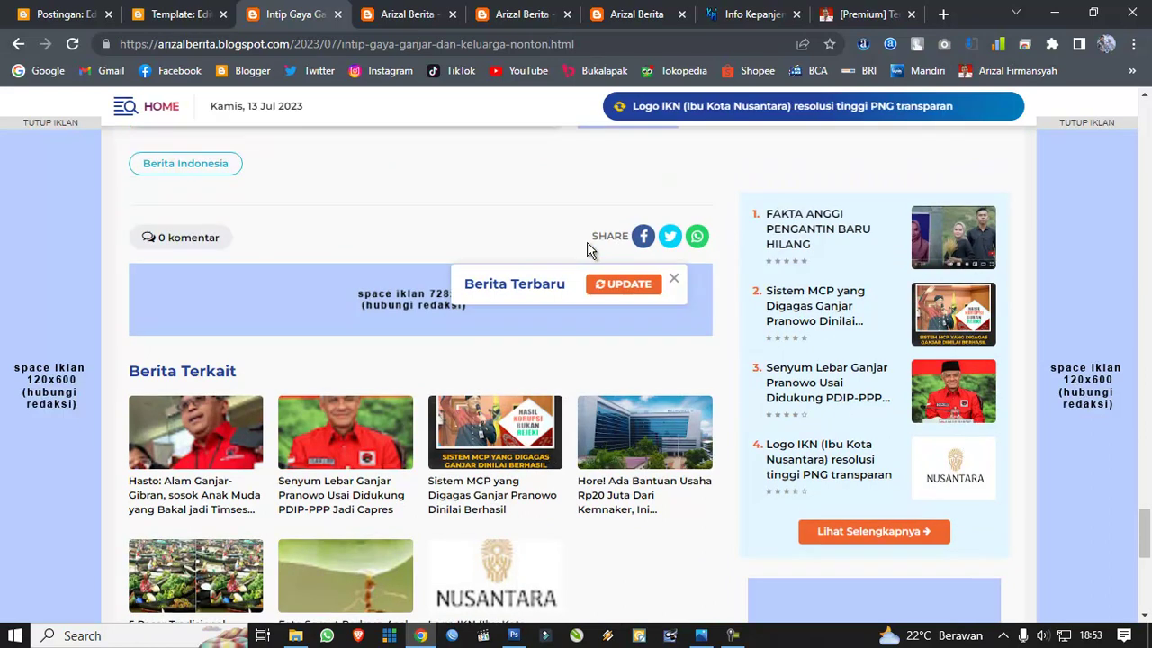
pyautogui.scroll(-3, 586, 248)
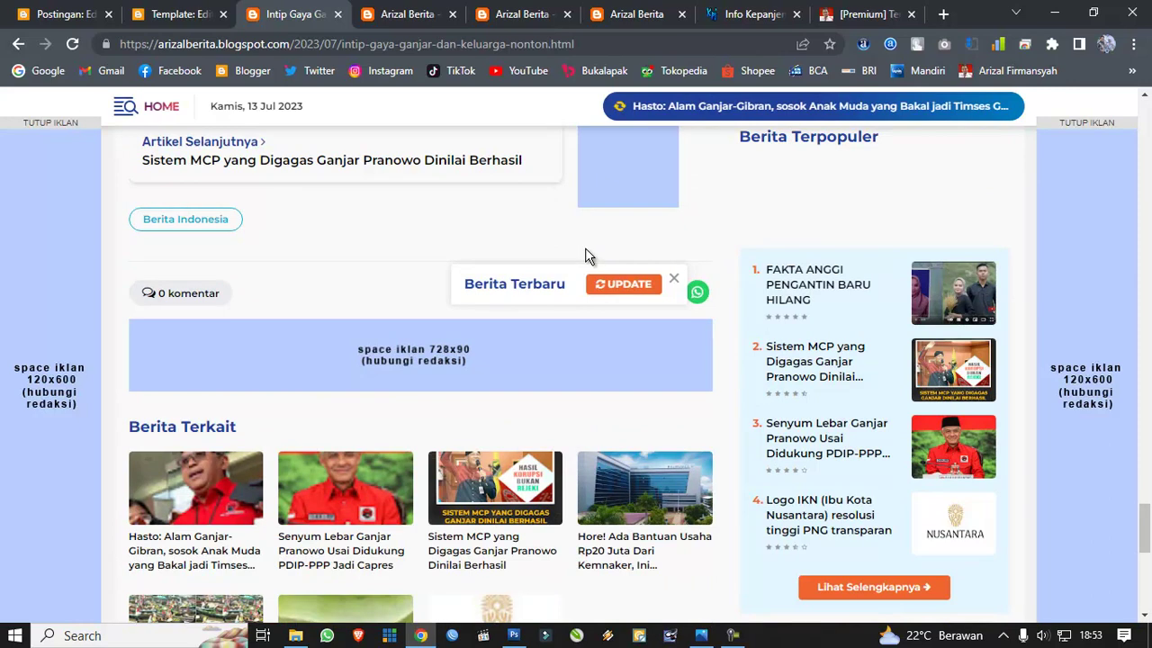
pyautogui.scroll(-7, 585, 249)
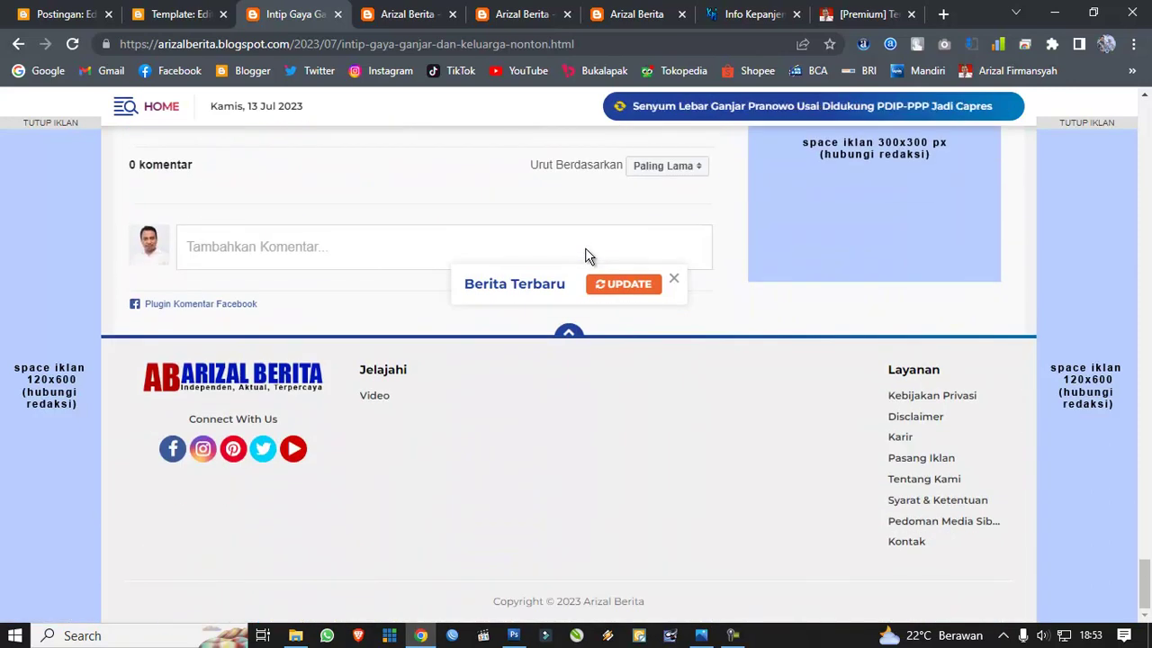
pyautogui.scroll(3, 586, 249)
pyautogui.scroll(-3, 587, 248)
# Step: Review the article's ad spaces back up to its title, test the link of a screen-side 120x600 ad and close the page it opens
pyautogui.scroll(10, 586, 247)
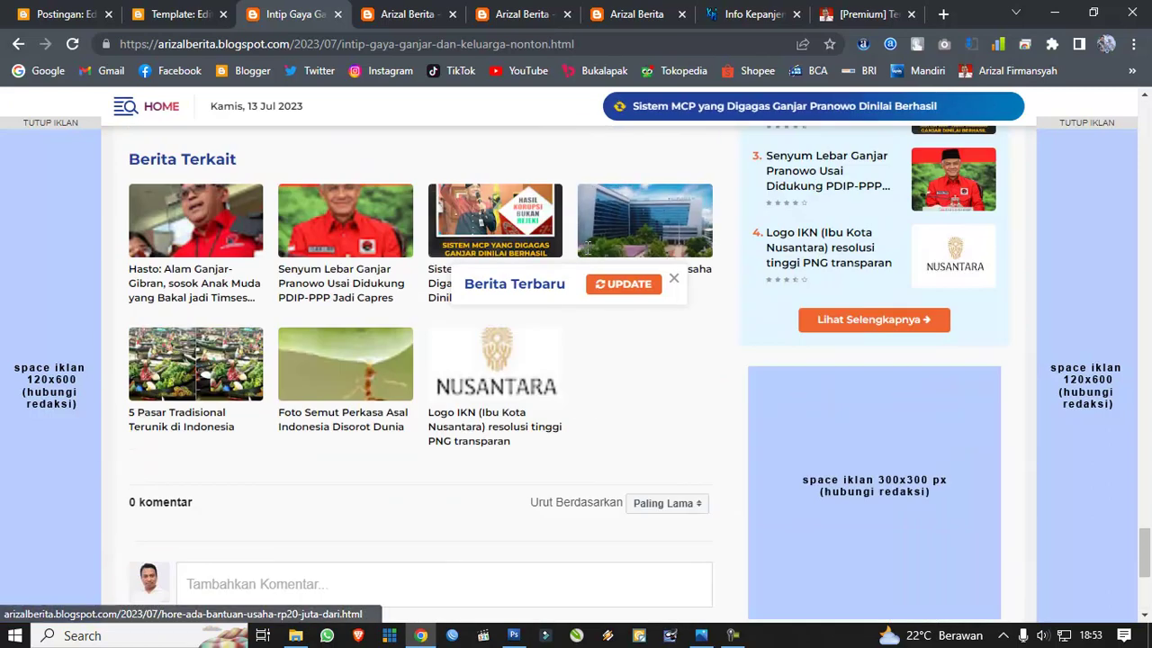
pyautogui.scroll(8, 588, 243)
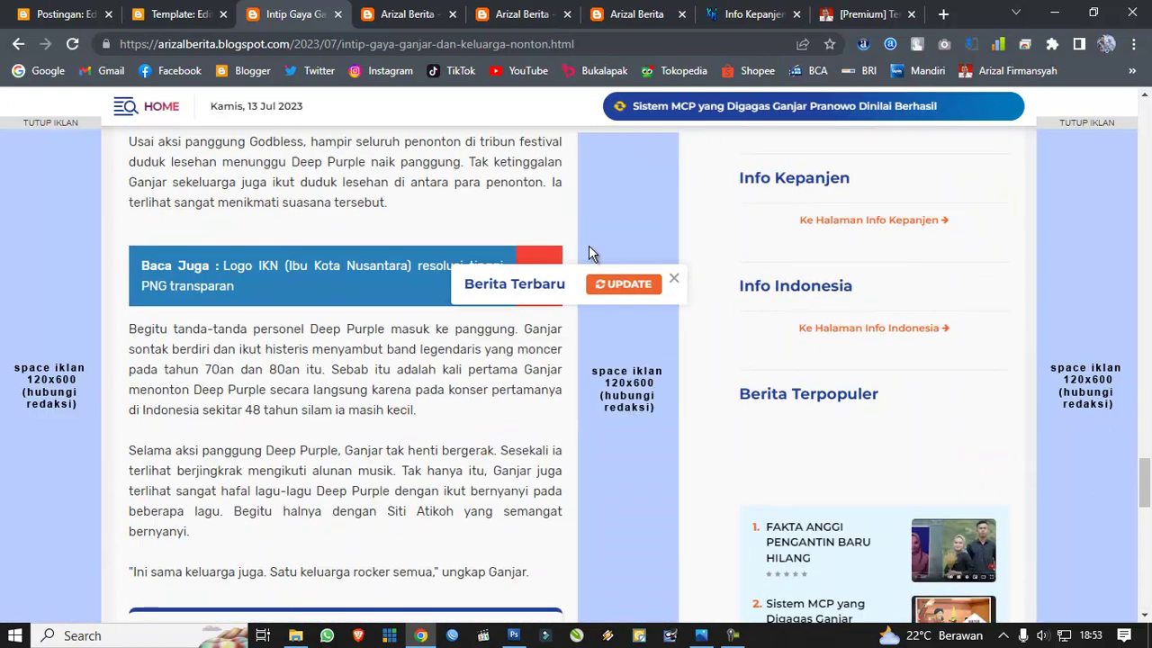
pyautogui.scroll(10, 584, 242)
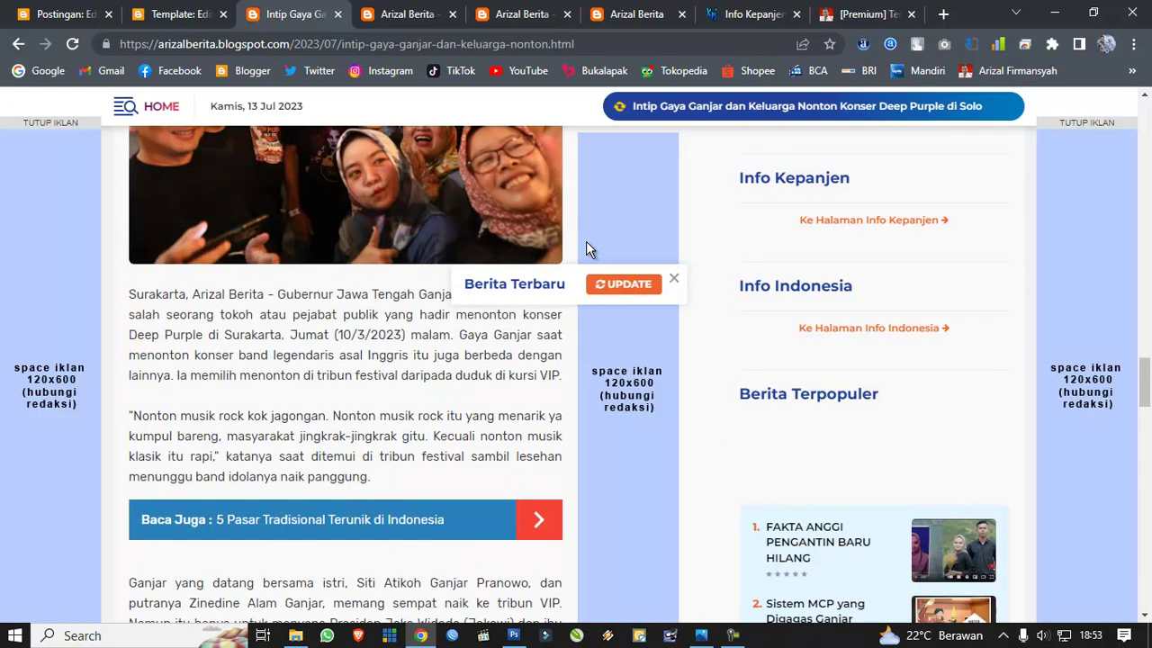
pyautogui.scroll(10, 579, 238)
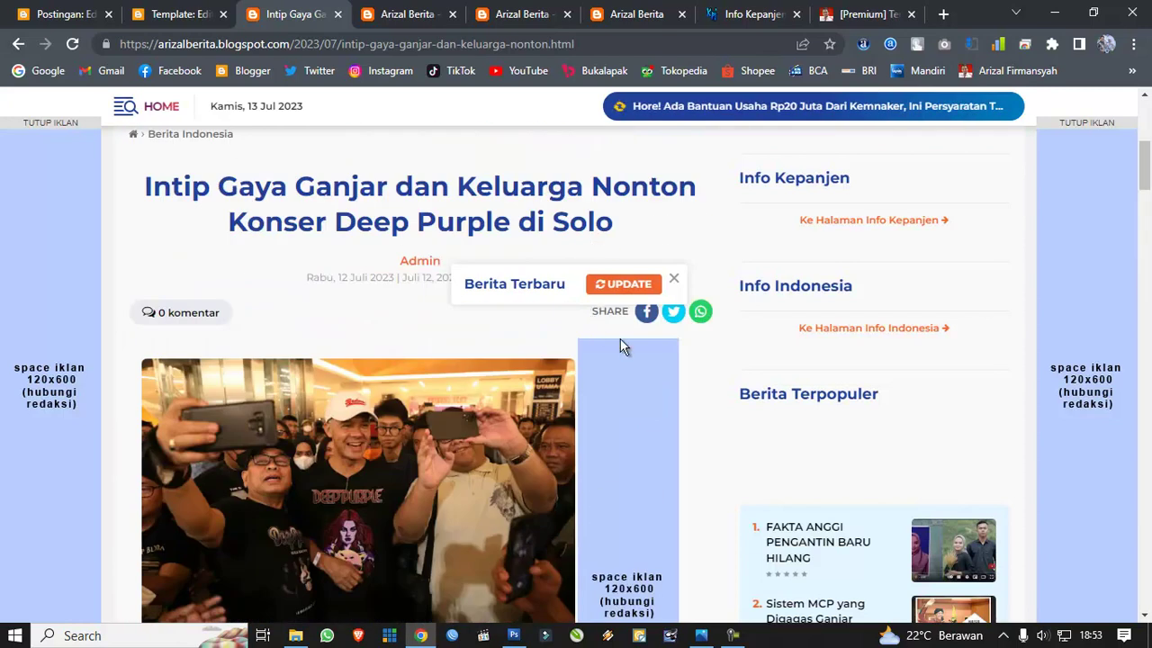
pyautogui.click(77, 304)
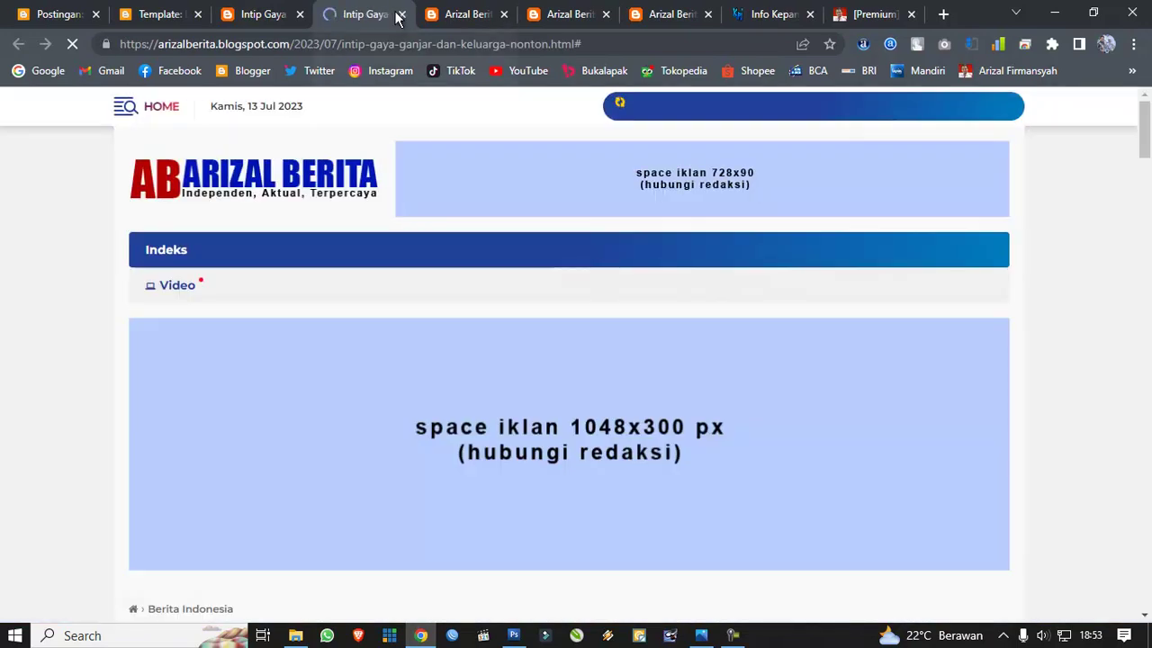
pyautogui.click(402, 14)
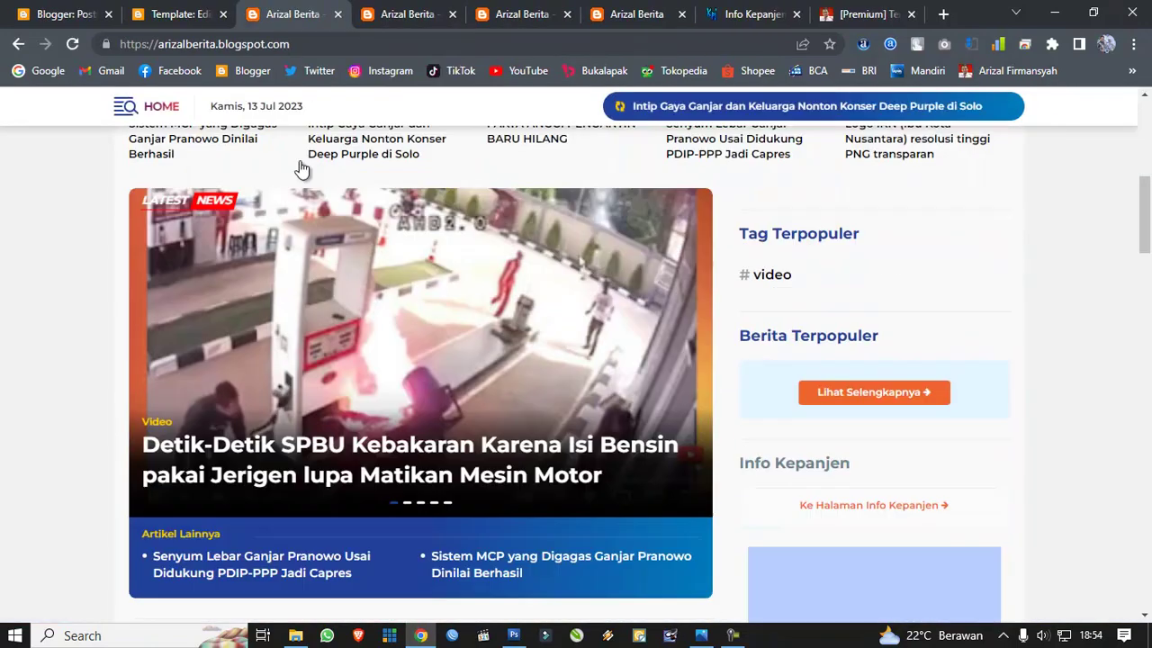
# Step: In the blog layout, select all labels for the Label Mobile gadget in the Menu-Mobile section and save the gadget
pyautogui.scroll(5, 290, 136)
pyautogui.scroll(2, 288, 129)
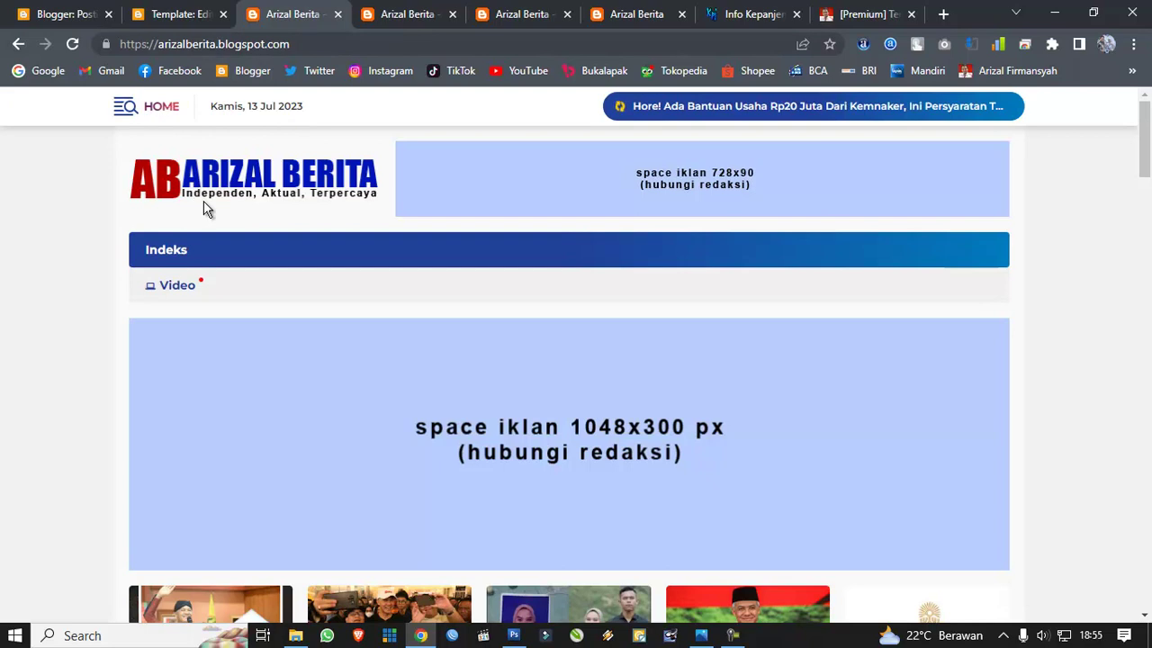
pyautogui.click(36, 10)
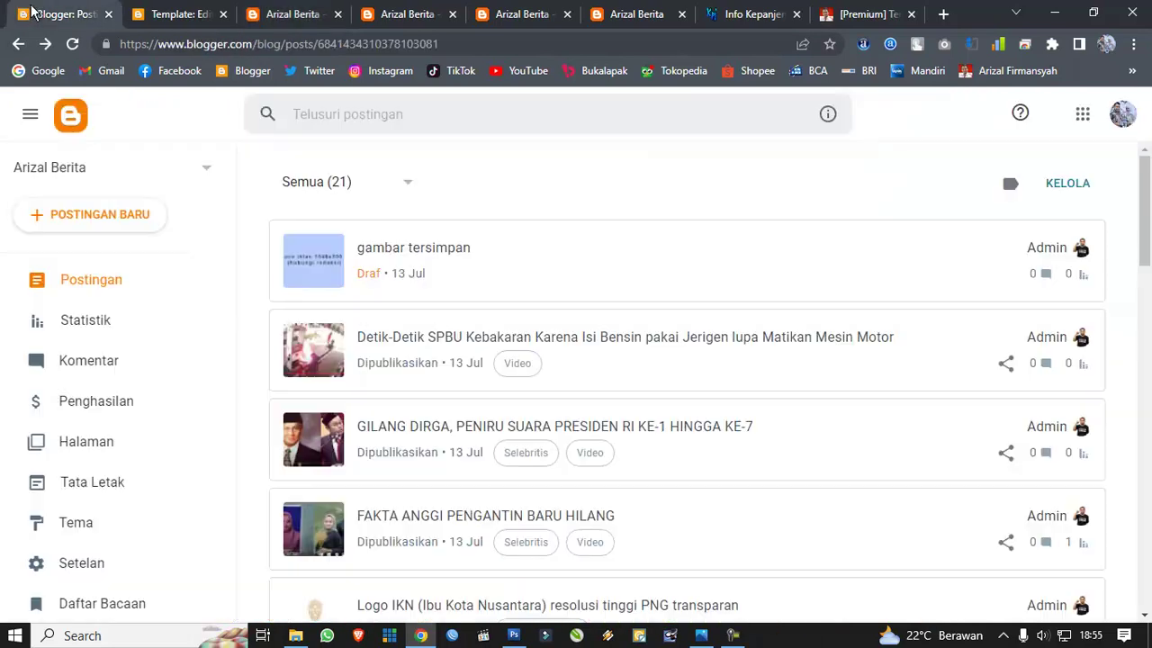
pyautogui.click(90, 484)
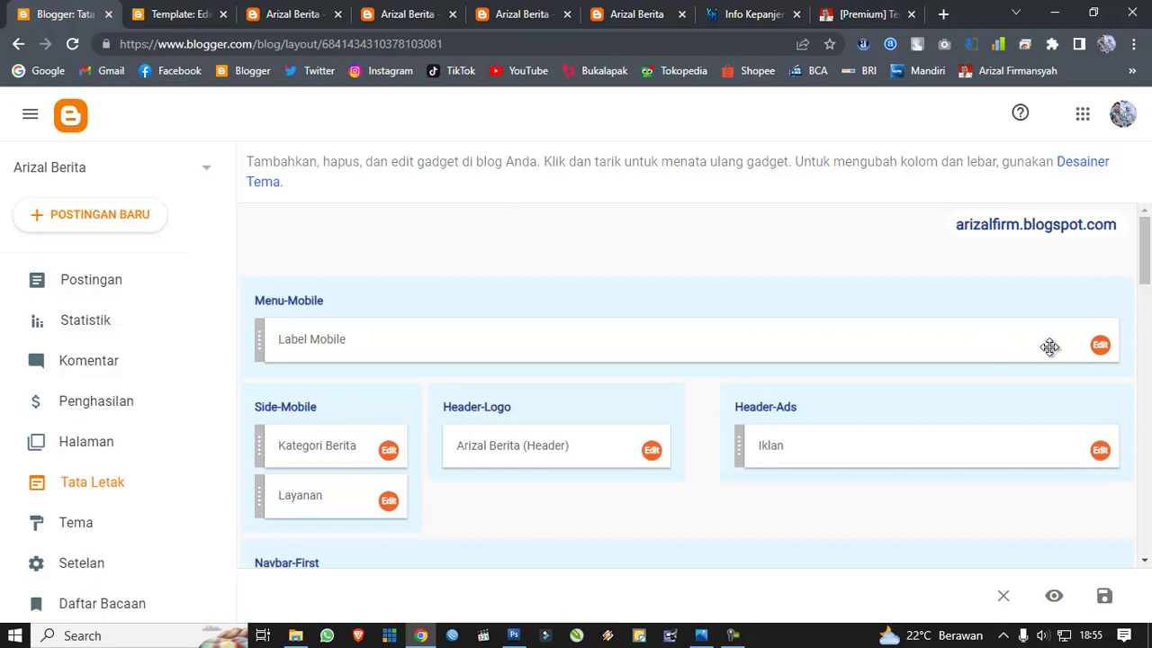
pyautogui.click(1099, 346)
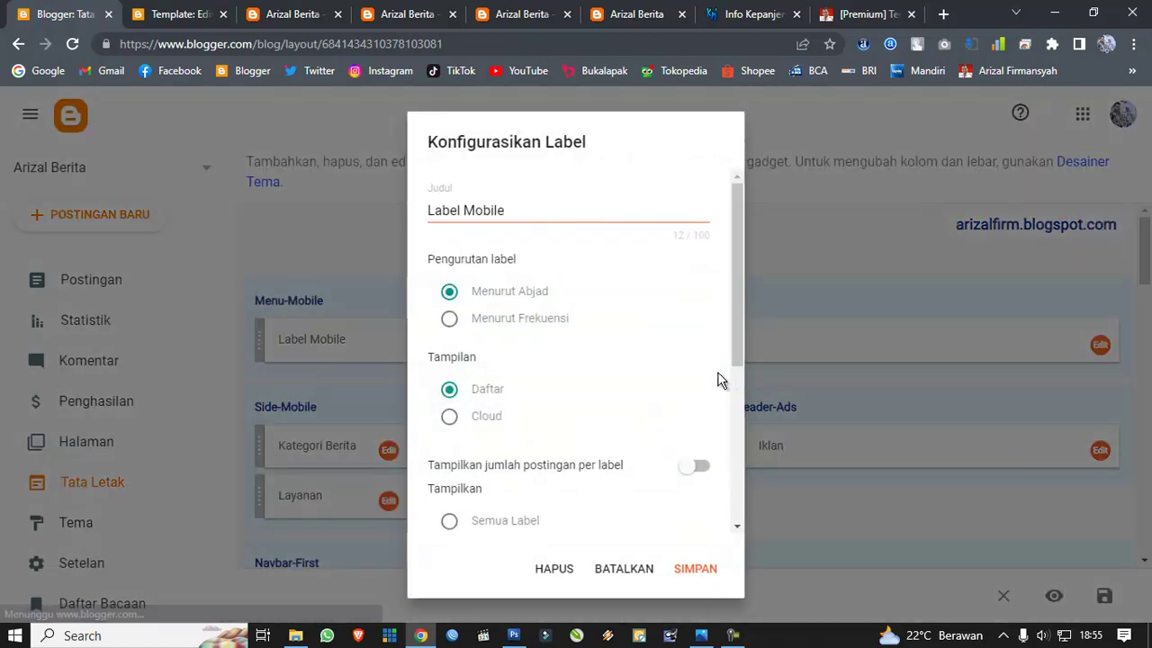
pyautogui.scroll(-3, 555, 370)
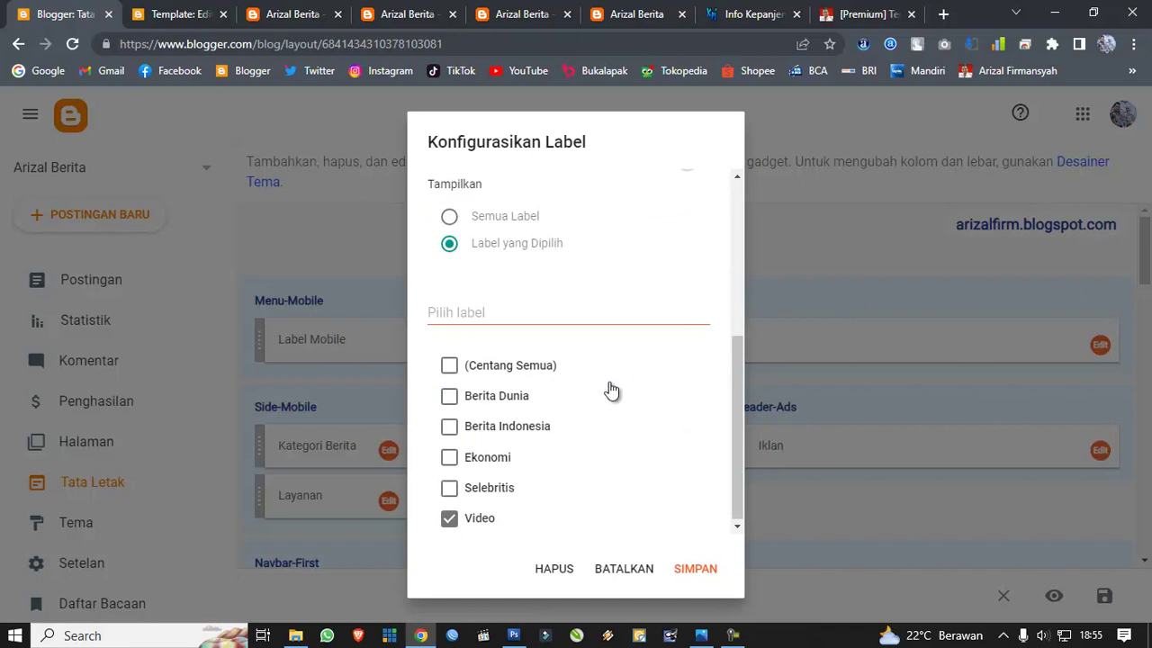
pyautogui.click(449, 366)
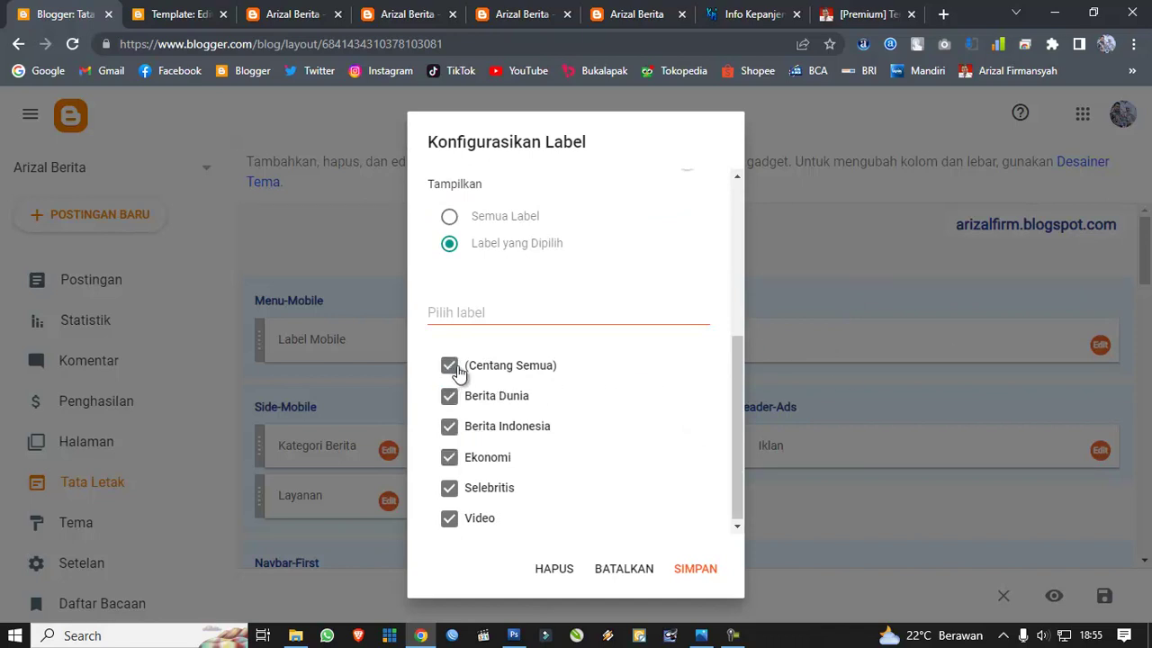
pyautogui.scroll(3, 540, 378)
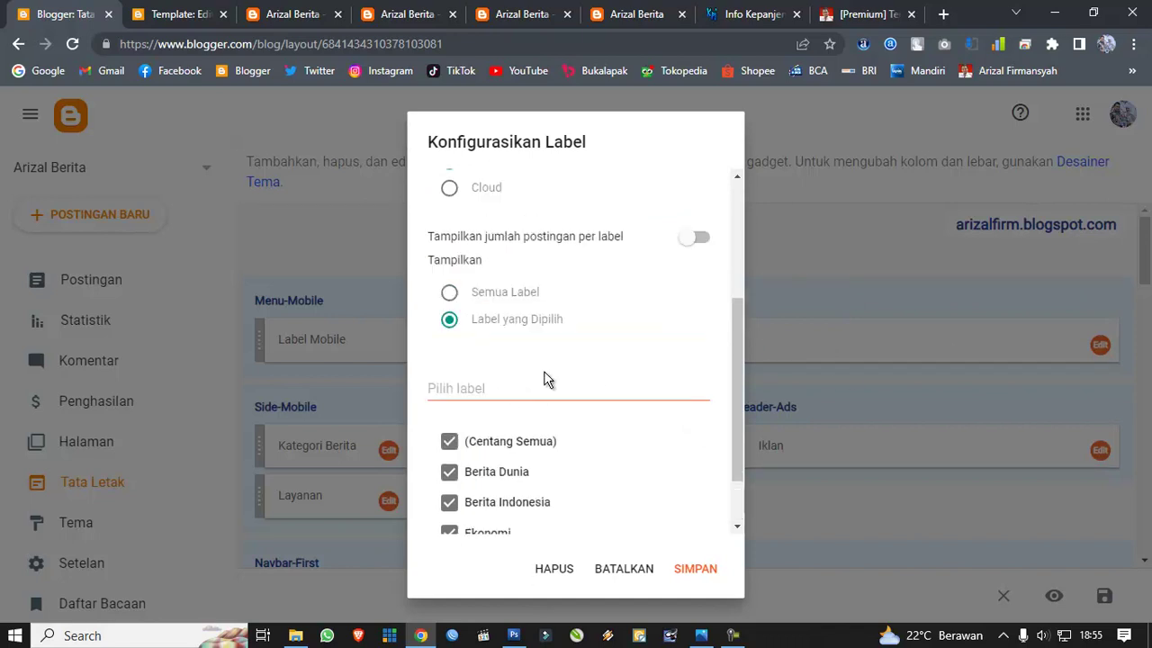
pyautogui.scroll(-4, 544, 369)
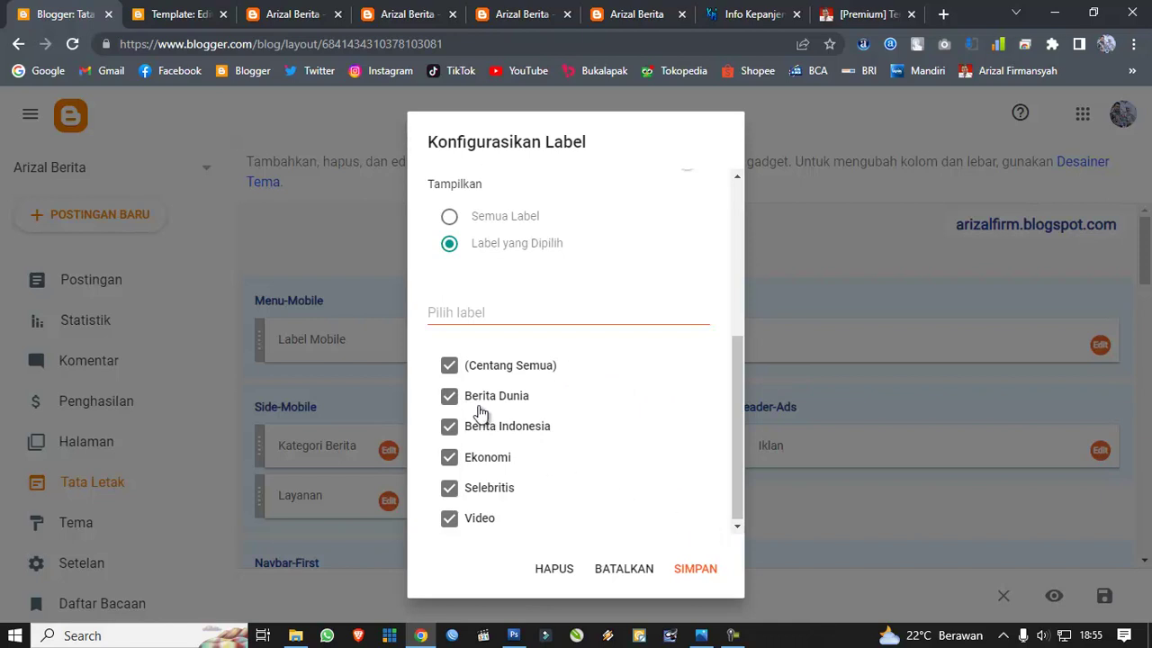
pyautogui.click(450, 369)
pyautogui.click(450, 369)
pyautogui.click(699, 568)
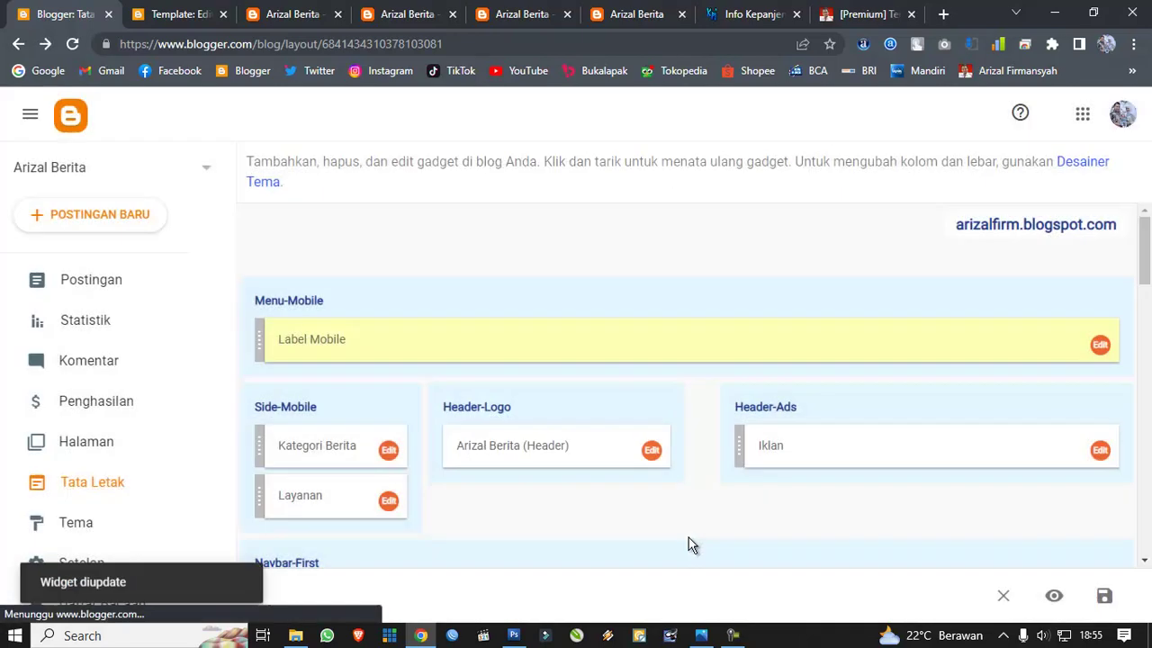
# Step: Reload the live home page, close one screen-side ad and examine the slide-out menu, including its Cari Berita entry
pyautogui.click(180, 13)
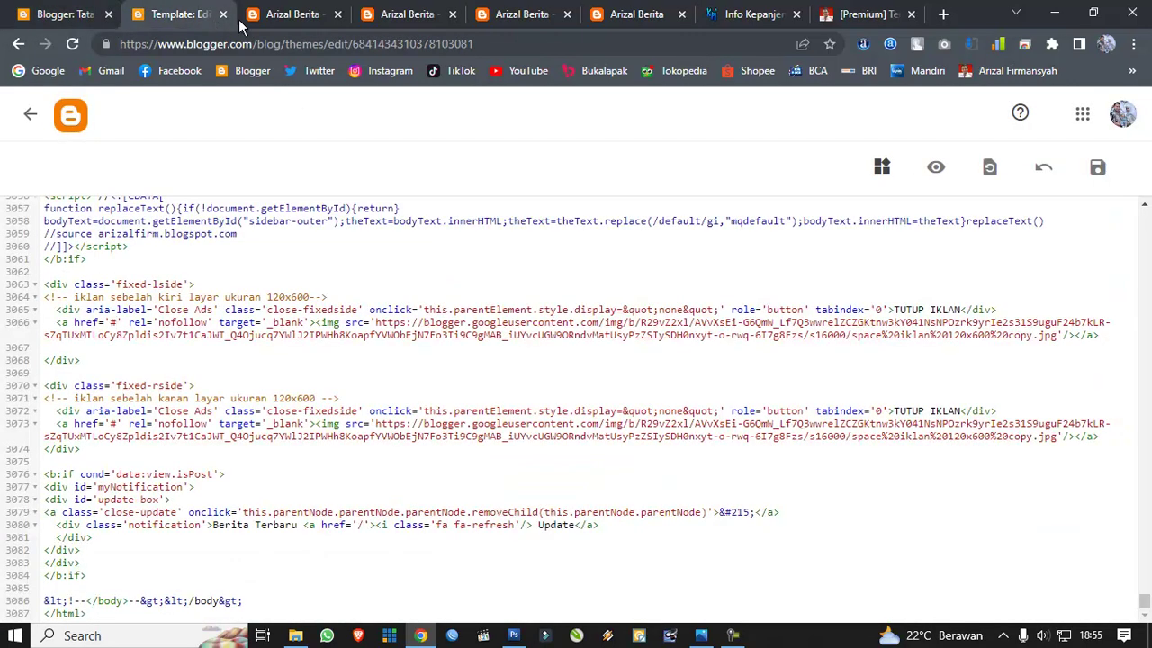
pyautogui.click(245, 18)
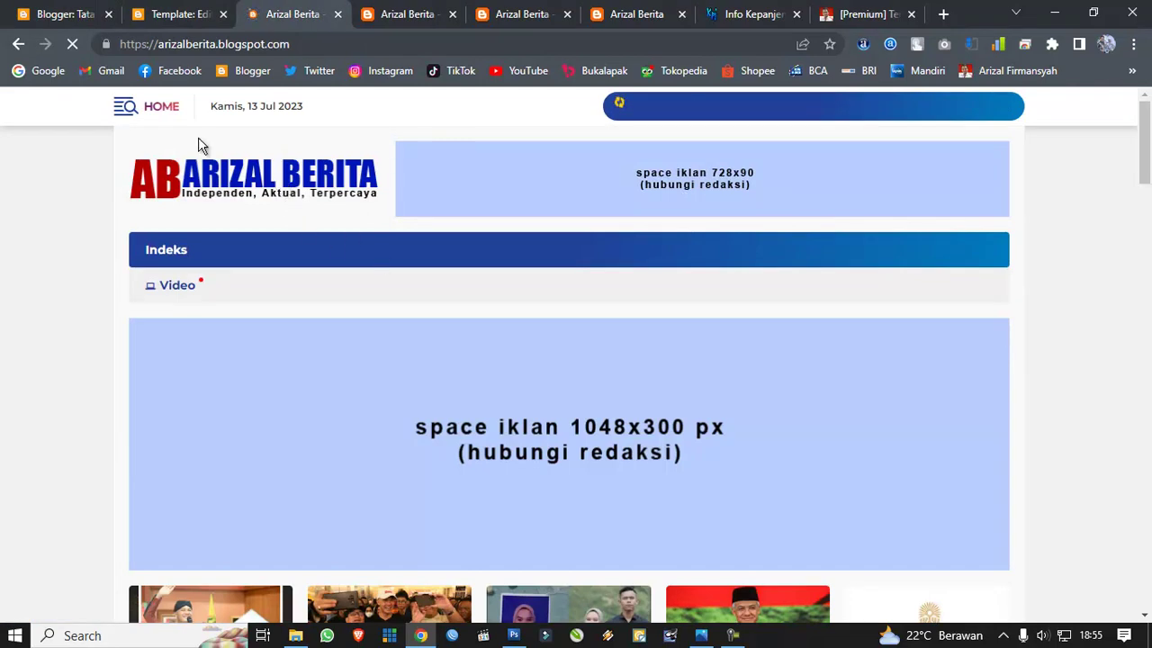
pyautogui.click(62, 18)
pyautogui.click(290, 14)
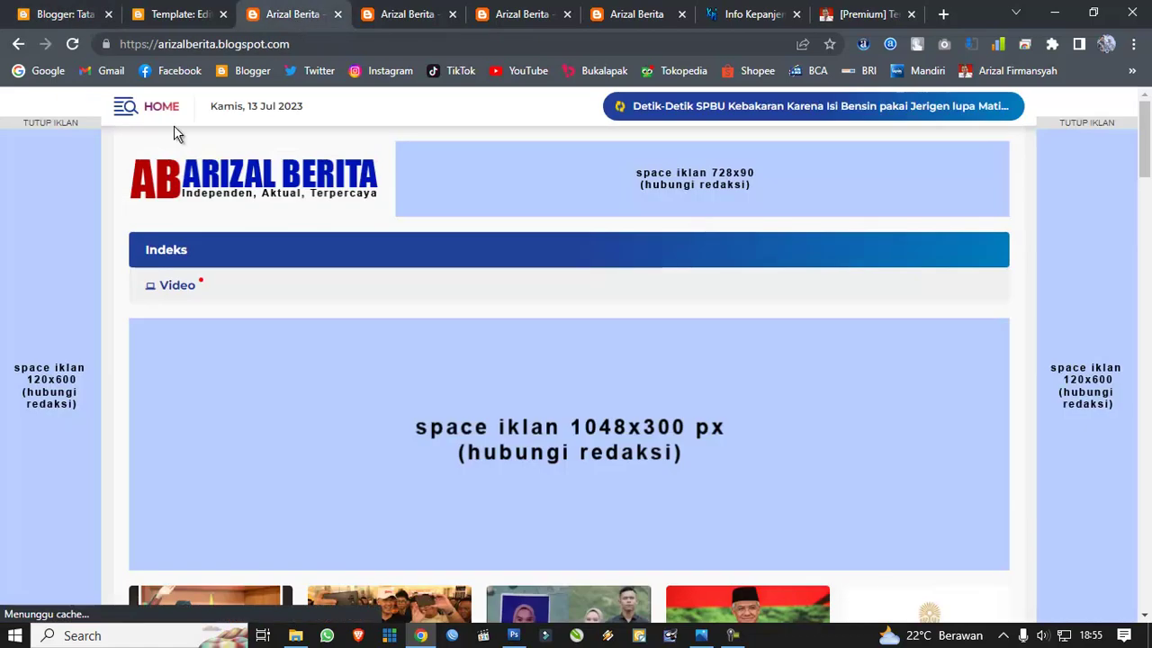
pyautogui.click(94, 122)
pyautogui.click(131, 112)
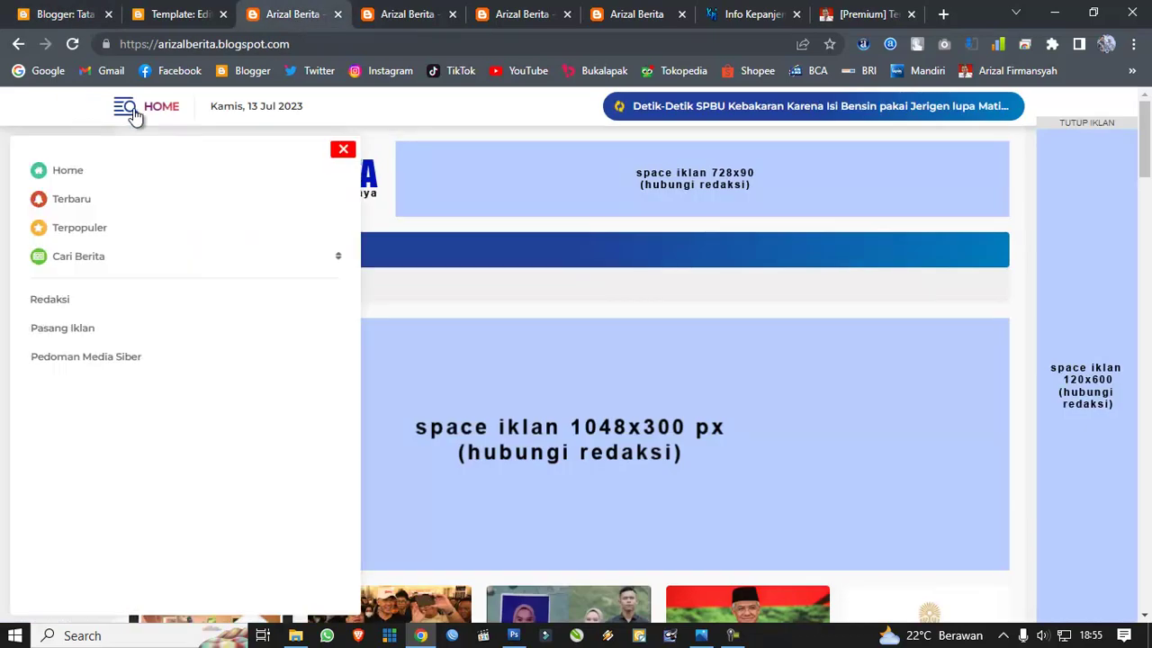
pyautogui.click(134, 259)
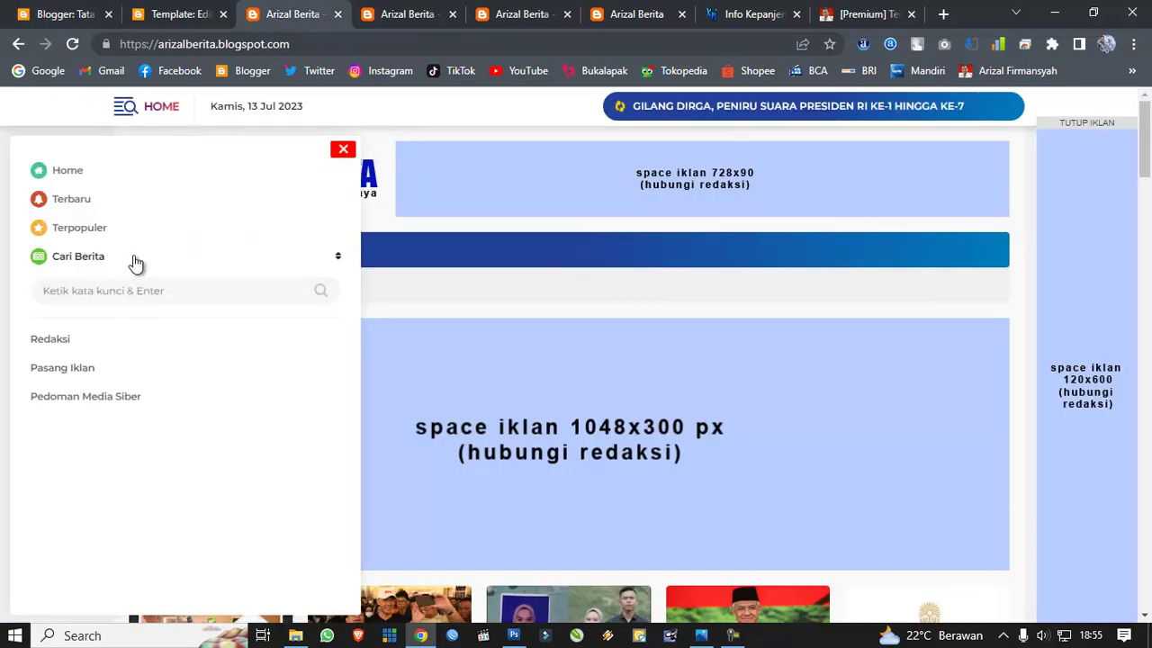
pyautogui.click(134, 259)
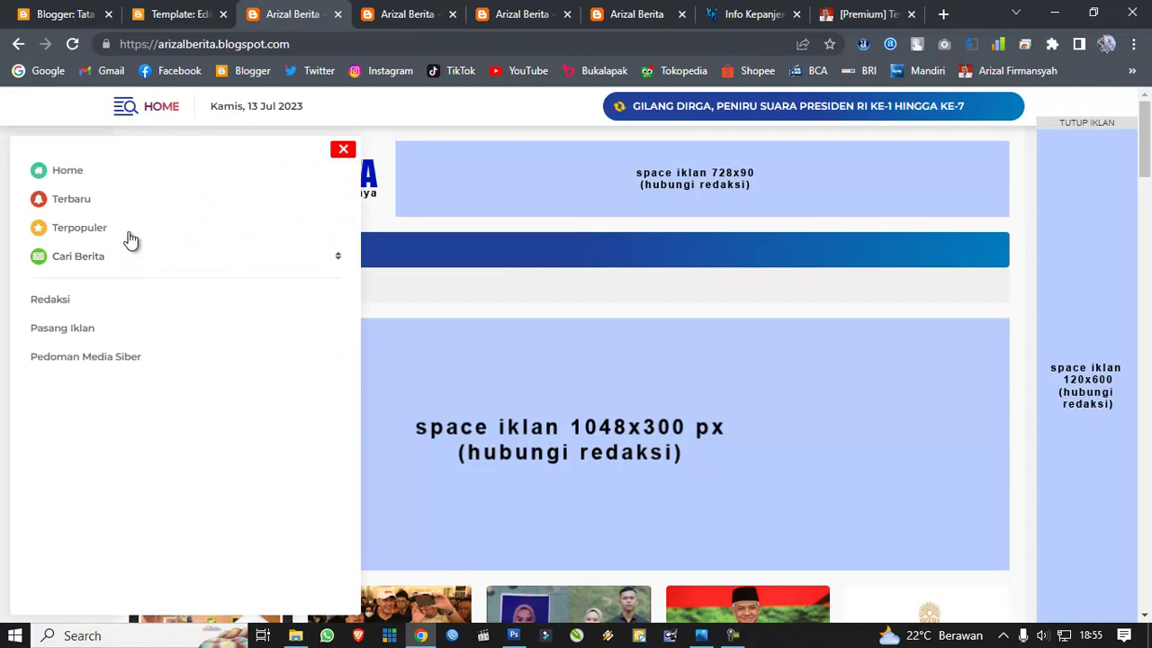
# Step: Compare the layout's Side-Mobile gadgets with the live blog's slide-out menu, dismissing the incoming message notifications
pyautogui.click(58, 14)
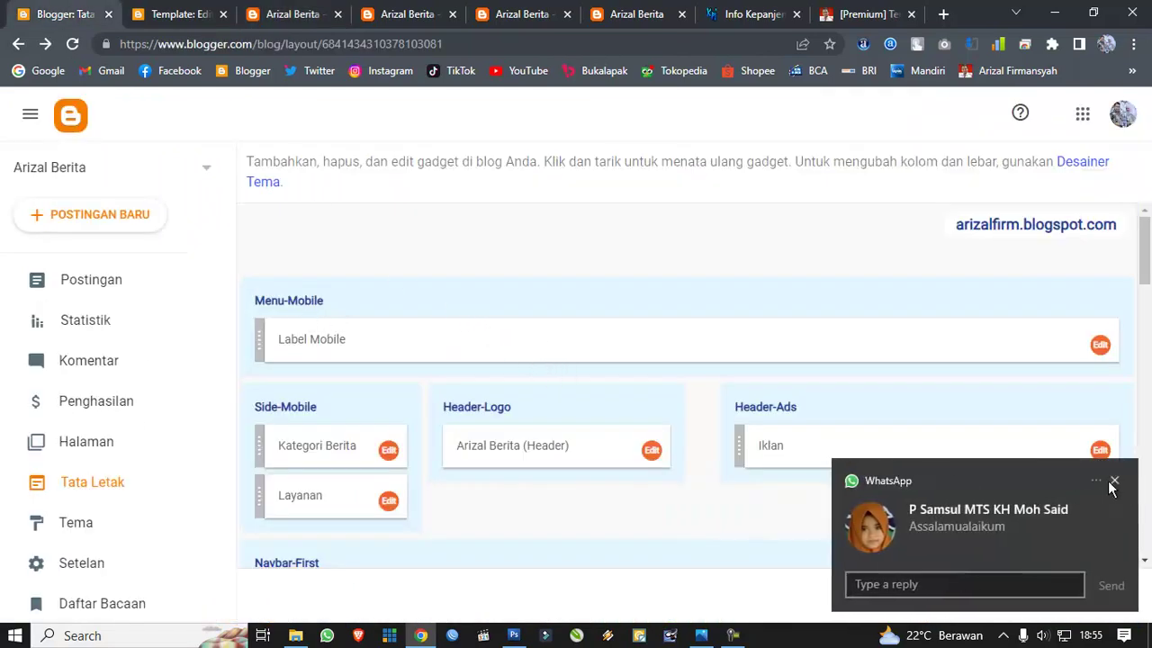
pyautogui.click(1113, 483)
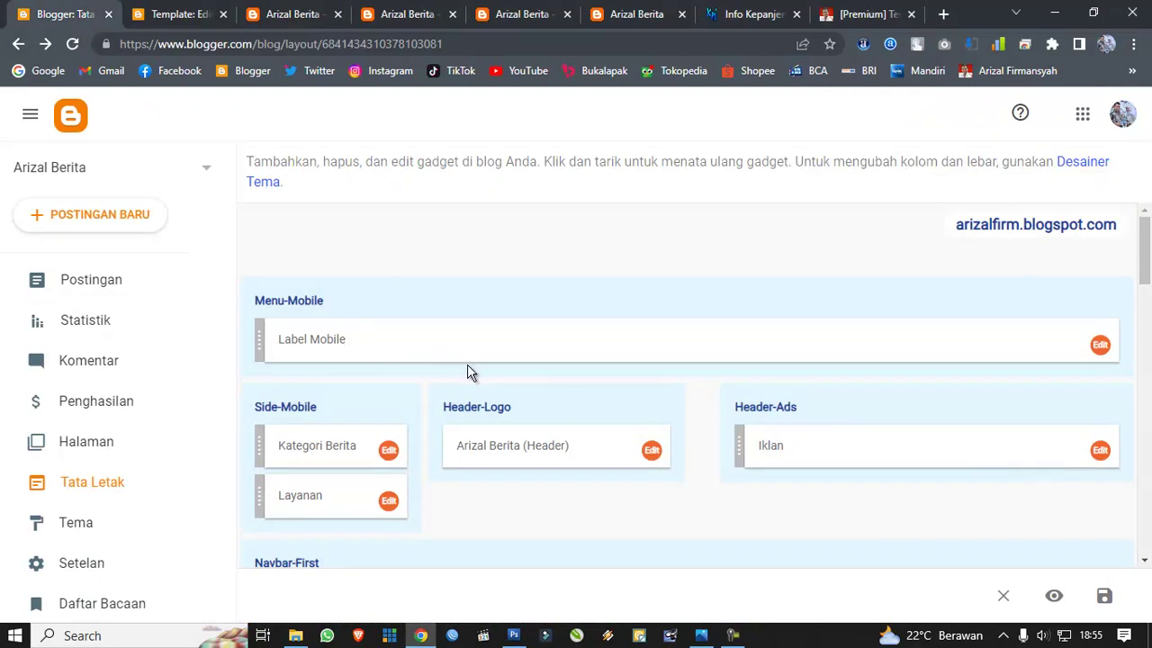
pyautogui.scroll(-1, 476, 371)
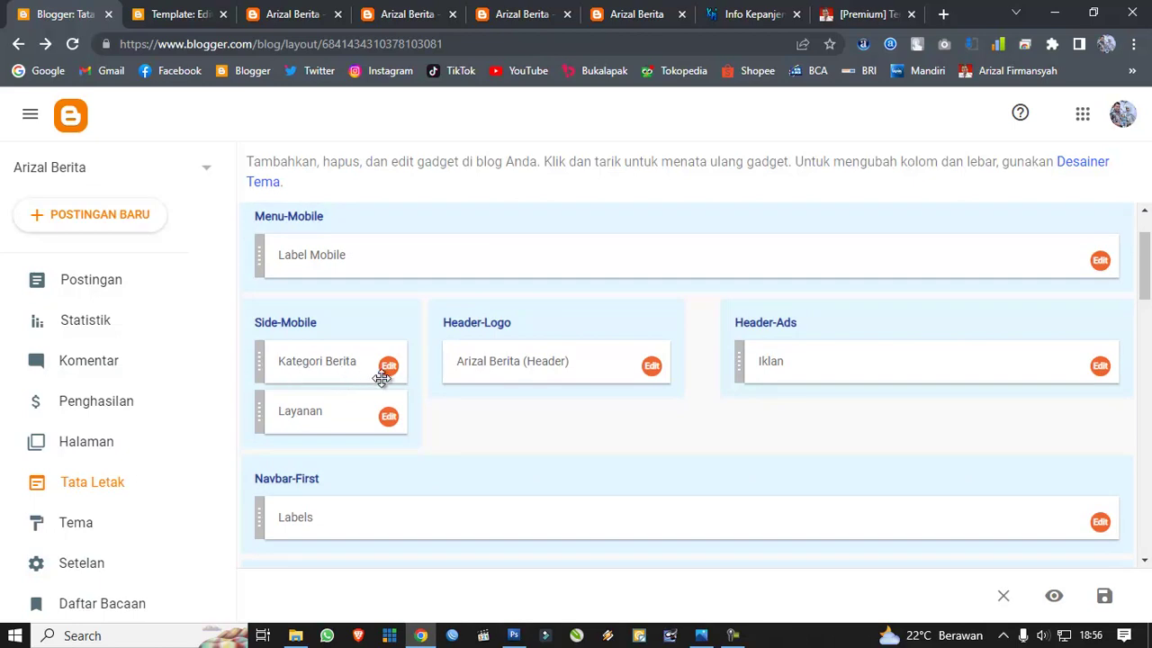
pyautogui.click(243, 13)
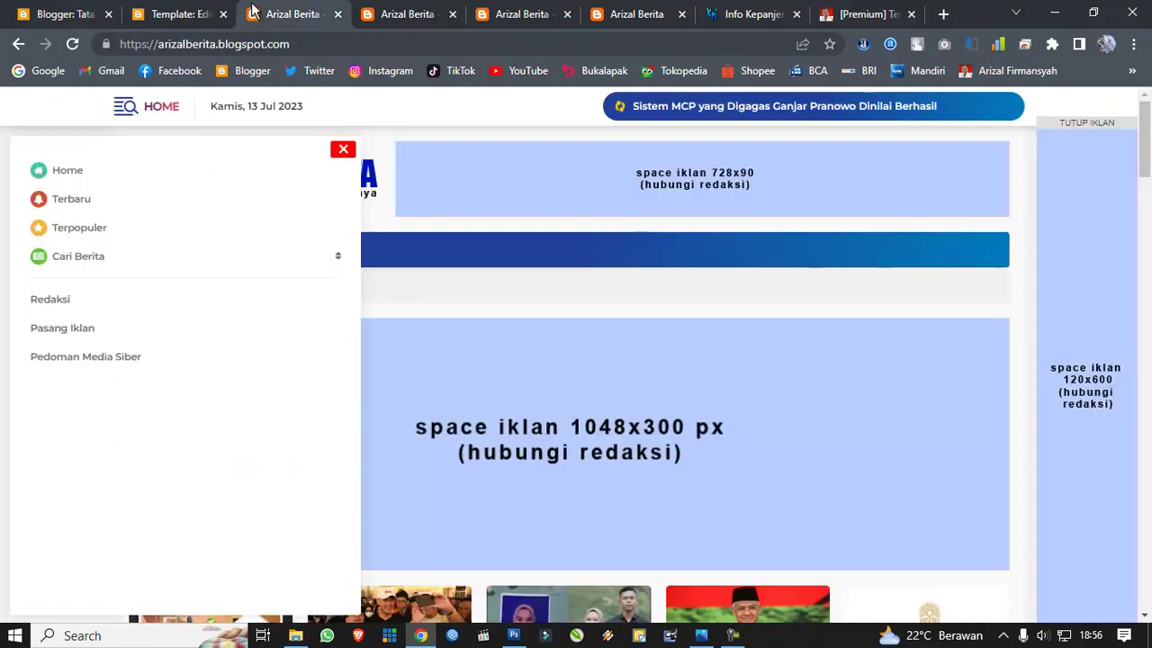
pyautogui.click(99, 256)
pyautogui.click(32, 13)
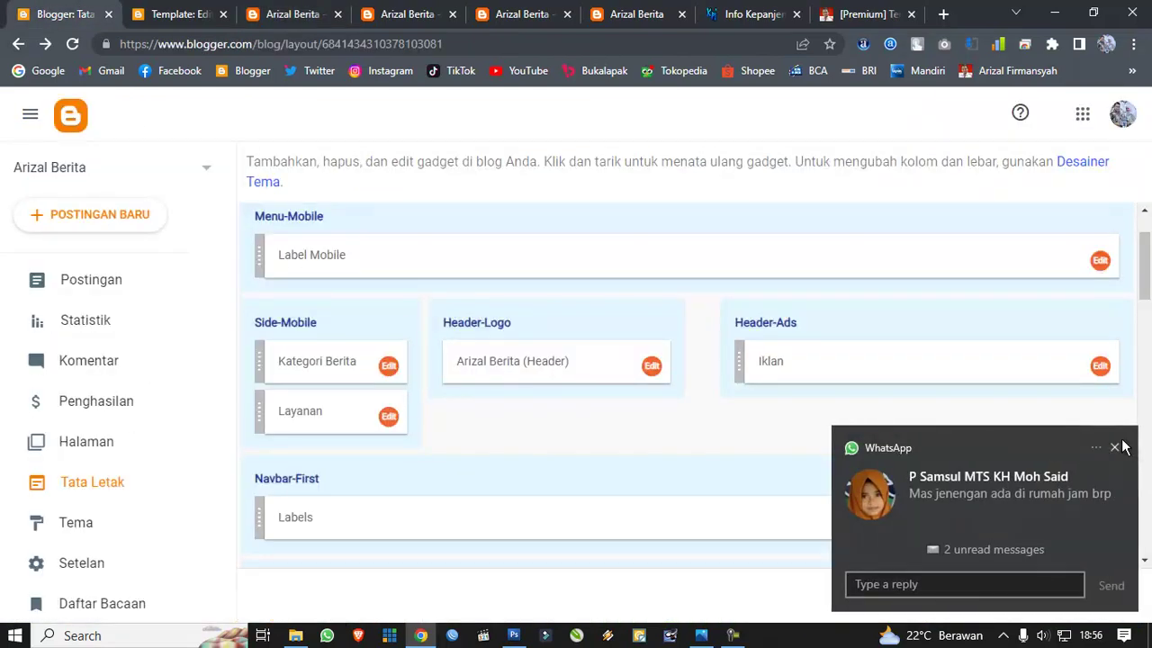
pyautogui.click(1117, 444)
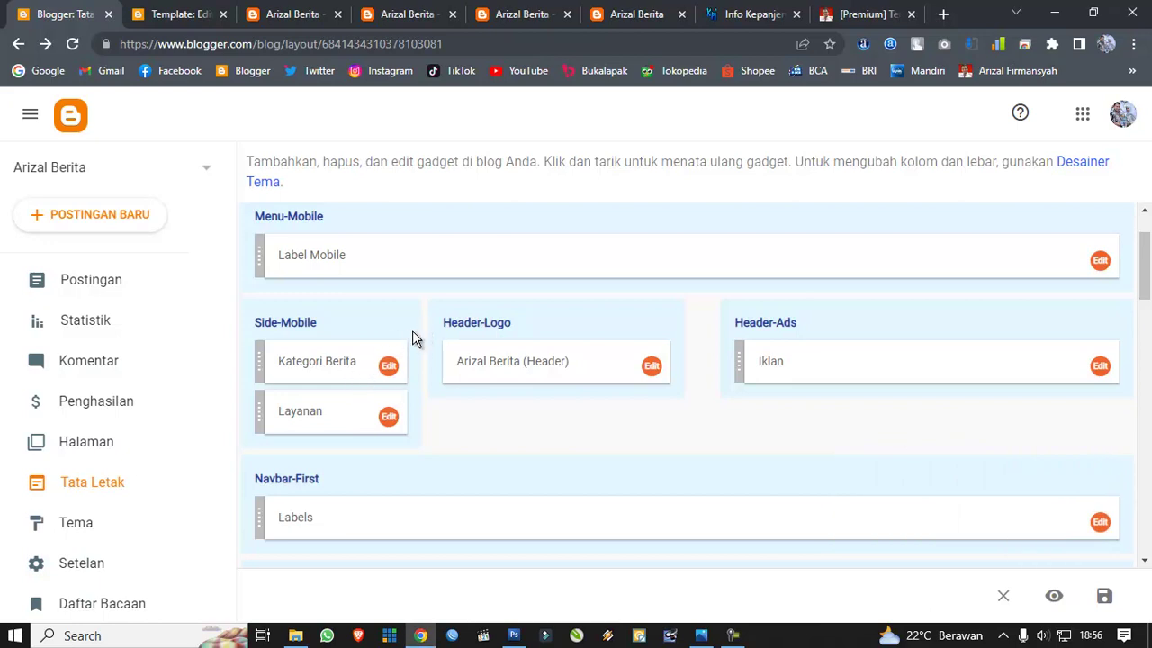
# Step: Select all labels for the Kategori Berita gadget in the Side-Mobile section and save the gadget
pyautogui.click(388, 367)
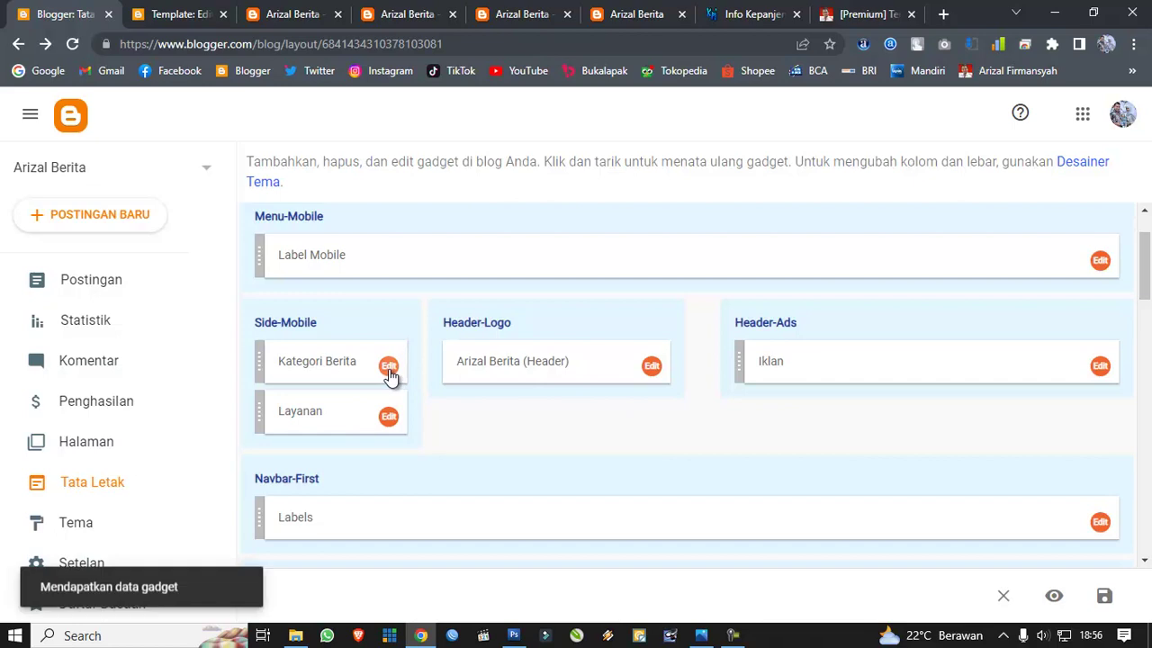
pyautogui.scroll(-3, 507, 351)
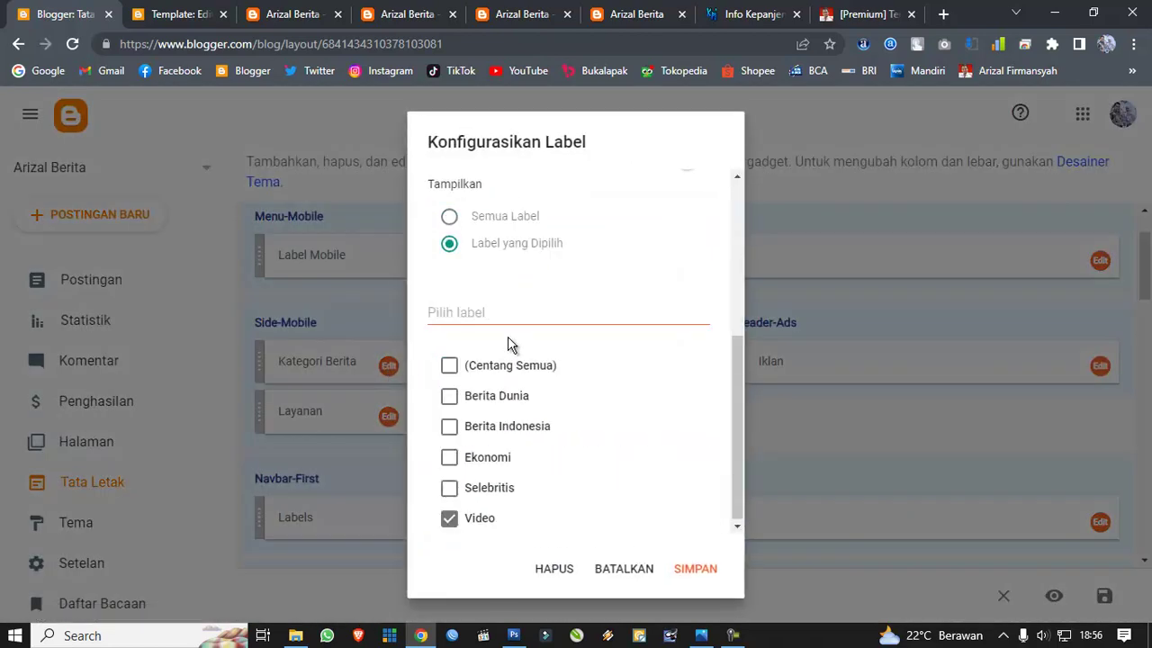
pyautogui.click(449, 366)
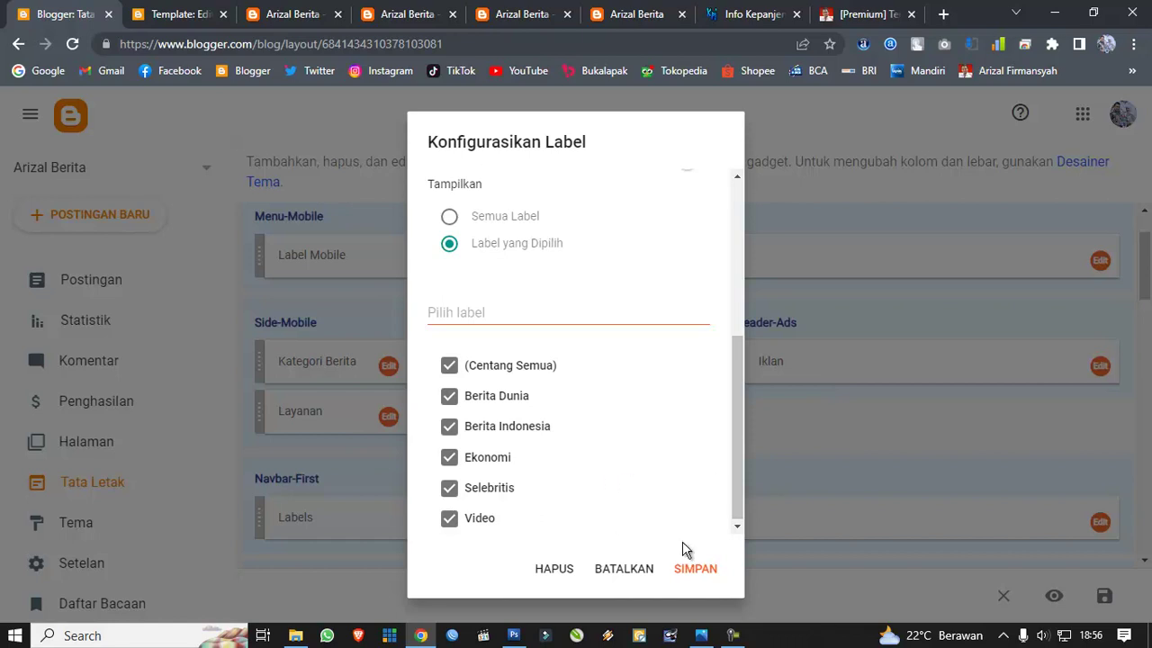
pyautogui.click(706, 569)
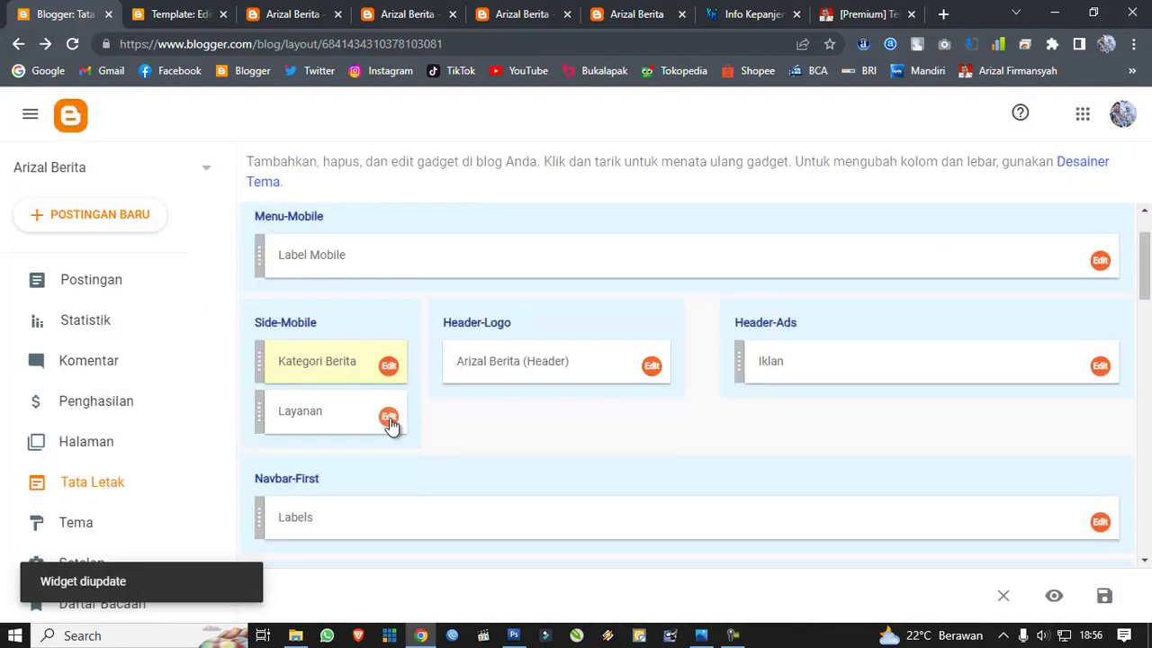
# Step: Review the link list of the Layanan gadget in the Side-Mobile section and leave it without saving
pyautogui.click(387, 415)
pyautogui.scroll(-2, 461, 425)
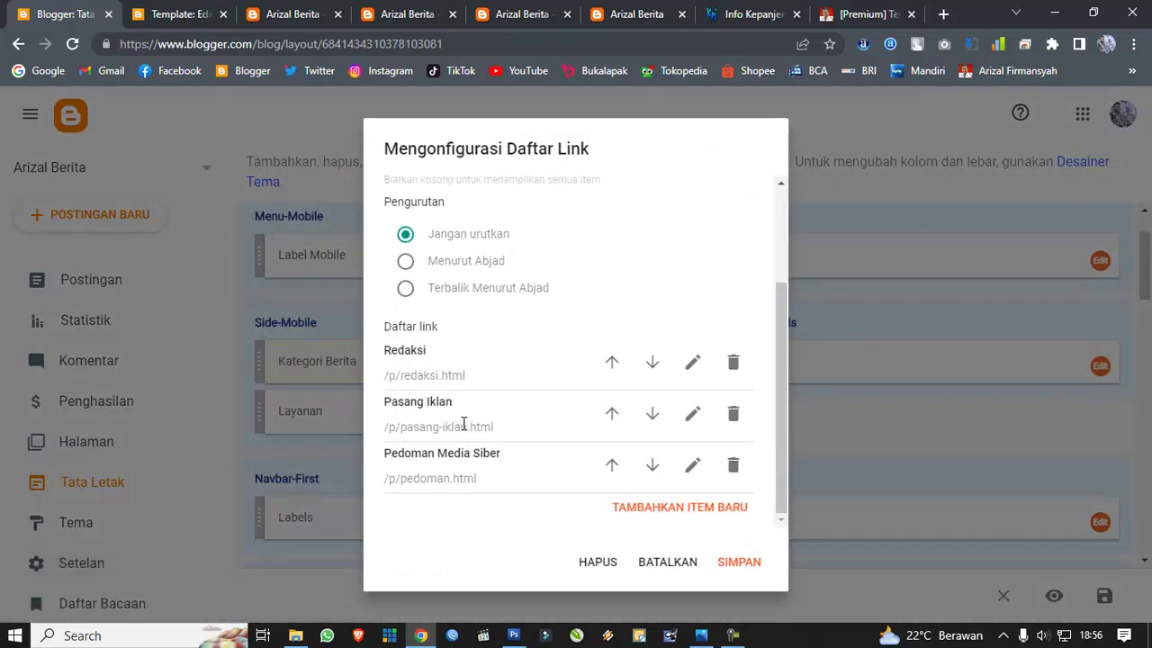
pyautogui.click(674, 565)
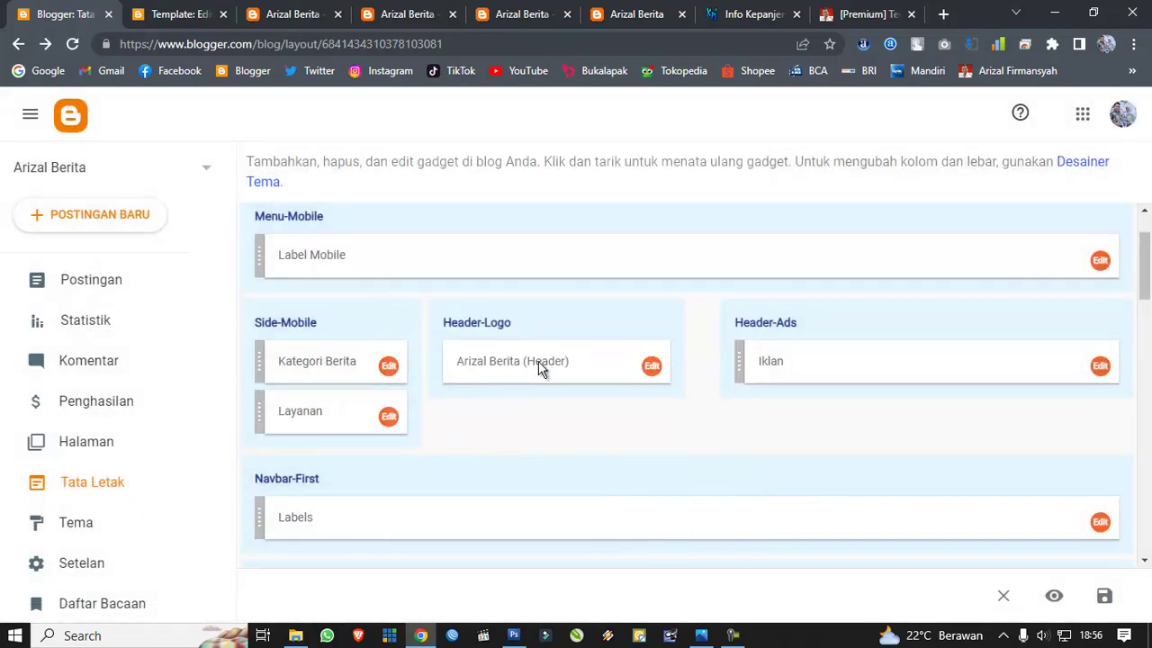
# Step: Select all labels for the Labels gadget in the Navbar-First section and save the gadget
pyautogui.scroll(1, 555, 365)
pyautogui.scroll(-3, 556, 366)
pyautogui.scroll(3, 557, 357)
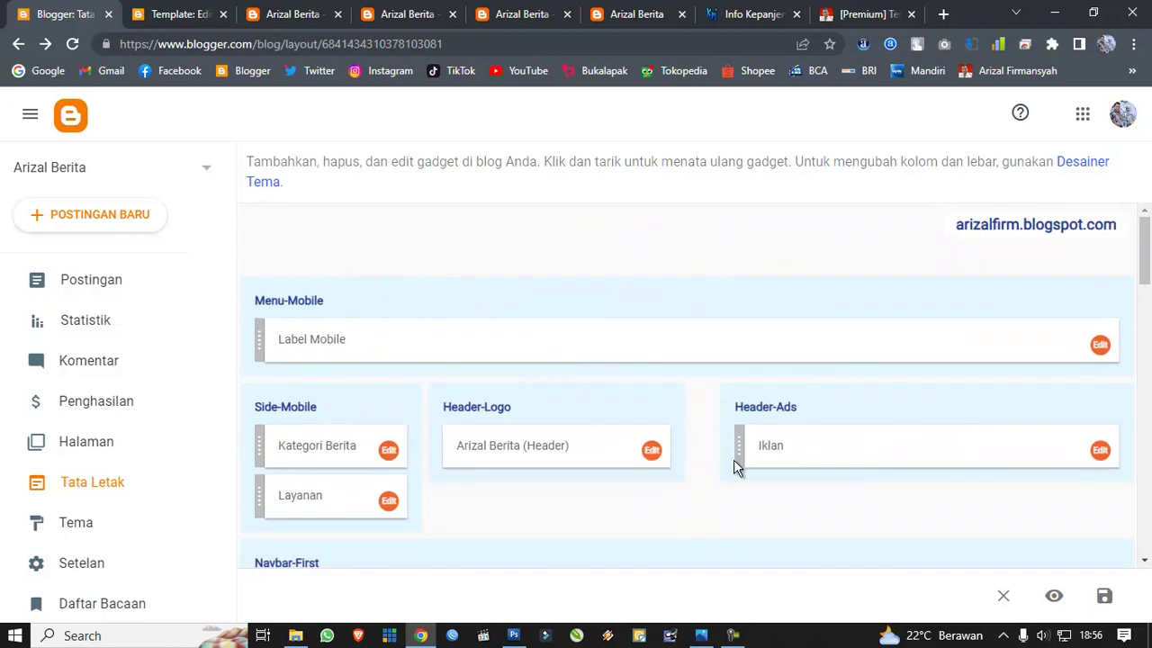
pyautogui.scroll(-2, 658, 448)
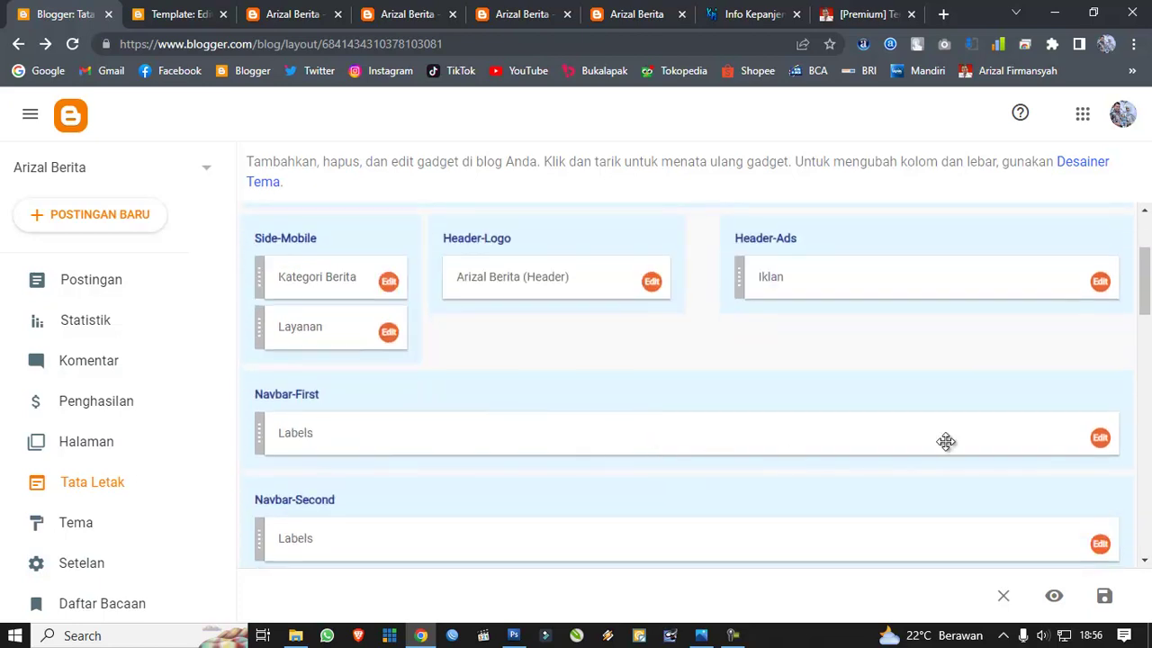
pyautogui.click(1100, 439)
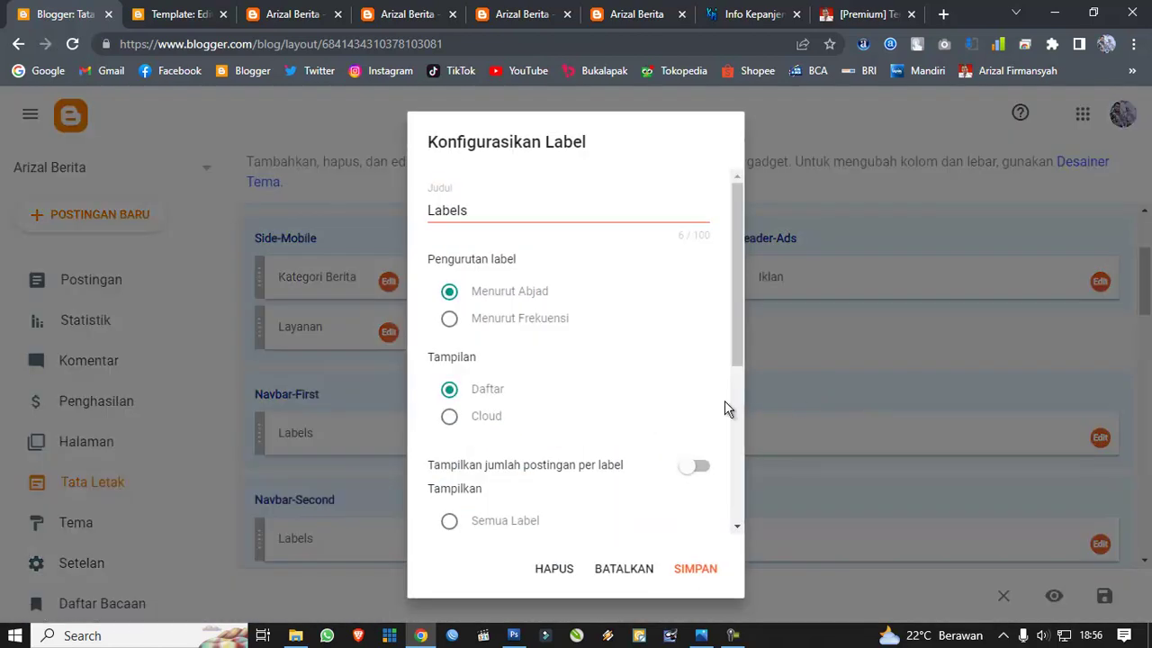
pyautogui.scroll(-3, 540, 412)
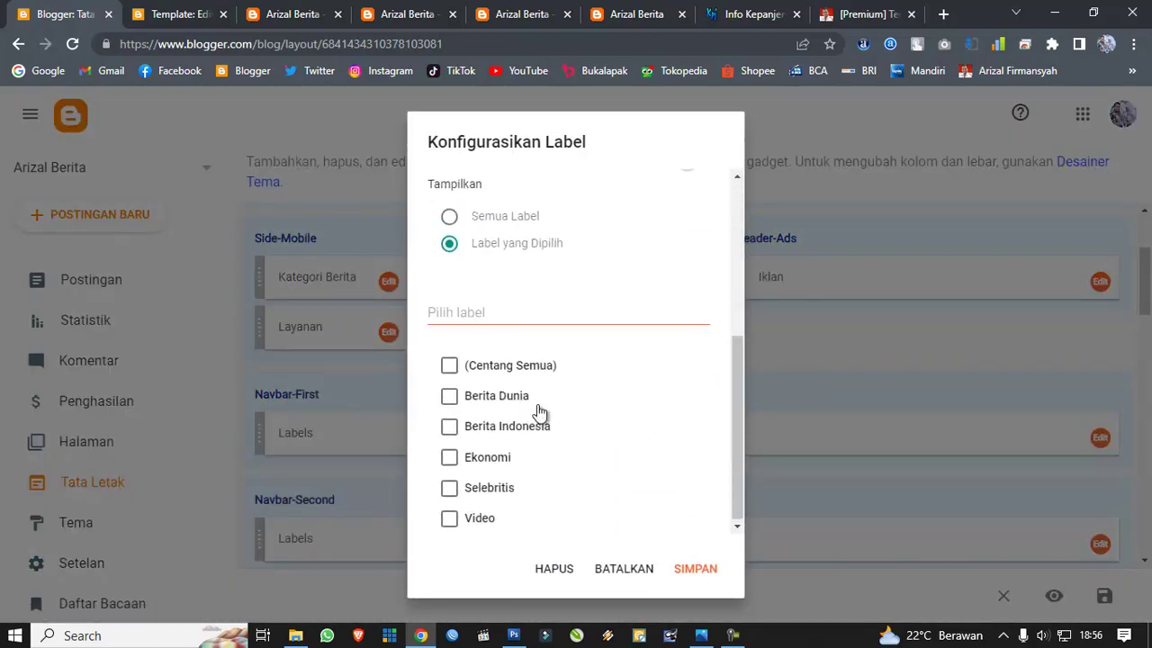
pyautogui.click(450, 366)
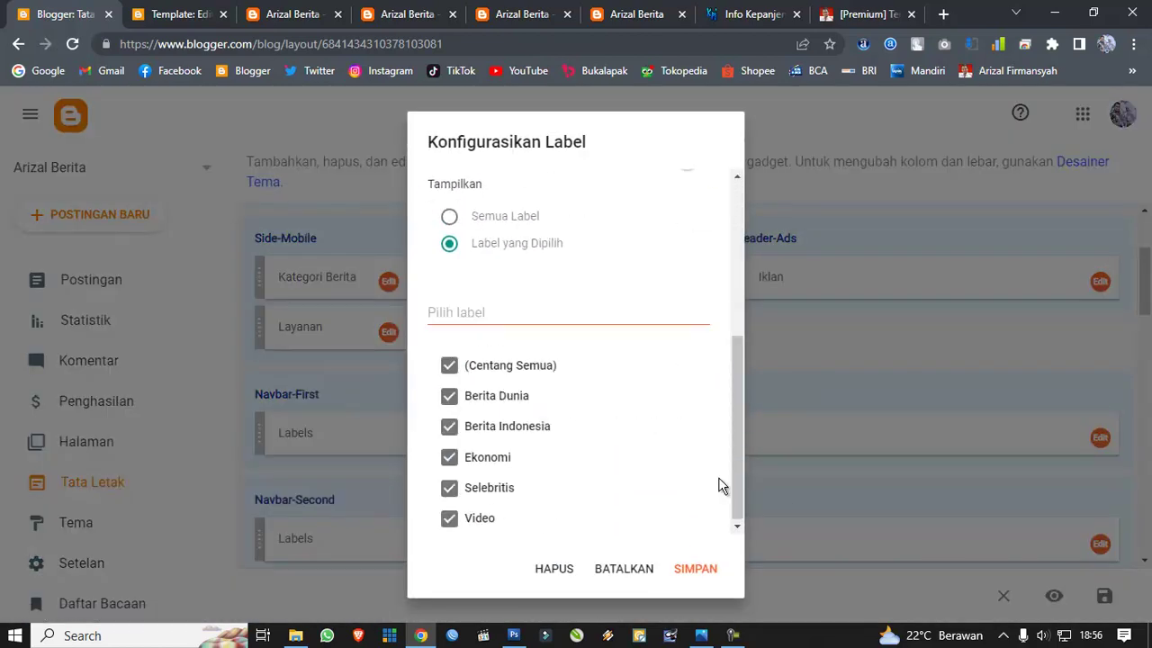
pyautogui.click(692, 569)
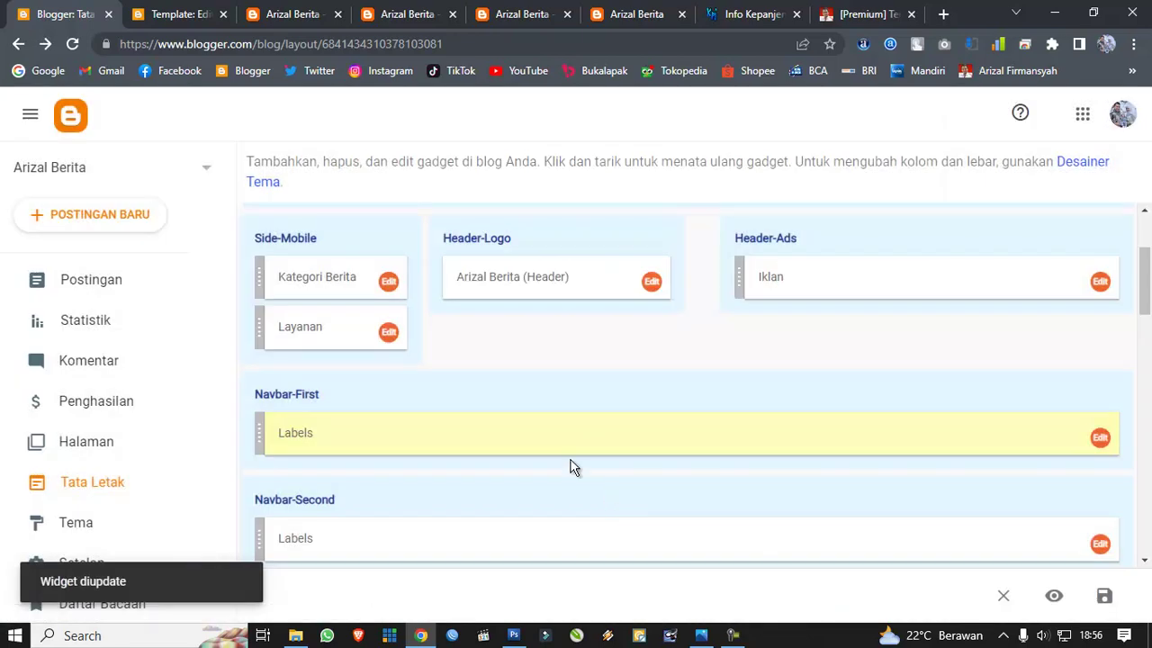
# Step: Close the slide-out menu on the live home page and check the labels in its two navigation bars
pyautogui.click(170, 12)
pyautogui.click(258, 11)
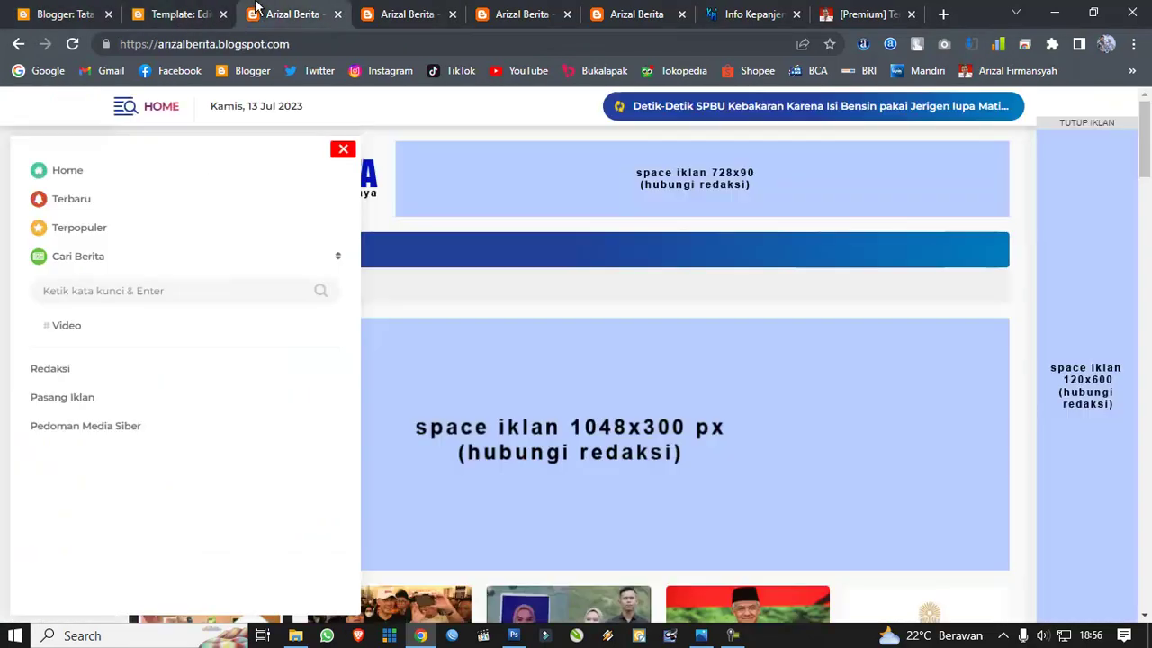
pyautogui.click(344, 151)
pyautogui.click(243, 180)
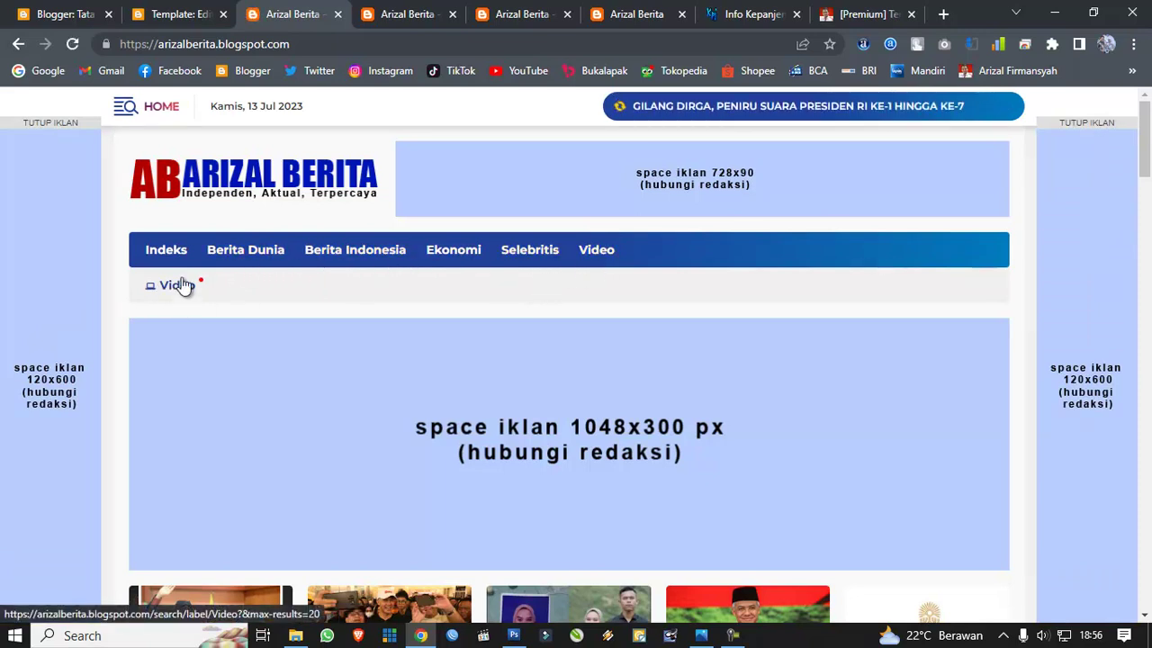
pyautogui.click(164, 16)
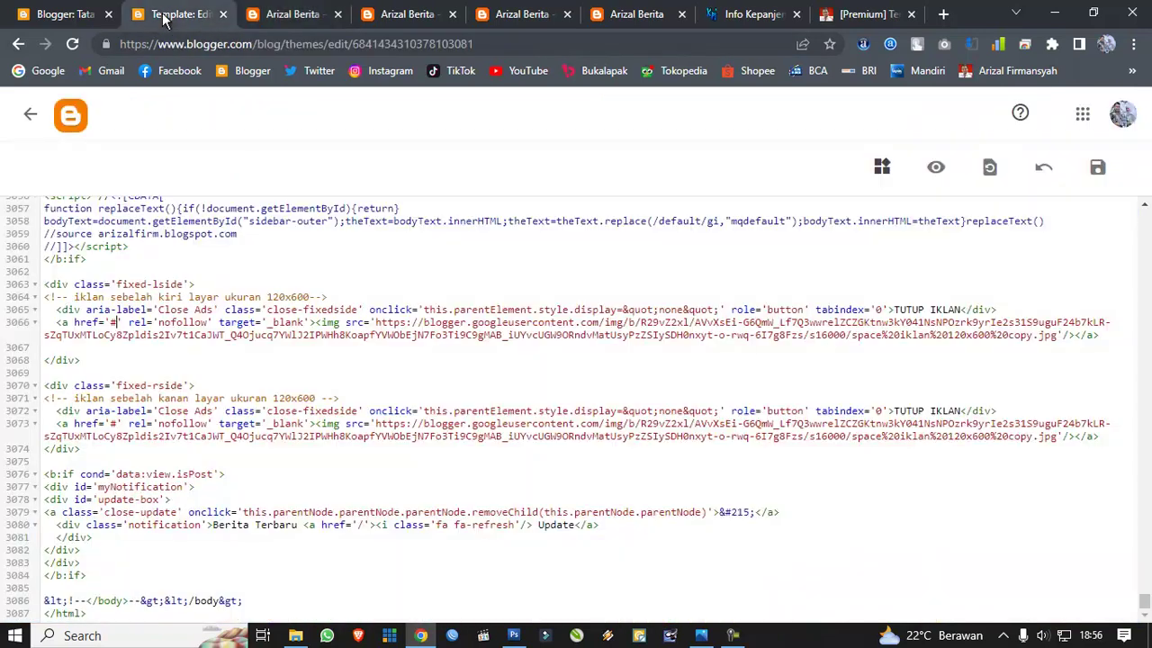
# Step: Remove the Video label from the Navbar-First Labels gadget, save it and check the navigation bar on the live home page
pyautogui.click(78, 12)
pyautogui.click(1099, 438)
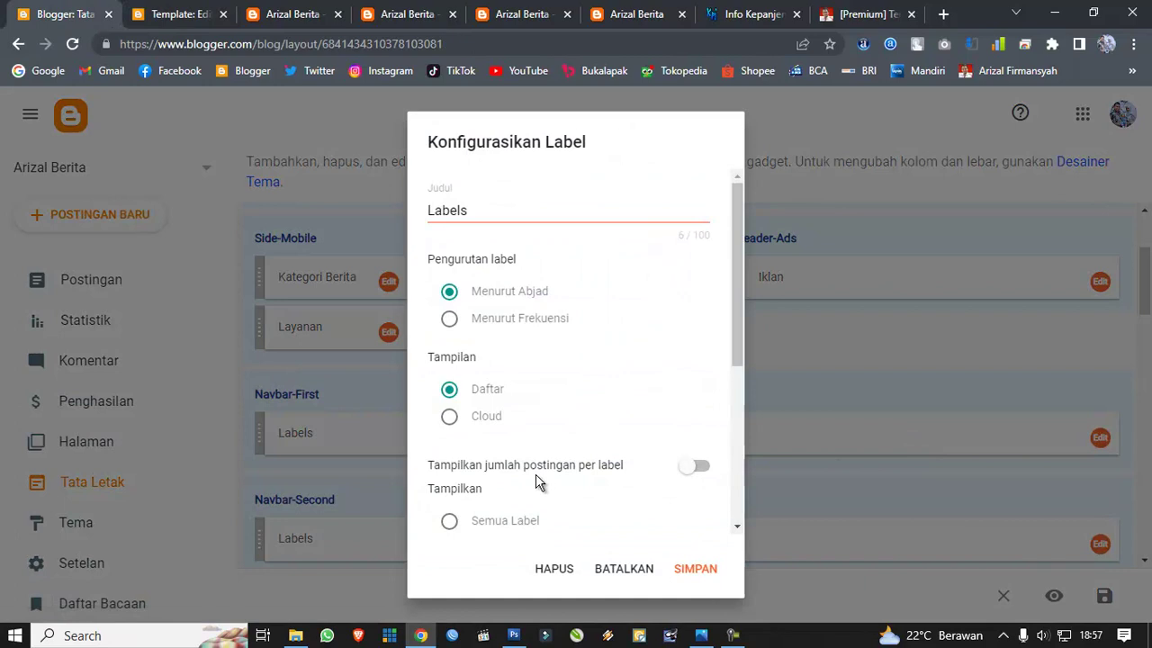
pyautogui.scroll(-3, 537, 483)
pyautogui.click(449, 518)
pyautogui.click(705, 570)
pyautogui.click(292, 14)
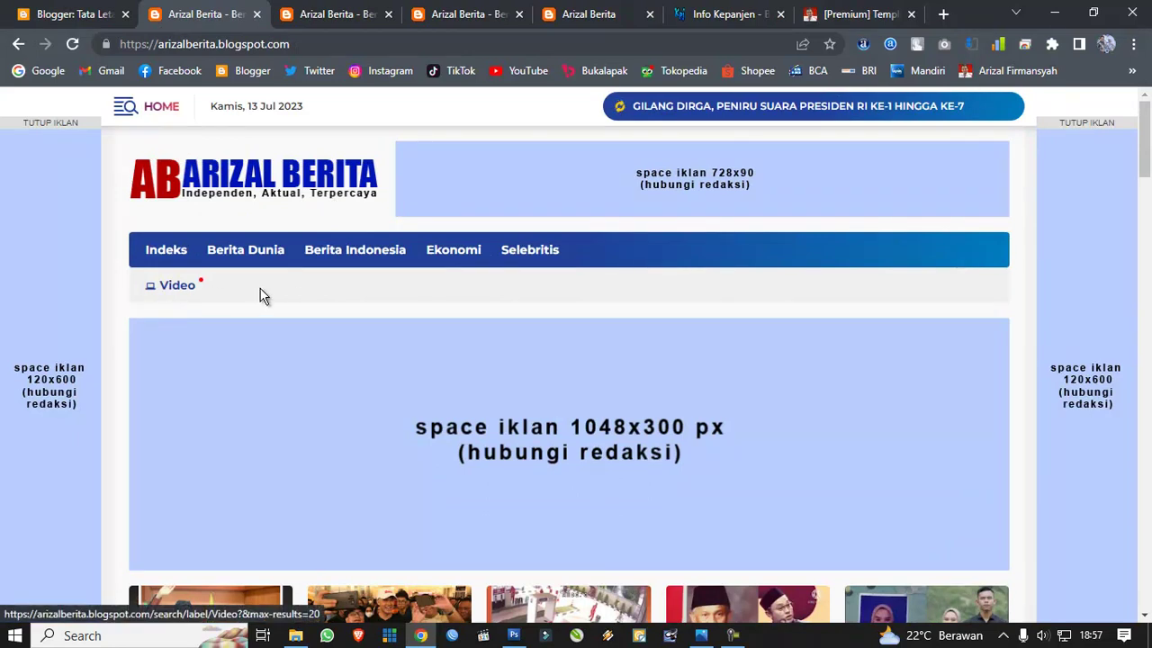
# Step: Examine the label choices of the Navbar-Second Labels gadget and the neighbouring layout sections without saving changes
pyautogui.click(59, 9)
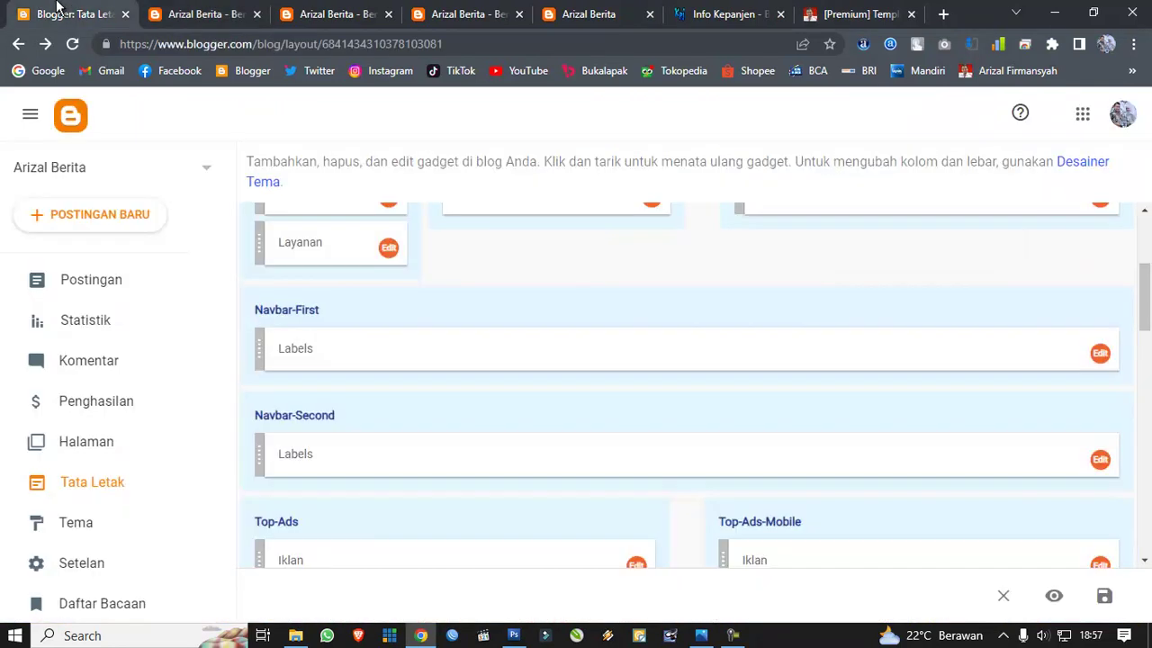
pyautogui.scroll(-1, 426, 343)
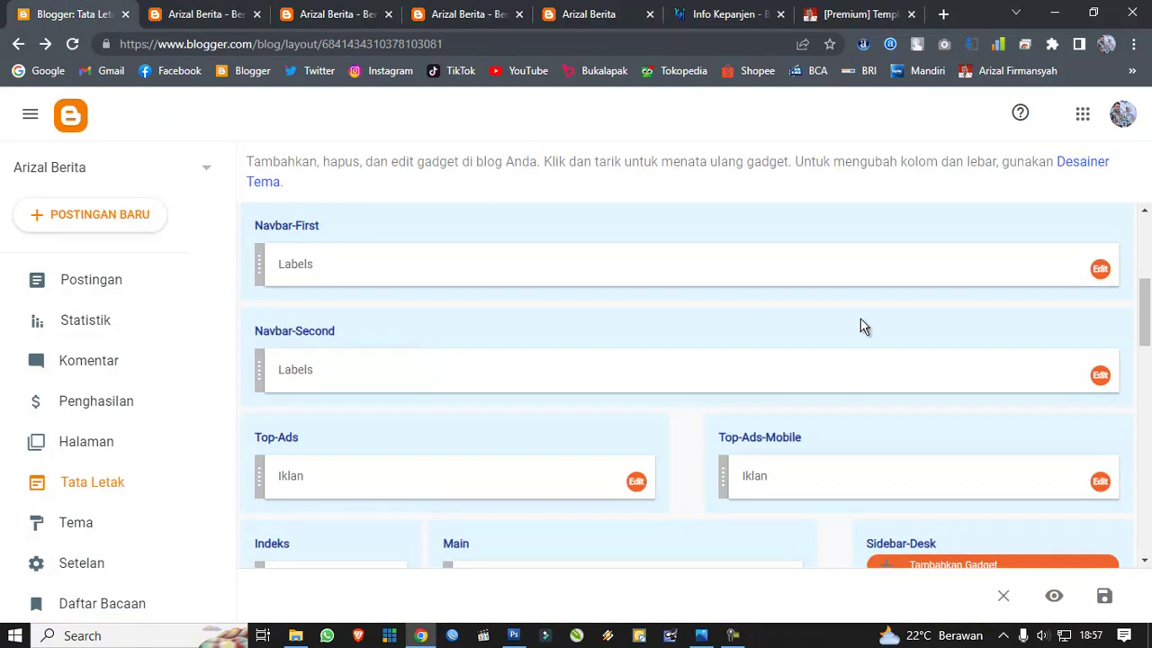
pyautogui.click(1100, 376)
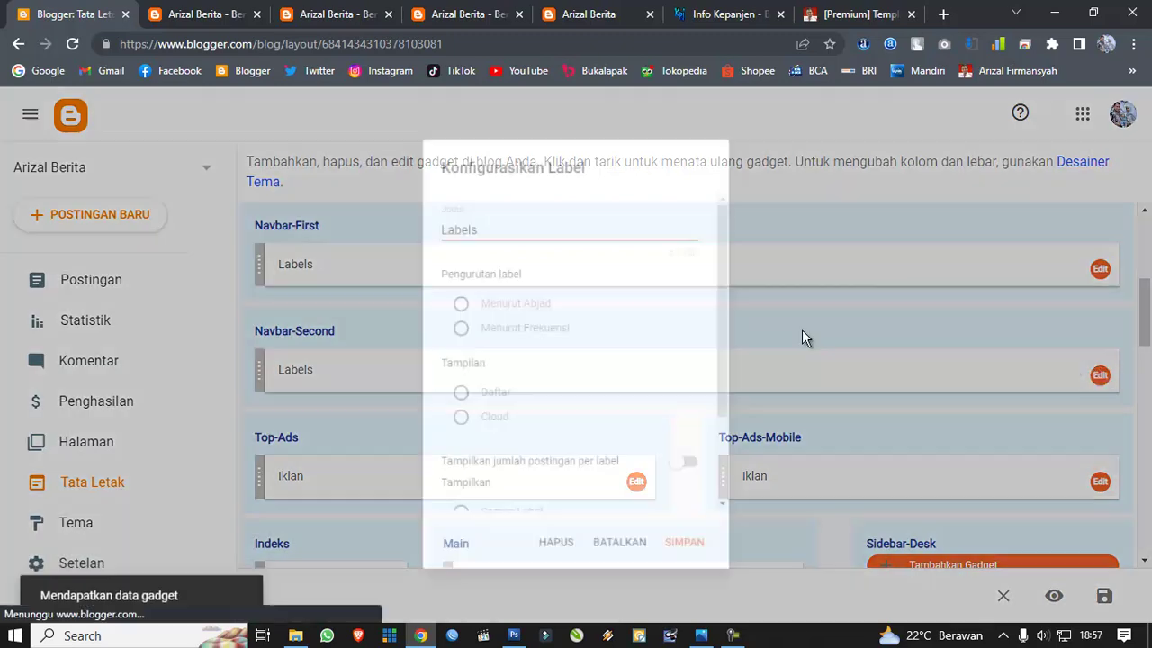
pyautogui.scroll(-3, 490, 351)
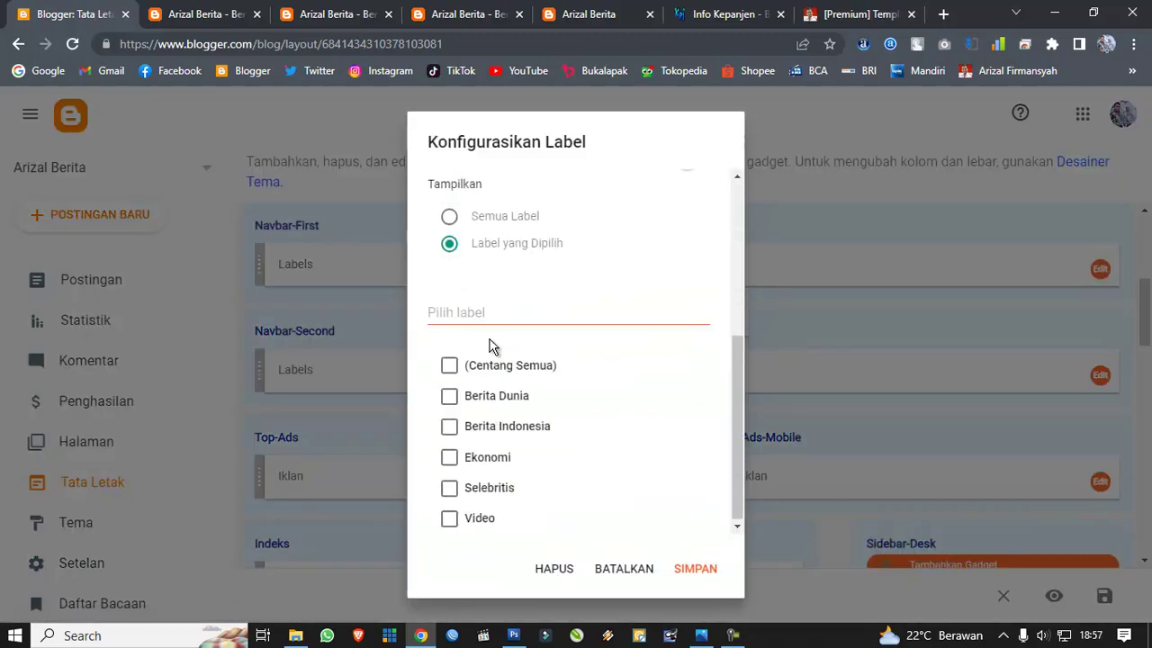
pyautogui.scroll(5, 491, 349)
pyautogui.click(344, 381)
pyautogui.scroll(-2, 344, 380)
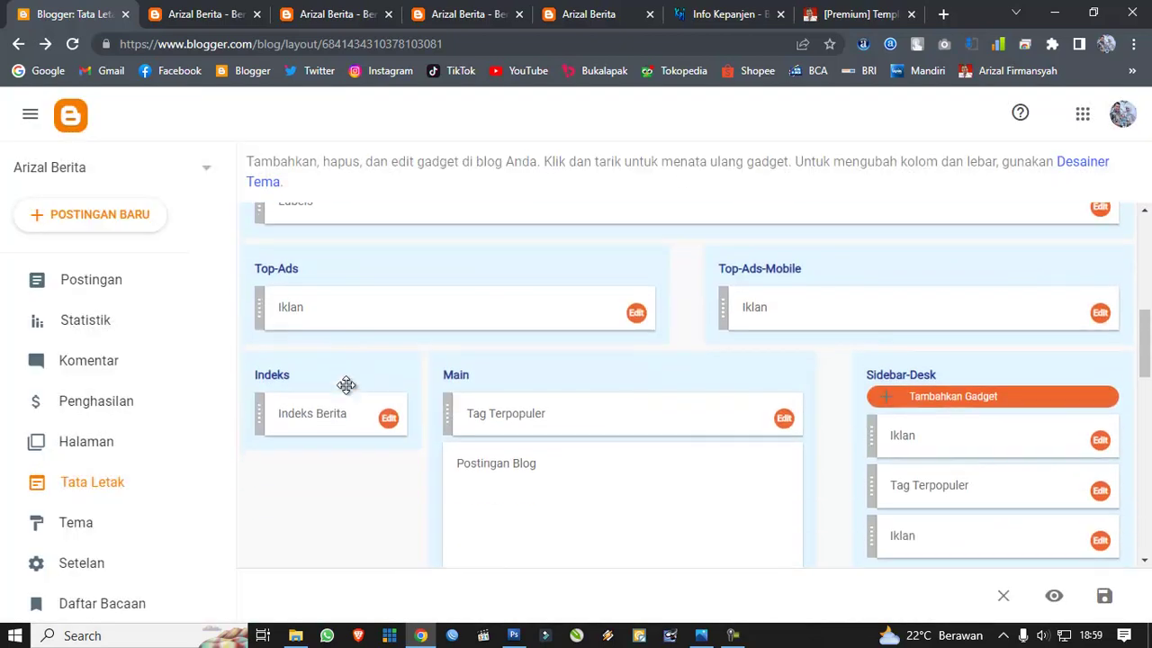
pyautogui.scroll(1, 339, 357)
pyautogui.scroll(2, 338, 358)
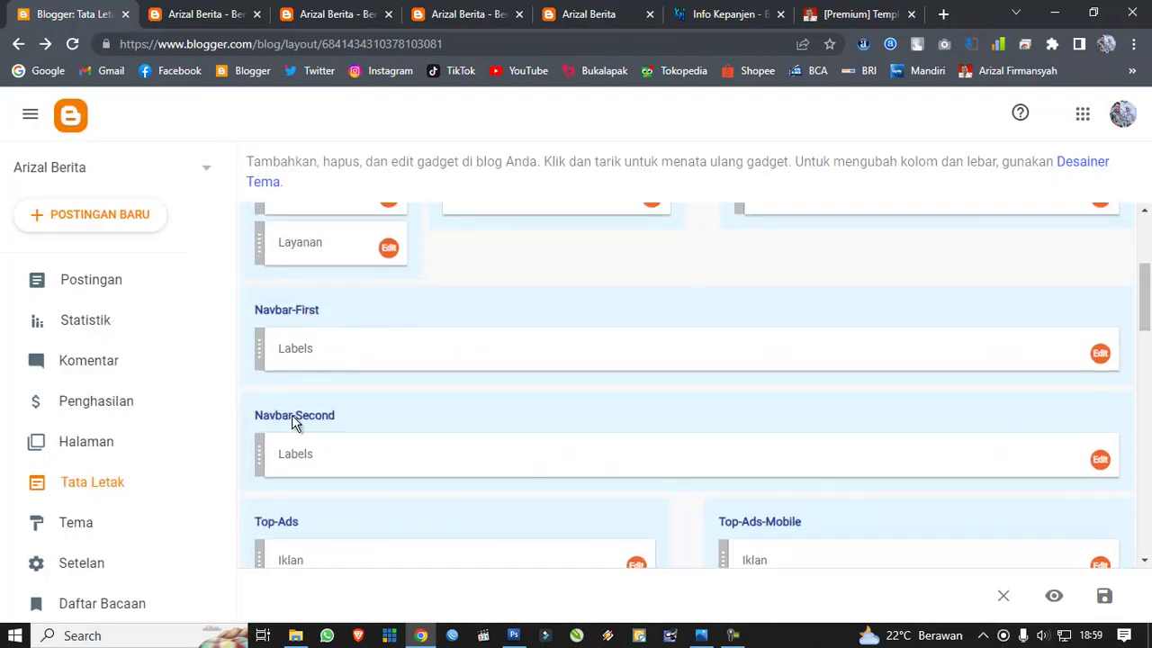
# Step: From the posts list in a new tab, add the label Viral to the "Detik-Detik SPBU Kebakaran" post, update it and return to the list
pyautogui.rightClick(103, 288)
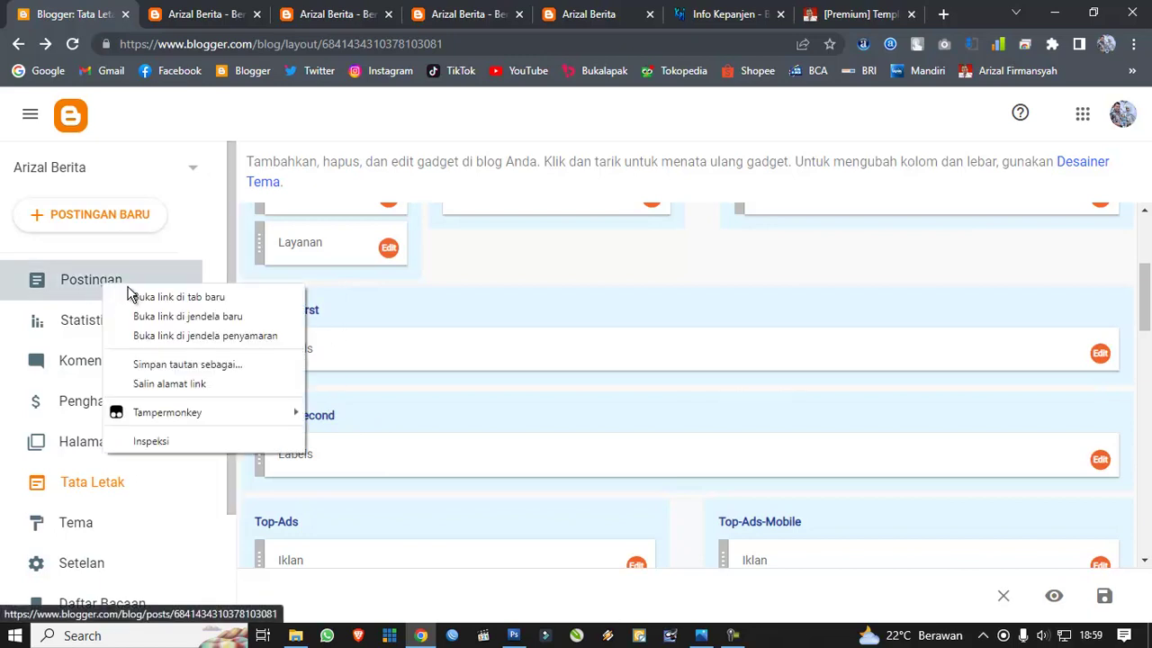
pyautogui.click(135, 297)
pyautogui.click(173, 15)
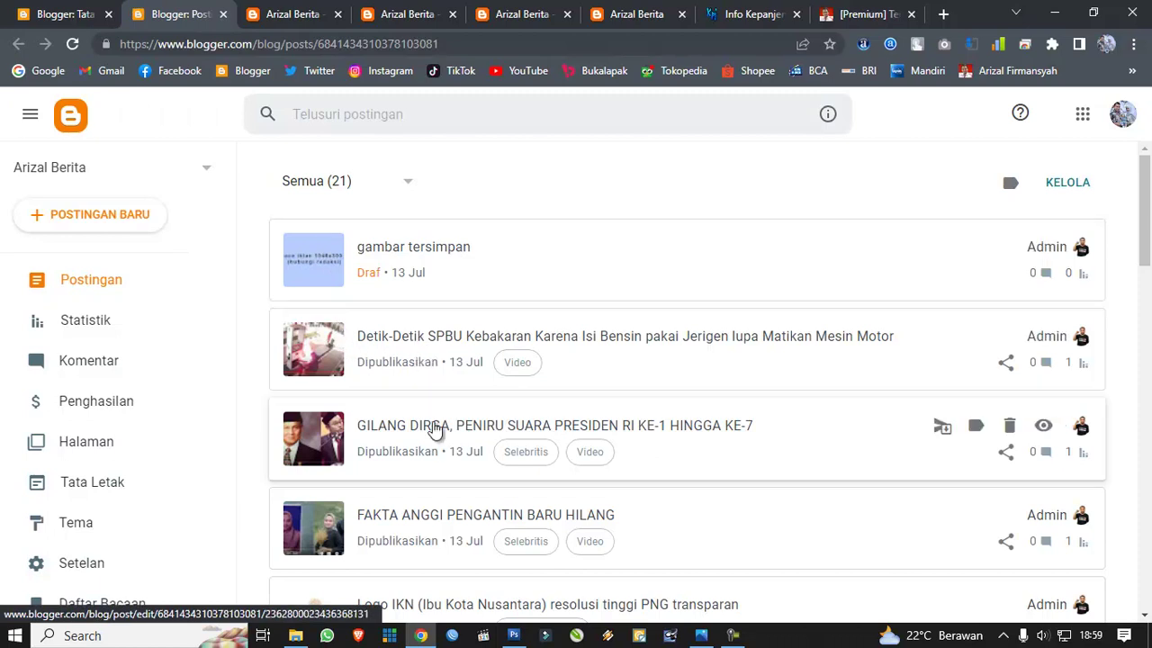
pyautogui.click(441, 334)
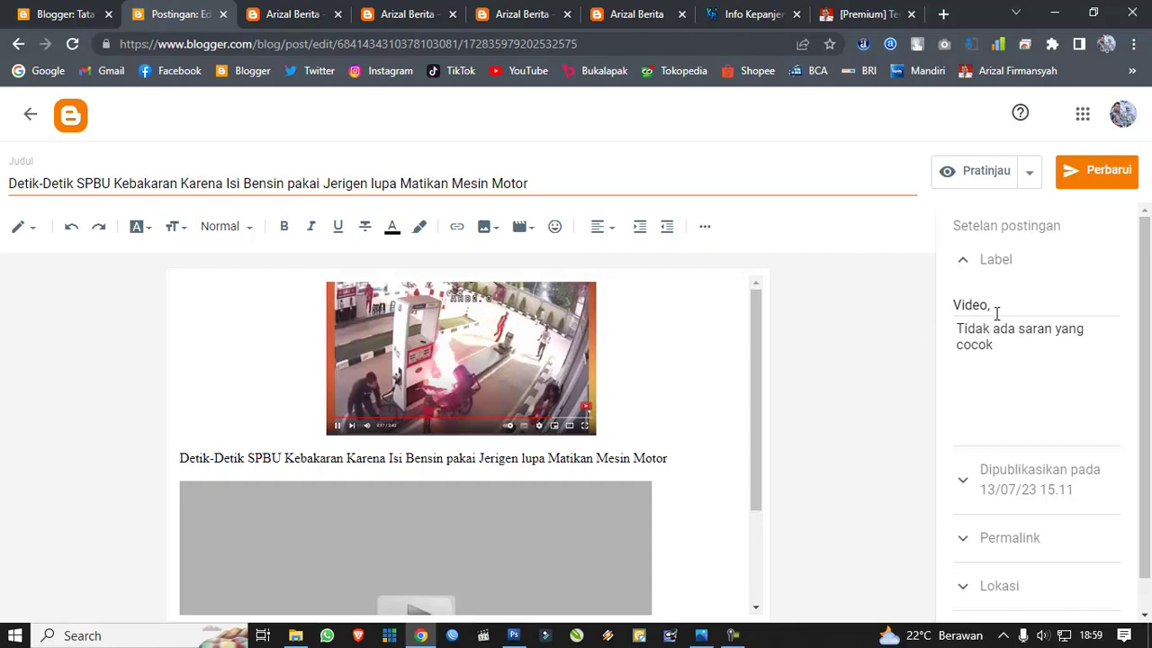
pyautogui.press('BackSpace')
pyautogui.press('BackSpace')
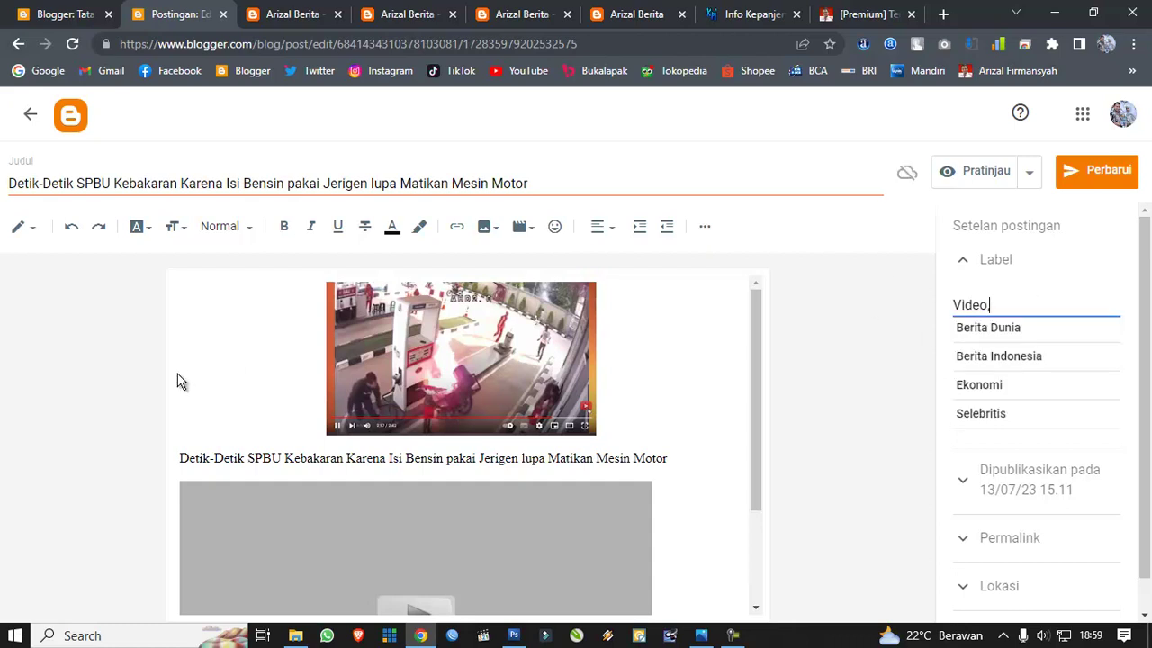
pyautogui.write('Viral')
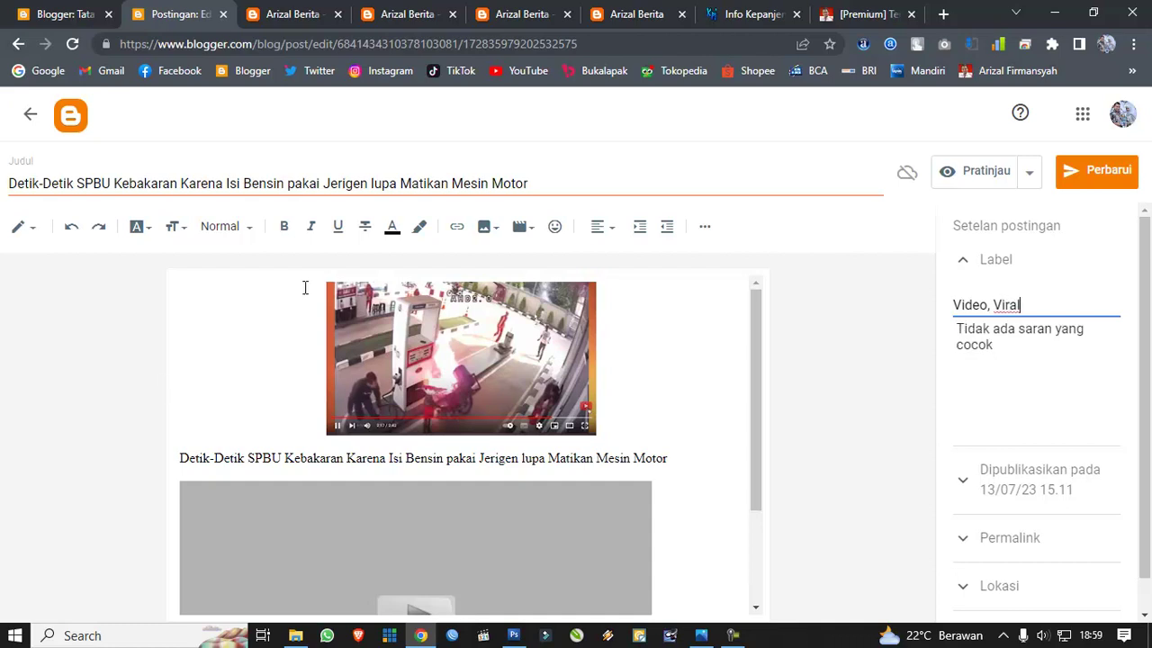
pyautogui.click(1097, 166)
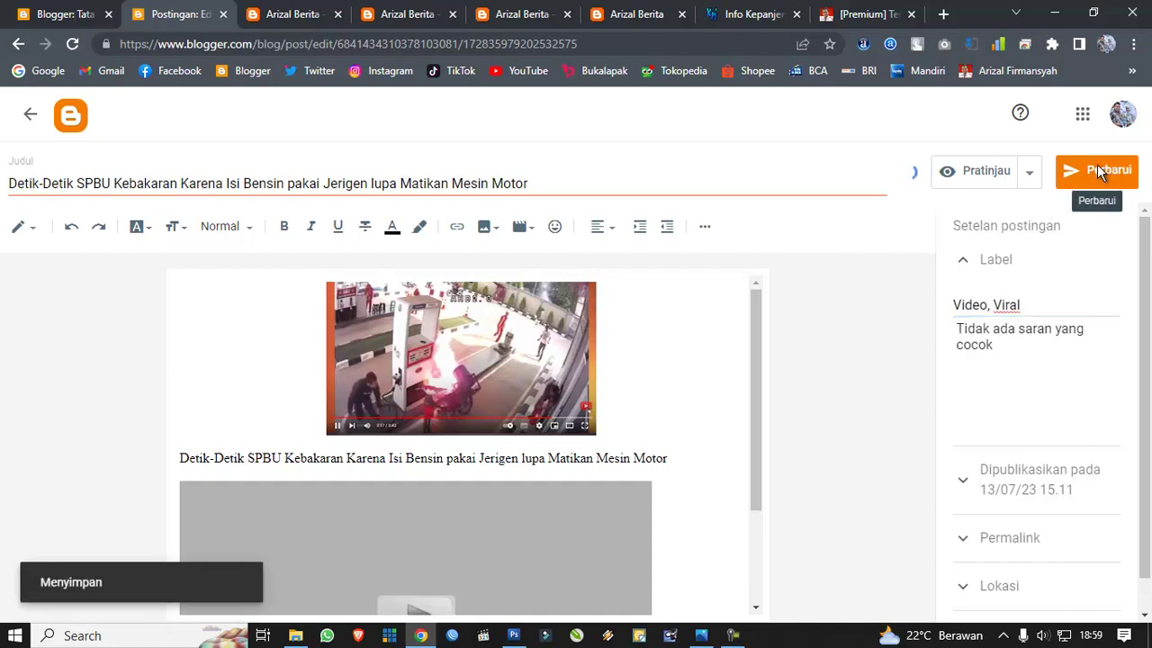
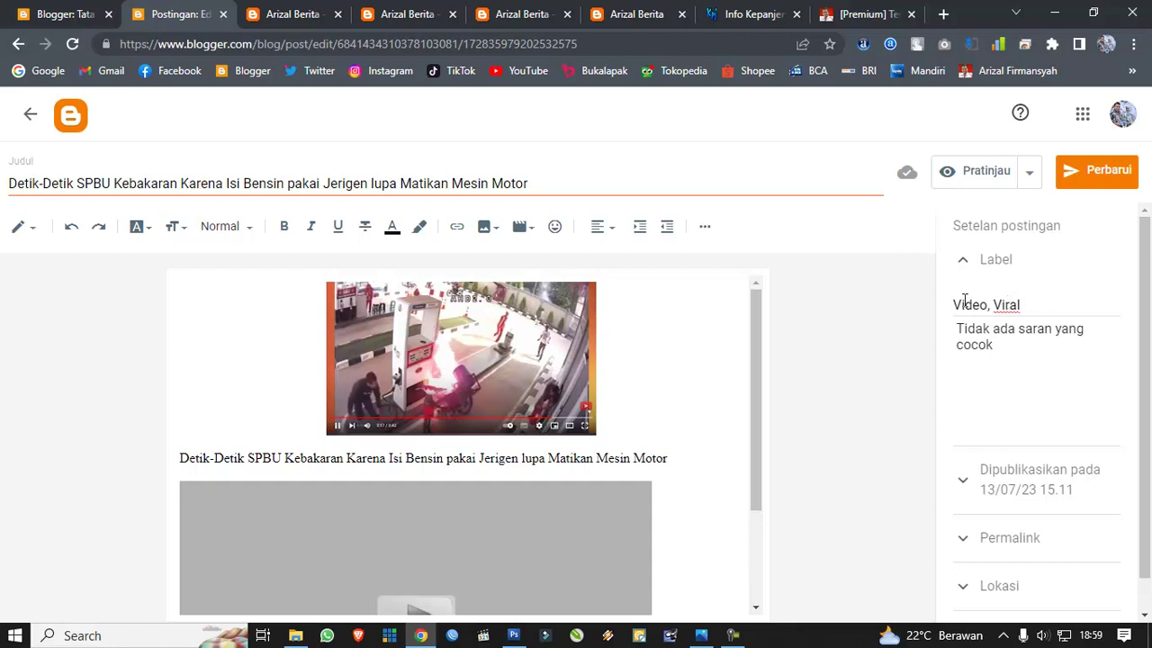
pyautogui.click(28, 120)
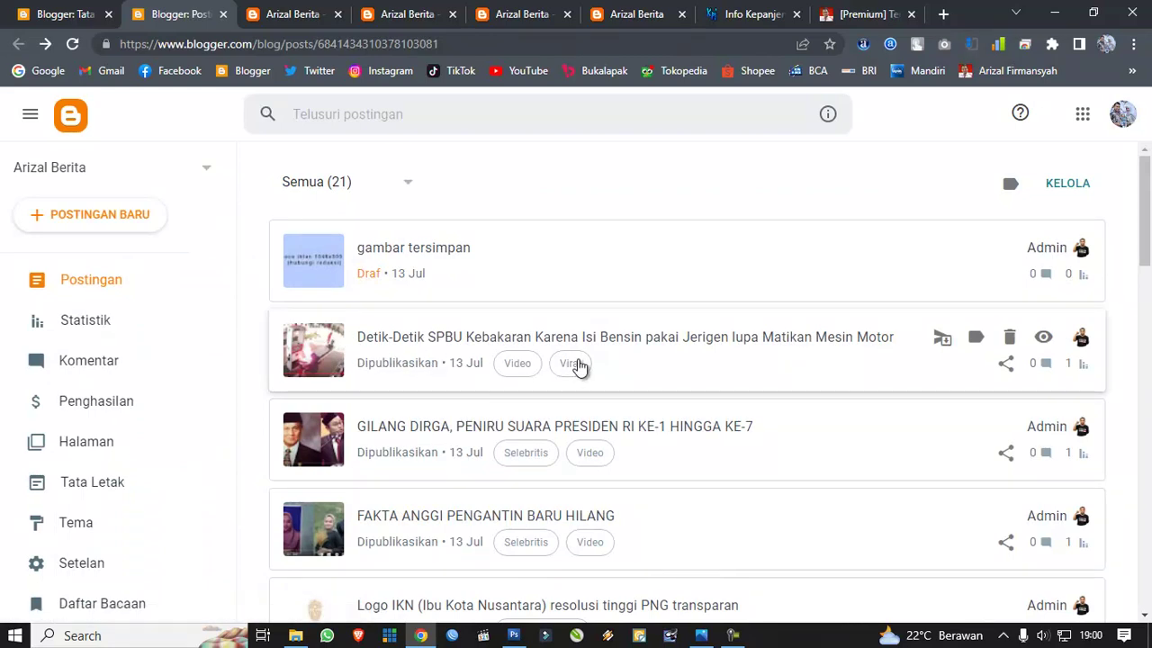
# Step: Check the second navigation bar on the live home page and return to the blog layout
pyautogui.click(256, 15)
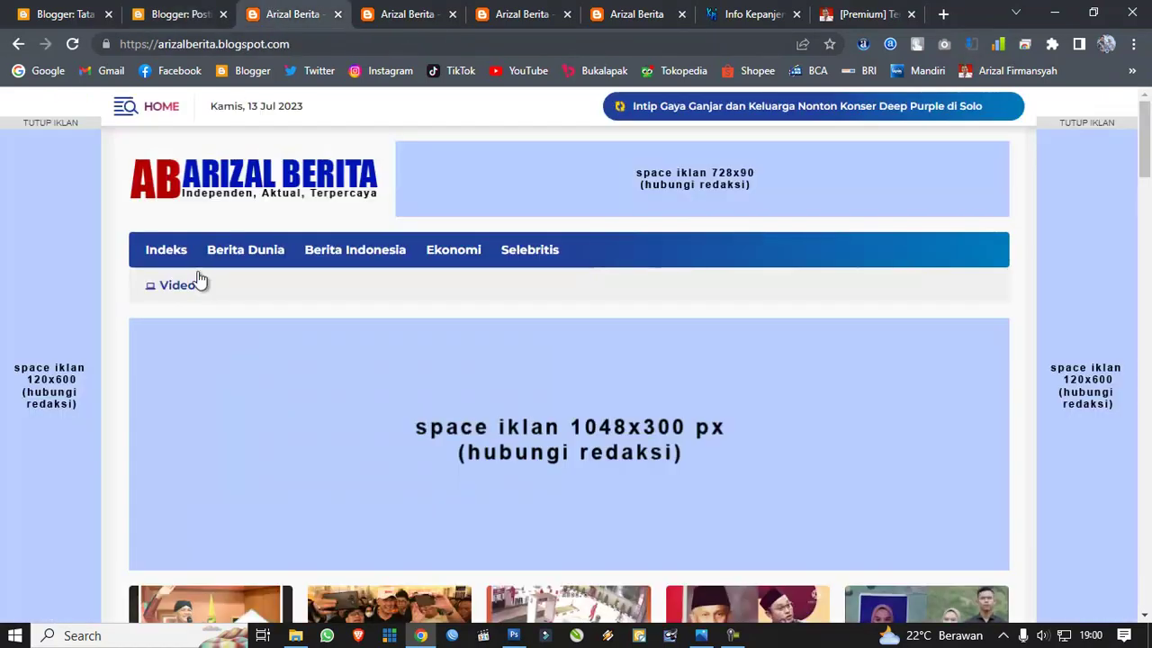
pyautogui.click(63, 14)
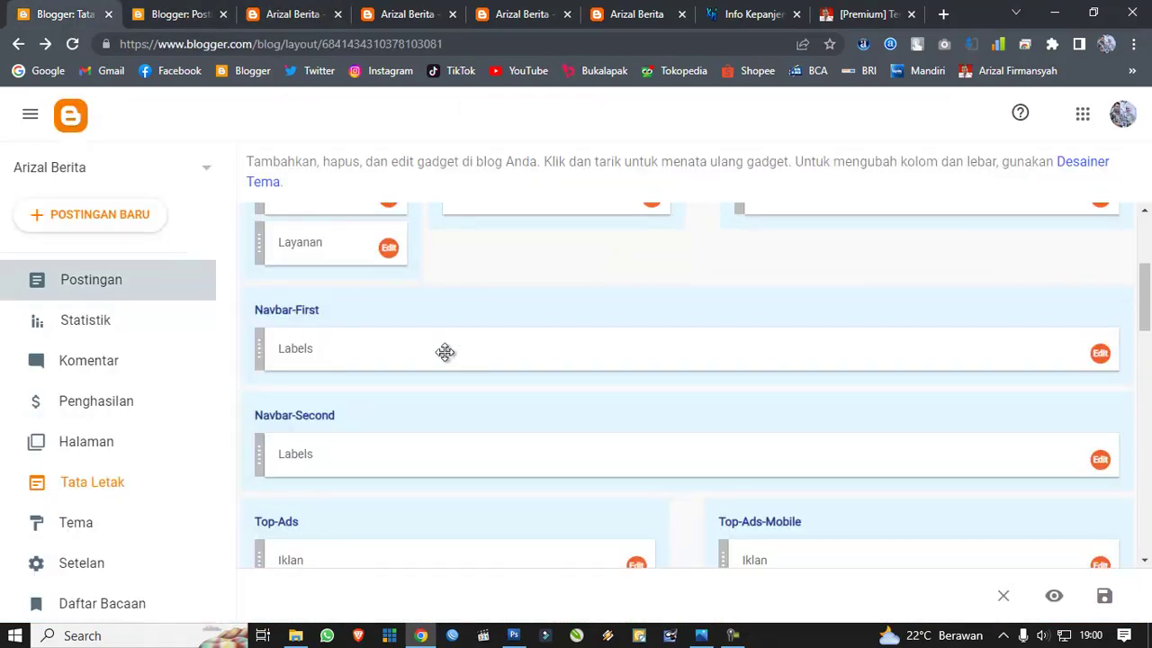
pyautogui.click(1100, 460)
pyautogui.scroll(-3, 493, 411)
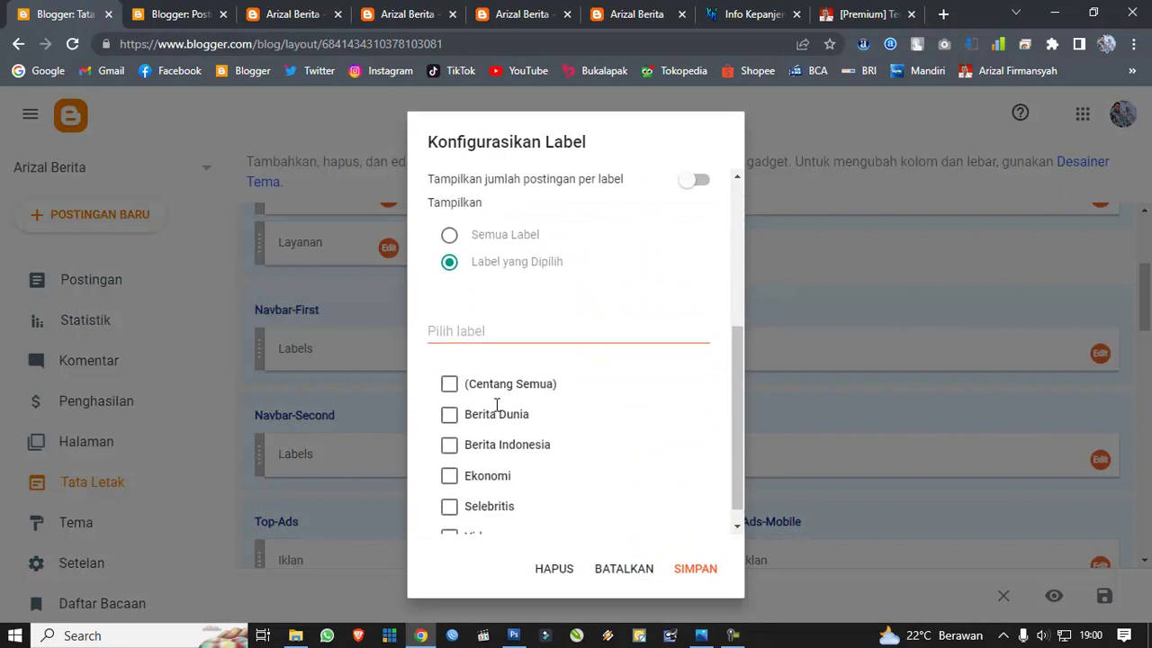
pyautogui.click(614, 549)
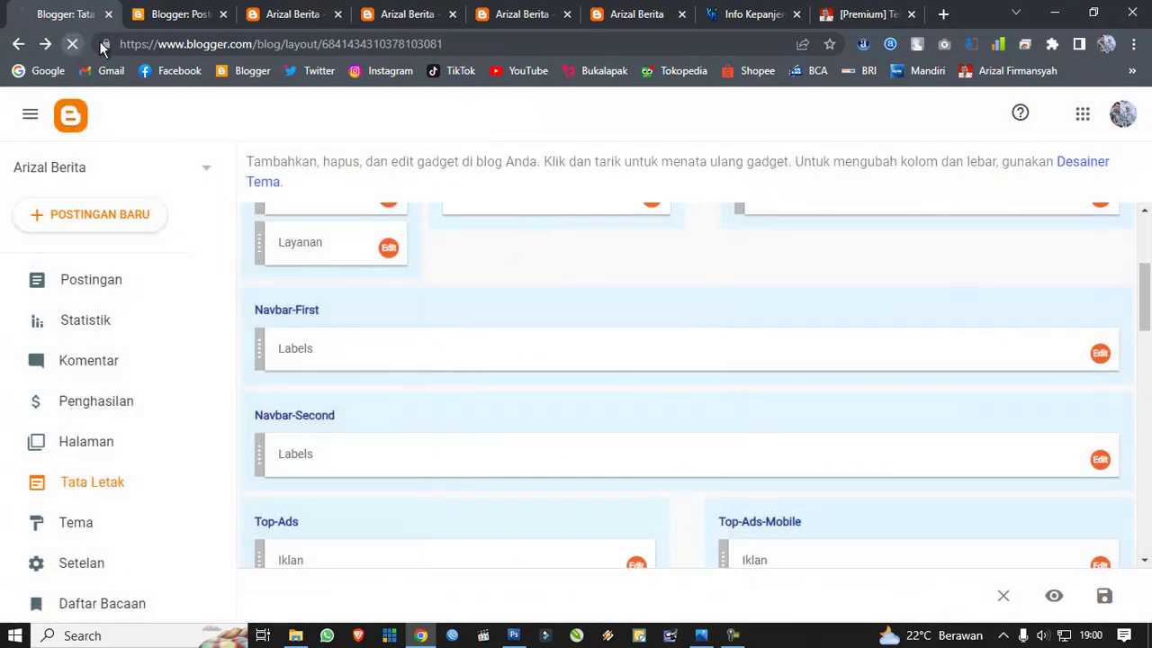
pyautogui.click(185, 16)
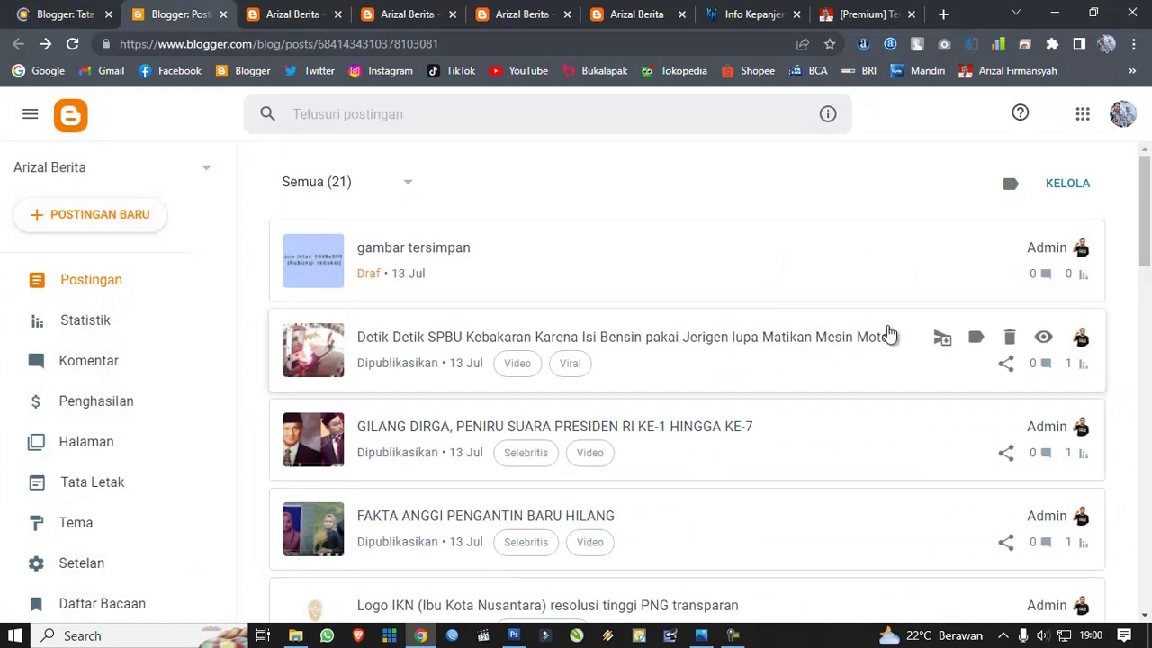
pyautogui.click(67, 14)
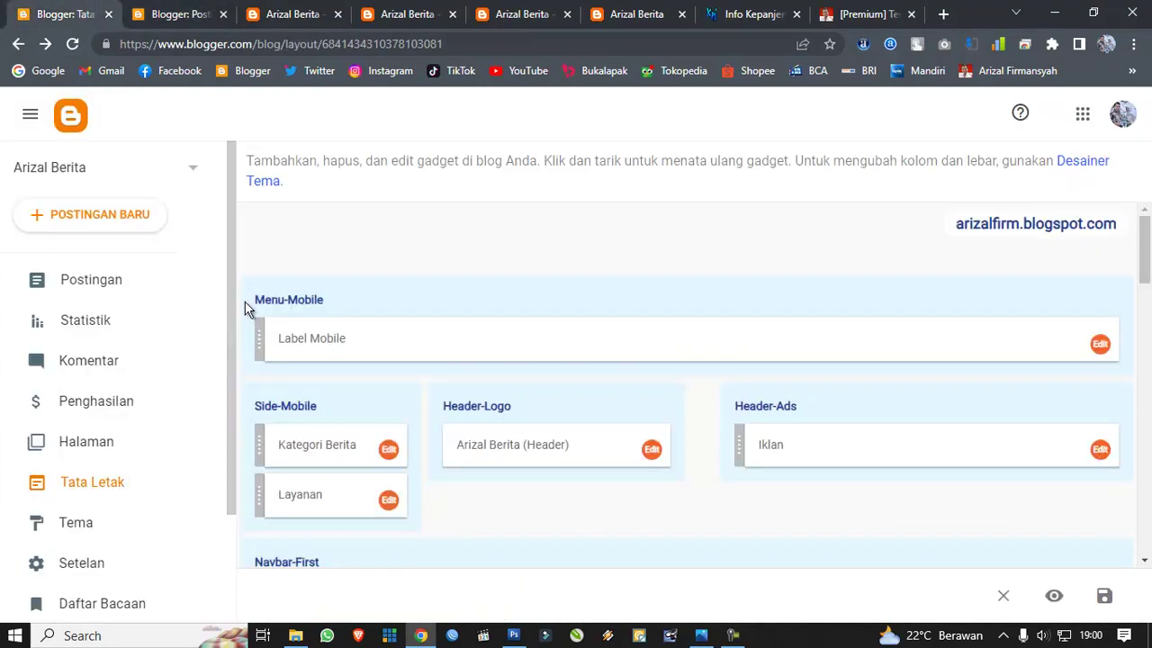
# Step: Select the Viral label in the Navbar-Second Labels gadget and save the gadget
pyautogui.scroll(-3, 747, 420)
pyautogui.scroll(3, 745, 410)
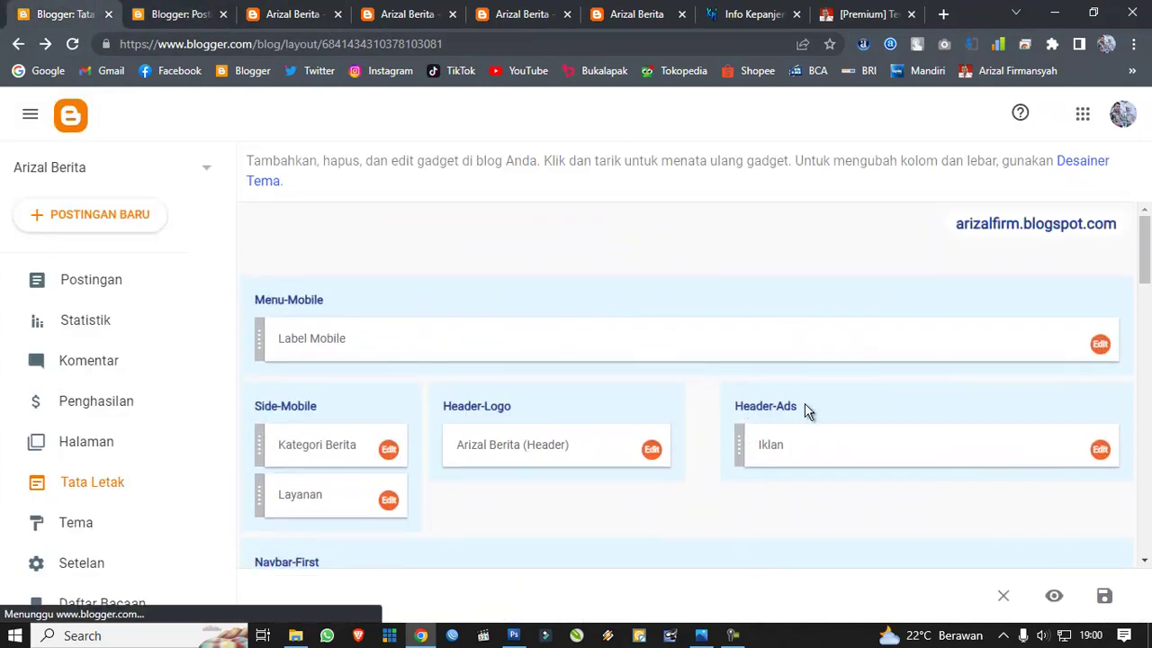
pyautogui.scroll(-3, 806, 409)
pyautogui.click(1099, 374)
pyautogui.scroll(-5, 540, 400)
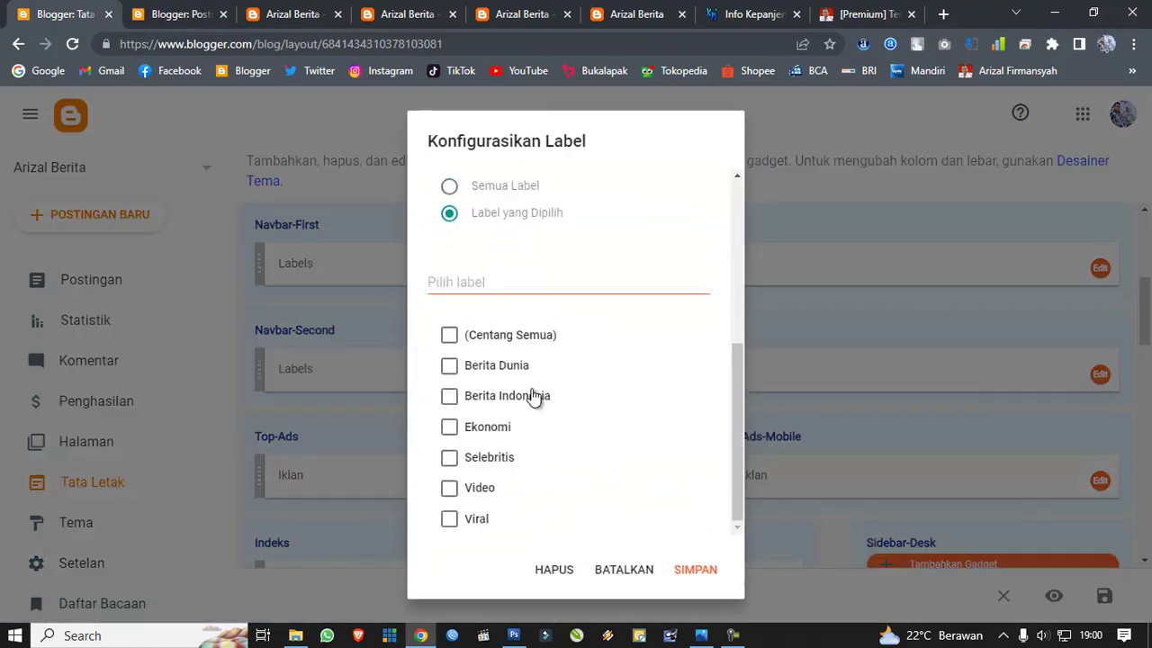
pyautogui.click(451, 521)
pyautogui.click(690, 569)
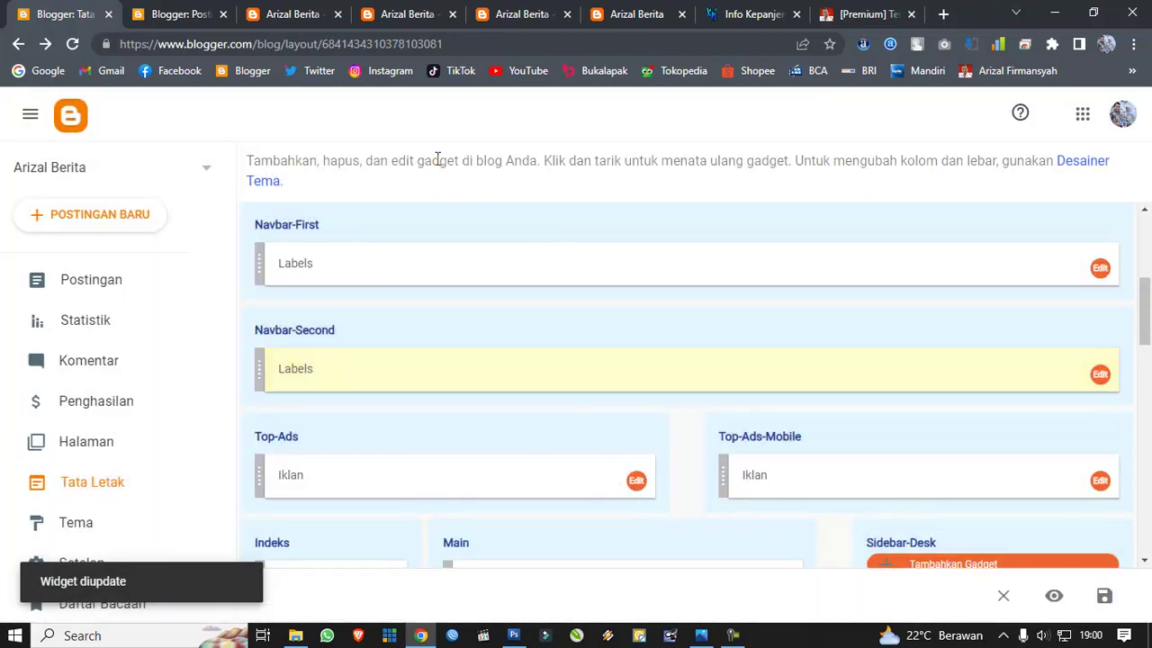
# Step: Check the #viral link in the published blog's second navigation bar and return to the blog's home page
pyautogui.click(177, 12)
pyautogui.click(266, 11)
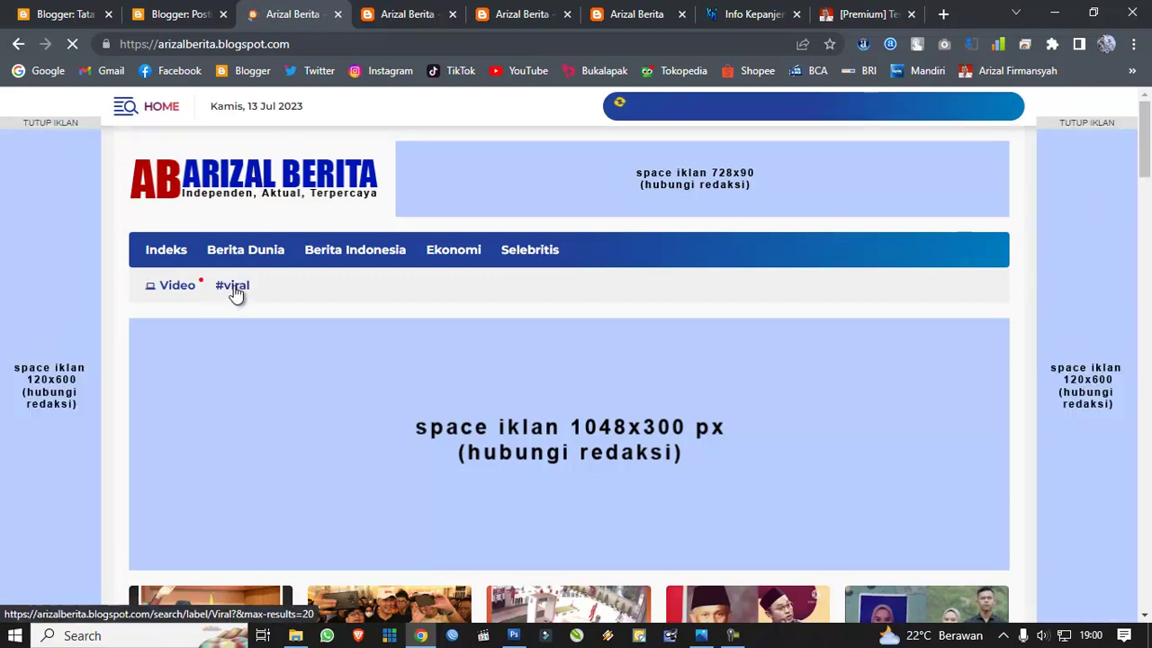
pyautogui.click(233, 285)
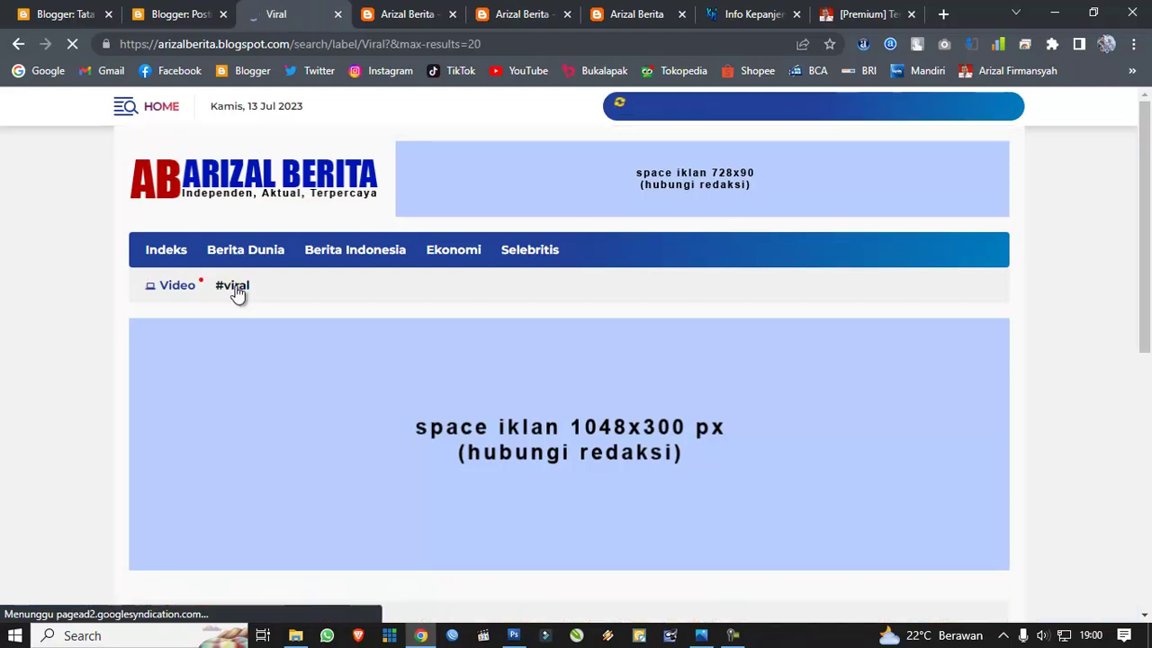
pyautogui.scroll(-5, 254, 287)
pyautogui.scroll(6, 254, 286)
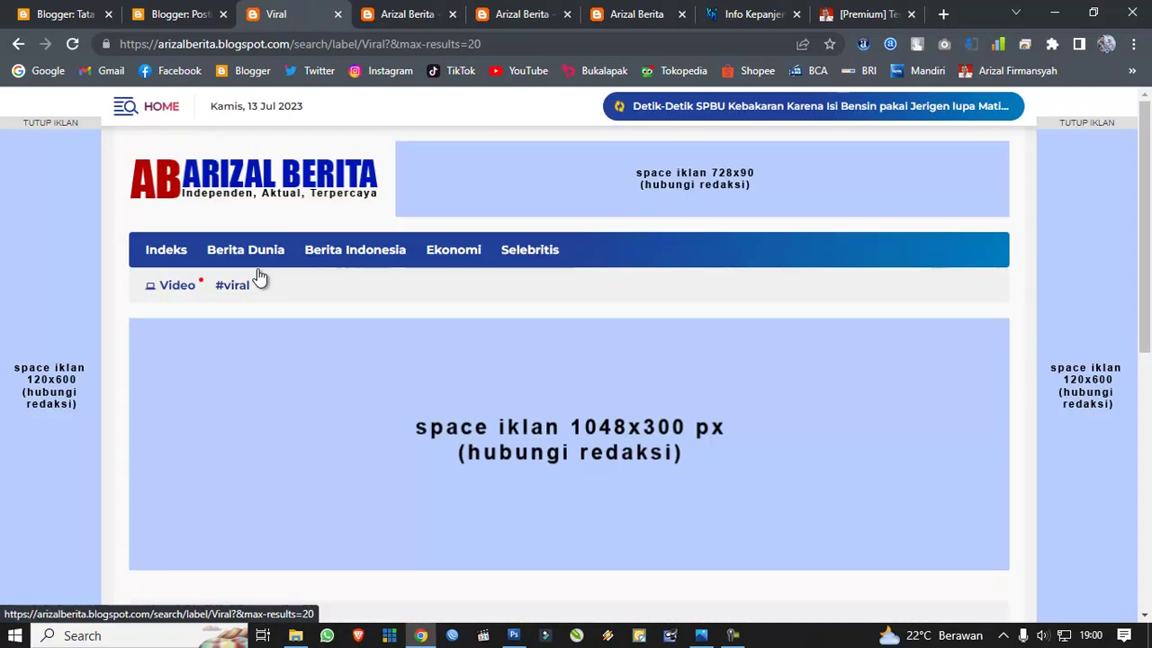
pyautogui.click(182, 214)
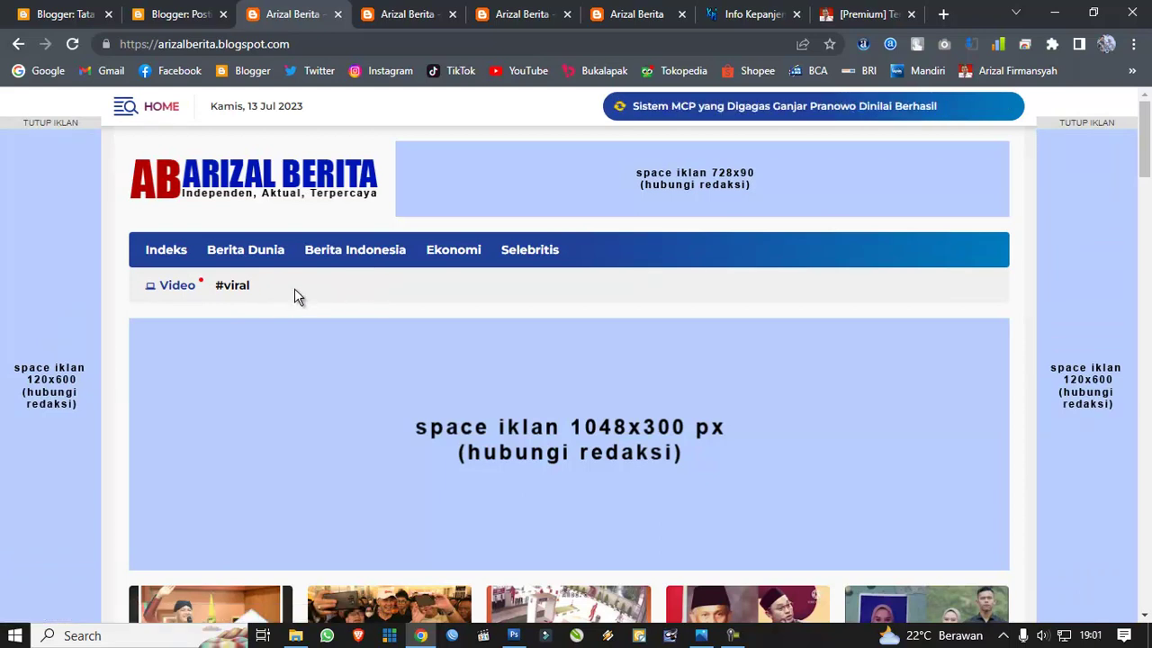
# Step: Select all labels for the Indeks Berita gadget in the layout's Indeks section and save it
pyautogui.click(67, 11)
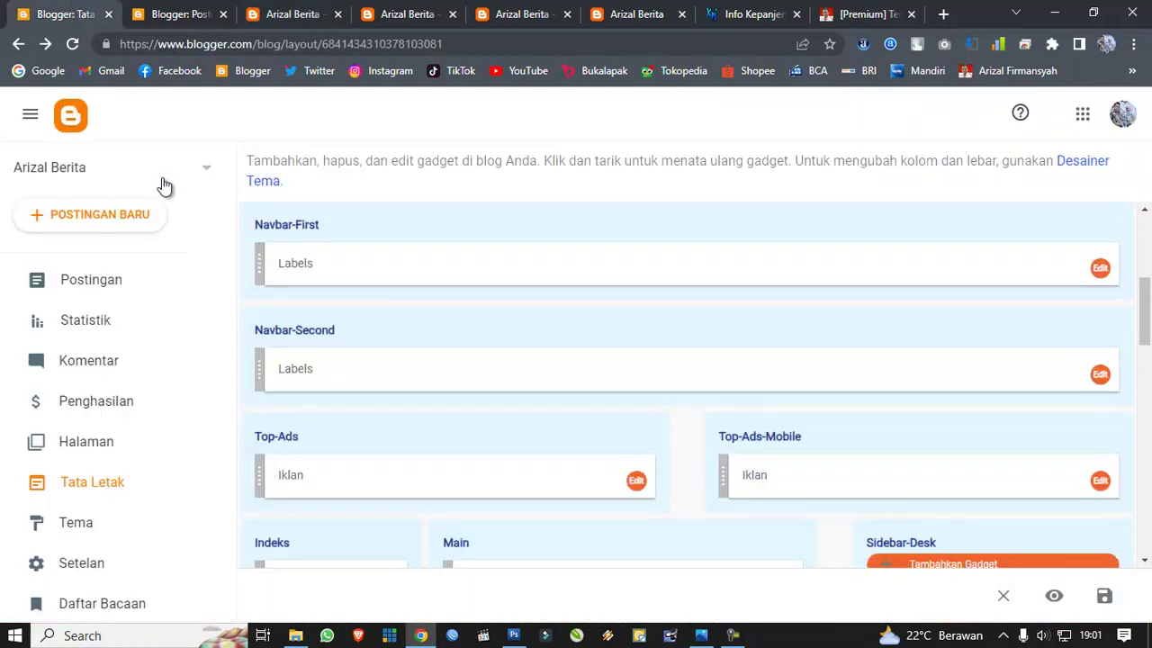
pyautogui.scroll(-3, 429, 285)
pyautogui.scroll(2, 430, 286)
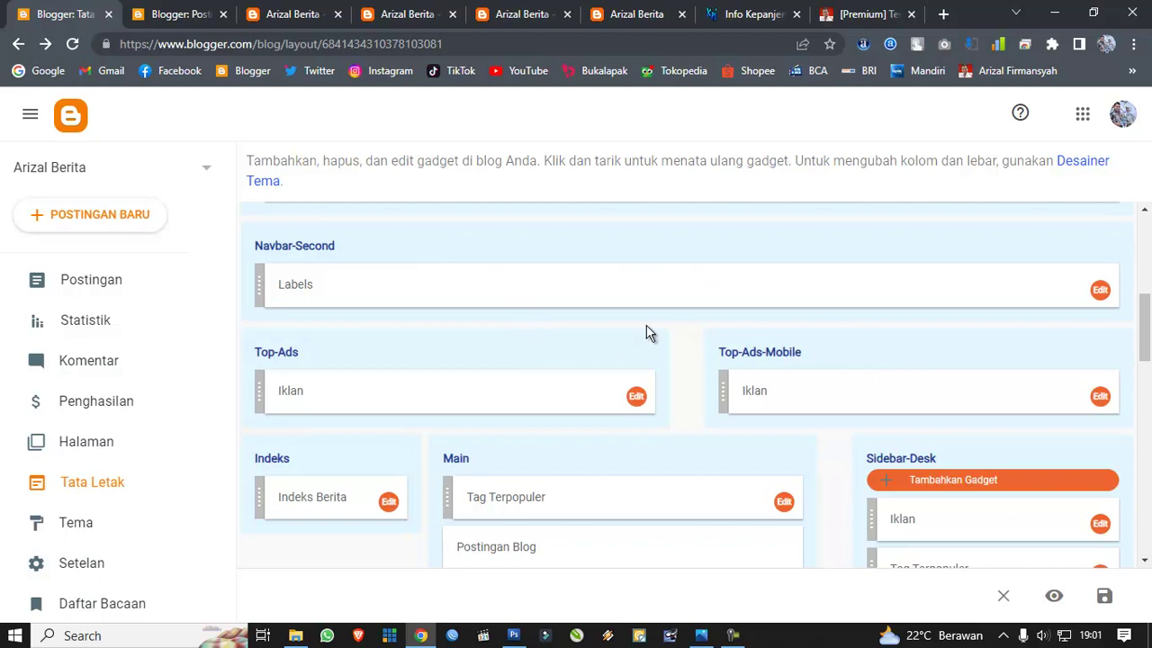
pyautogui.scroll(-2, 645, 334)
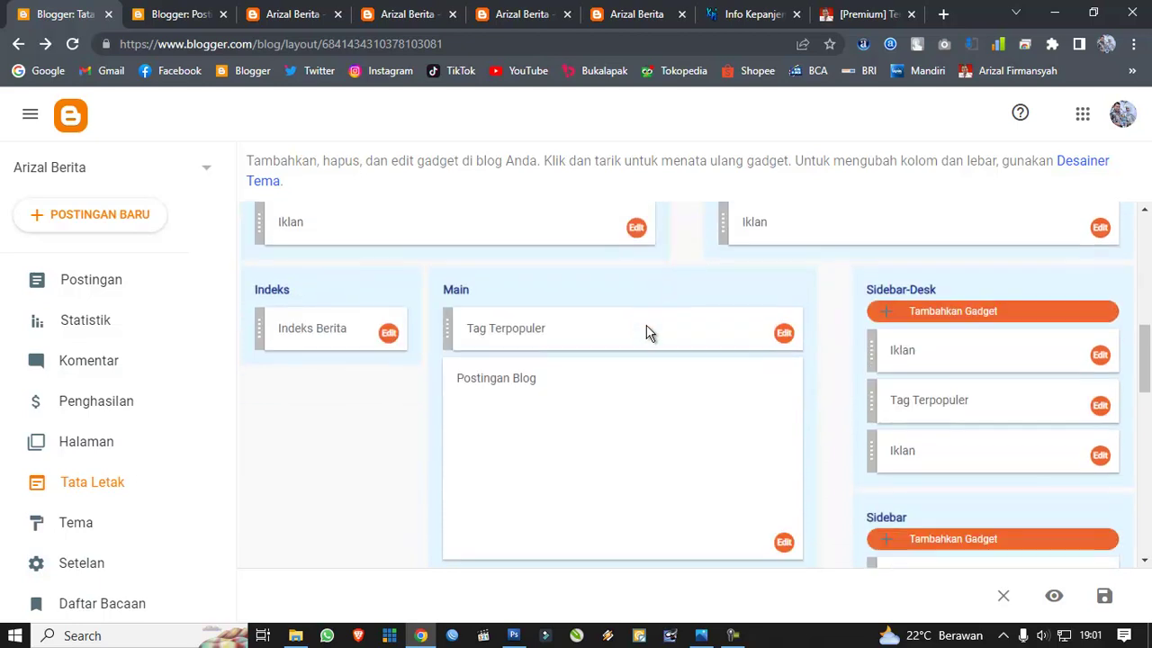
pyautogui.click(390, 342)
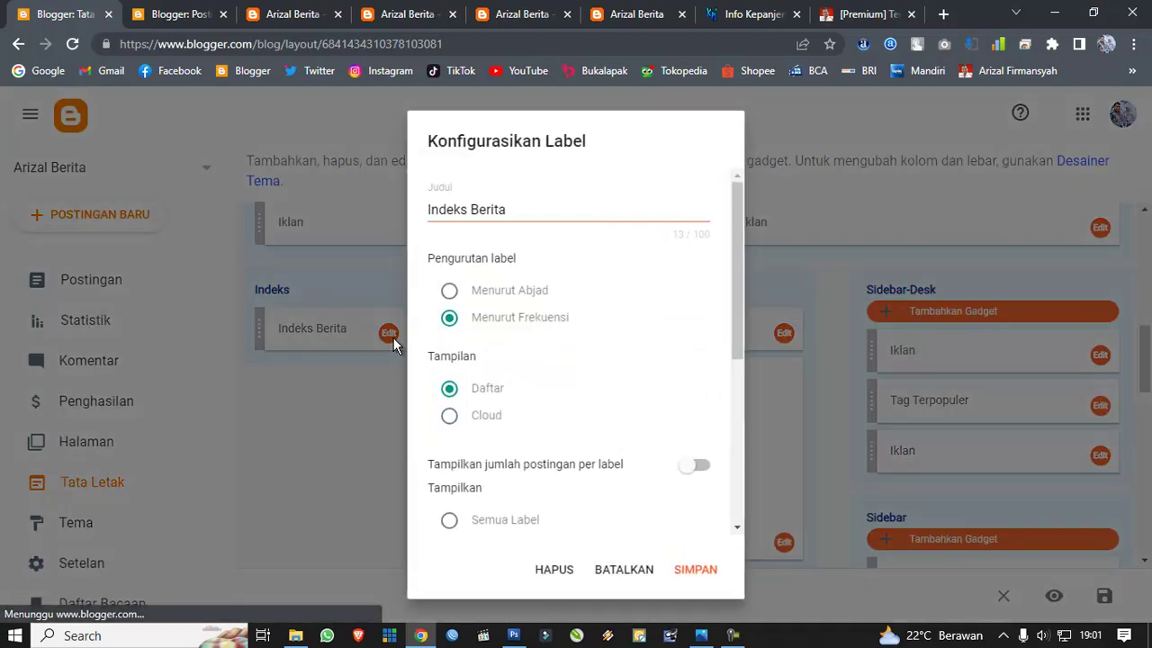
pyautogui.scroll(-5, 567, 344)
pyautogui.click(450, 337)
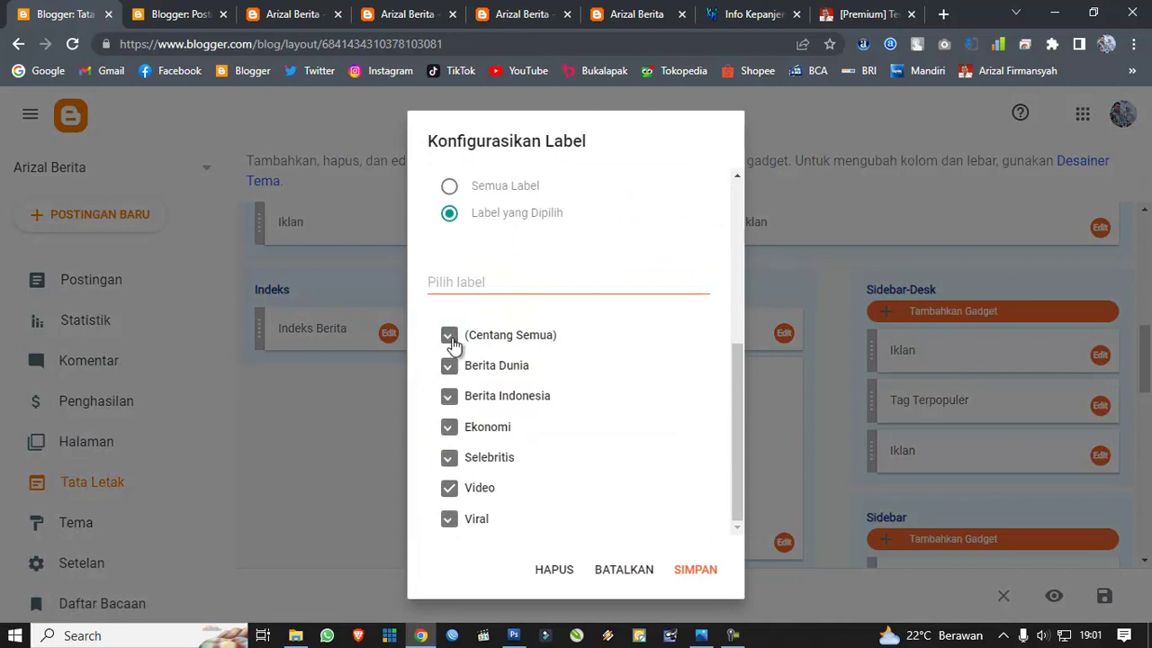
pyautogui.click(706, 567)
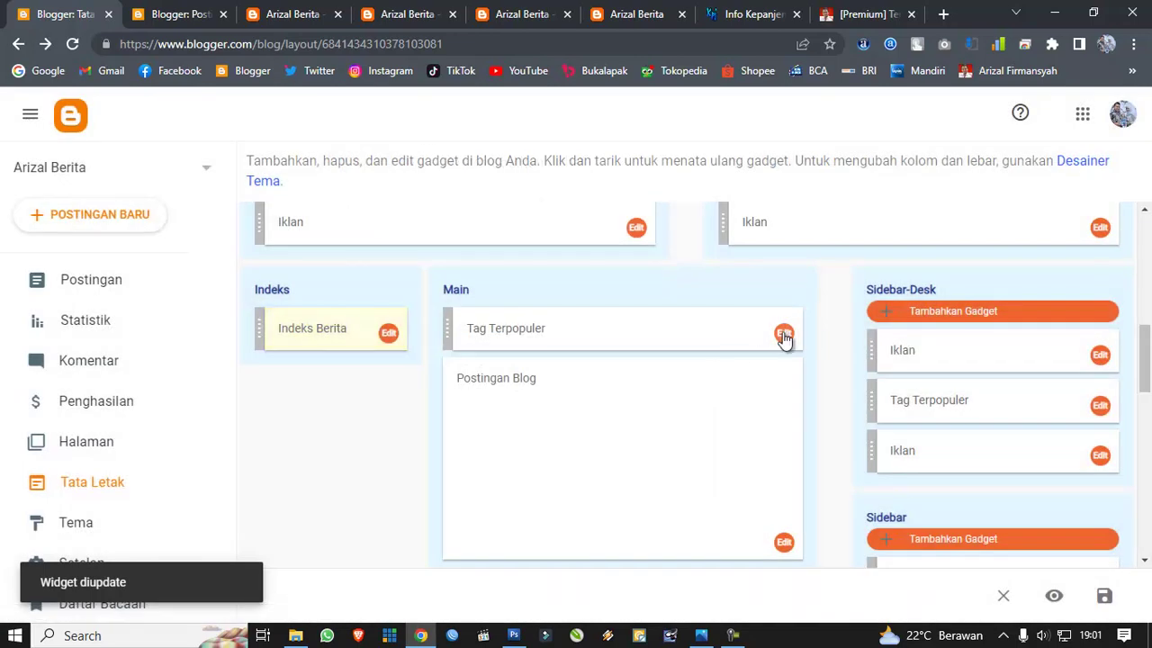
# Step: In the Main section's Tag Terpopuler gadget, select Viral, Selebritis and Berita Indonesia, clear Video, and save
pyautogui.click(785, 334)
pyautogui.scroll(-4, 549, 419)
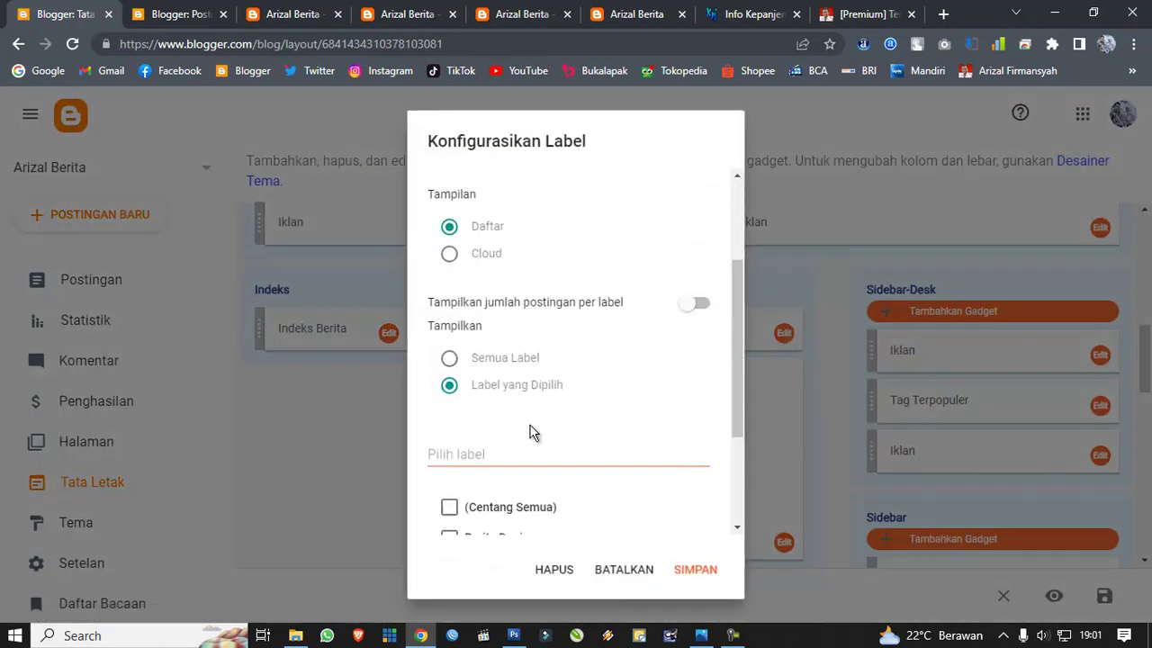
pyautogui.click(450, 523)
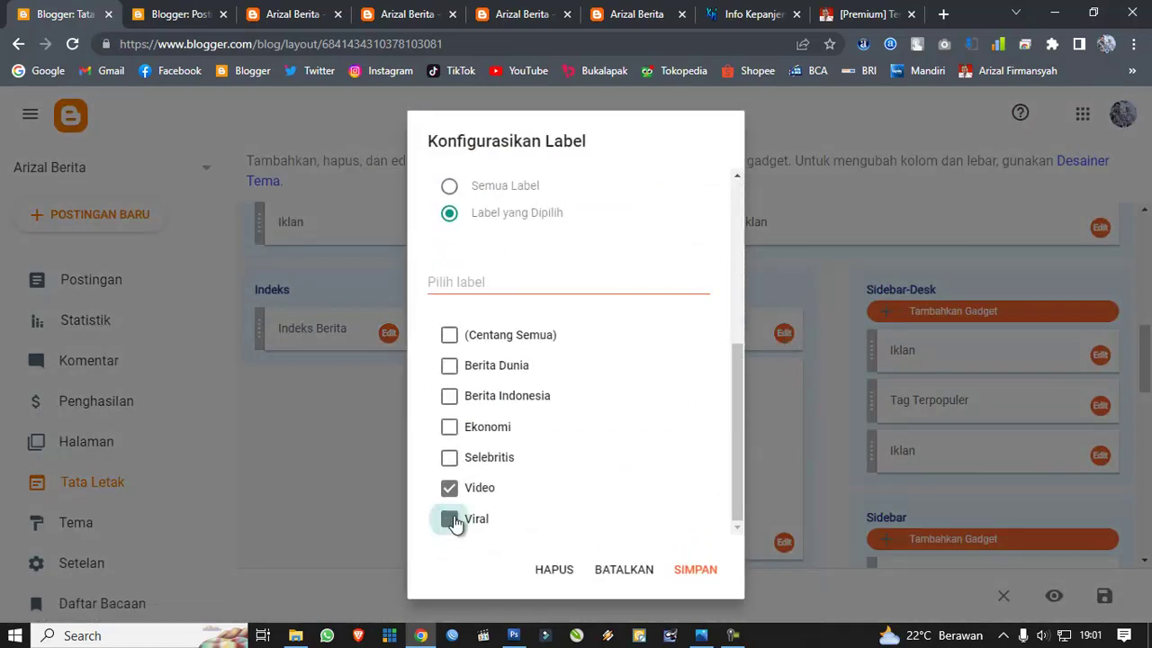
pyautogui.click(450, 489)
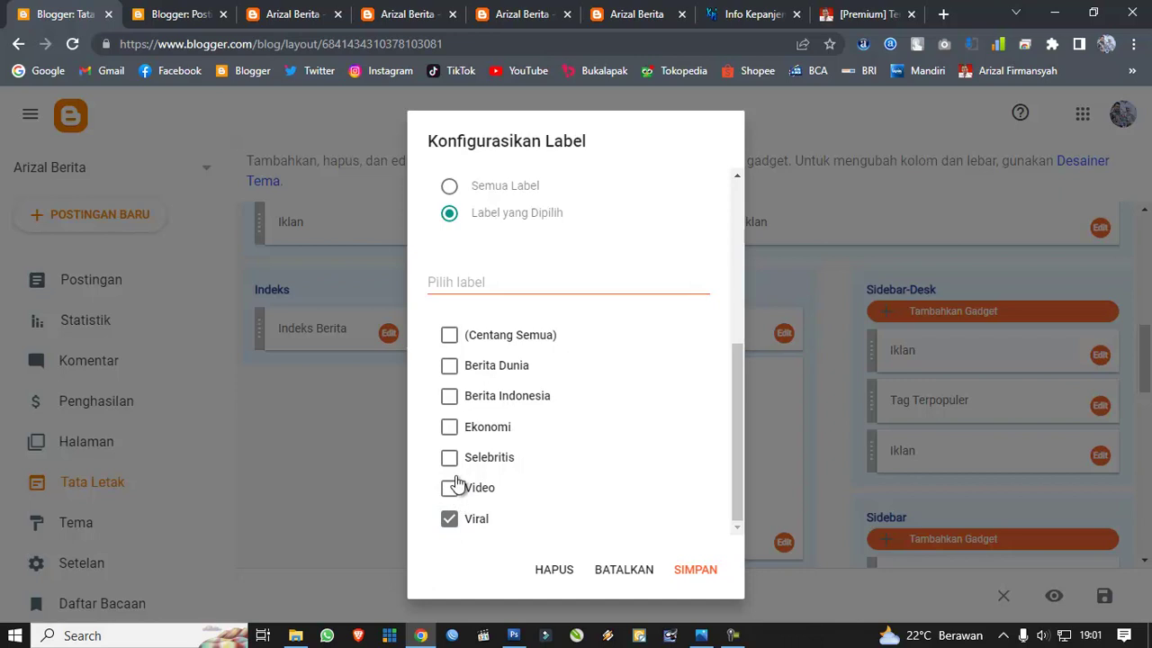
pyautogui.click(452, 460)
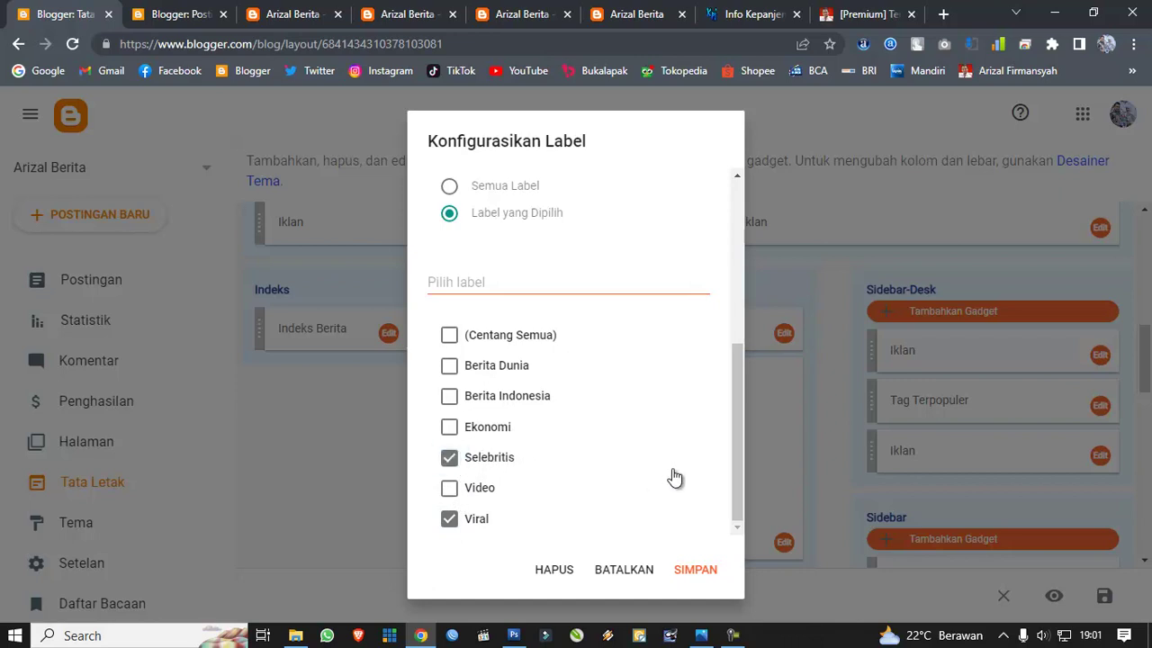
pyautogui.click(453, 400)
pyautogui.click(695, 572)
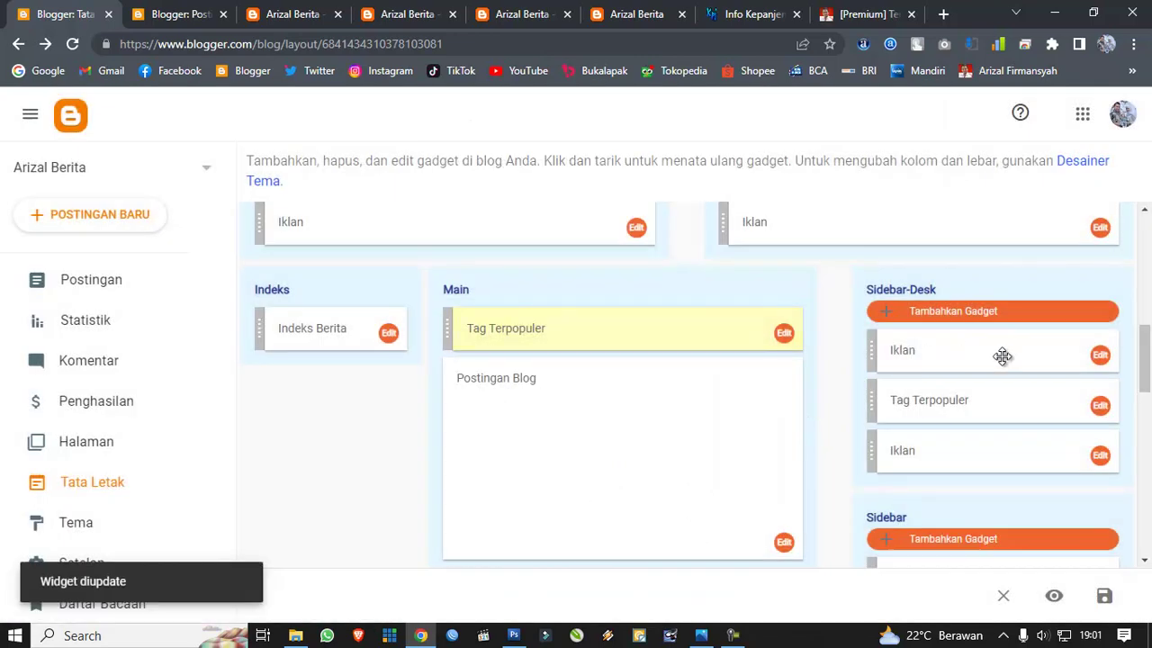
# Step: In the Sidebar-Desk Tag Terpopuler gadget, select Viral and Berita Dunia, clear Video, and save
pyautogui.click(1100, 406)
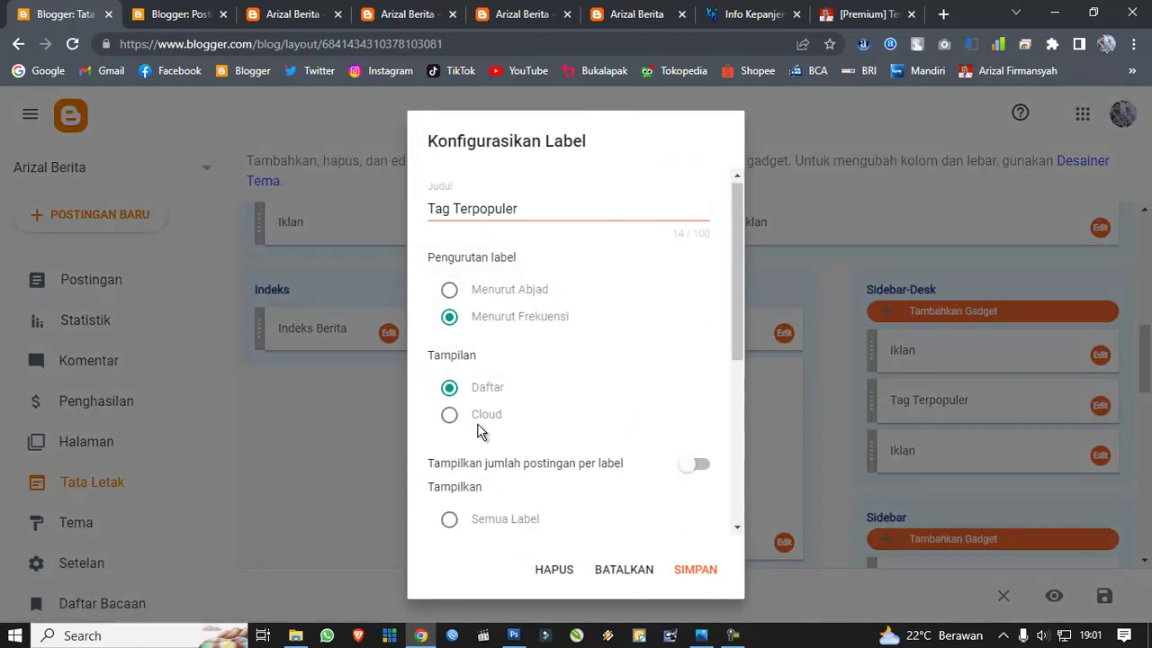
pyautogui.scroll(-4, 480, 430)
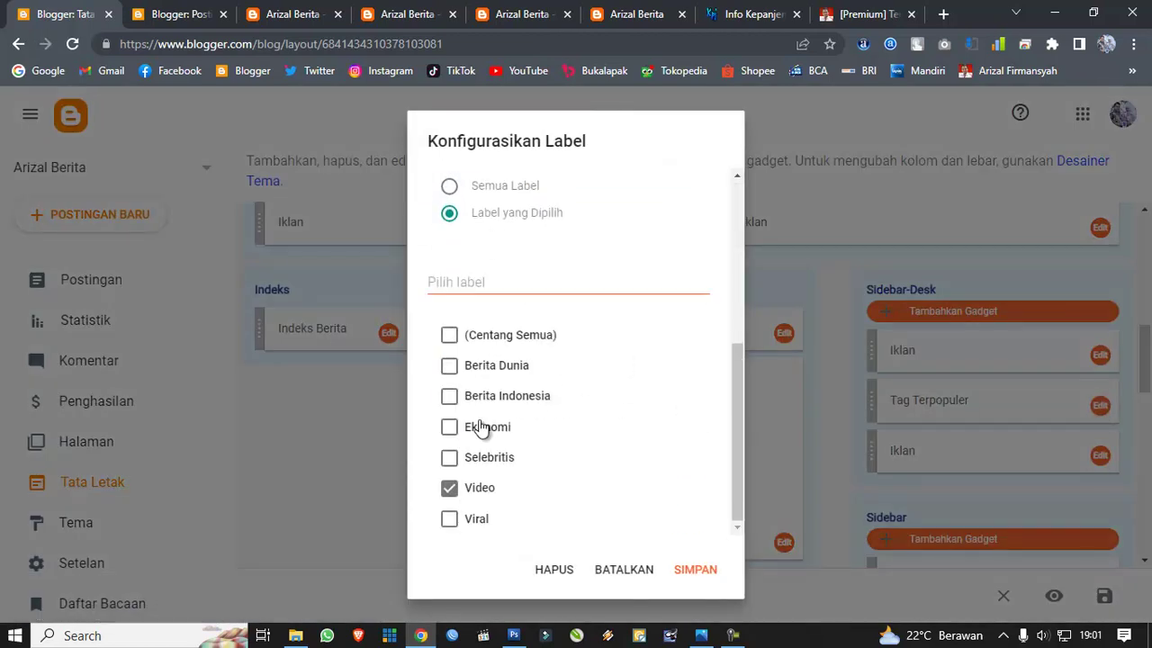
pyautogui.click(461, 526)
pyautogui.click(479, 496)
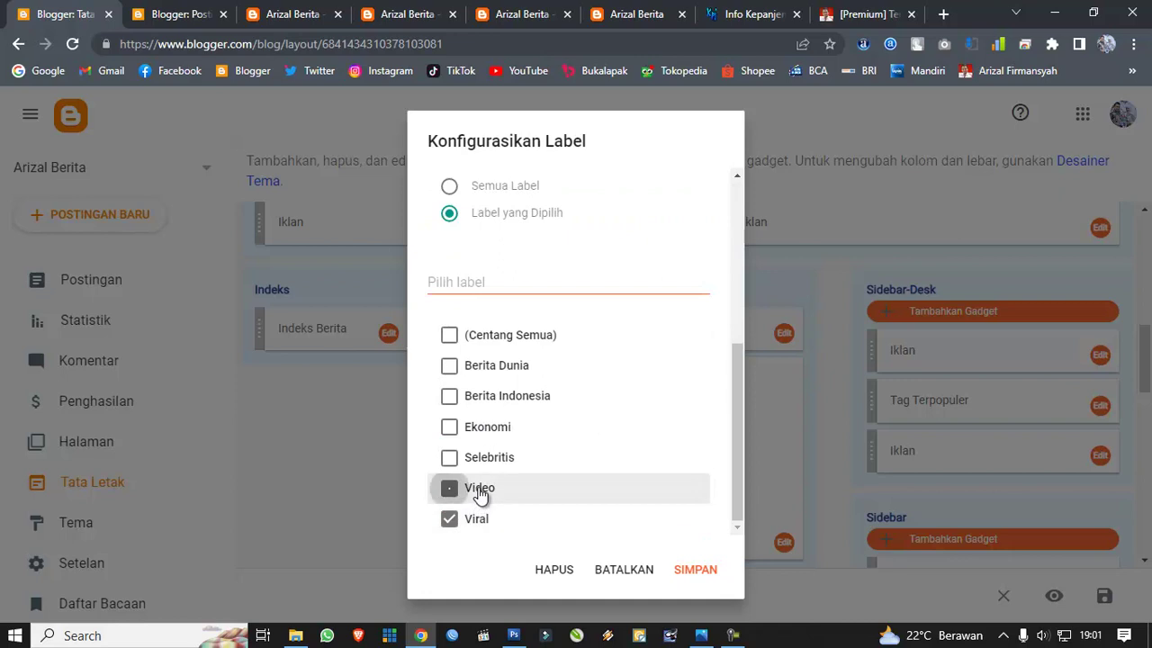
pyautogui.click(495, 369)
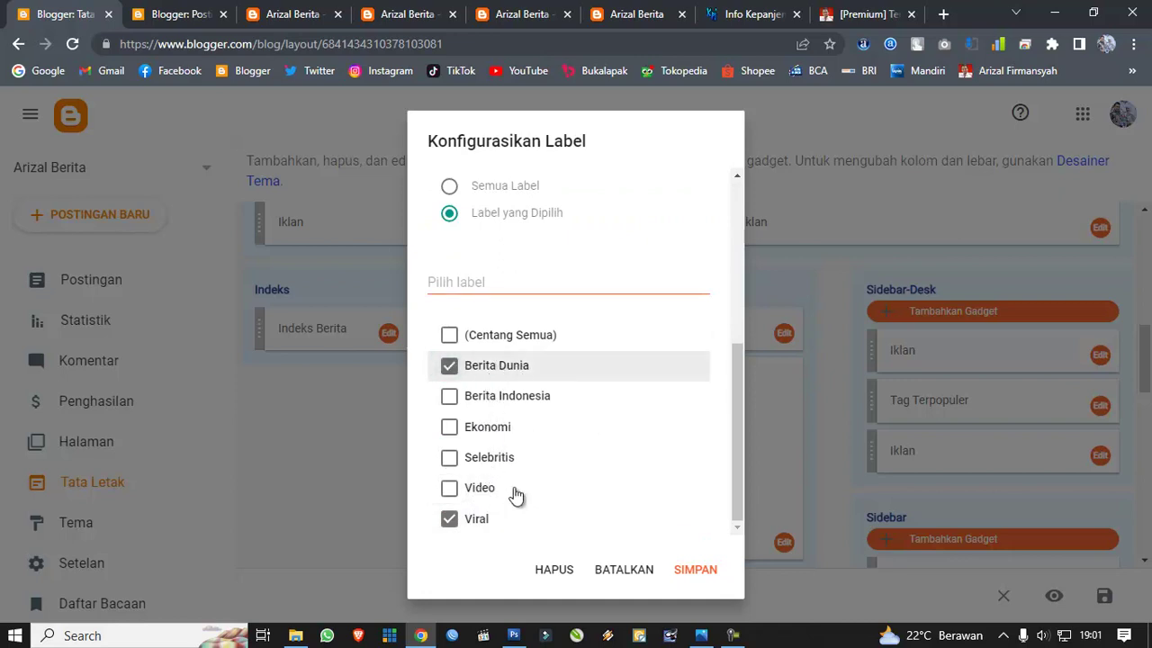
pyautogui.click(697, 569)
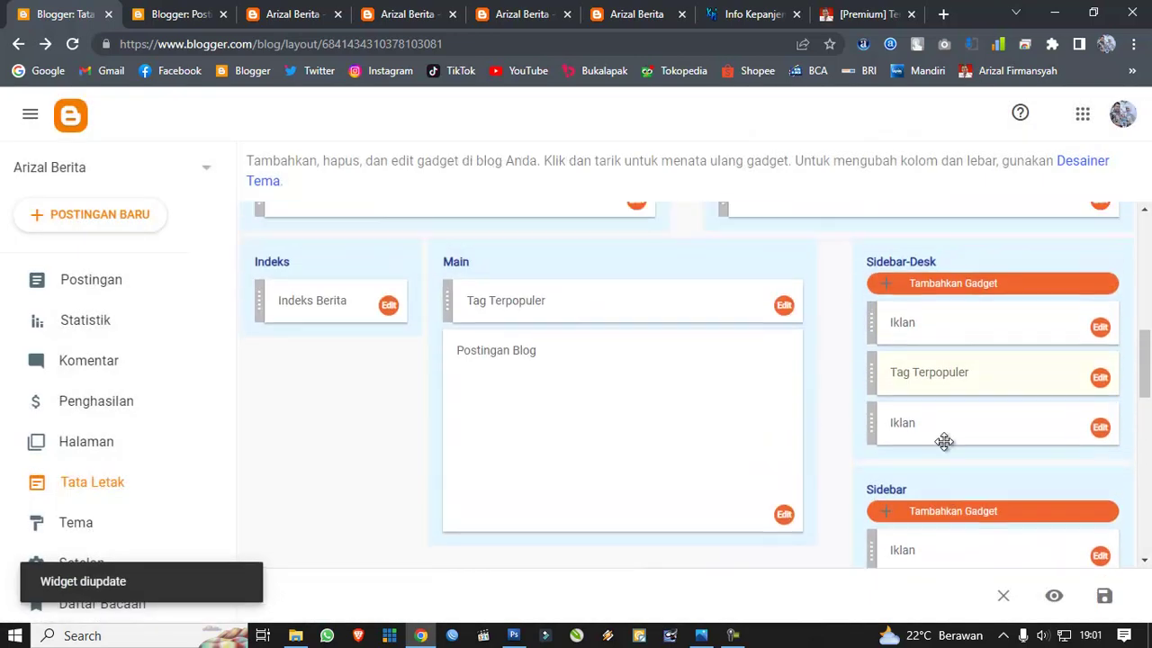
# Step: Examine the gadgets listed in the layout's Sidebar section
pyautogui.scroll(-2, 943, 441)
pyautogui.scroll(-1, 941, 434)
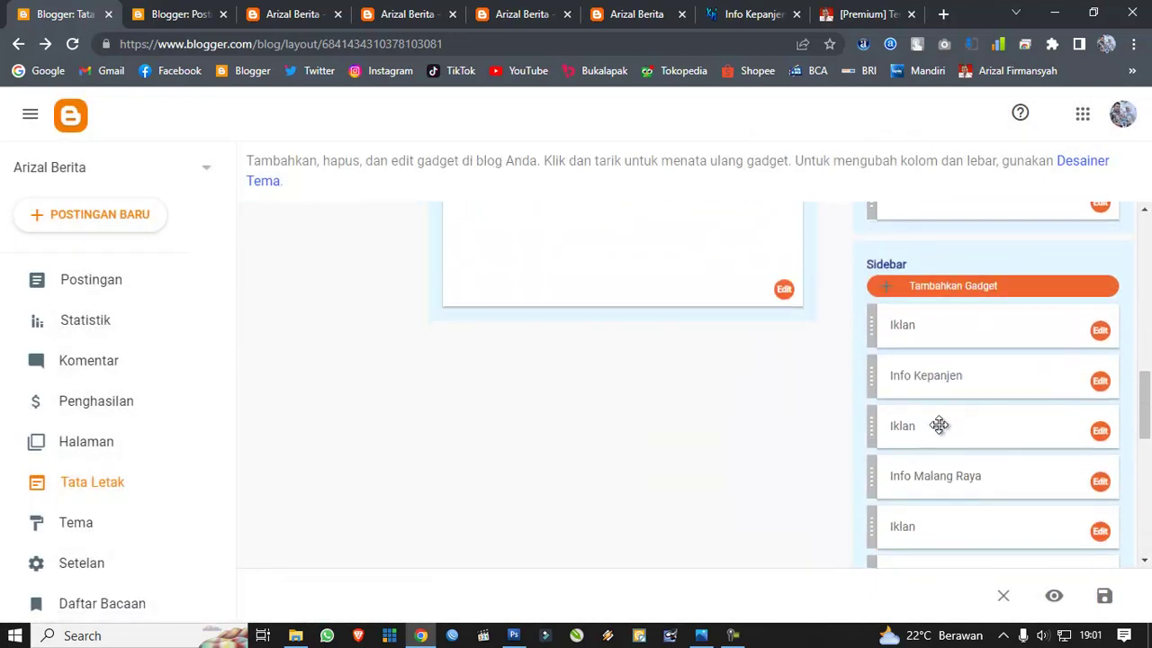
pyautogui.scroll(-3, 937, 419)
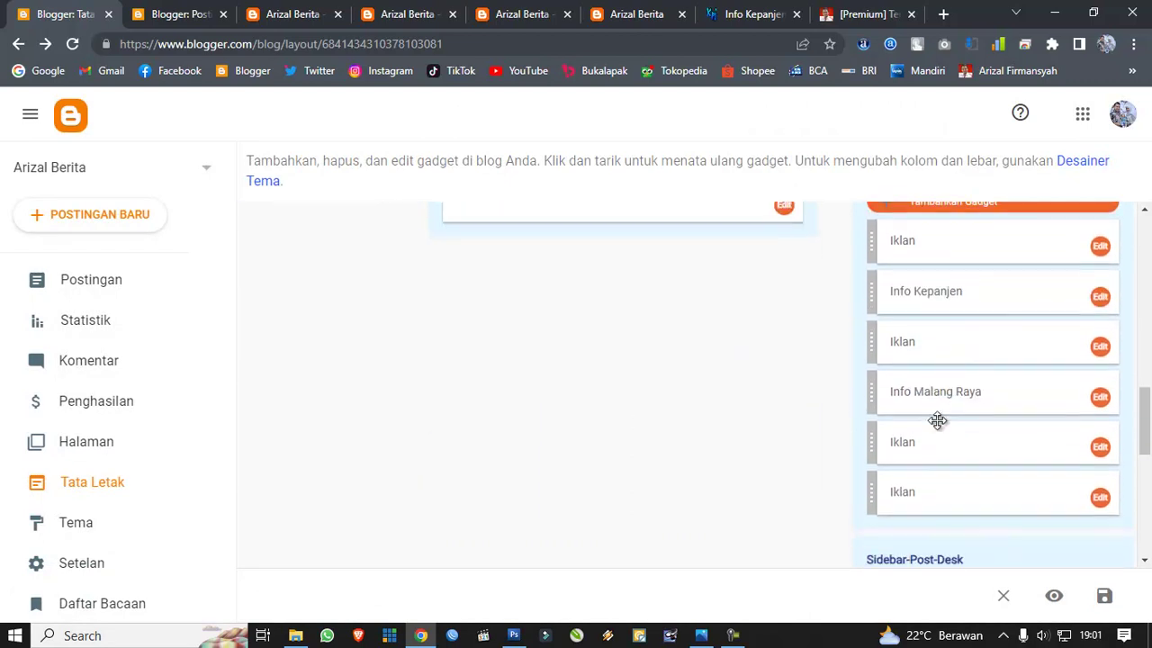
pyautogui.scroll(3, 937, 420)
pyautogui.scroll(-4, 936, 421)
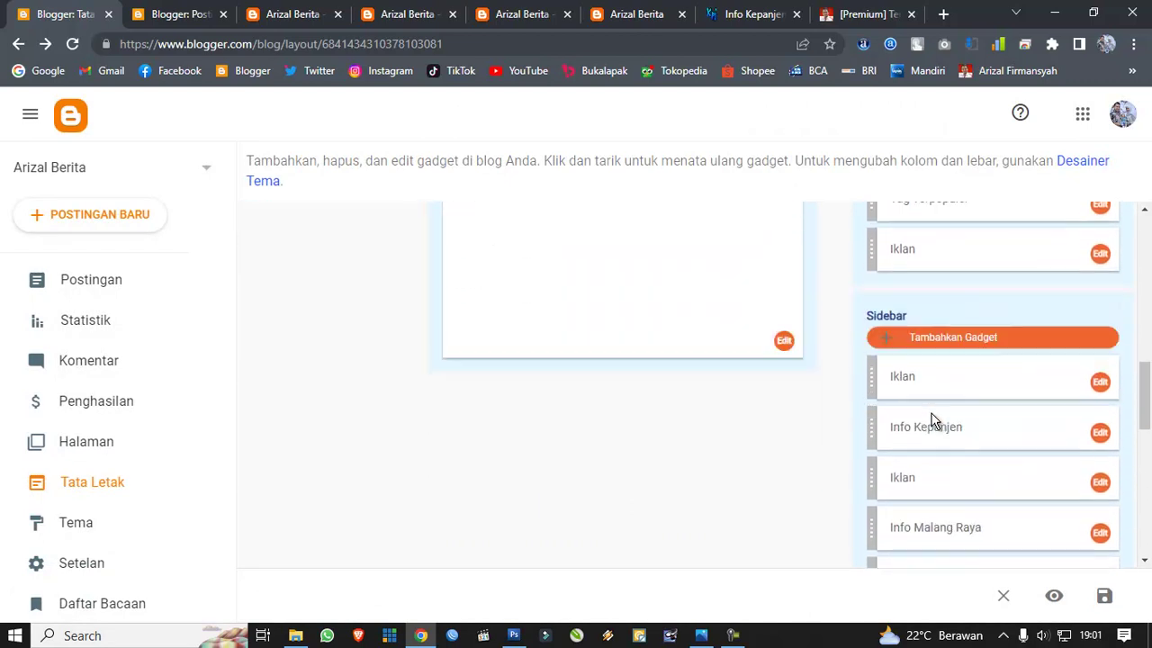
pyautogui.scroll(2, 932, 412)
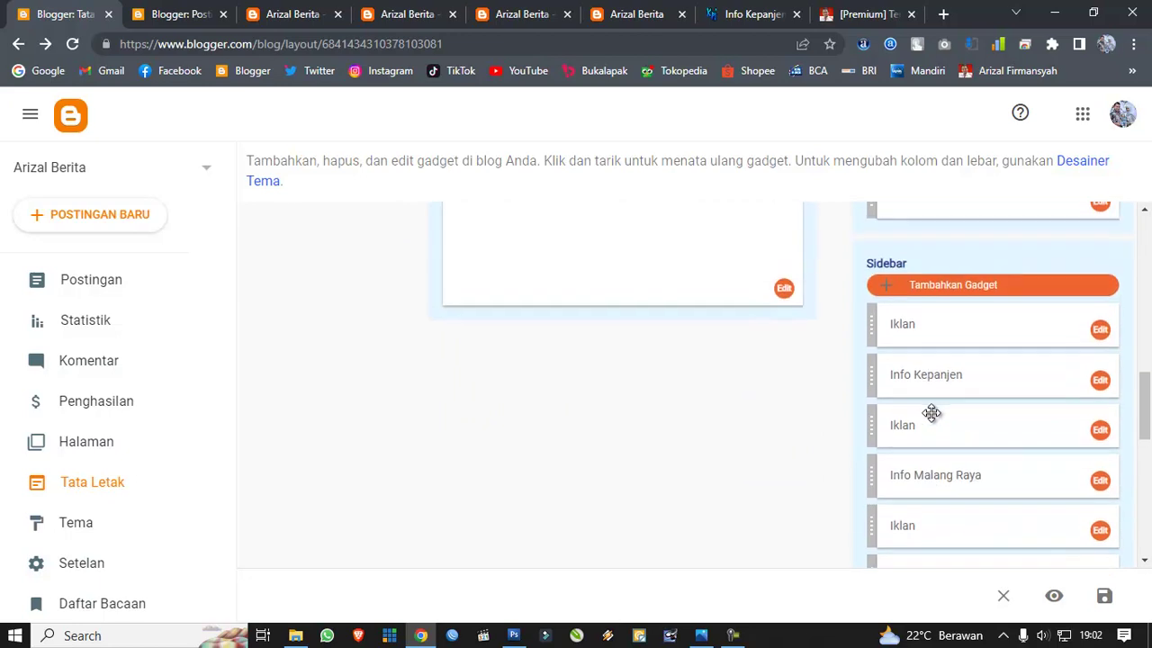
pyautogui.scroll(-1, 931, 412)
pyautogui.scroll(4, 931, 411)
pyautogui.scroll(-3, 931, 412)
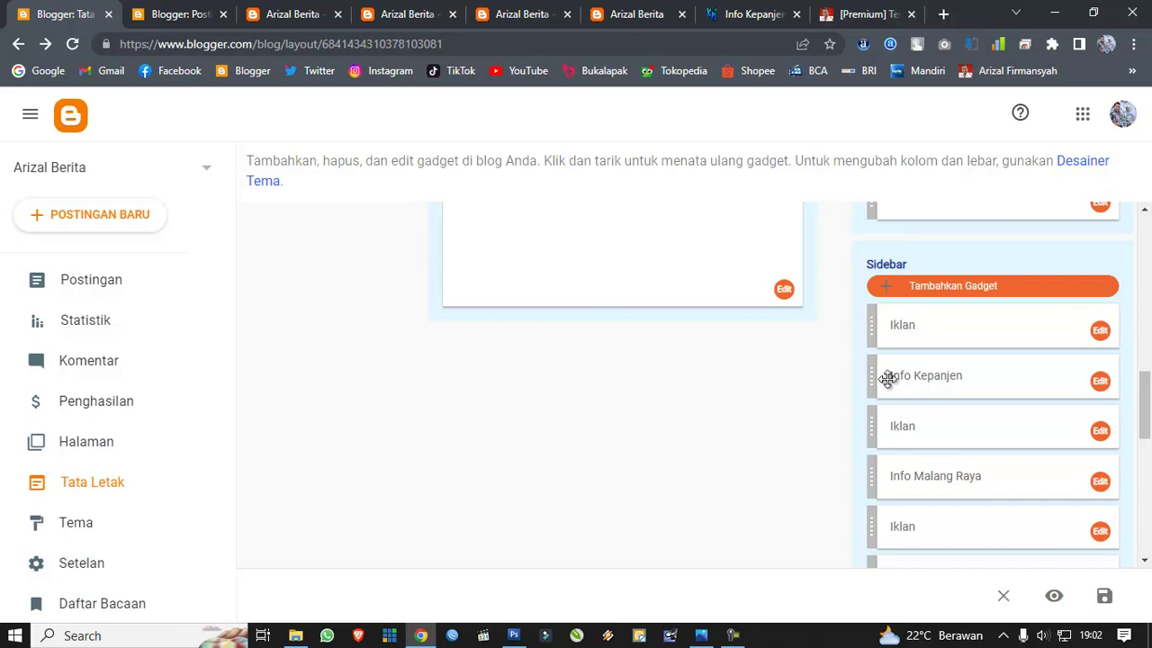
# Step: Examine where the sidebar's info and ad gadgets appear on the published blog
pyautogui.click(299, 12)
pyautogui.click(194, 13)
pyautogui.click(293, 15)
pyautogui.scroll(-10, 462, 206)
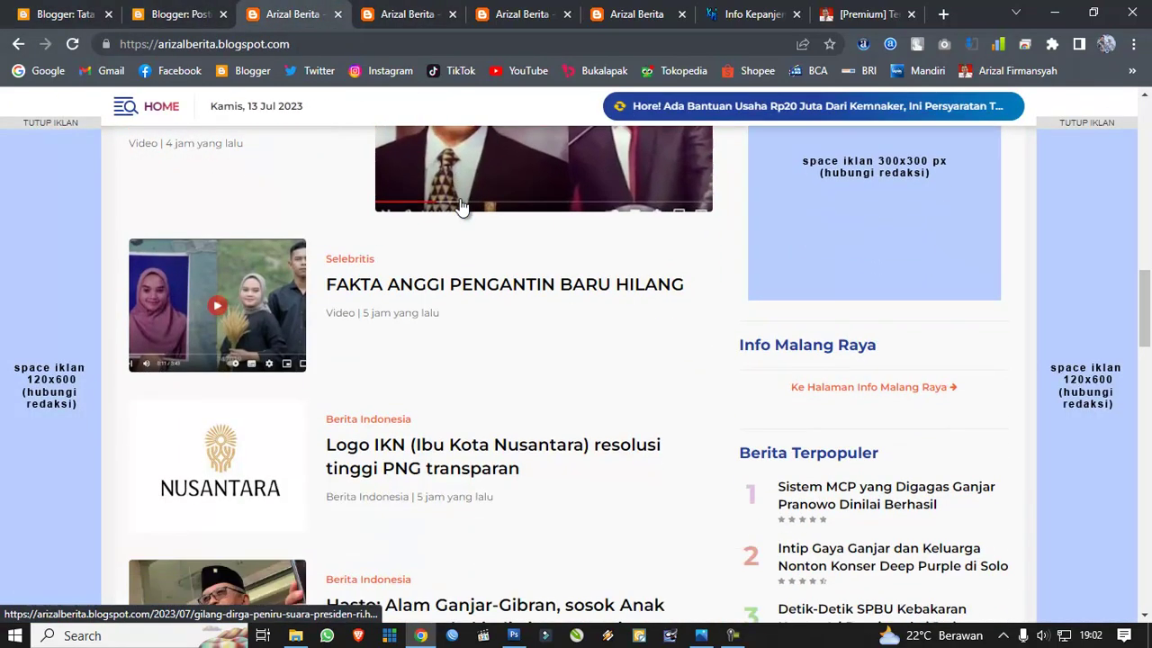
pyautogui.scroll(5, 839, 321)
pyautogui.scroll(-5, 840, 321)
pyautogui.scroll(1, 774, 316)
# Step: In the layout's Sidebar section, set the Info Kepanjen gadget's title and content to Berita Indonesia and save it
pyautogui.click(66, 13)
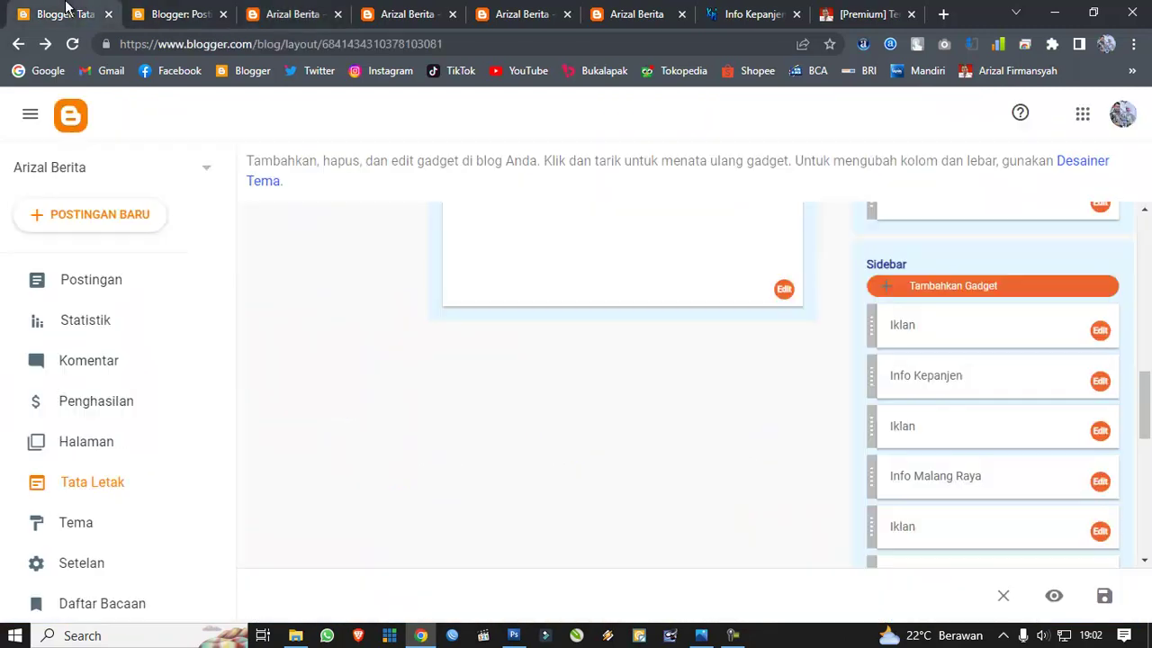
pyautogui.click(1099, 382)
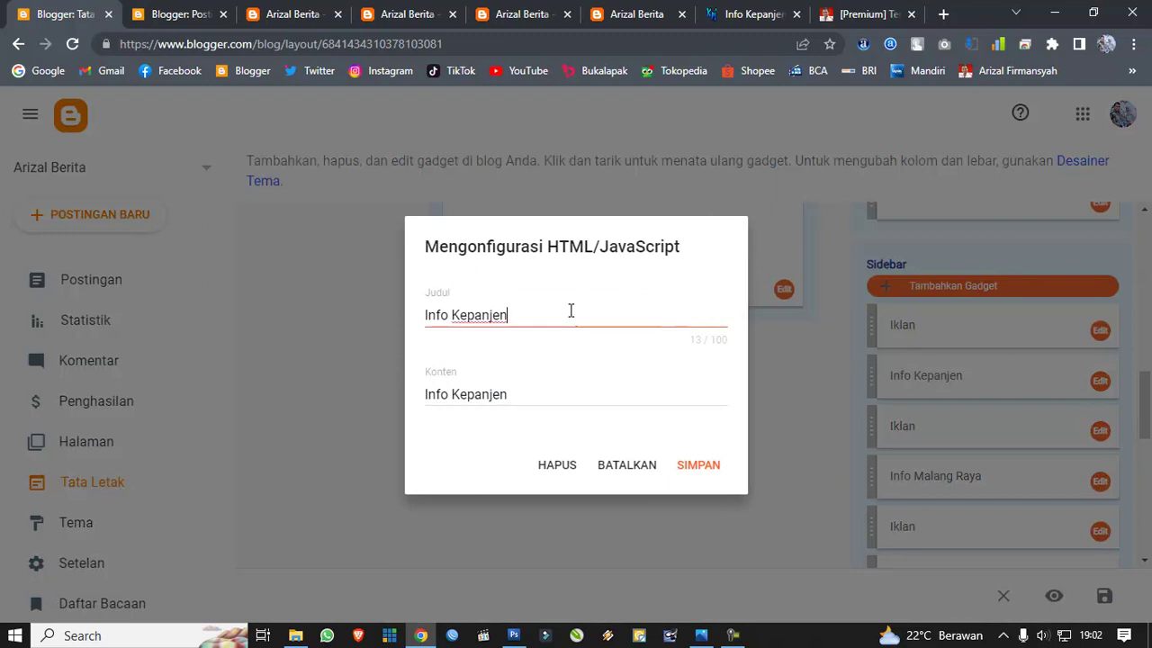
pyautogui.moveTo(571, 310); pyautogui.dragTo(237, 322)
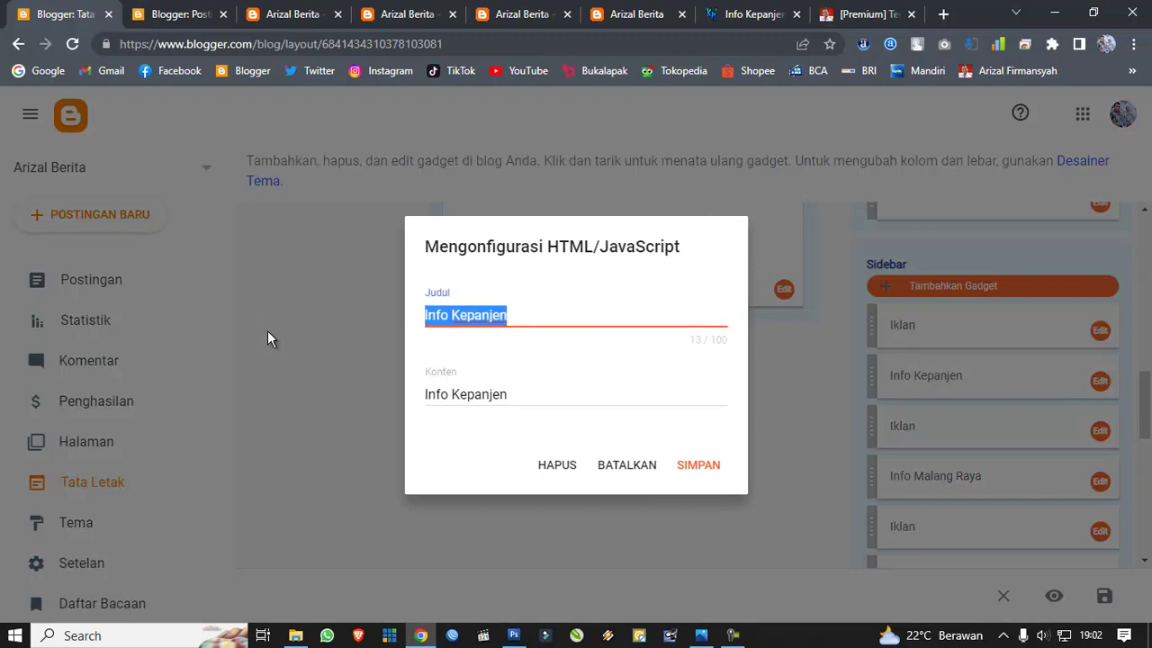
pyautogui.write('Berita Indonesia')
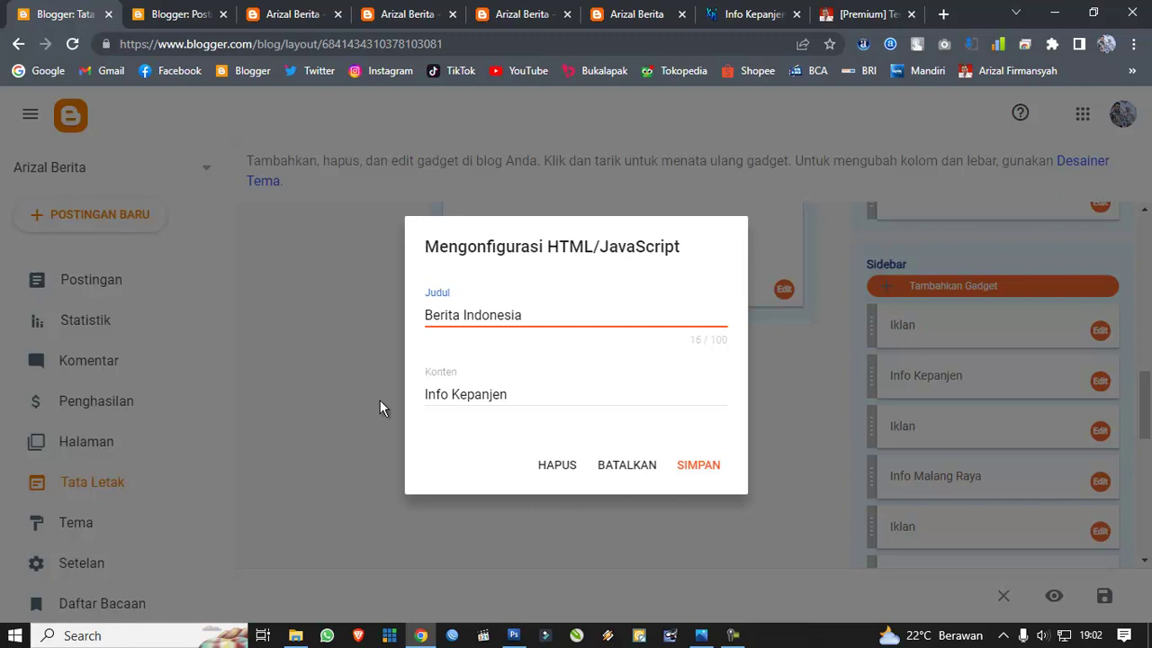
pyautogui.moveTo(524, 393); pyautogui.dragTo(86, 372)
pyautogui.write('Berita Indonesia')
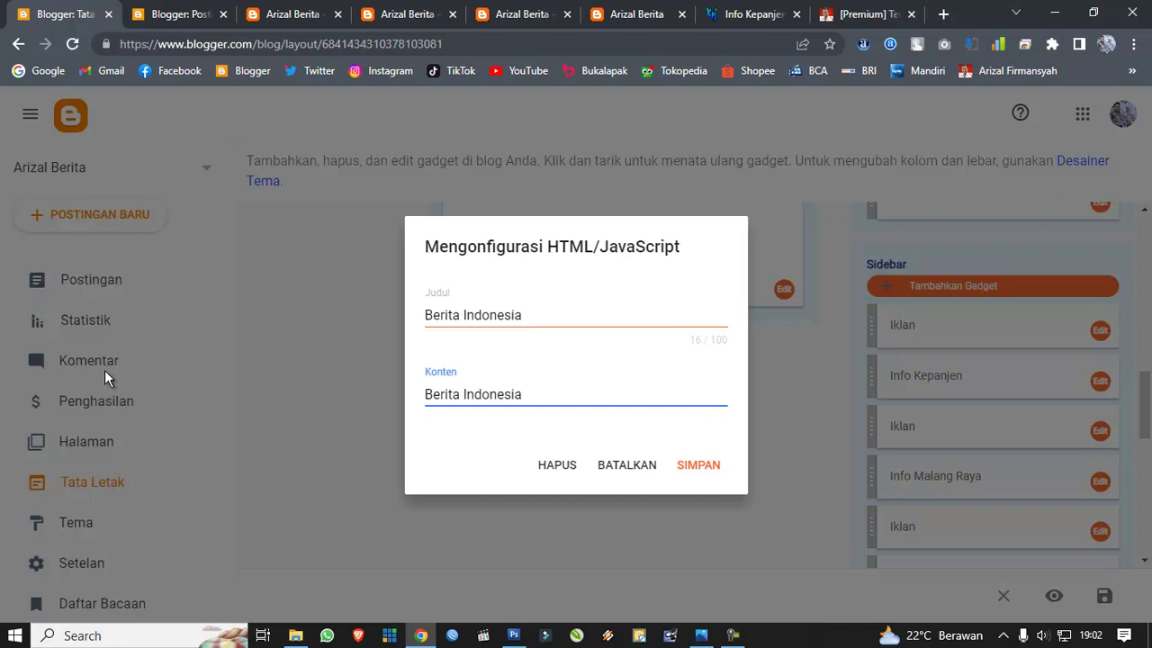
pyautogui.click(693, 469)
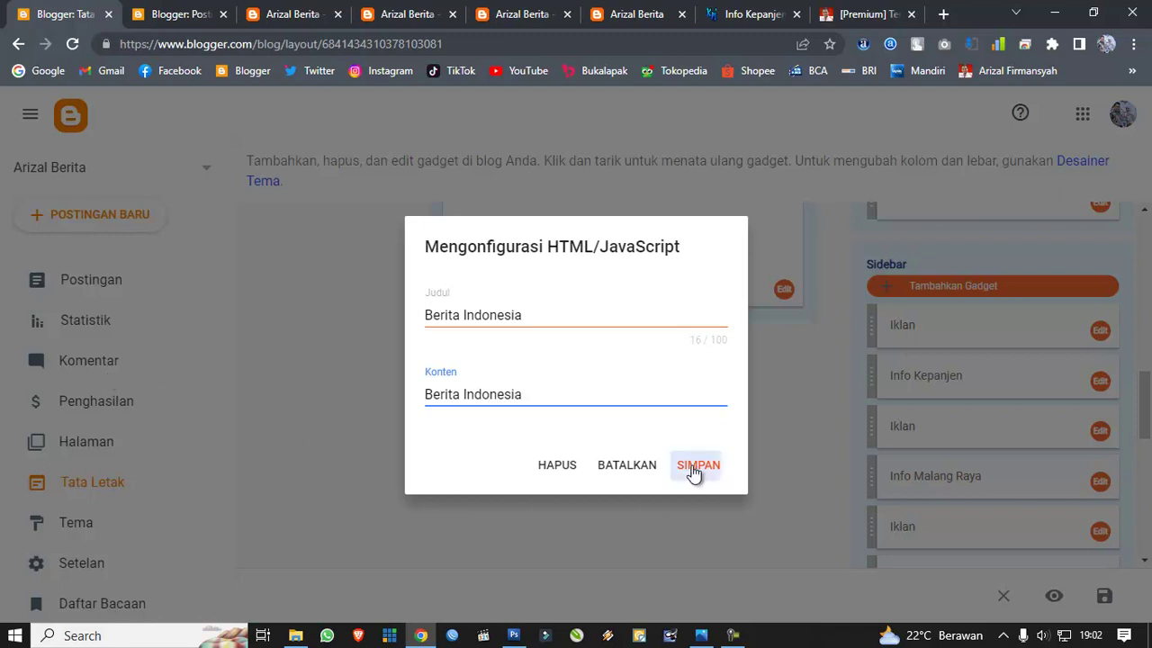
# Step: Reload the published blog's homepage and check the Berita Indonesia block in the sidebar
pyautogui.click(288, 14)
pyautogui.click(162, 107)
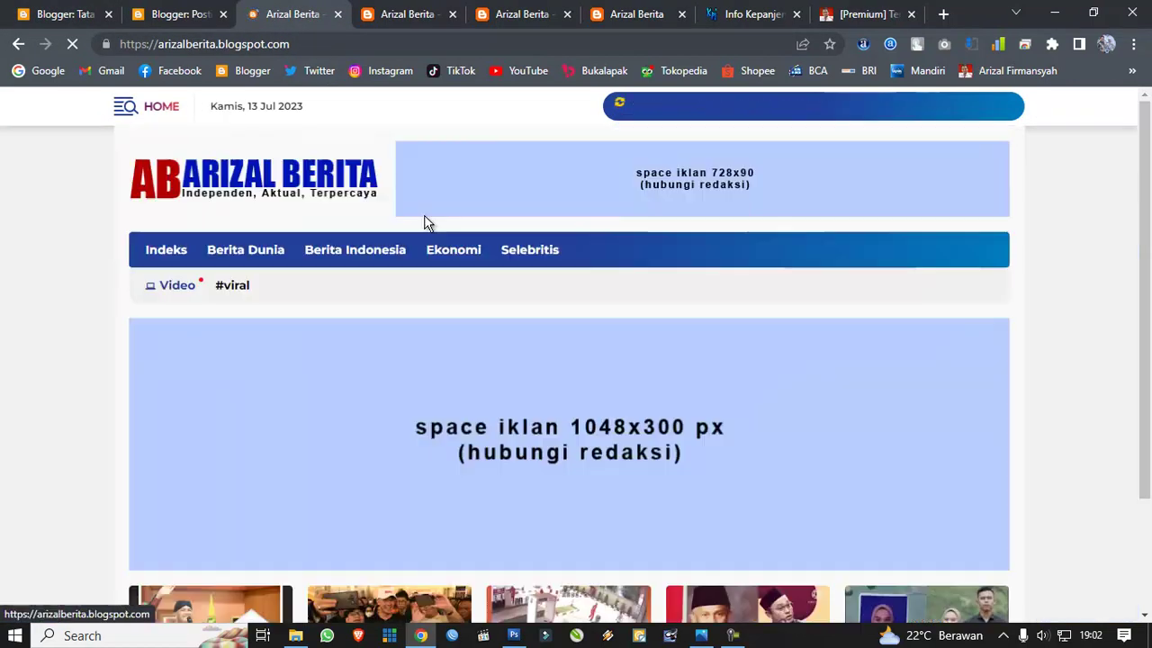
pyautogui.scroll(-2, 627, 297)
pyautogui.scroll(-7, 627, 291)
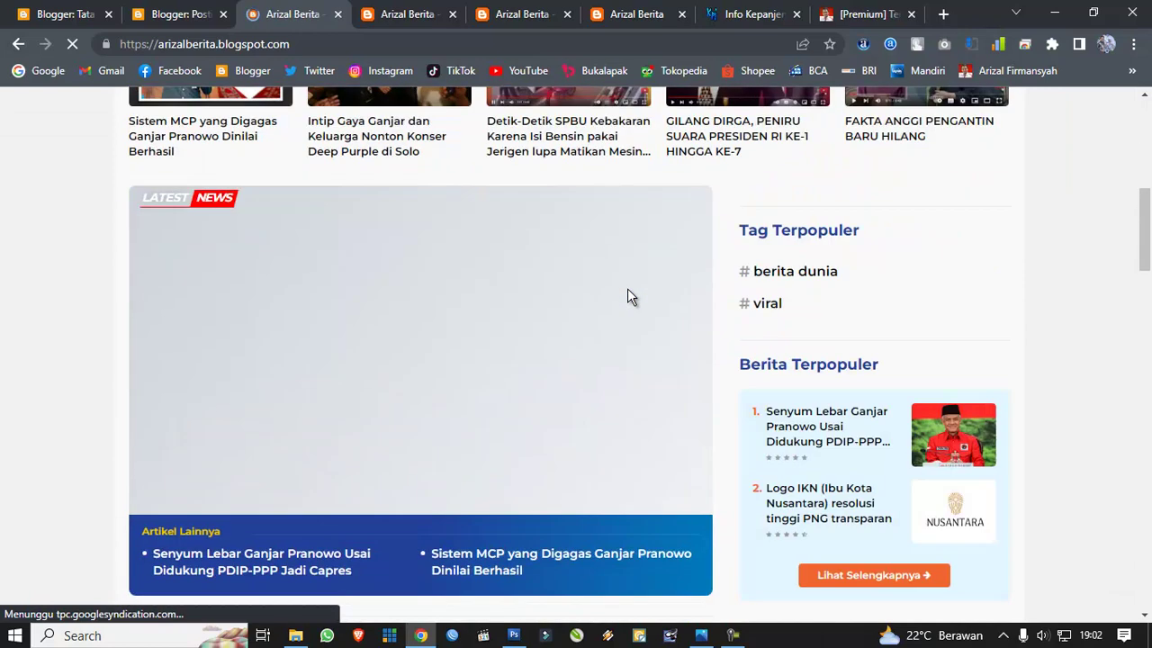
pyautogui.scroll(-4, 627, 297)
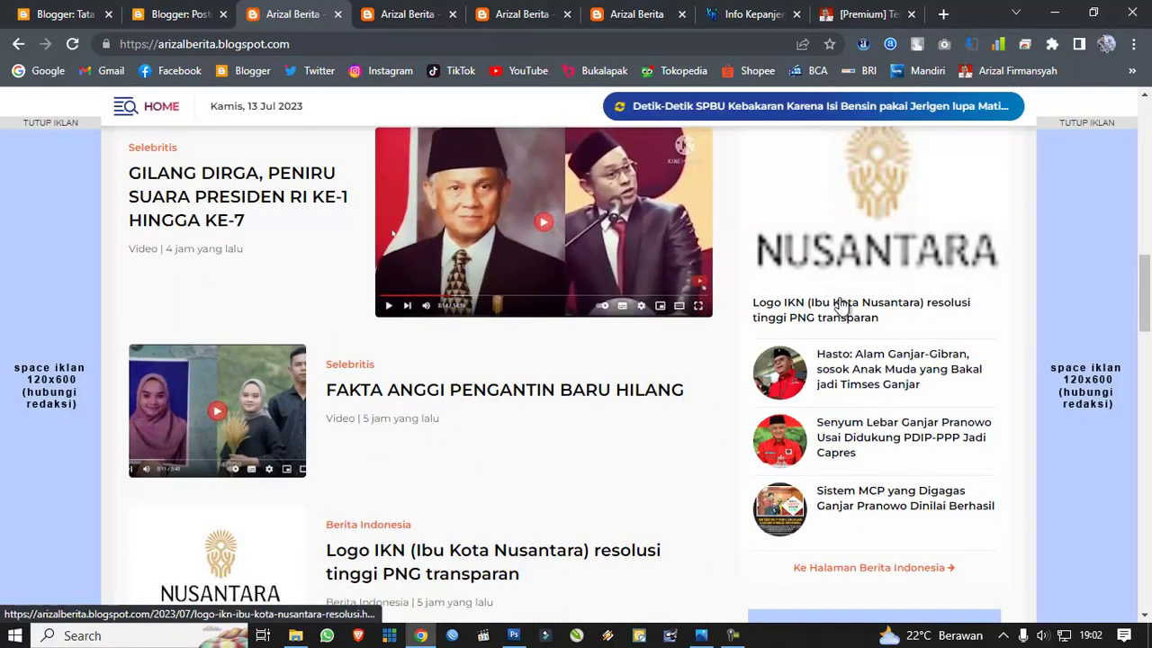
pyautogui.scroll(2, 836, 301)
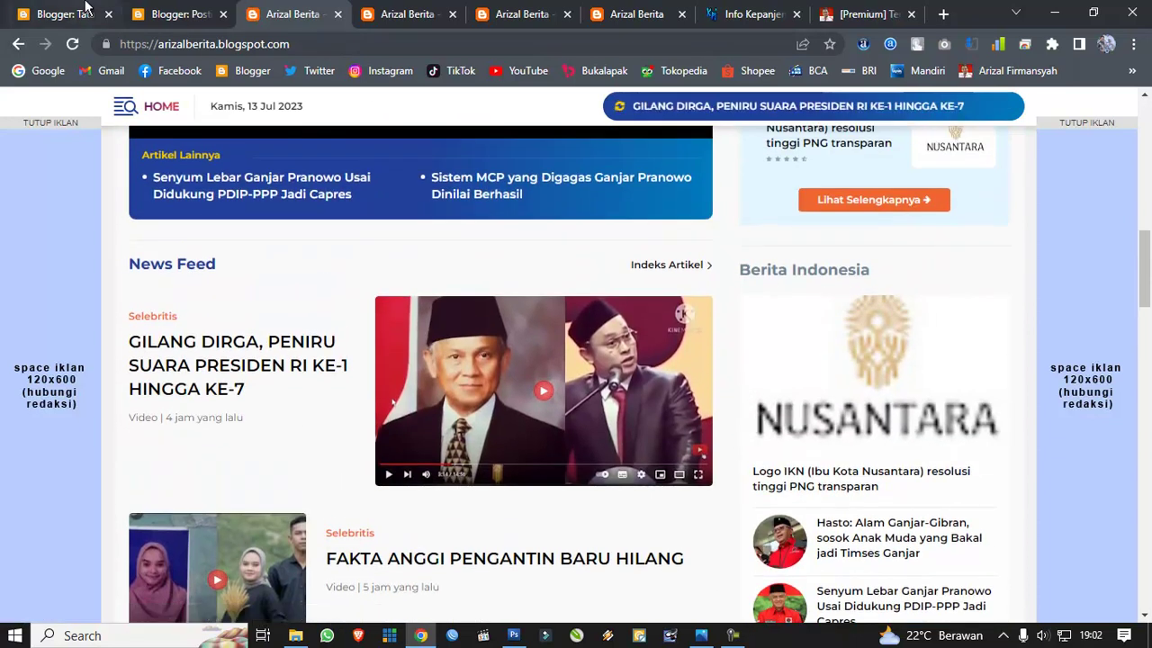
# Step: In the layout's Sidebar section, set the Info Malang Raya gadget's title and content to Berita Dunia and save it
pyautogui.click(56, 13)
pyautogui.scroll(-1, 982, 424)
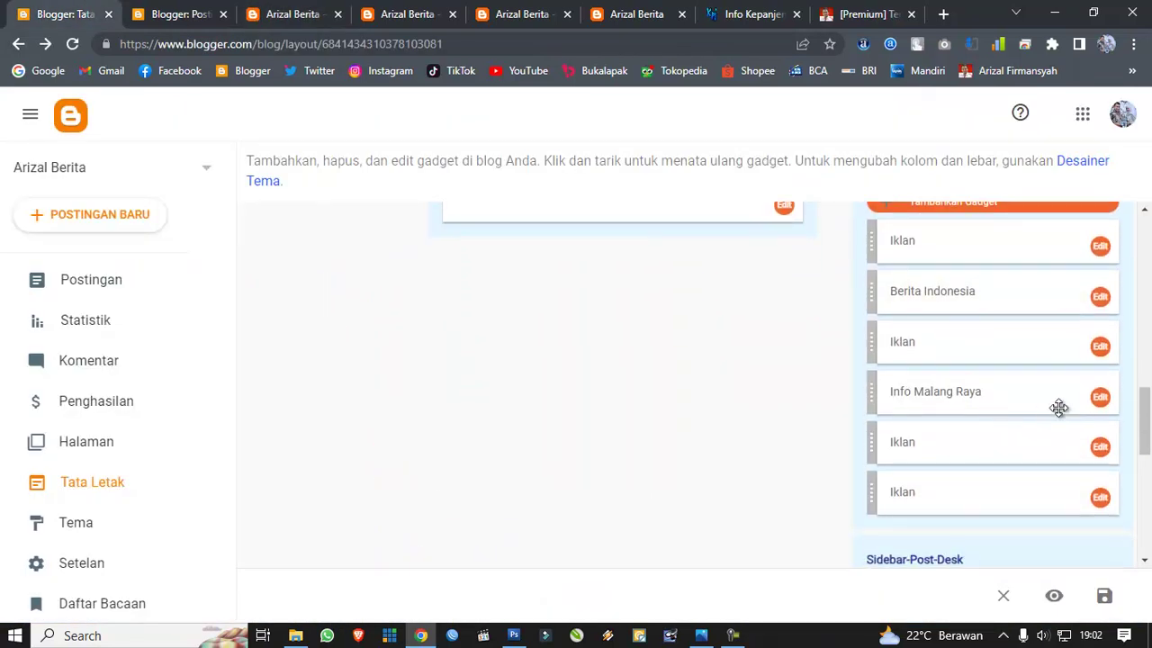
pyautogui.click(1099, 398)
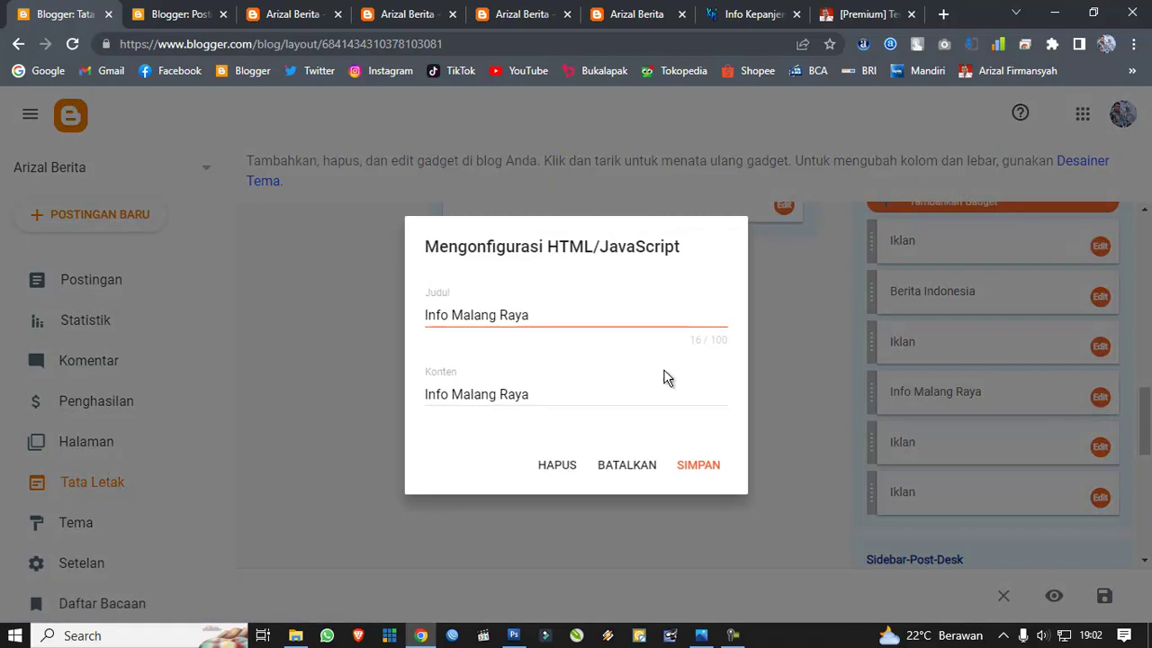
pyautogui.moveTo(580, 311); pyautogui.dragTo(206, 319)
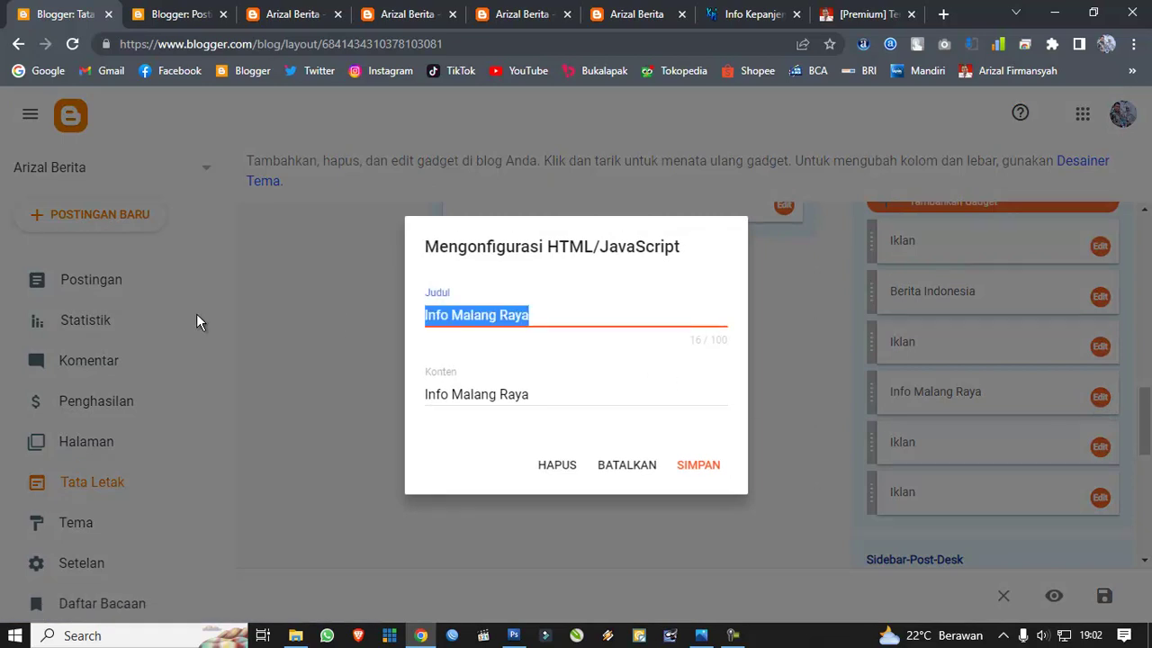
pyautogui.write('Berita Dunia')
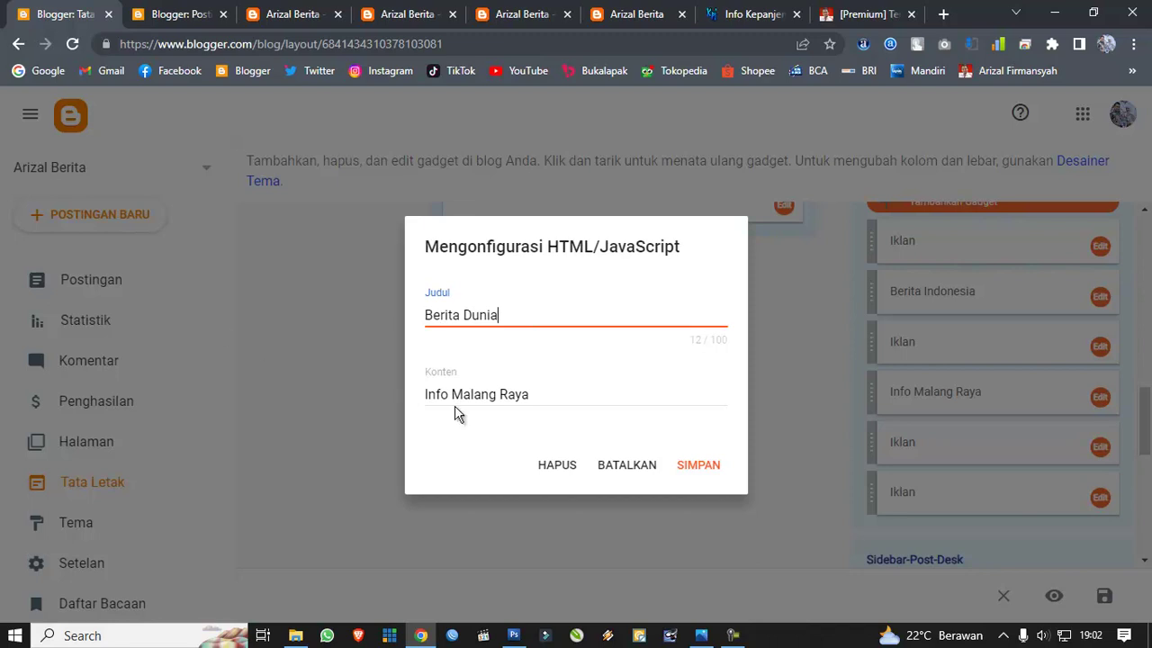
pyautogui.moveTo(534, 394); pyautogui.dragTo(14, 380)
pyautogui.write('Berita Dunia')
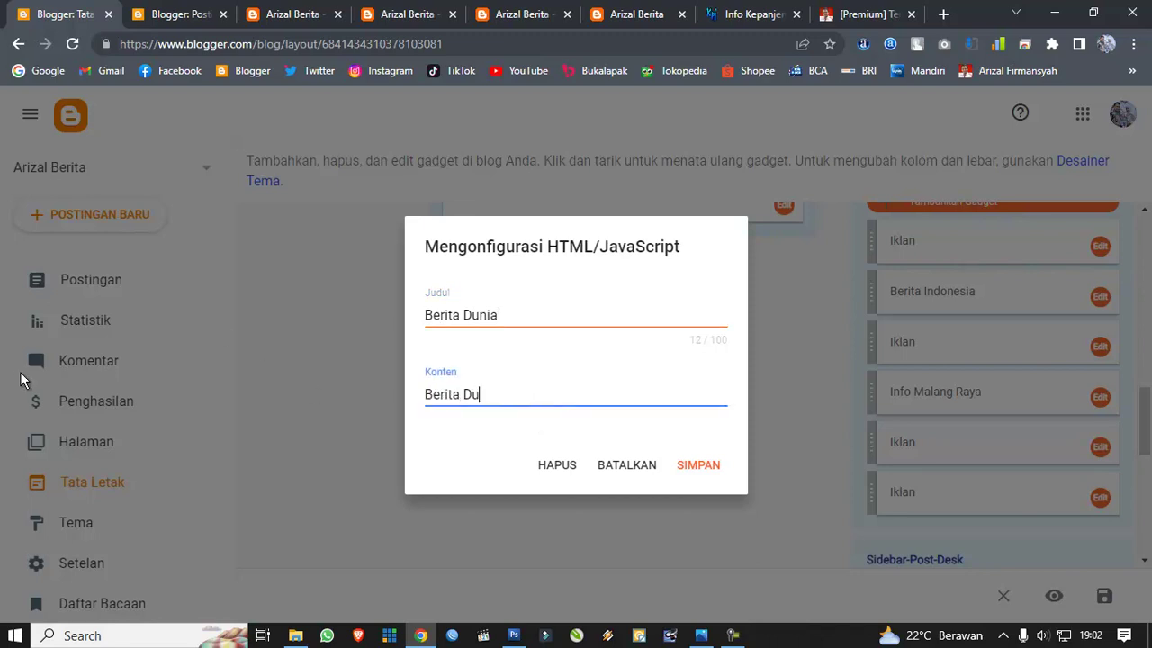
pyautogui.click(700, 468)
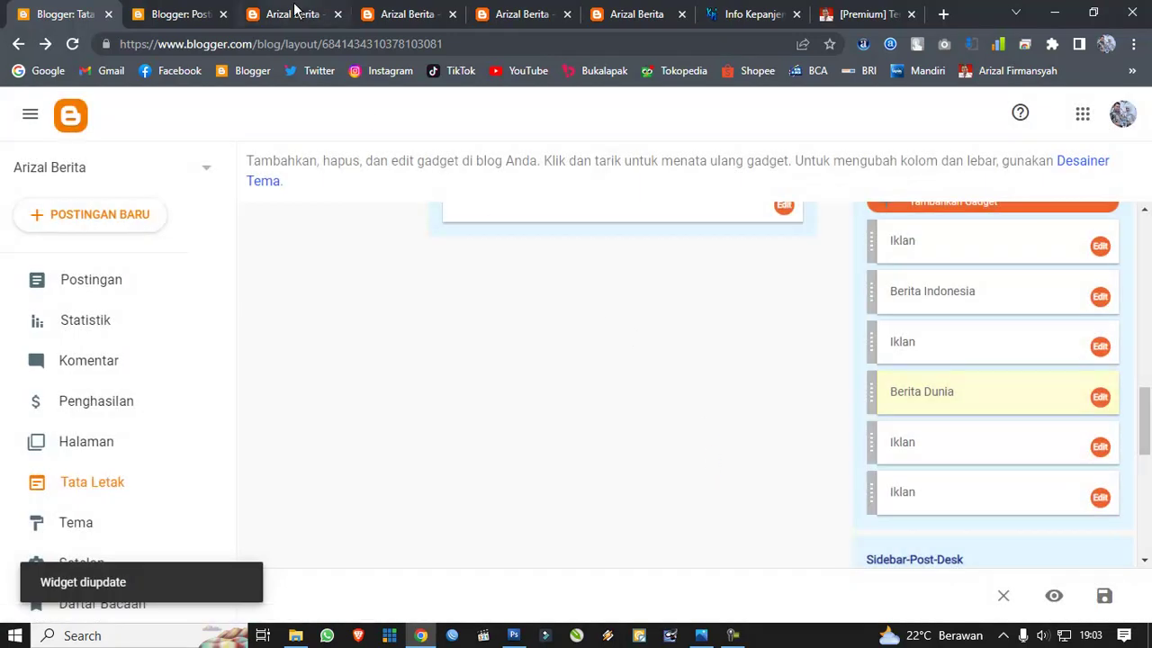
# Step: Reload the published homepage and examine the Berita Dunia block together with the other sidebar blocks
pyautogui.click(294, 12)
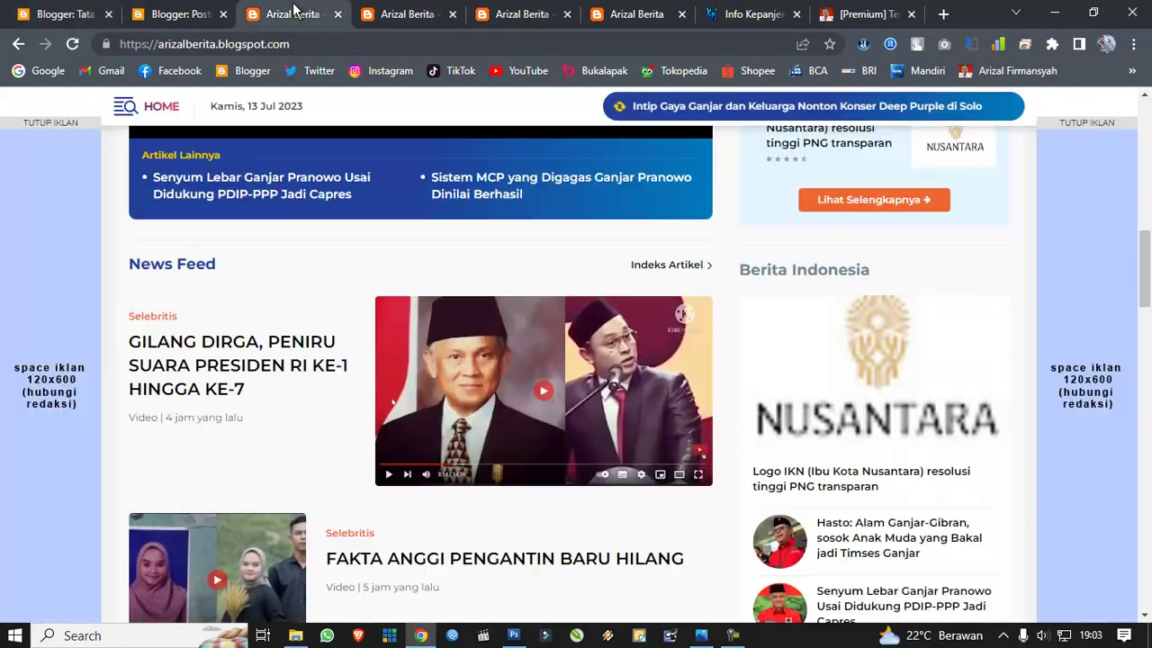
pyautogui.click(160, 108)
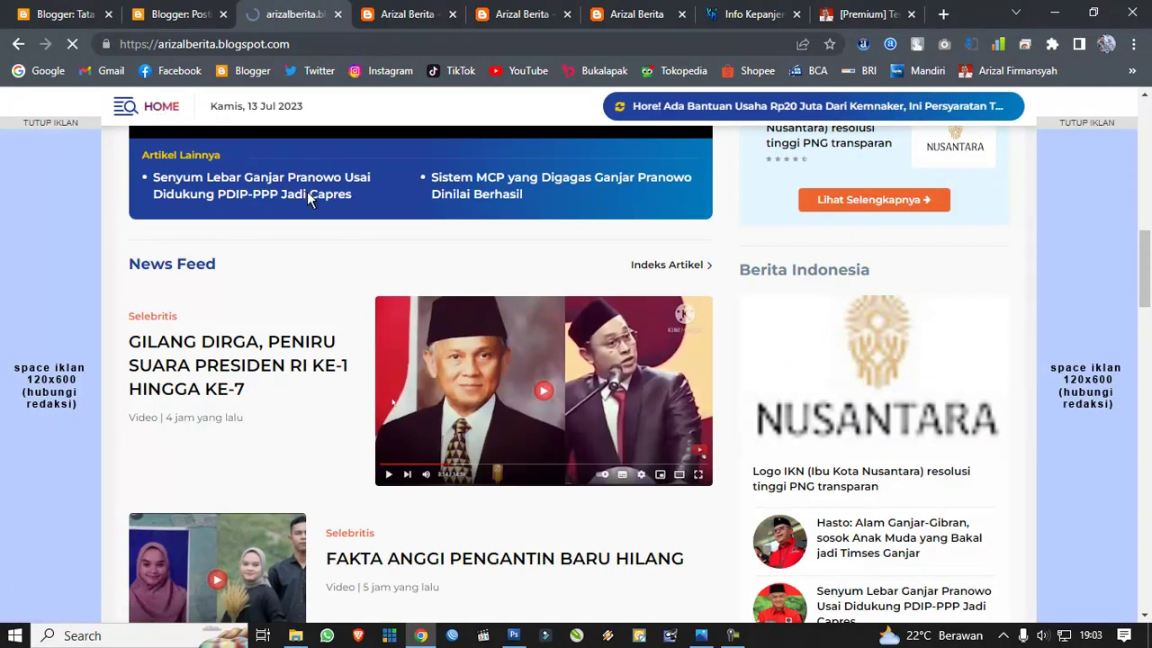
pyautogui.scroll(-2, 530, 306)
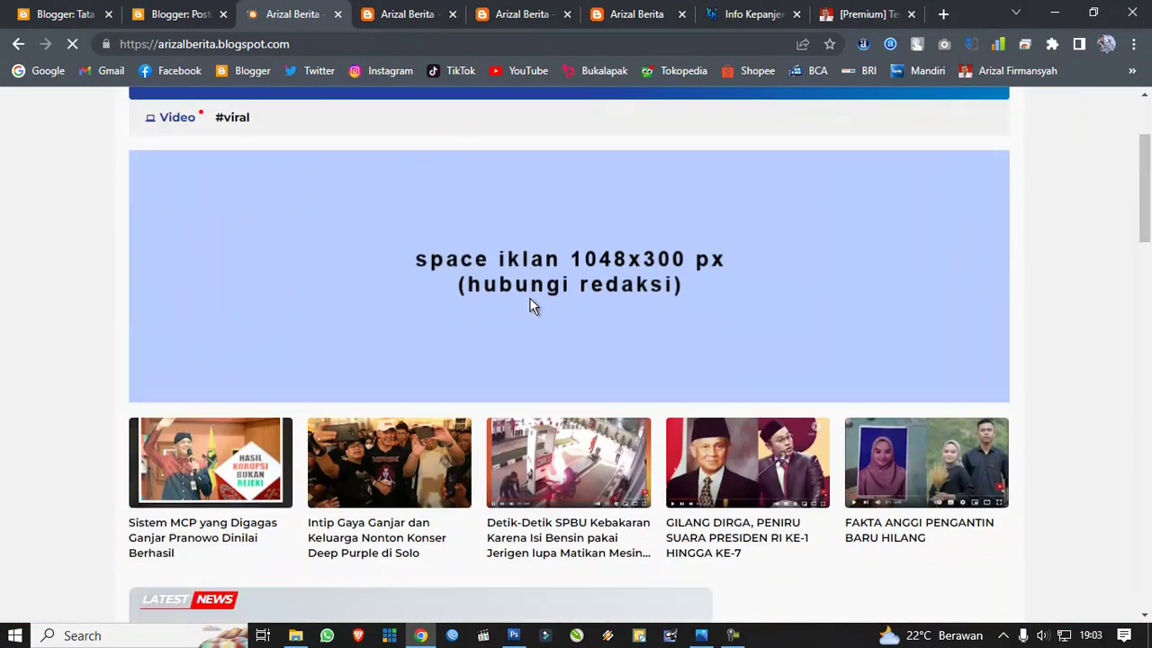
pyautogui.scroll(-15, 530, 306)
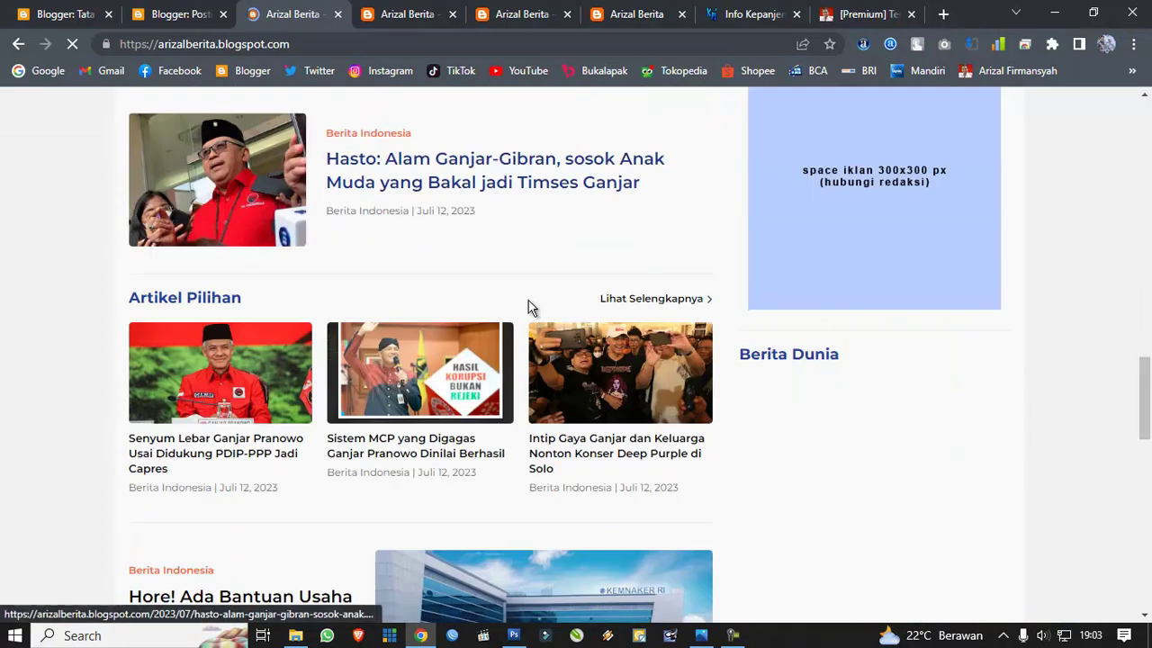
pyautogui.scroll(-5, 530, 307)
pyautogui.scroll(4, 530, 307)
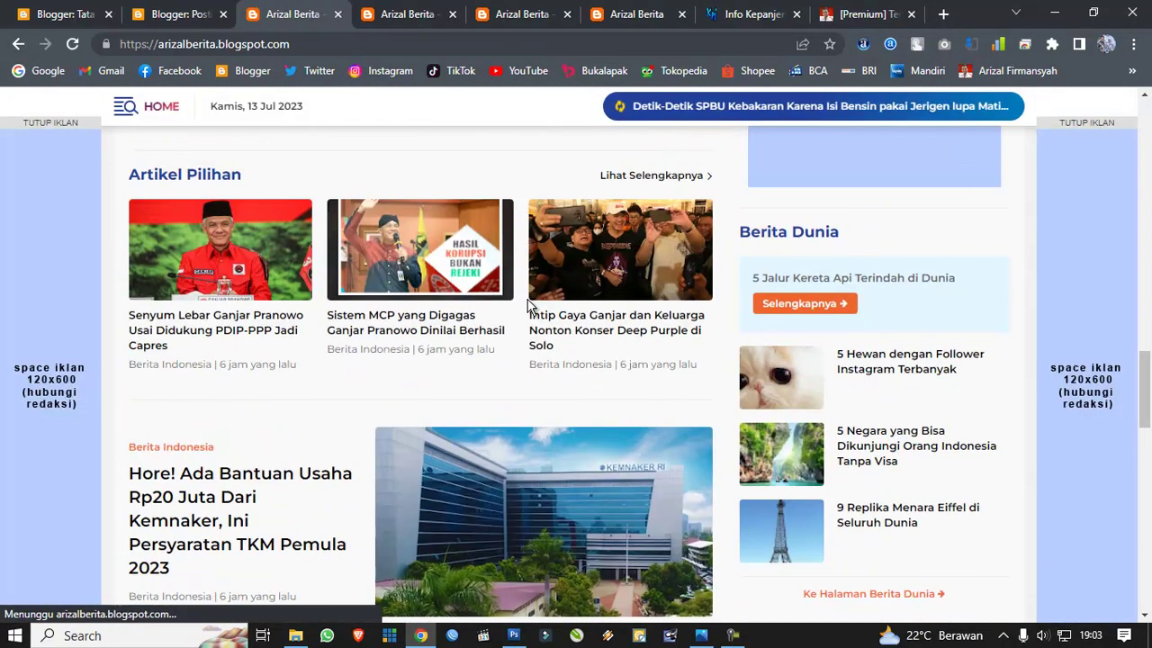
pyautogui.scroll(-10, 530, 307)
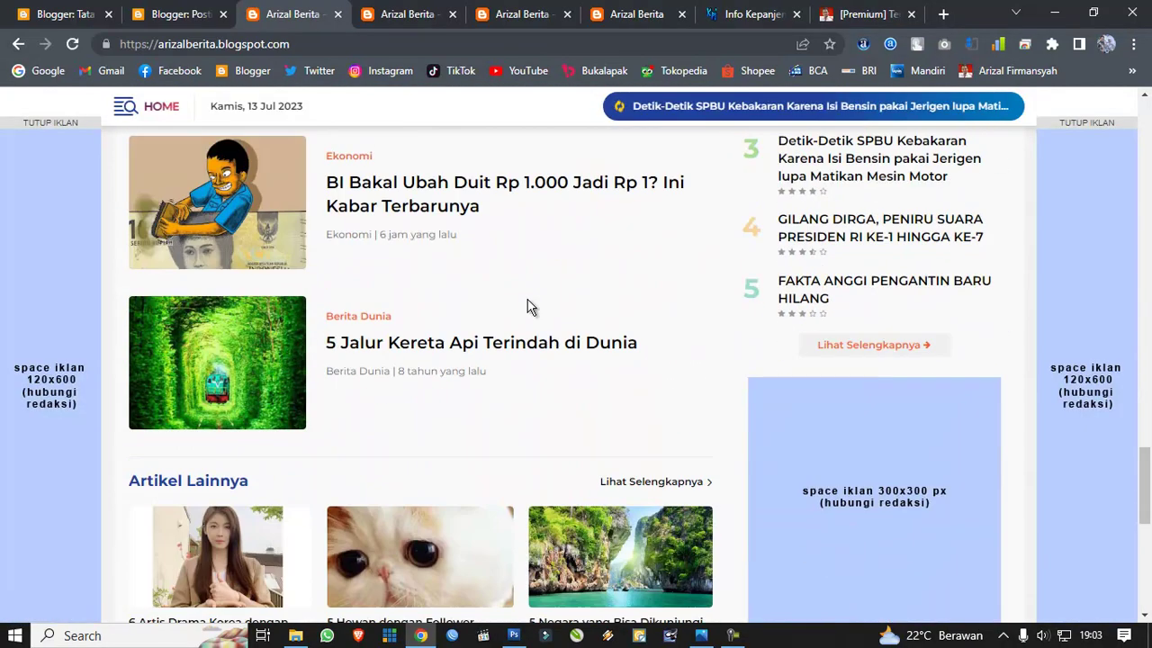
pyautogui.scroll(-3, 530, 307)
pyautogui.scroll(12, 527, 306)
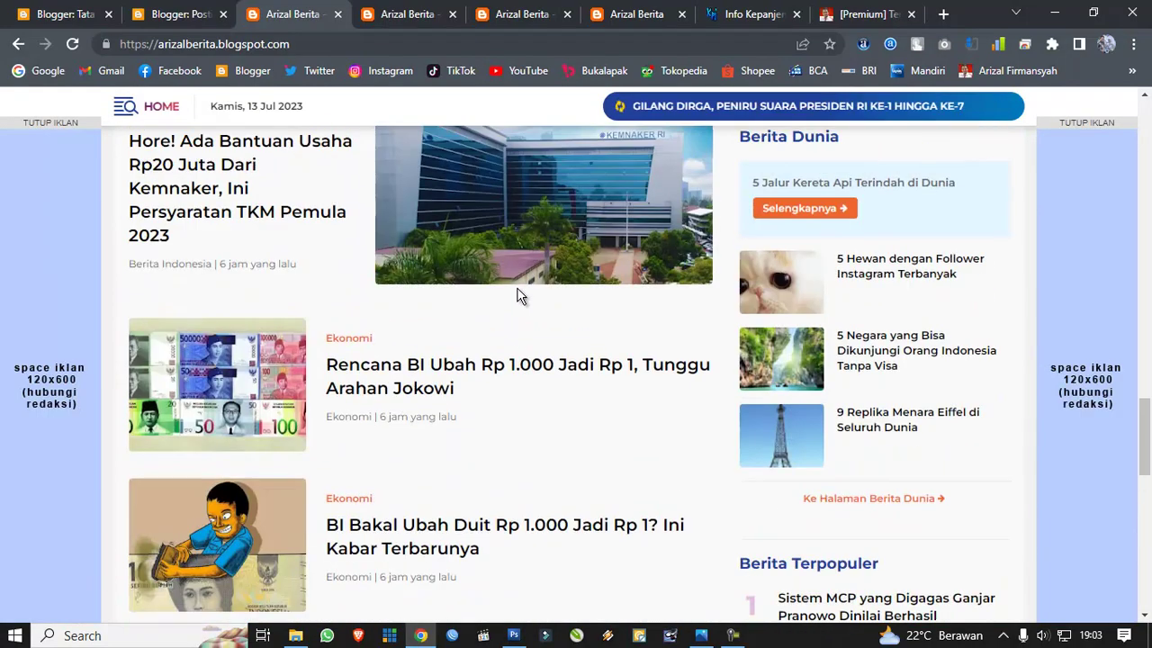
pyautogui.scroll(10, 519, 297)
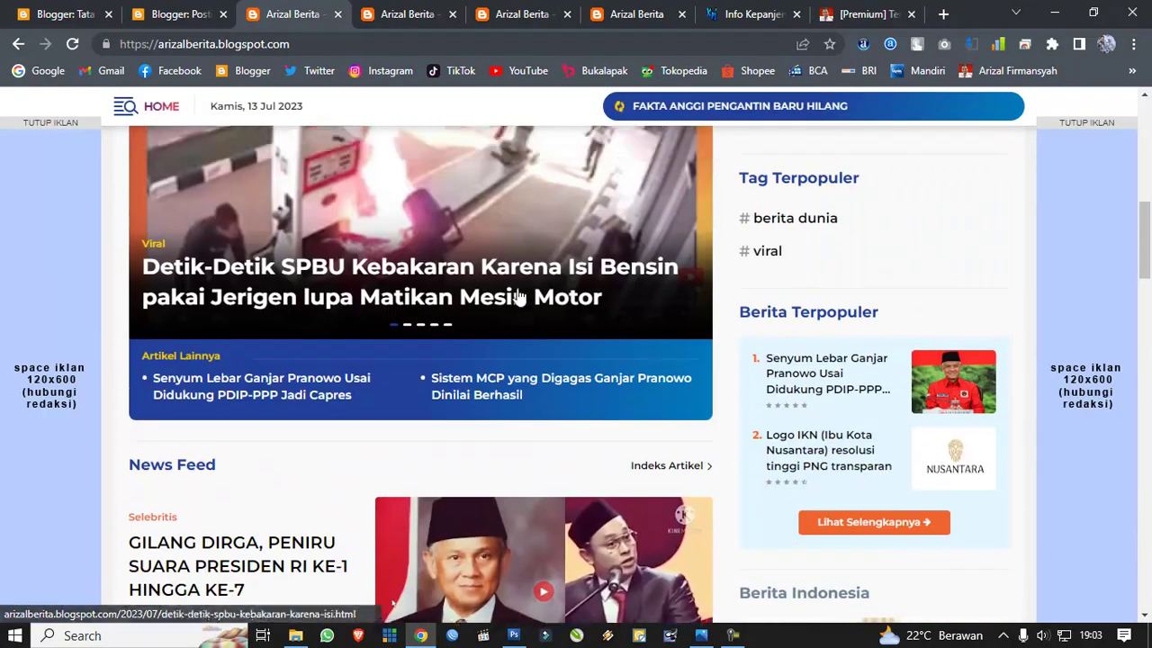
pyautogui.scroll(2, 517, 296)
pyautogui.scroll(-10, 516, 296)
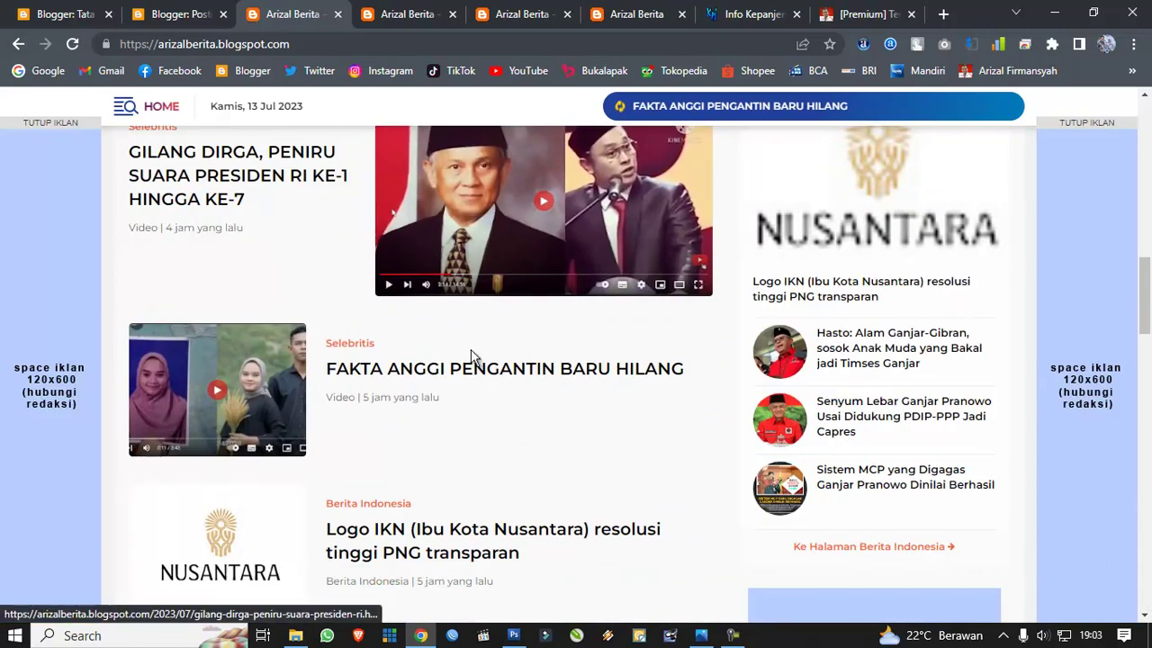
# Step: Open the second News Feed article on the published blog and check the gadgets in its sidebar
pyautogui.click(466, 369)
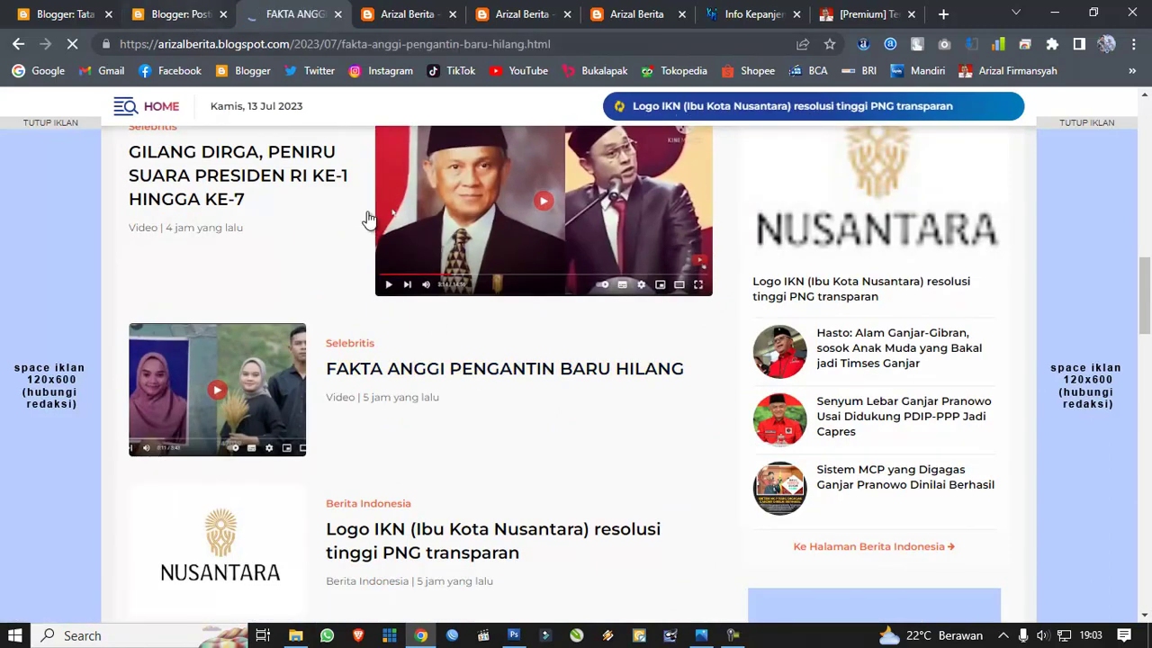
pyautogui.scroll(-9, 591, 343)
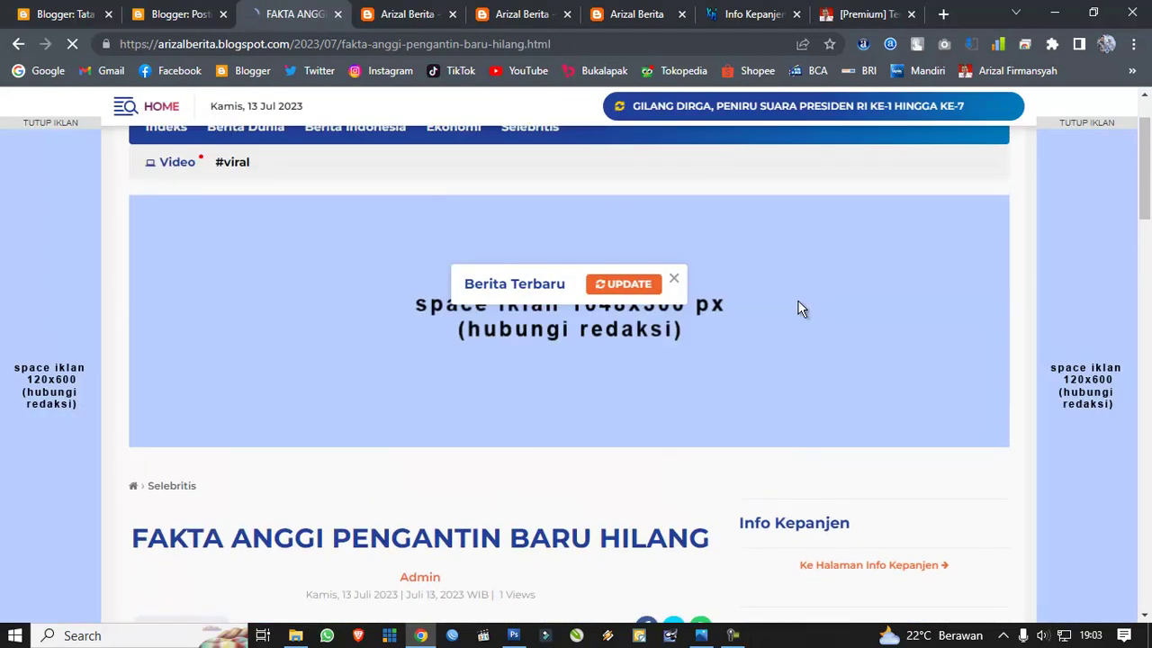
# Step: In the blog layout's Sidebar-Post-Desk section, open the Info Kepanjen gadget's configuration and select its title text
pyautogui.click(63, 15)
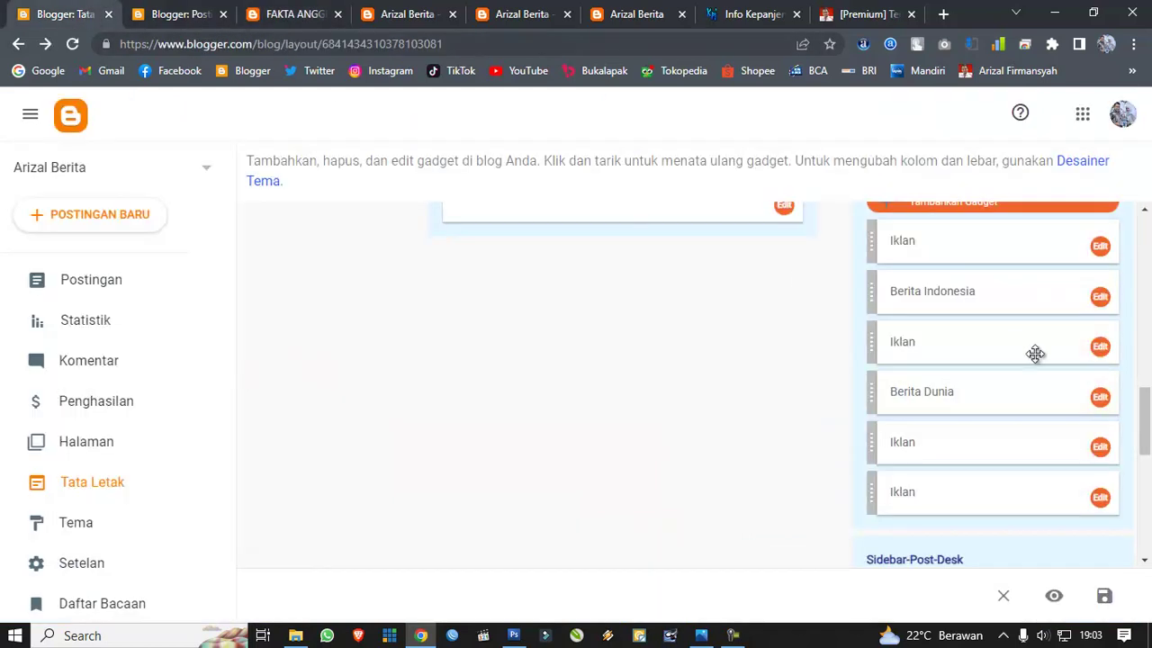
pyautogui.scroll(-4, 1035, 353)
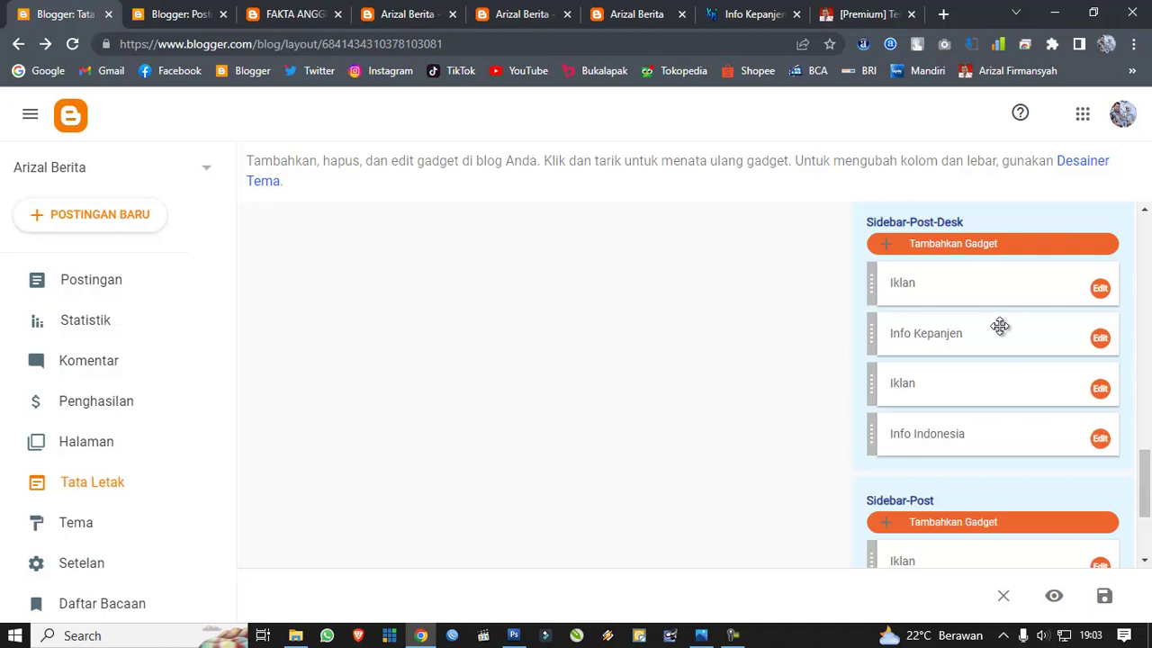
pyautogui.scroll(6, 999, 326)
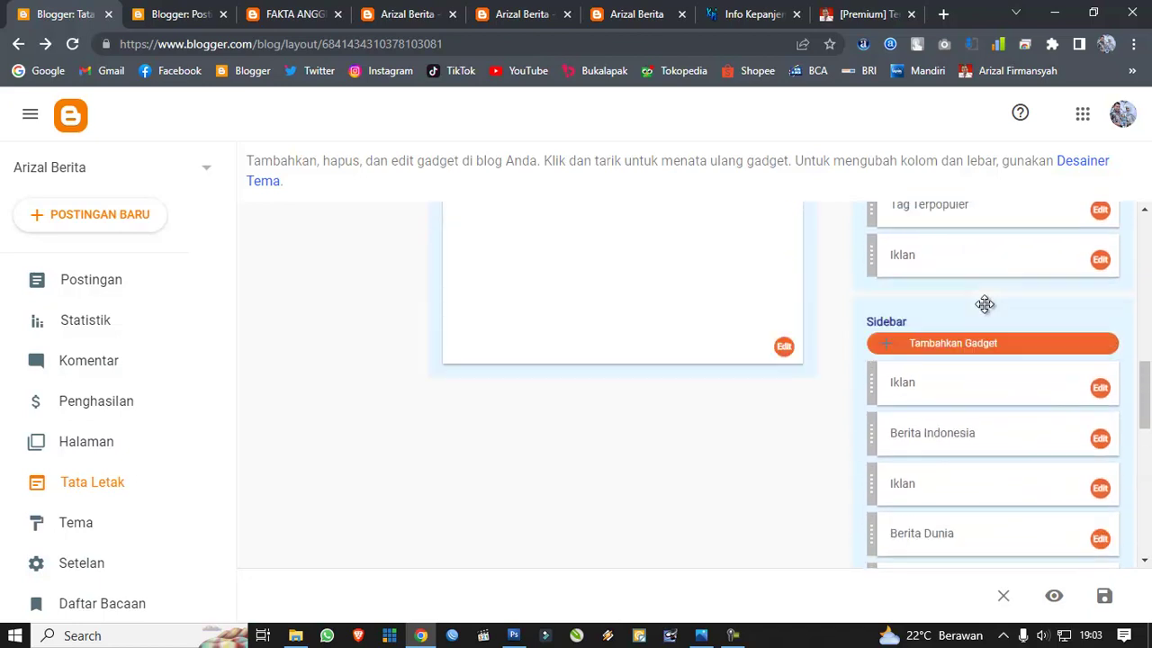
pyautogui.scroll(-7, 988, 314)
pyautogui.scroll(3, 992, 316)
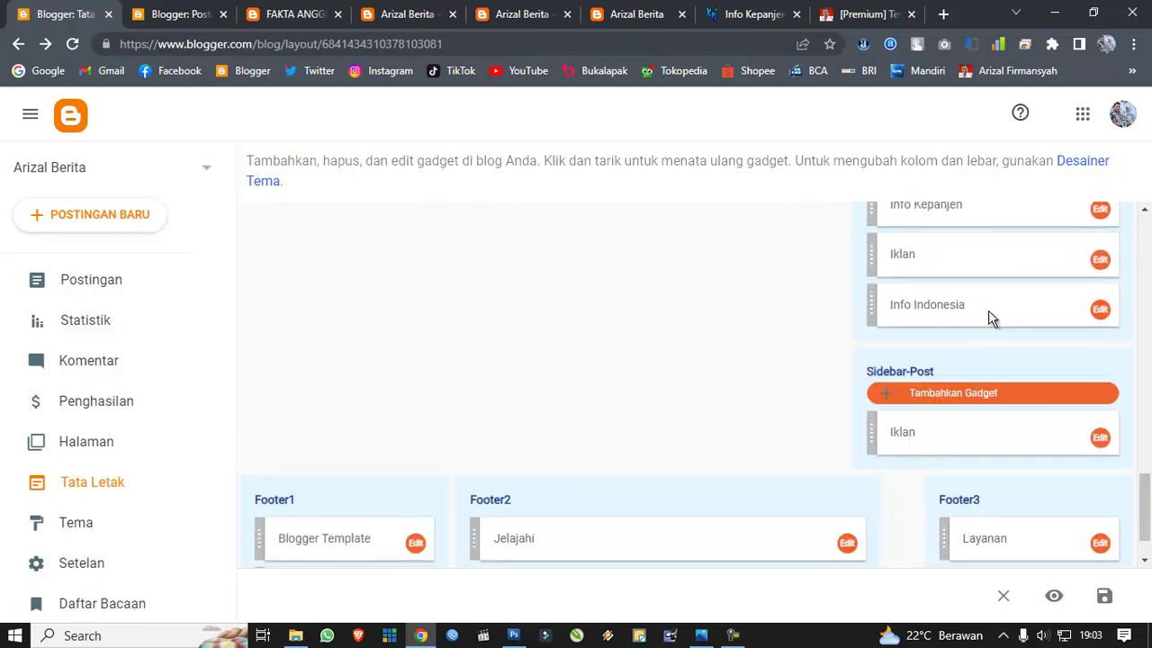
pyautogui.scroll(6, 988, 319)
pyautogui.scroll(-4, 990, 317)
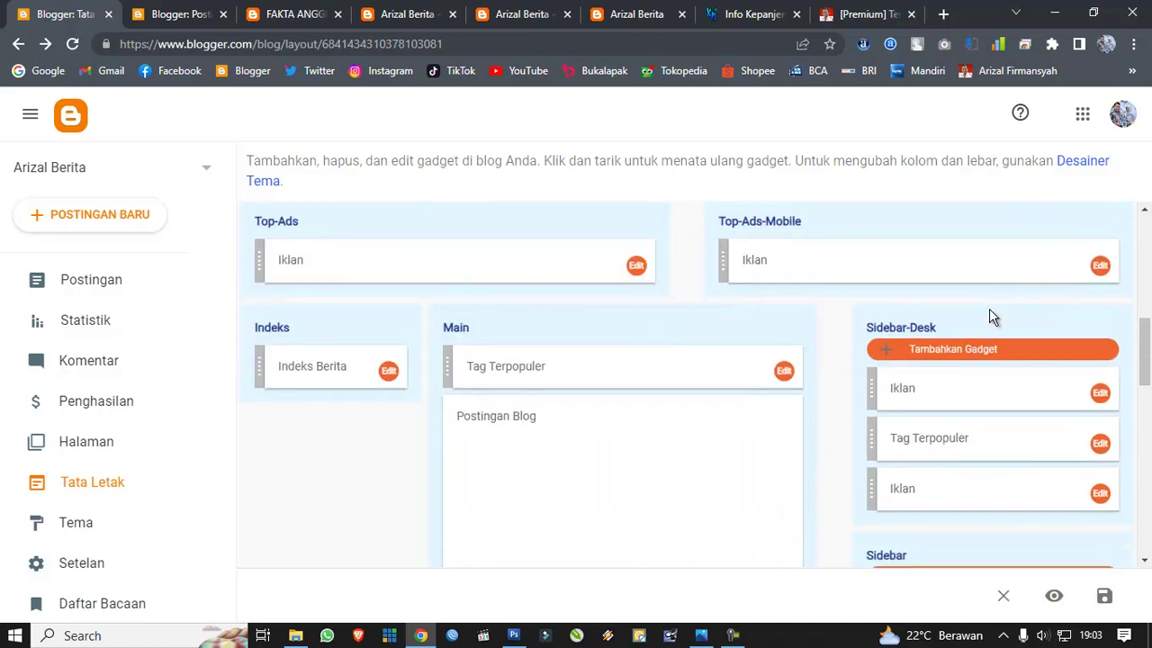
pyautogui.scroll(-2, 990, 313)
pyautogui.scroll(1, 990, 311)
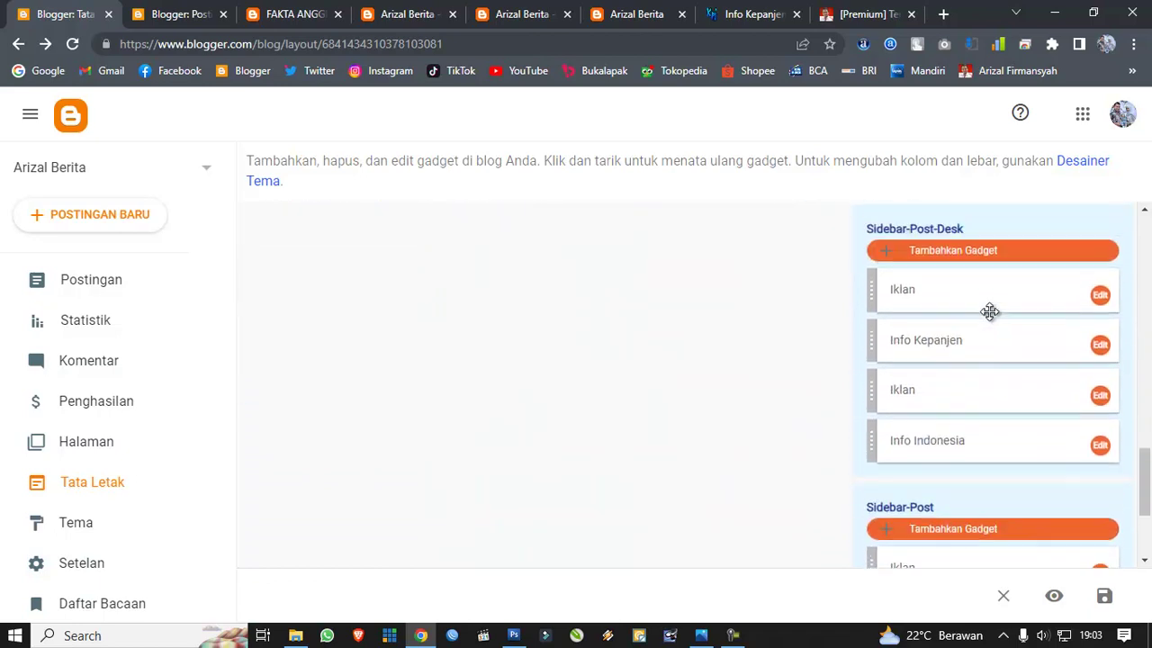
pyautogui.click(1087, 395)
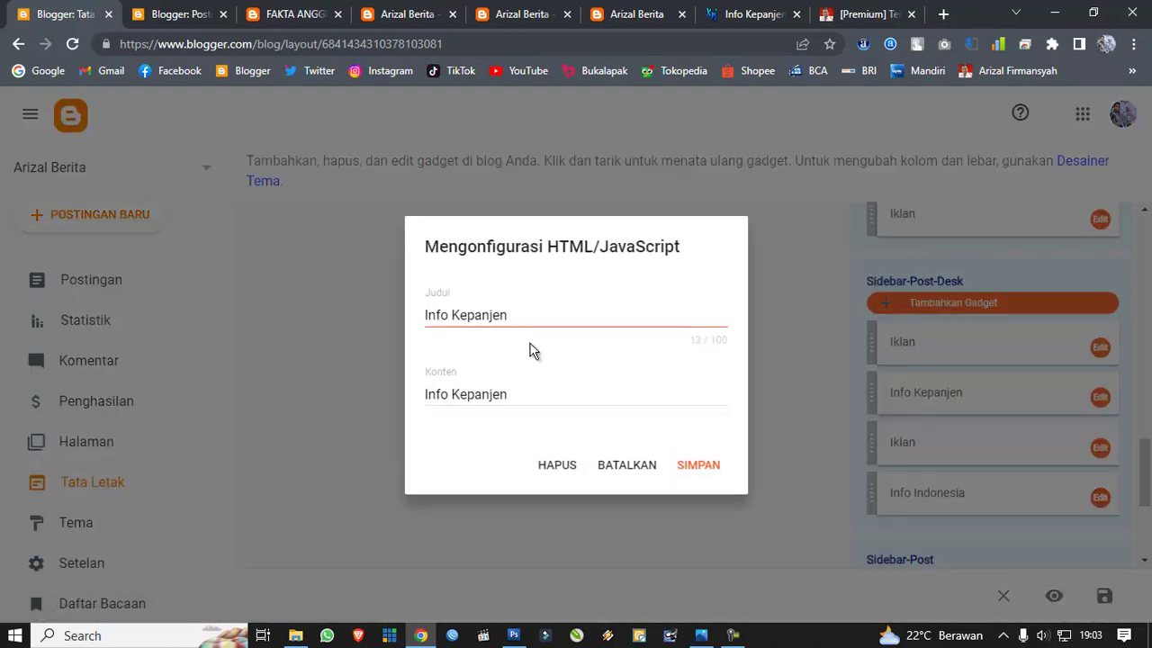
pyautogui.moveTo(521, 315); pyautogui.dragTo(294, 335)
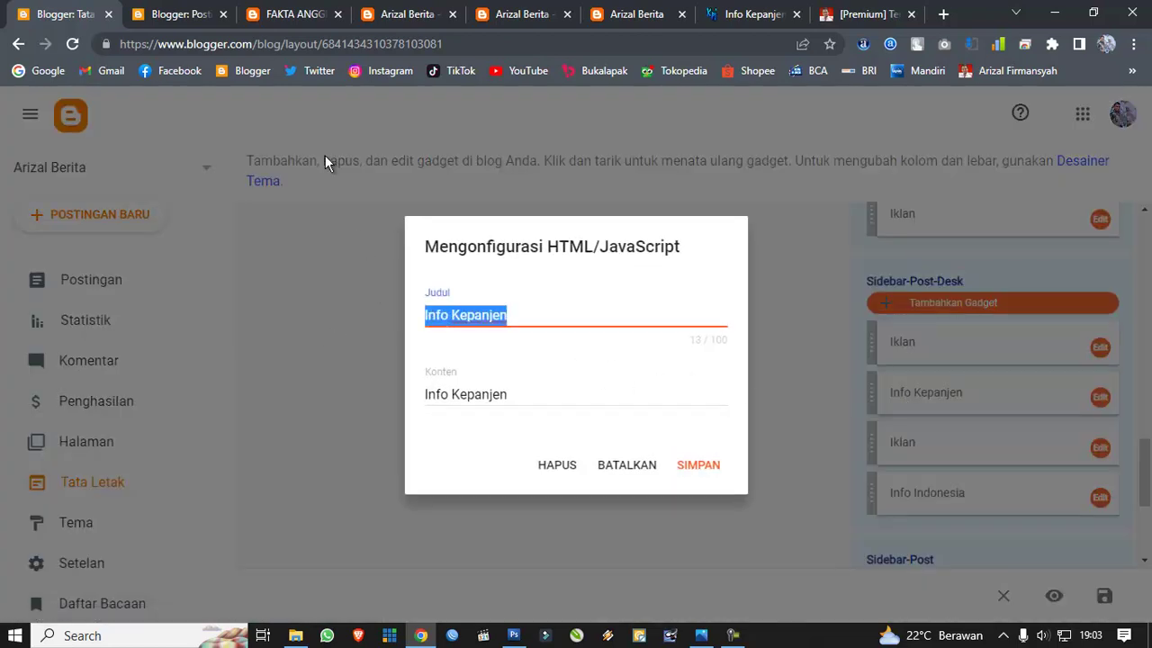
# Step: Check the category names in the published article page's menu and return to the gadget's configuration
pyautogui.click(180, 14)
pyautogui.click(286, 15)
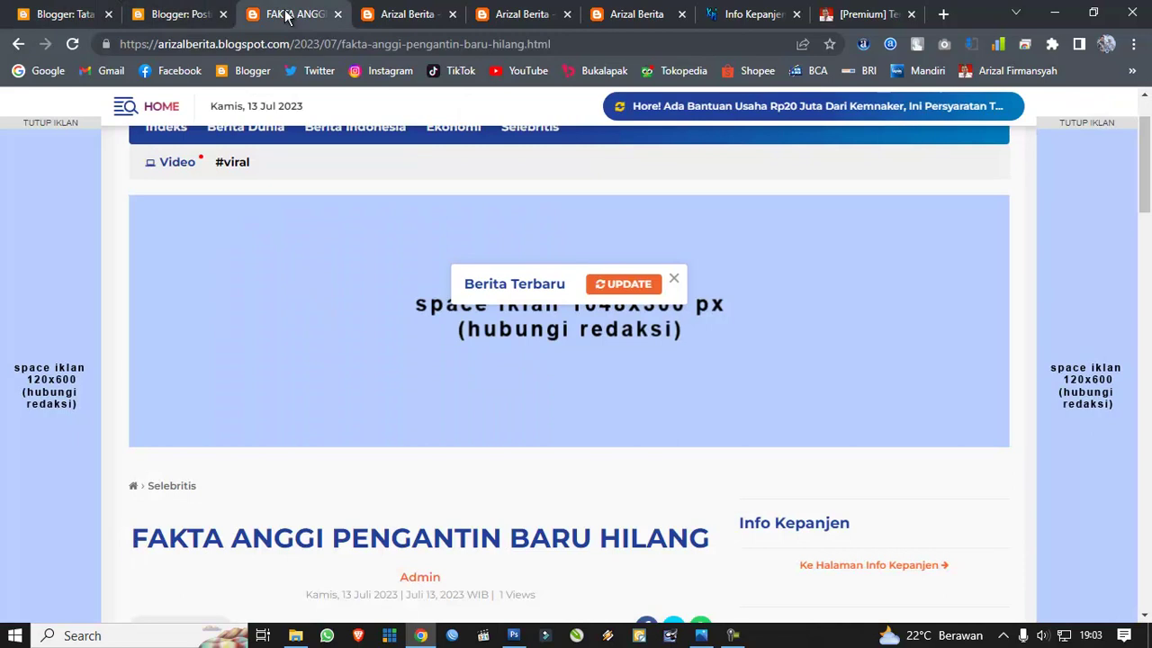
pyautogui.scroll(2, 317, 159)
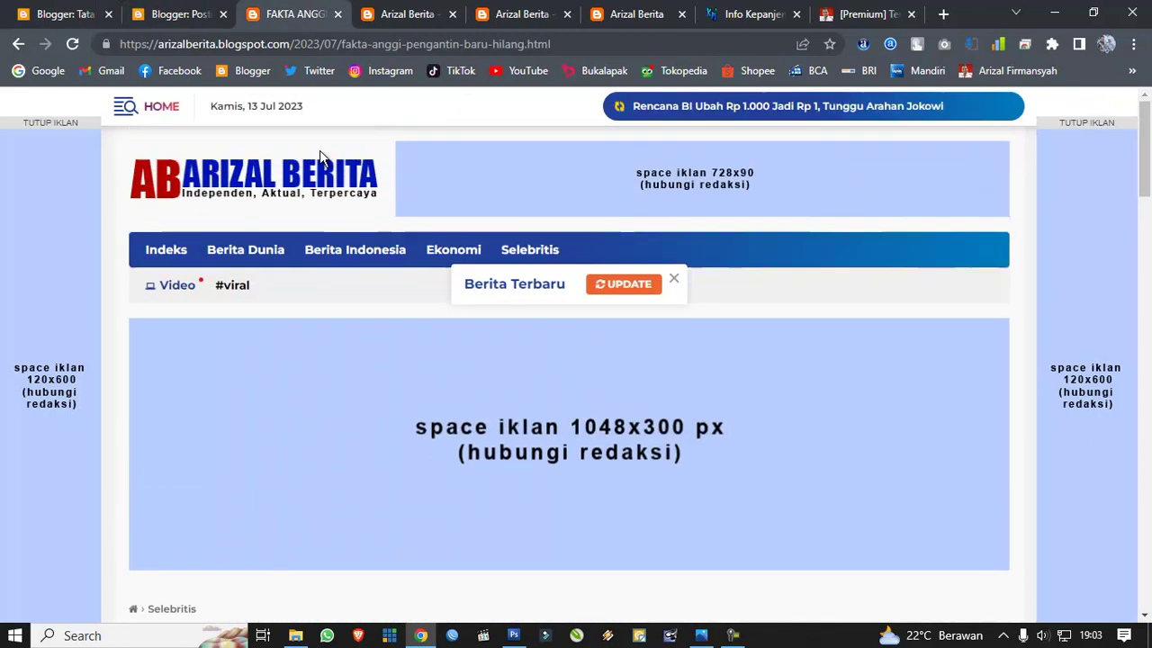
pyautogui.click(68, 15)
pyautogui.write('Ekonom')
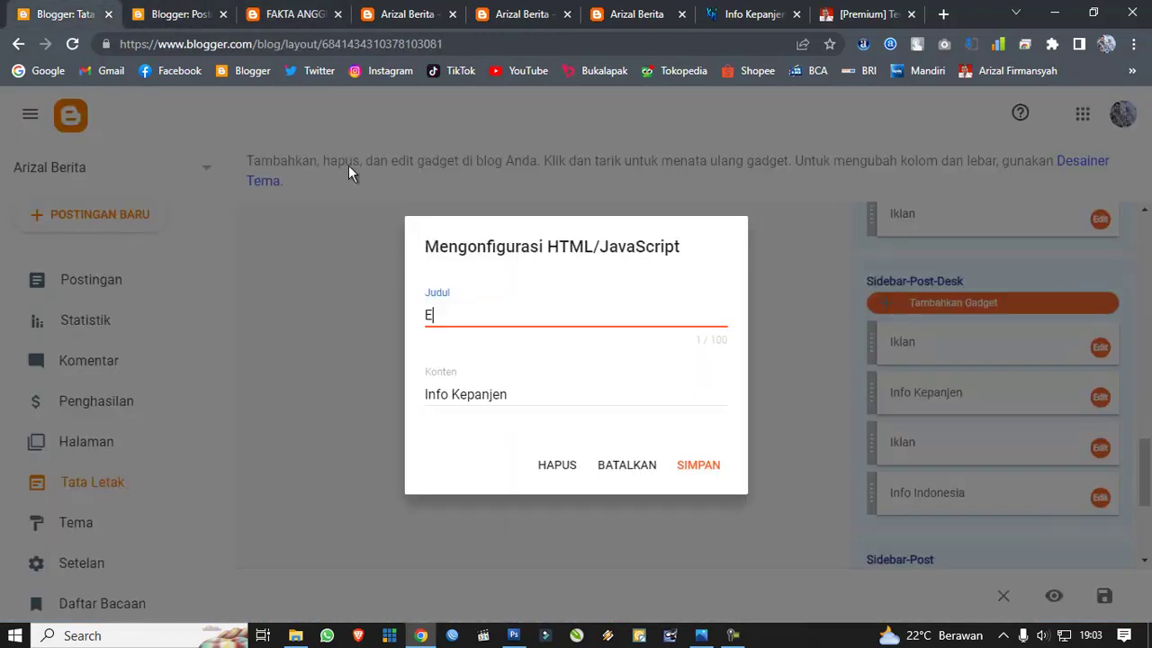
pyautogui.press('BackSpace')
pyautogui.press('BackSpace')
pyautogui.press('BackSpace')
pyautogui.press('BackSpace')
pyautogui.press('BackSpace')
pyautogui.press('BackSpace')
# Step: Set the Info Kepanjen gadget's title and content to Berita Indonesia and save it
pyautogui.write('Berita Indonesia')
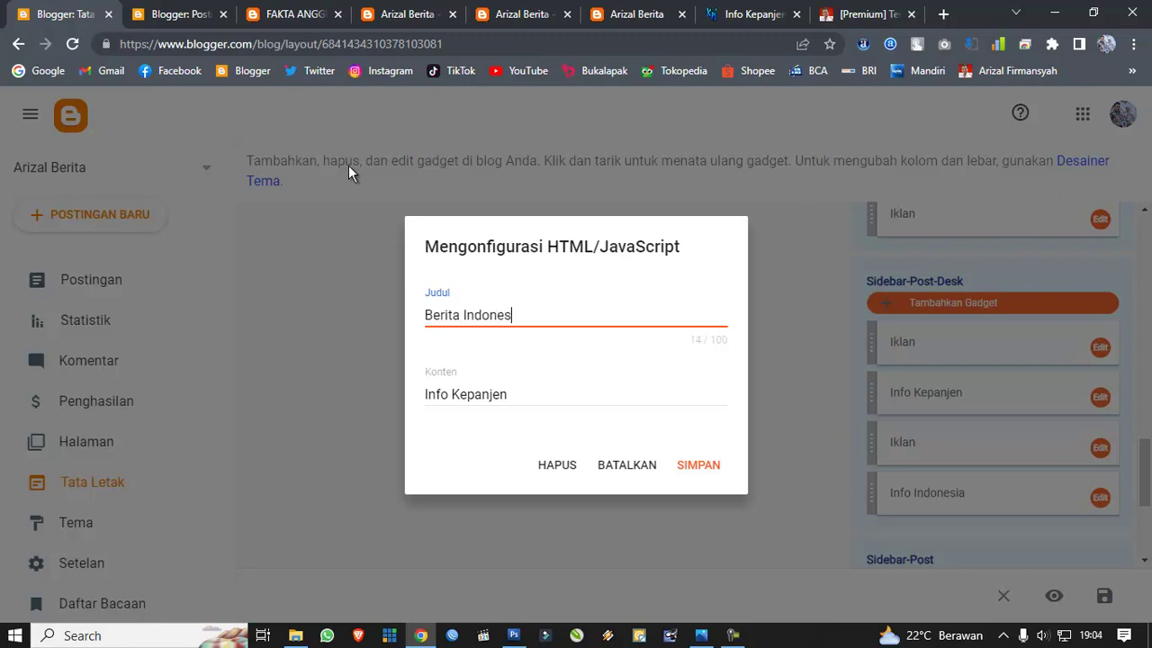
pyautogui.tripleClick(514, 395)
pyautogui.write('Berita Indonesia')
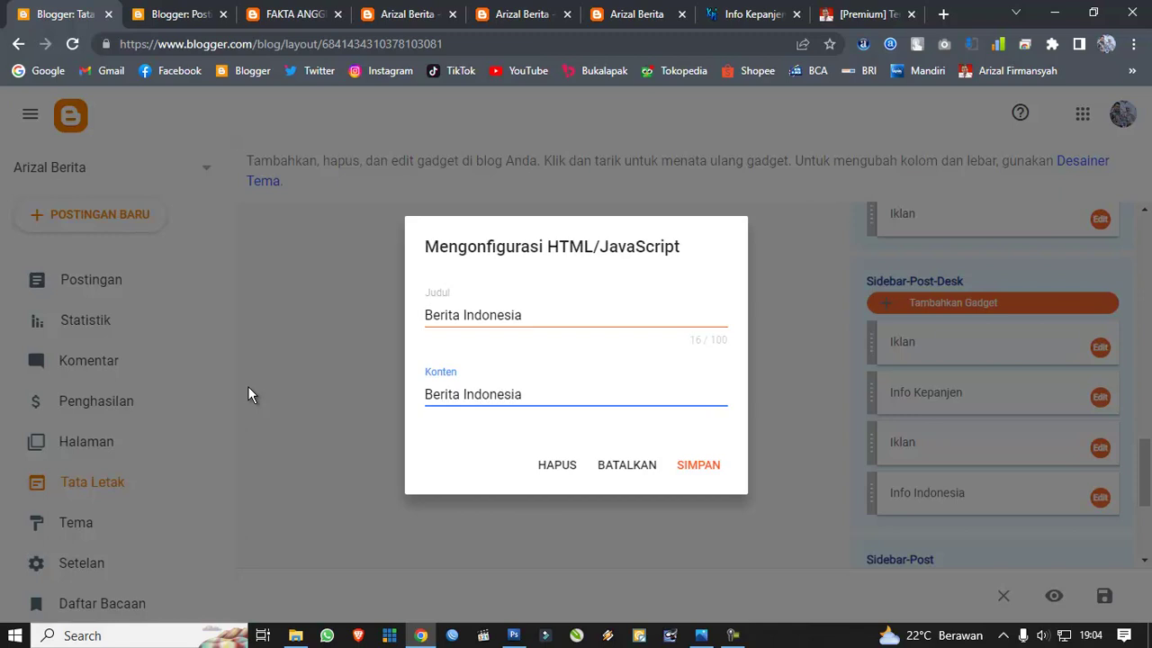
pyautogui.click(700, 466)
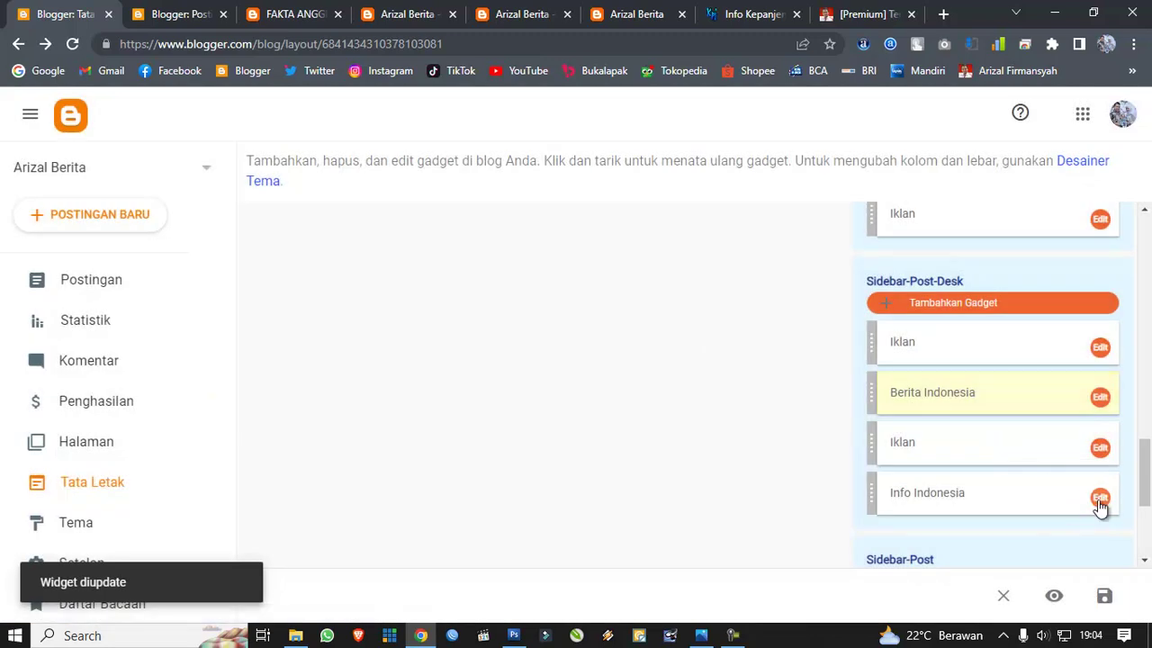
# Step: In the Sidebar-Post-Desk section, set the Info Indonesia gadget's title and content to Berita Dunia and save it
pyautogui.click(1098, 501)
pyautogui.moveTo(532, 317); pyautogui.dragTo(148, 296)
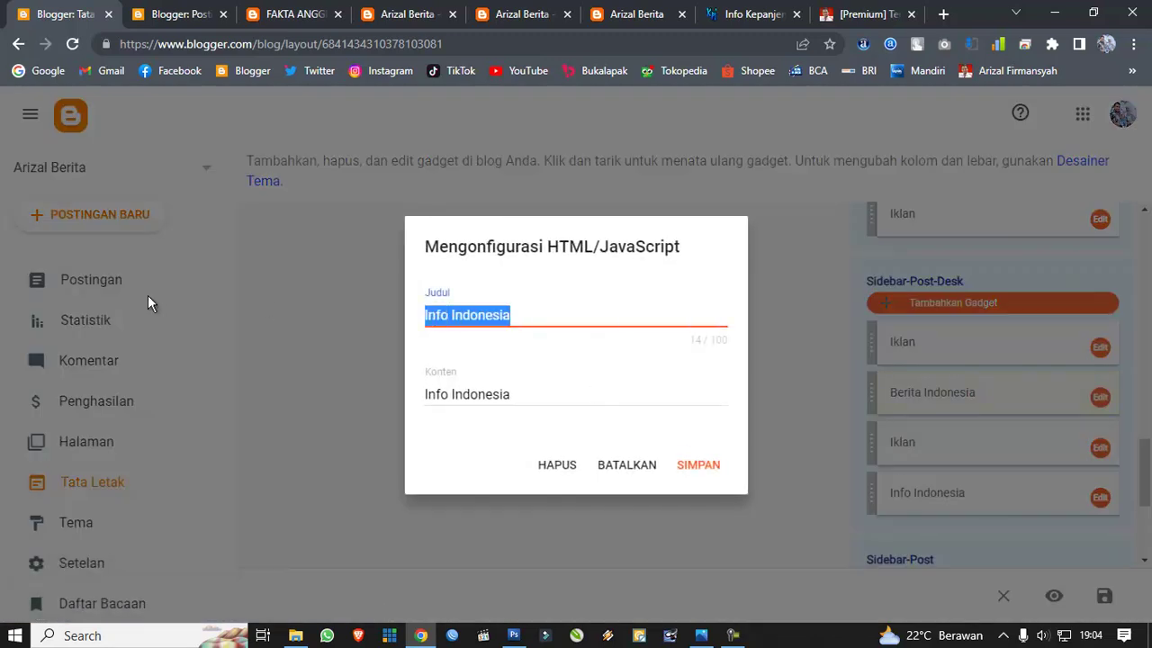
pyautogui.write('Berita Dunia')
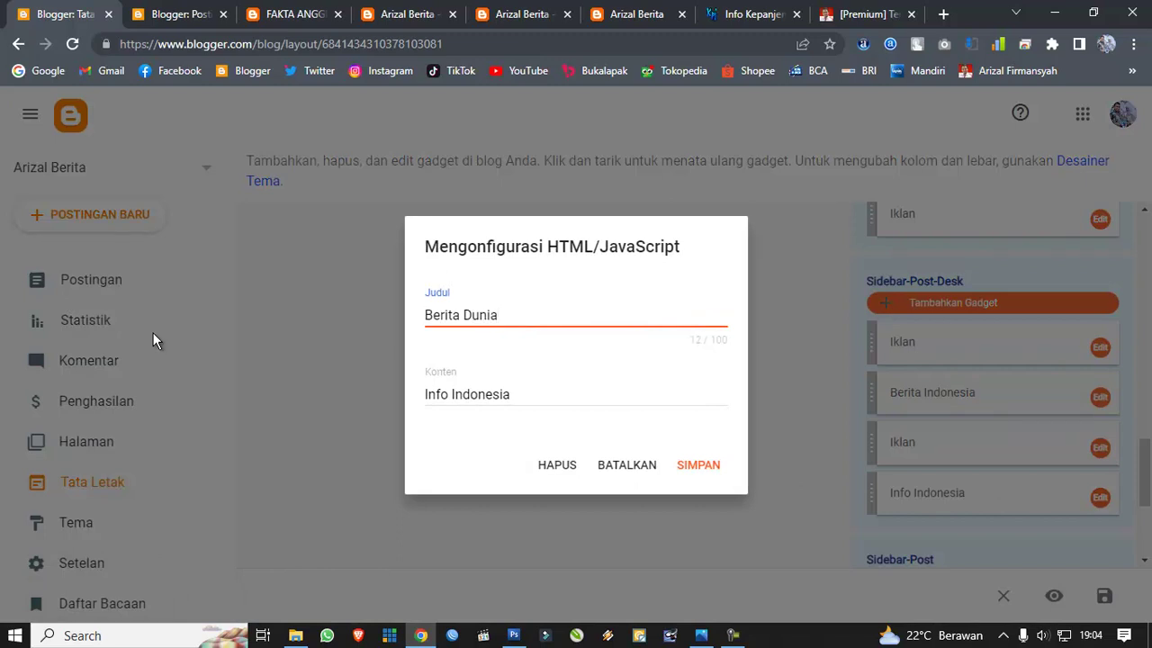
pyautogui.moveTo(538, 400); pyautogui.dragTo(5, 377)
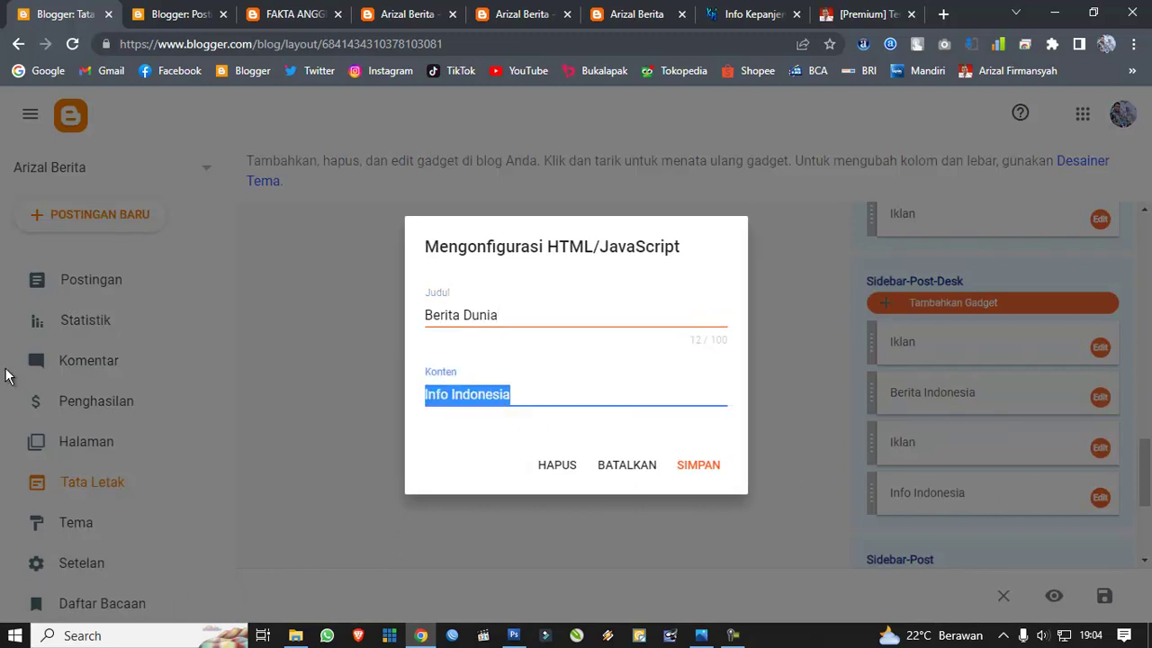
pyautogui.write('Berita Dunia')
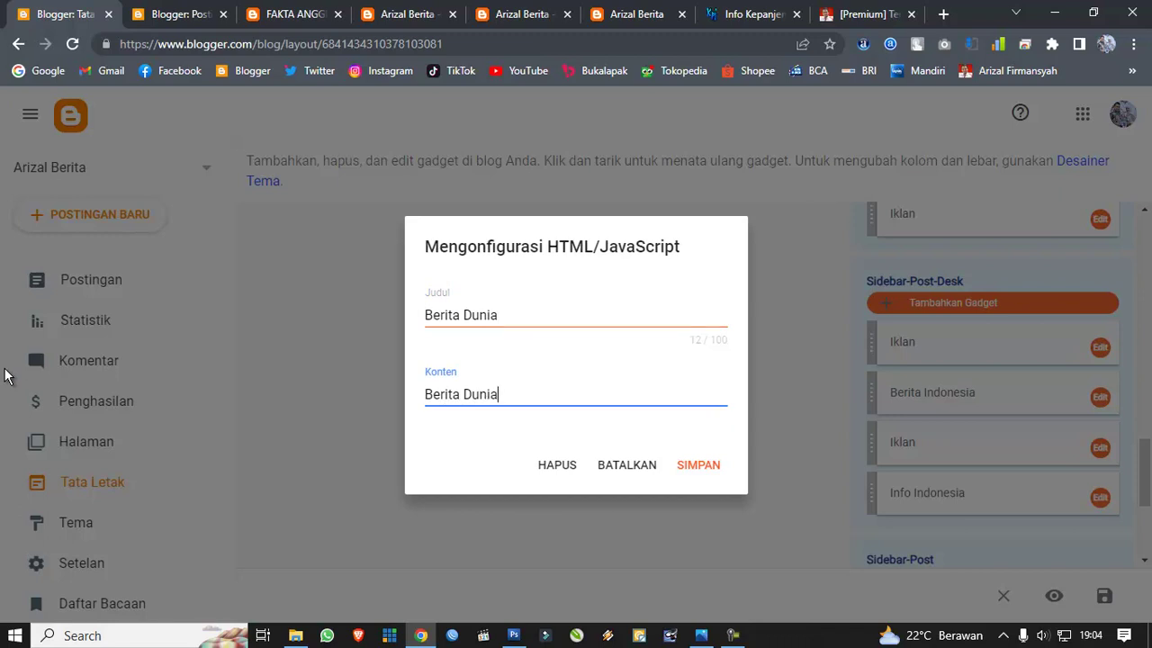
pyautogui.click(688, 465)
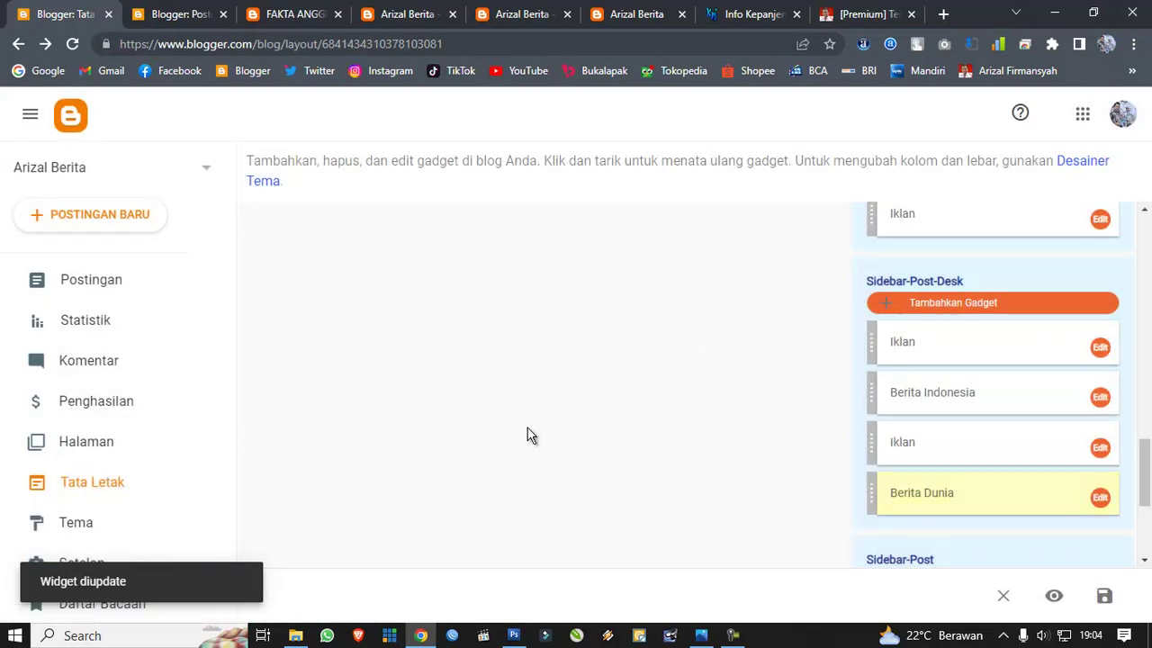
# Step: Go from the published article to the blog's homepage and look through its featured slider, News Feed and sidebar
pyautogui.click(291, 11)
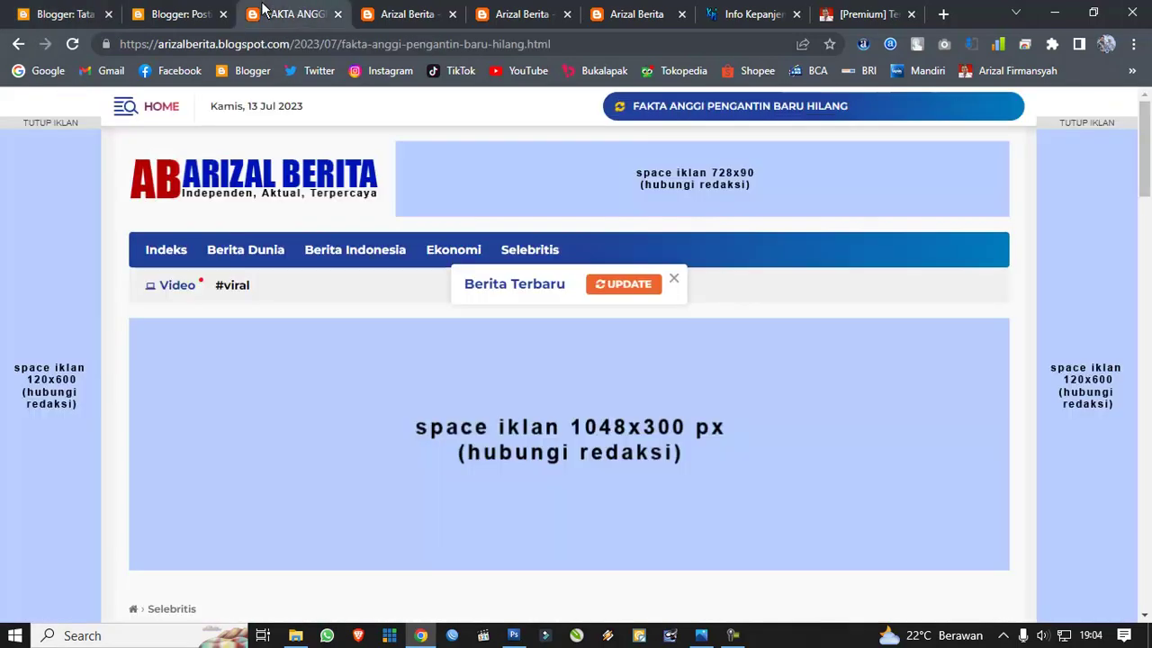
pyautogui.click(193, 11)
pyautogui.click(277, 11)
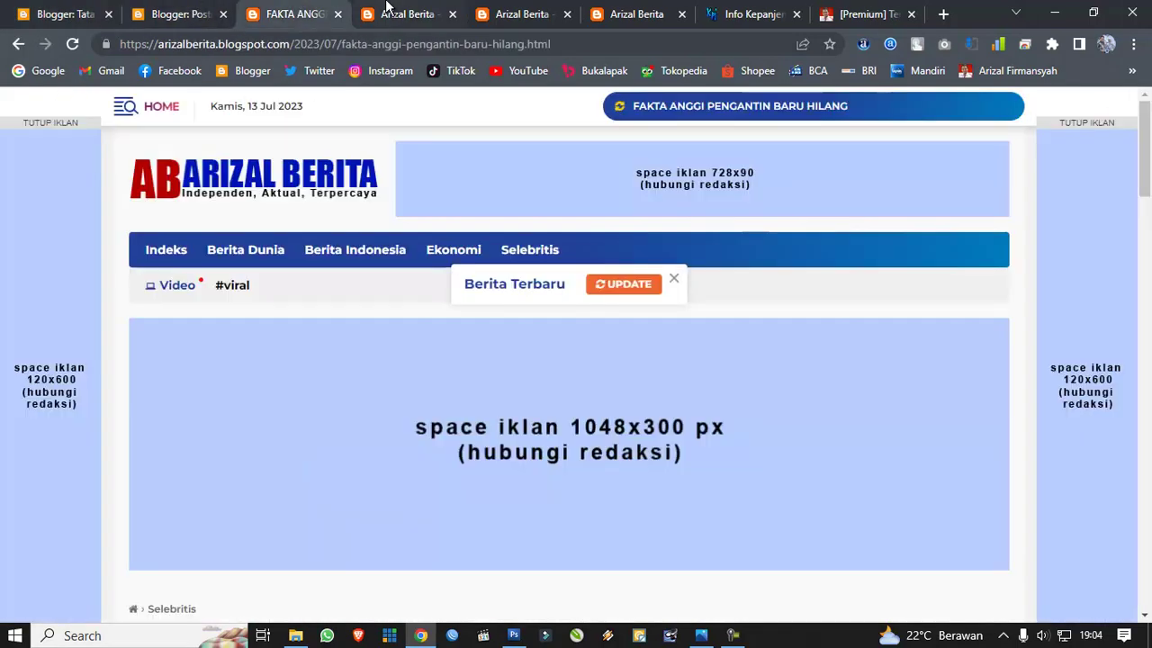
pyautogui.click(293, 177)
pyautogui.scroll(-5, 468, 310)
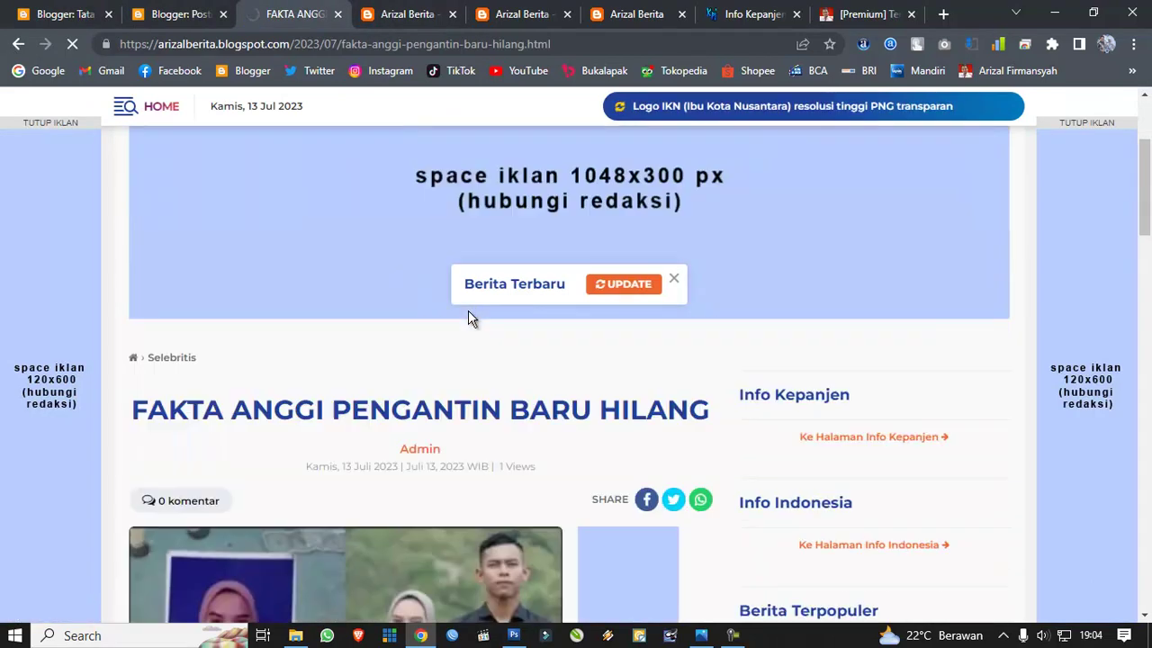
pyautogui.scroll(-5, 468, 306)
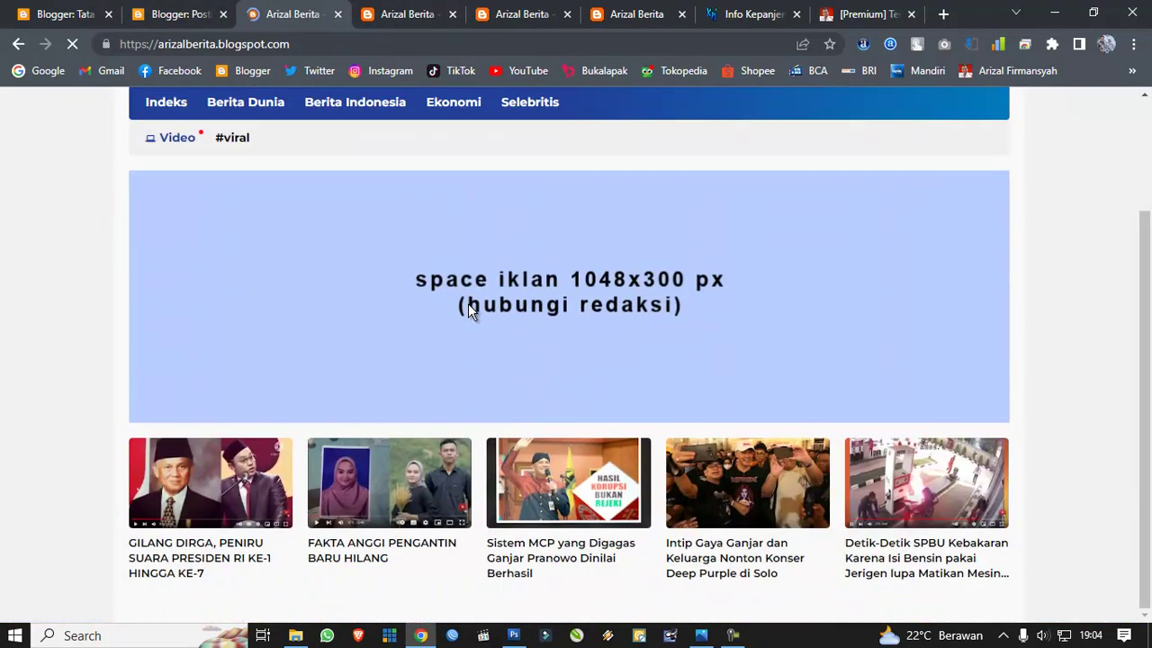
pyautogui.scroll(-4, 468, 312)
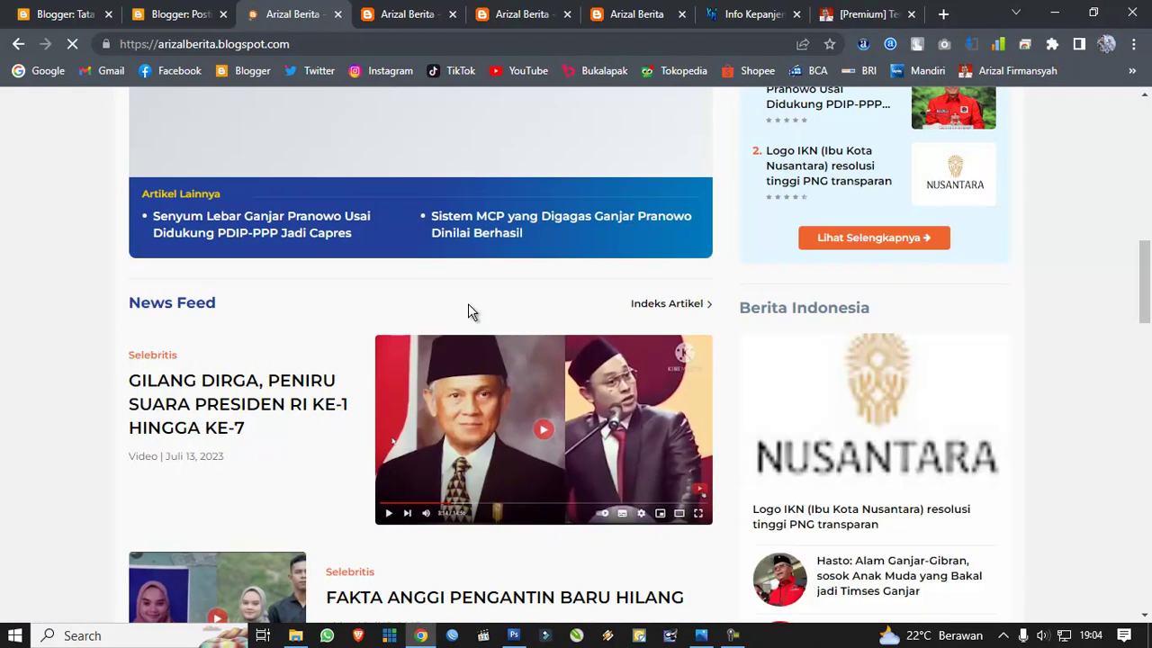
pyautogui.scroll(3, 468, 312)
pyautogui.scroll(-5, 468, 312)
pyautogui.scroll(3, 468, 313)
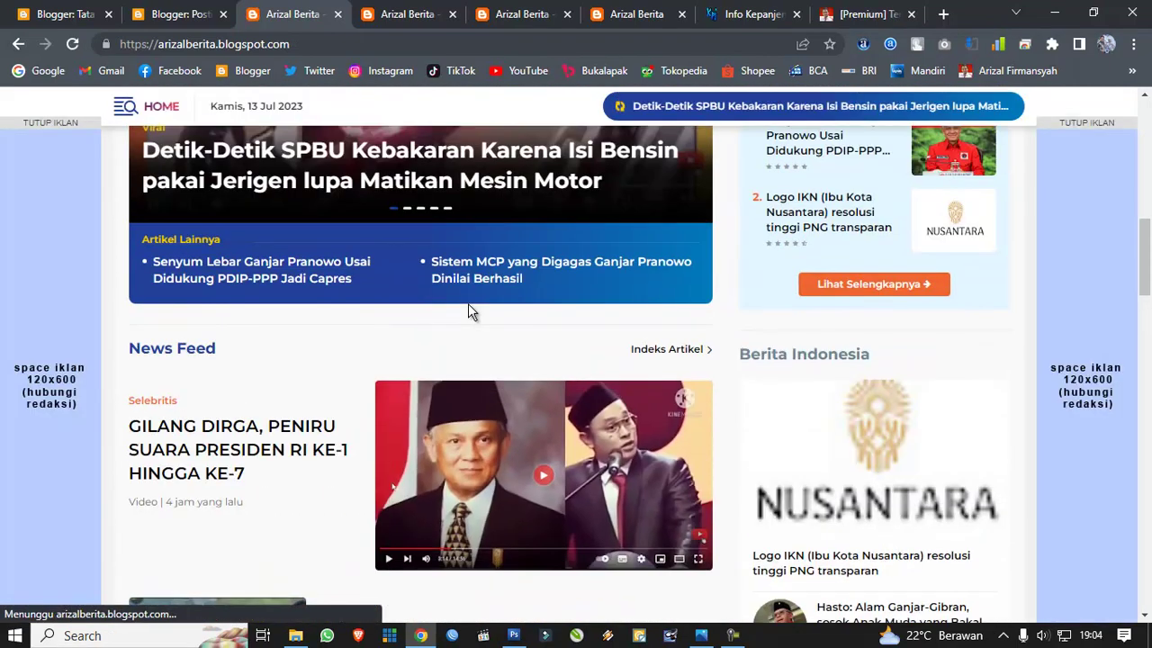
# Step: Open the featured Detik-Detik SPBU Kebakaran article and check its Berita Indonesia and Berita Dunia sidebar blocks down to the footer
pyautogui.scroll(1, 468, 313)
pyautogui.click(448, 274)
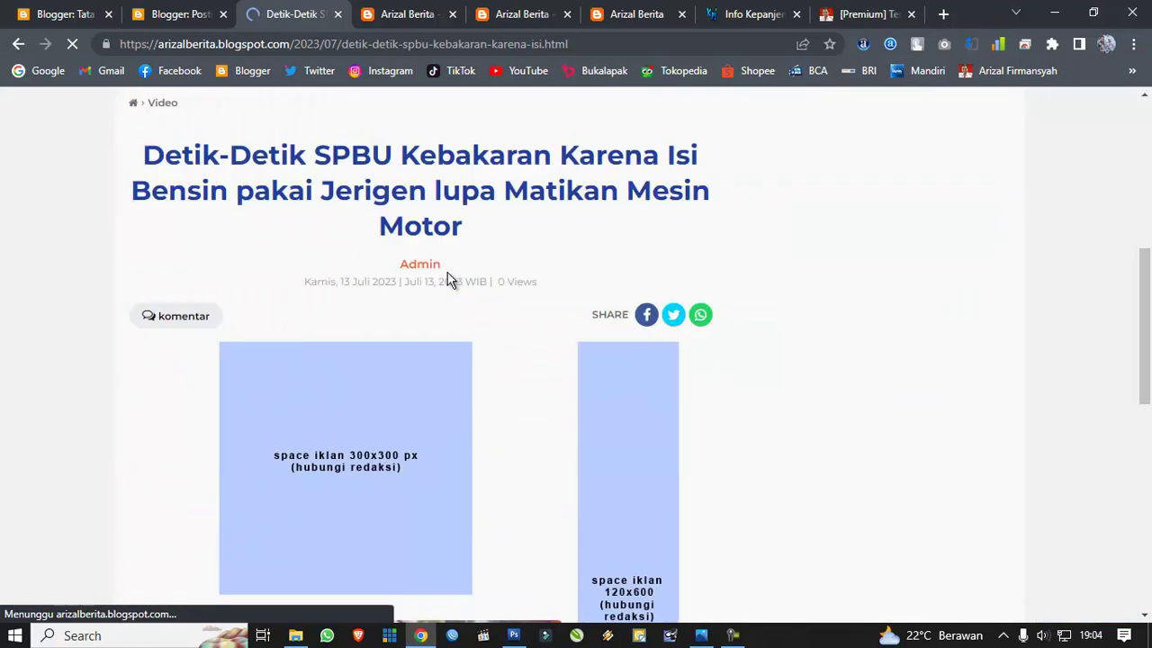
pyautogui.scroll(-5, 448, 279)
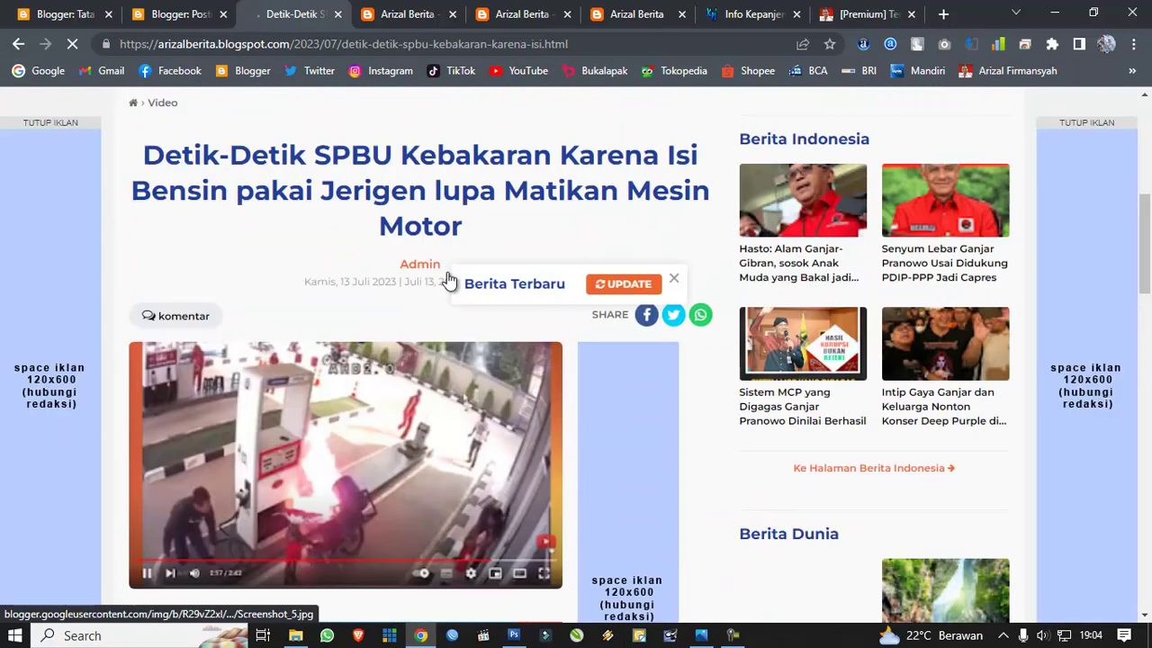
pyautogui.scroll(-15, 842, 331)
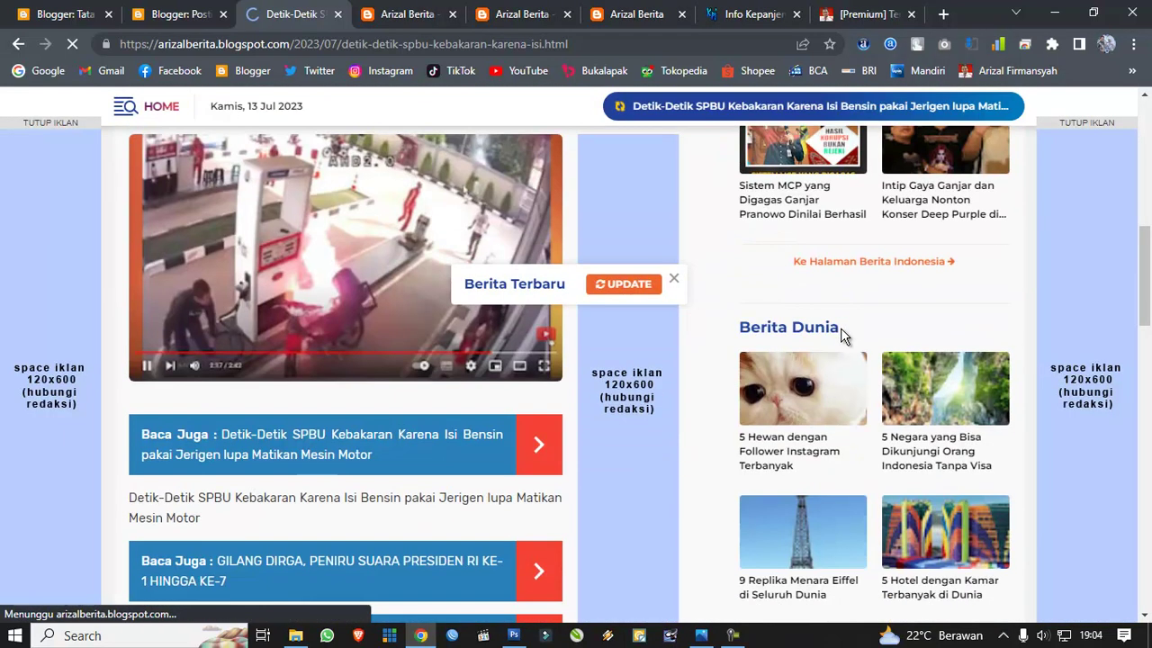
pyautogui.scroll(-2, 836, 335)
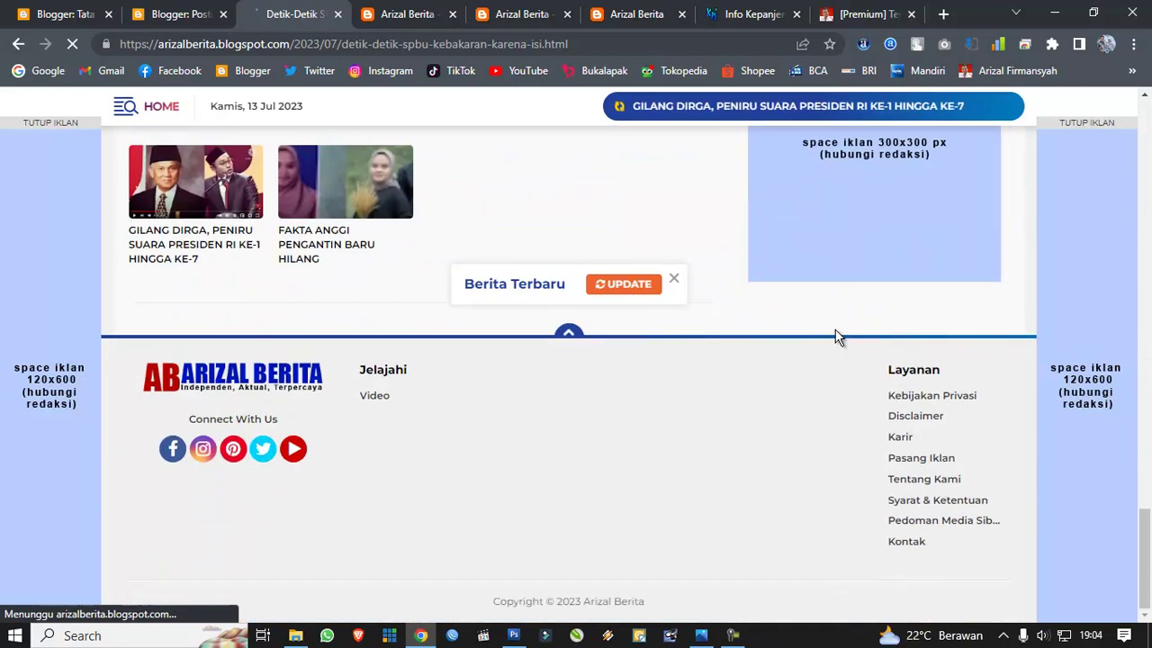
# Step: In the layout's Footer2 section, select all labels for the Jelajahi gadget and save it
pyautogui.click(150, 17)
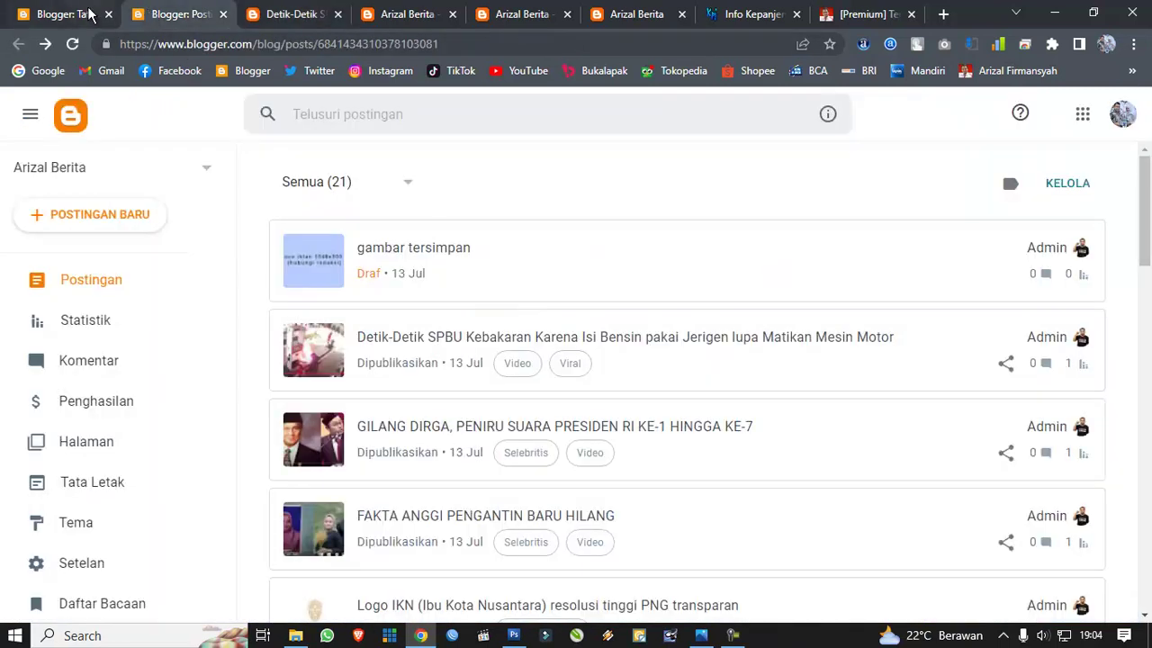
pyautogui.click(90, 14)
pyautogui.scroll(-3, 930, 402)
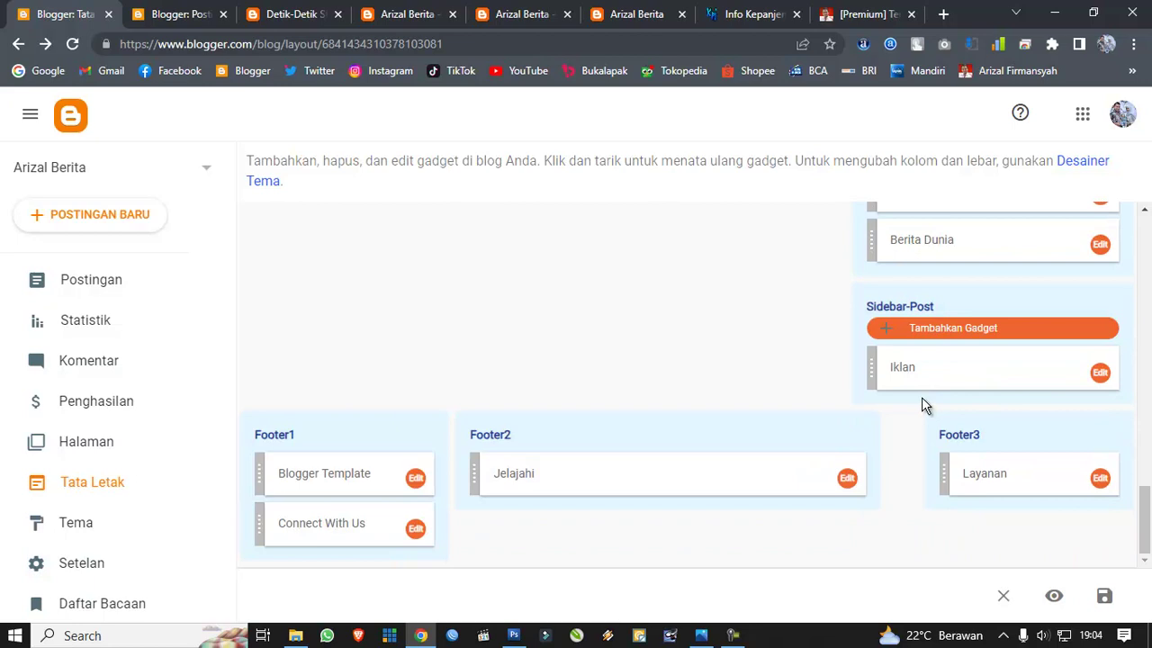
pyautogui.click(840, 486)
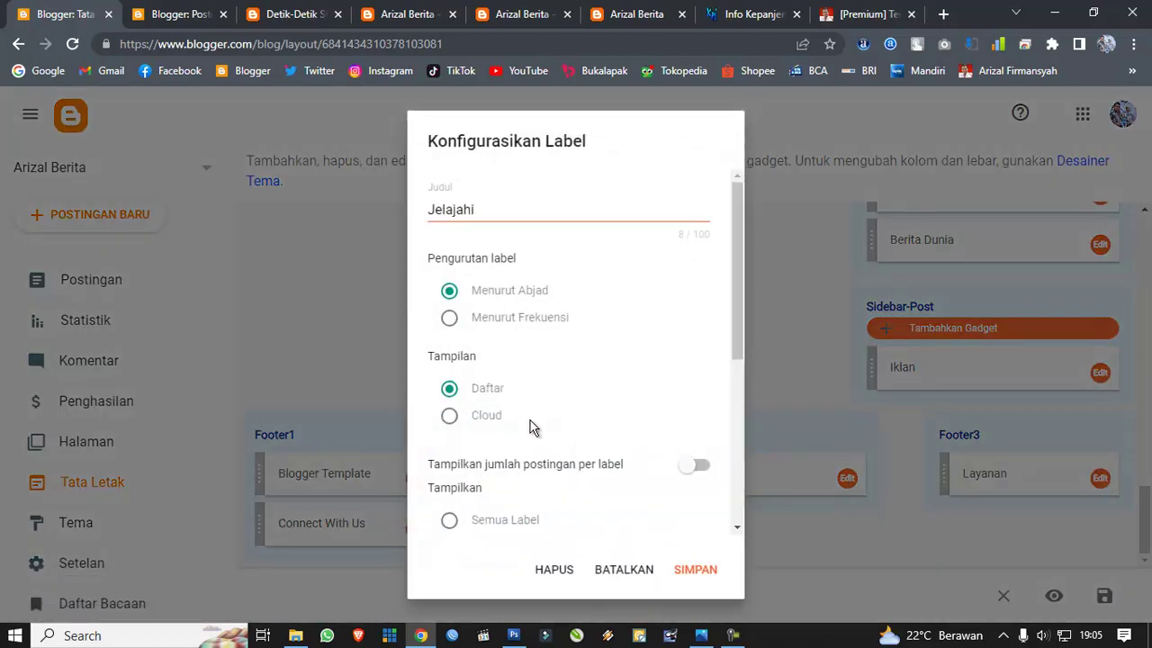
pyautogui.scroll(-5, 531, 426)
pyautogui.click(450, 336)
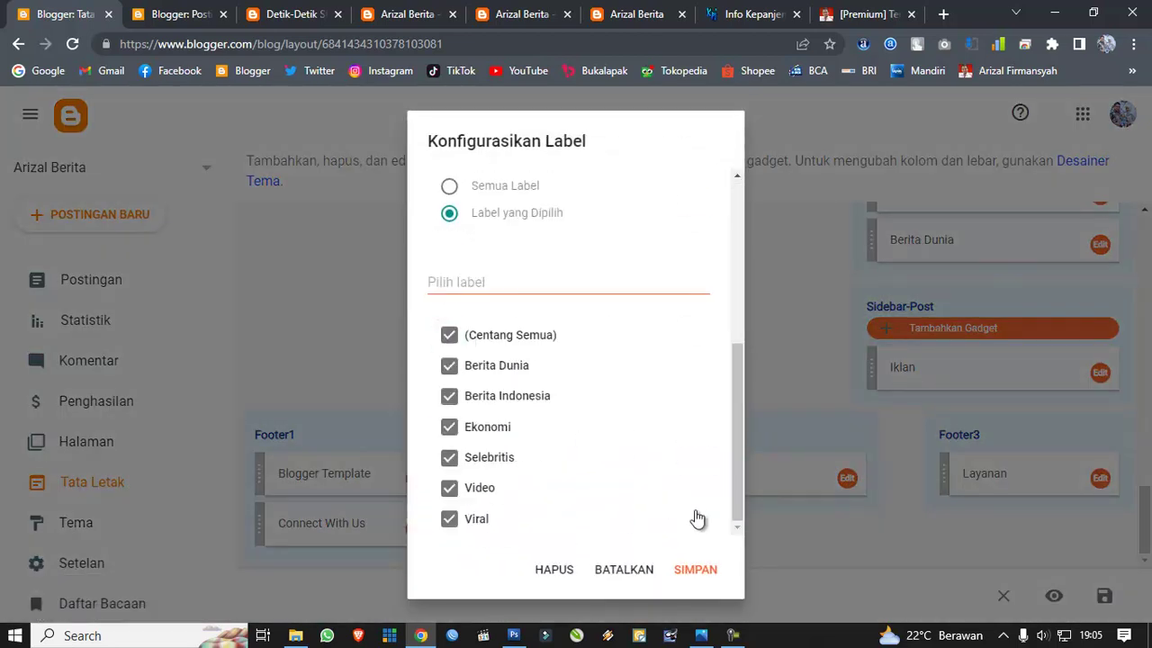
pyautogui.click(709, 570)
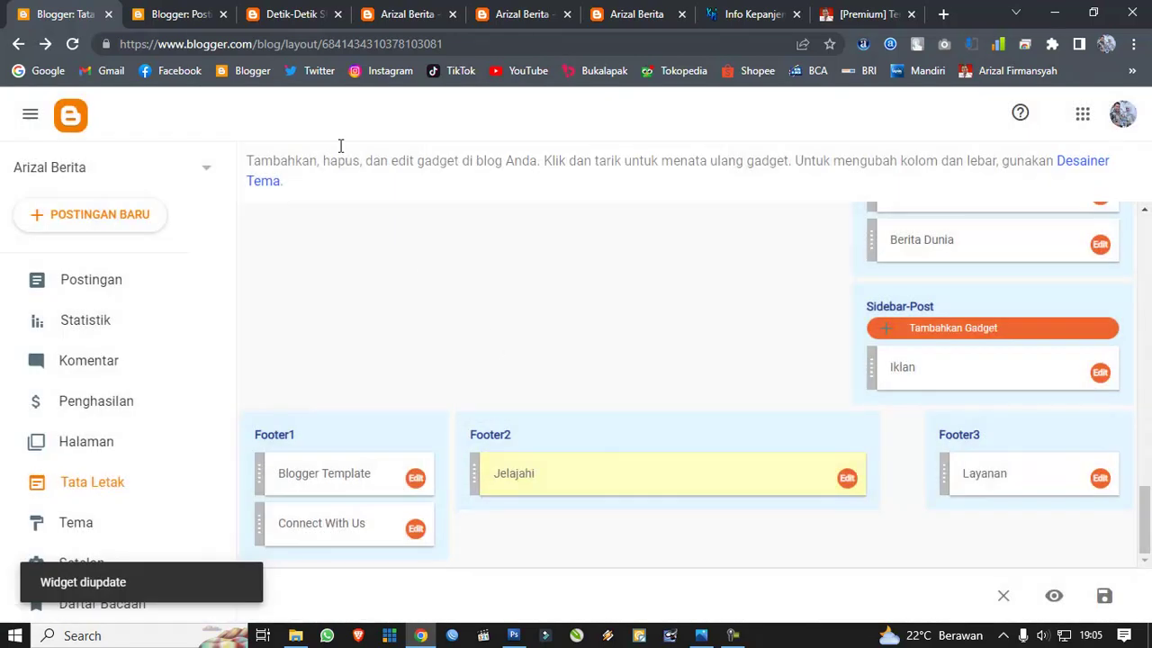
# Step: Go from the published article to the blog's homepage and check the label links under Jelajahi in the footer
pyautogui.click(180, 14)
pyautogui.click(292, 14)
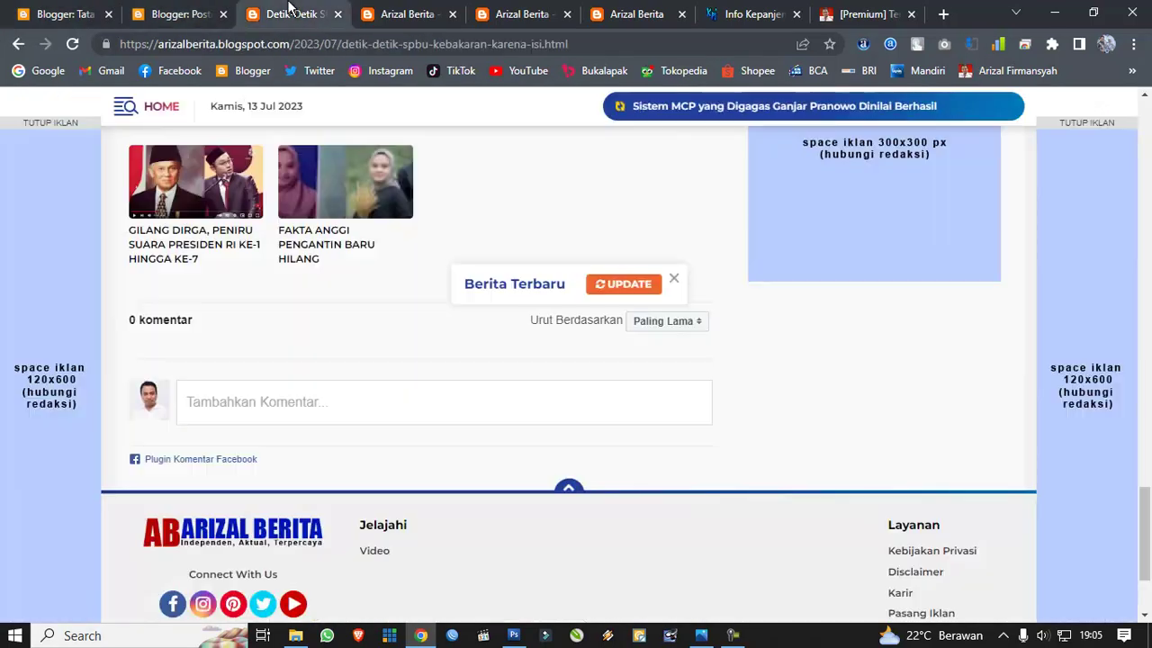
pyautogui.click(165, 108)
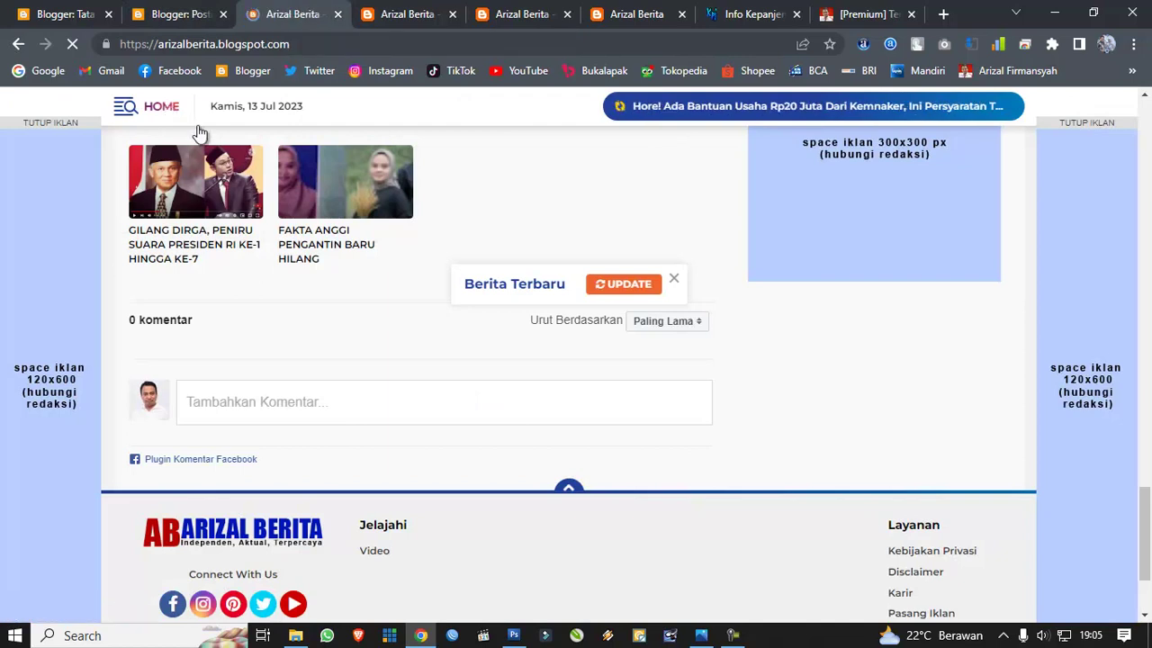
pyautogui.scroll(-2, 465, 374)
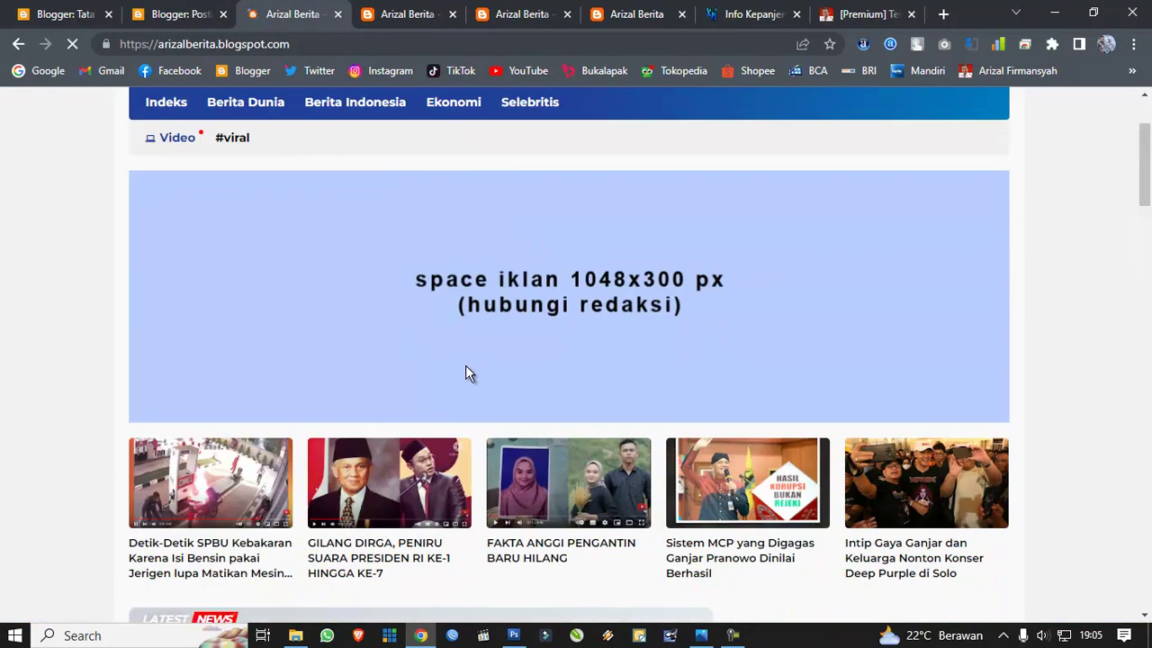
pyautogui.scroll(-12, 465, 365)
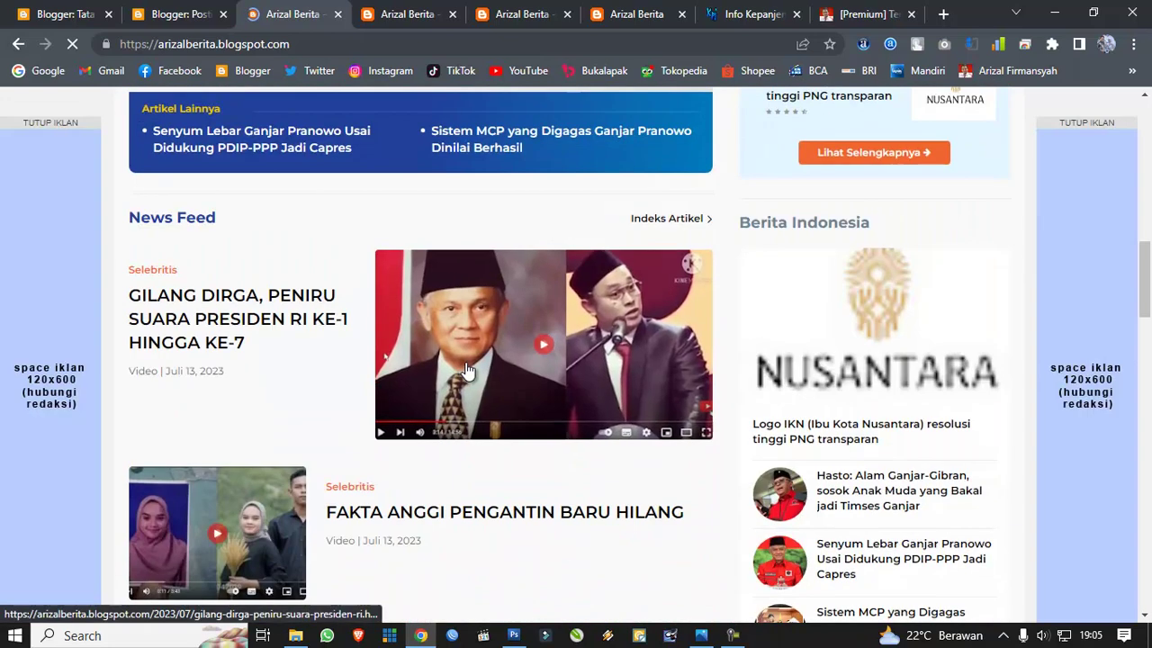
pyautogui.scroll(-10, 465, 369)
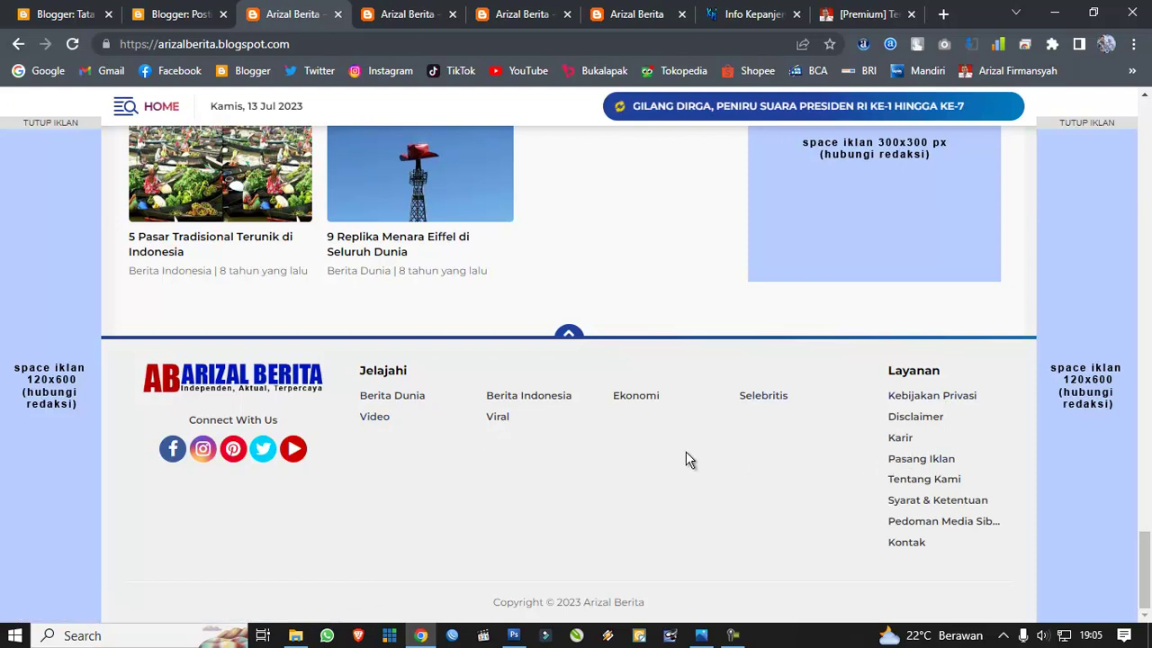
# Step: Back in the homepage header, close the floating 120x600 ad beside the logo and open the side menu to check its page links
pyautogui.scroll(10, 676, 445)
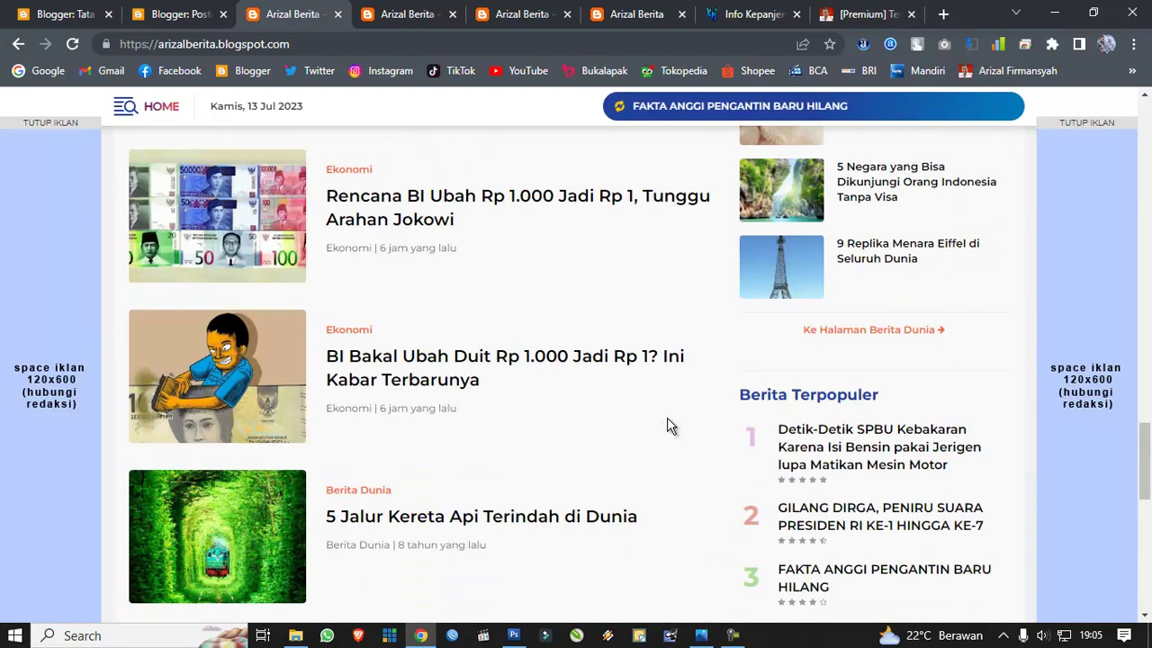
pyautogui.scroll(10, 660, 403)
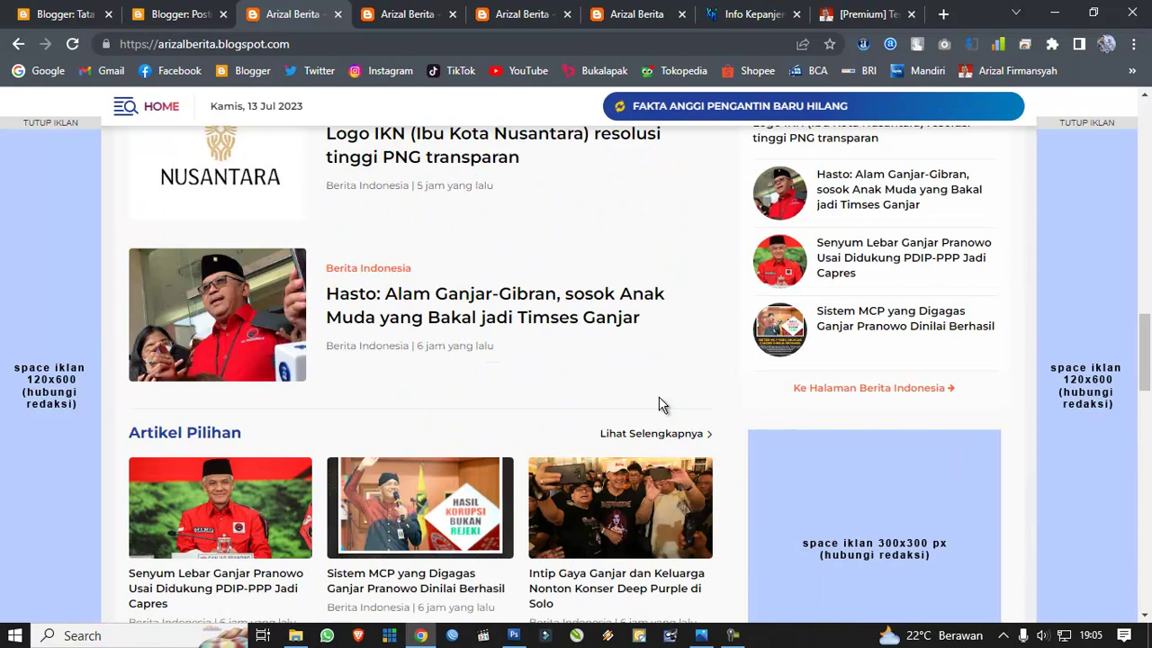
pyautogui.scroll(10, 656, 395)
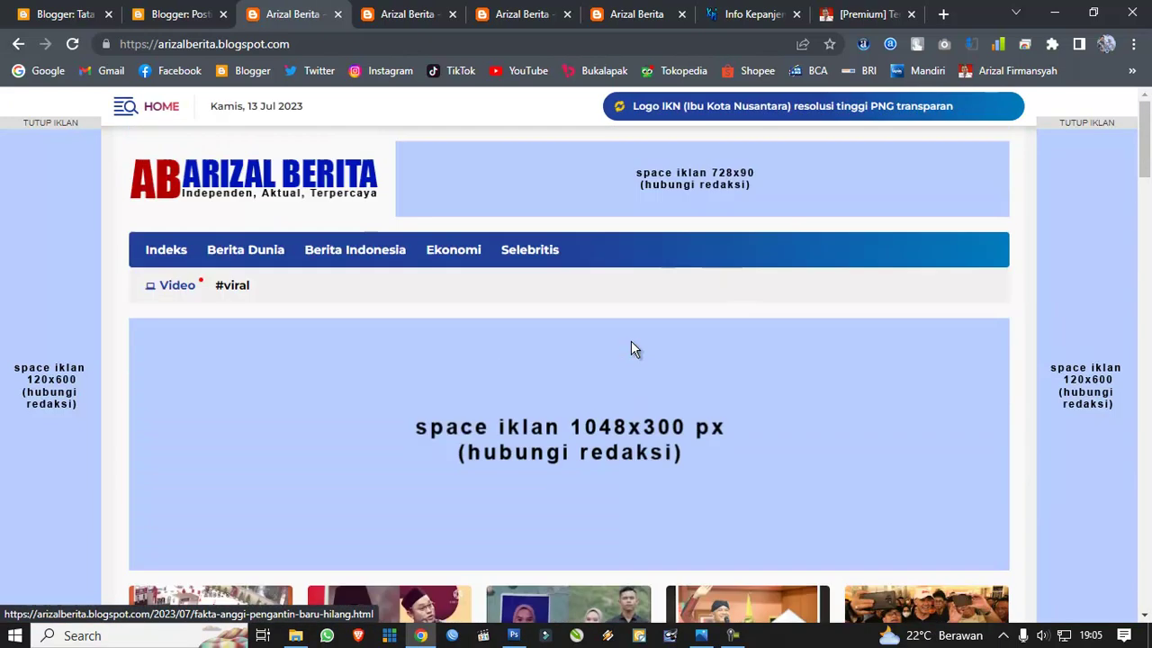
pyautogui.click(34, 124)
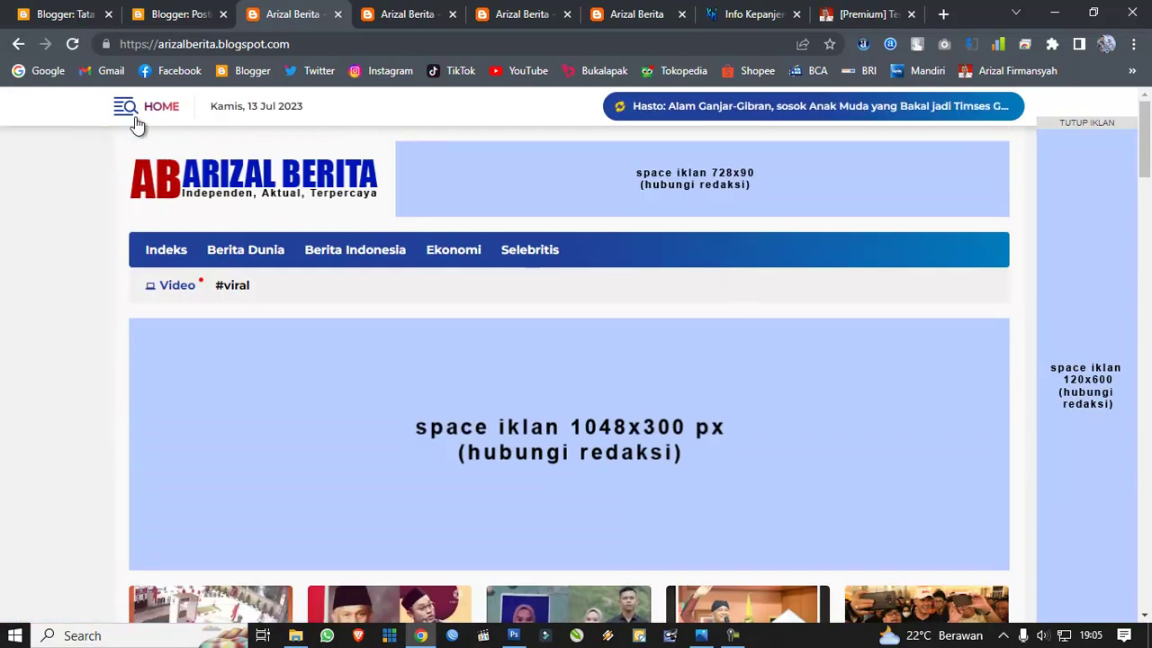
pyautogui.click(131, 108)
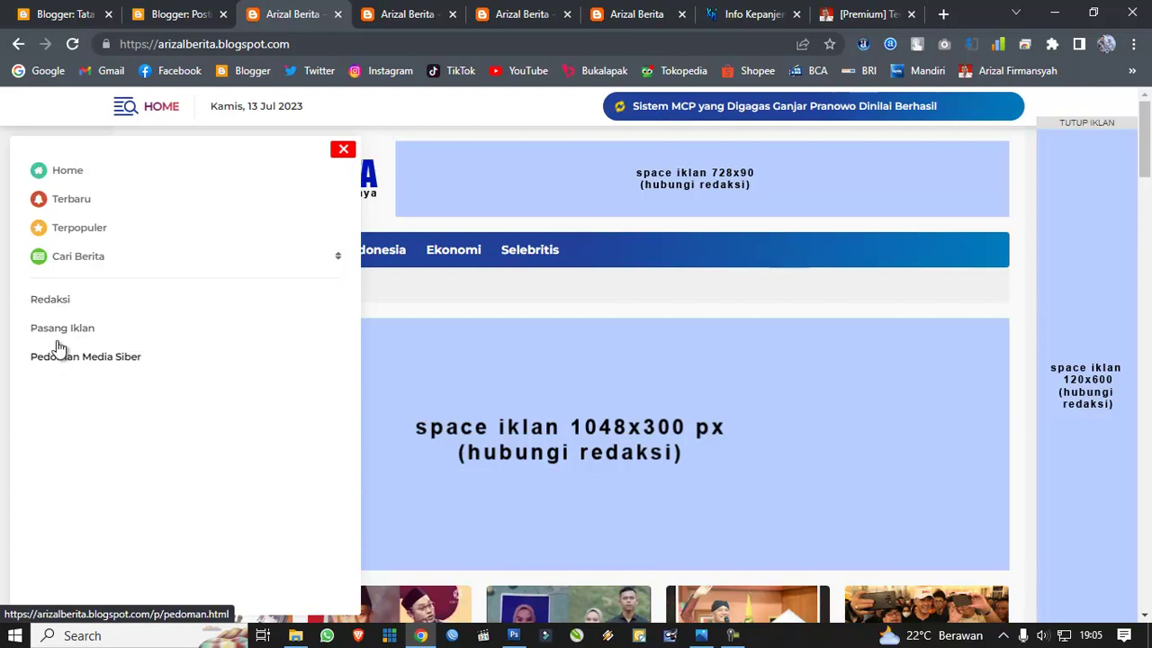
# Step: In Blogger's Halaman section, create a new blank page titled Redaksi and publish it
pyautogui.click(61, 14)
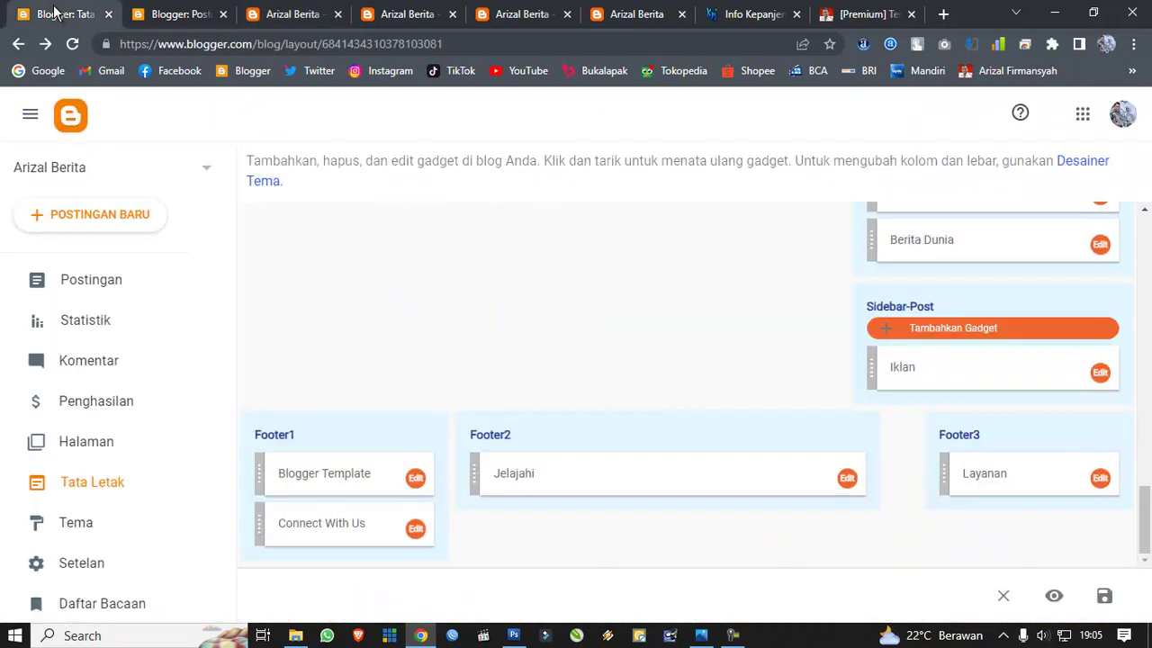
pyautogui.click(78, 447)
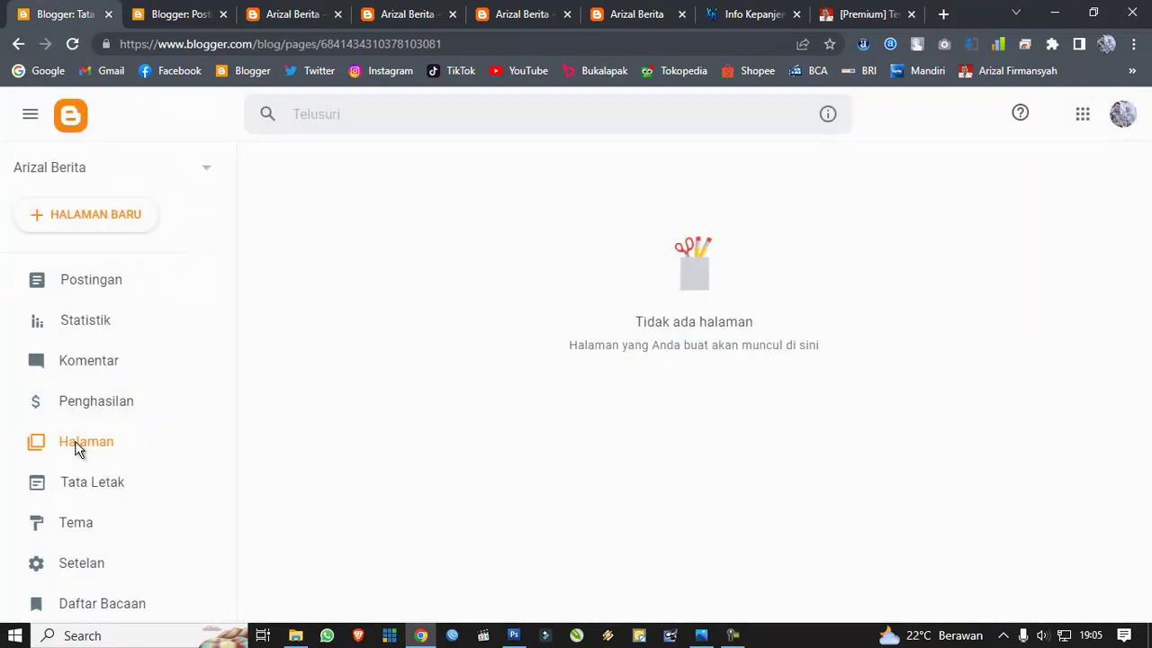
pyautogui.click(131, 222)
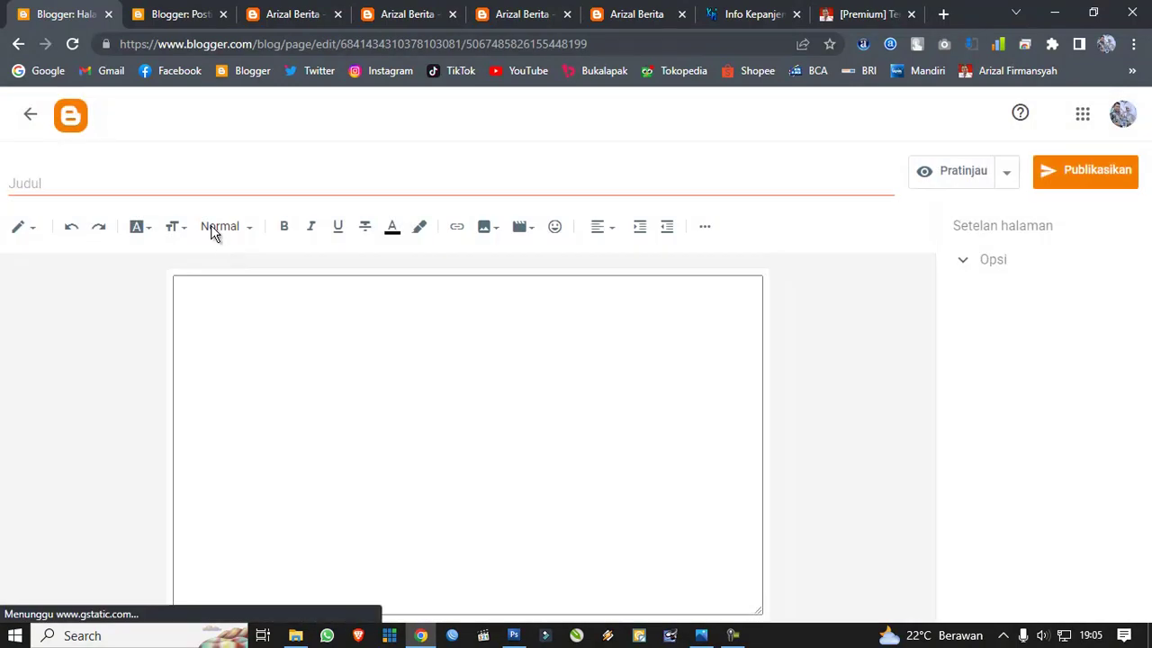
pyautogui.write('Redaksi')
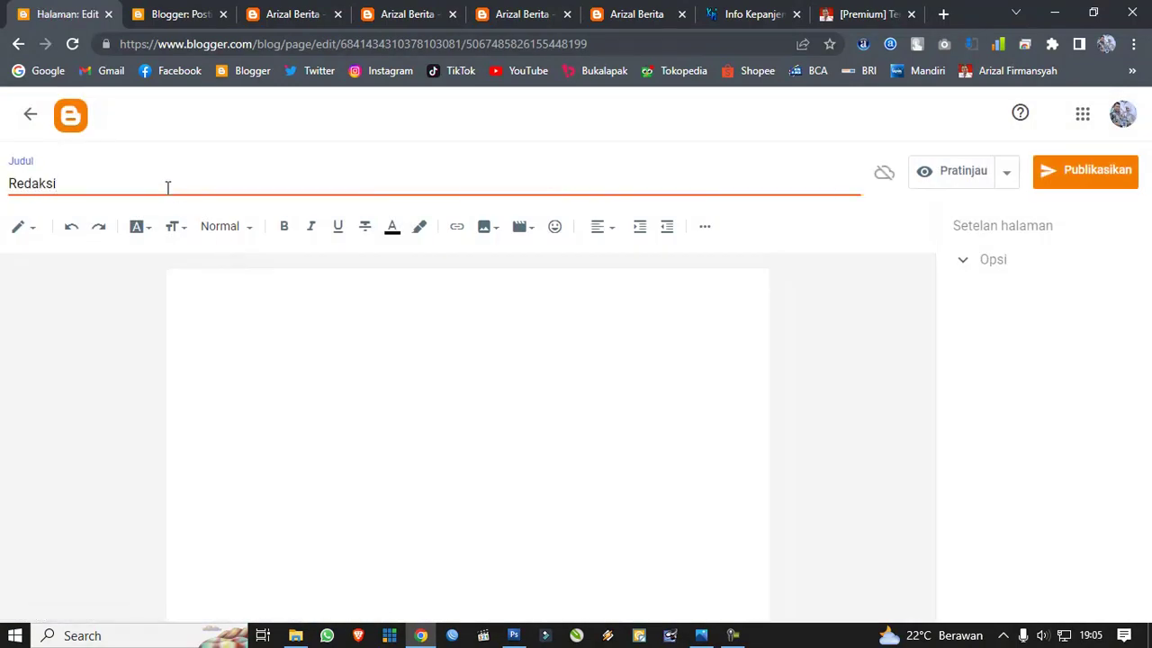
pyautogui.click(180, 369)
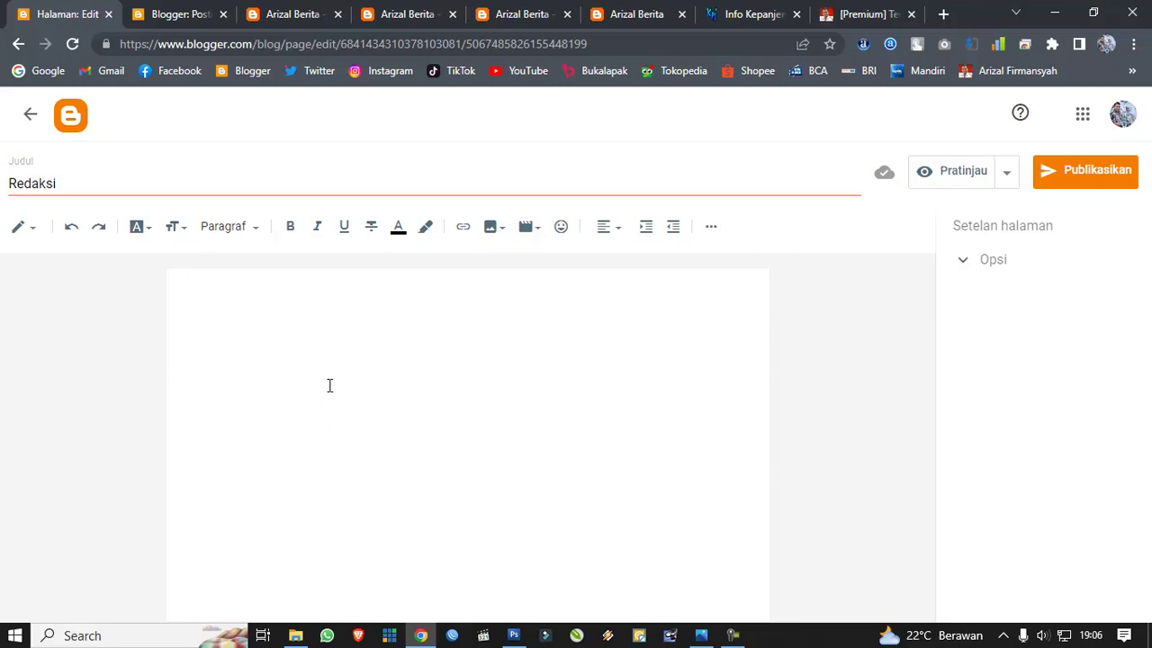
pyautogui.click(1083, 183)
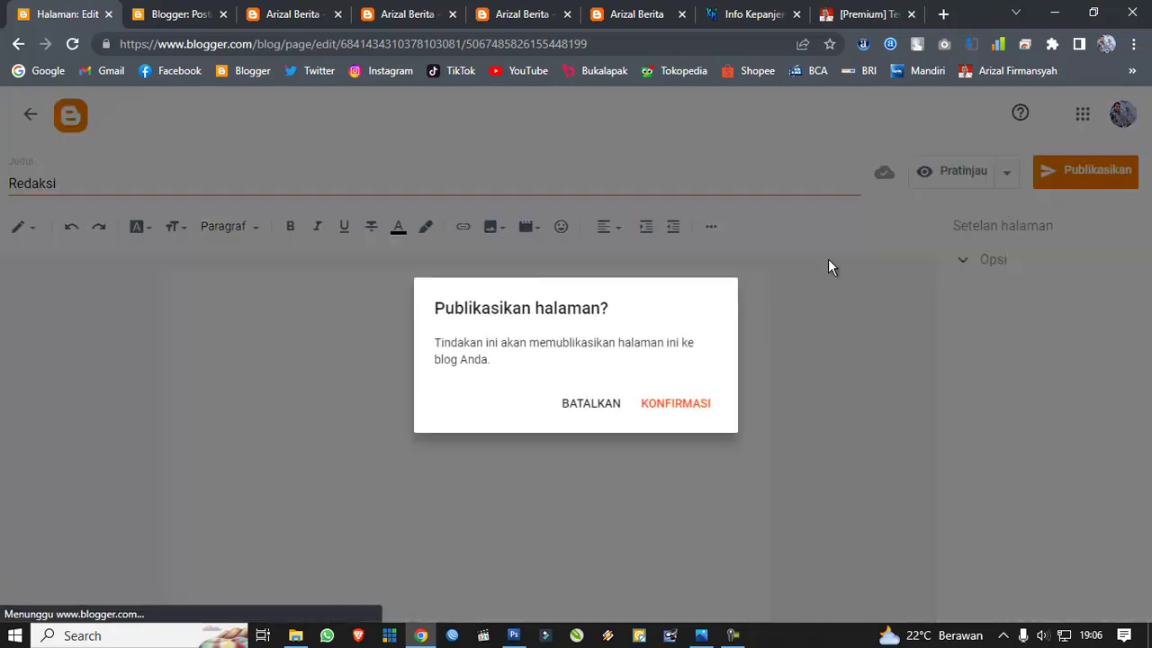
pyautogui.click(686, 410)
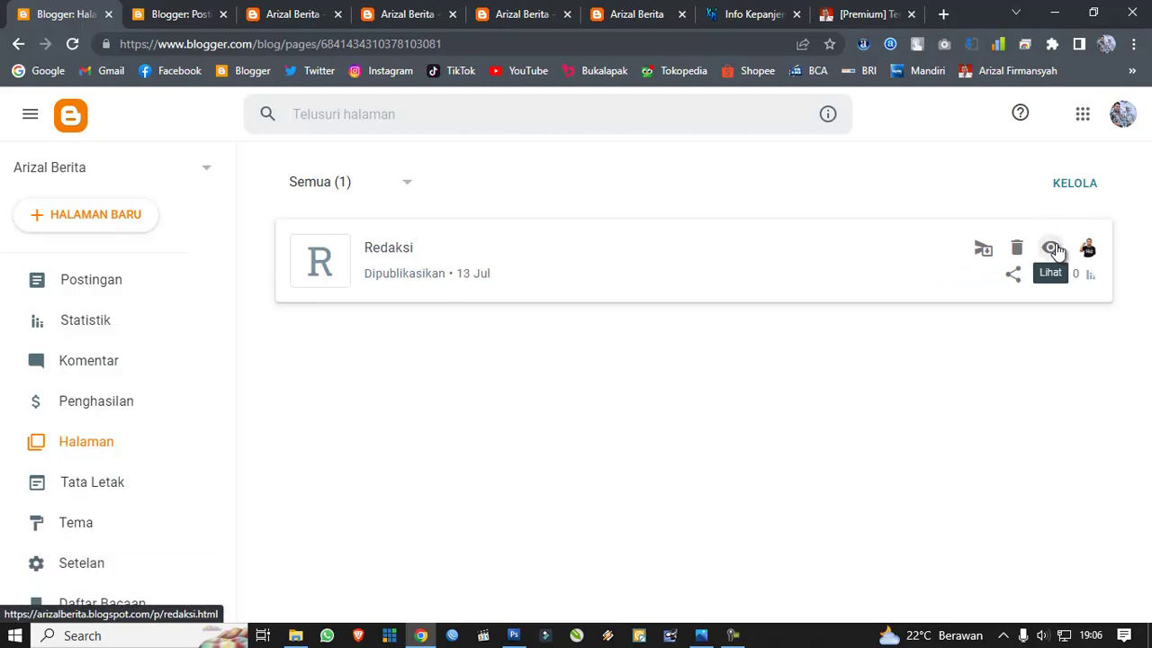
# Step: View the published Redaksi page, close it, and recheck the remaining page links in the homepage's side menu
pyautogui.click(1053, 248)
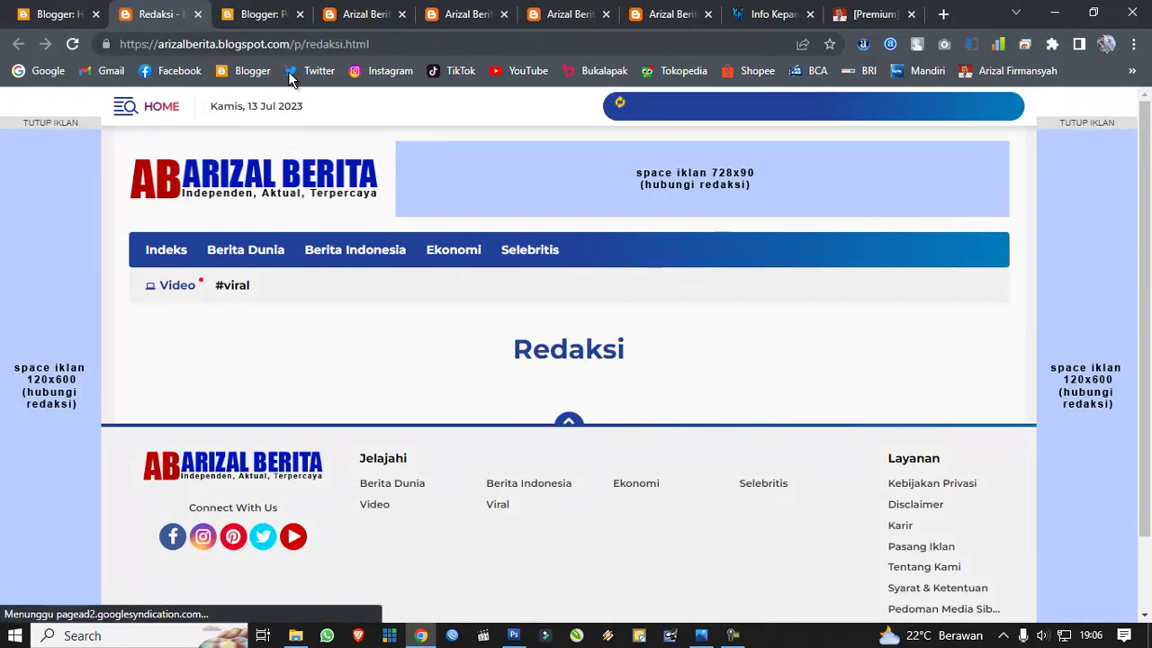
pyautogui.click(197, 15)
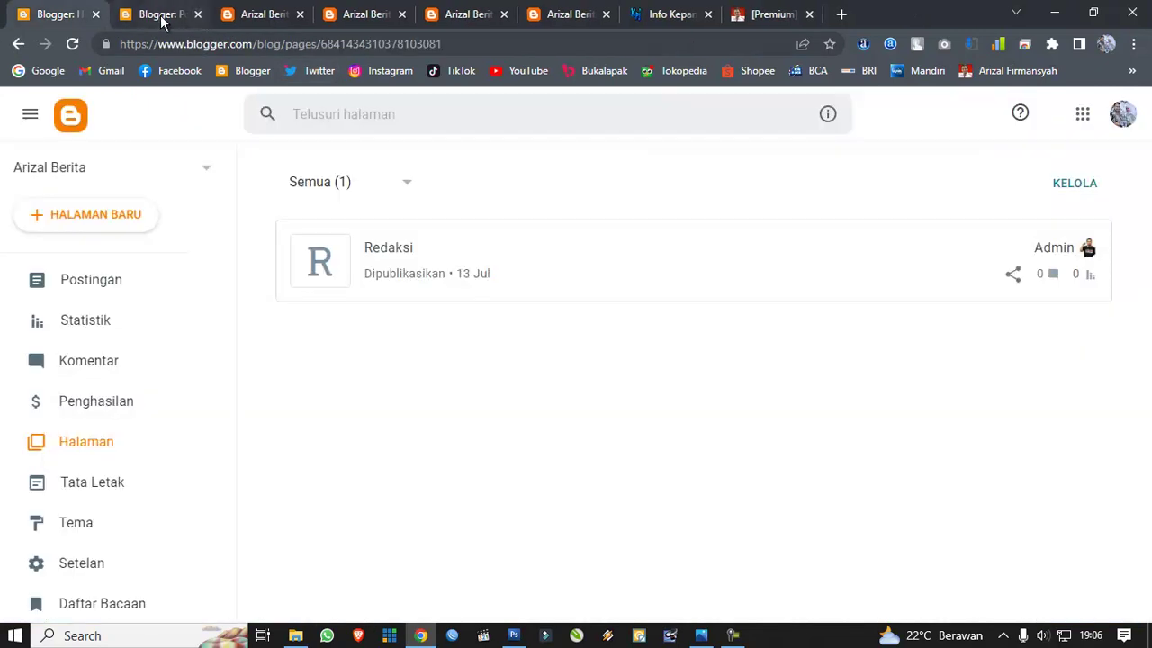
pyautogui.click(164, 16)
pyautogui.click(279, 16)
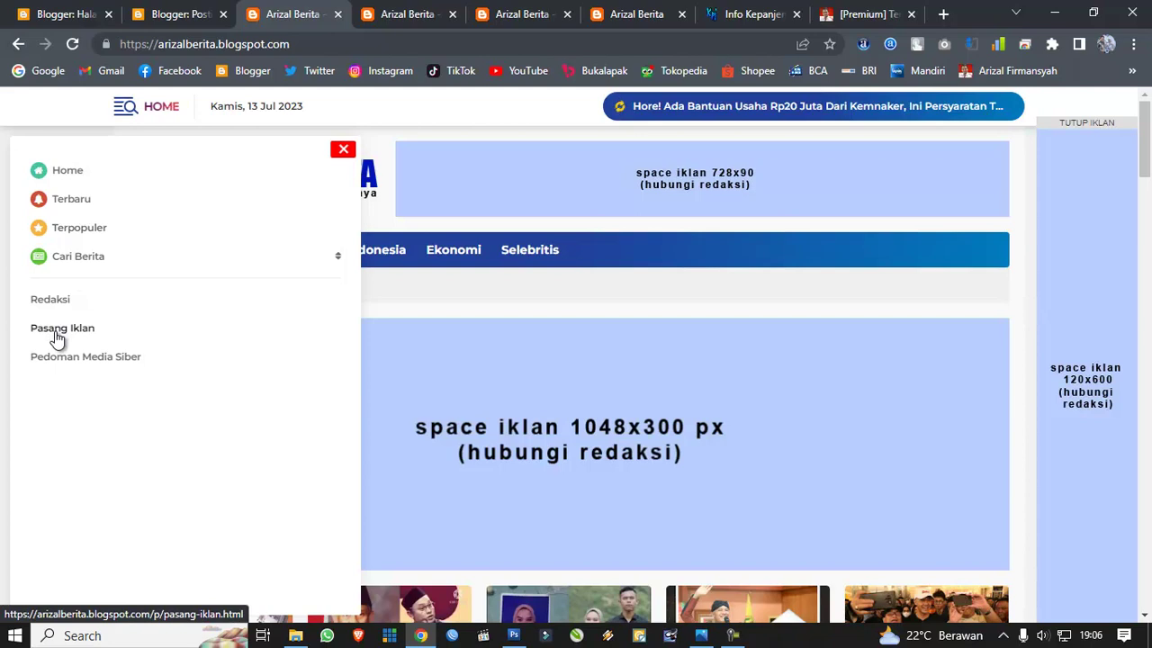
# Step: Return to Blogger's page list, create a new blank page titled Pasang Iklan and publish it
pyautogui.hotkey('ctrl', '1')
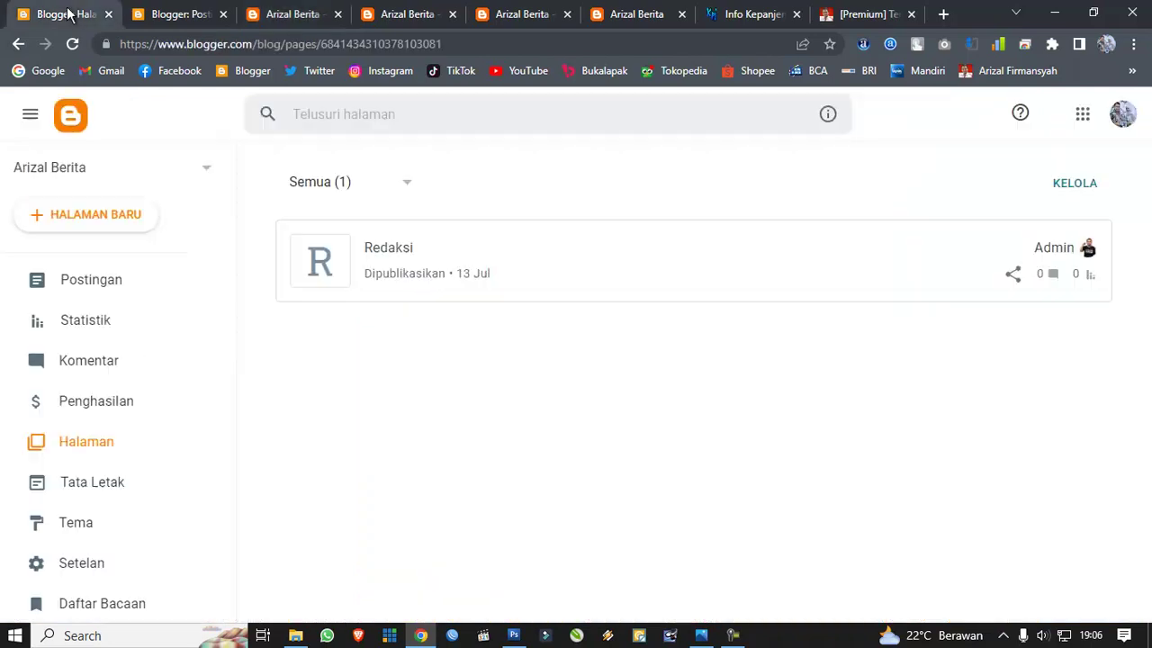
pyautogui.click(126, 232)
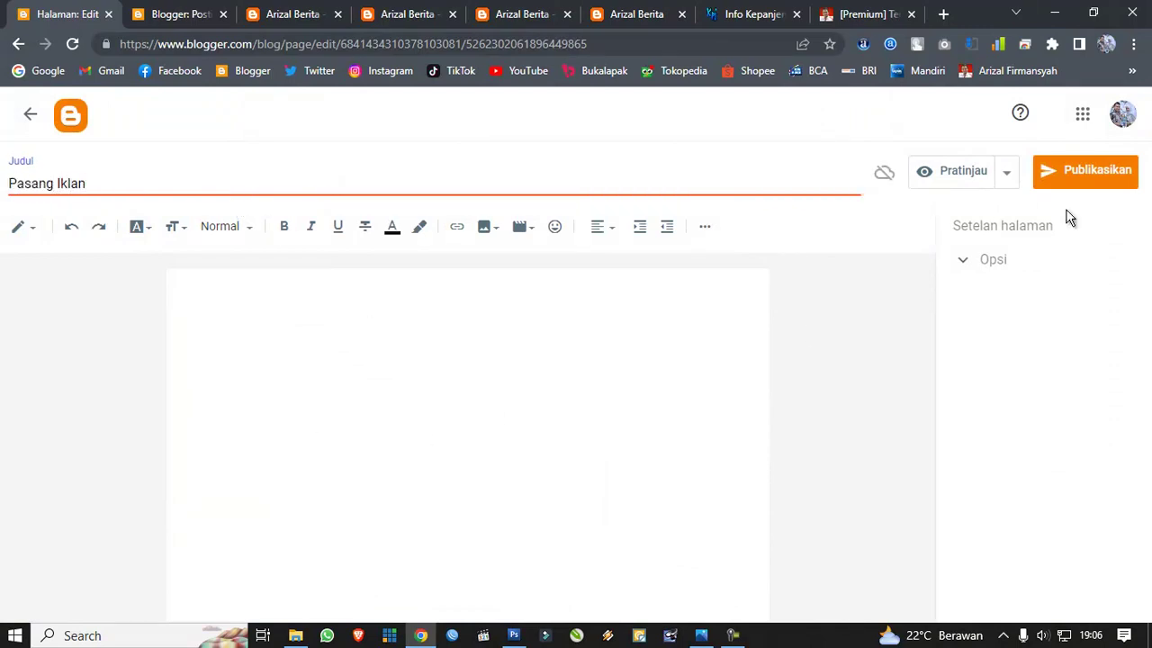
pyautogui.click(1077, 172)
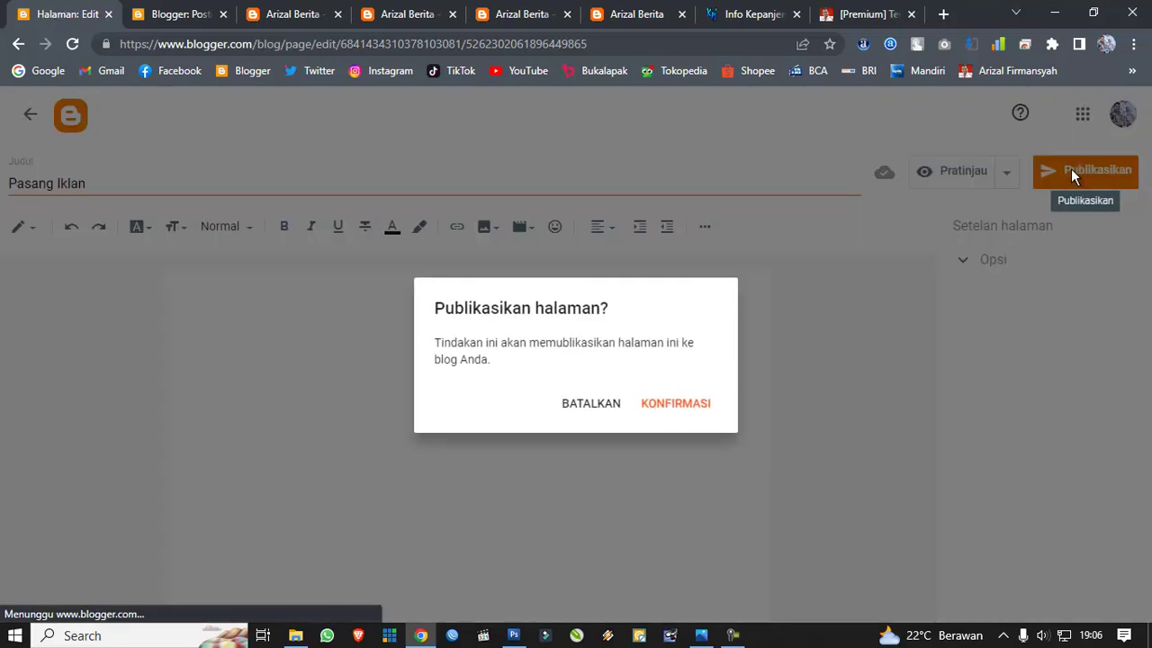
pyautogui.click(683, 404)
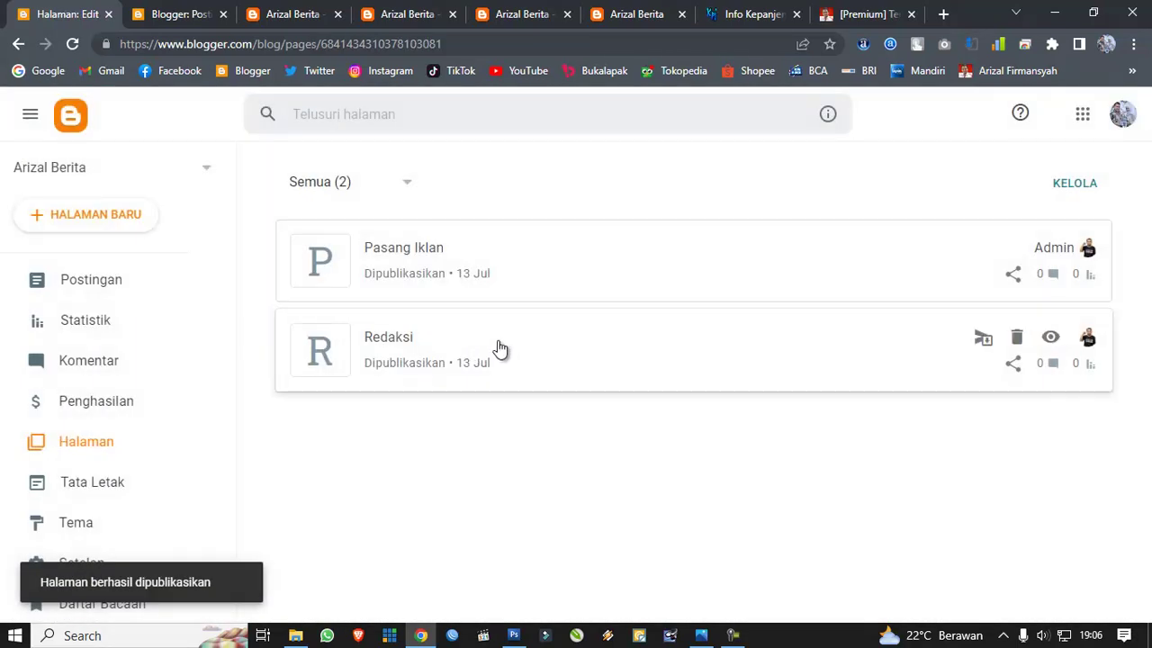
# Step: Create another blank page titled Pedoman and publish it
pyautogui.click(121, 221)
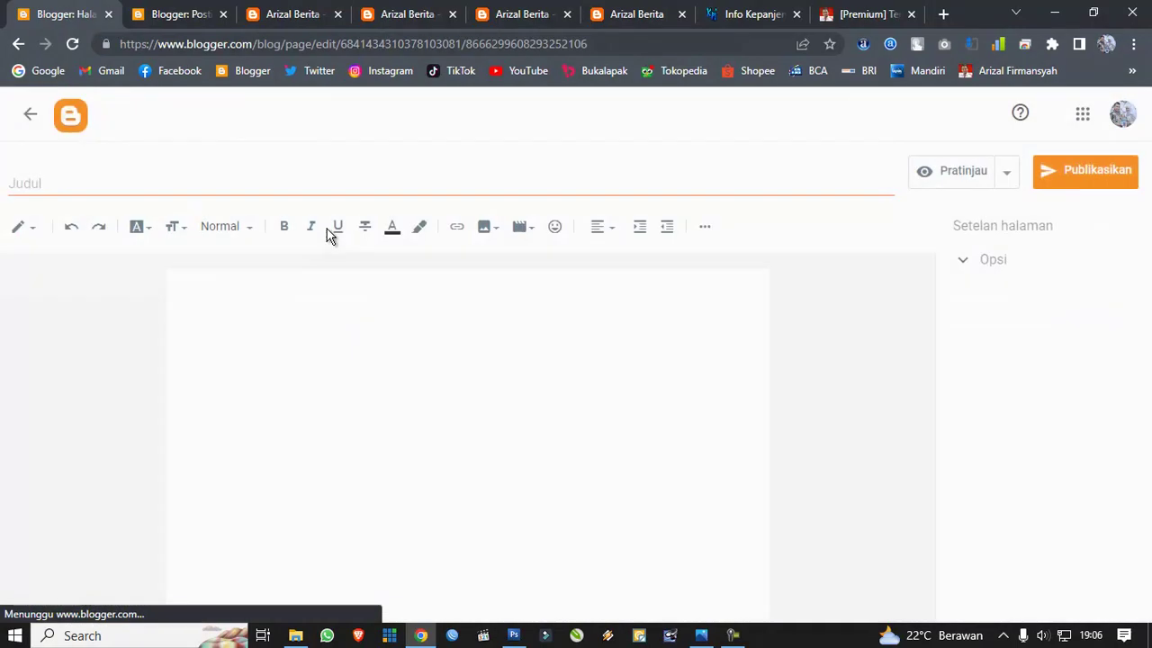
pyautogui.click(314, 191)
pyautogui.write('Pedoman')
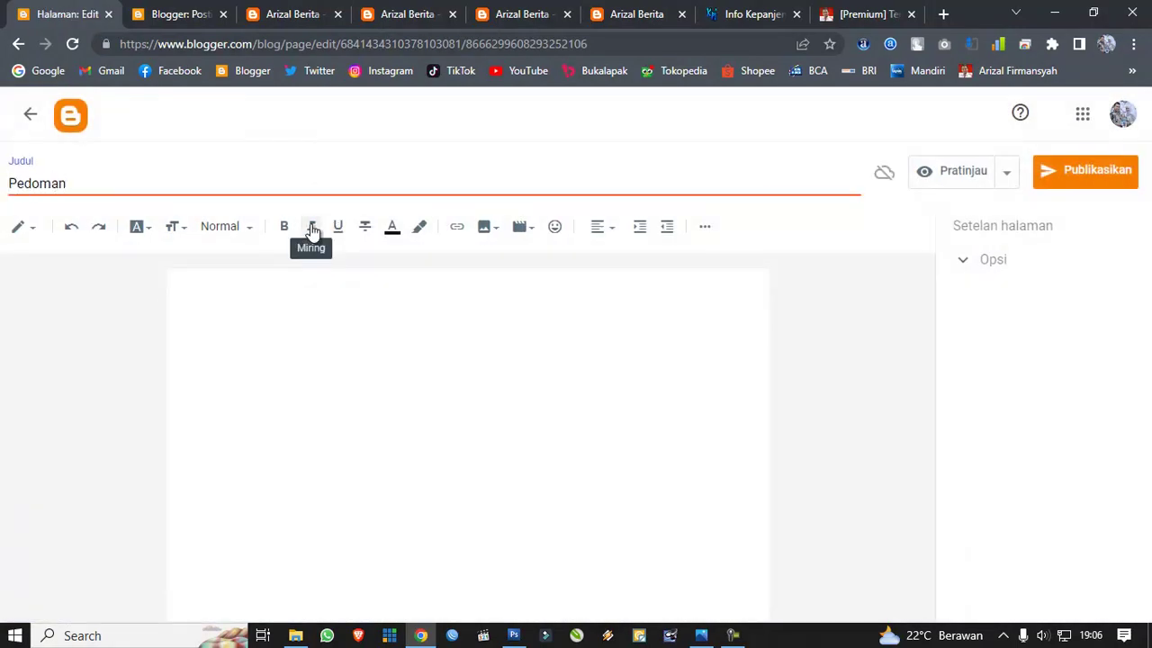
pyautogui.click(1087, 174)
pyautogui.click(671, 401)
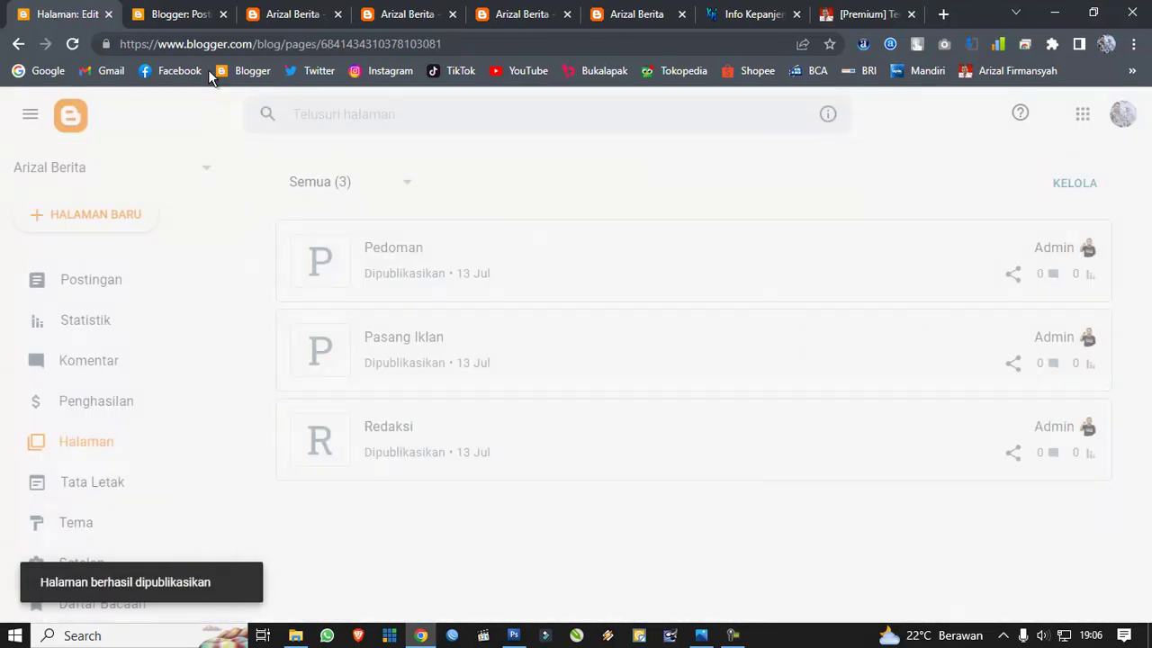
# Step: Close the Blogger posts page and test the Pasang Iklan and Pedoman Media Siber links in the published site's side menu
pyautogui.click(173, 13)
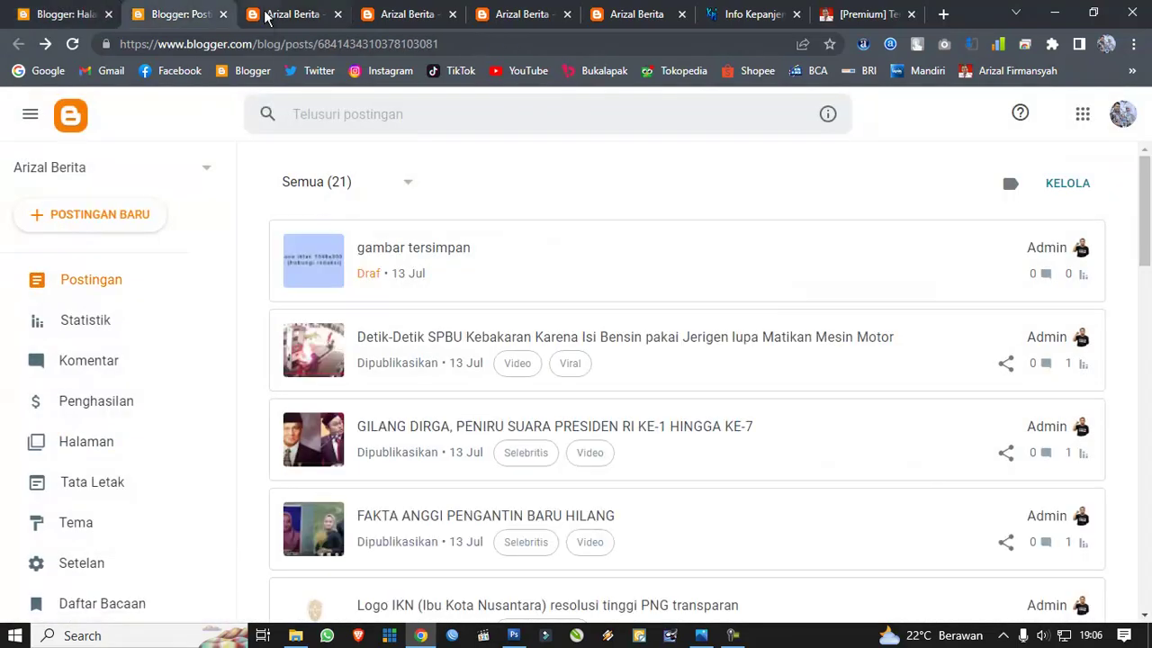
pyautogui.click(266, 15)
pyautogui.click(223, 13)
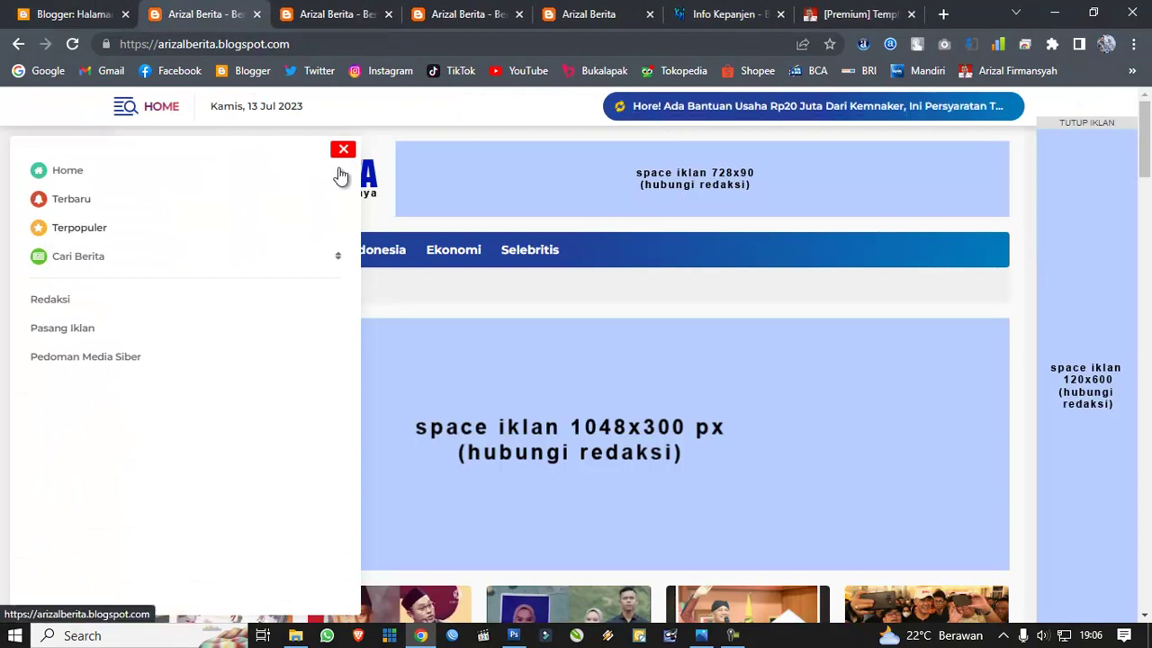
pyautogui.click(70, 331)
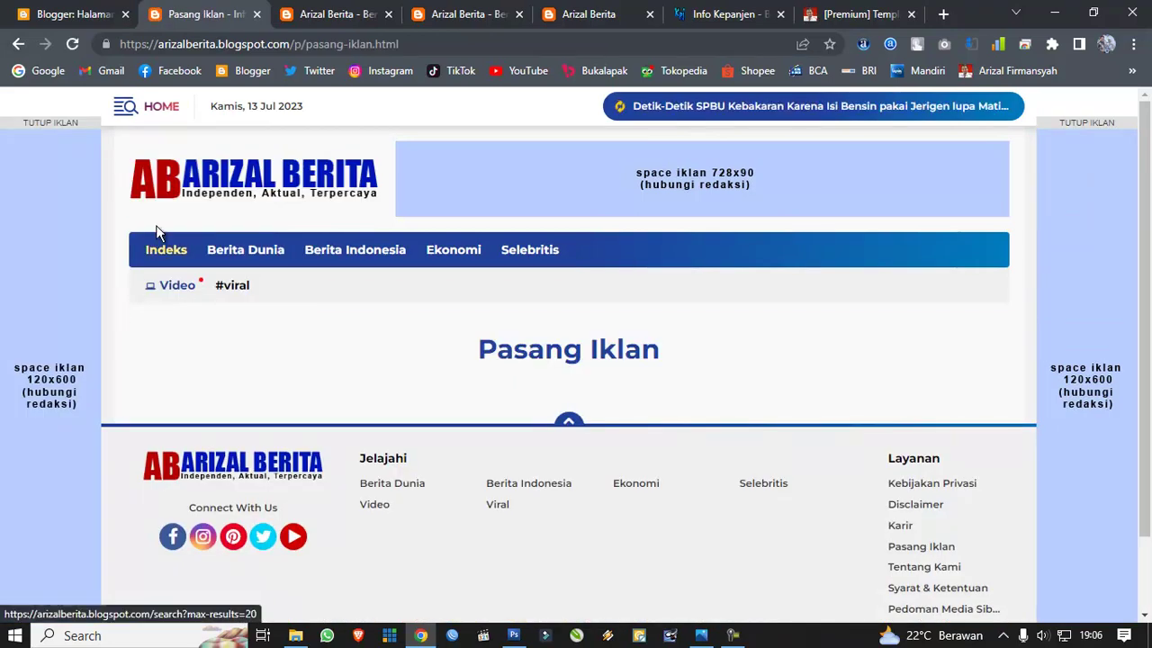
pyautogui.click(123, 112)
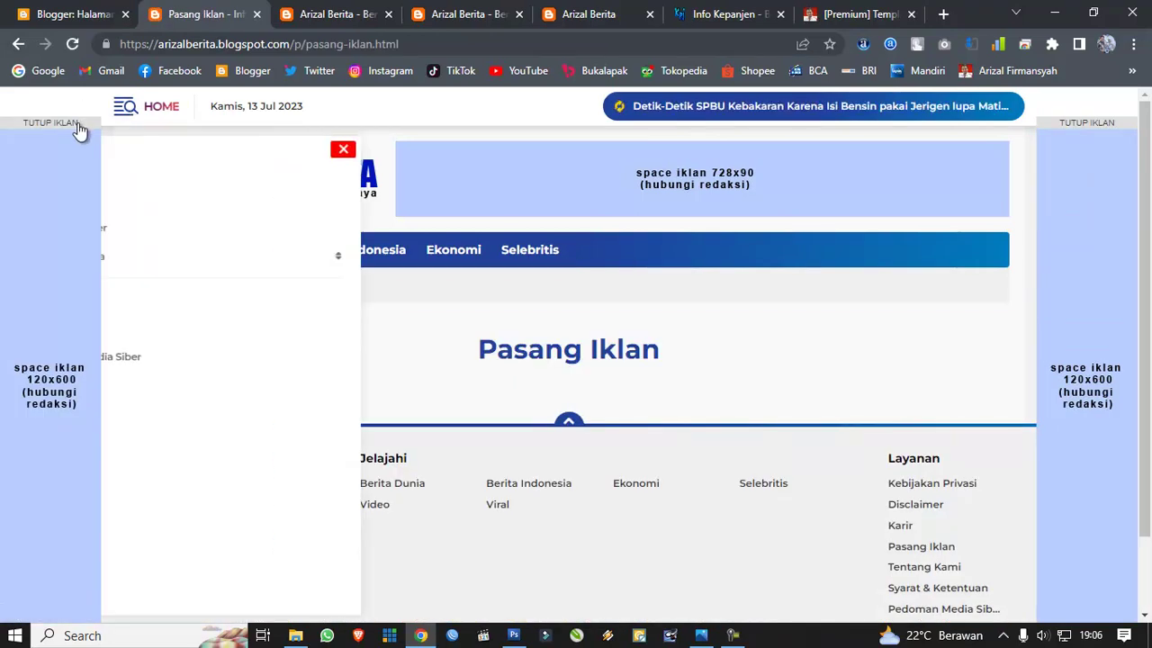
pyautogui.click(60, 360)
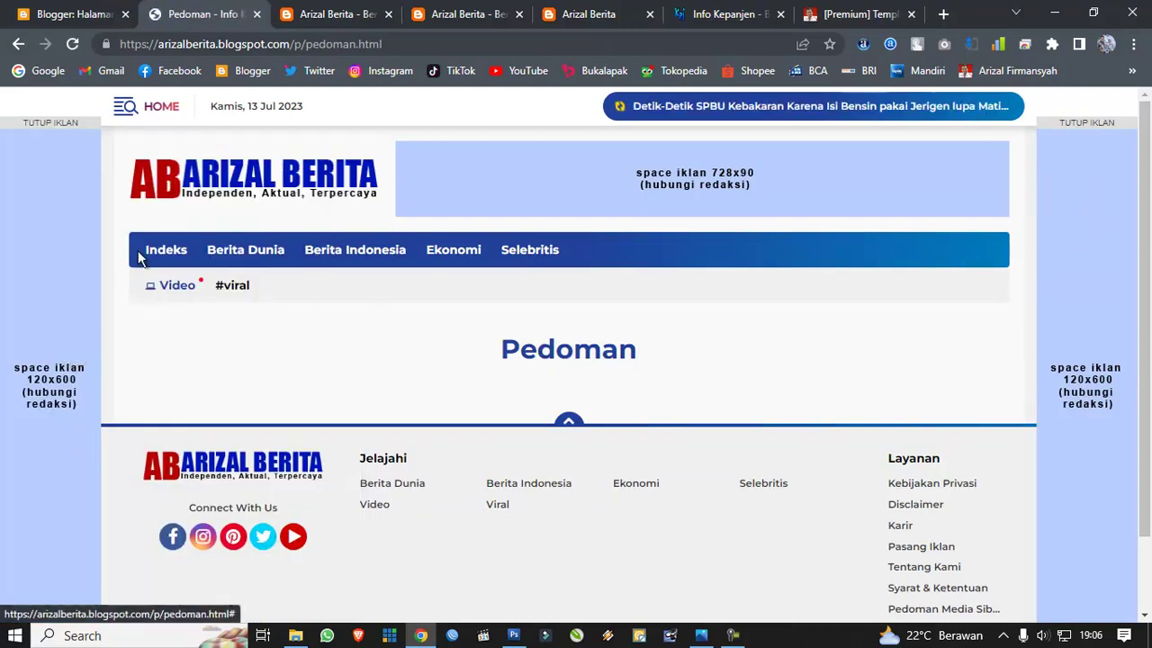
# Step: Reopen the side menu on the Pedoman page, close the ad covering it, and view the Layanan links in the footer
pyautogui.click(126, 107)
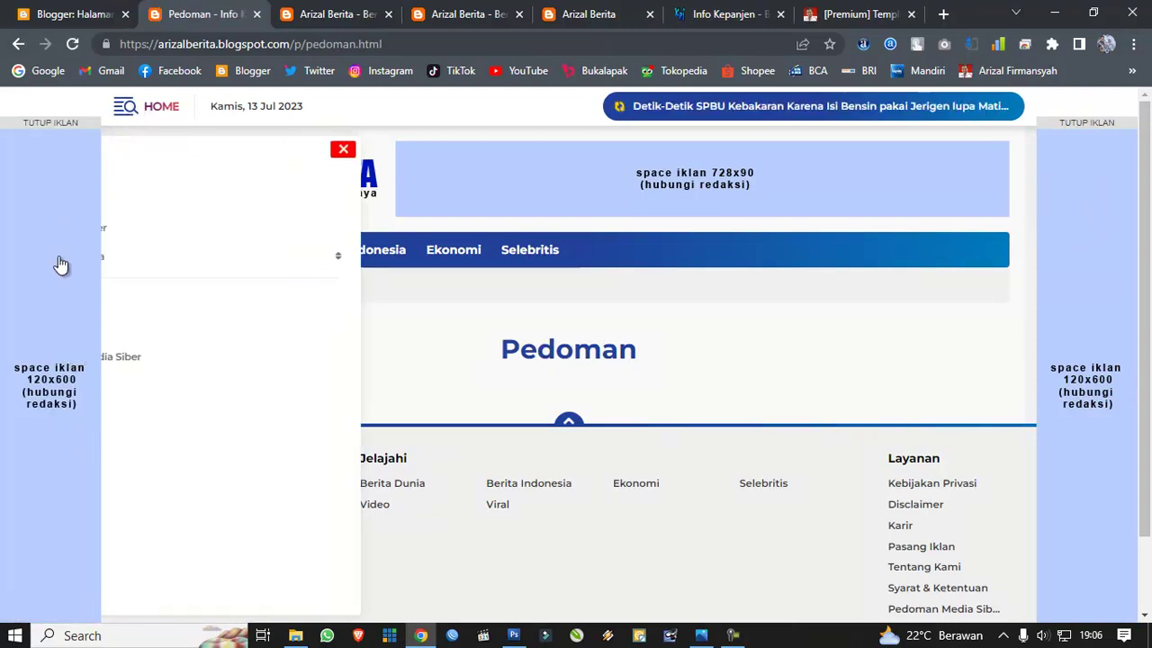
pyautogui.click(72, 125)
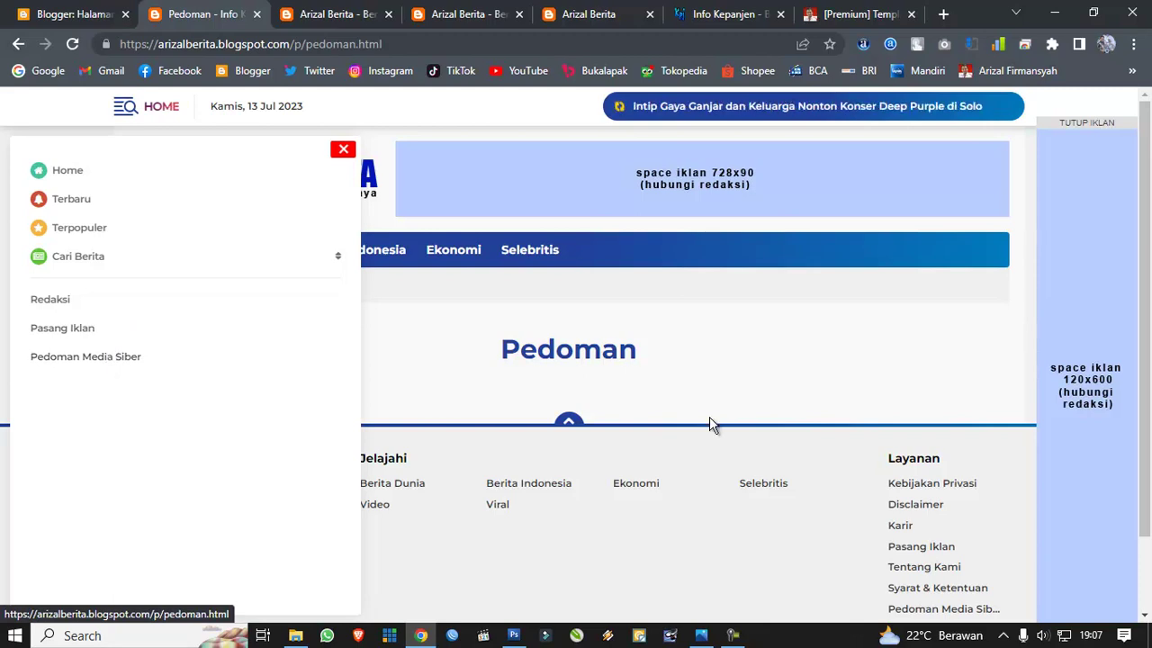
pyautogui.scroll(-2, 711, 419)
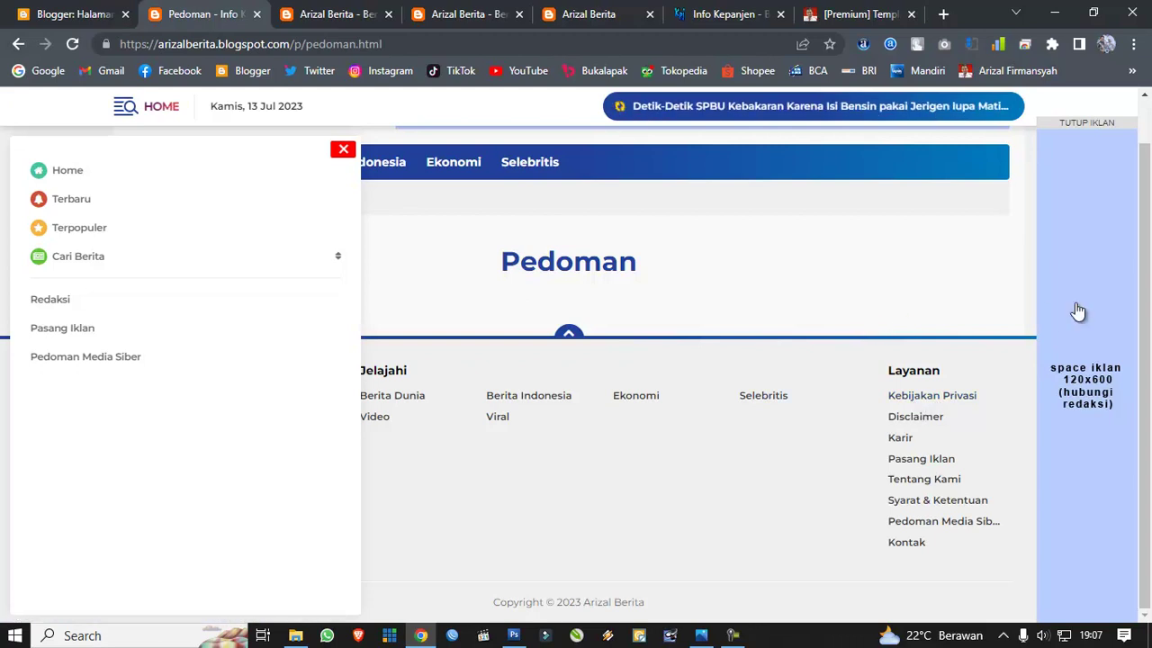
# Step: Close the remaining side ad and the side menu on the published Pedoman page
pyautogui.click(1063, 124)
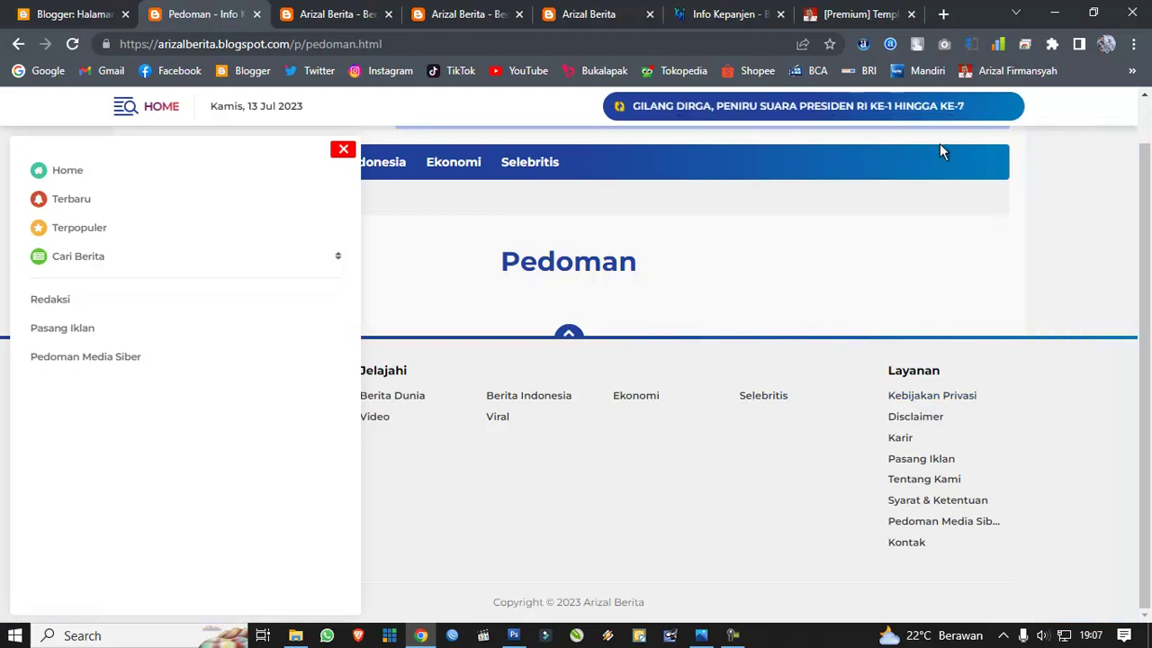
pyautogui.click(343, 149)
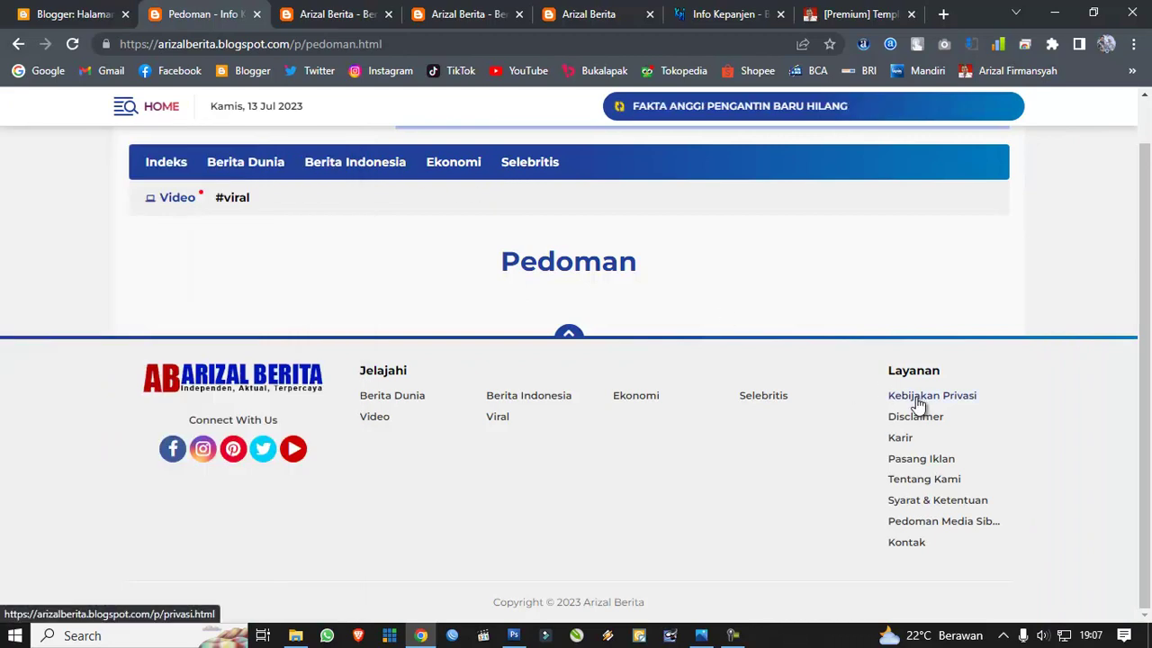
# Step: Create another blank page titled Privasi in Blogger, publish it and return to the published site
pyautogui.click(72, 13)
pyautogui.click(128, 212)
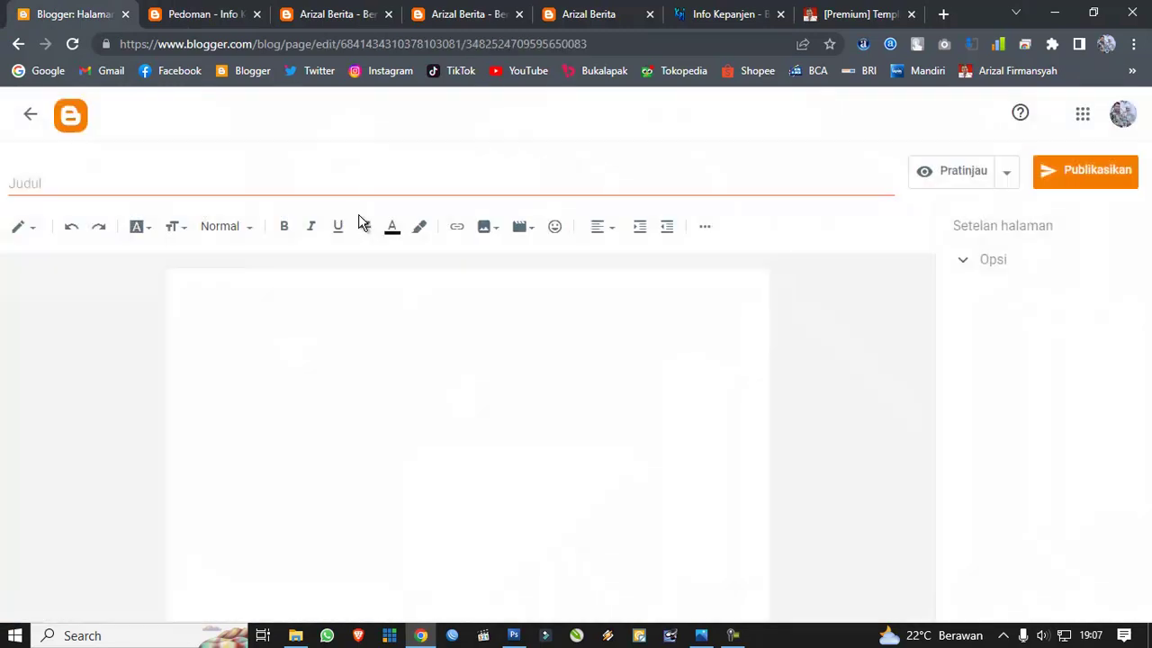
pyautogui.click(311, 182)
pyautogui.write('Privasi')
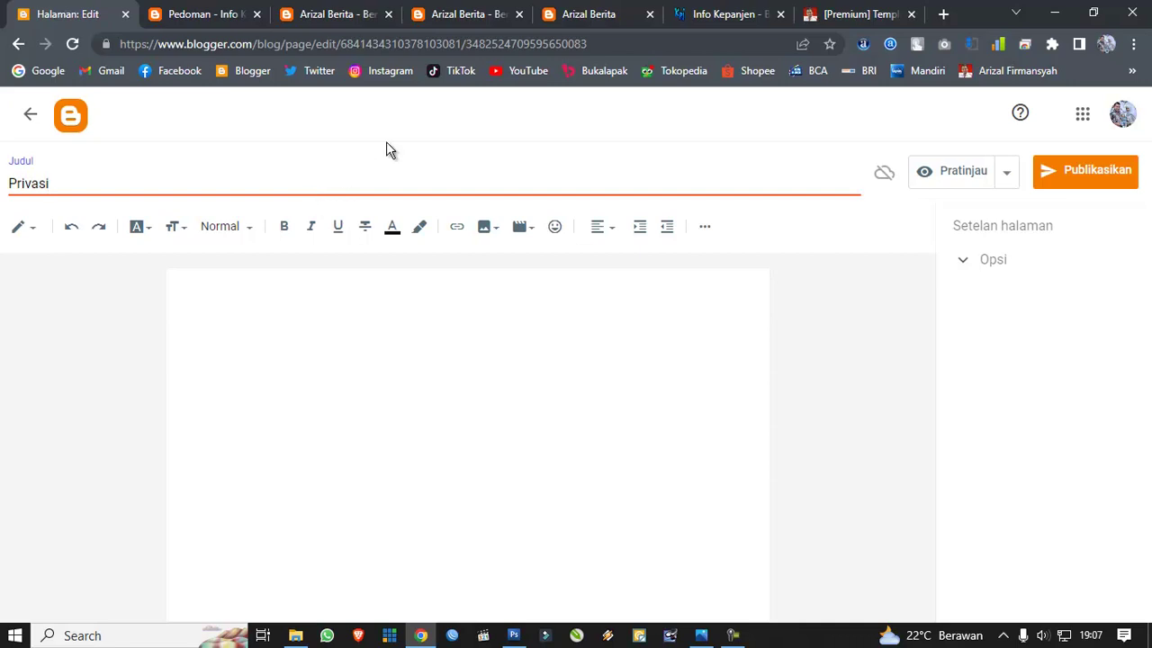
pyautogui.click(1084, 171)
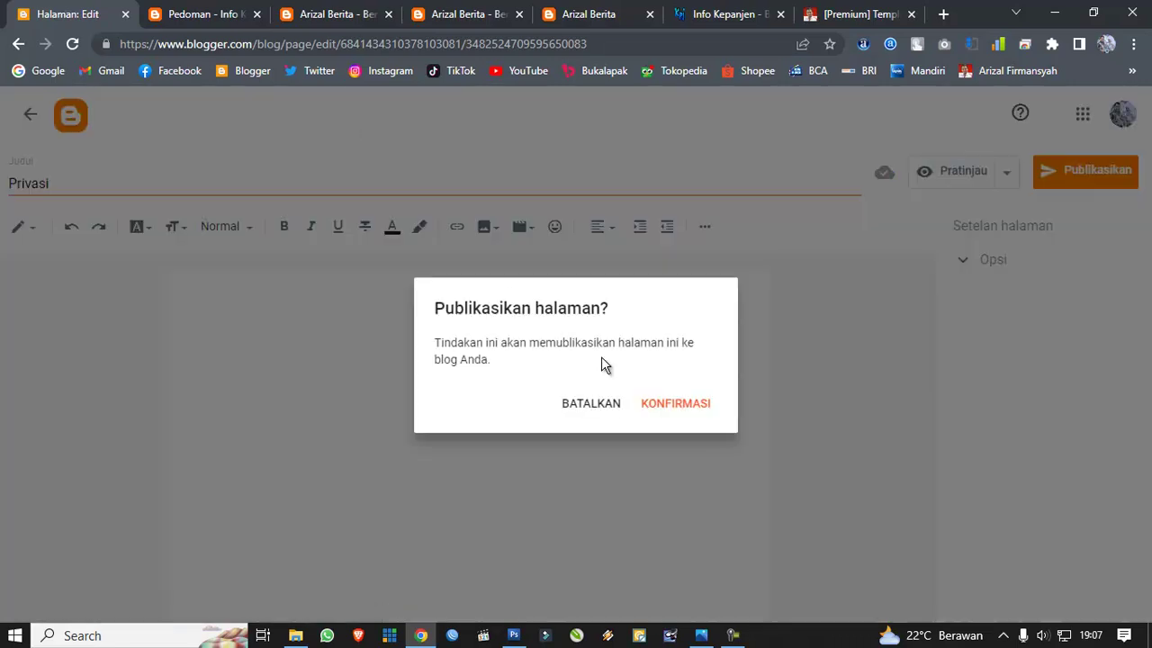
pyautogui.click(670, 405)
pyautogui.click(203, 14)
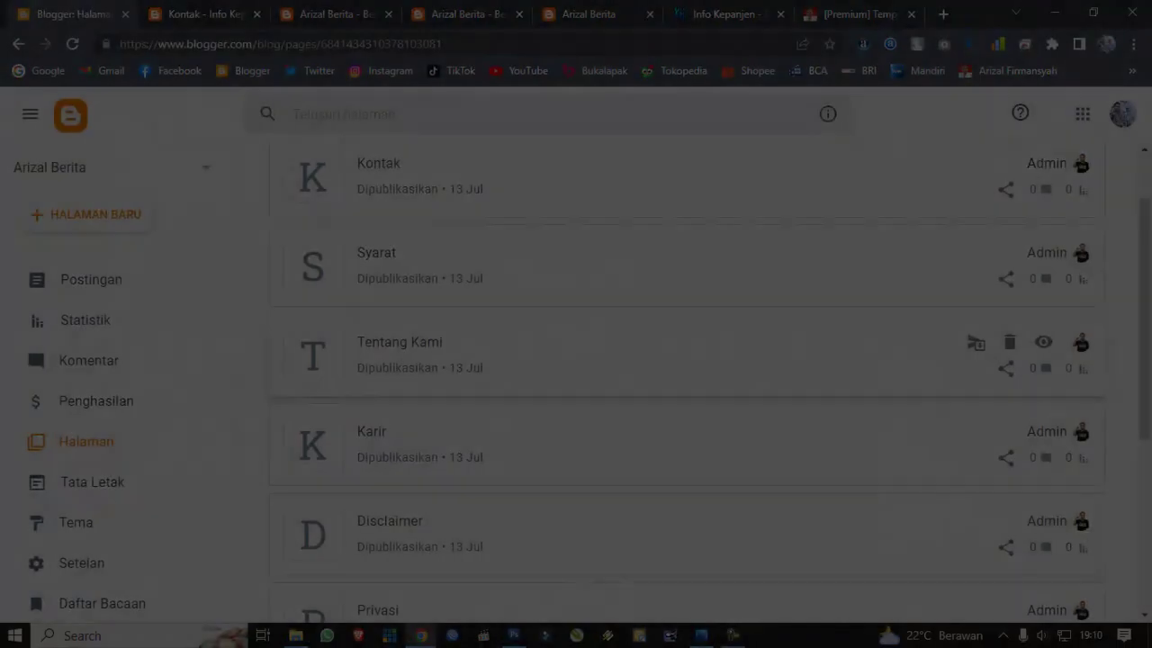
# Step: Review the full list of published pages in Blogger
pyautogui.scroll(-4, 419, 374)
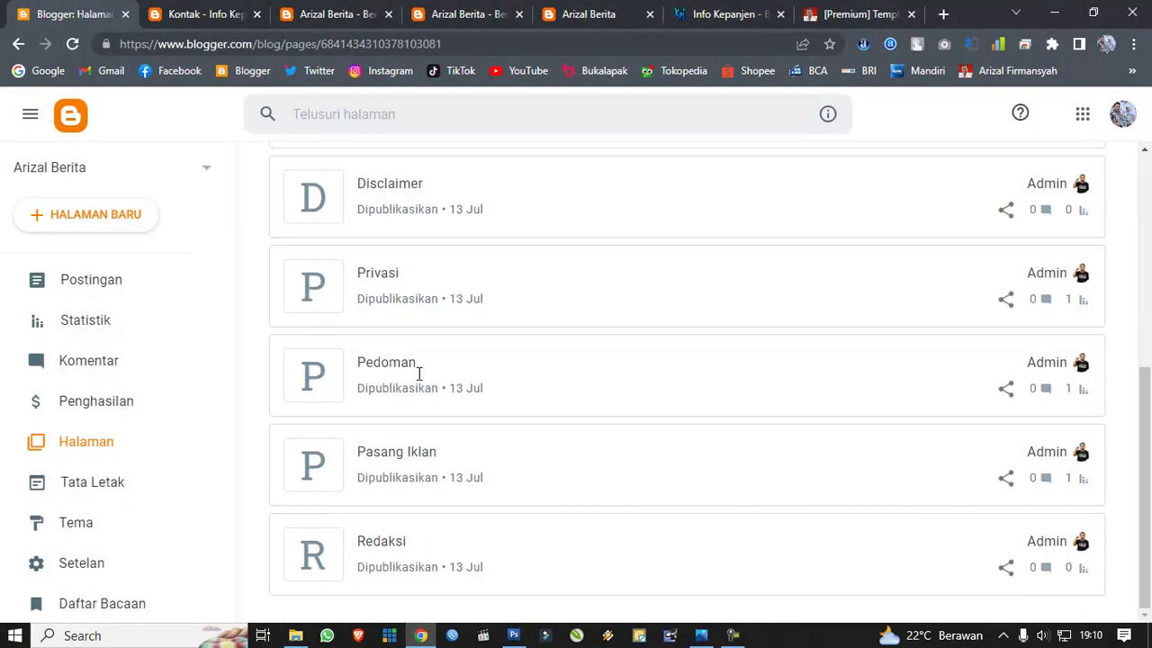
pyautogui.scroll(5, 418, 378)
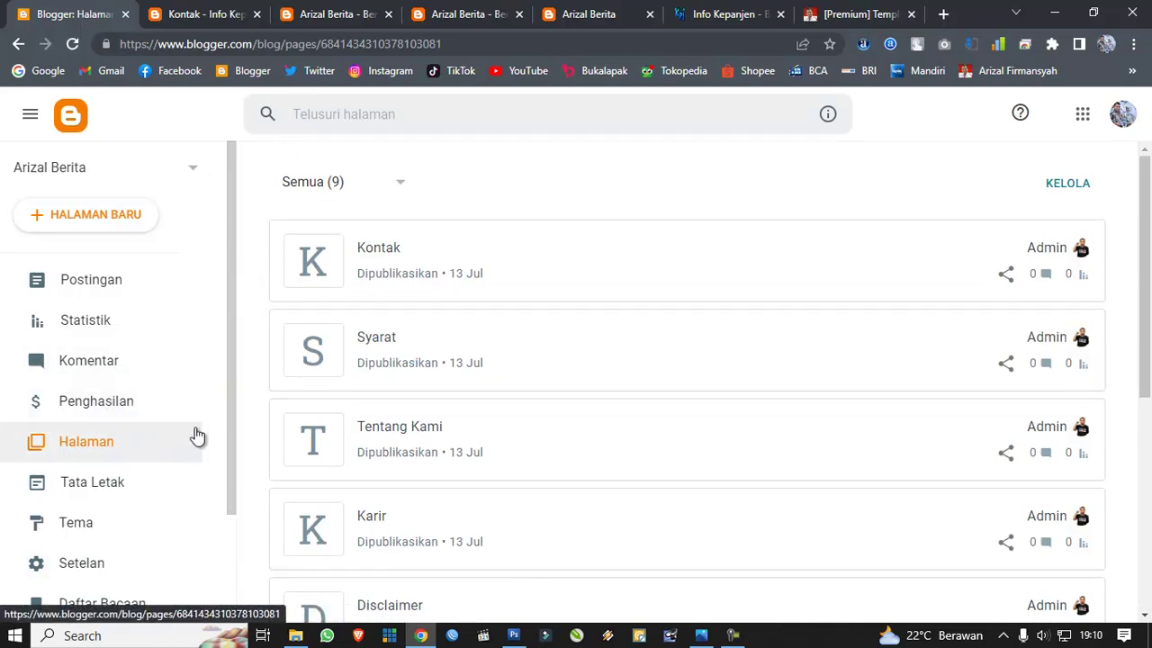
# Step: Open the blog settings and download a backup of the blog's content from the Kelola Blog section
pyautogui.scroll(-2, 147, 427)
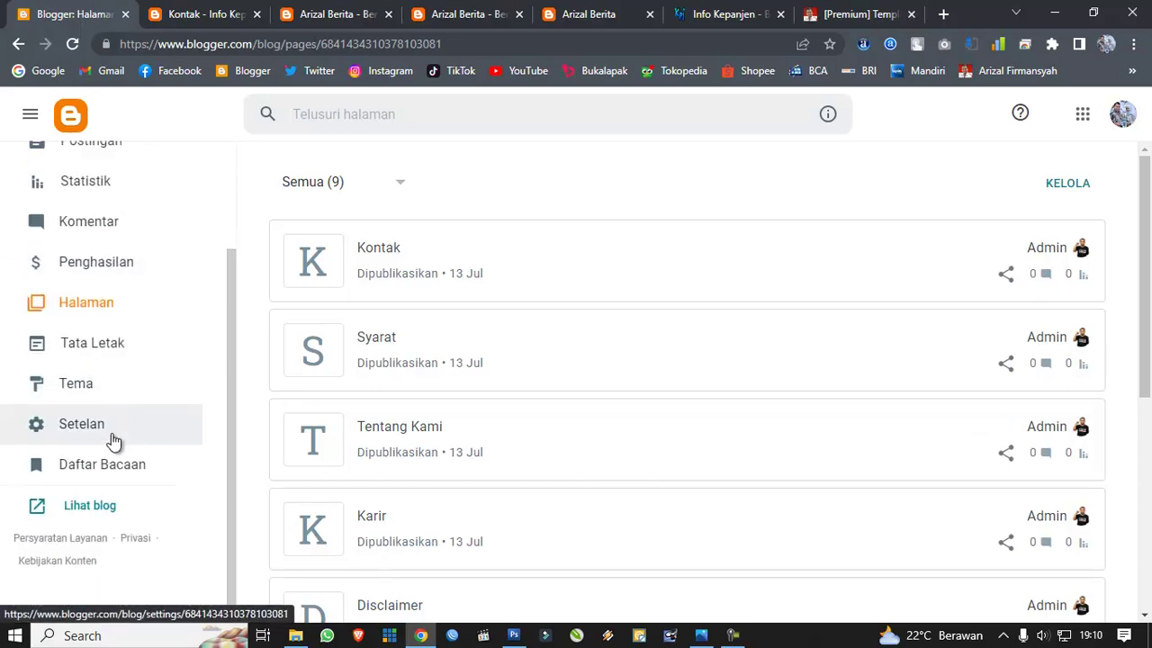
pyautogui.click(92, 442)
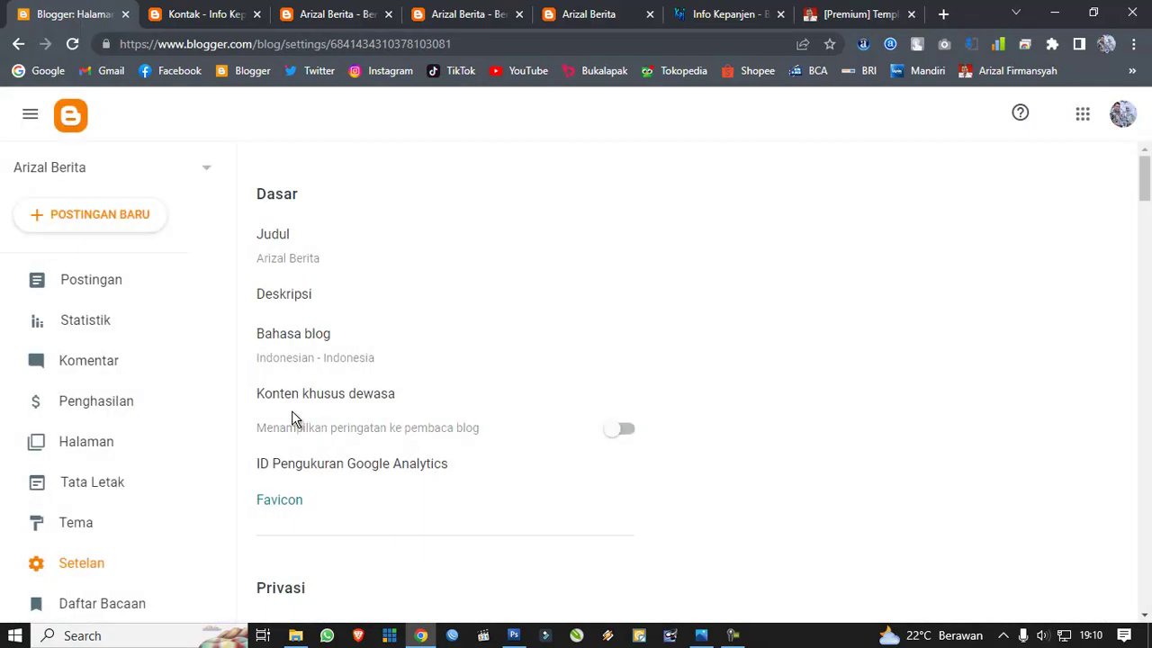
pyautogui.scroll(-15, 323, 412)
pyautogui.scroll(-15, 323, 417)
pyautogui.scroll(-8, 322, 417)
pyautogui.scroll(4, 324, 416)
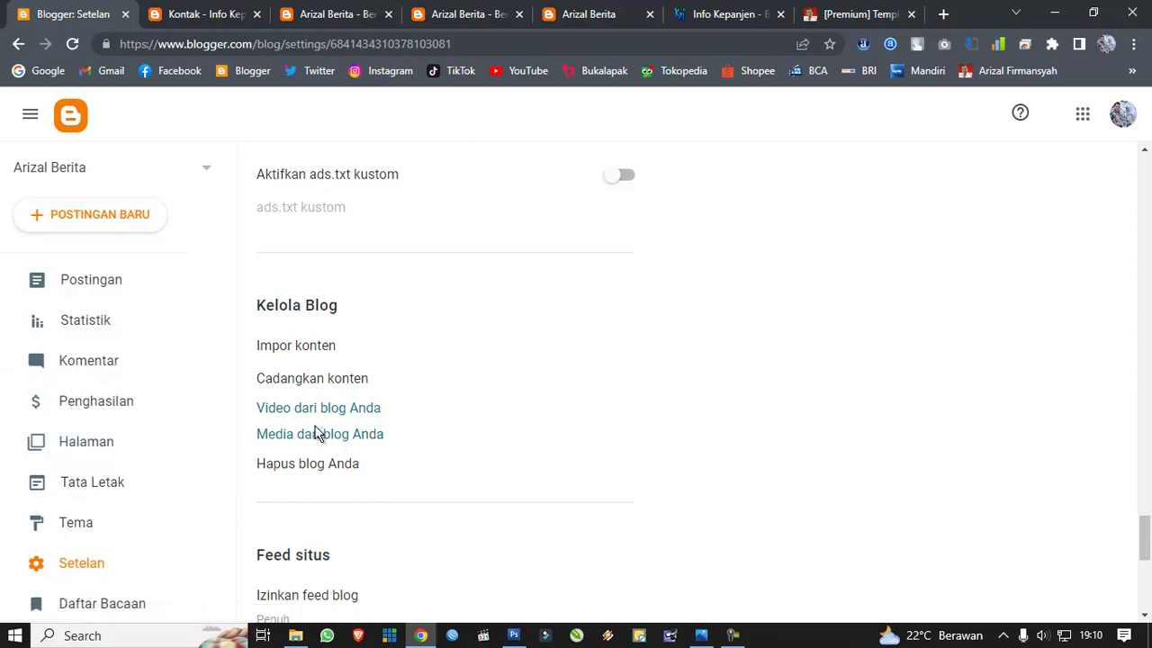
pyautogui.scroll(-3, 316, 432)
pyautogui.scroll(3, 316, 432)
pyautogui.scroll(-2, 57, 480)
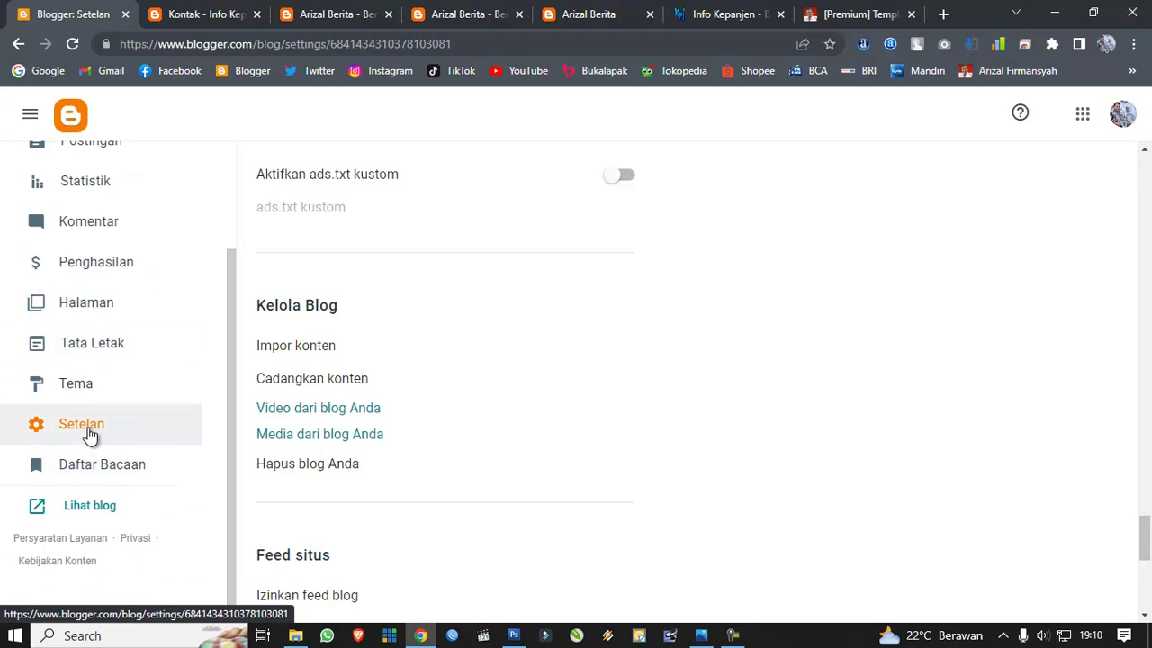
pyautogui.scroll(-3, 414, 360)
pyautogui.scroll(3, 411, 360)
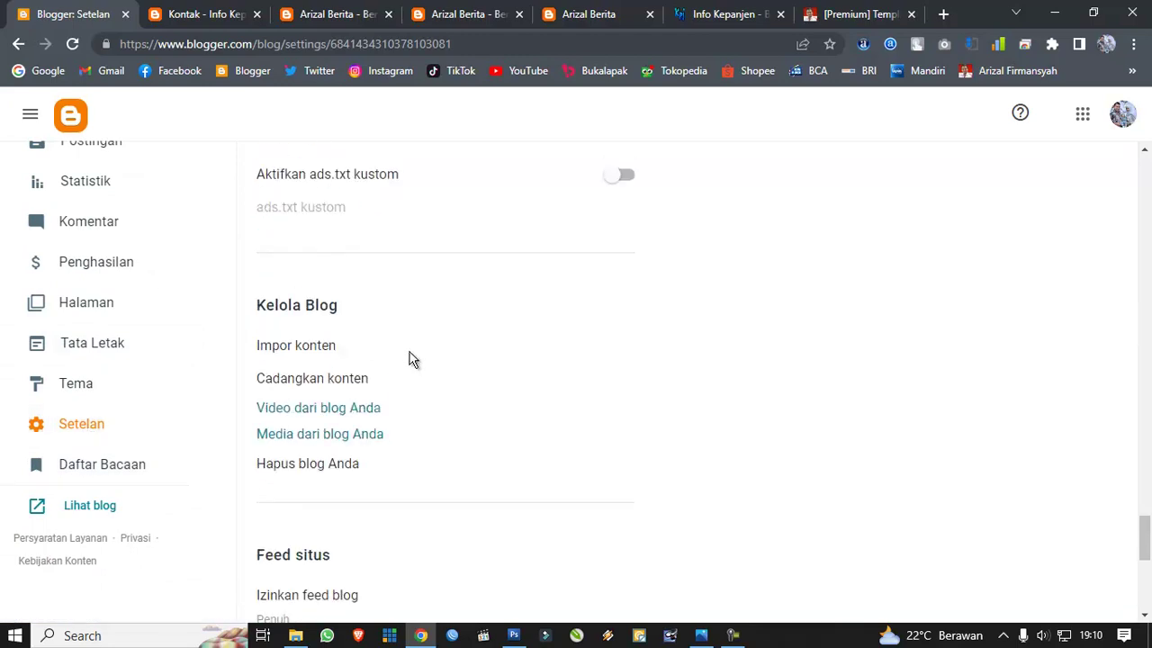
pyautogui.click(317, 382)
pyautogui.click(686, 436)
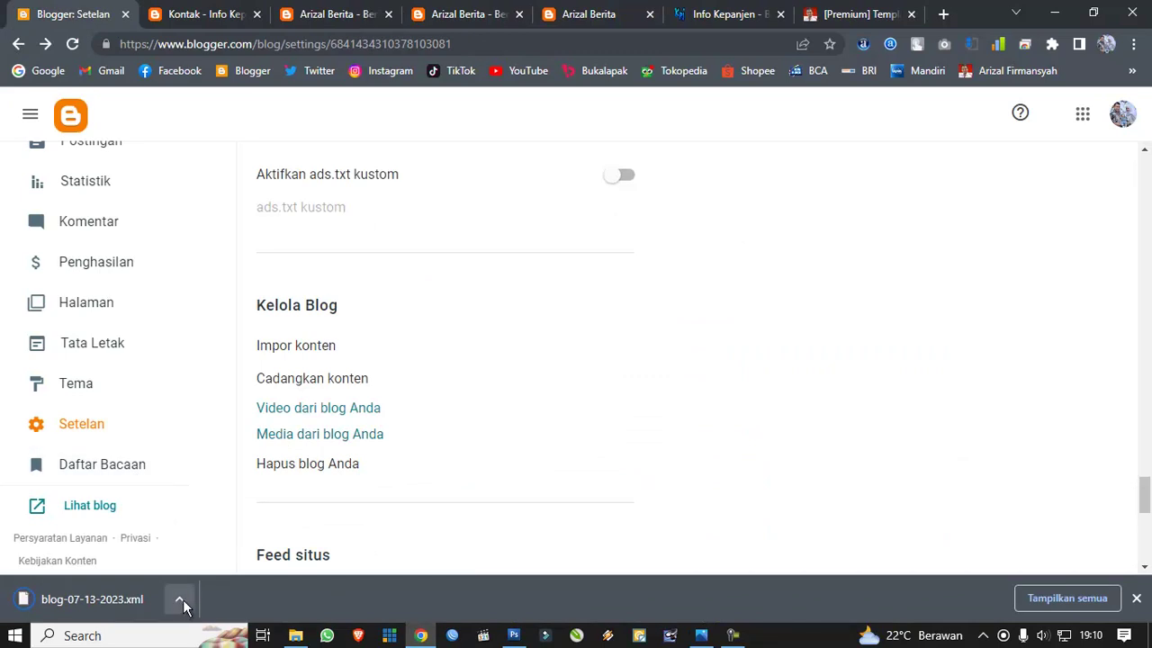
# Step: View the Impor konten options, cancel without importing, and go to the blog's posts list
pyautogui.click(320, 350)
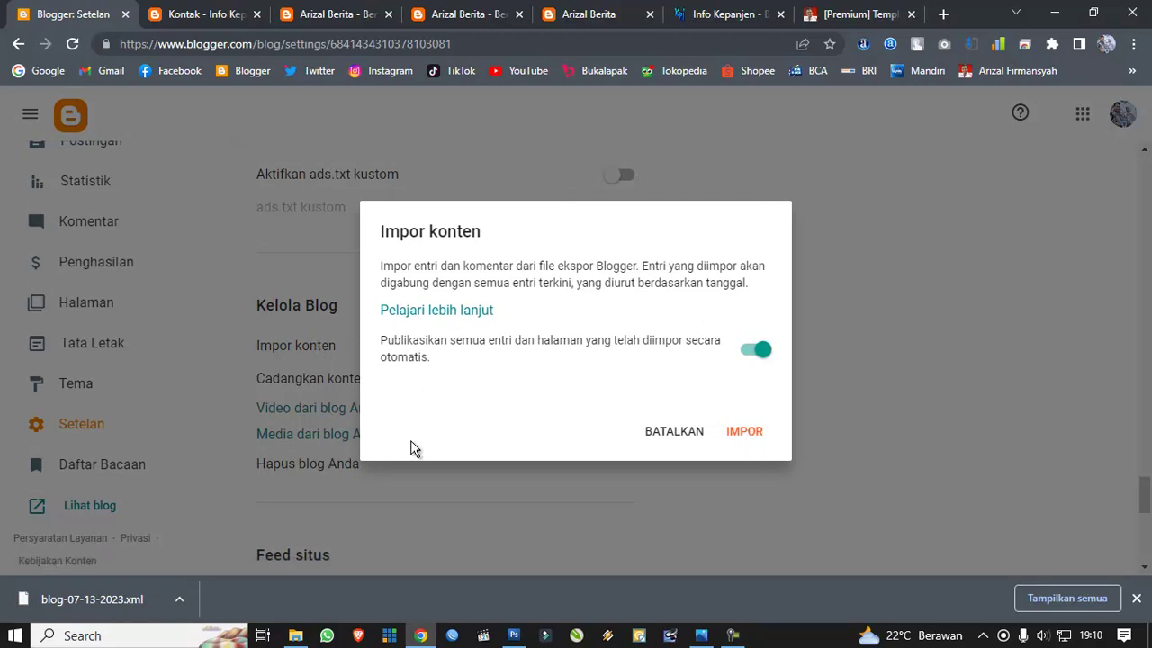
pyautogui.click(671, 439)
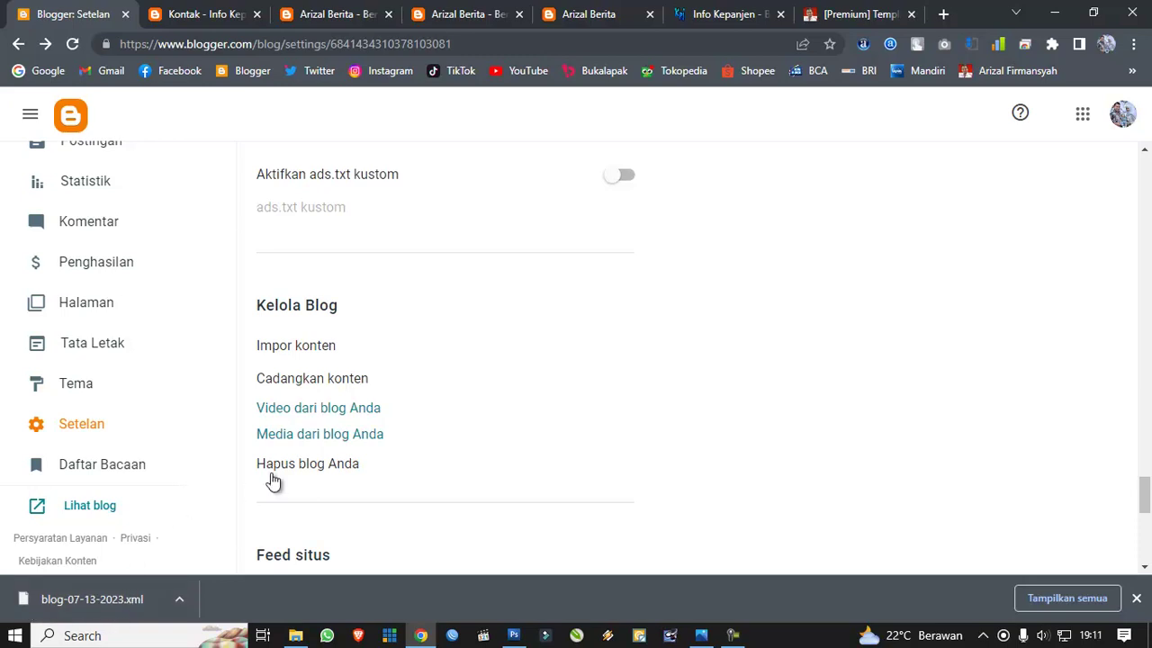
pyautogui.scroll(3, 234, 482)
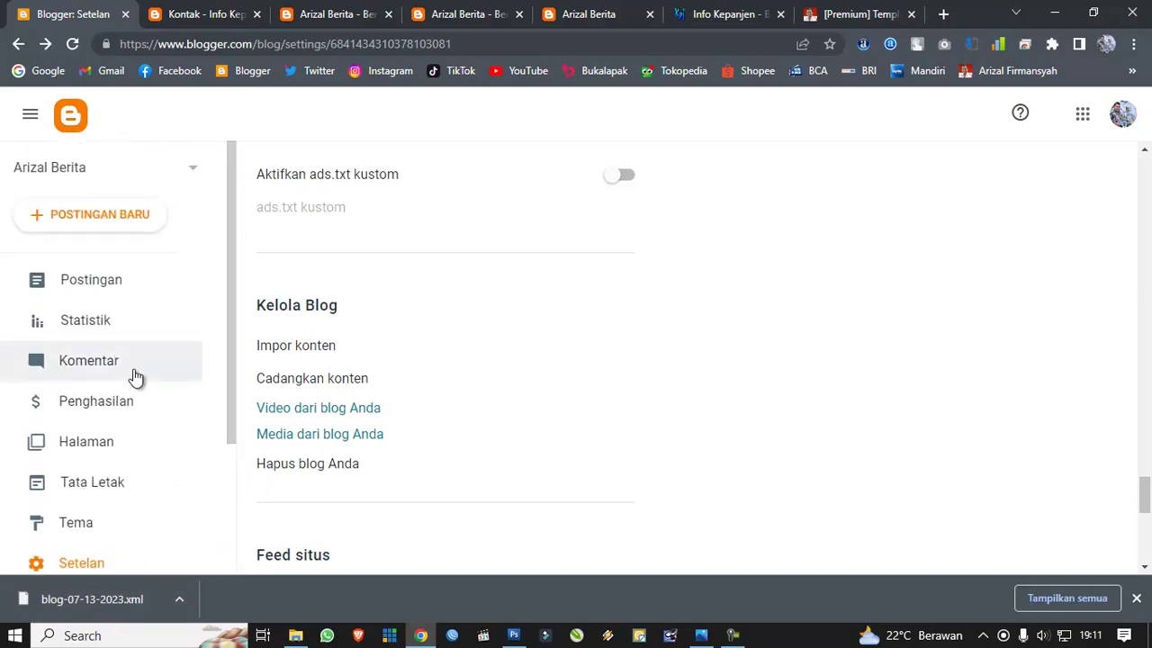
pyautogui.click(147, 273)
# Step: Open the published site's home page and review its ad spaces, news sections and footer area
pyautogui.hotkey('ctrl', 'Tab')
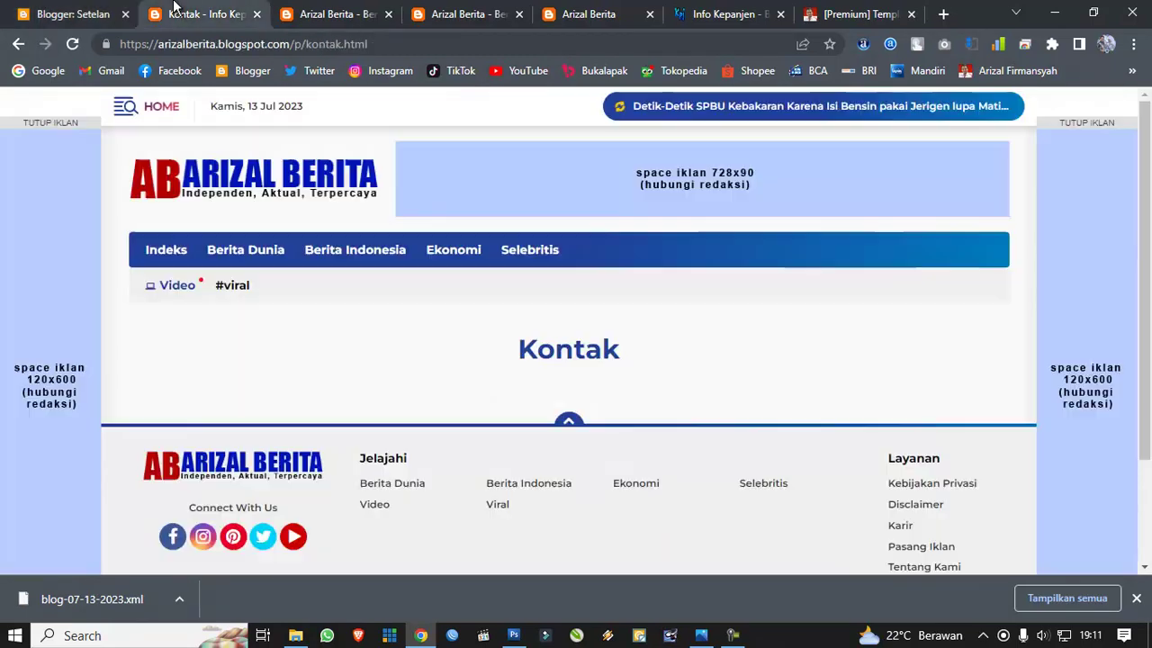
pyautogui.click(304, 185)
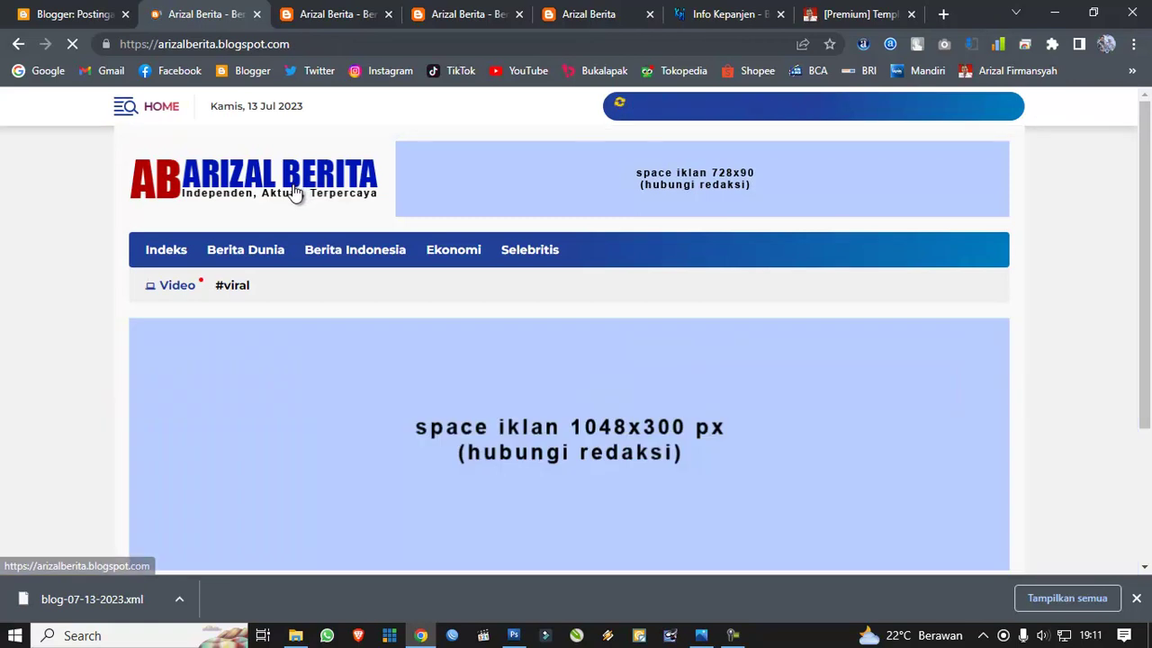
pyautogui.scroll(-13, 293, 284)
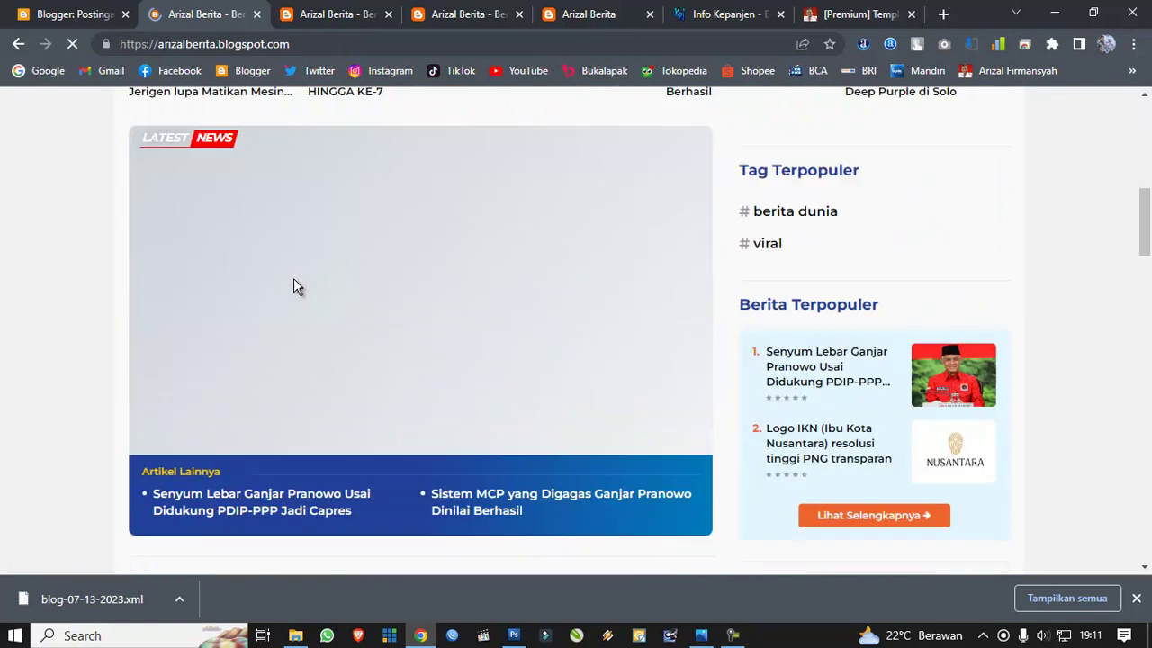
pyautogui.scroll(-3, 293, 279)
pyautogui.scroll(9, 294, 269)
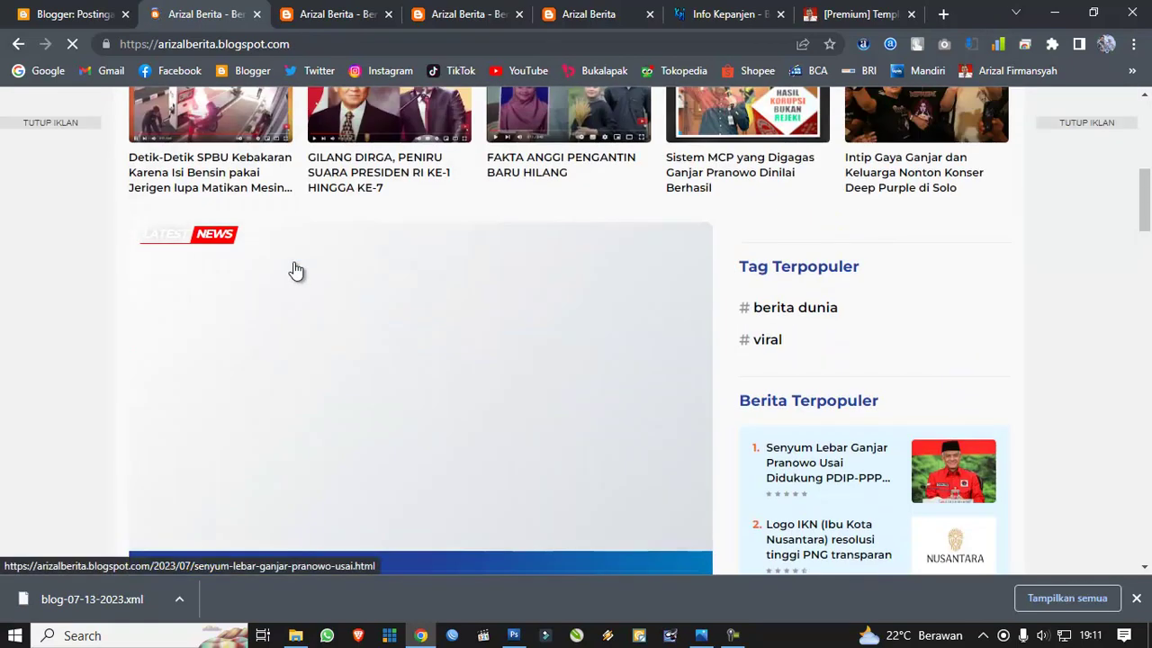
pyautogui.scroll(5, 293, 262)
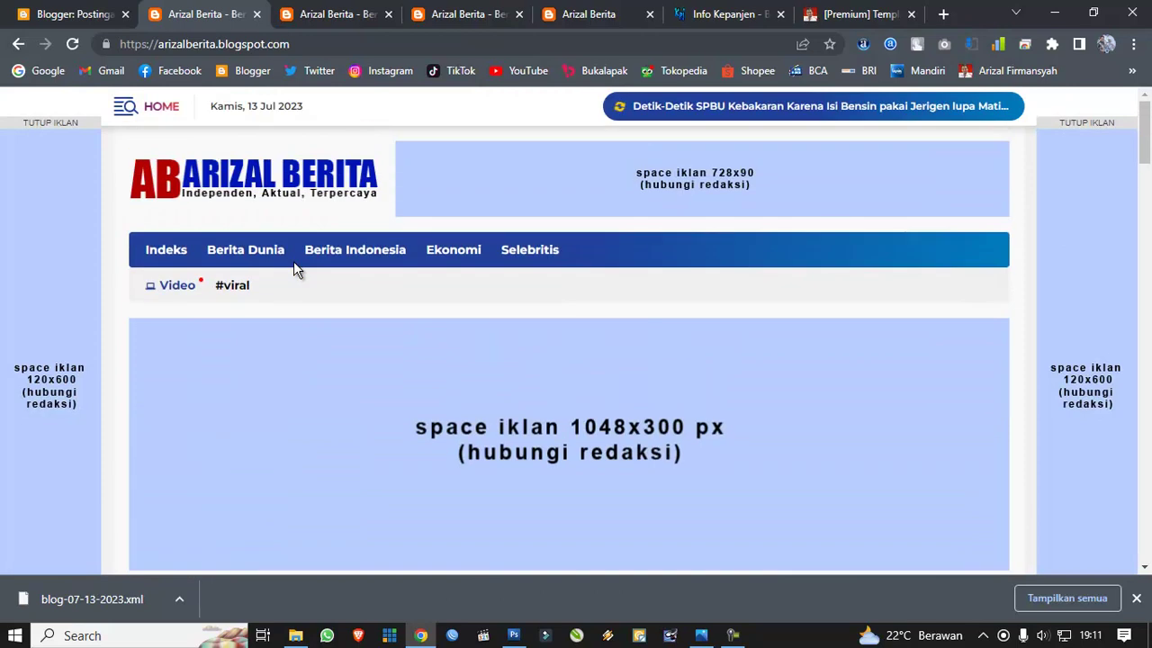
pyautogui.scroll(-6, 294, 263)
pyautogui.scroll(2, 294, 263)
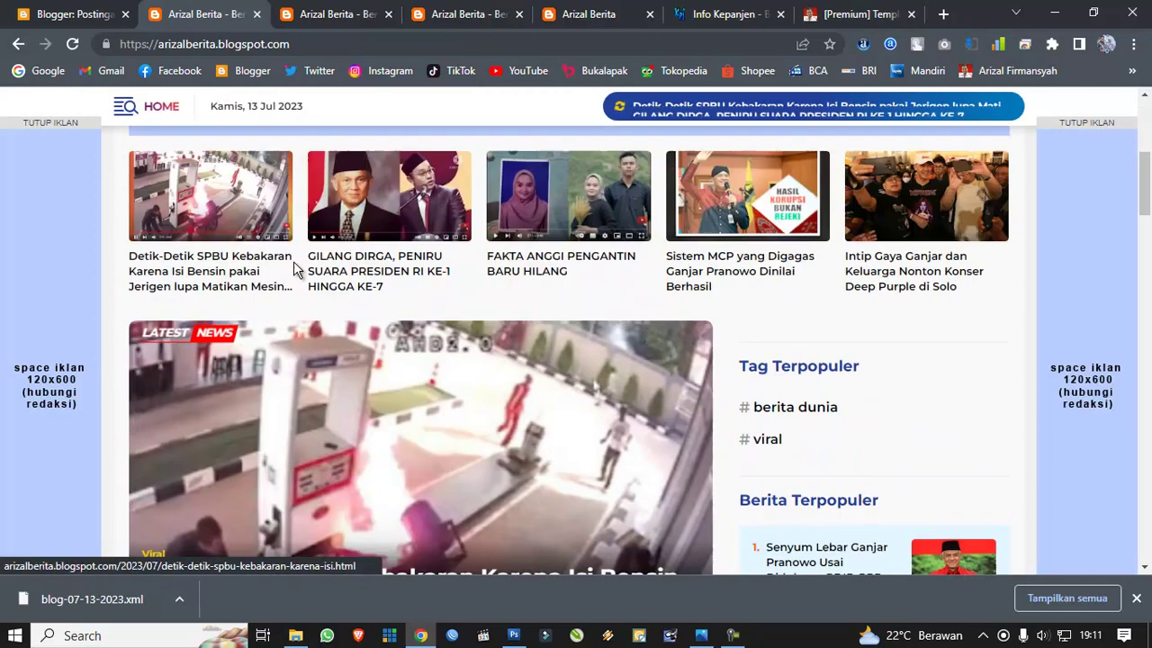
pyautogui.scroll(4, 294, 270)
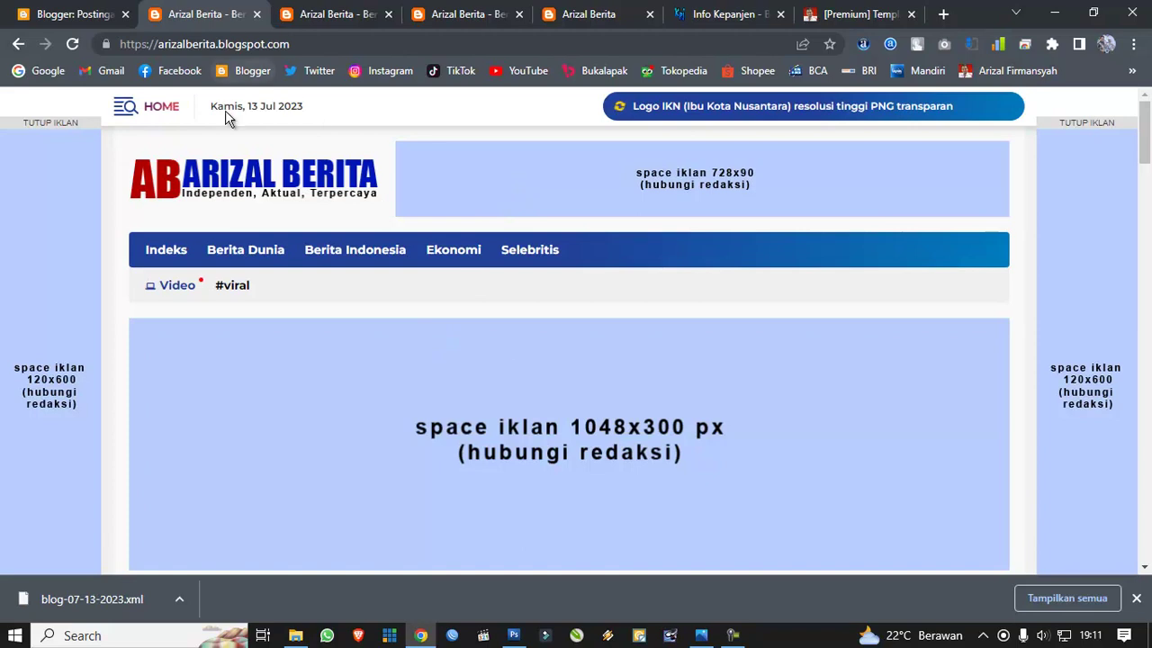
pyautogui.scroll(-15, 501, 324)
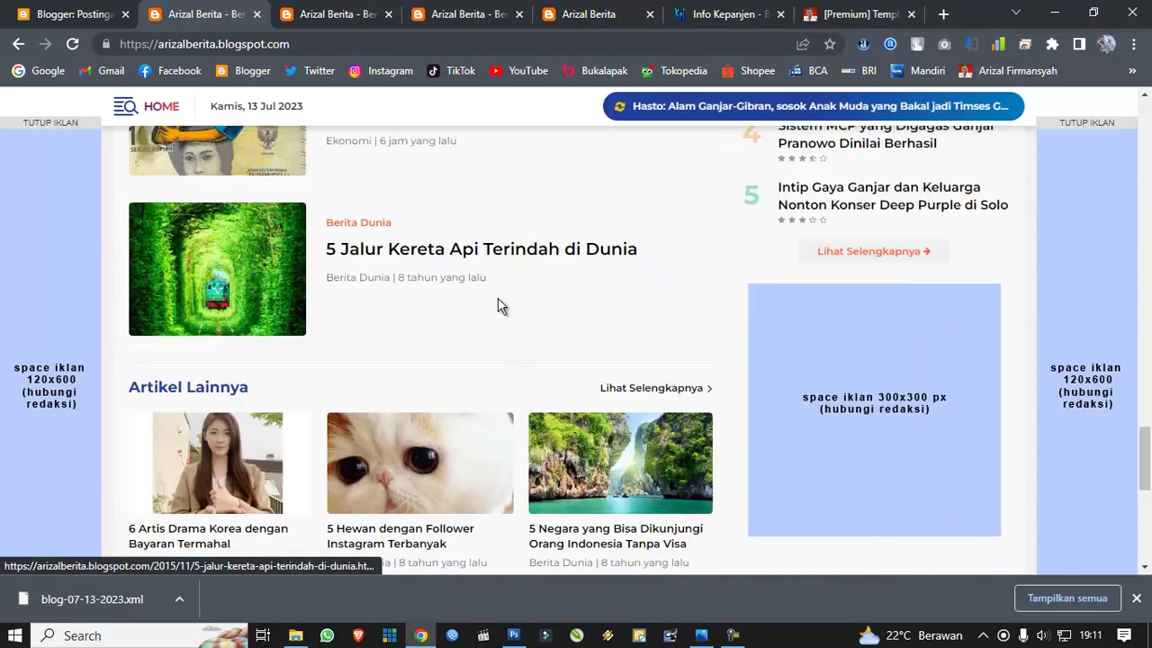
pyautogui.scroll(-6, 501, 306)
pyautogui.scroll(13, 496, 303)
pyautogui.scroll(15, 490, 288)
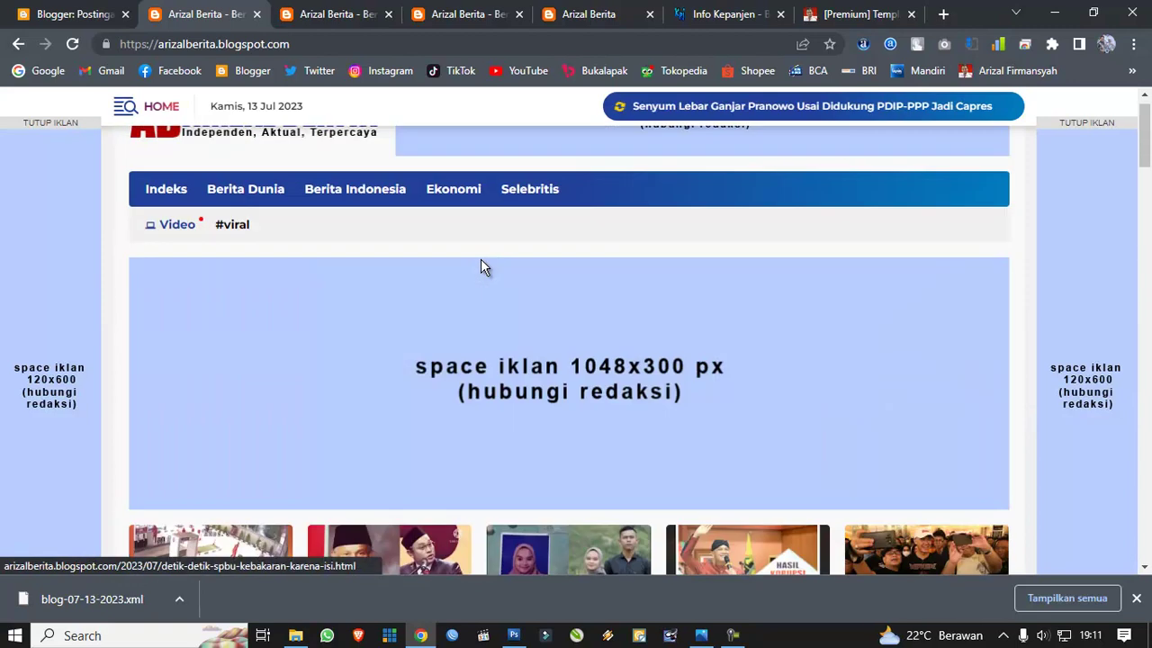
pyautogui.scroll(1, 480, 263)
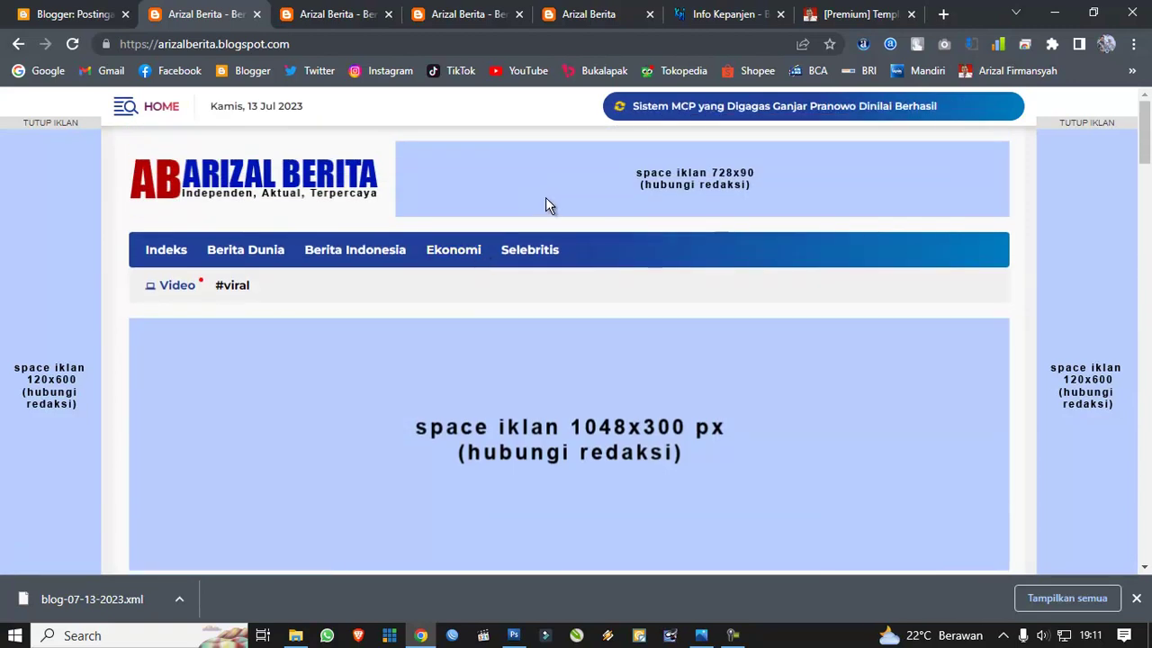
# Step: Open the Iklan gadget of Header-Ads in the blog layout and insert an opening <a href=""> tag before its image code
pyautogui.hotkey('ctrl', '1')
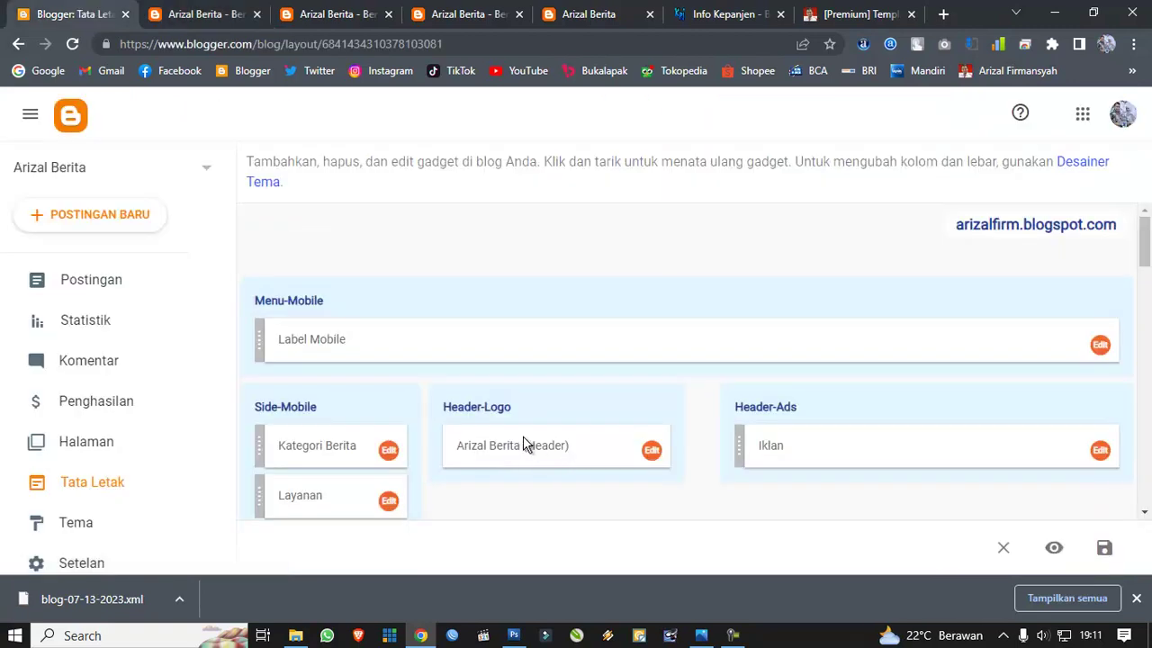
pyautogui.scroll(-2, 746, 407)
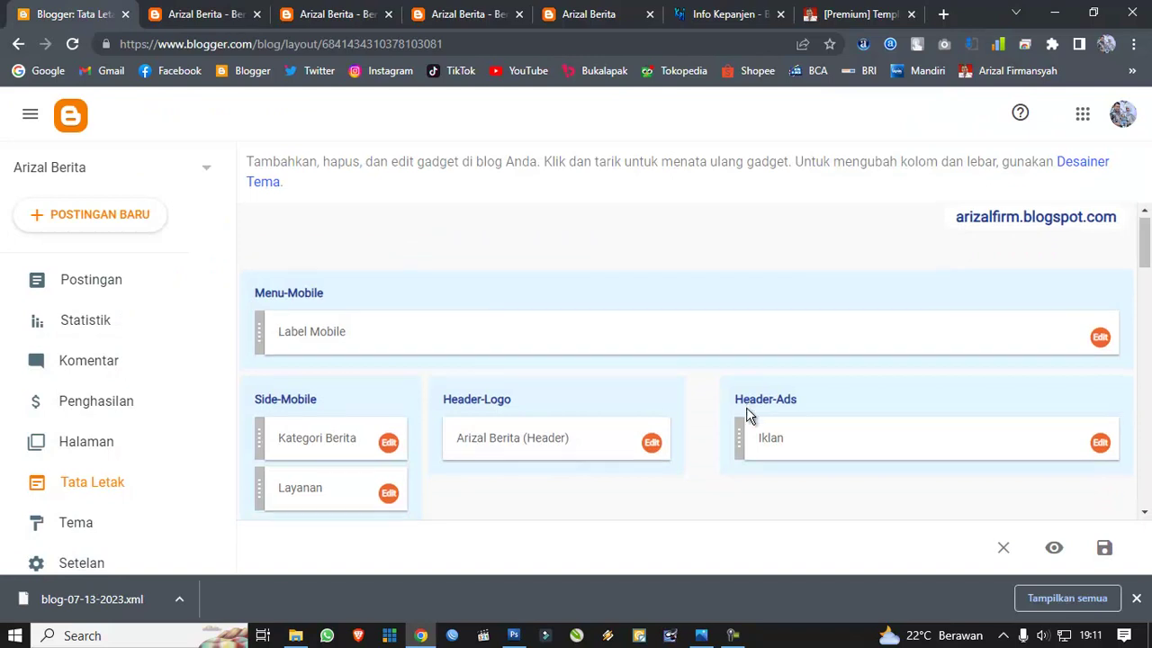
pyautogui.scroll(2, 748, 403)
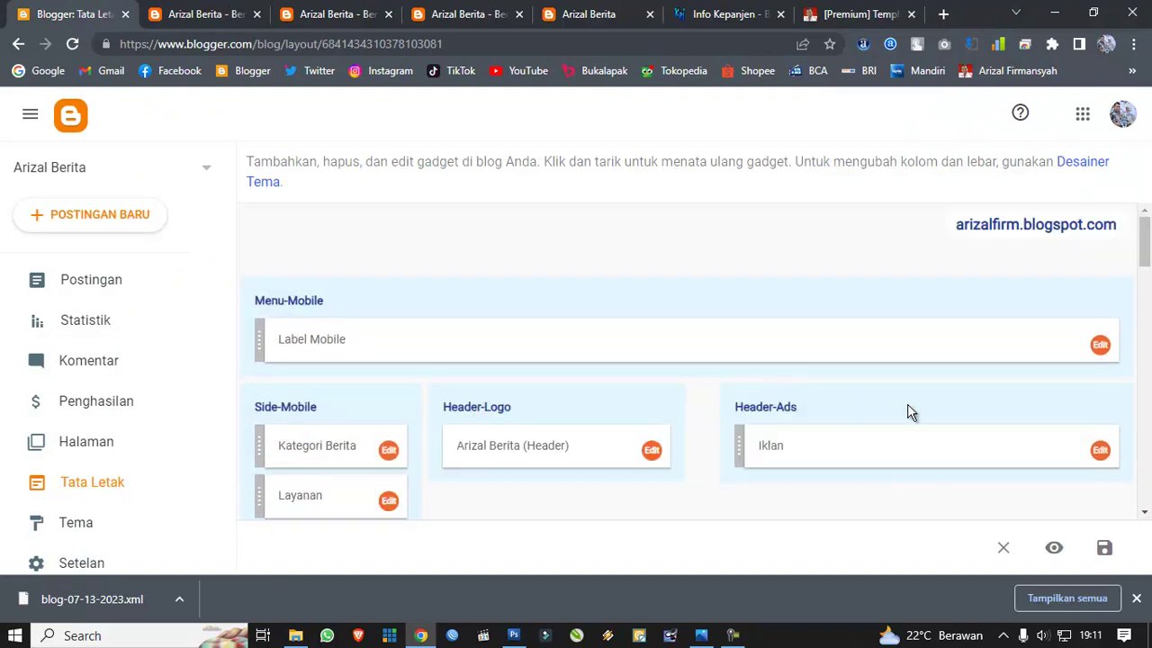
pyautogui.click(1099, 450)
pyautogui.click(419, 300)
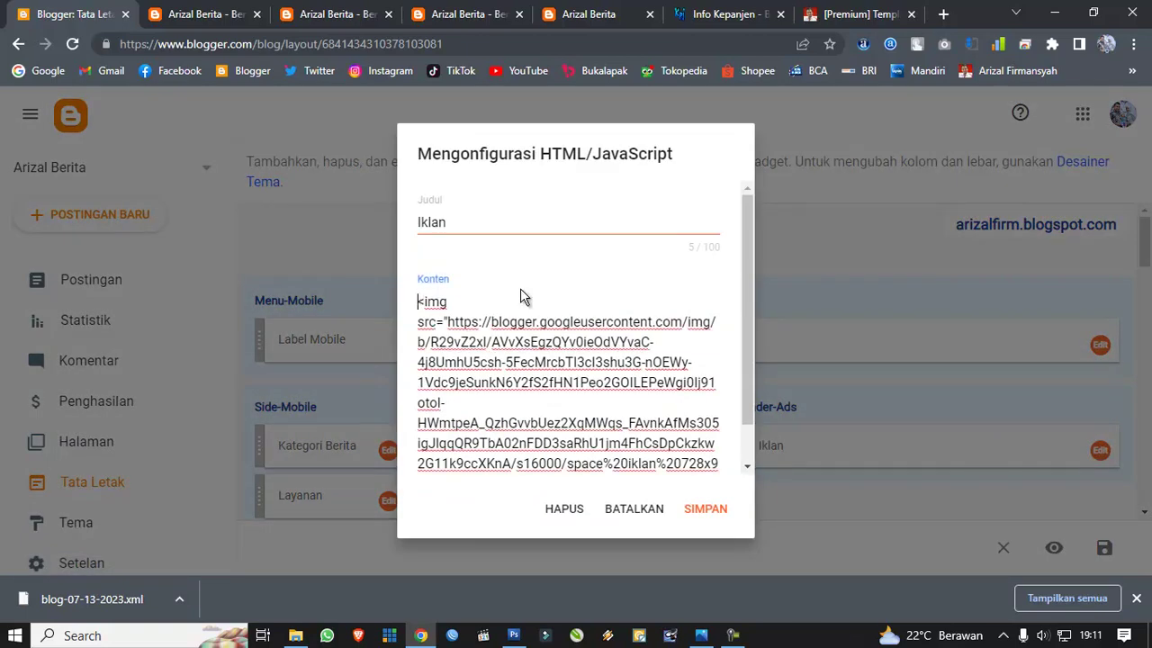
pyautogui.write('<')
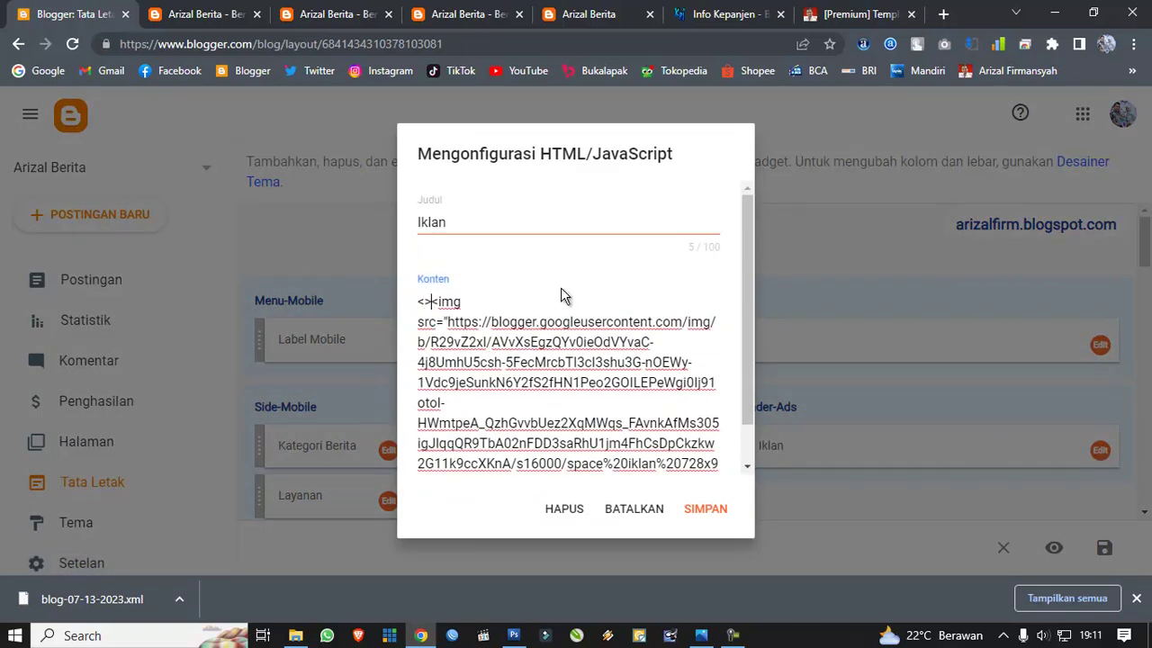
pyautogui.write('a h')
pyautogui.write('ref>')
pyautogui.press('Left')
pyautogui.write('=""')
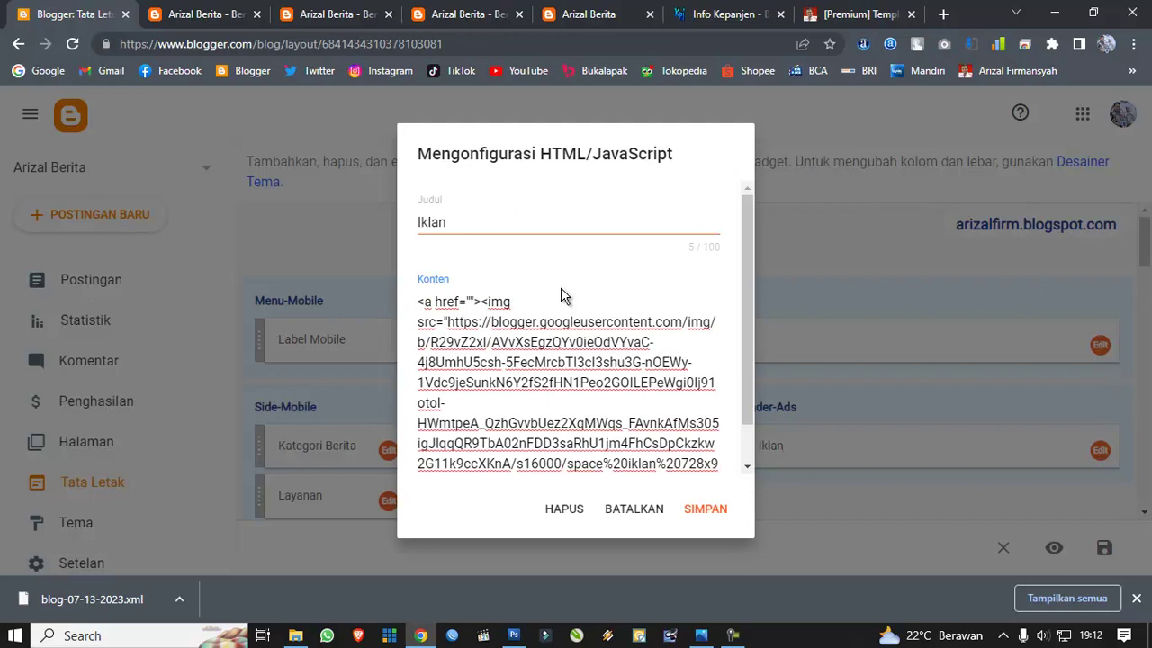
# Step: Complete the opening link tag in the Iklan gadget with href="#", rel="nofollow" and target="_blank"
pyautogui.write('#')
pyautogui.press('Right')
pyautogui.write('rel=""')
pyautogui.press('Left')
pyautogui.write('nofollow"')
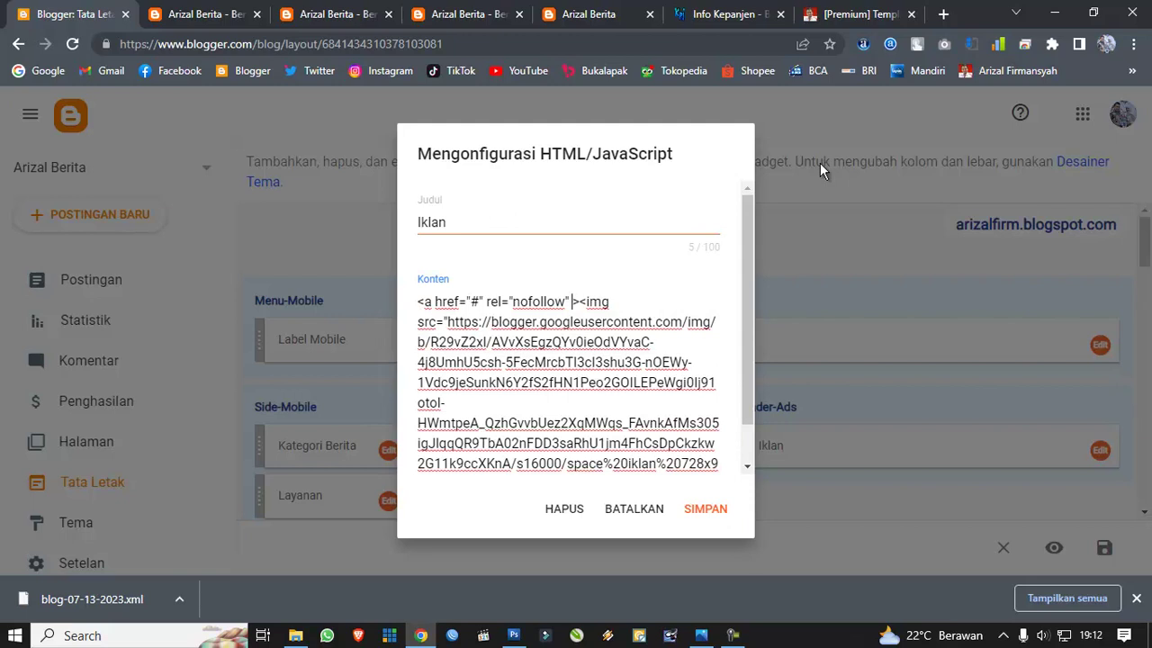
pyautogui.write('target=')
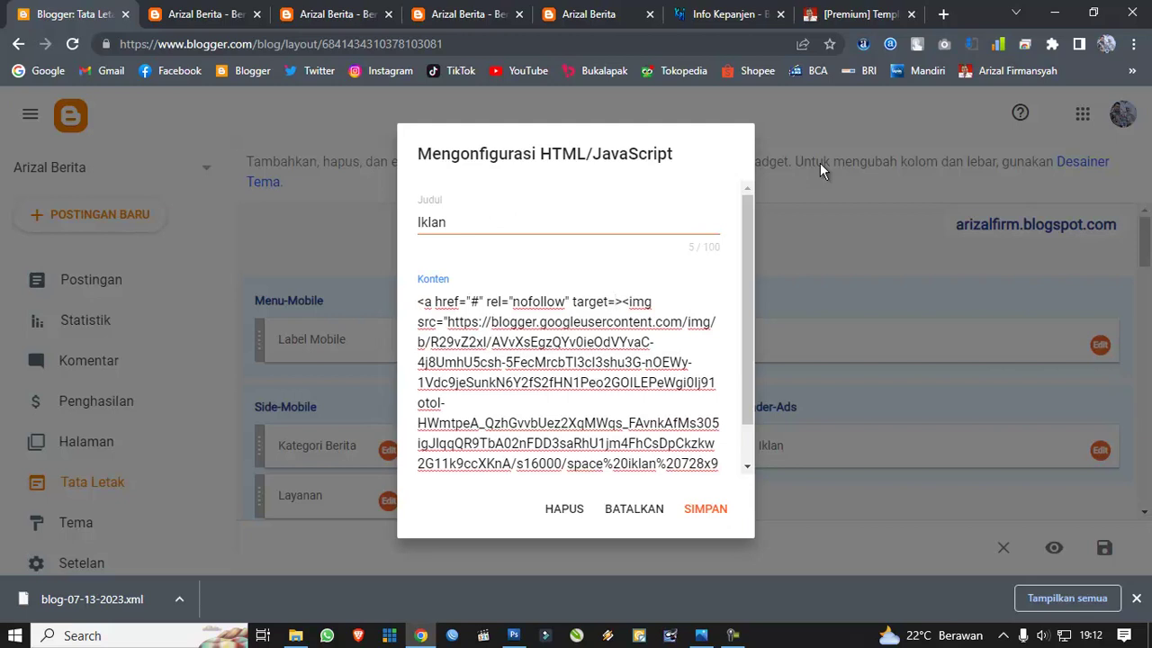
pyautogui.write('_')
pyautogui.press('BackSpace')
pyautogui.press('BackSpace')
pyautogui.write('="_blank"')
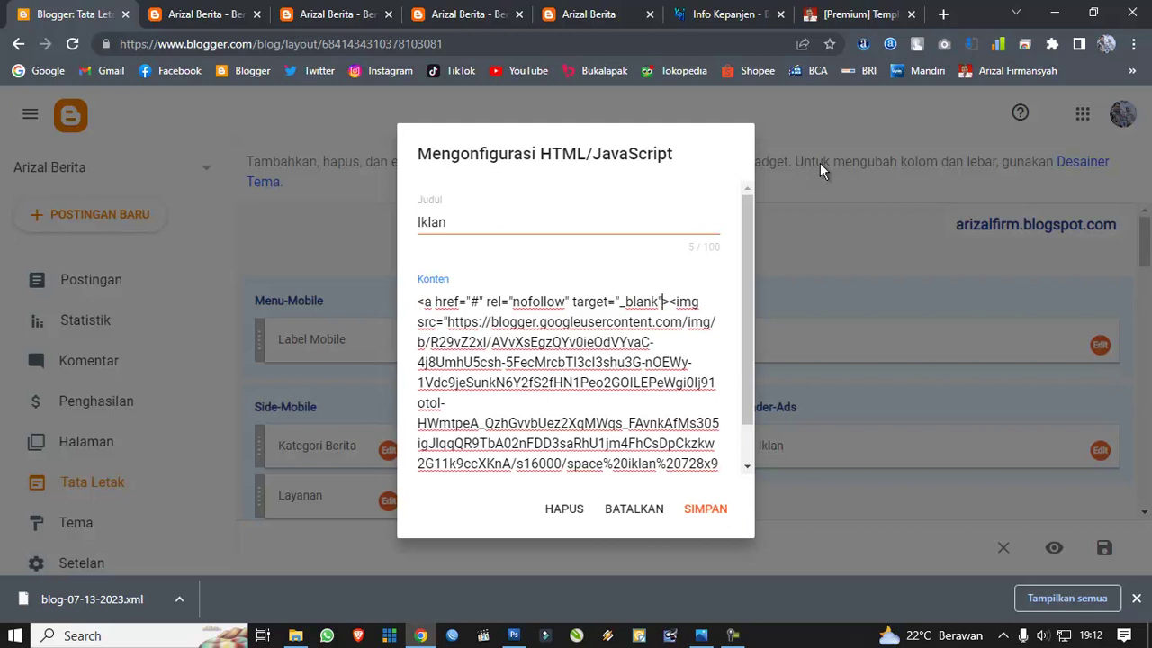
# Step: Add the closing </a> tag after the image code in the Iklan gadget's content
pyautogui.scroll(-1, 630, 378)
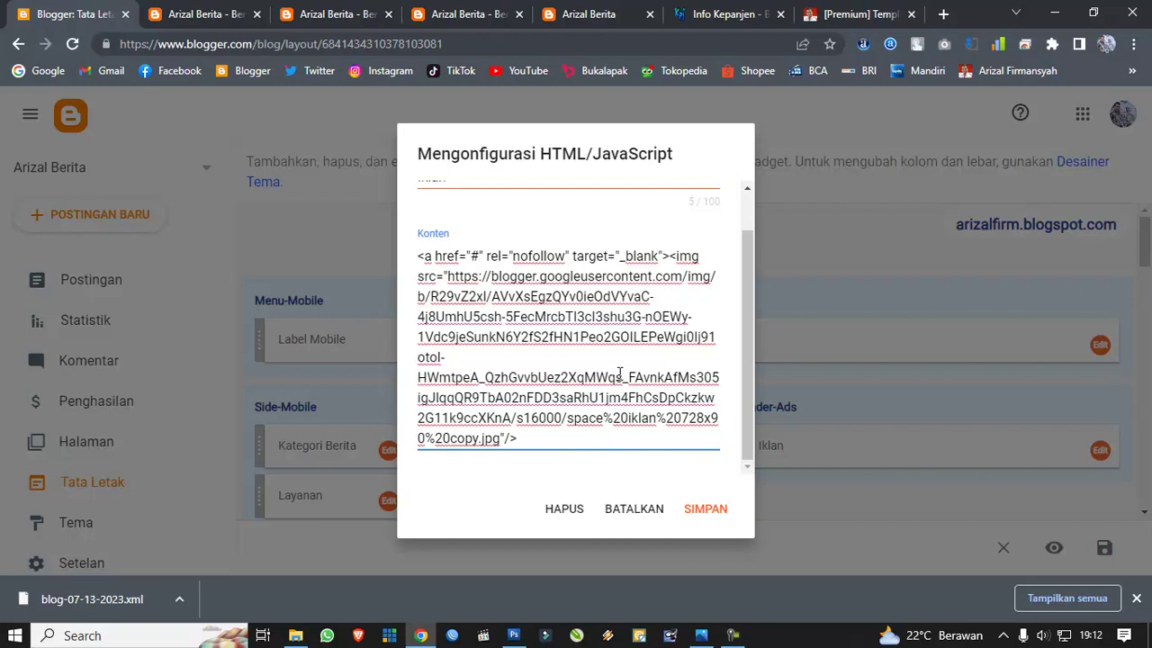
pyautogui.write('<>')
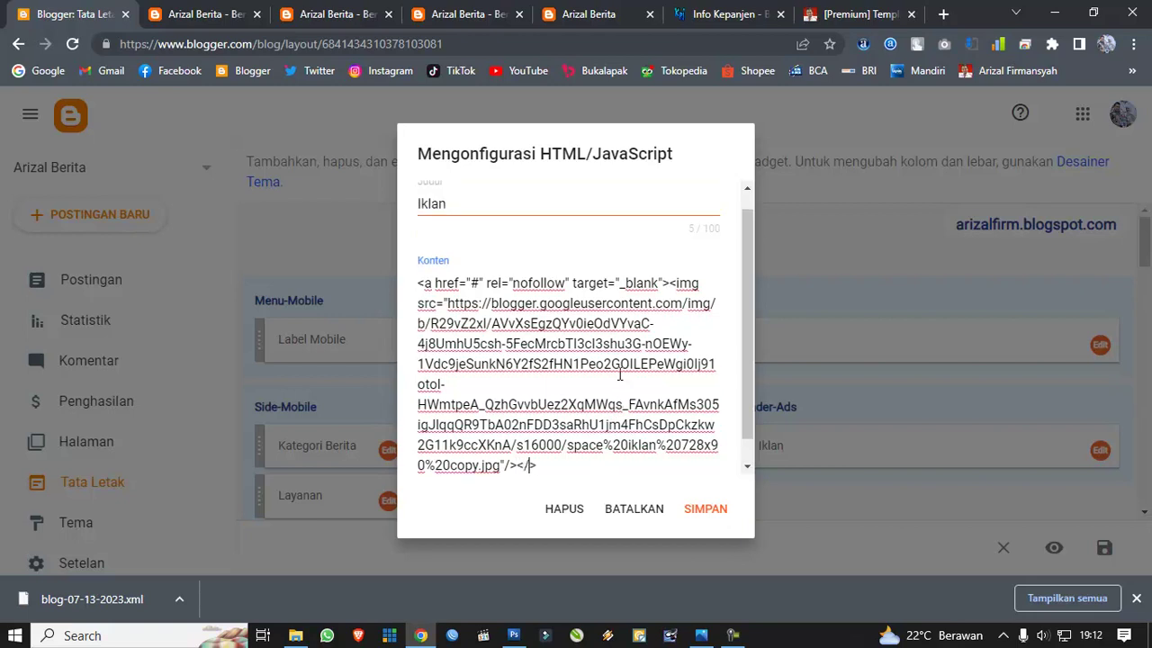
pyautogui.scroll(1, 552, 335)
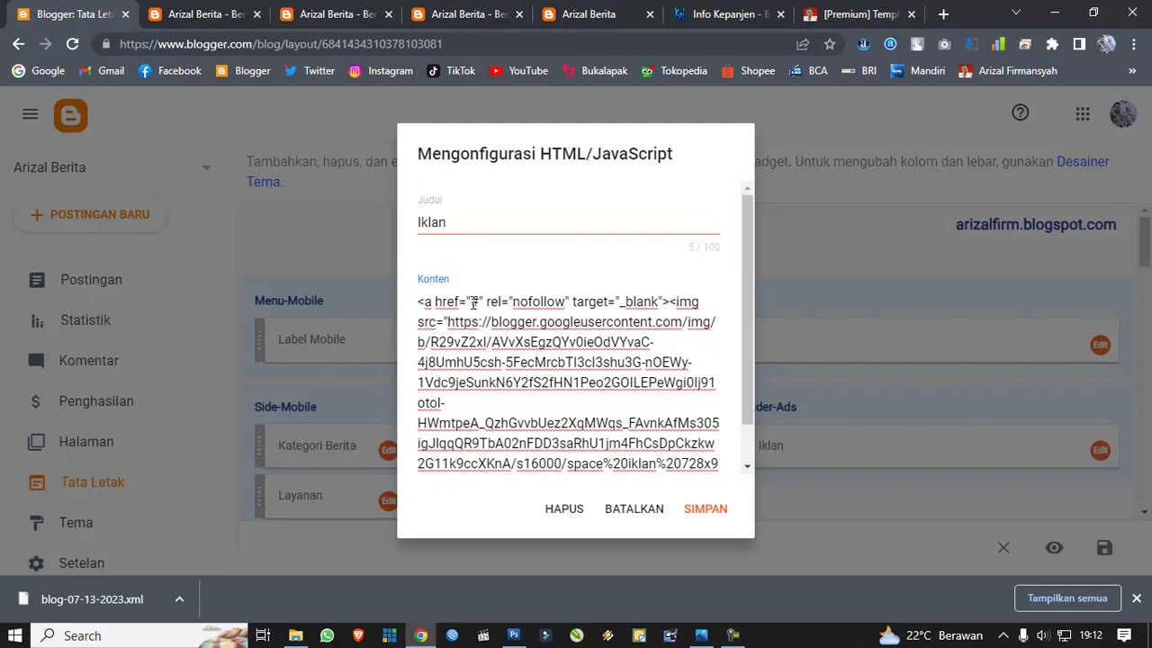
# Step: Open the Redaksi page from the published site's side menu and copy its web address
pyautogui.click(229, 10)
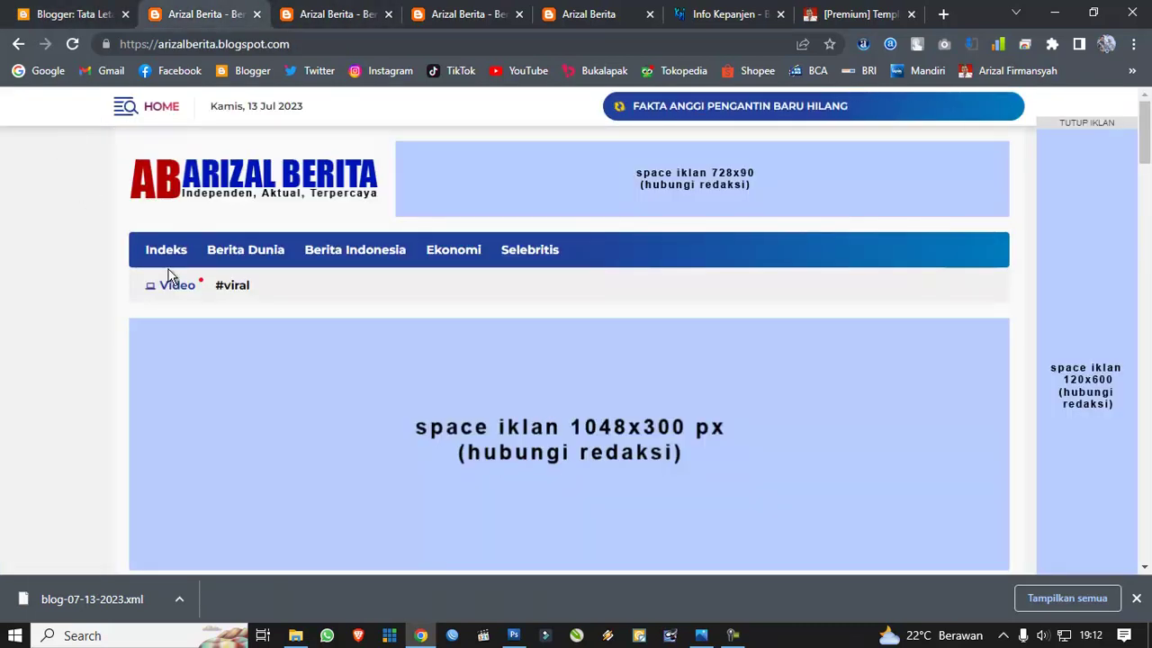
pyautogui.click(129, 110)
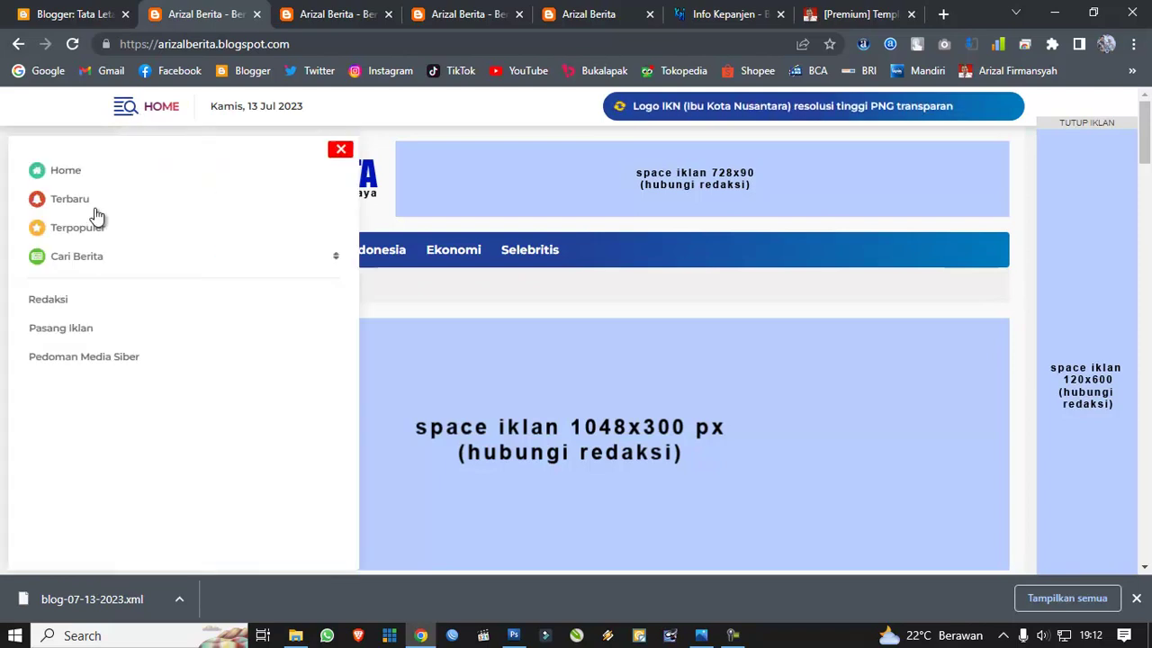
pyautogui.click(50, 298)
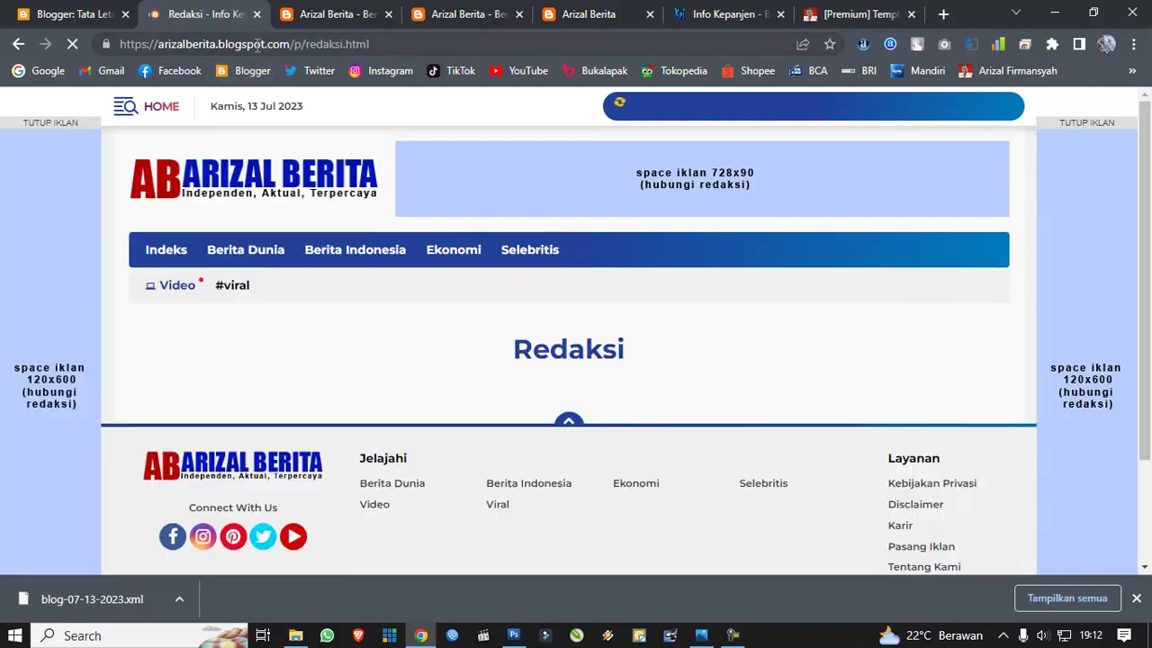
pyautogui.click(256, 43)
pyautogui.hotkey('ctrl', 'c')
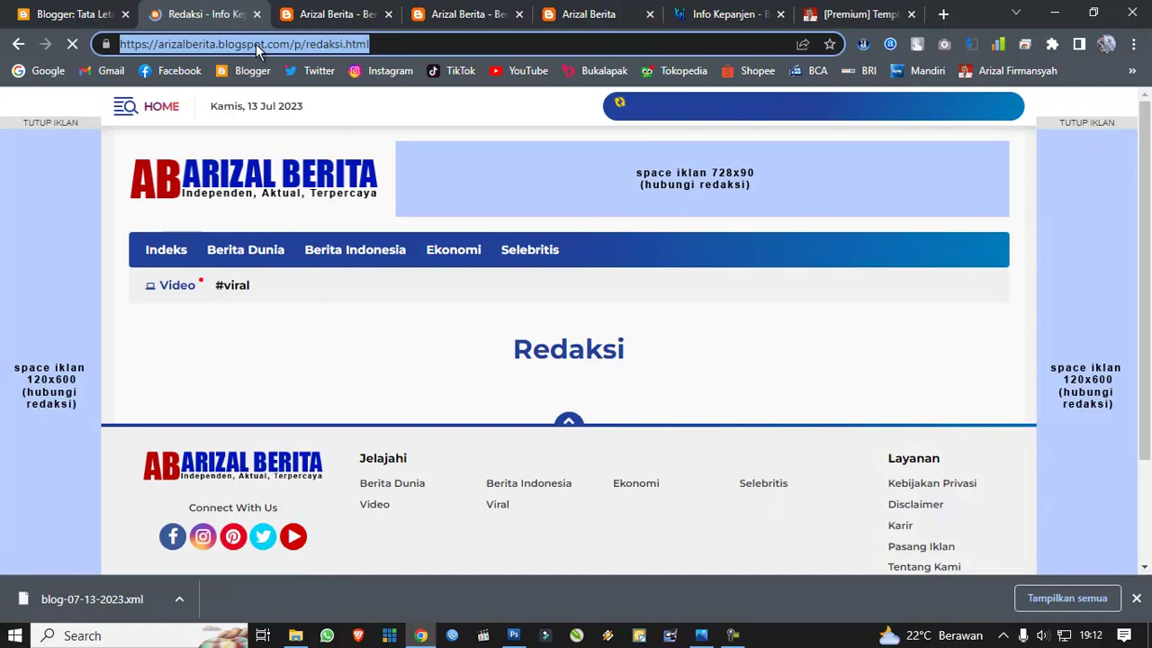
pyautogui.rightClick(256, 43)
pyautogui.click(286, 163)
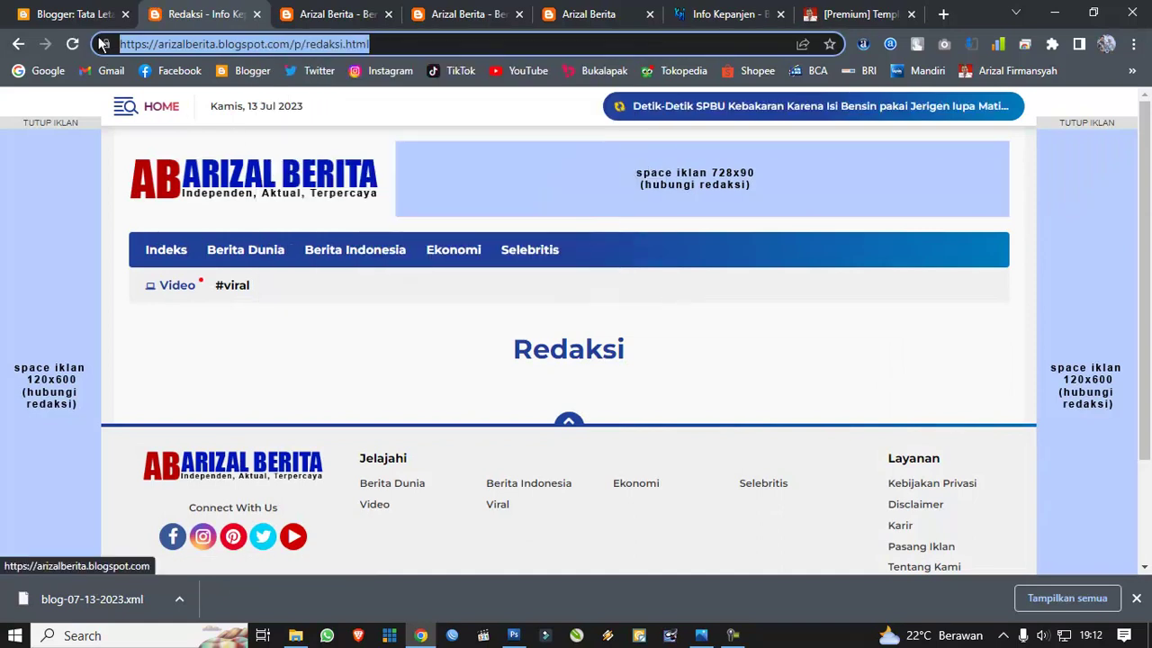
pyautogui.click(70, 16)
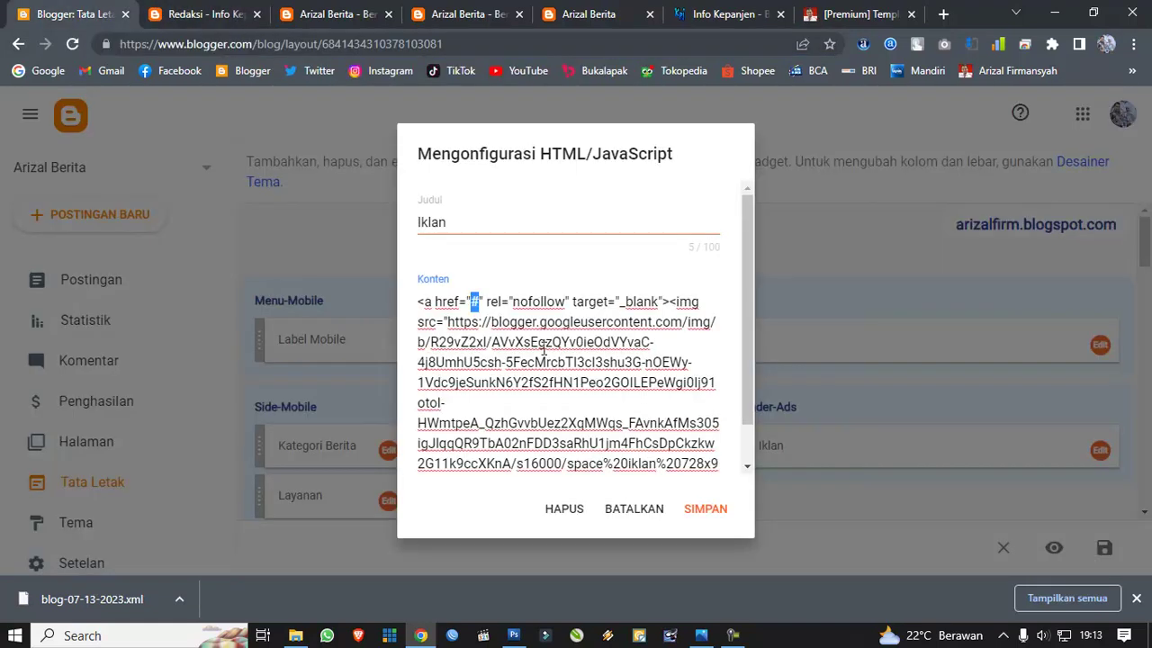
pyautogui.hotkey('ctrl', 'v')
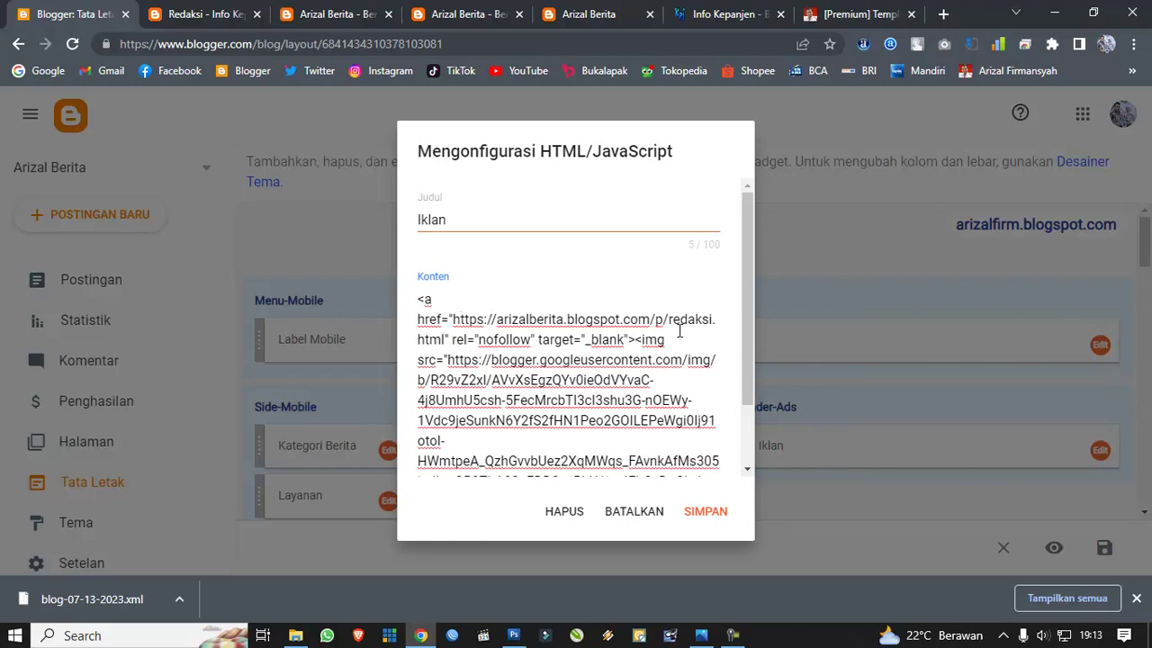
pyautogui.click(698, 516)
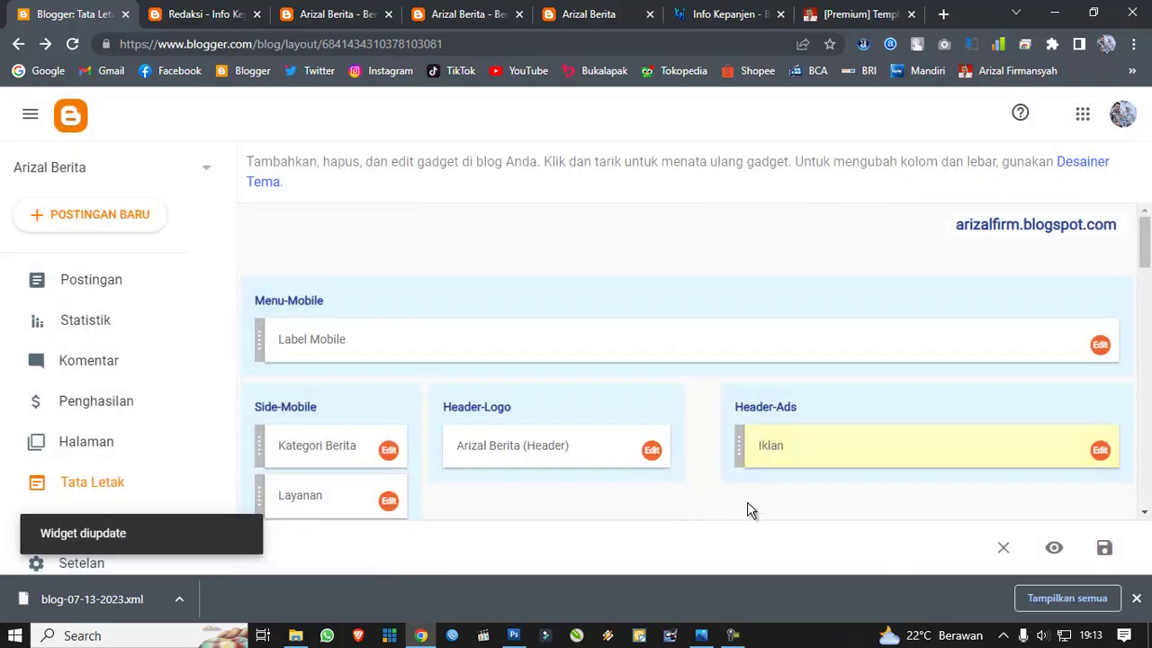
# Step: Test the 728x90 header ad's link from the published site's home page, then return to the home page
pyautogui.click(191, 11)
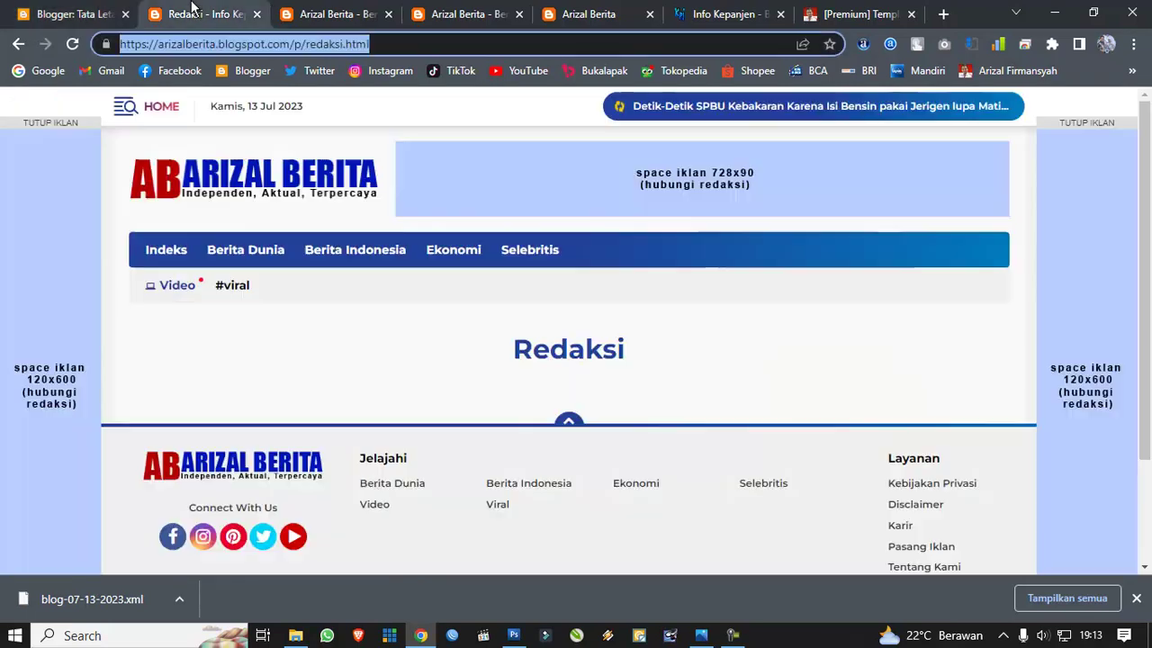
pyautogui.click(197, 174)
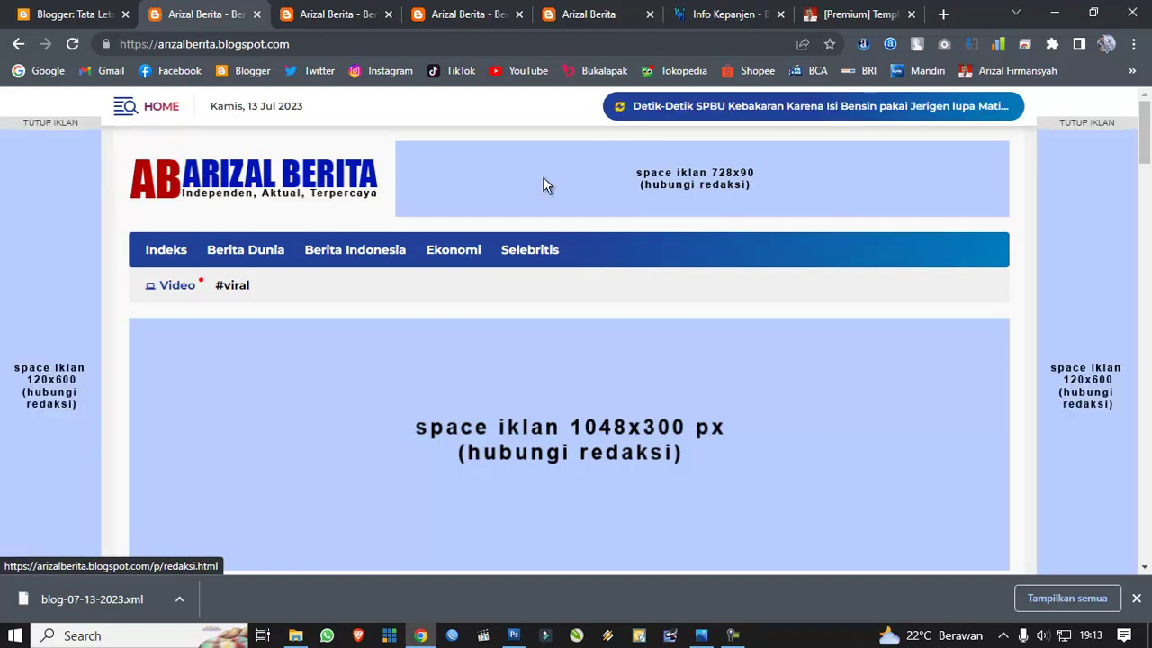
pyautogui.click(544, 185)
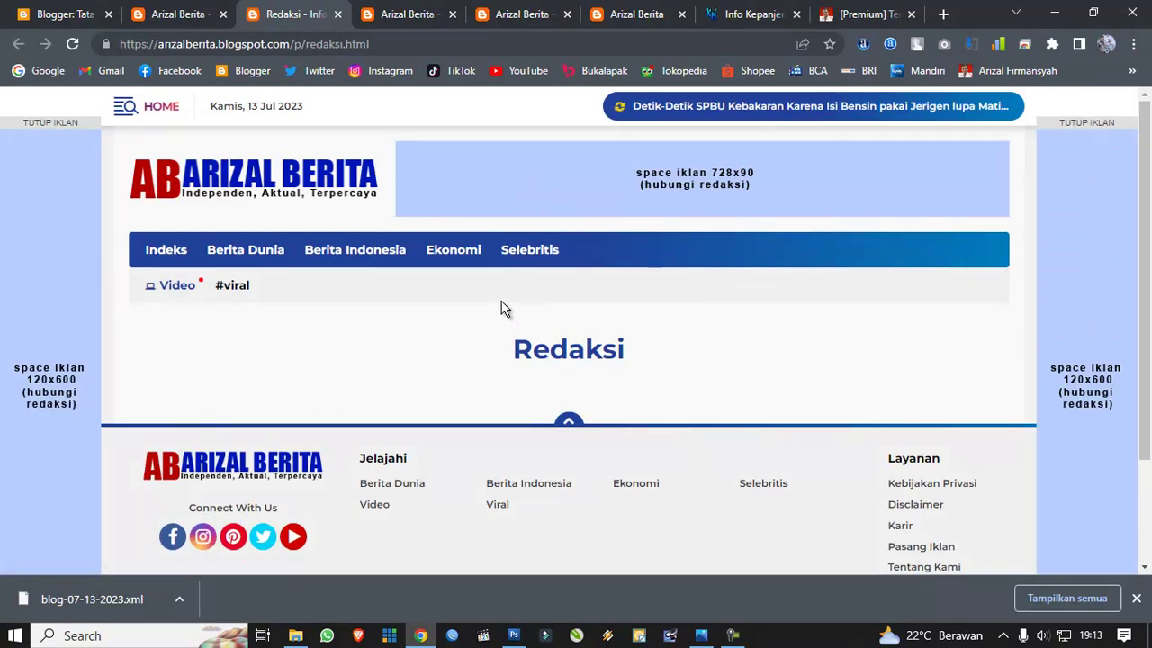
pyautogui.click(176, 15)
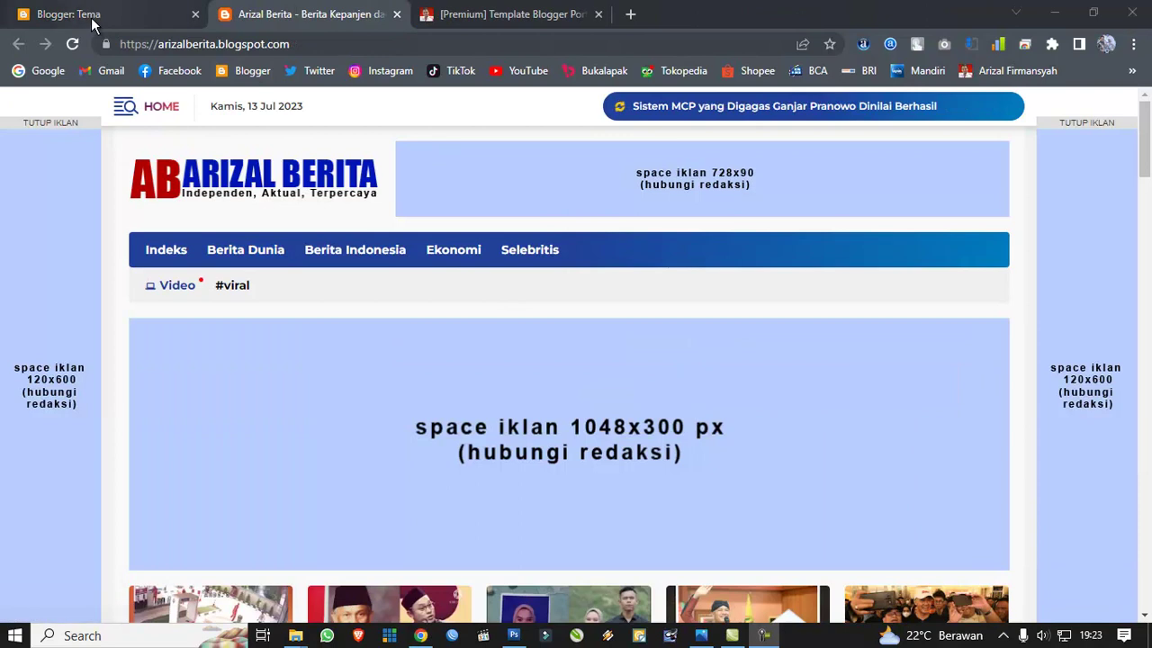
# Step: Open the blog's custom theme for HTML editing
pyautogui.click(93, 25)
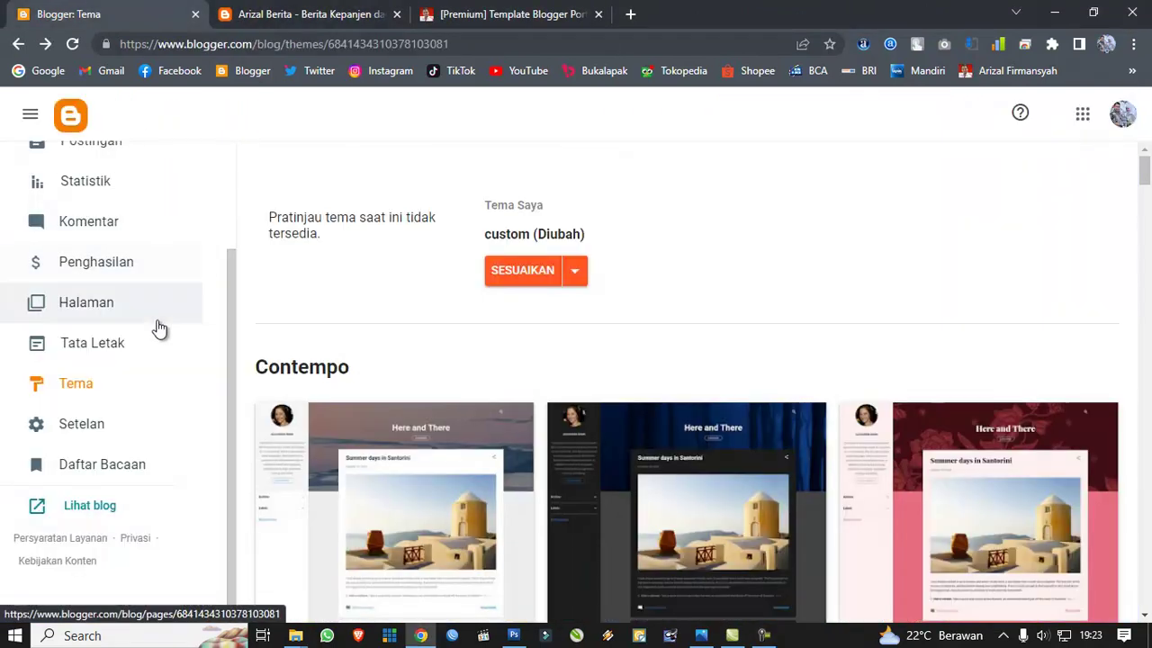
pyautogui.click(576, 277)
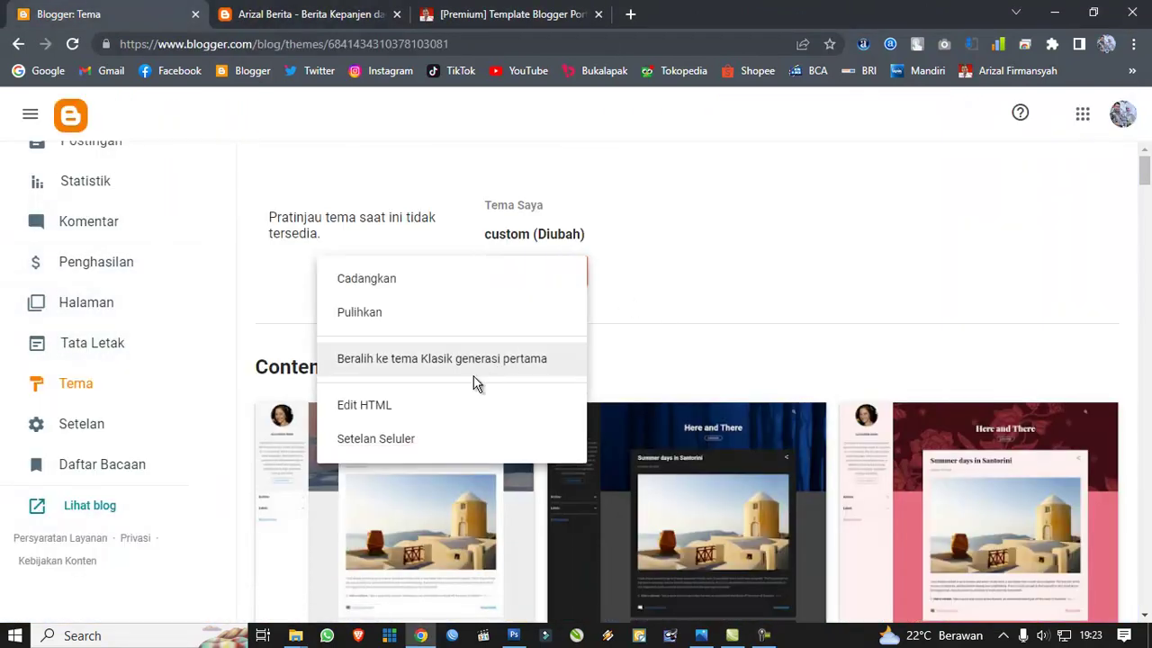
pyautogui.click(445, 405)
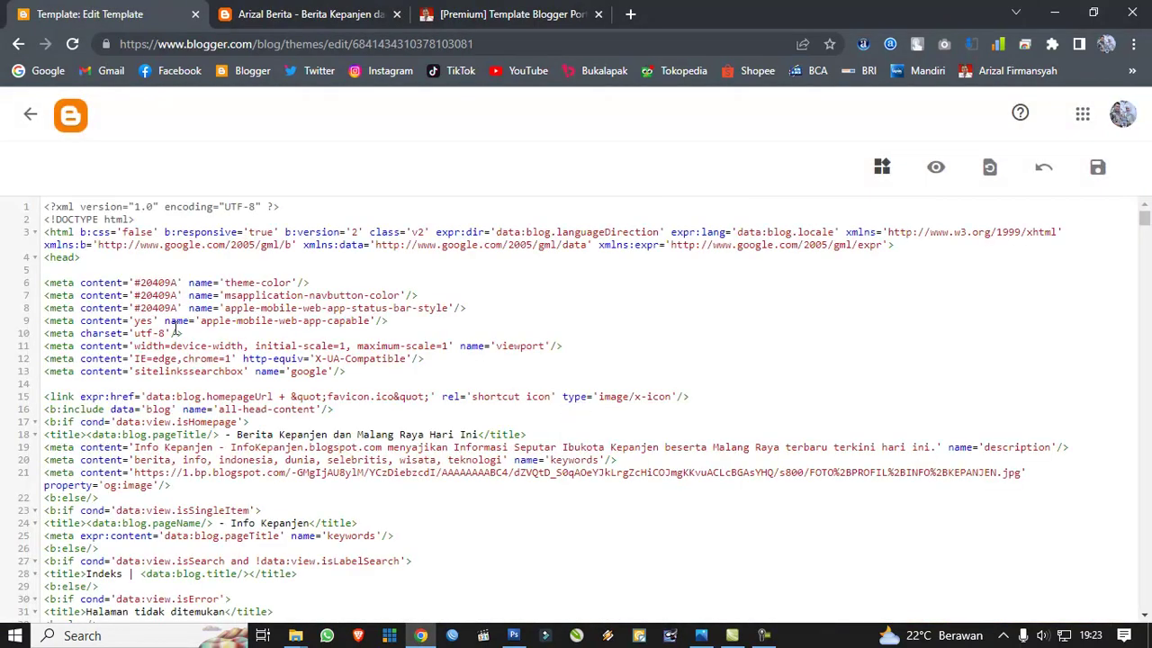
# Step: Replace the home page title text after the page title tag on line 18 with "Independen, Aktual, Terpercaya"
pyautogui.scroll(-1, 171, 336)
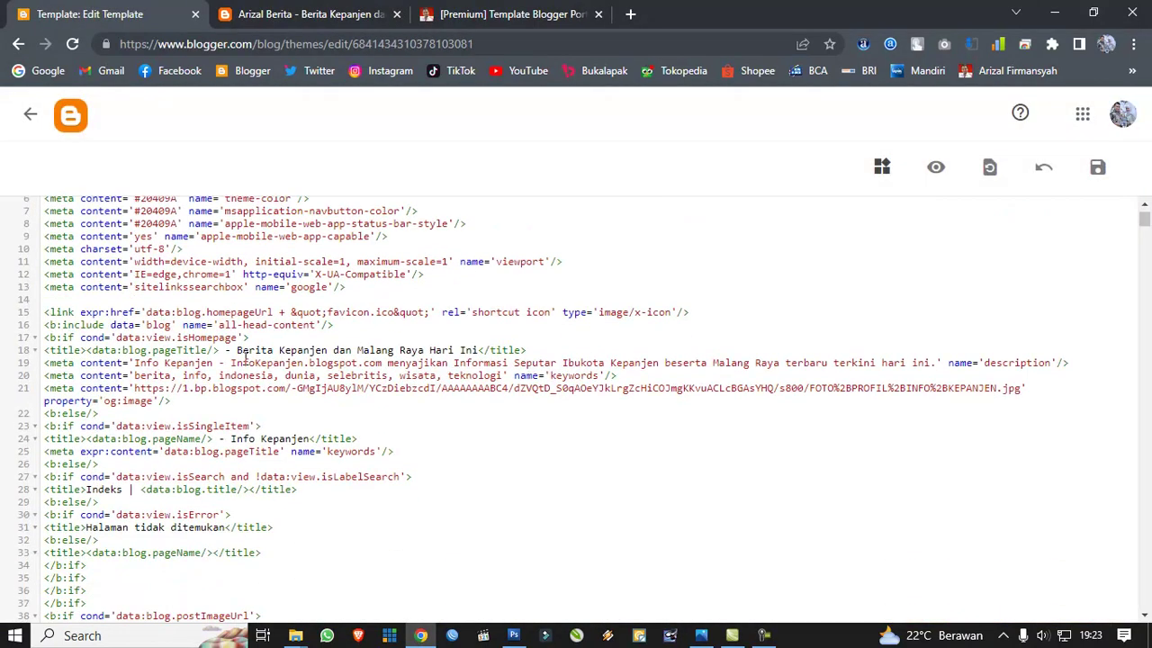
pyautogui.scroll(-2, 245, 358)
pyautogui.scroll(3, 245, 351)
pyautogui.scroll(-3, 243, 339)
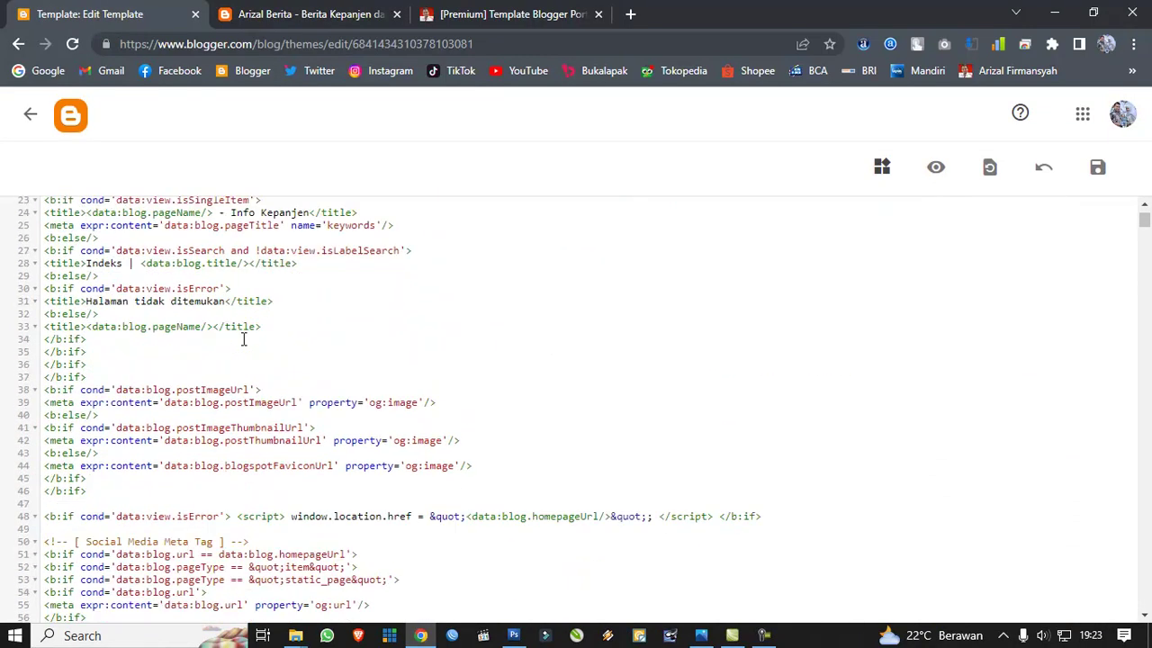
pyautogui.scroll(-2, 243, 338)
pyautogui.scroll(6, 243, 334)
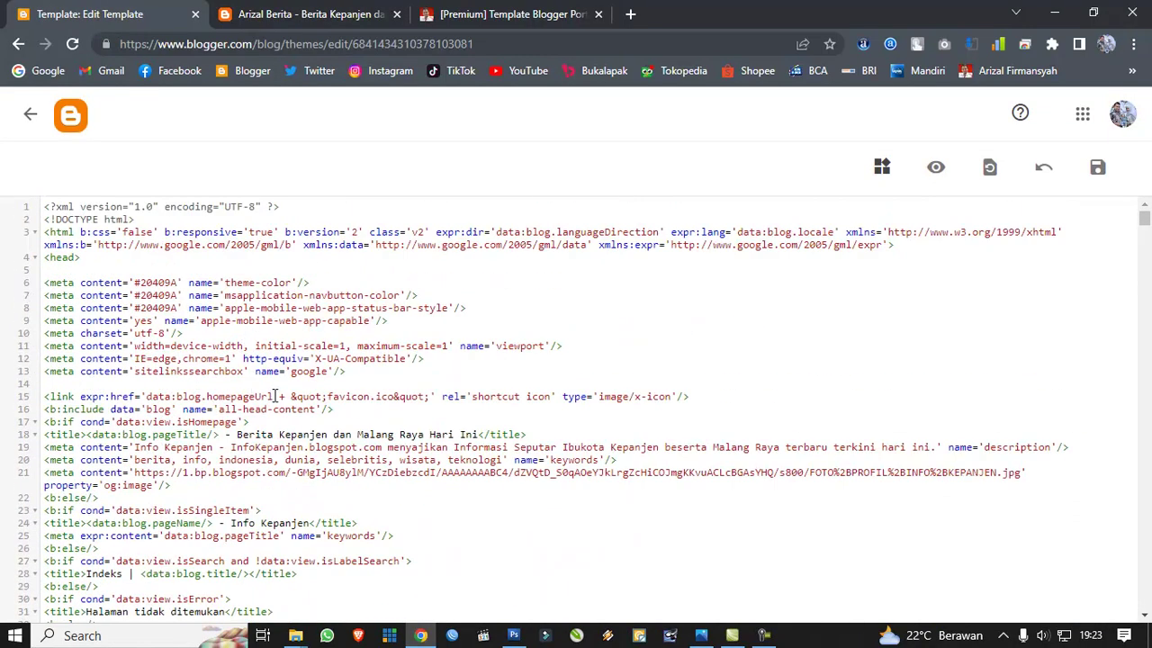
pyautogui.moveTo(239, 437); pyautogui.dragTo(470, 439)
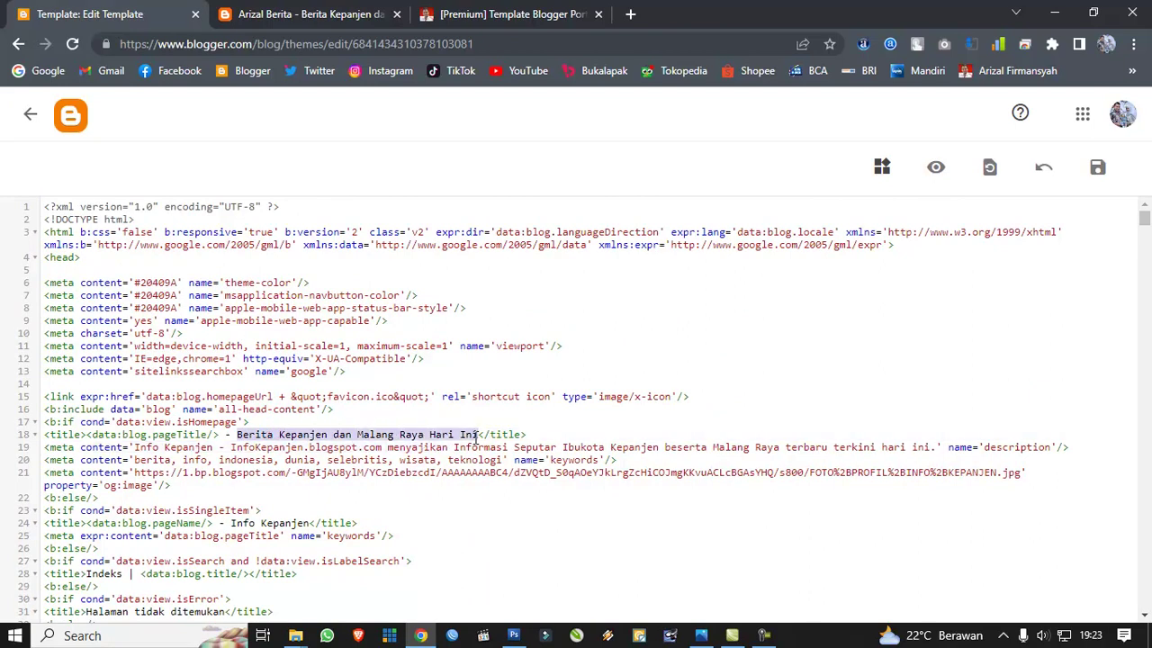
pyautogui.click(310, 13)
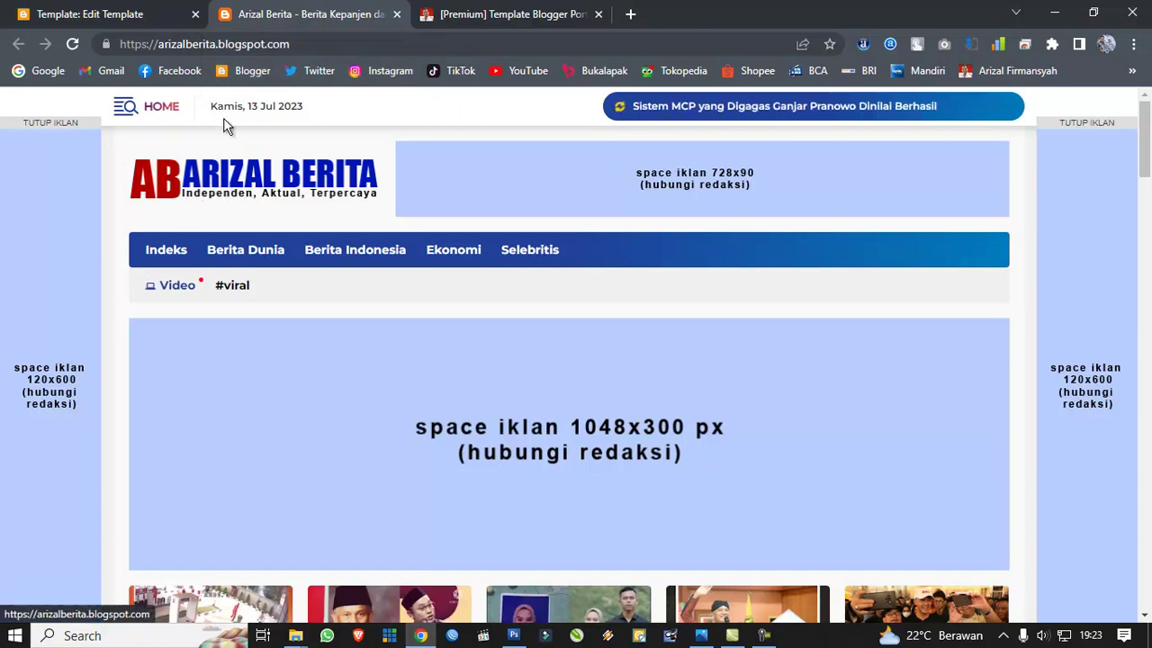
pyautogui.click(112, 16)
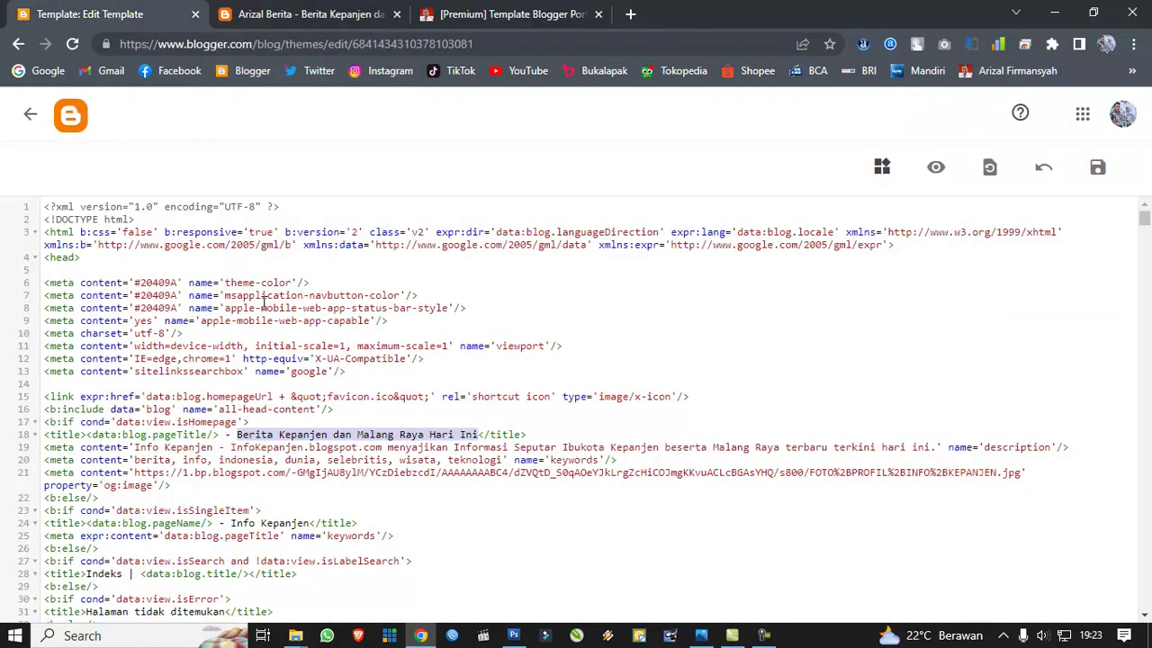
pyautogui.write('Ind')
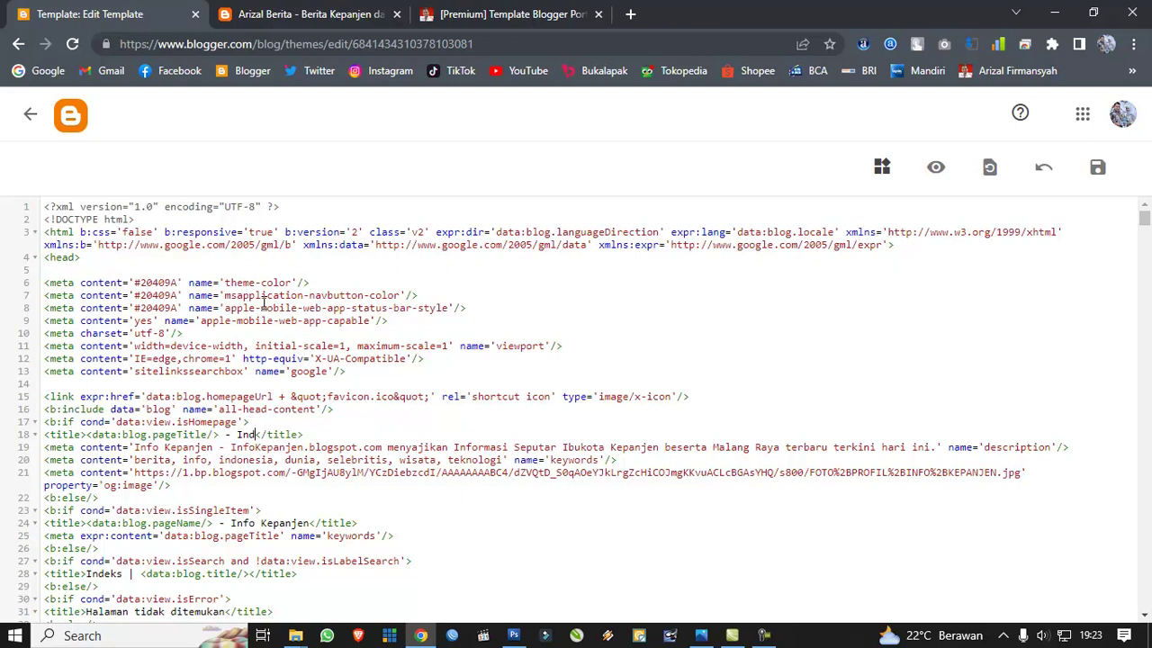
pyautogui.write('ependen, Aktual, ')
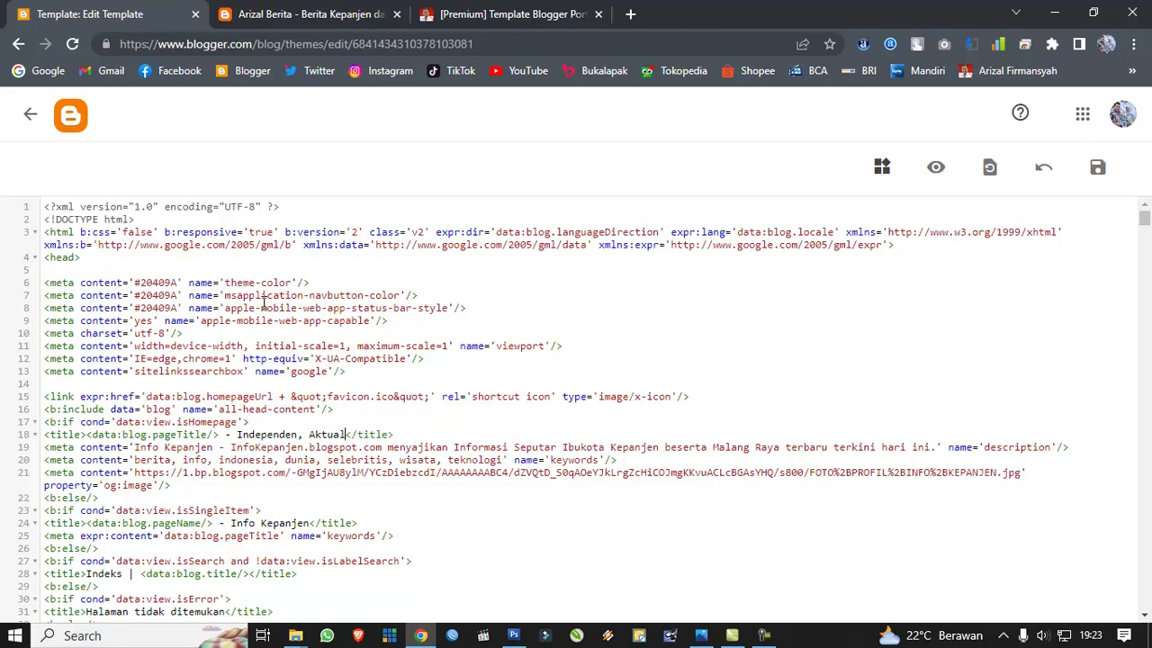
pyautogui.write('Terpercaya')
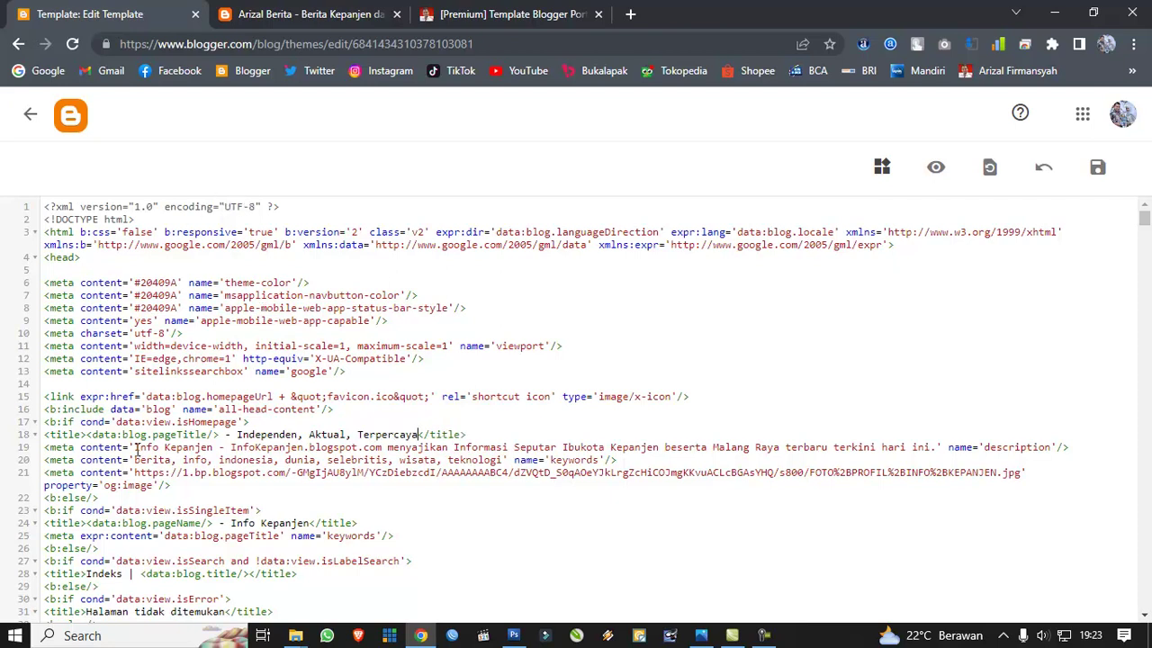
# Step: Replace the home page meta description on line 19 with "Arizal Berita adalah Portal Berita yang menyajikan berita independen, aktual, dan terpercaya."
pyautogui.moveTo(139, 448); pyautogui.dragTo(930, 447)
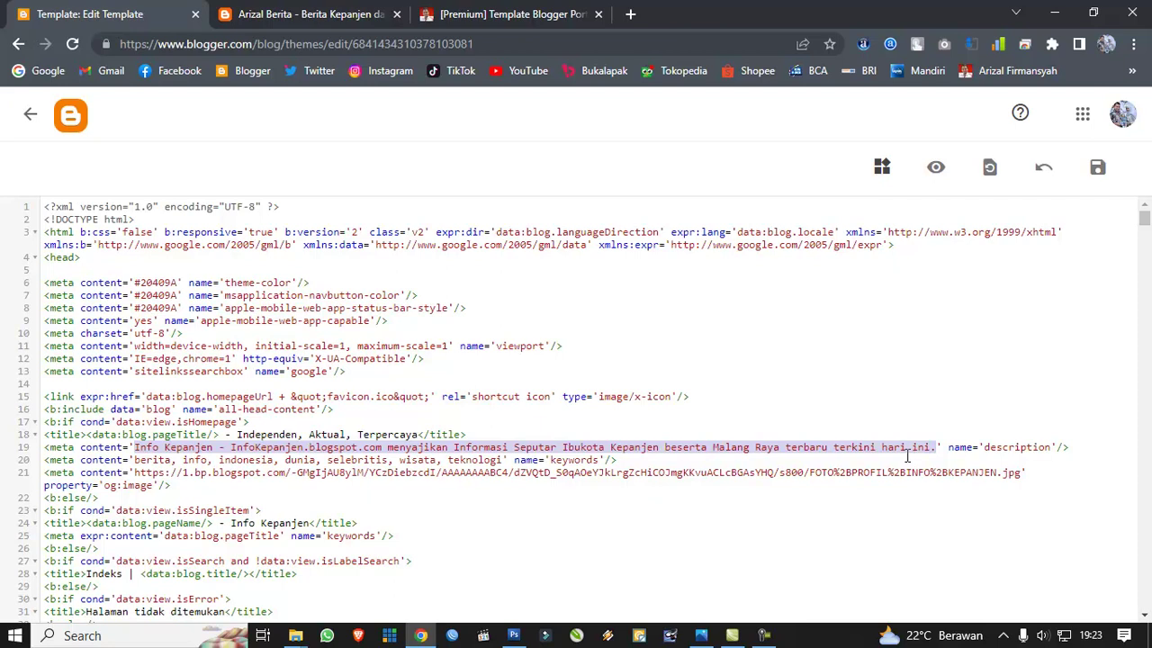
pyautogui.write('Arizal')
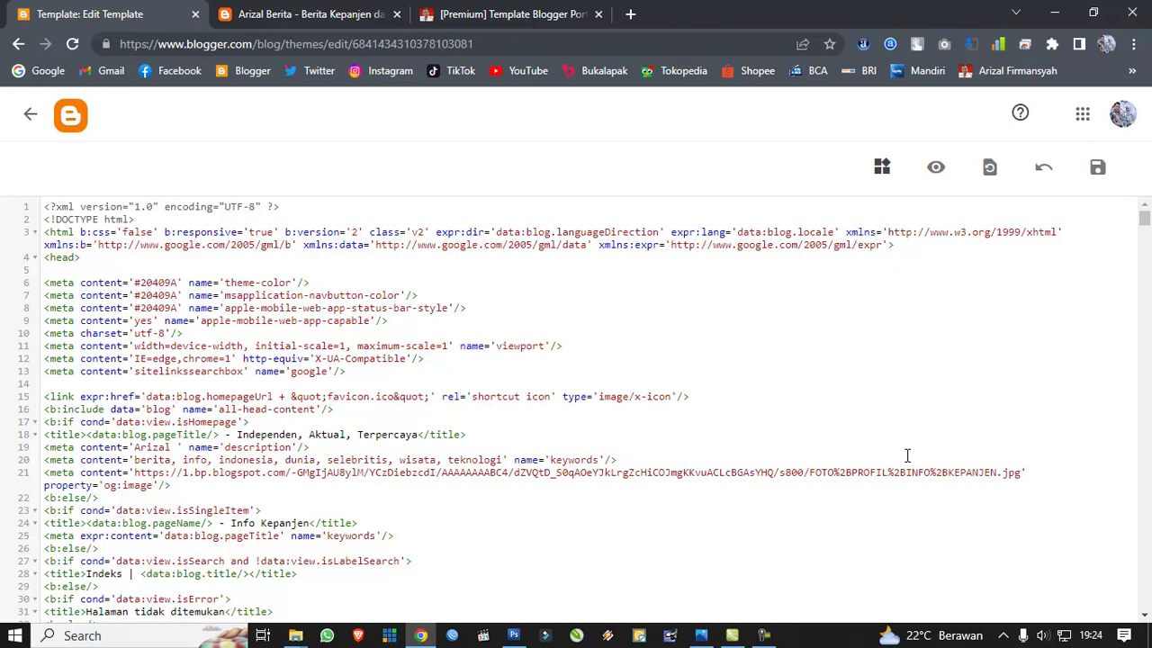
pyautogui.write(' Berita ad')
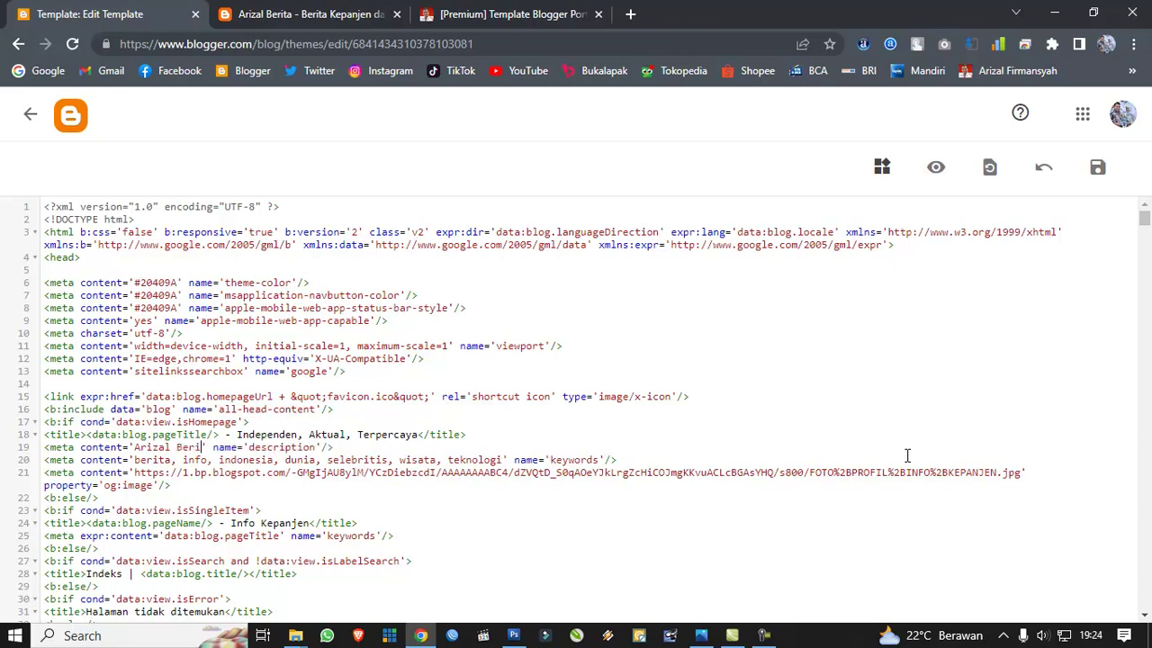
pyautogui.write('alah ')
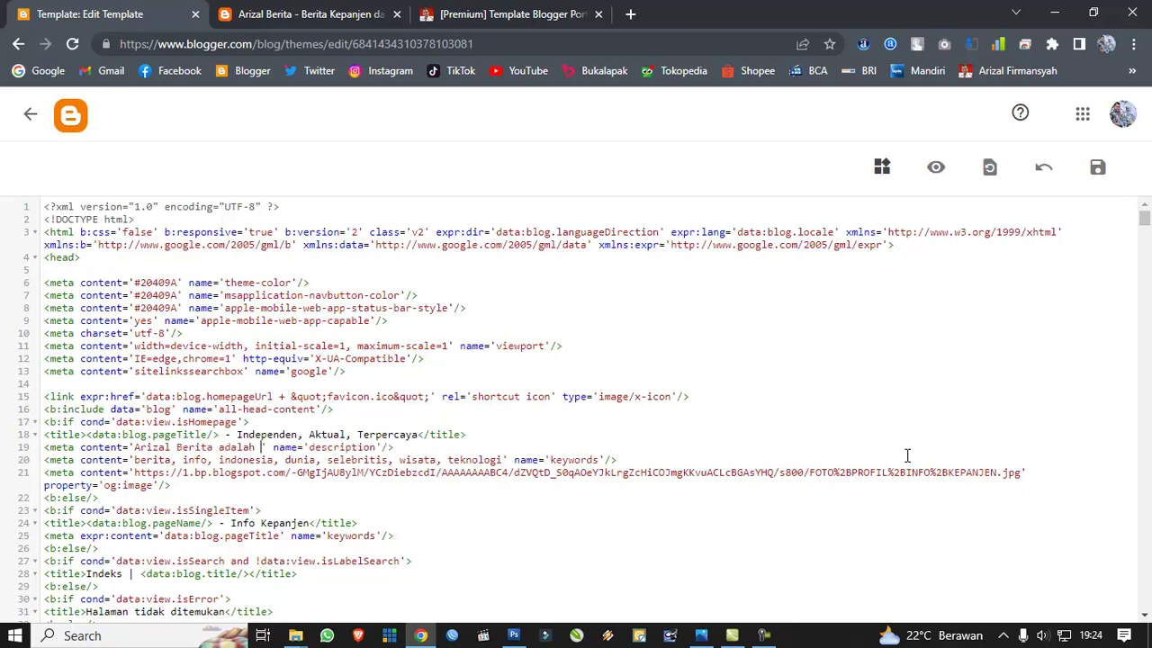
pyautogui.write('P')
pyautogui.write('ortal Beri')
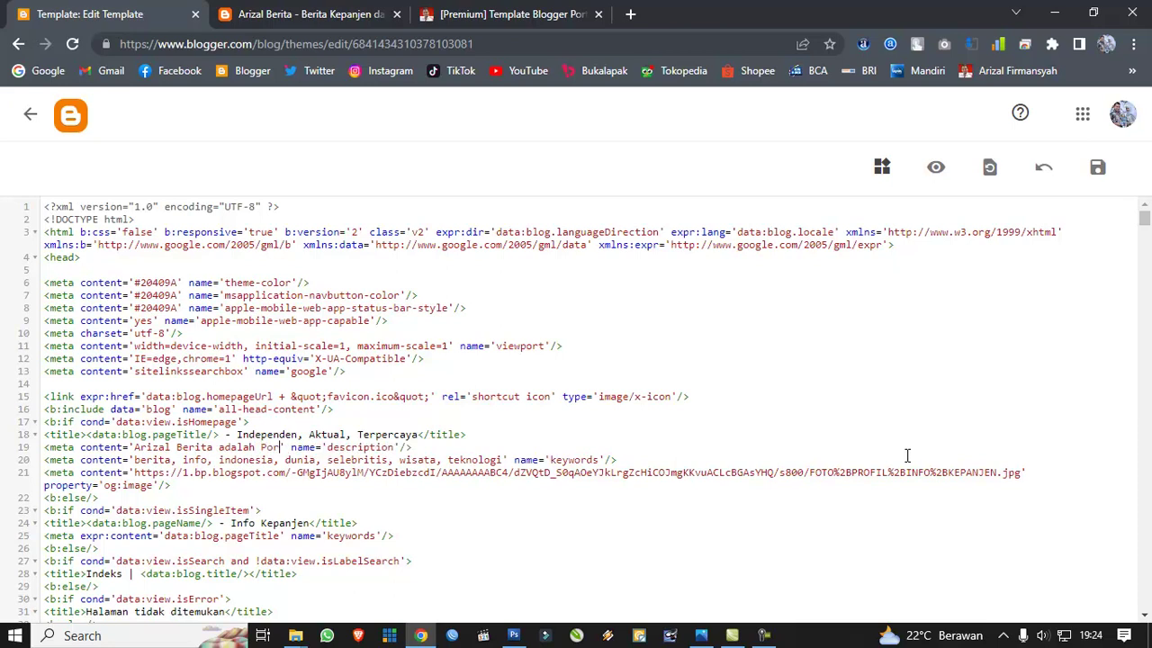
pyautogui.write('ta ')
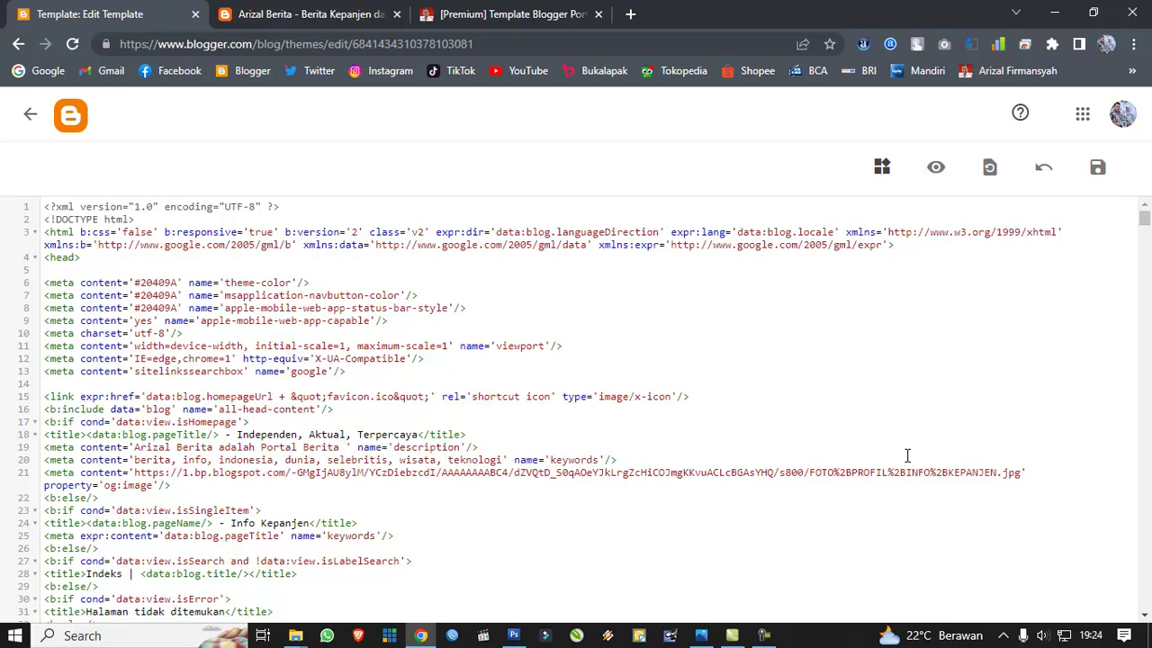
pyautogui.write('yang menyak')
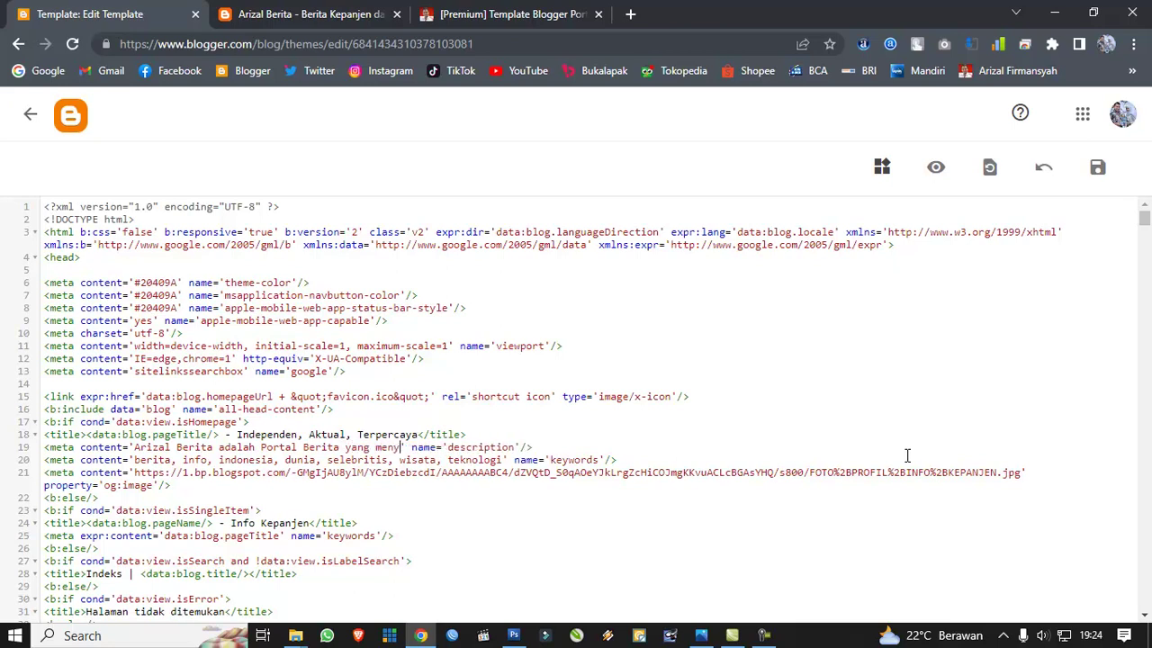
pyautogui.press('BackSpace')
pyautogui.write('jikan')
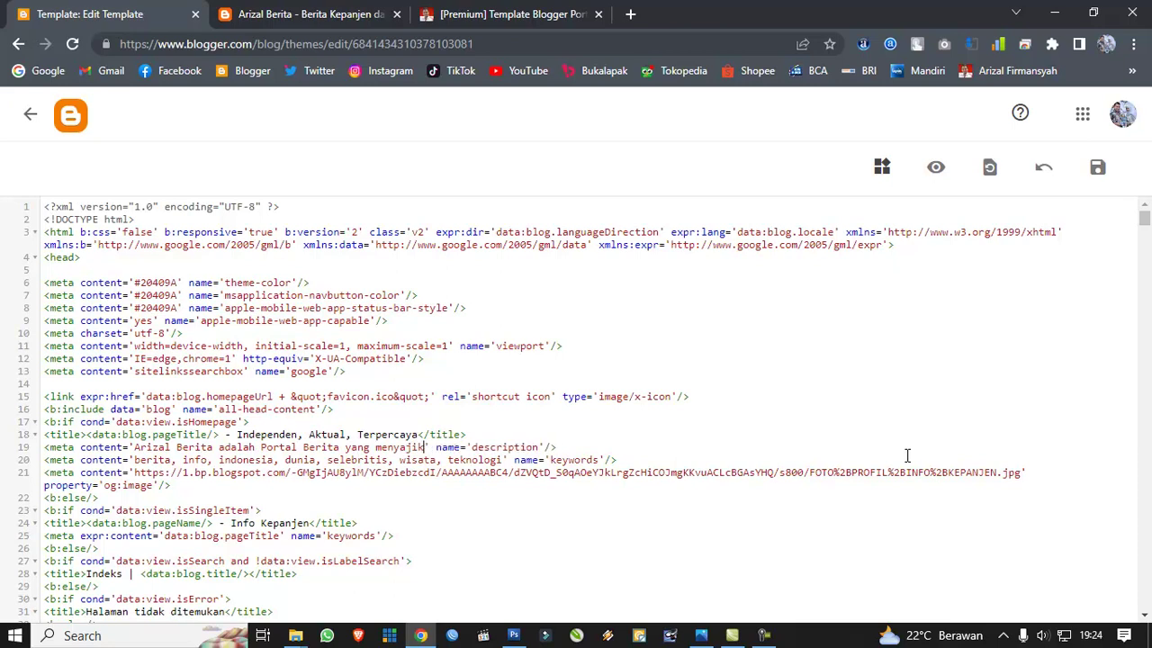
pyautogui.write(' berita i')
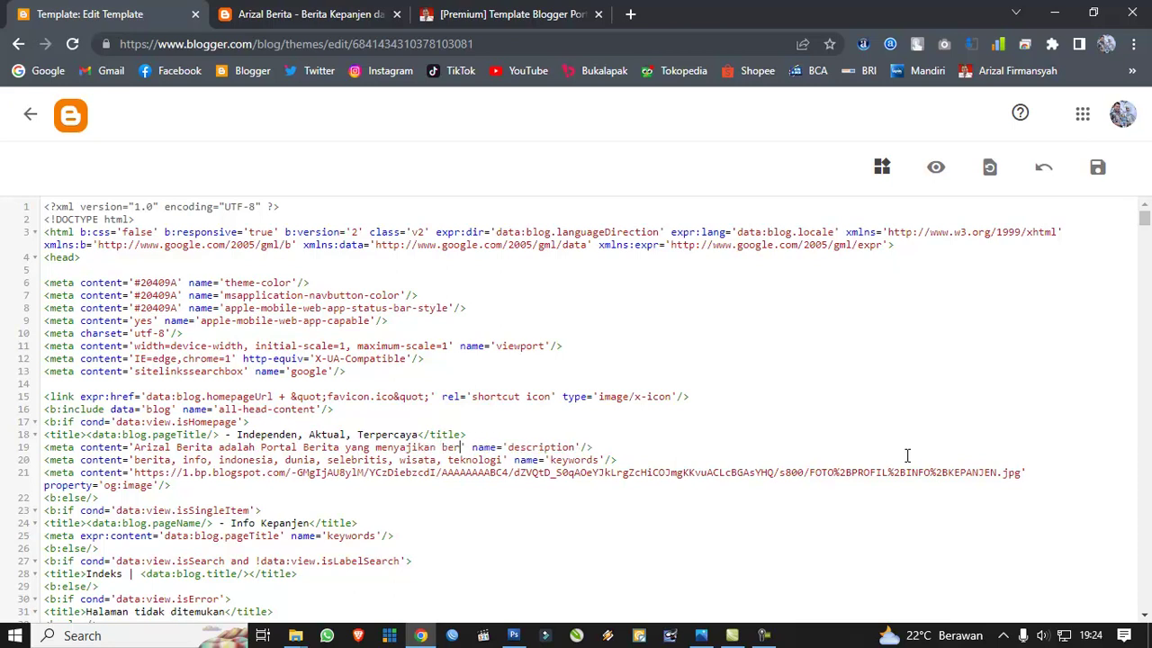
pyautogui.write('ndependen,')
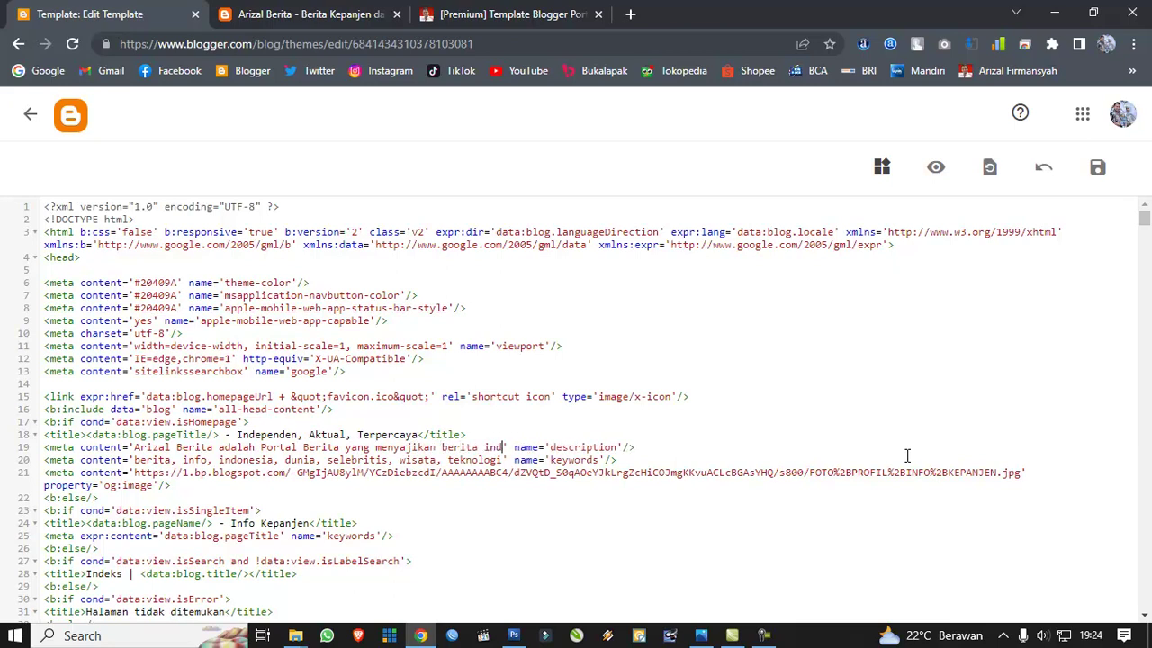
pyautogui.write(' aktual, d')
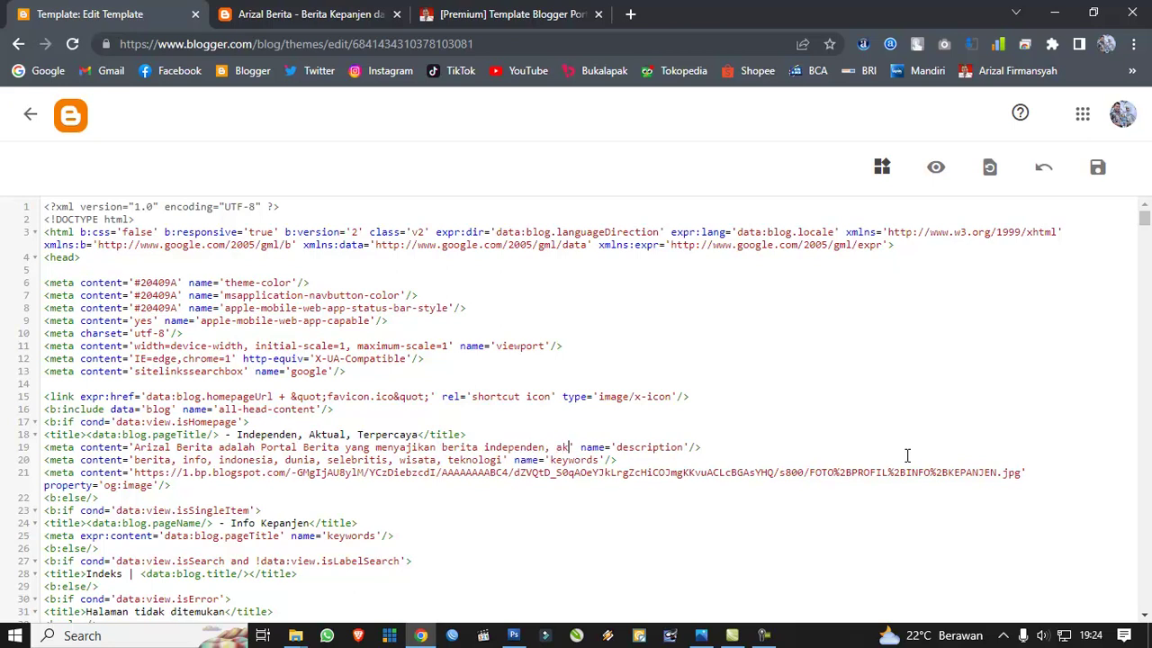
pyautogui.write('an terperc')
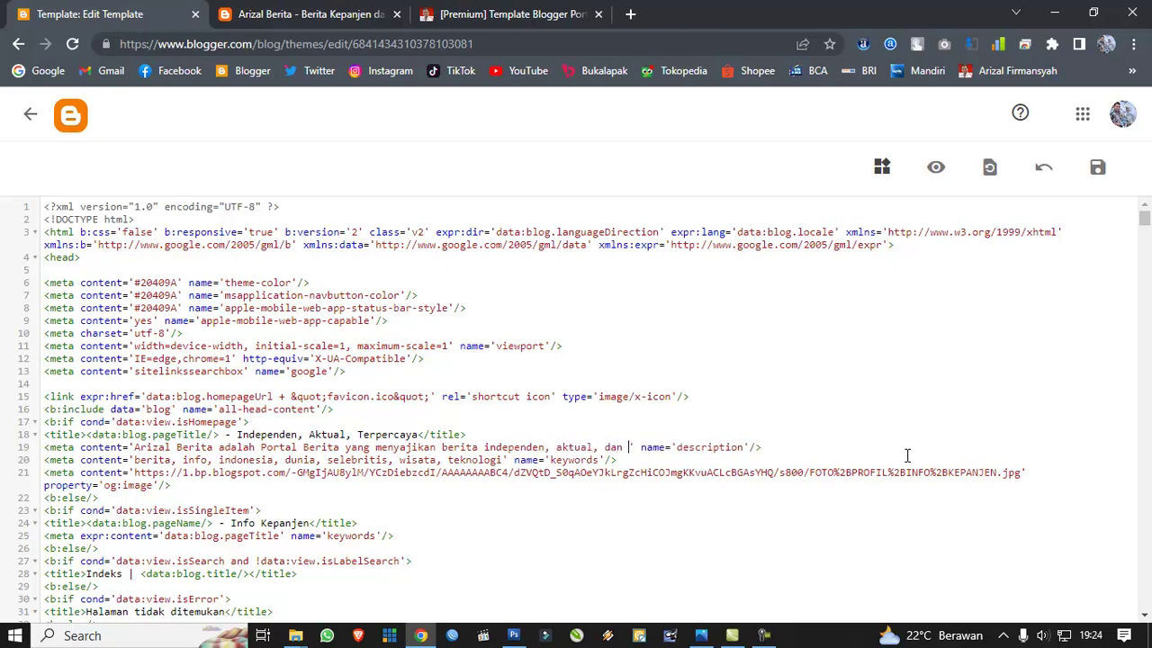
pyautogui.write('aya.')
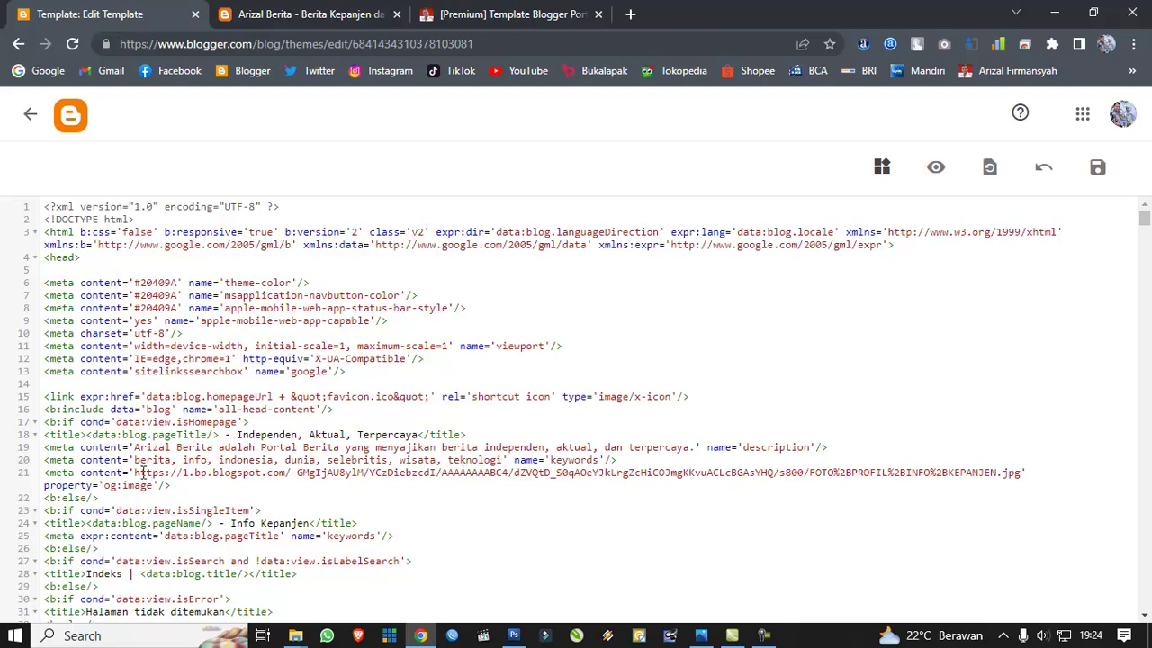
# Step: Select the home page's og:image URL on line 21 and check the header logo on the published site
pyautogui.moveTo(138, 473); pyautogui.dragTo(1027, 476)
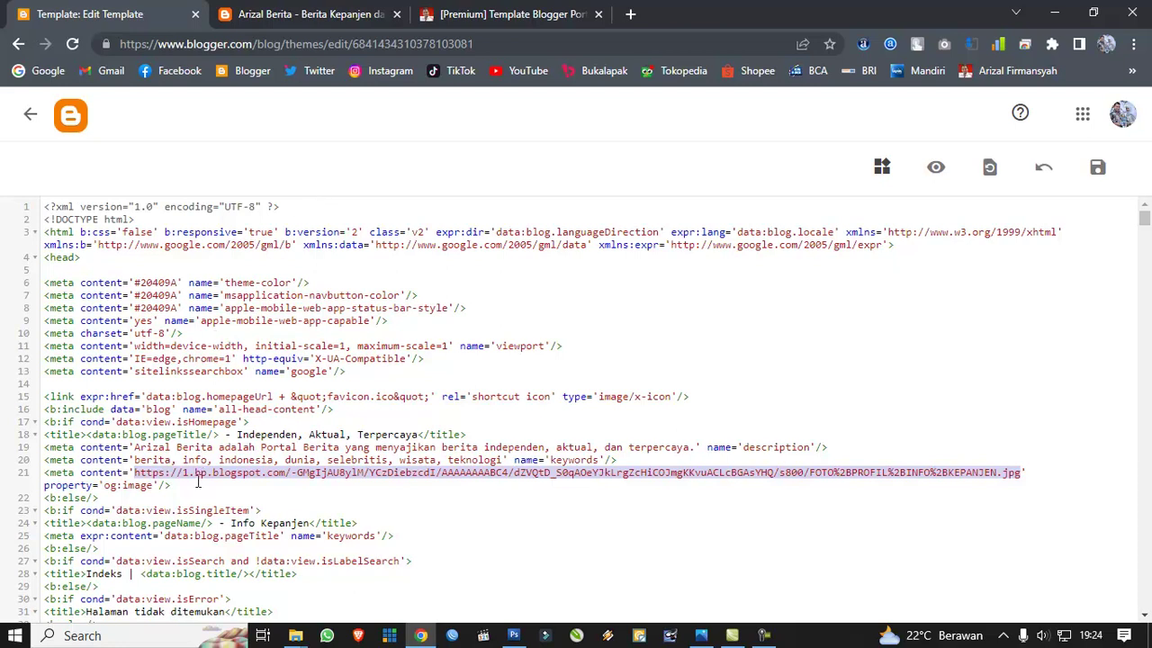
pyautogui.scroll(-2, 212, 416)
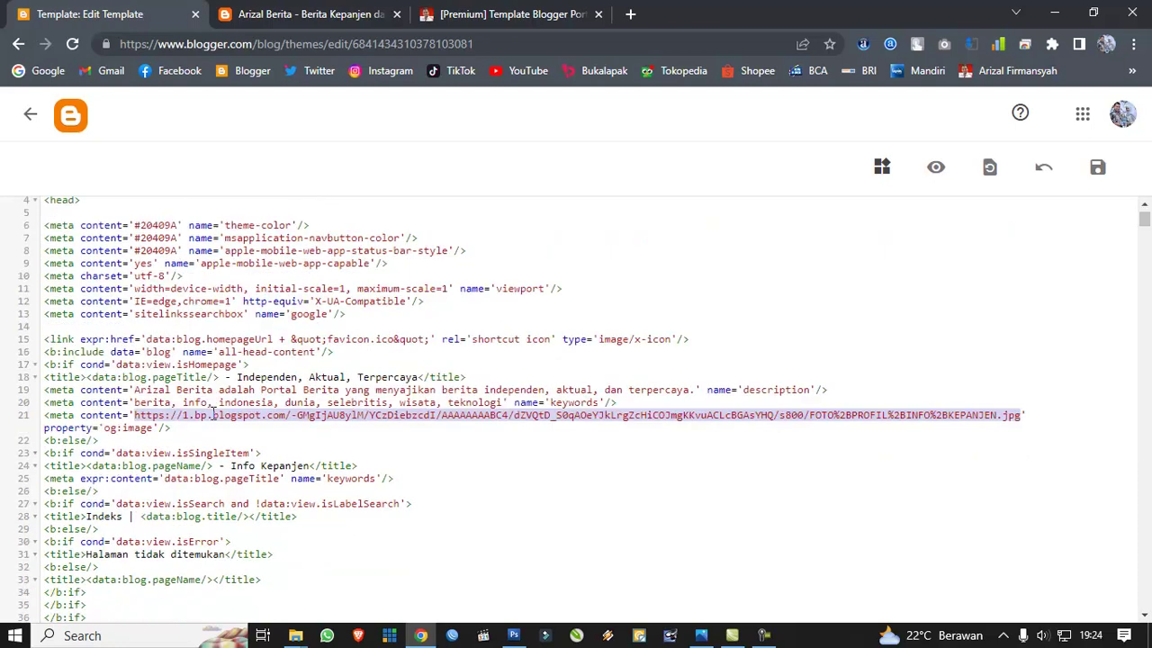
pyautogui.scroll(2, 155, 434)
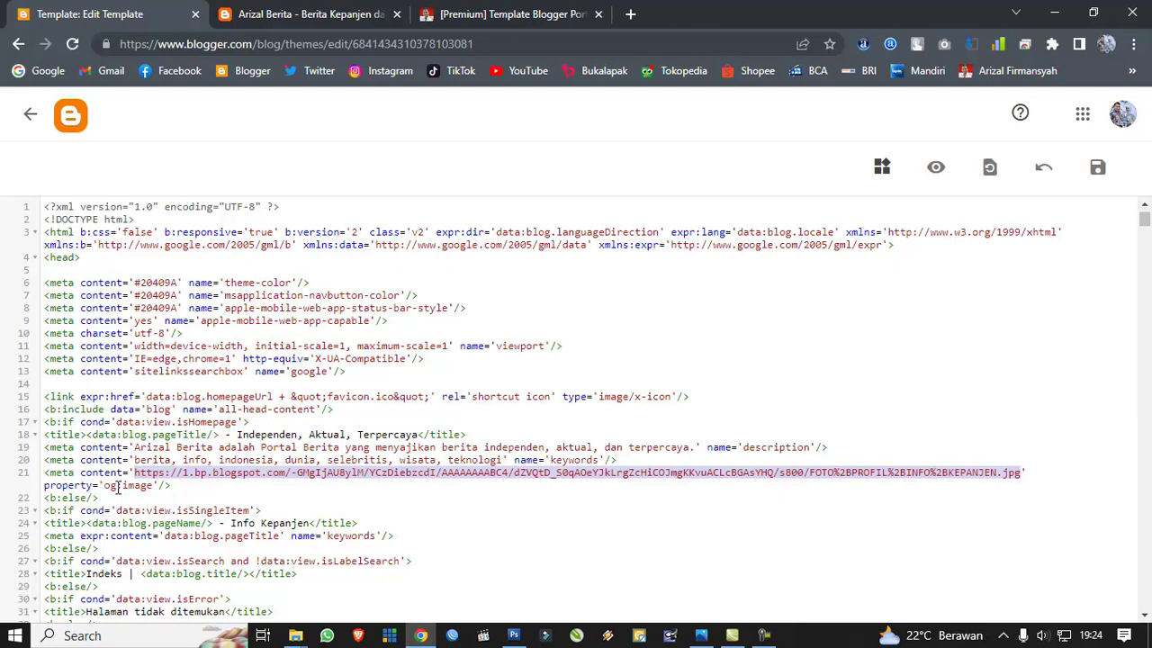
pyautogui.click(313, 14)
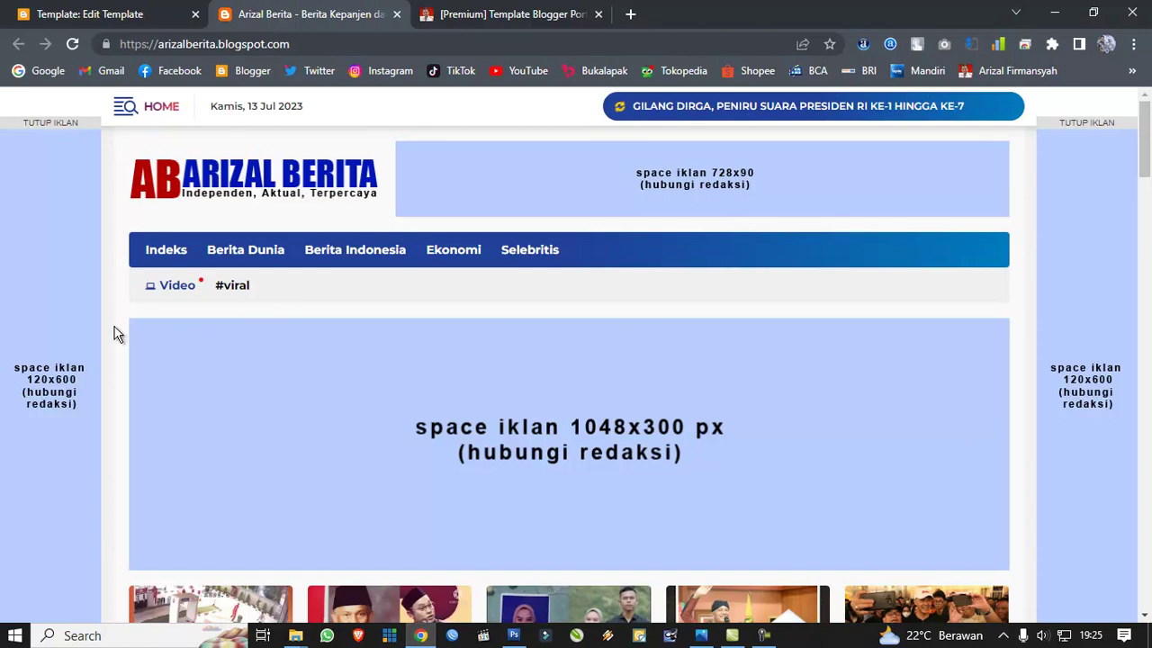
pyautogui.click(123, 18)
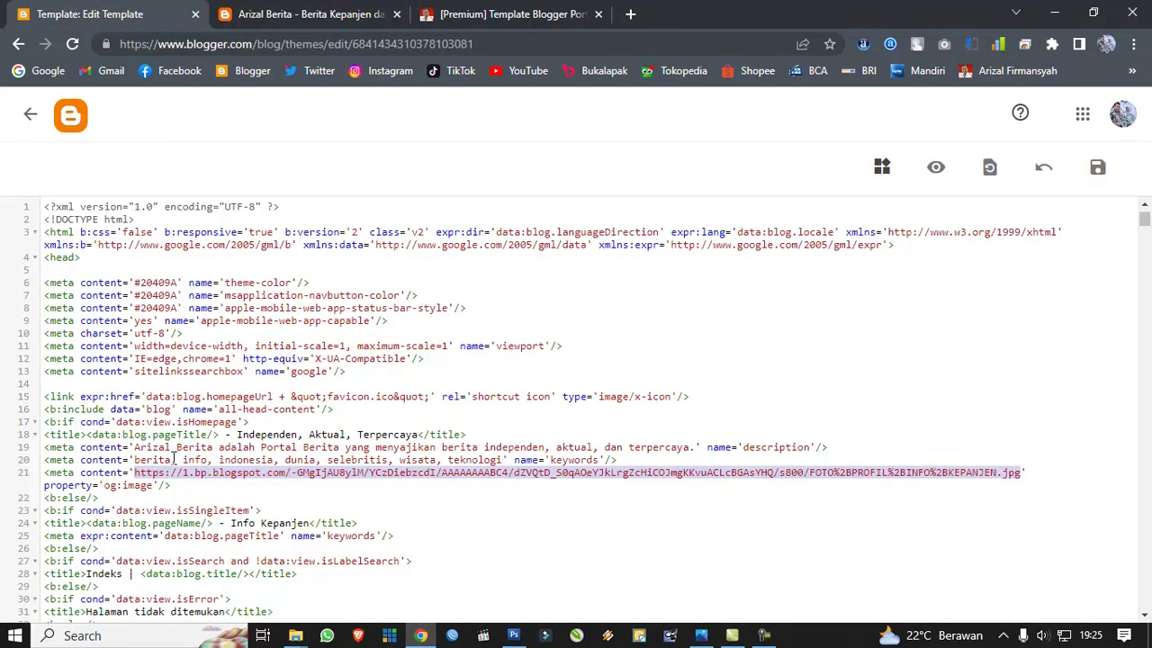
pyautogui.click(312, 16)
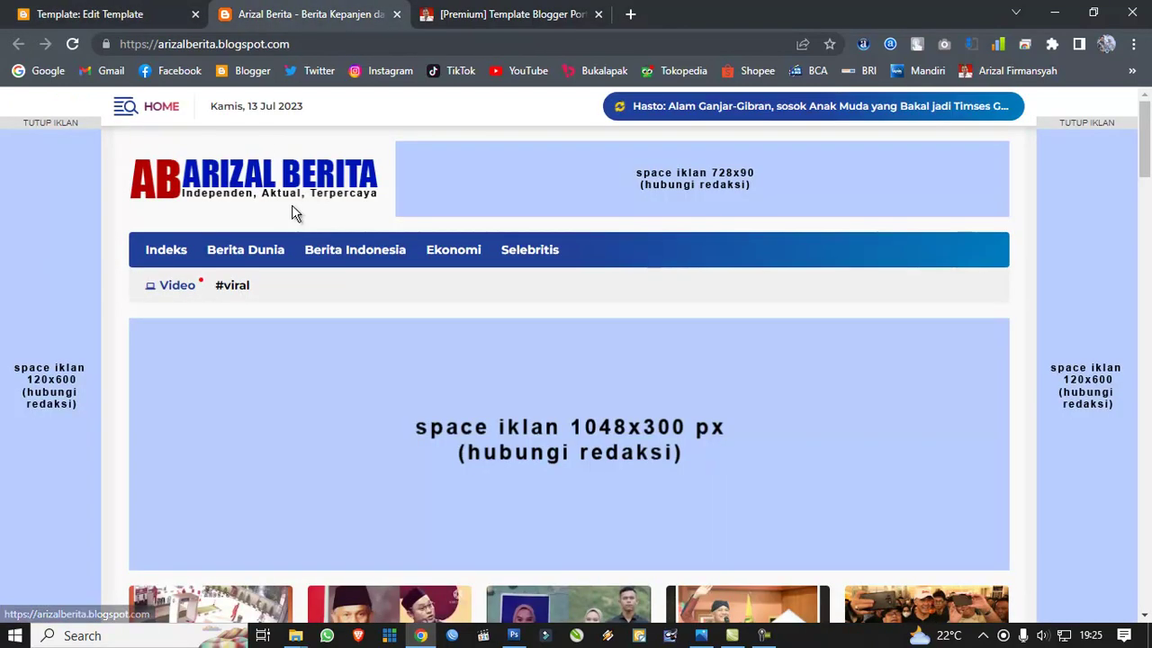
pyautogui.click(132, 8)
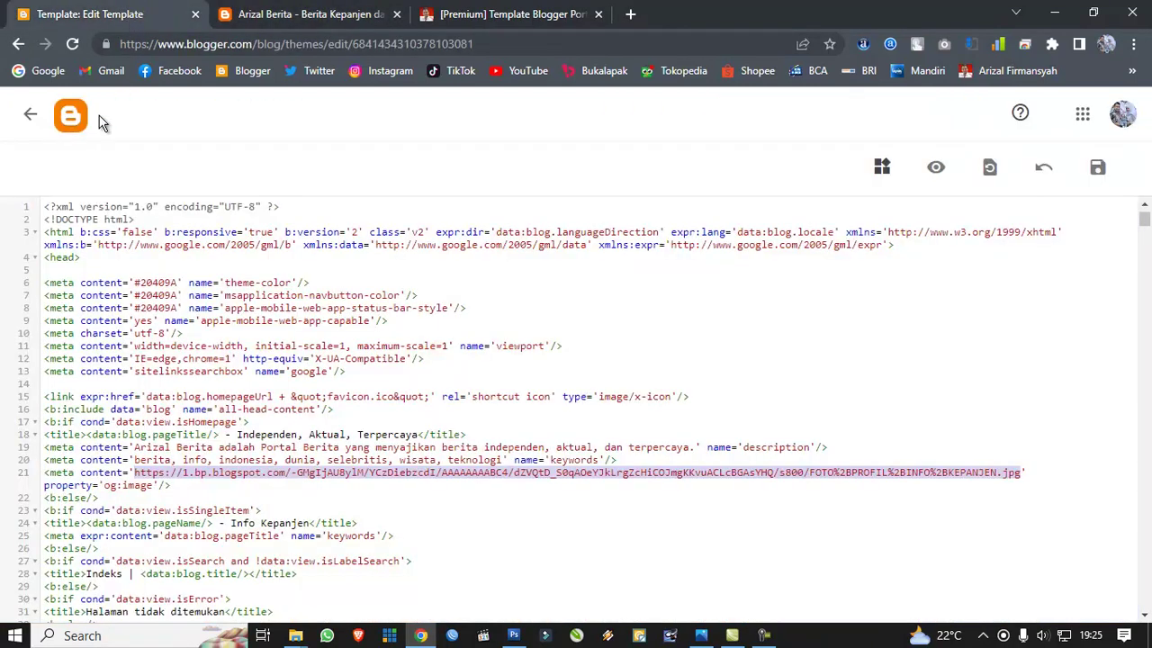
# Step: Open the Blogger dashboard in a separate tab and go to the blog's Tata Letak page
pyautogui.rightClick(72, 130)
pyautogui.click(134, 141)
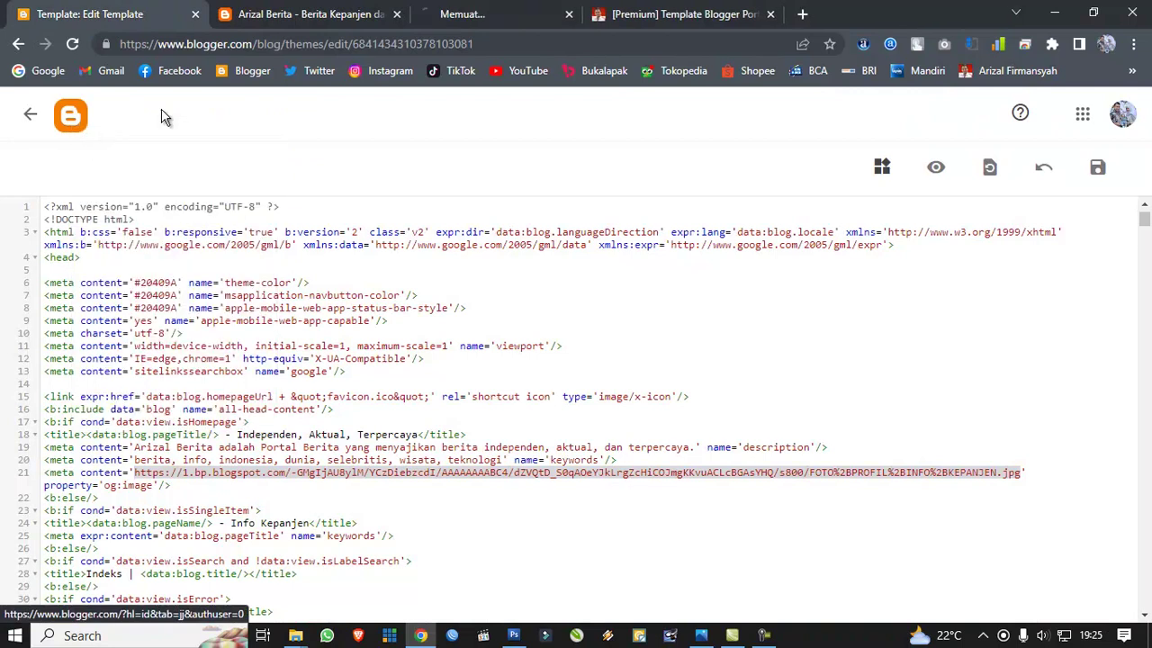
pyautogui.click(540, 11)
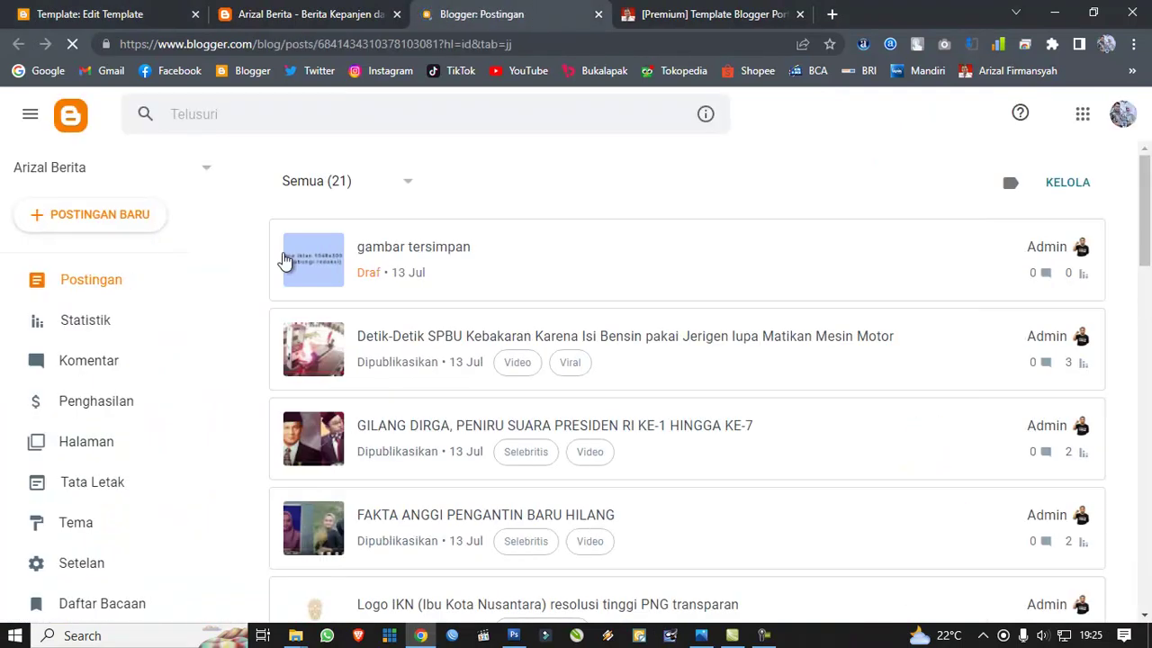
pyautogui.click(111, 486)
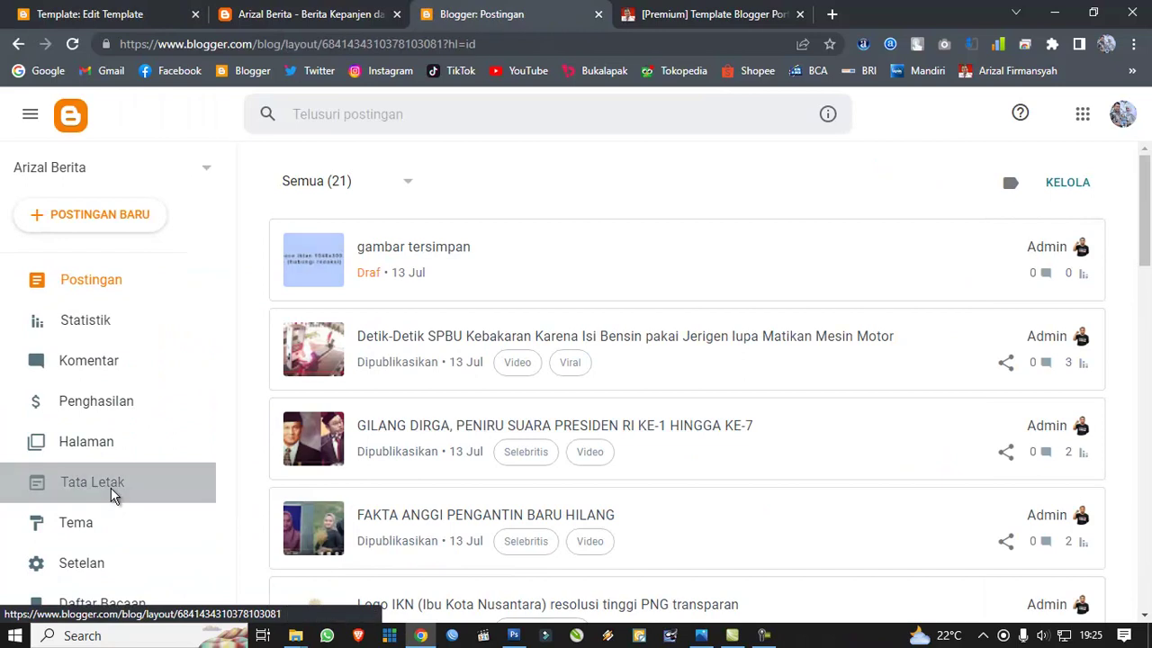
pyautogui.scroll(-4, 327, 442)
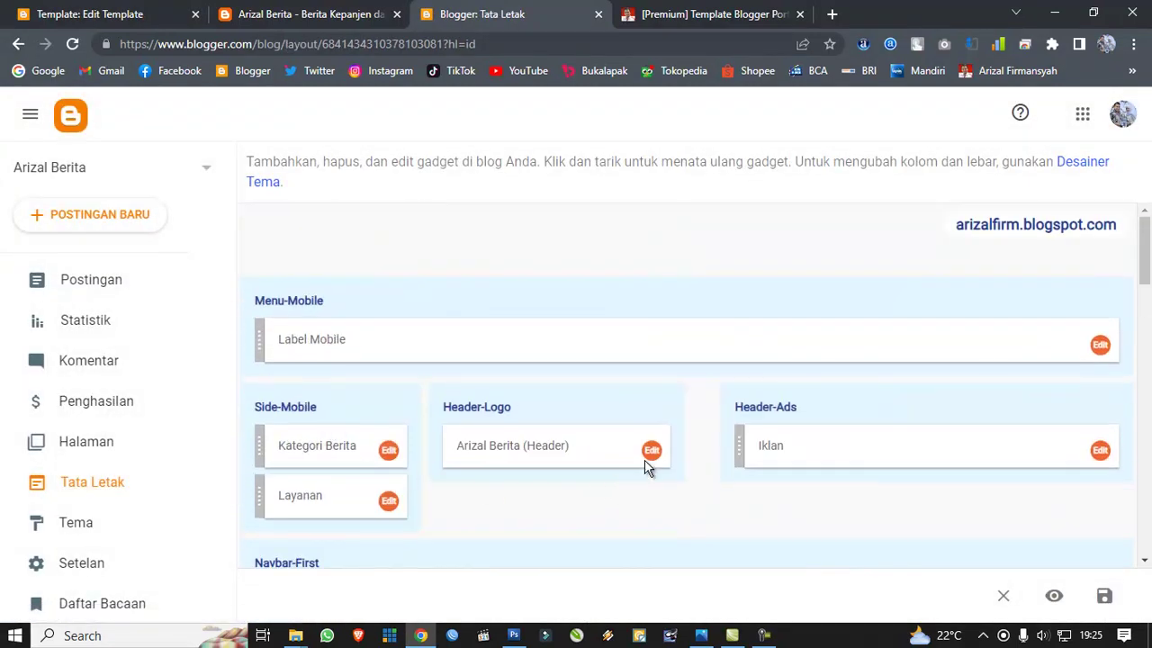
# Step: Copy the logo's image URL from the Arizal Berita header gadget and close its configuration without saving
pyautogui.click(651, 451)
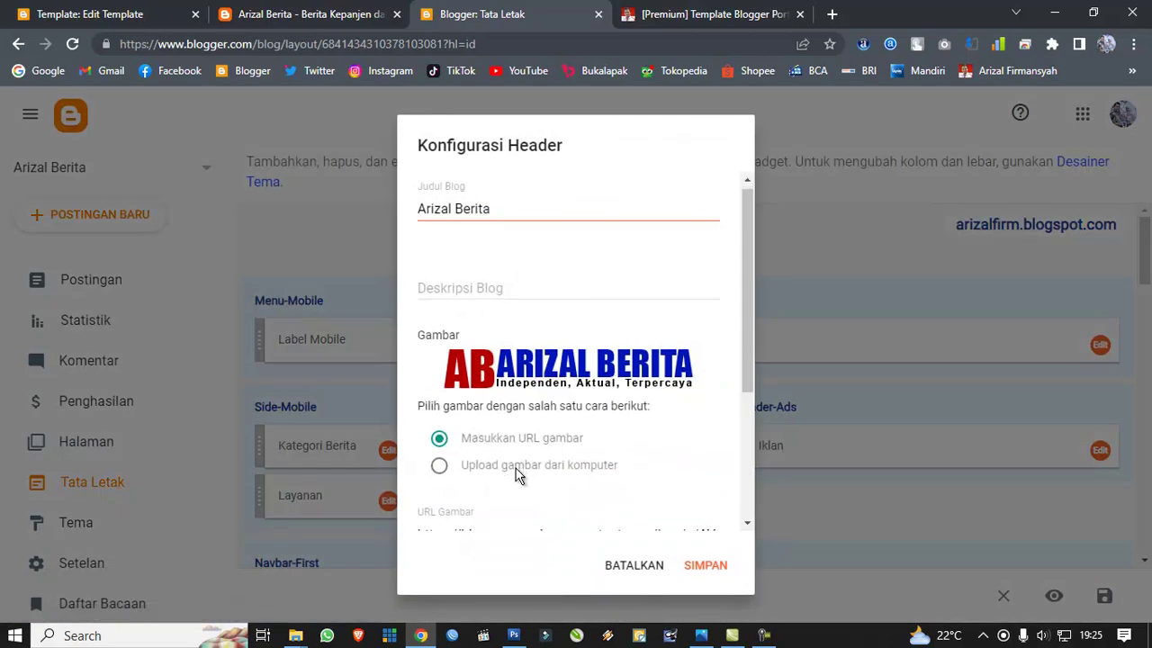
pyautogui.scroll(-2, 518, 450)
pyautogui.tripleClick(524, 374)
pyautogui.rightClick(523, 373)
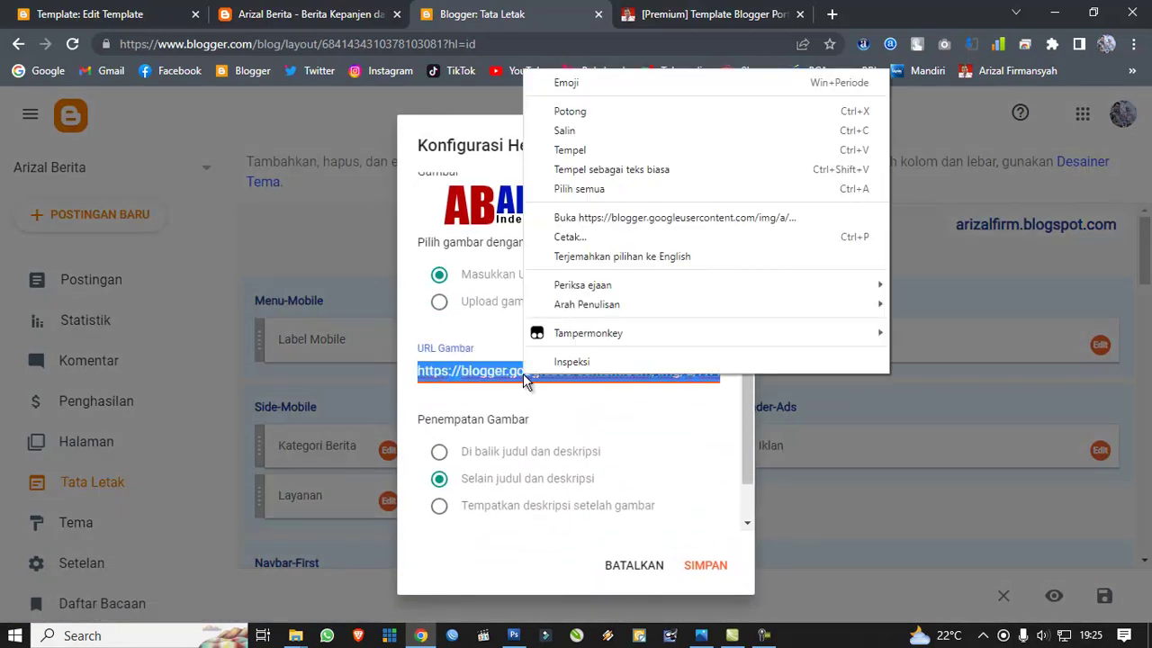
pyautogui.click(601, 131)
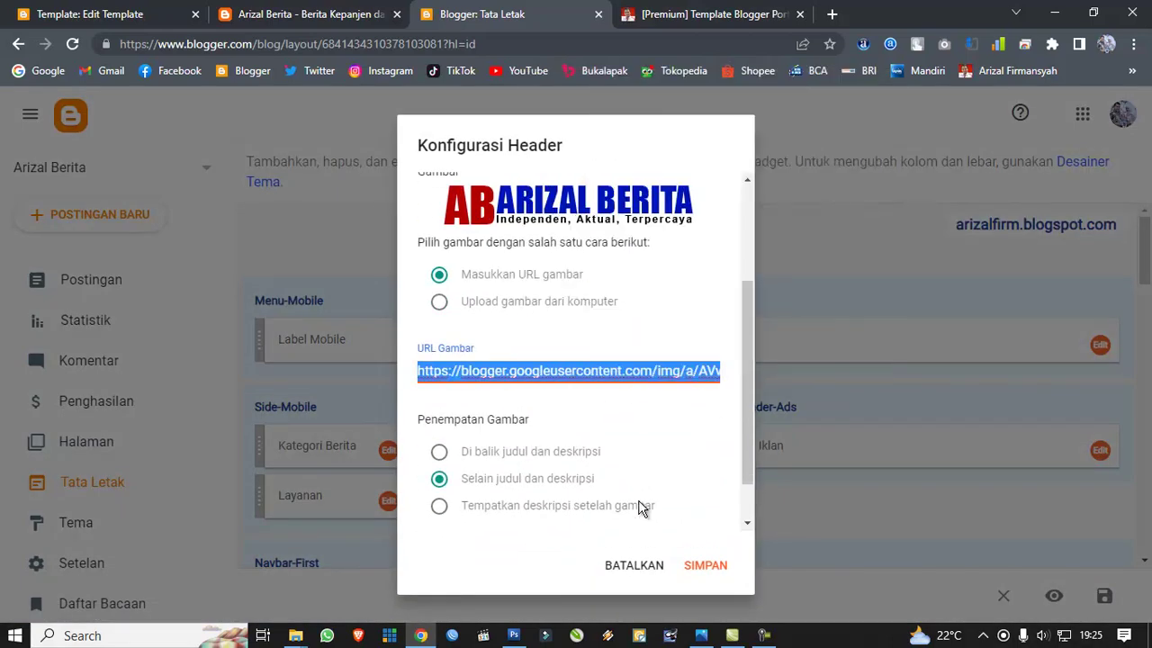
pyautogui.click(639, 565)
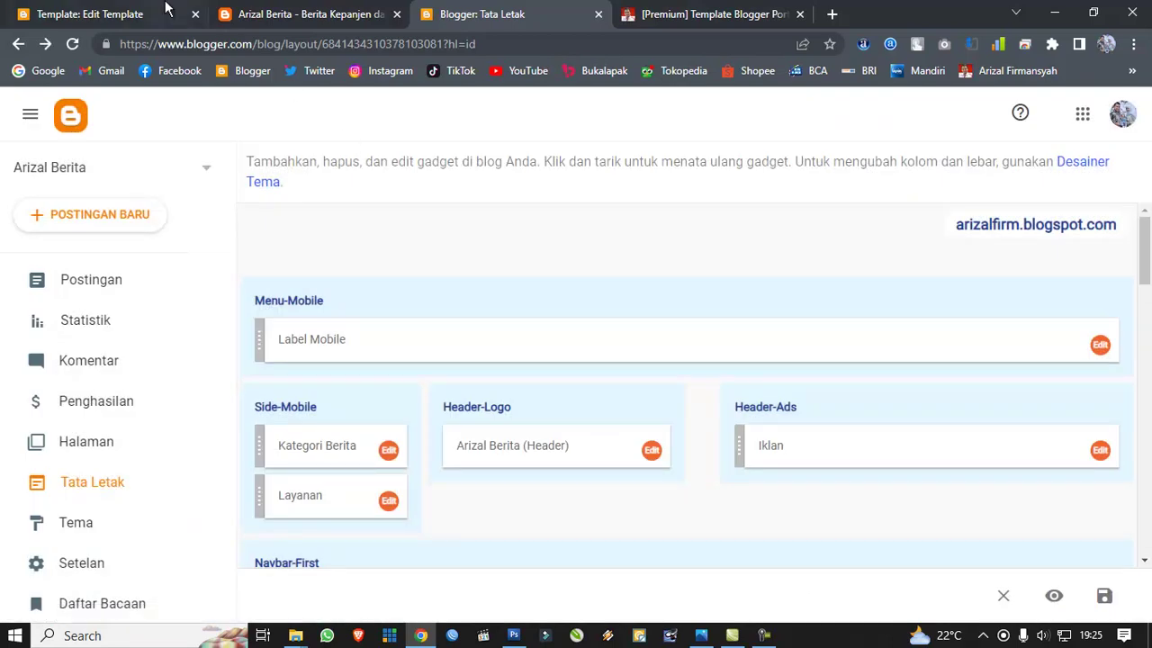
# Step: Replace the selected og:image URL on line 21 of the theme HTML with the copied logo URL as plain text
pyautogui.click(135, 14)
pyautogui.rightClick(342, 475)
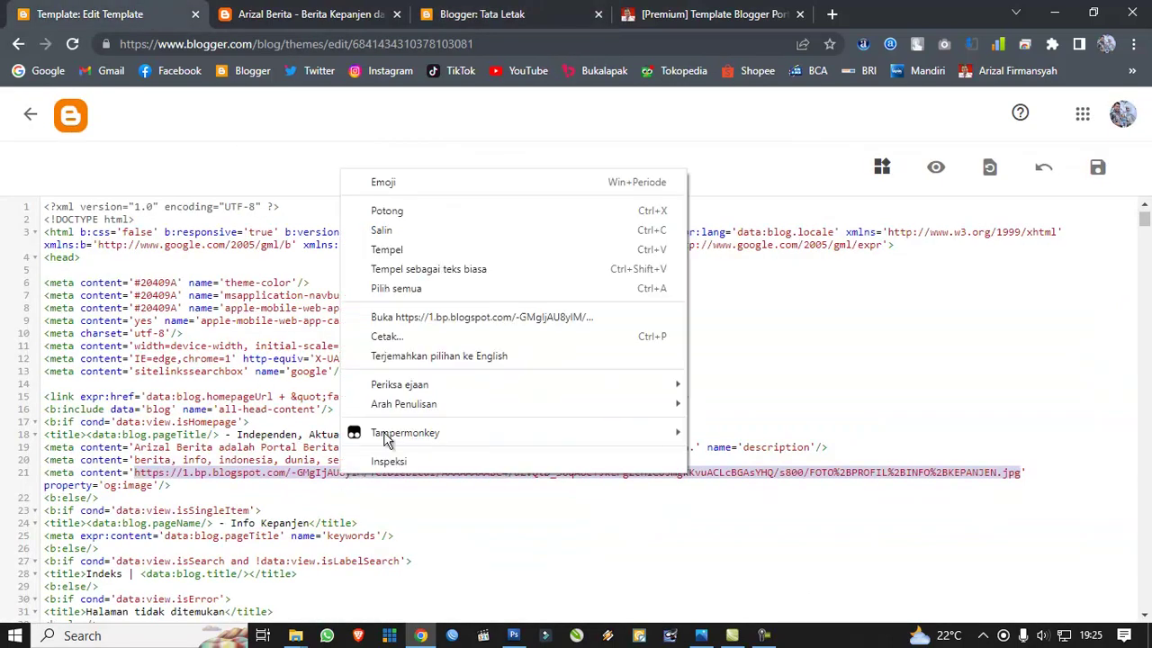
pyautogui.click(419, 272)
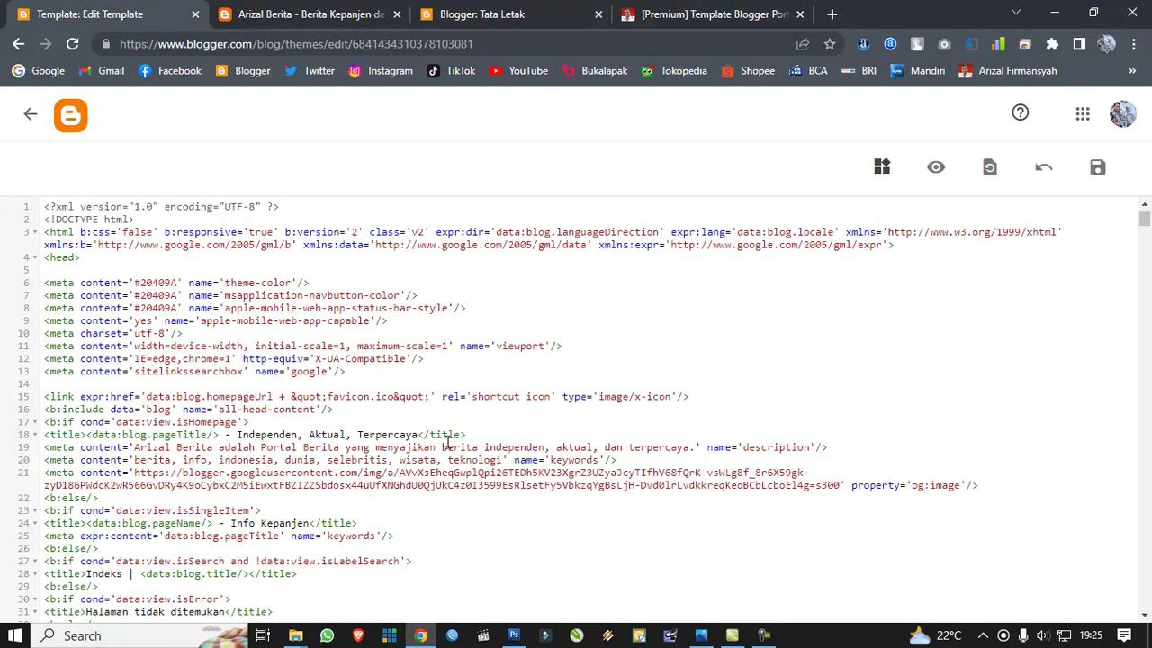
# Step: Replace "Info Kepanjen" in the single-item page title on line 24 with "Arizal Berita"
pyautogui.scroll(-4, 447, 441)
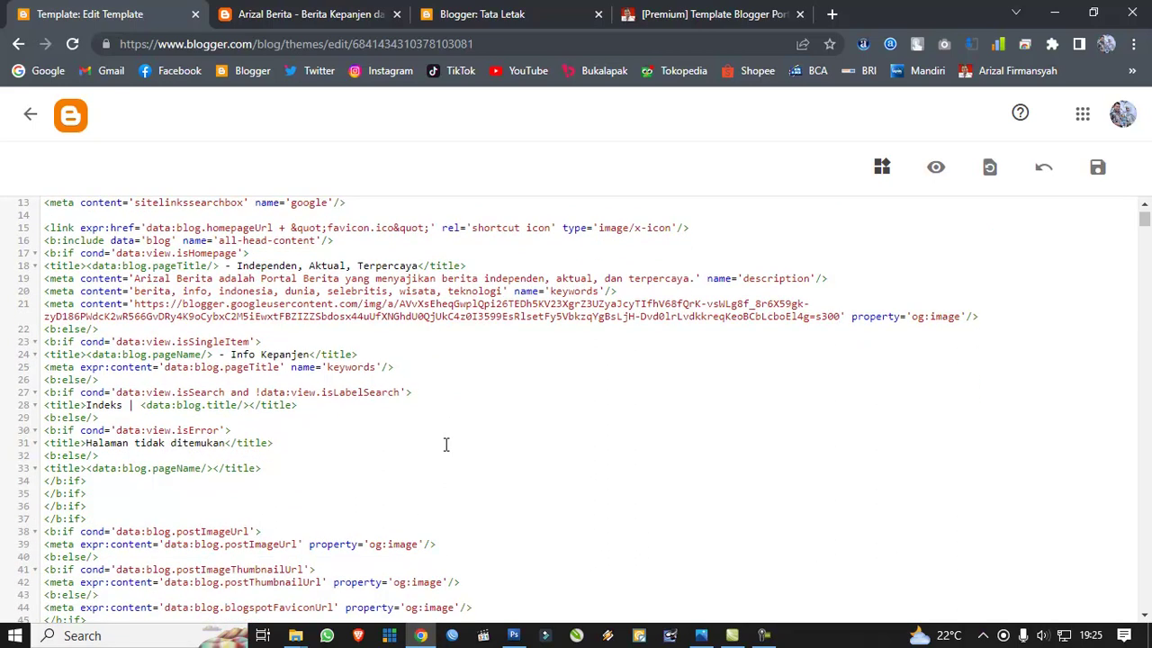
pyautogui.scroll(-2, 445, 444)
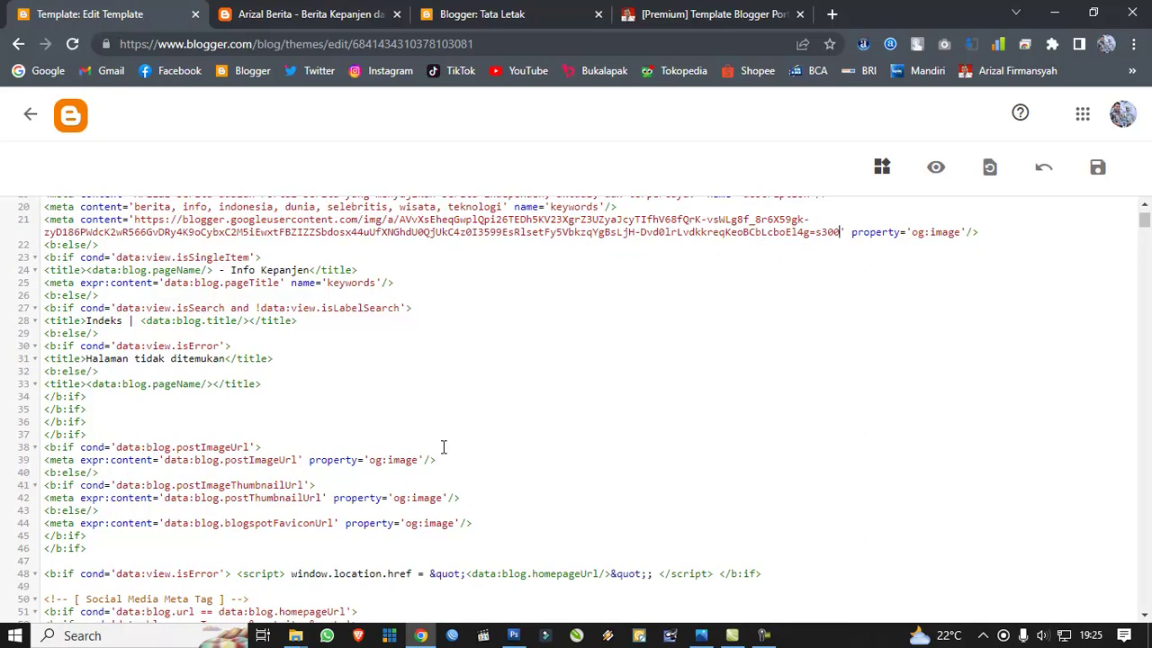
pyautogui.moveTo(232, 270); pyautogui.dragTo(308, 270)
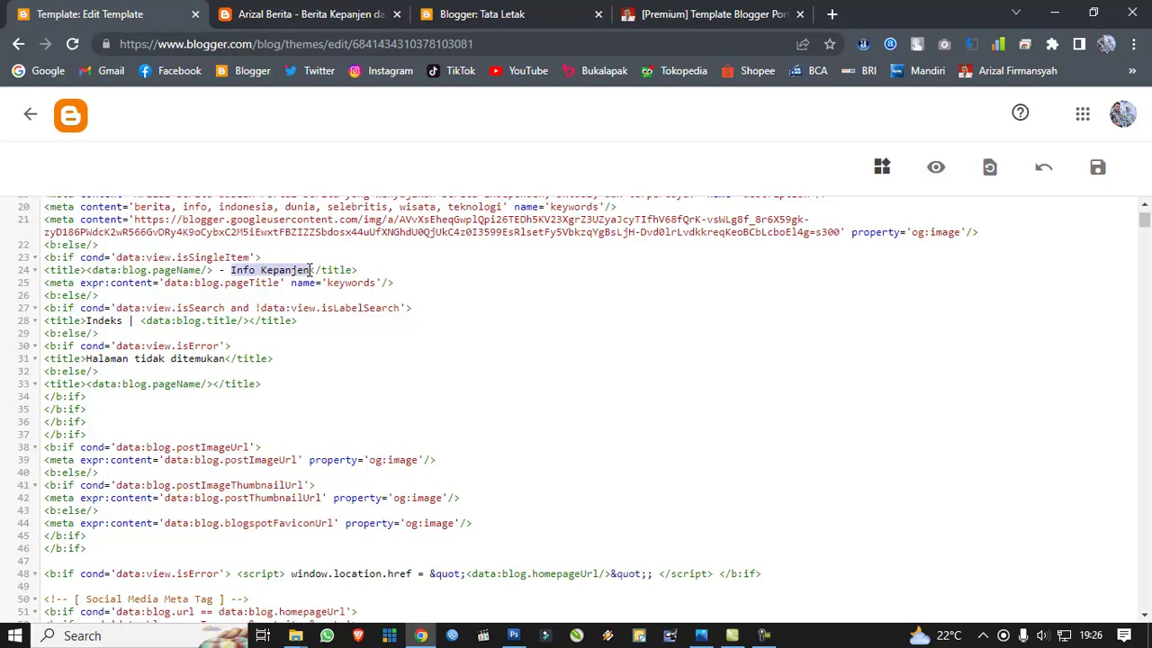
pyautogui.write('Ariza')
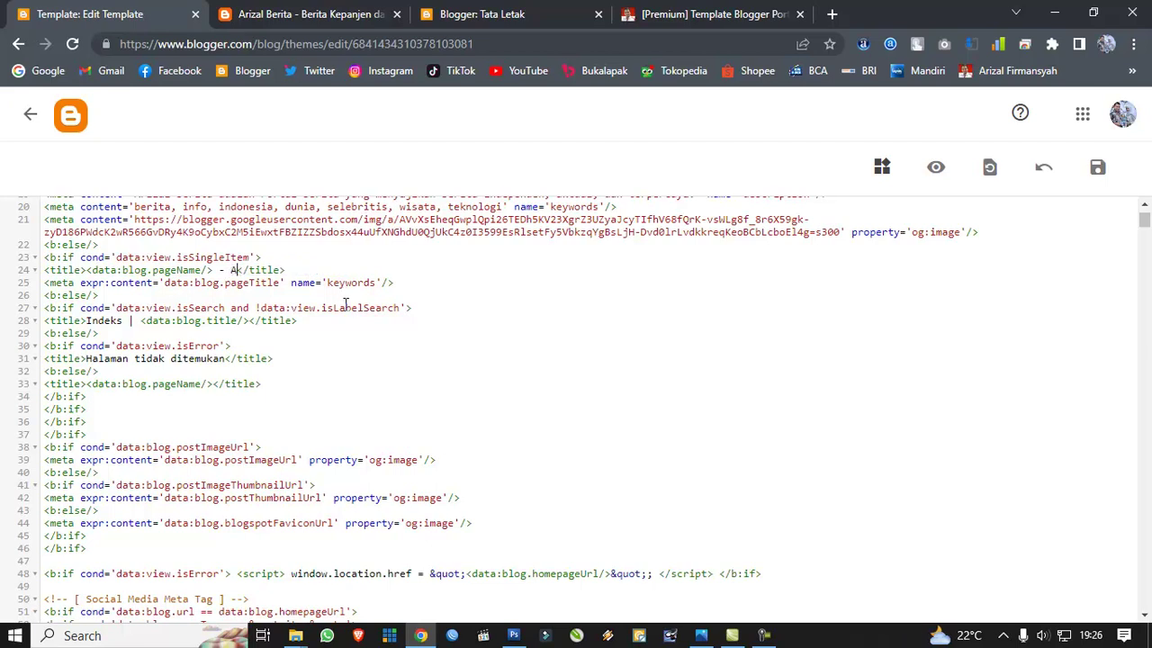
pyautogui.write('l Berita')
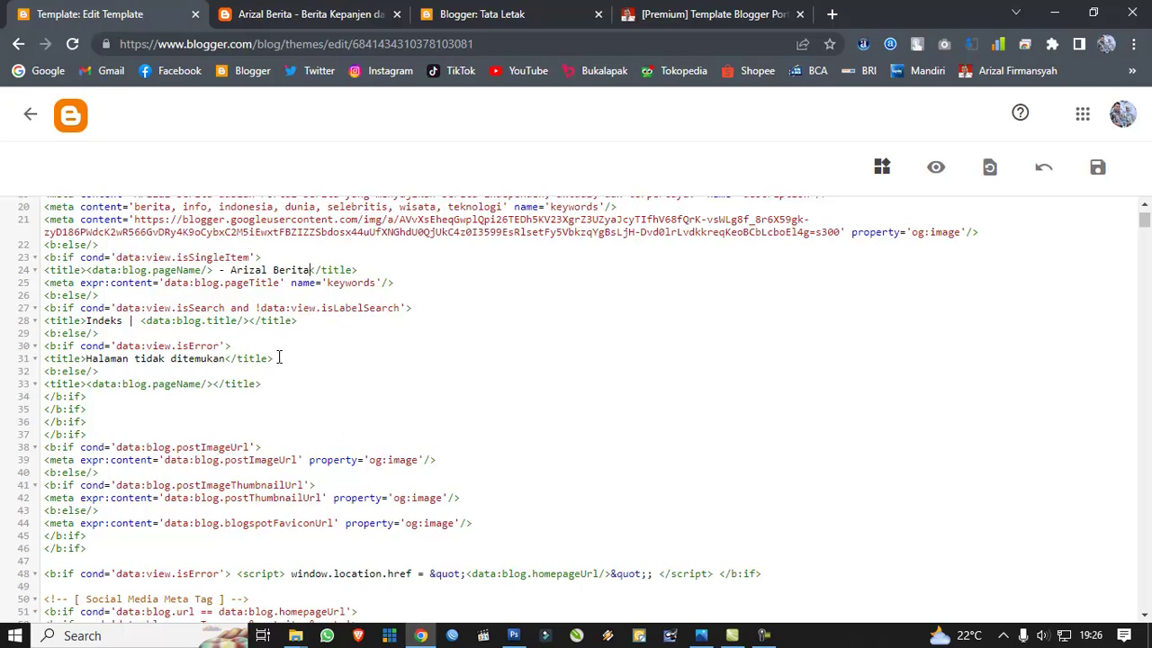
pyautogui.scroll(-3, 279, 357)
pyautogui.scroll(-6, 279, 358)
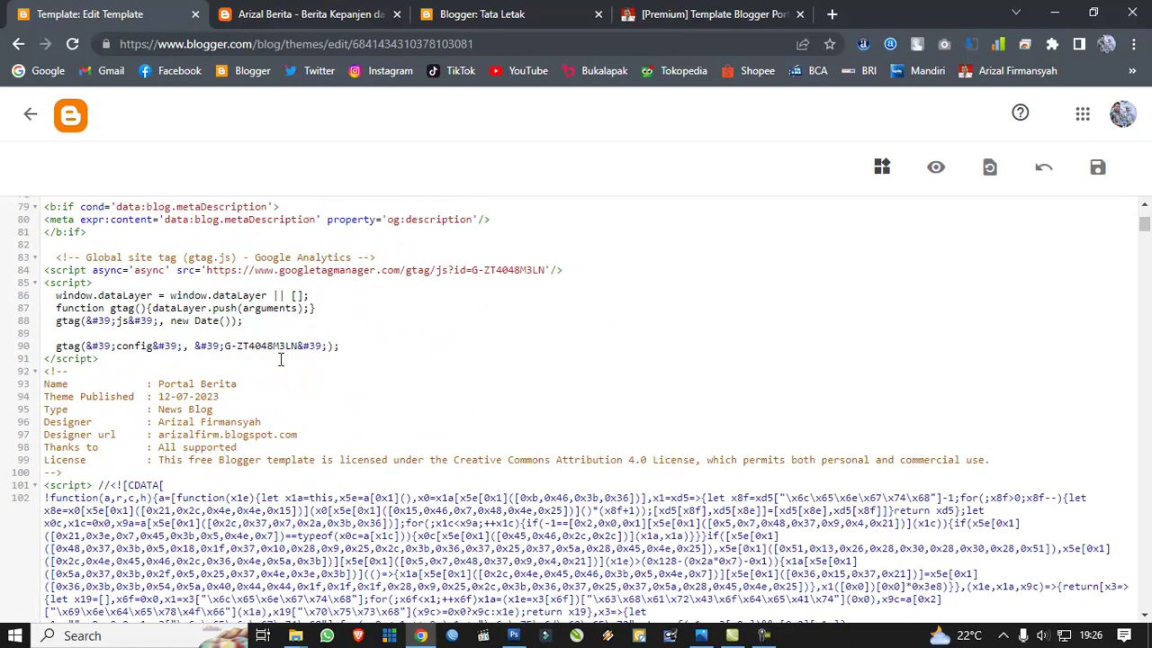
pyautogui.scroll(12, 281, 358)
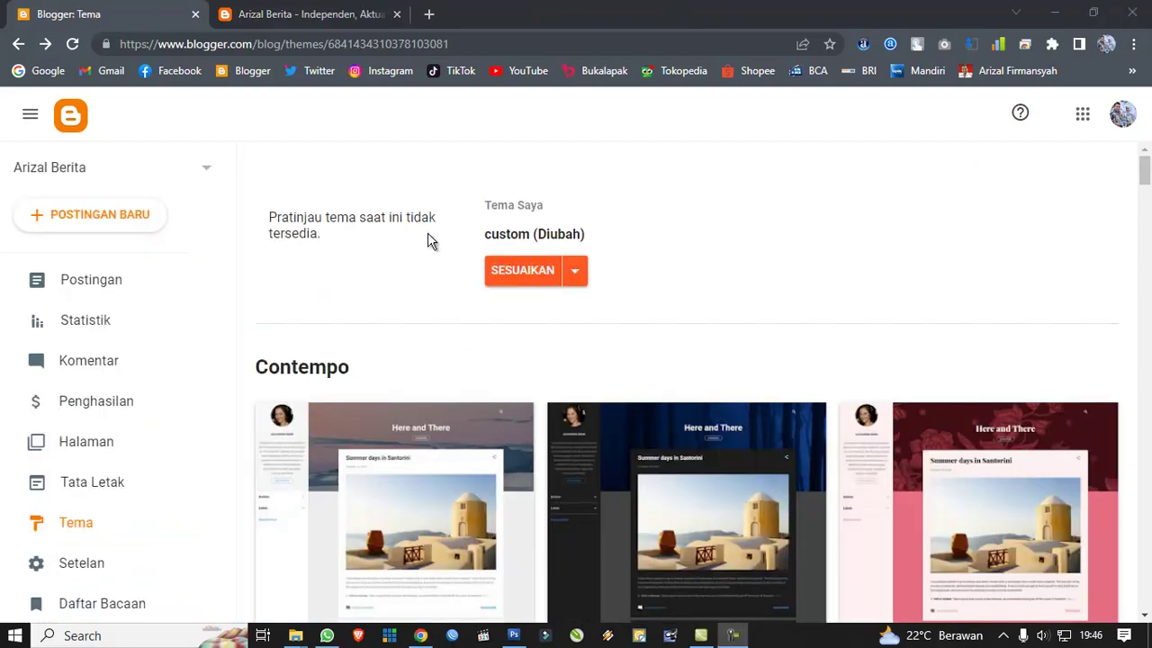
# Step: Switch to Photoshop and bring the logo portal berita.psd document to the front
pyautogui.click(222, 15)
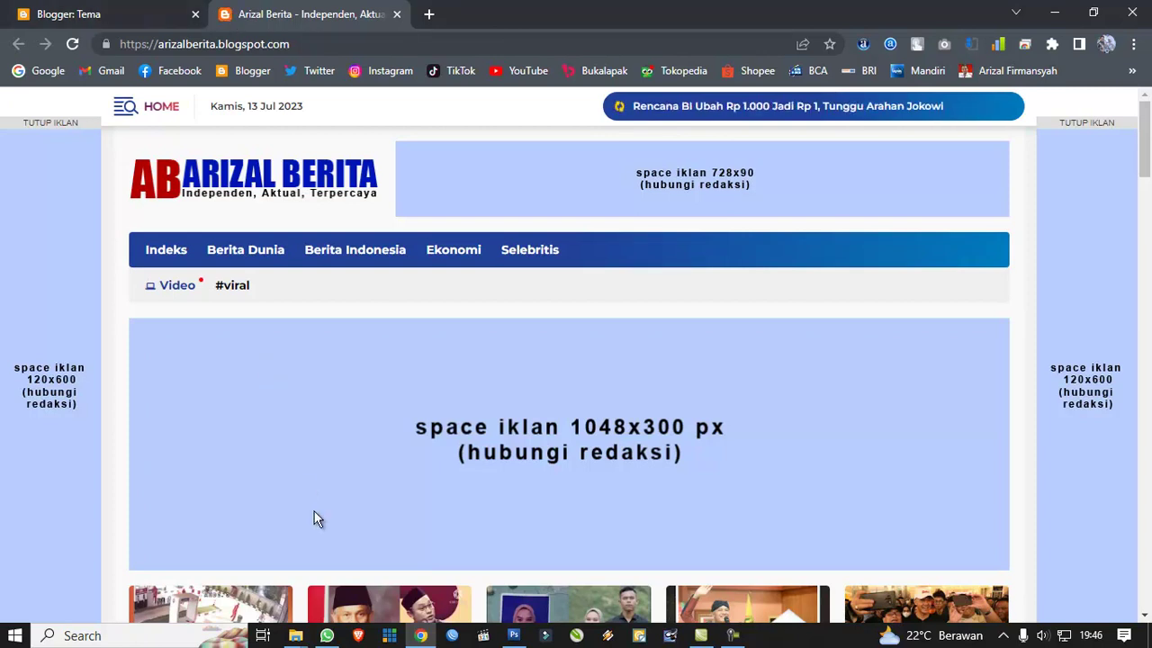
pyautogui.click(514, 635)
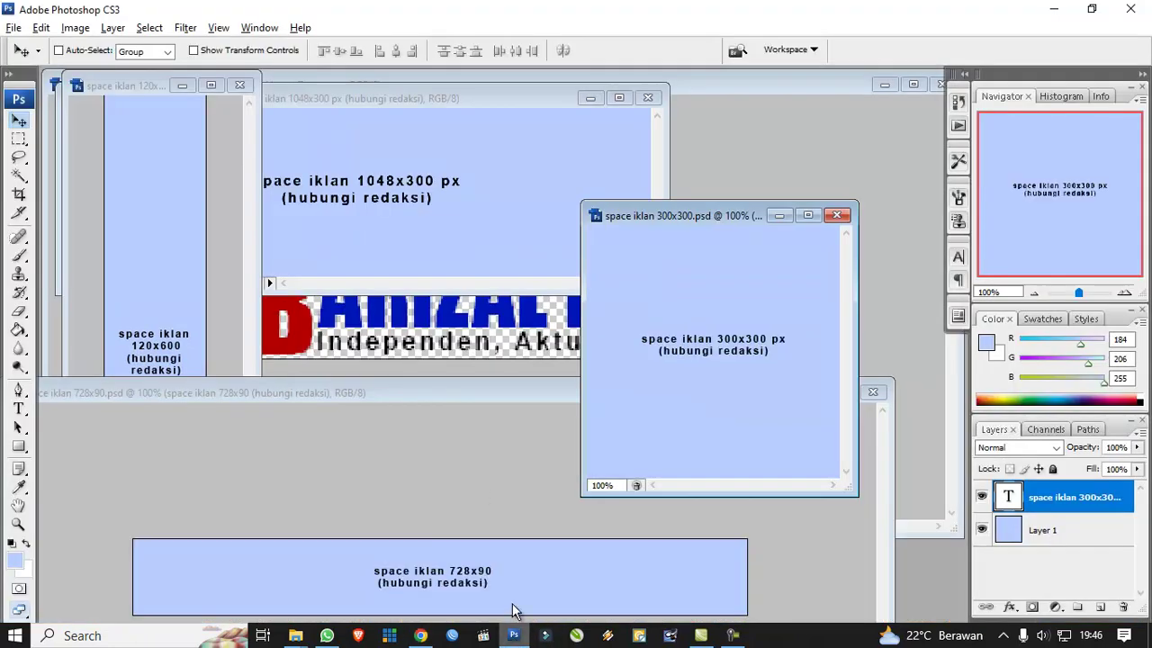
pyautogui.click(429, 346)
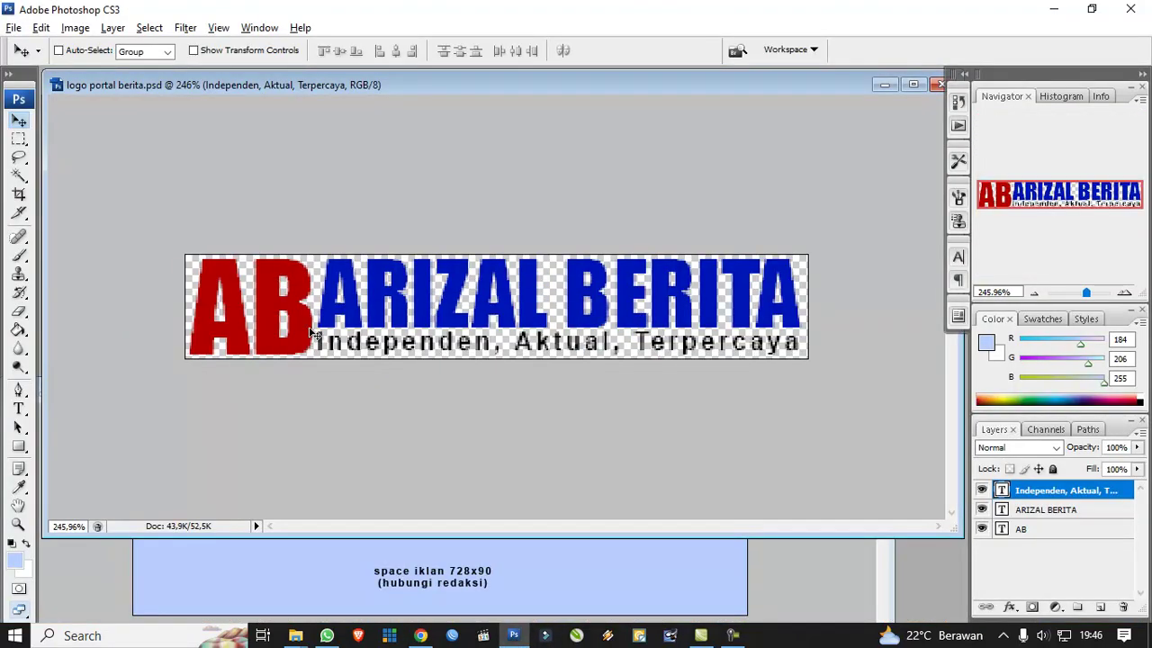
# Step: Create a new transparent document 50 pixels wide and 50 pixels high
pyautogui.click(14, 27)
pyautogui.click(27, 44)
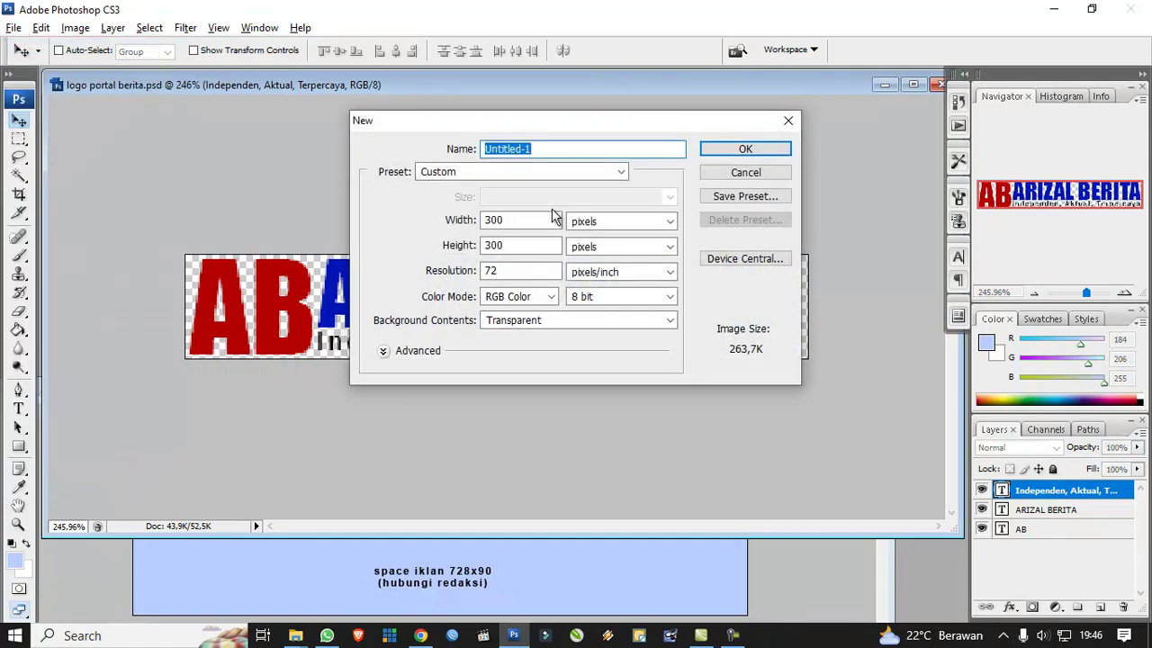
pyautogui.doubleClick(517, 220)
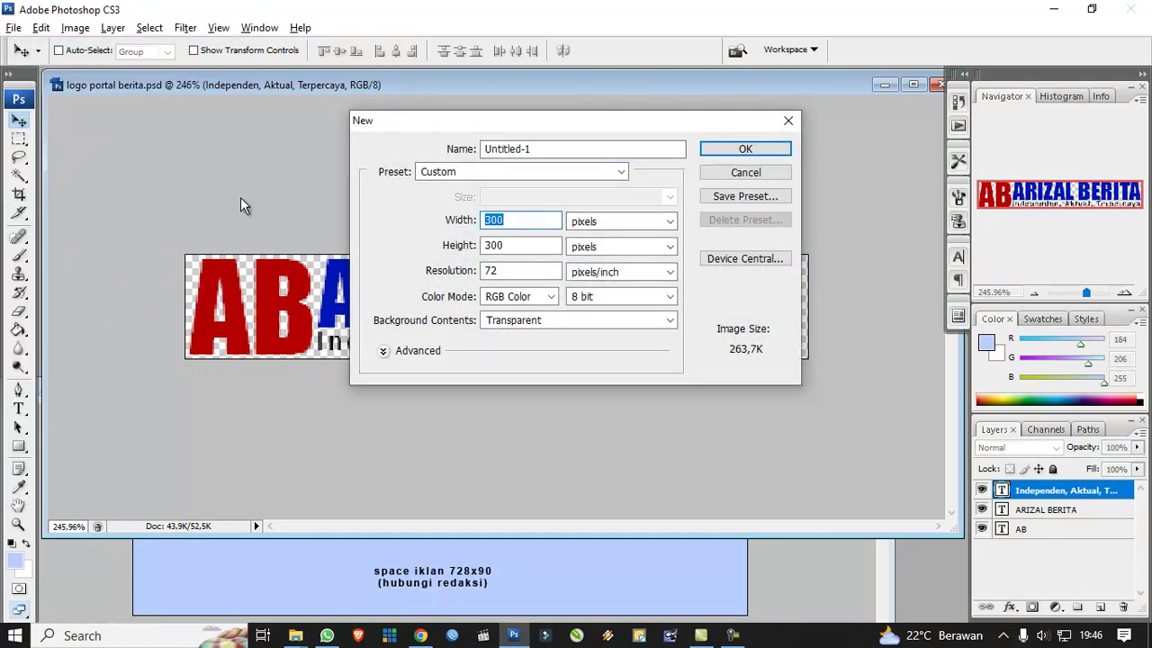
pyautogui.write('50')
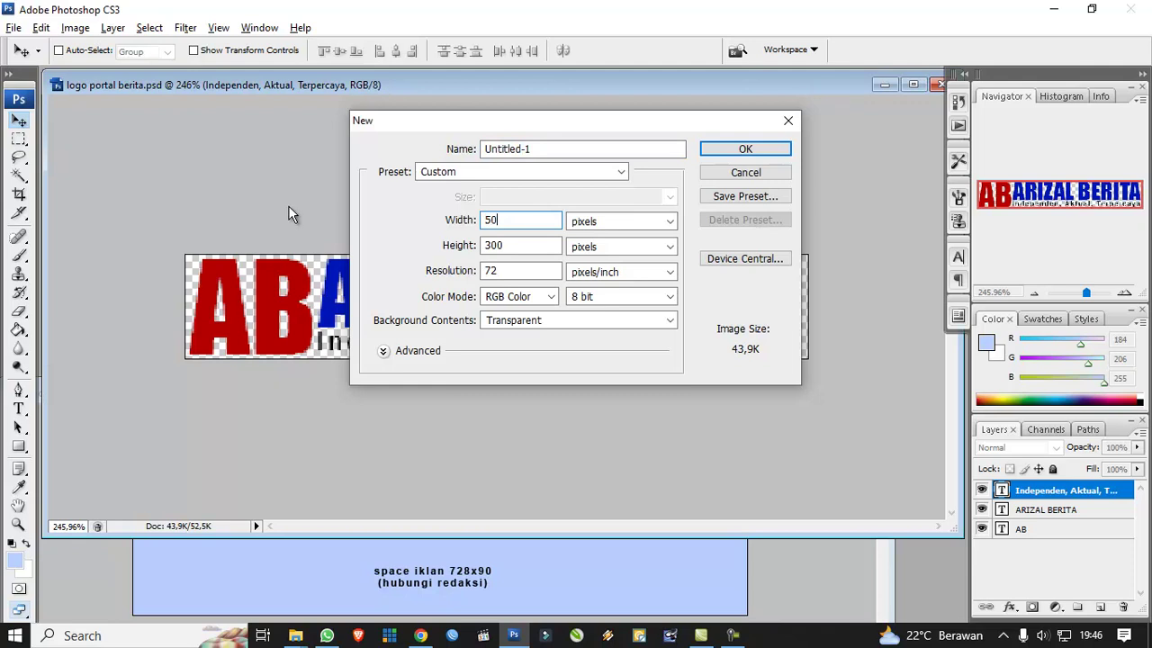
pyautogui.doubleClick(504, 246)
pyautogui.write('50')
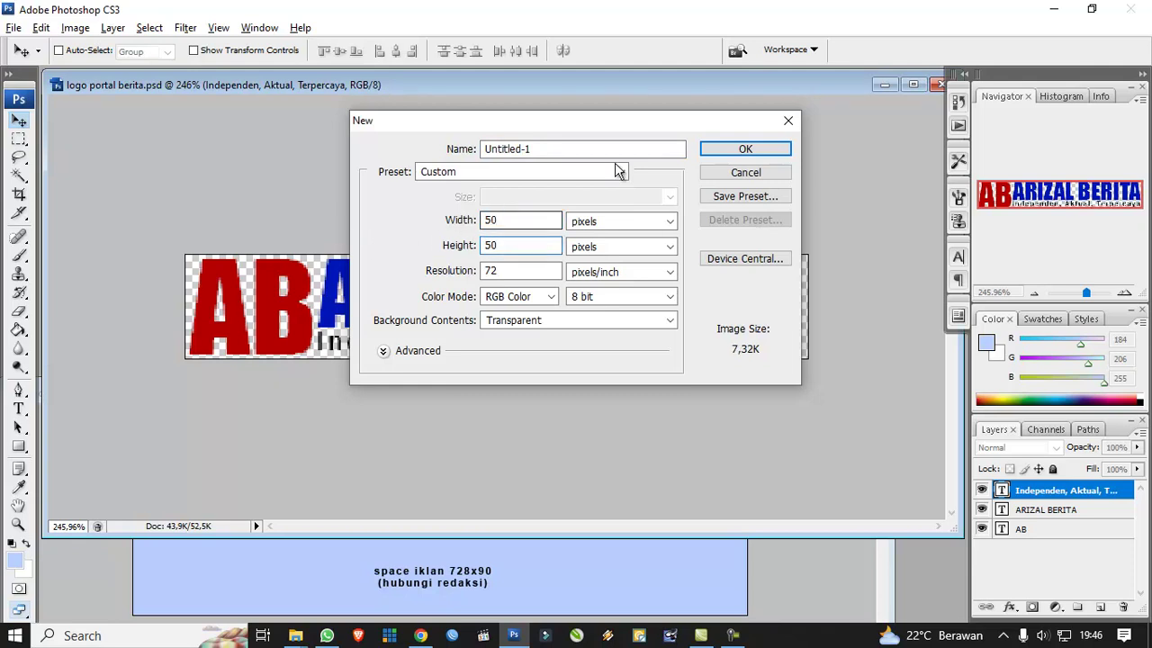
pyautogui.click(728, 153)
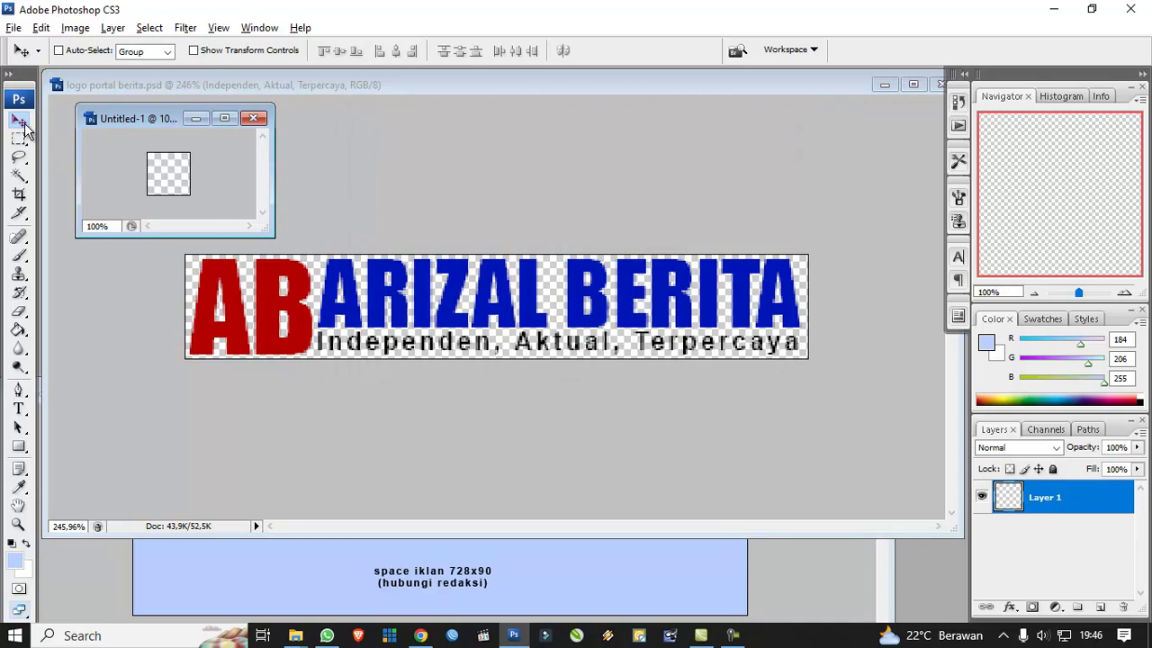
# Step: Select the logo's AB text layer, move the logo document out of the way, and copy the layer into the new document
pyautogui.rightClick(277, 286)
pyautogui.click(293, 292)
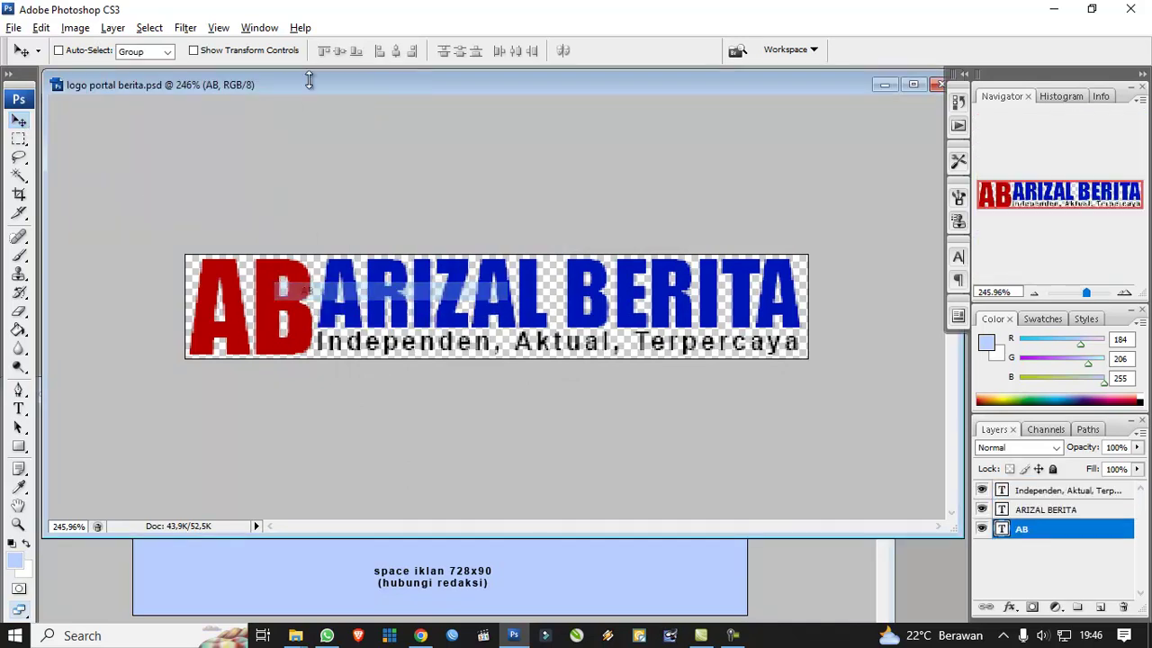
pyautogui.moveTo(307, 88); pyautogui.dragTo(295, 362)
pyautogui.moveTo(211, 533); pyautogui.dragTo(158, 178)
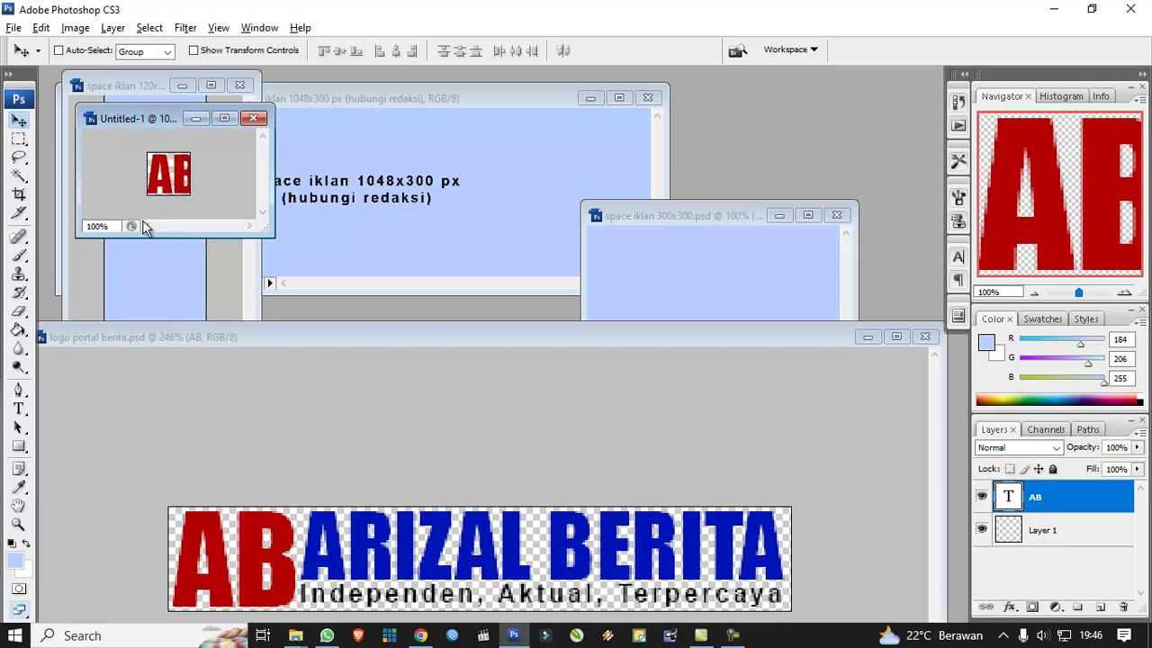
# Step: Transform the copied AB text to about 81.2% width so it fits the 50-pixel canvas
pyautogui.hotkey('ctrl', 't')
pyautogui.moveTo(199, 182); pyautogui.dragTo(193, 180)
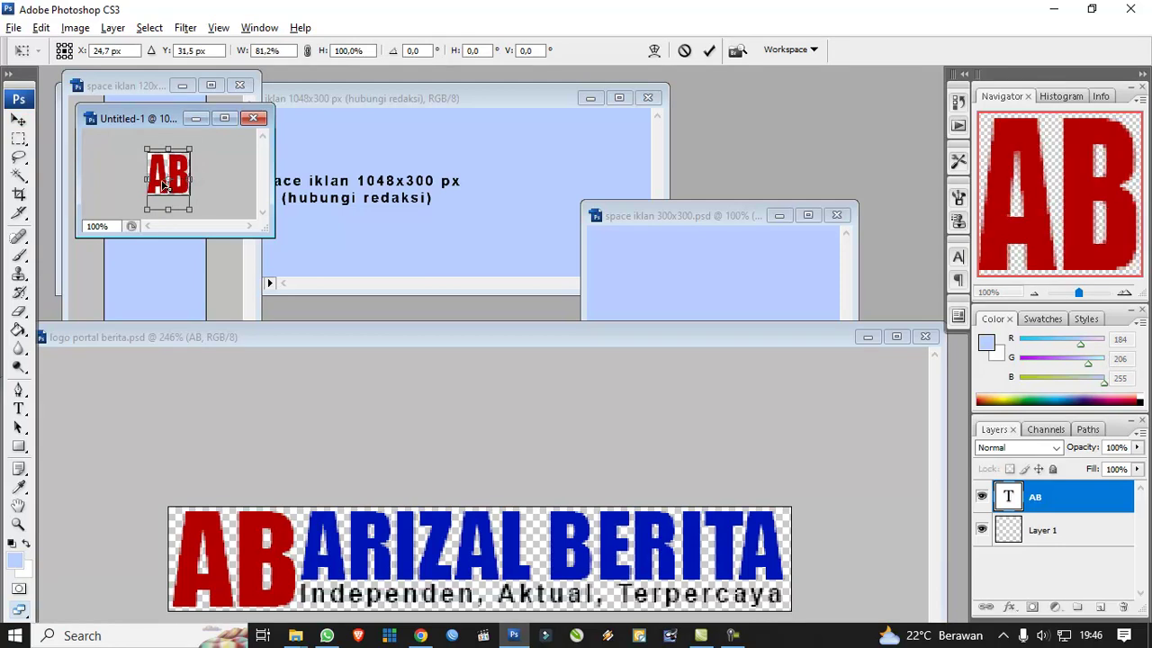
pyautogui.press('Return')
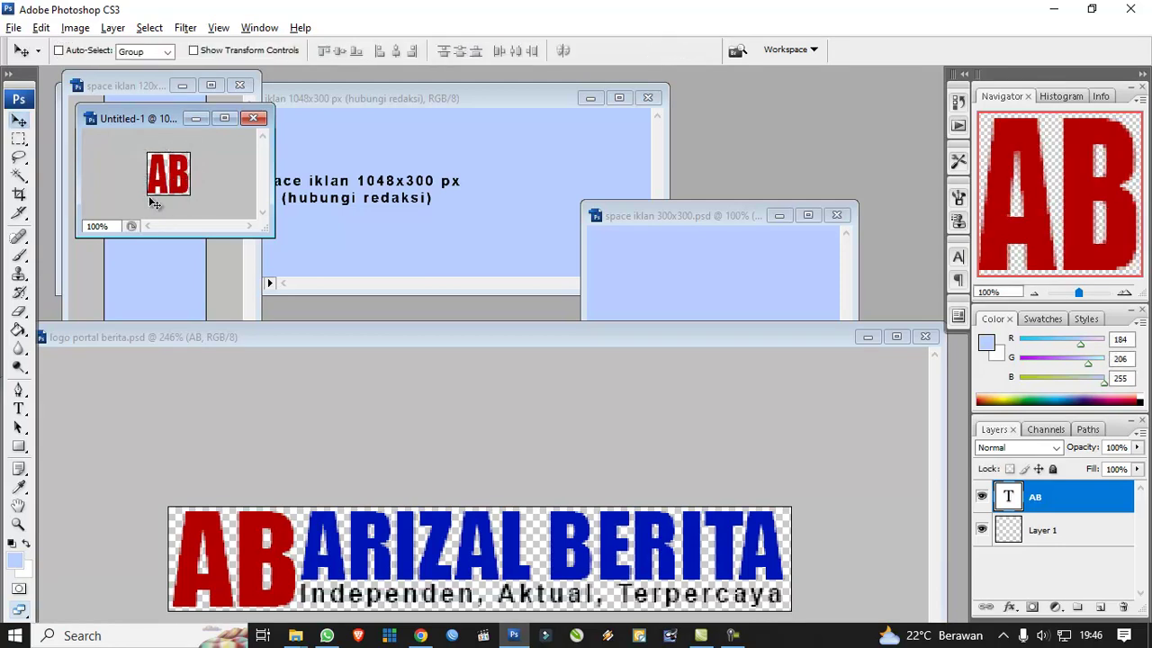
# Step: Save a PNG copy of the AB icon as "icon" on drive D with no interlacing
pyautogui.click(13, 28)
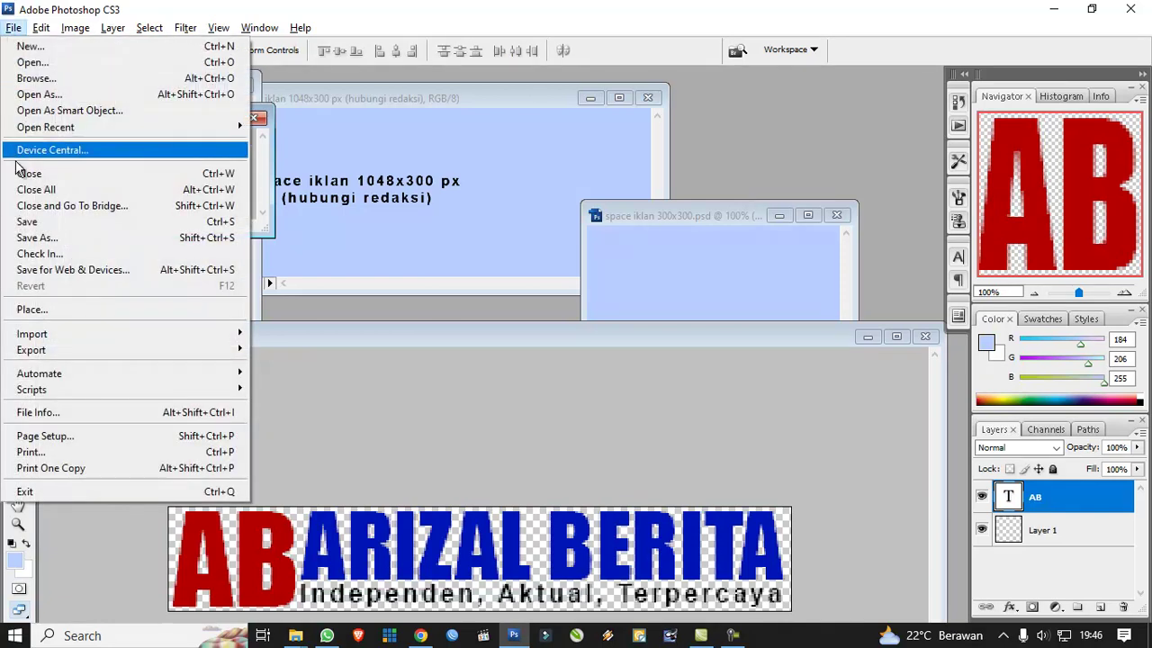
pyautogui.click(30, 234)
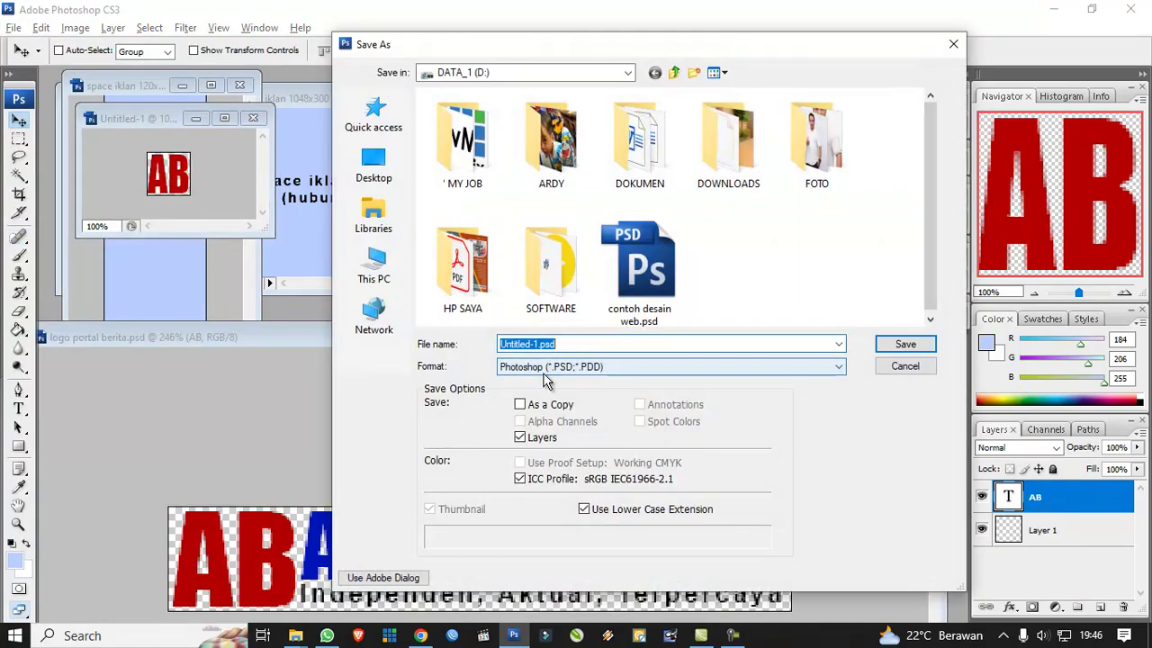
pyautogui.click(555, 367)
pyautogui.click(526, 525)
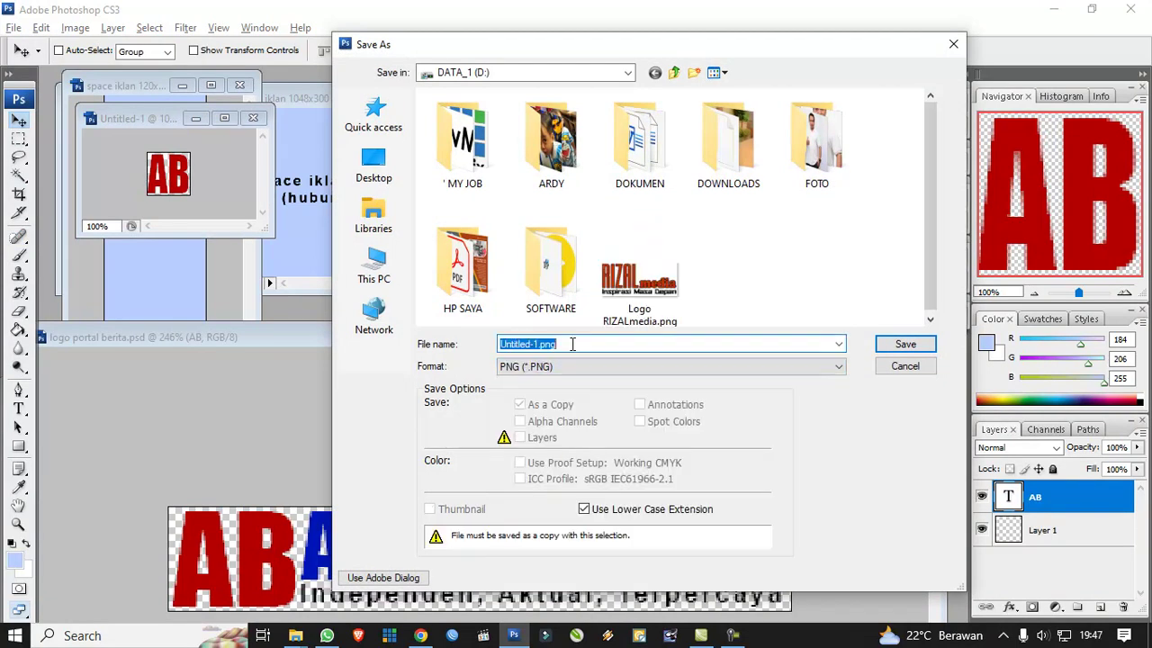
pyautogui.write('iv')
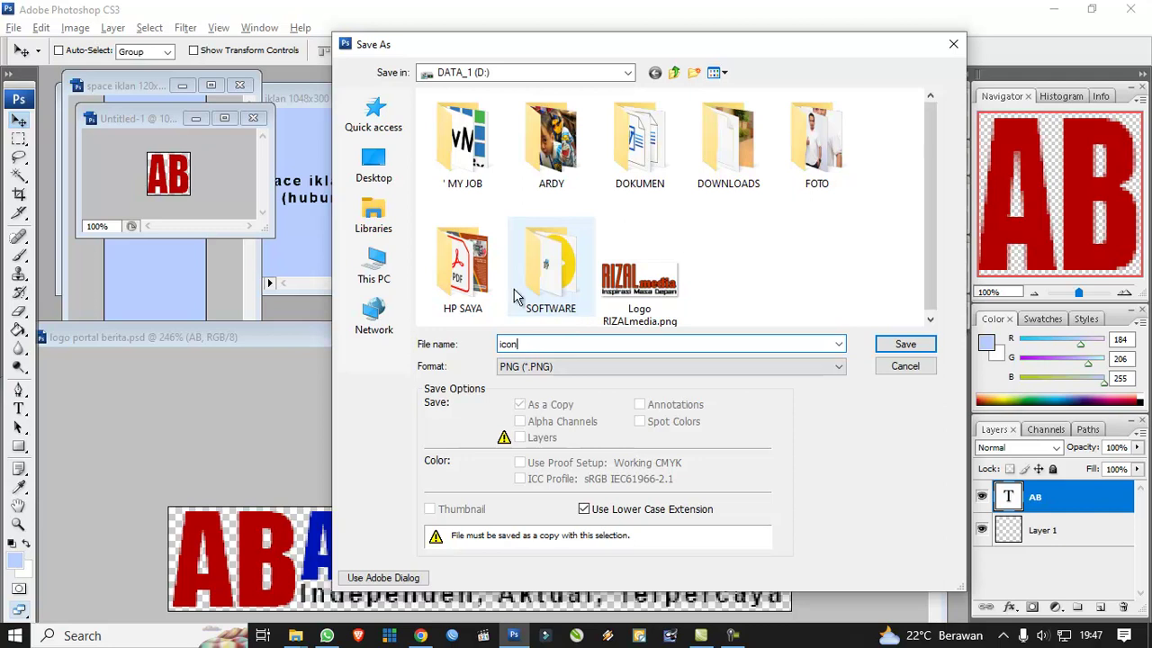
pyautogui.click(905, 346)
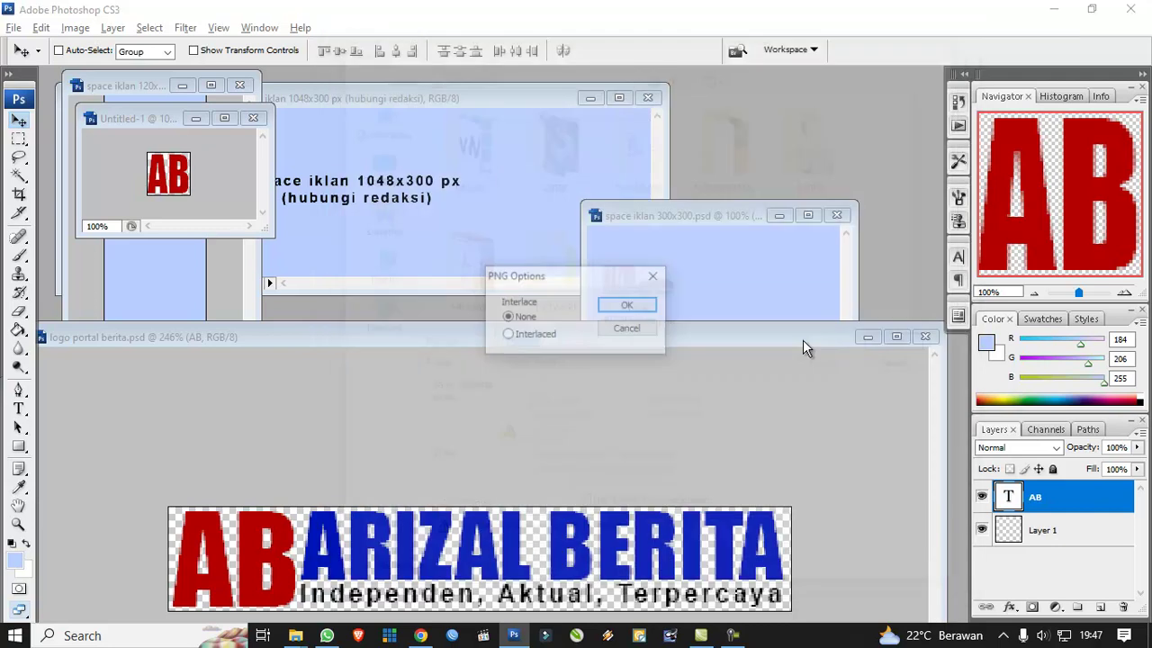
pyautogui.click(651, 308)
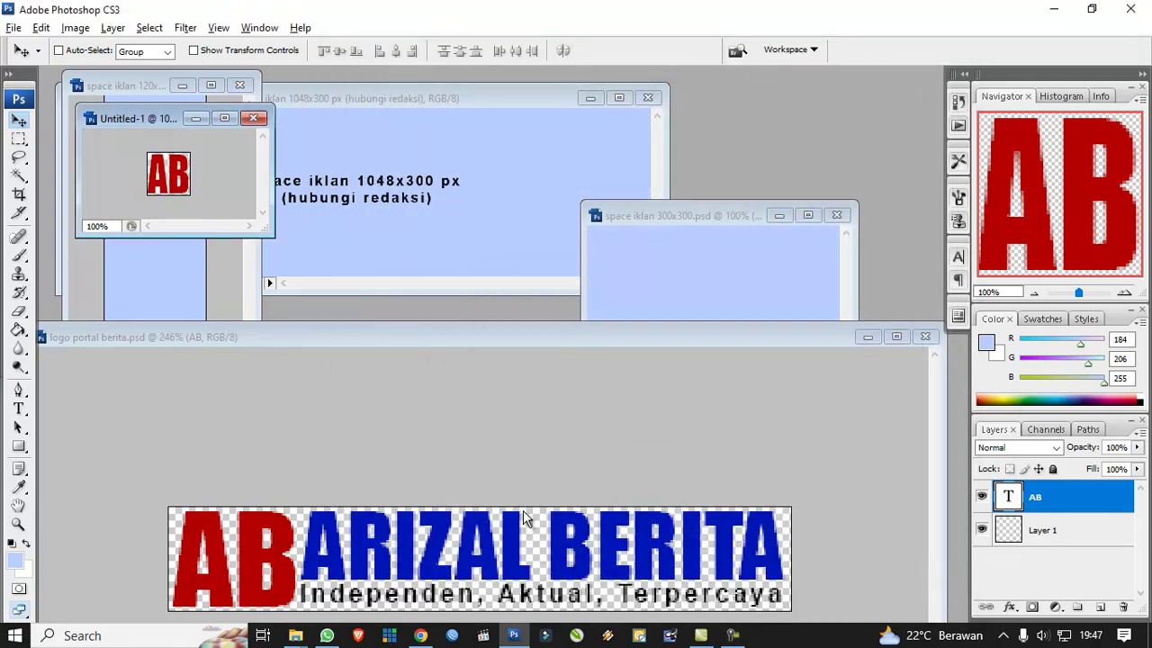
# Step: Save the AB icon document in Photoshop format as "icon" on drive D
pyautogui.click(13, 28)
pyautogui.click(51, 239)
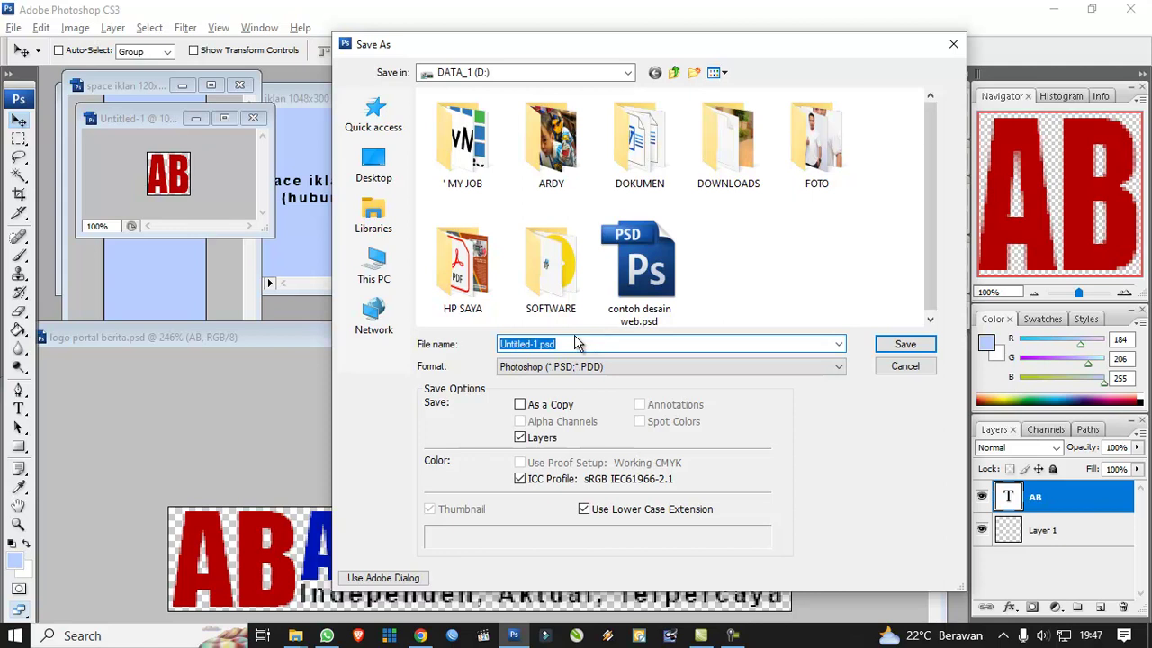
pyautogui.write('icon')
pyautogui.press('Return')
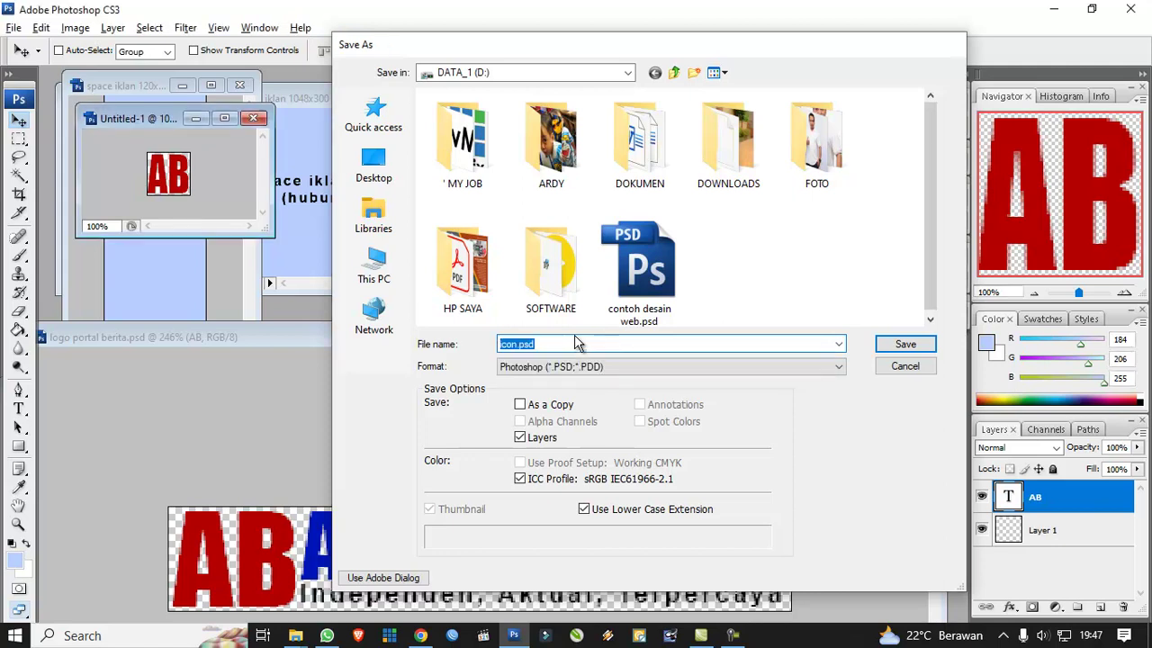
pyautogui.press('Return')
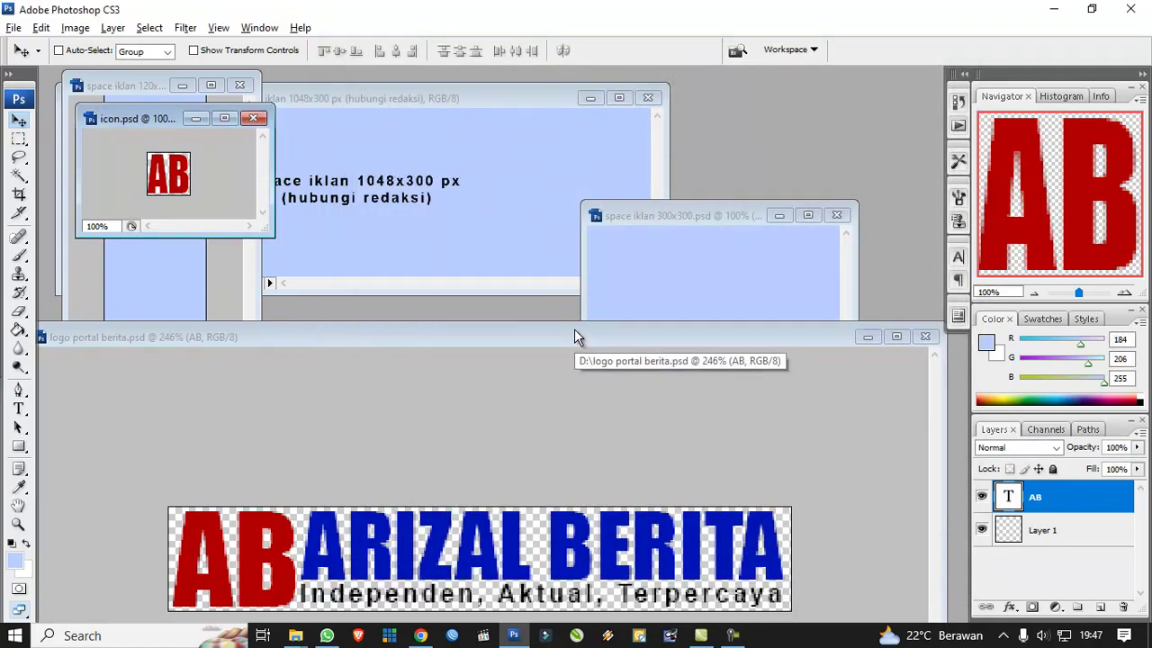
# Step: Return to the Blogger dashboard in Chrome and open the favicon configuration from the blog's Setelan page
pyautogui.click(1057, 11)
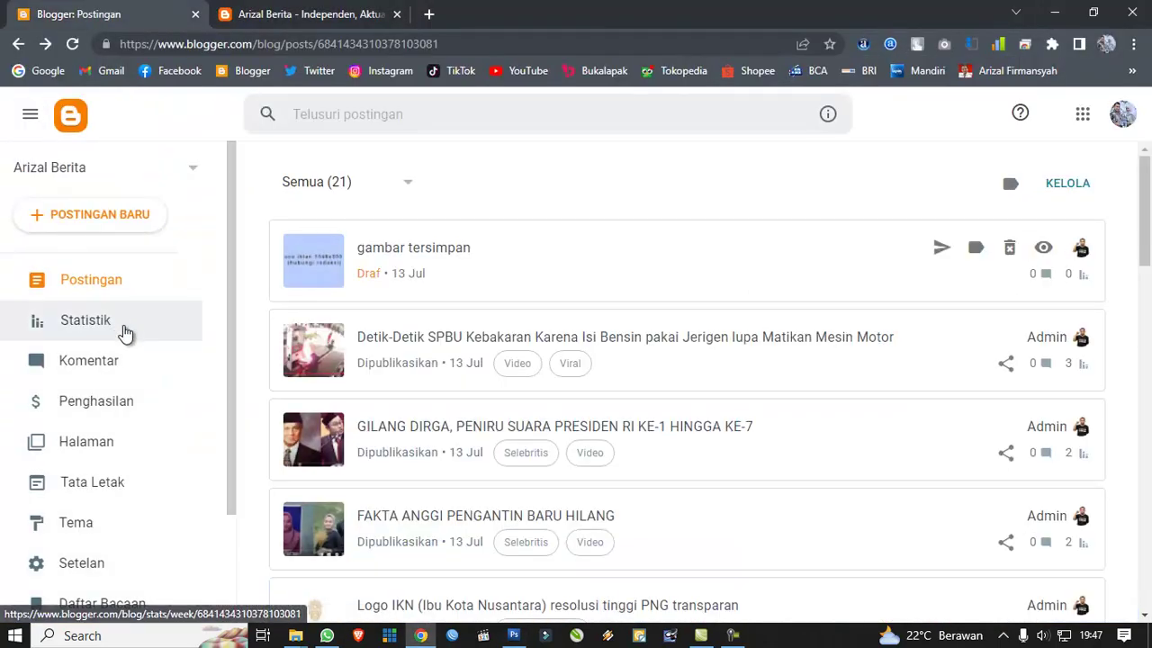
pyautogui.scroll(-2, 126, 332)
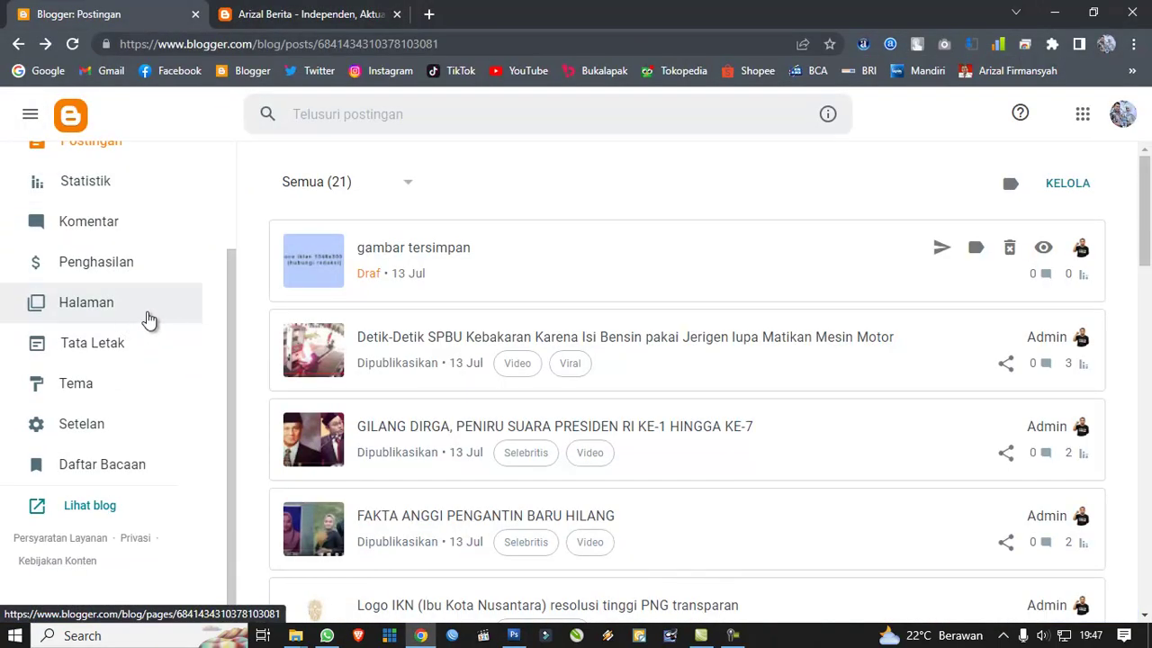
pyautogui.click(79, 430)
pyautogui.scroll(-2, 279, 331)
pyautogui.scroll(-1, 286, 335)
pyautogui.scroll(3, 291, 300)
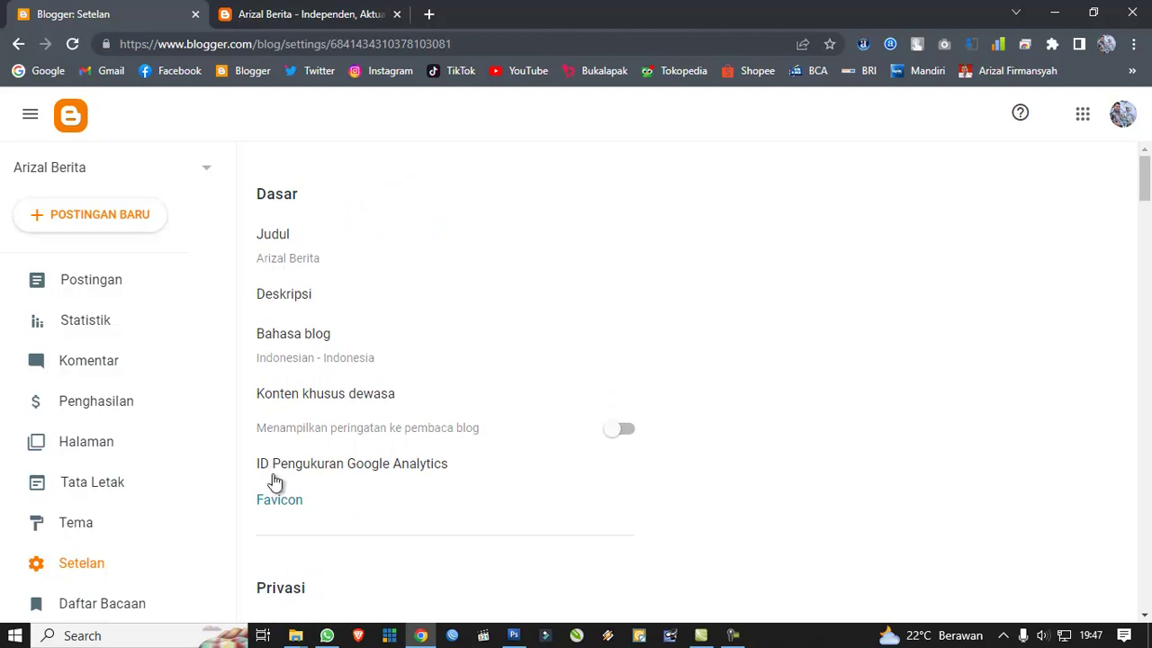
pyautogui.click(281, 501)
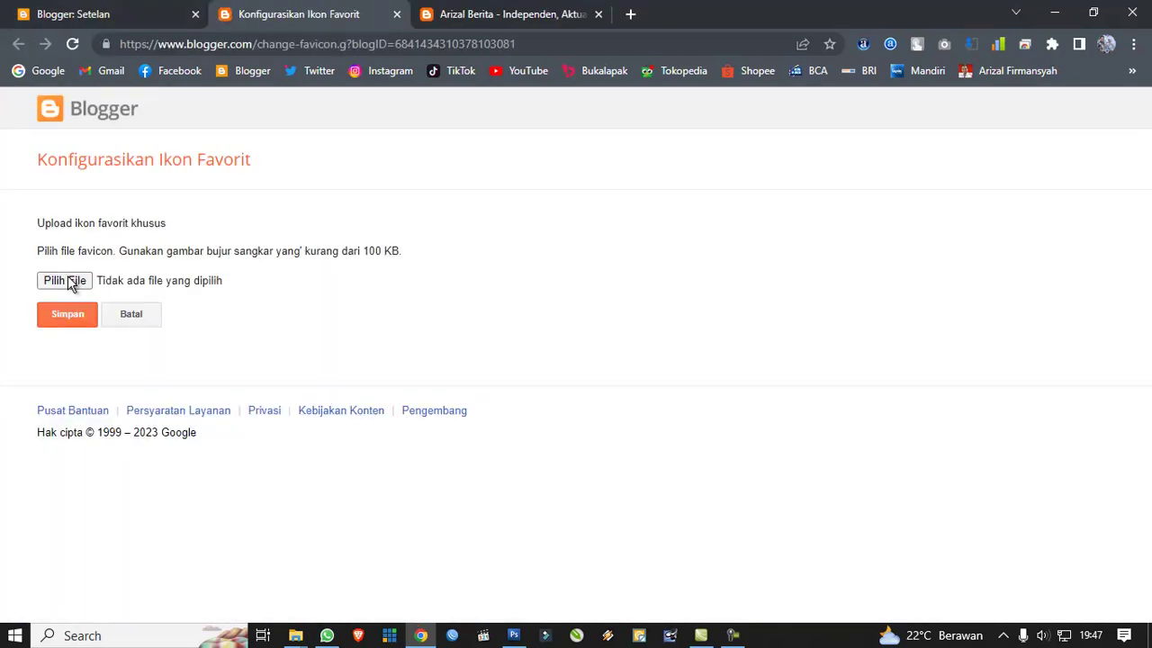
# Step: Upload icon.png from drive D as the blog's favicon and save it
pyautogui.click(69, 281)
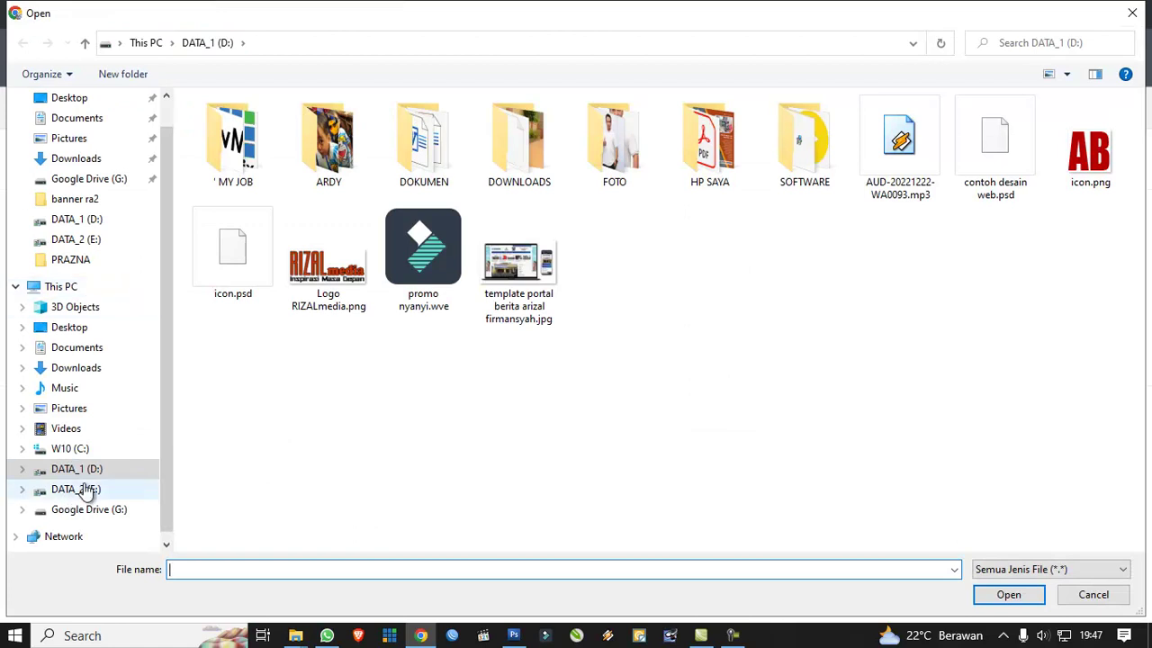
pyautogui.doubleClick(1091, 153)
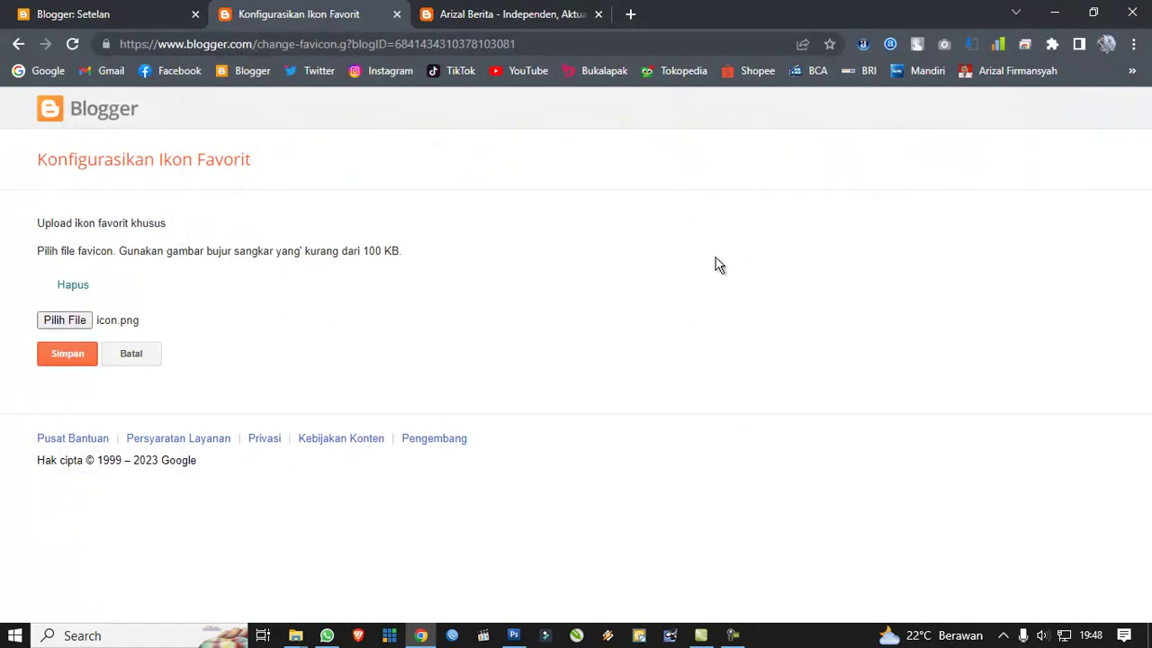
pyautogui.click(75, 357)
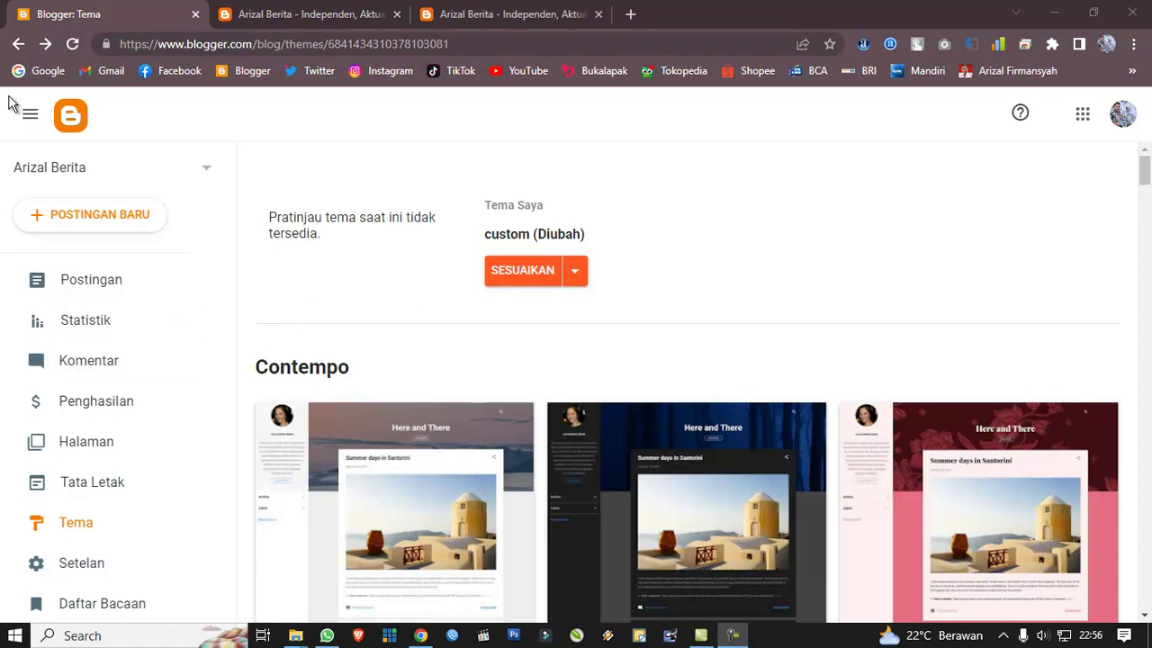
# Step: Open the theme's mobile settings and save them with the Desktop theme shown on mobile devices
pyautogui.scroll(-2, 185, 419)
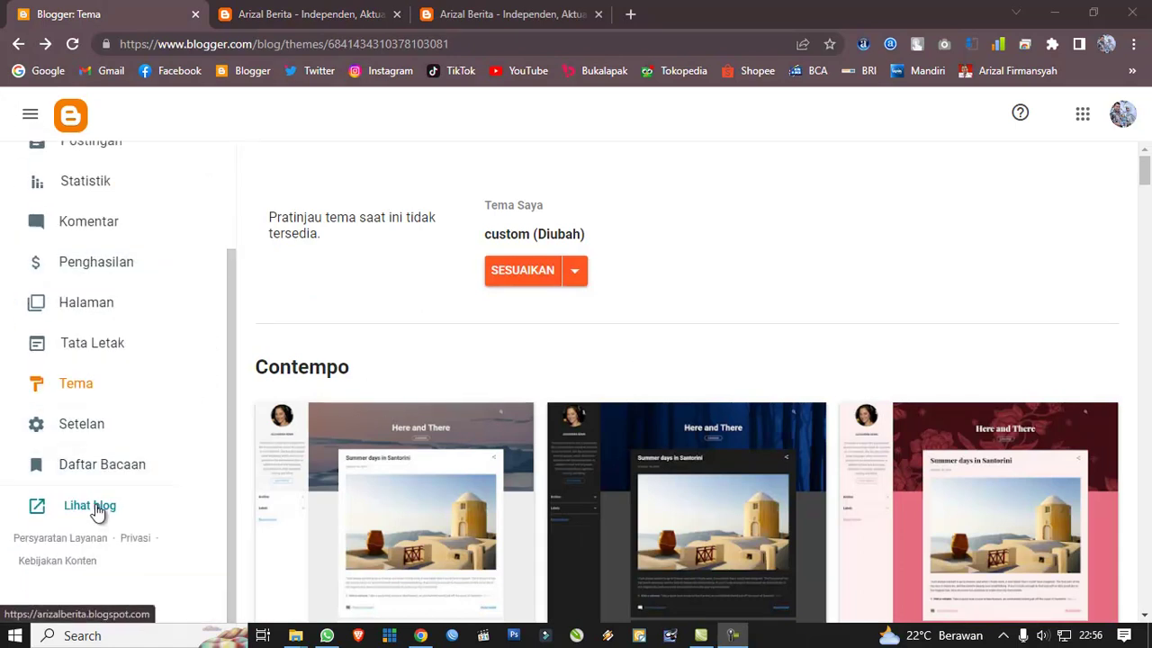
pyautogui.click(576, 279)
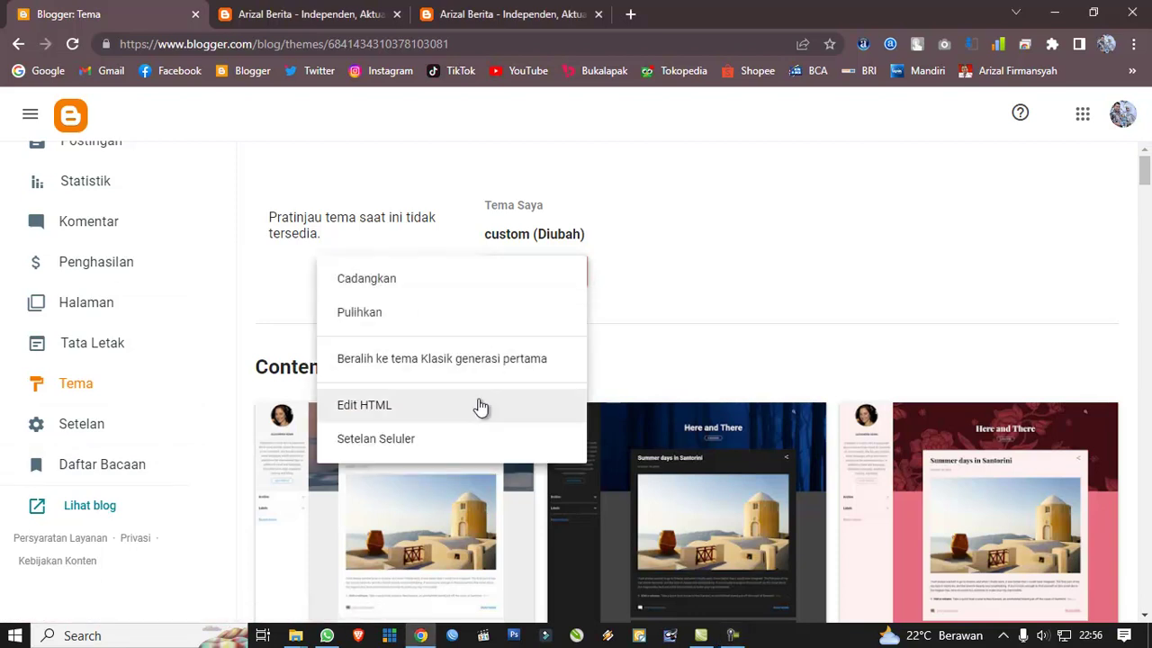
pyautogui.click(452, 449)
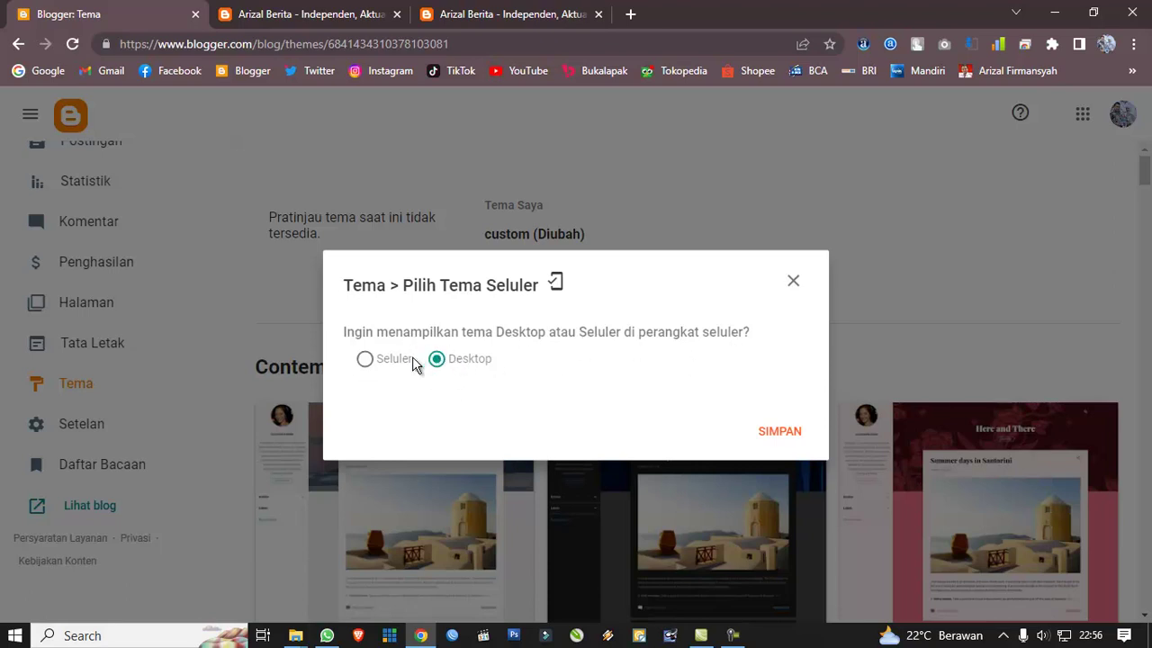
pyautogui.click(790, 435)
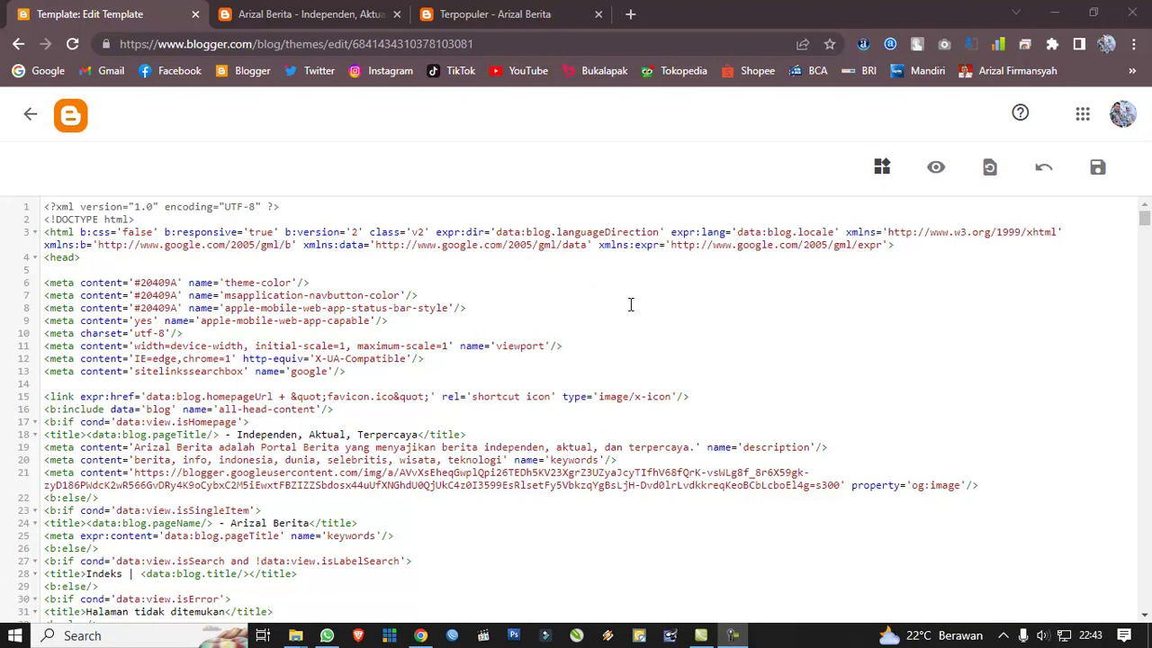
# Step: Review the live Arizal Berita homepage, checking its header, ad spaces and featured posts
pyautogui.click(270, 11)
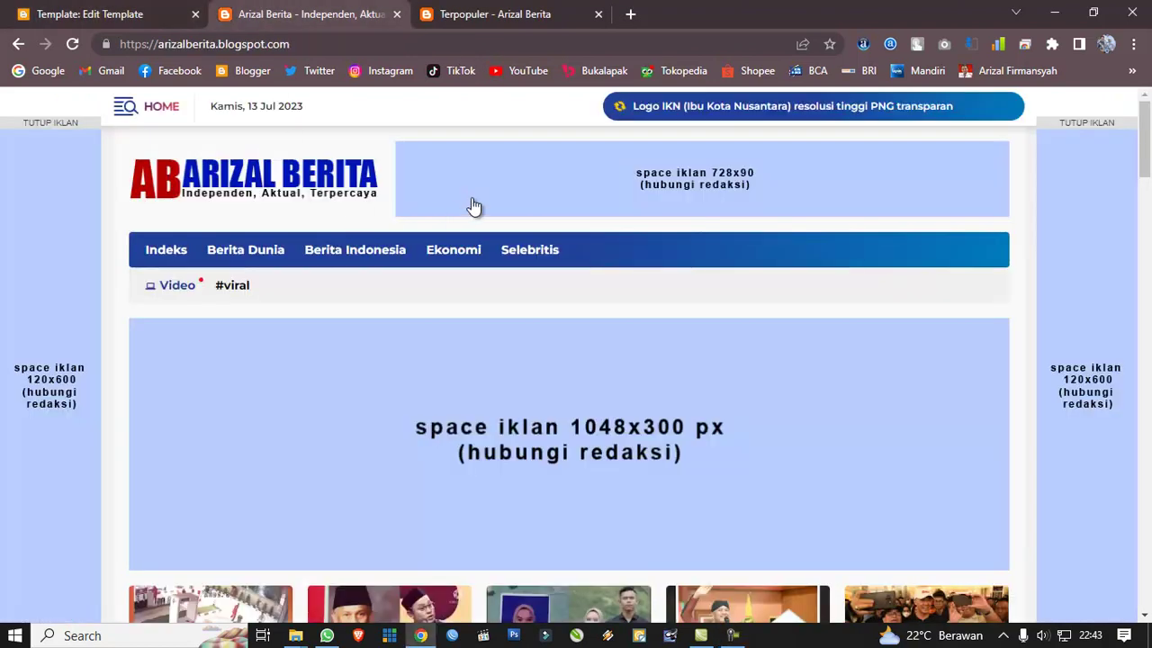
pyautogui.scroll(-3, 410, 291)
pyautogui.scroll(3, 409, 290)
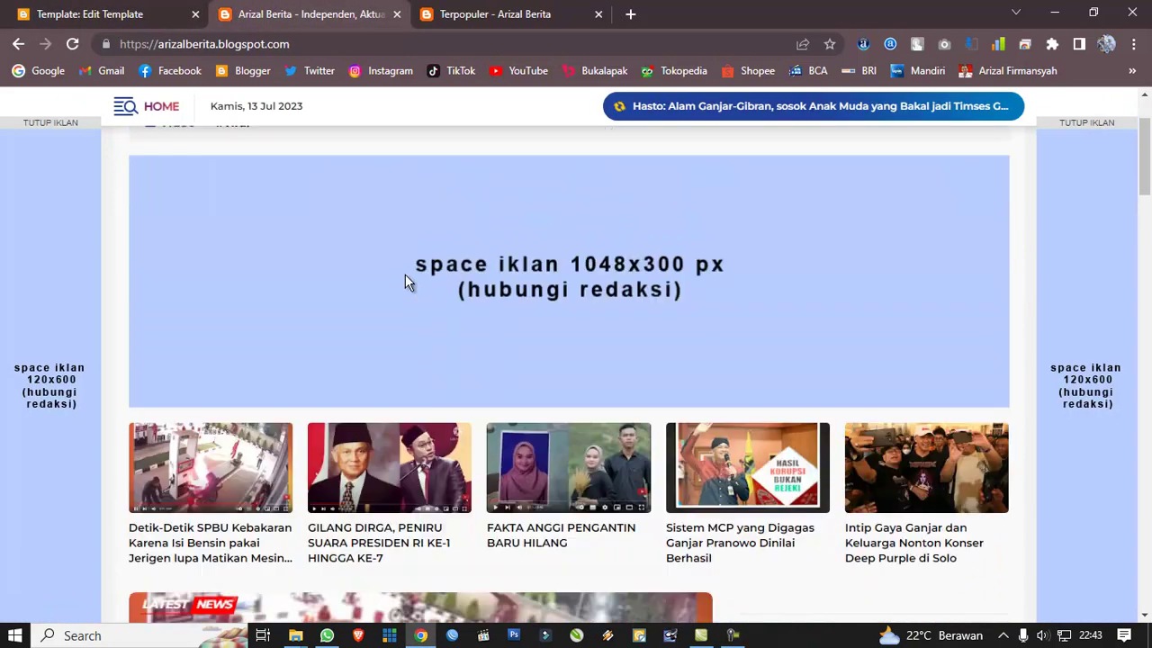
# Step: On the live Terpopuler page, close the left side ad and reopen Terpopuler from the site's navigation menu
pyautogui.click(506, 11)
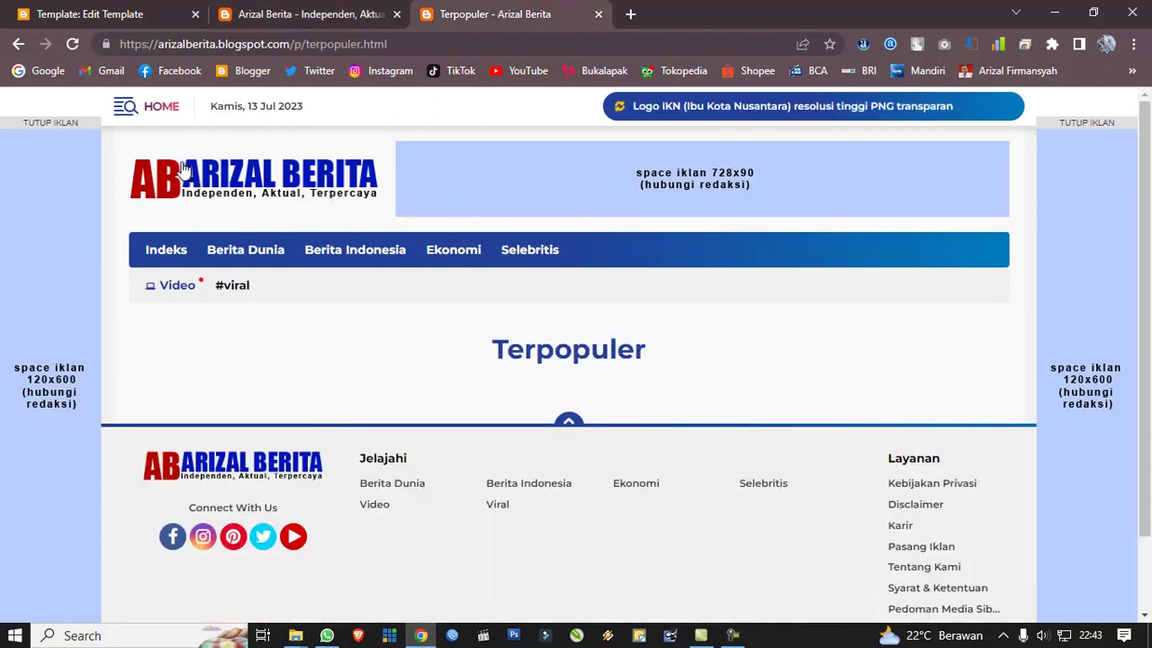
pyautogui.click(90, 124)
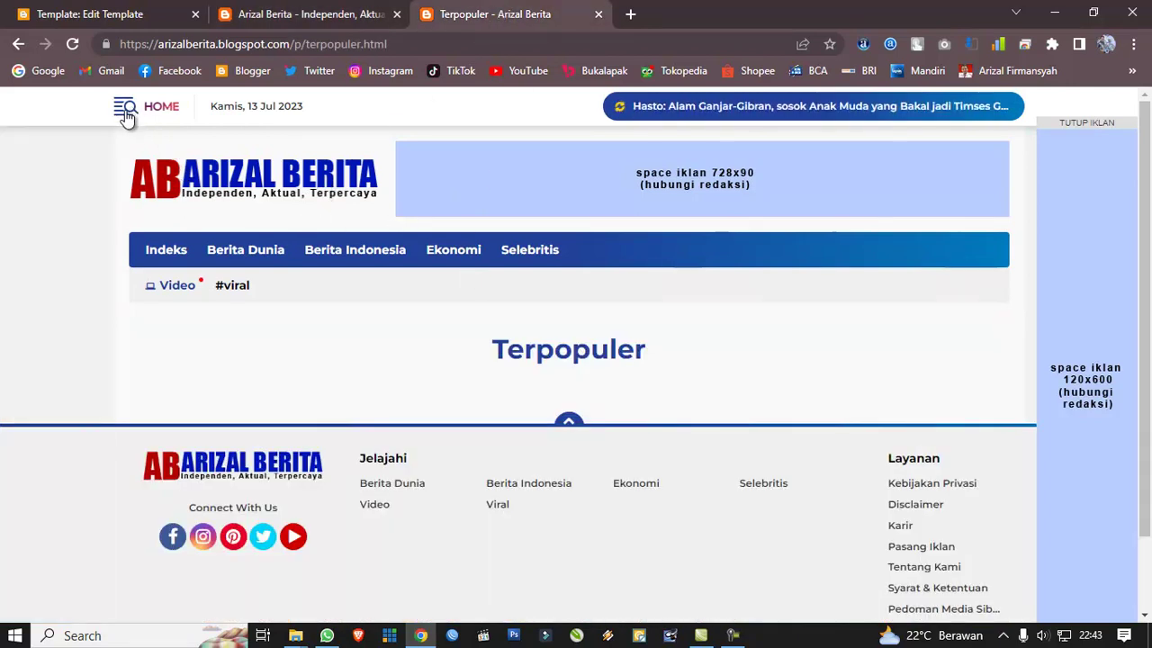
pyautogui.click(126, 111)
pyautogui.click(81, 233)
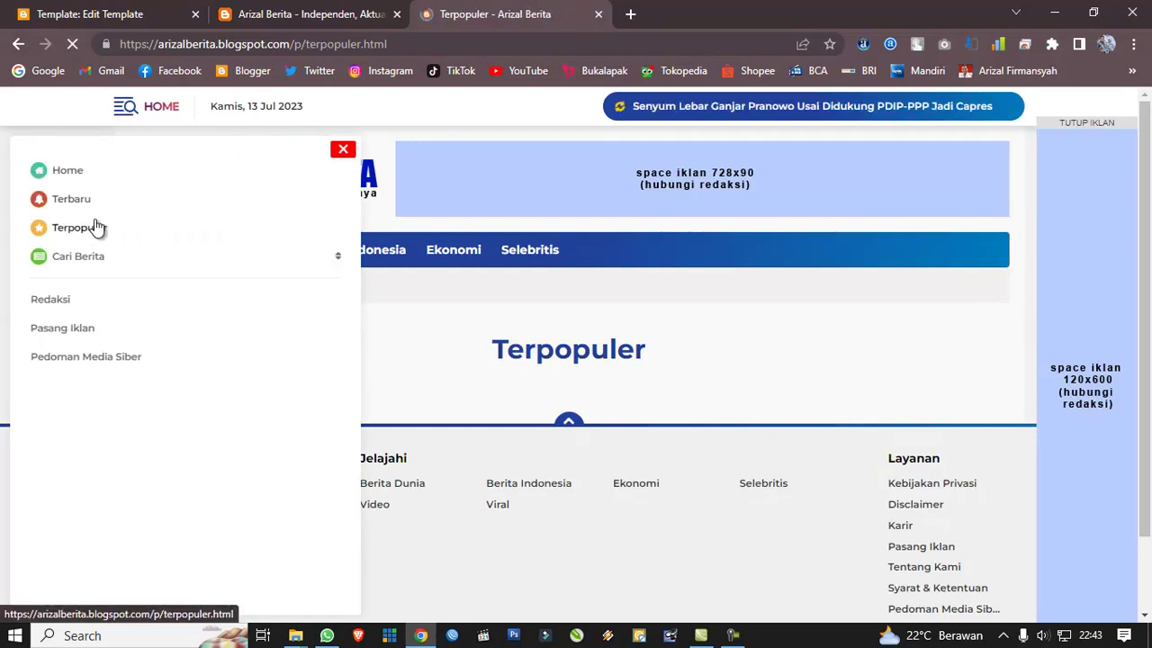
# Step: Examine the Berita Terpopuler rankings for Last Week, Last Month and Last Year
pyautogui.scroll(-4, 420, 324)
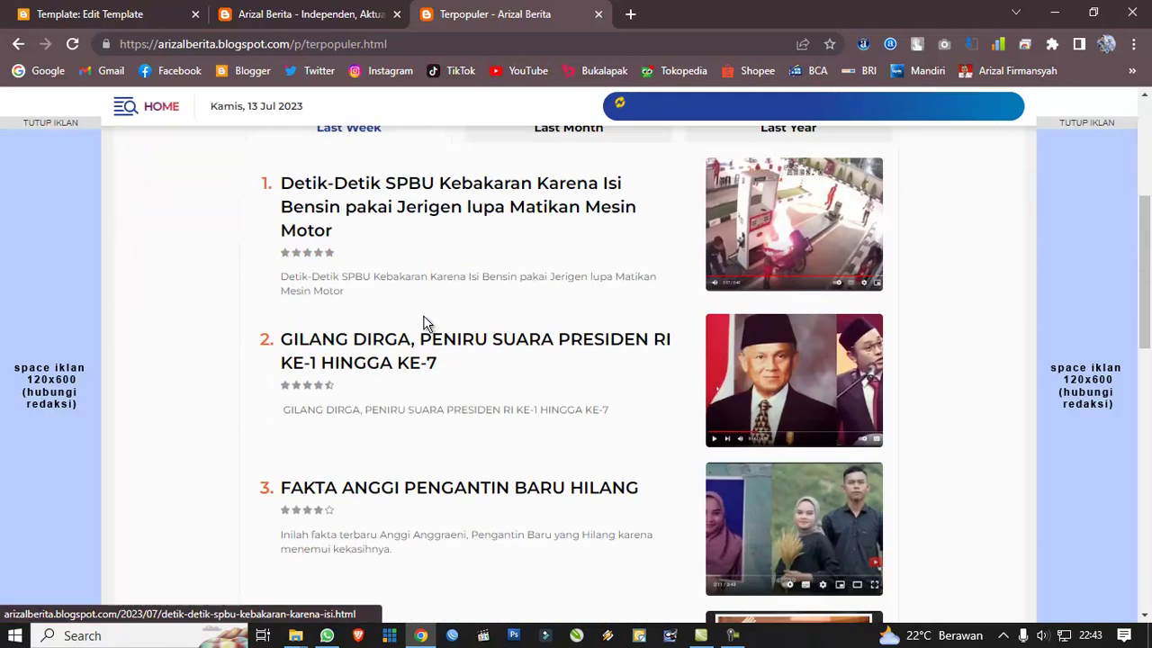
pyautogui.scroll(4, 424, 323)
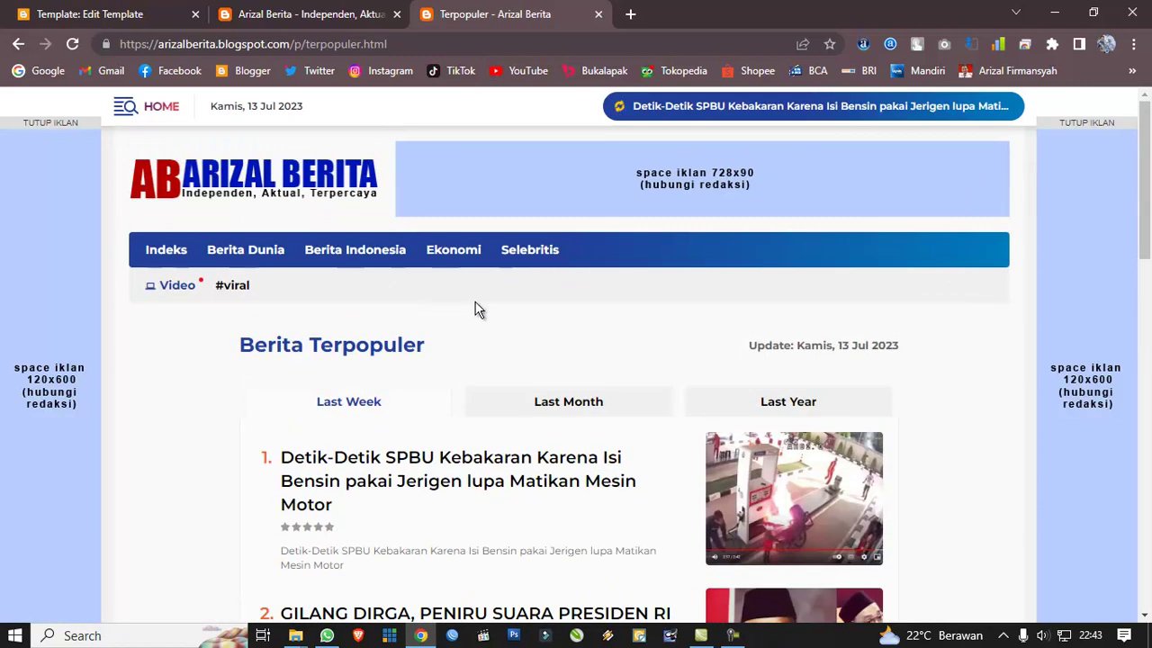
pyautogui.click(590, 410)
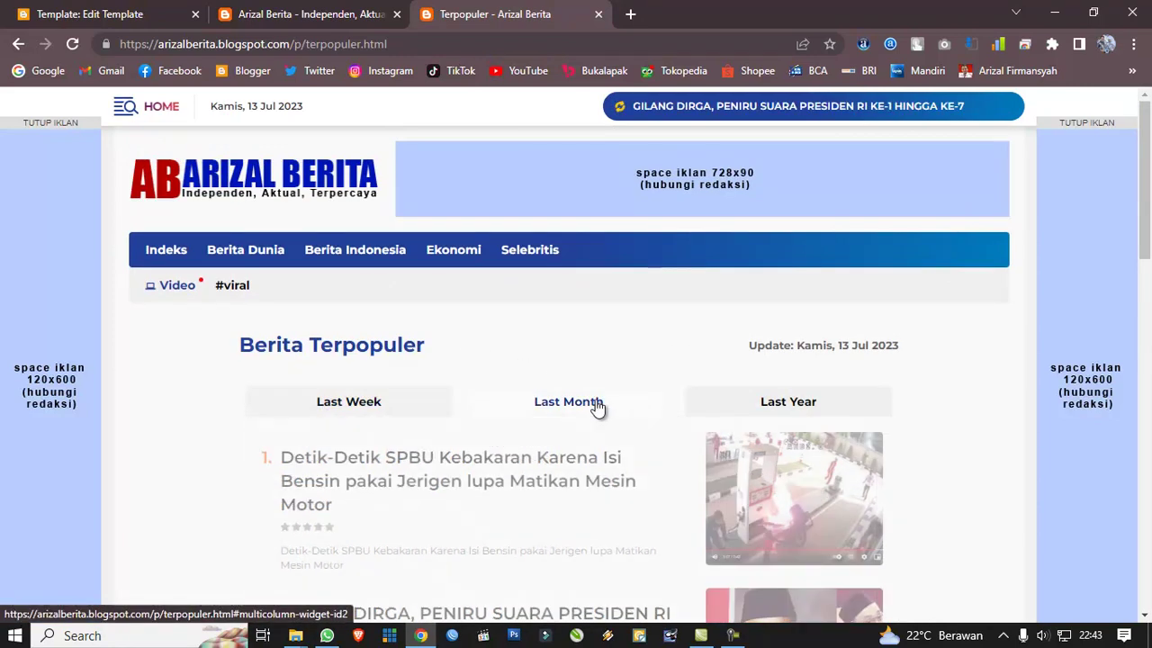
pyautogui.click(788, 406)
pyautogui.scroll(-13, 567, 401)
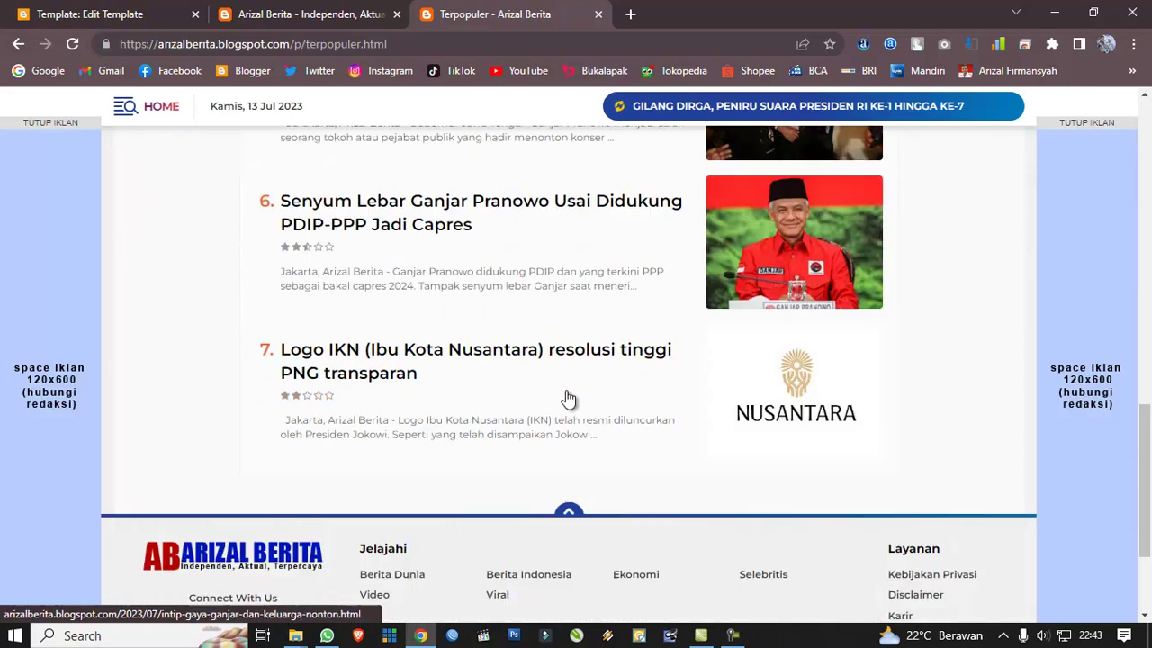